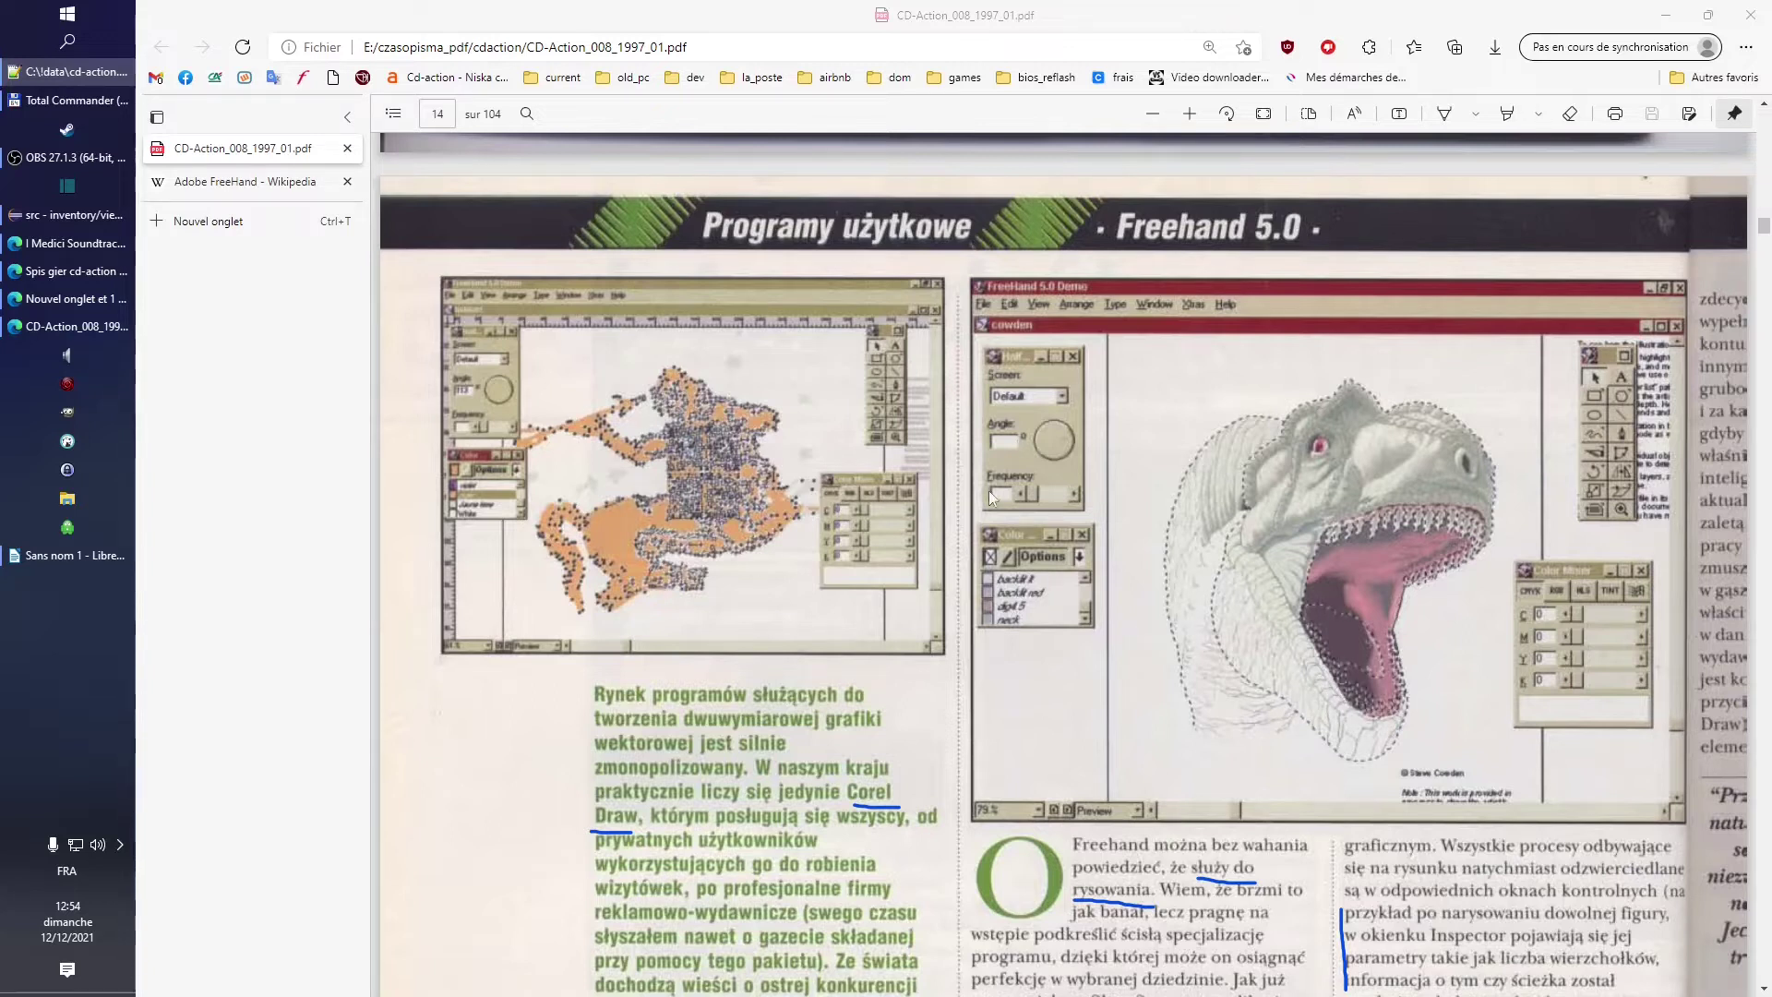
Read through page 14 of the CD-Action PDF, covering the first page of the Freehand 5.0 article and its screenshots
scroll(1076, 476, down, 1)
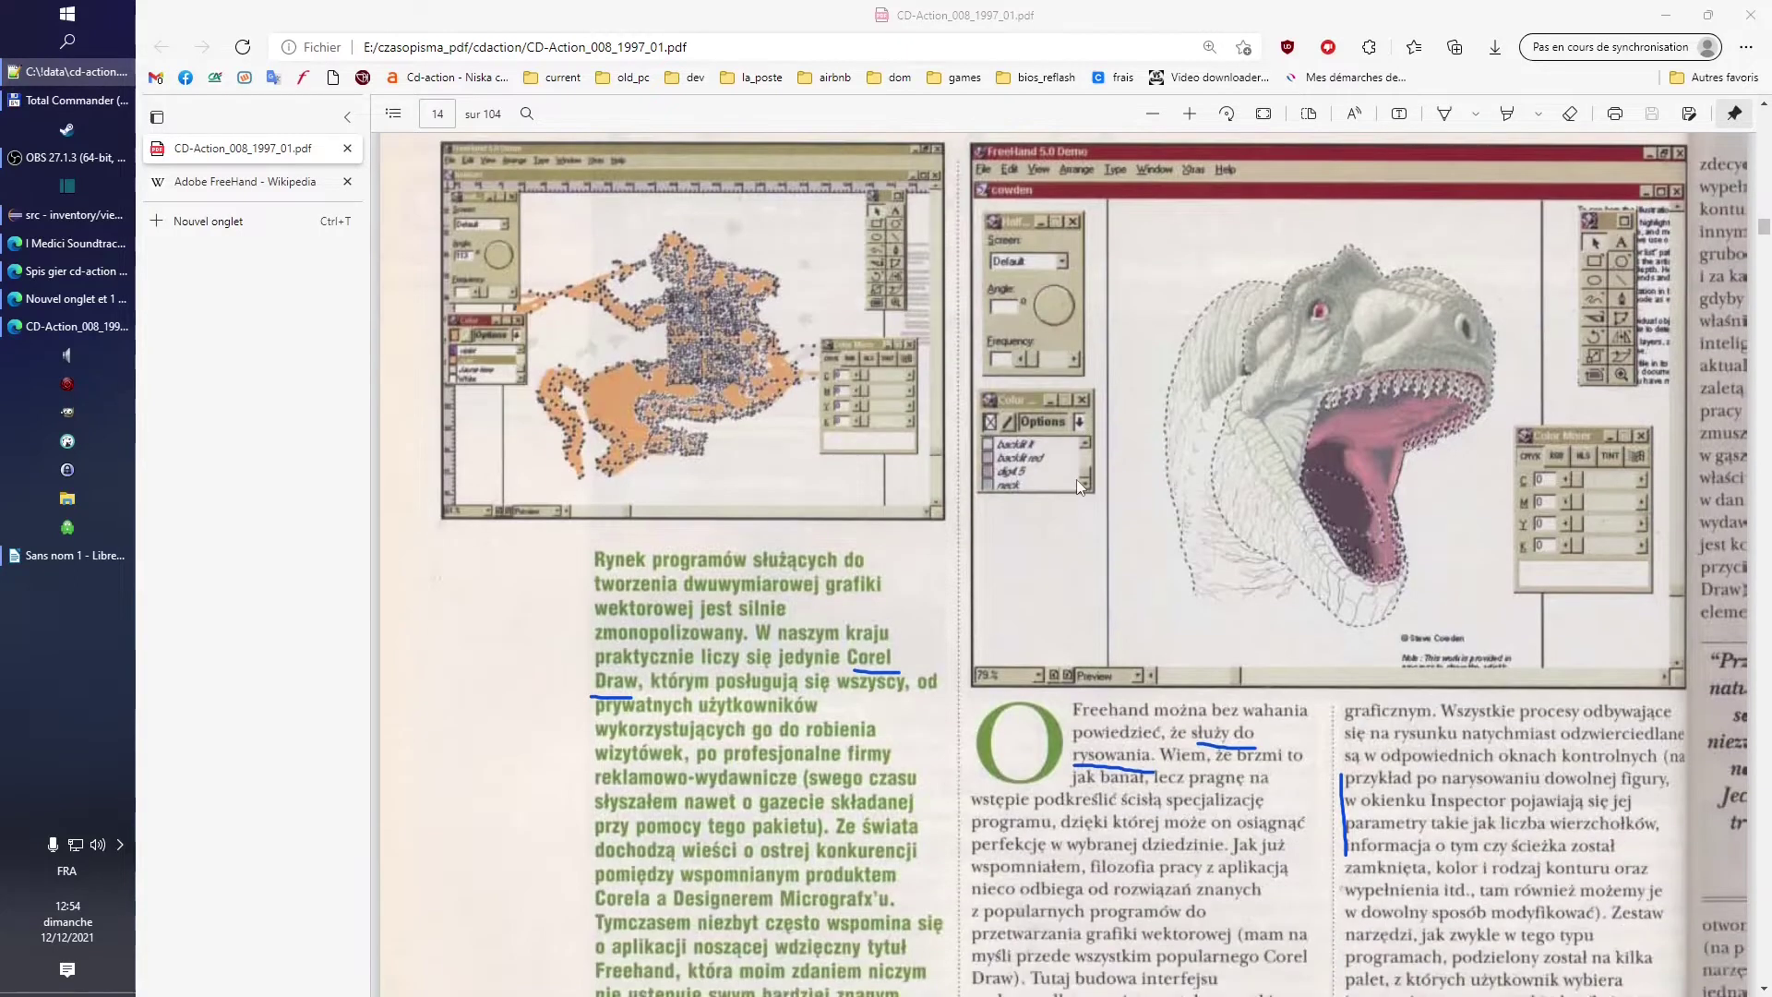
scroll(845, 681, down, 1)
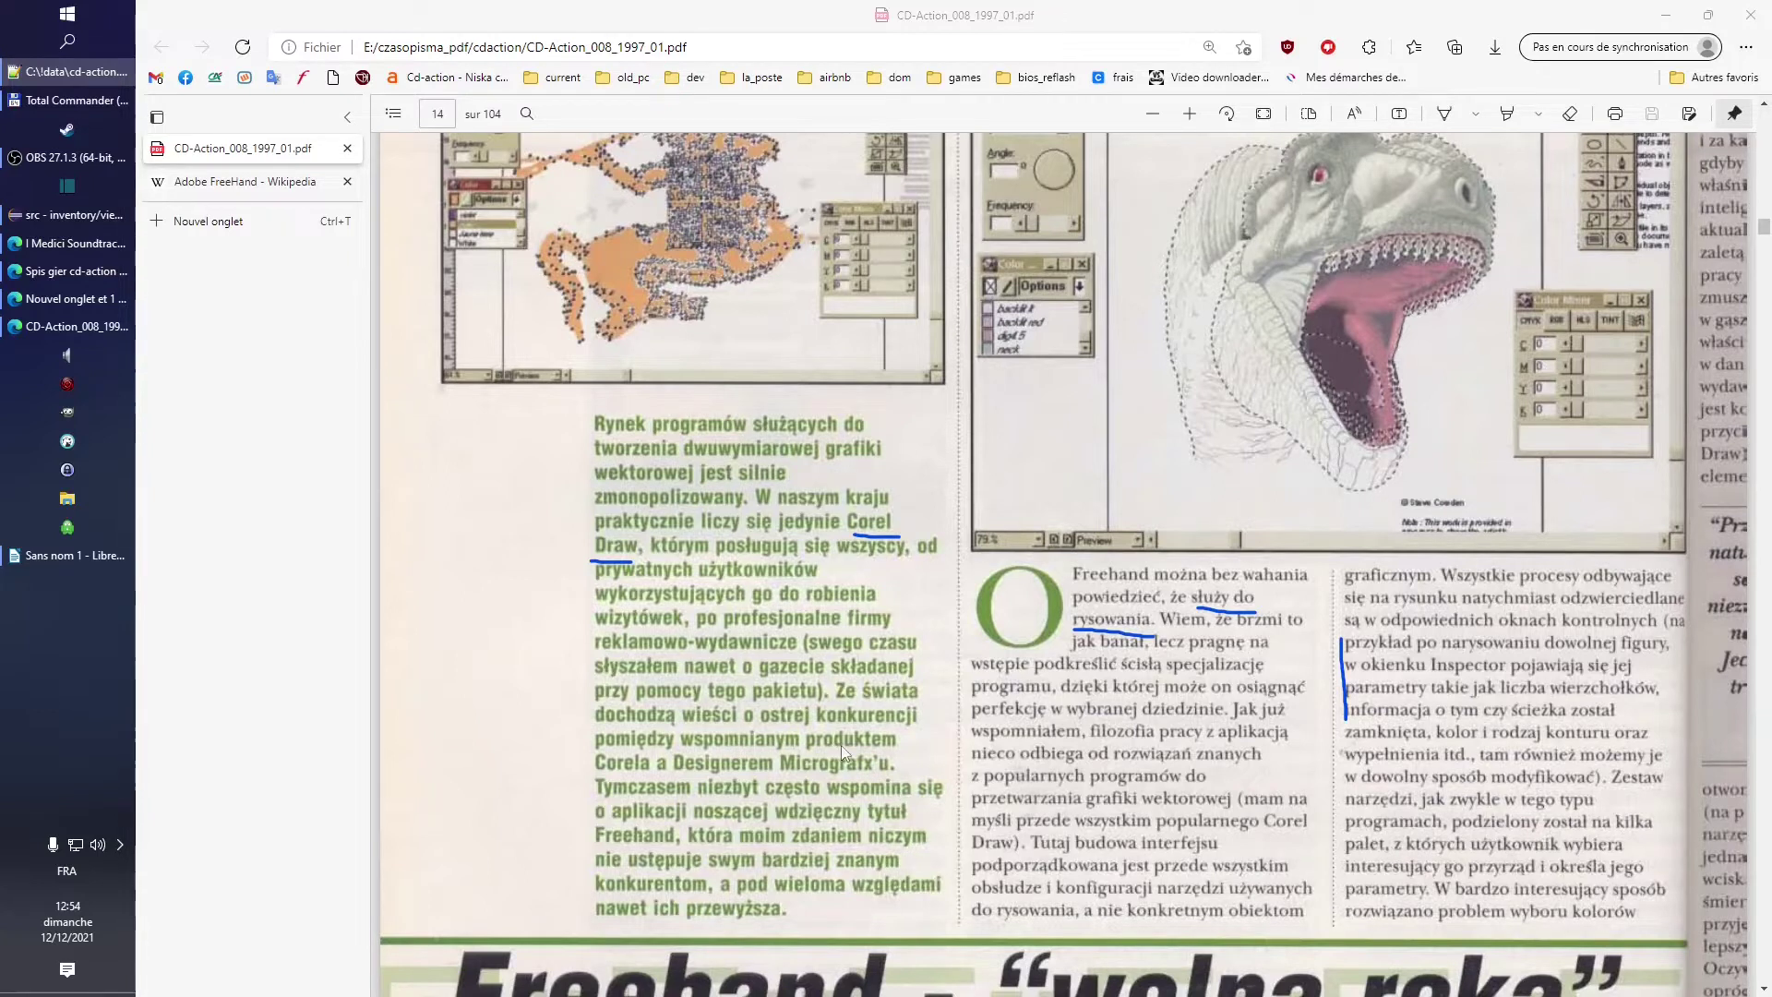
scroll(895, 762, down, 1)
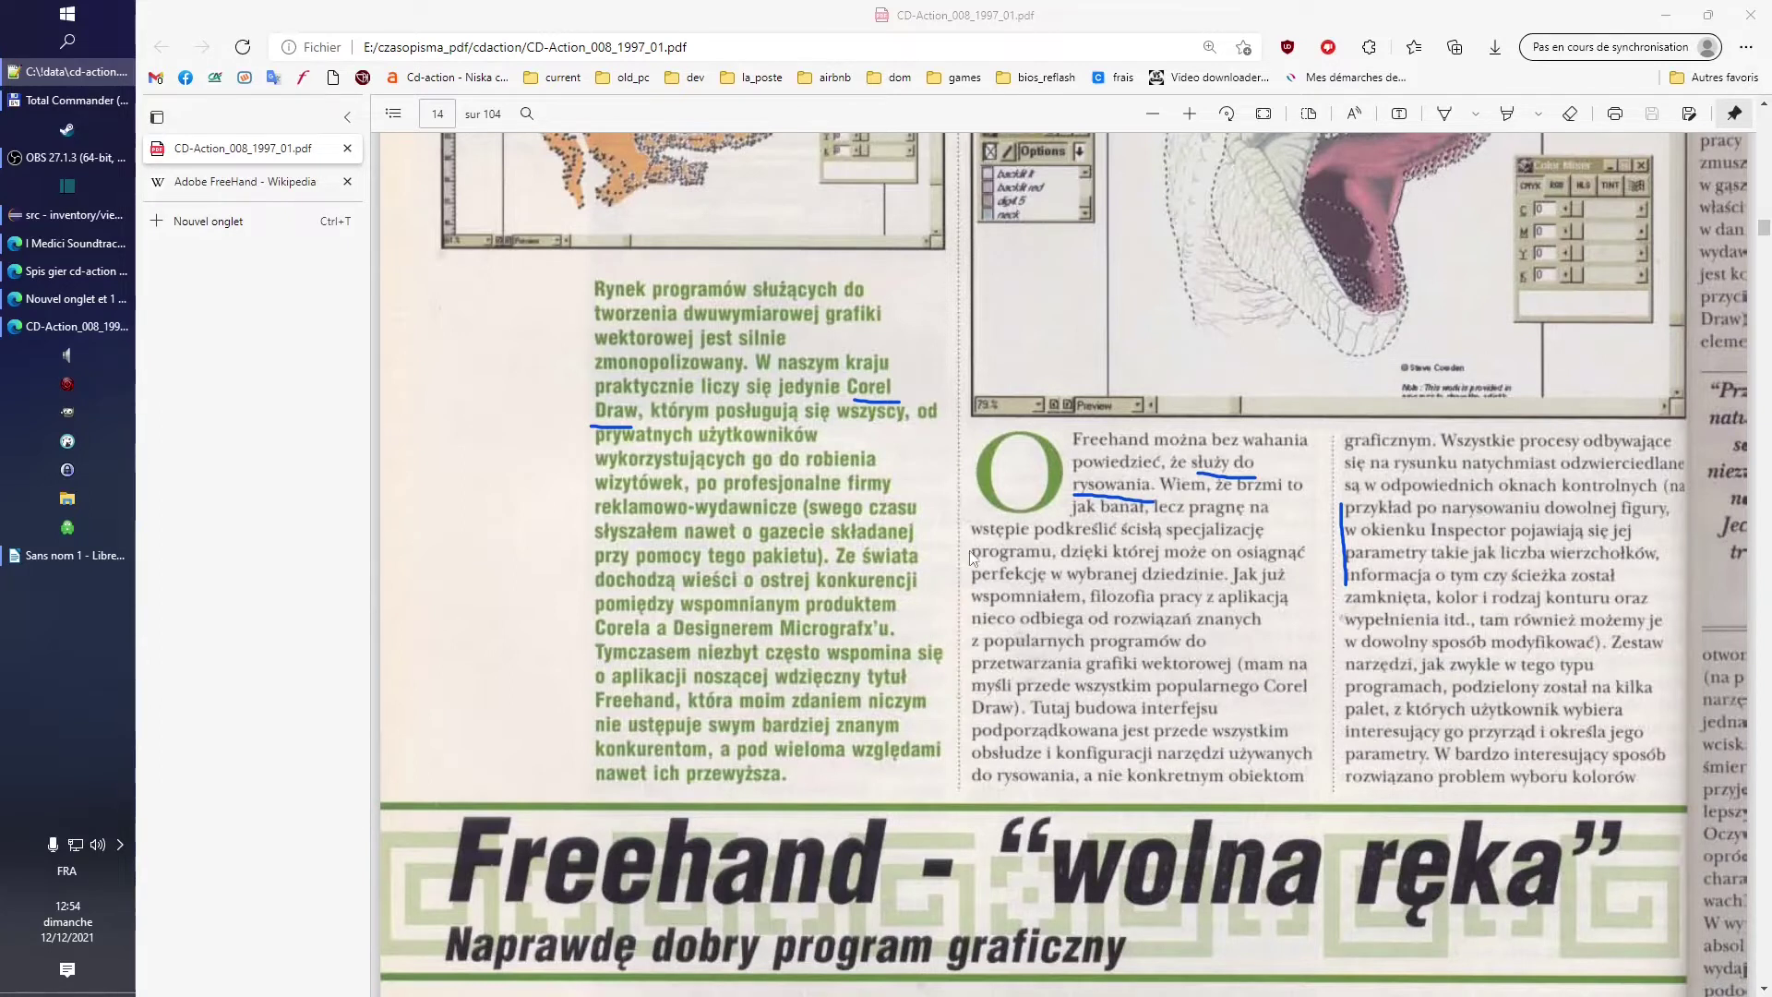
scroll(884, 685, down, 2)
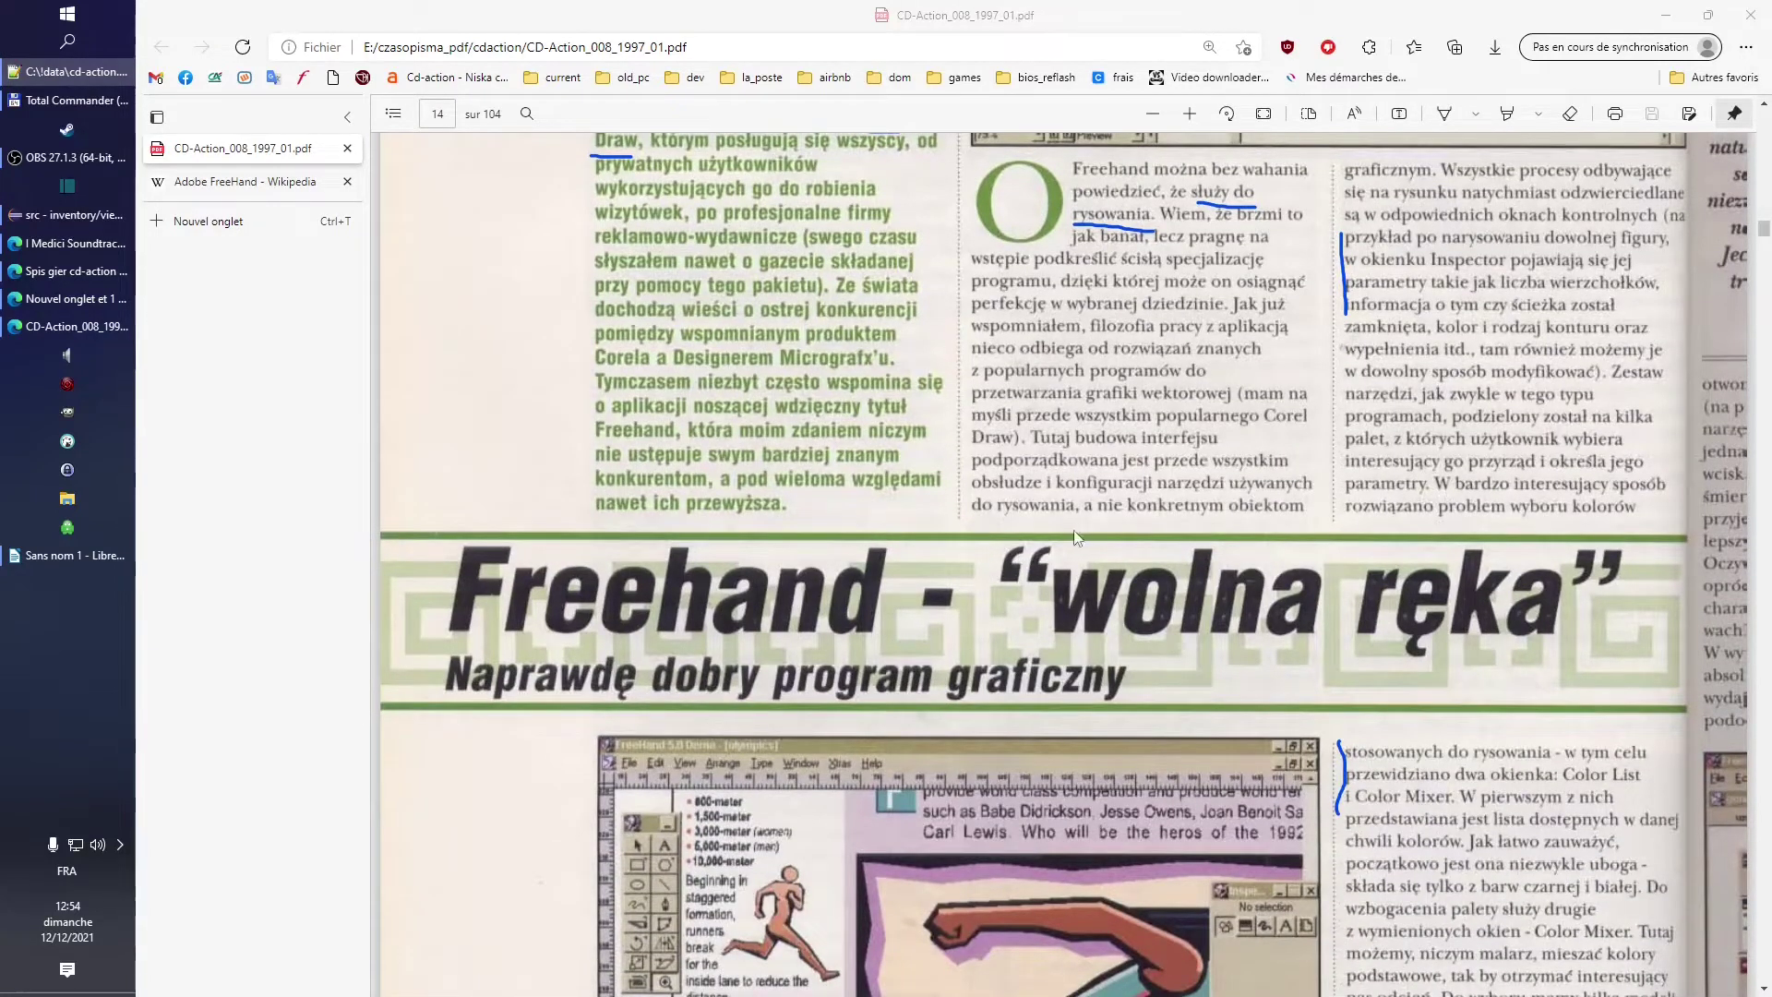
scroll(1138, 519, down, 1)
scroll(1195, 550, down, 1)
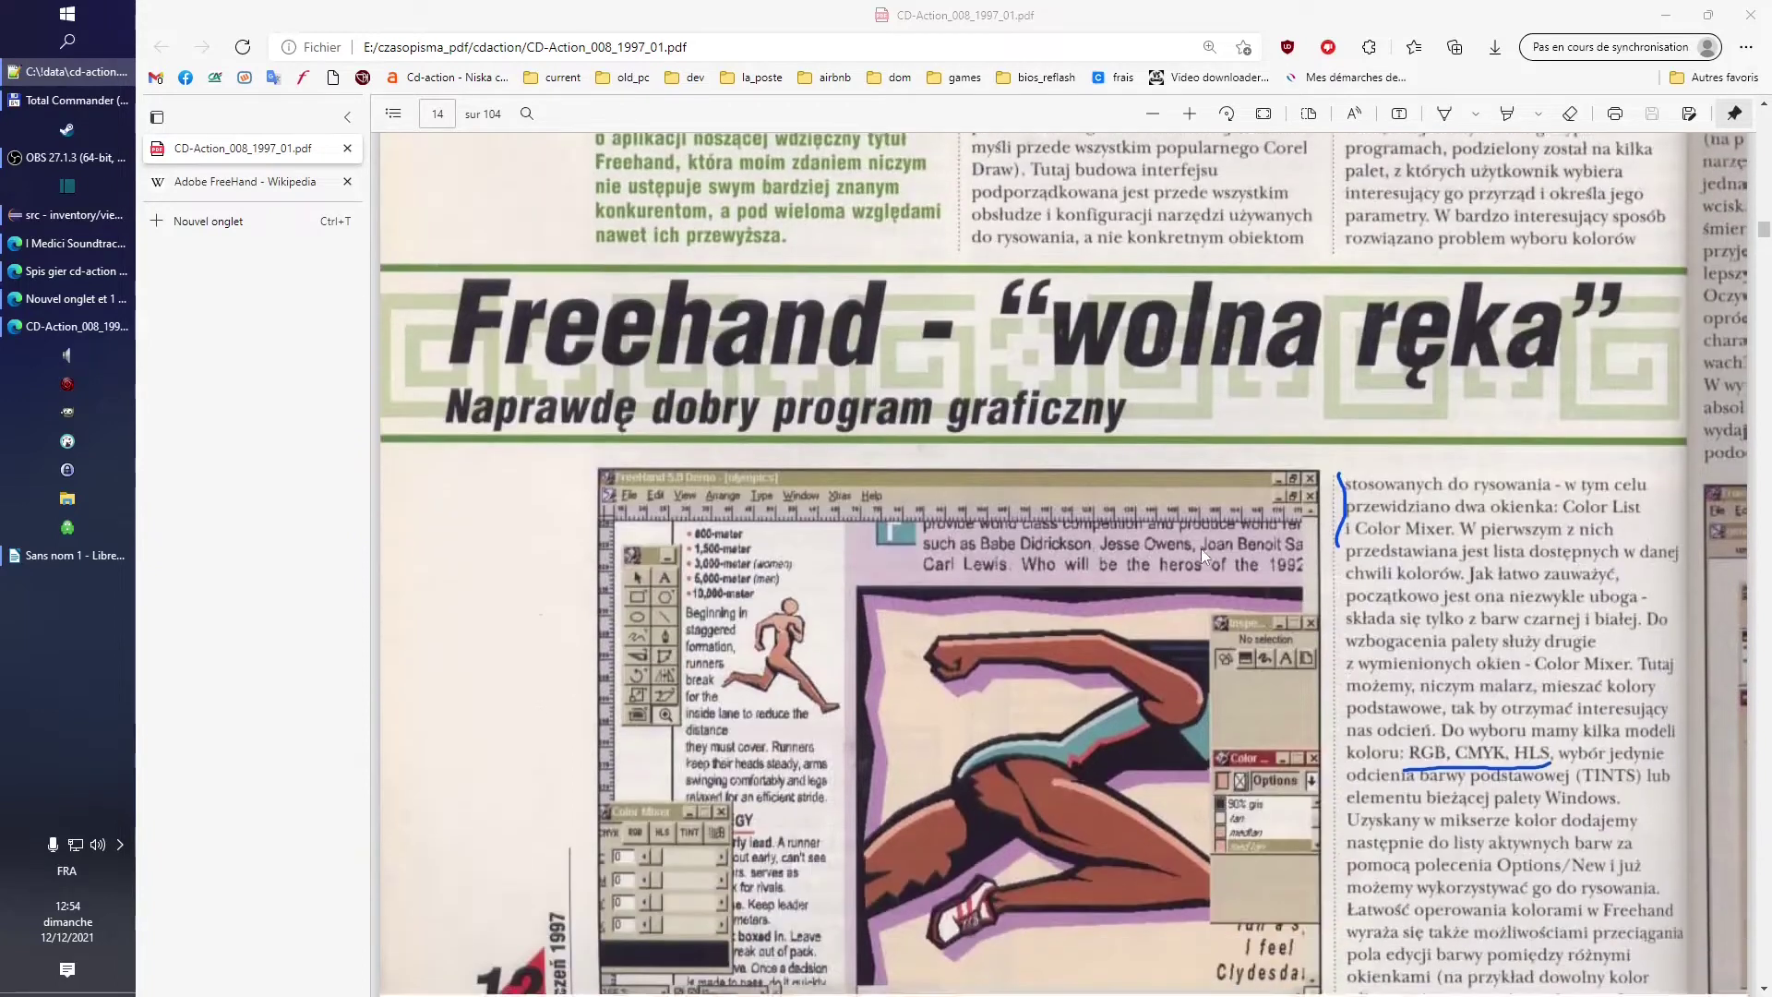
scroll(1206, 584, down, 1)
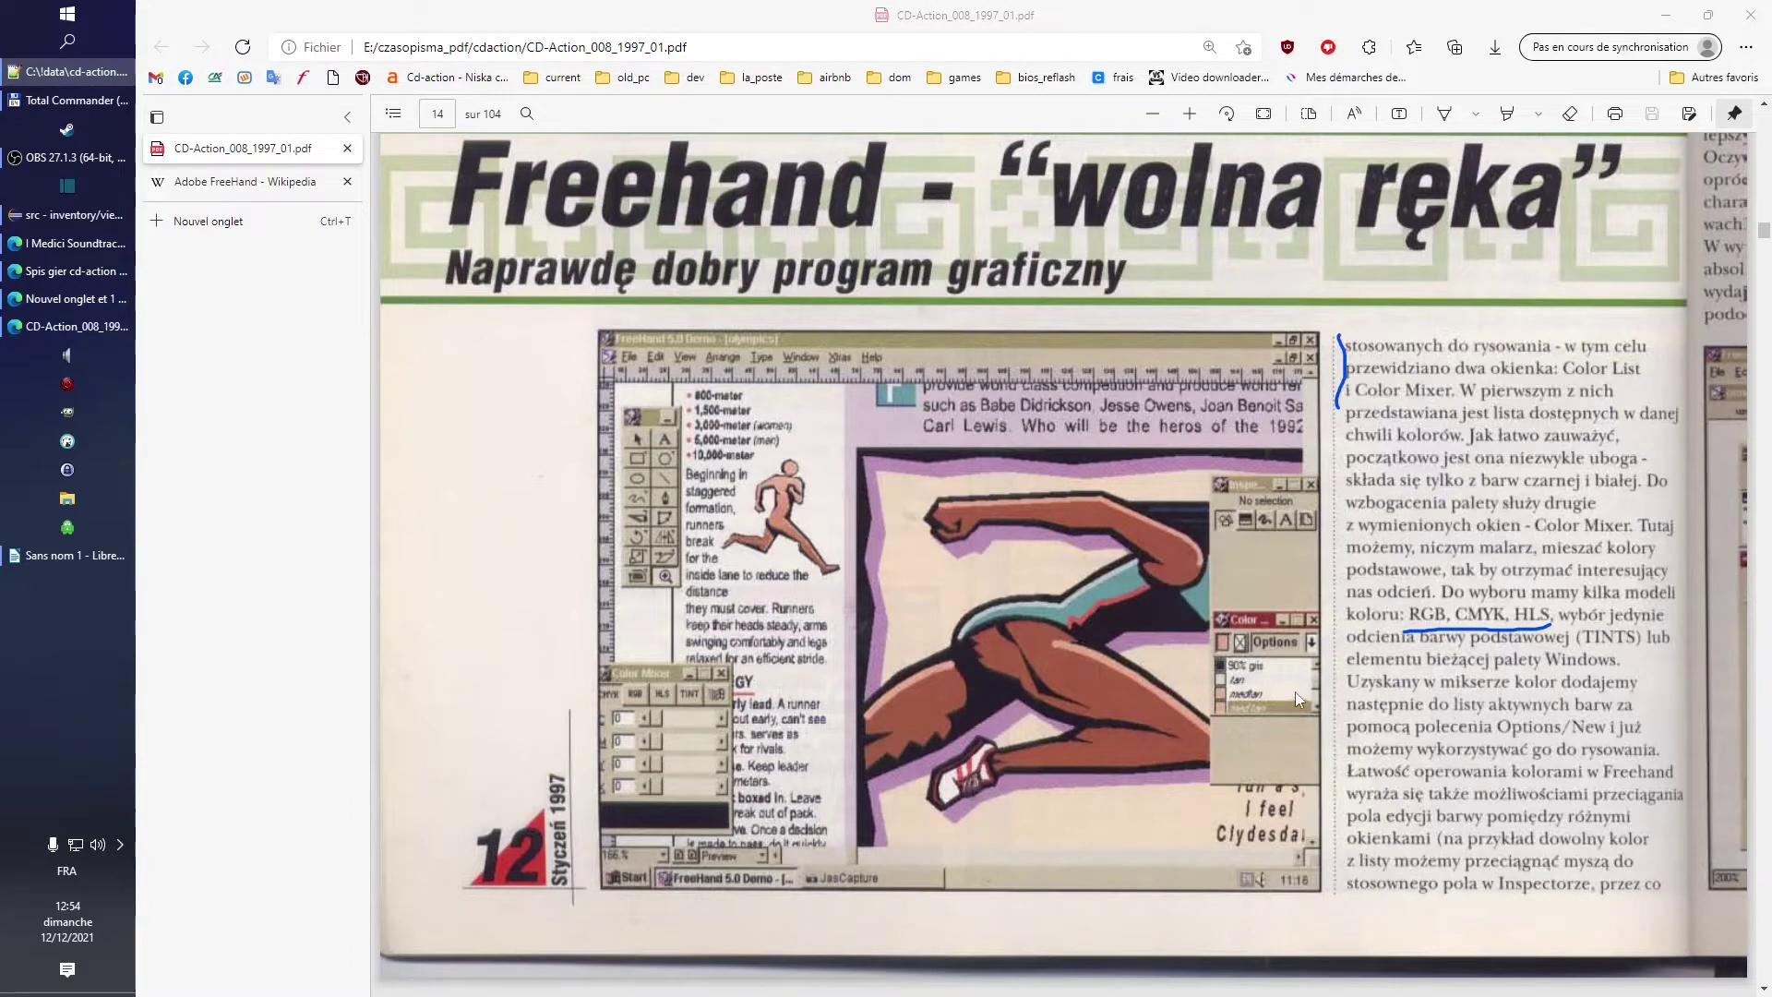
scroll(1294, 690, down, 1)
scroll(1334, 692, down, 1)
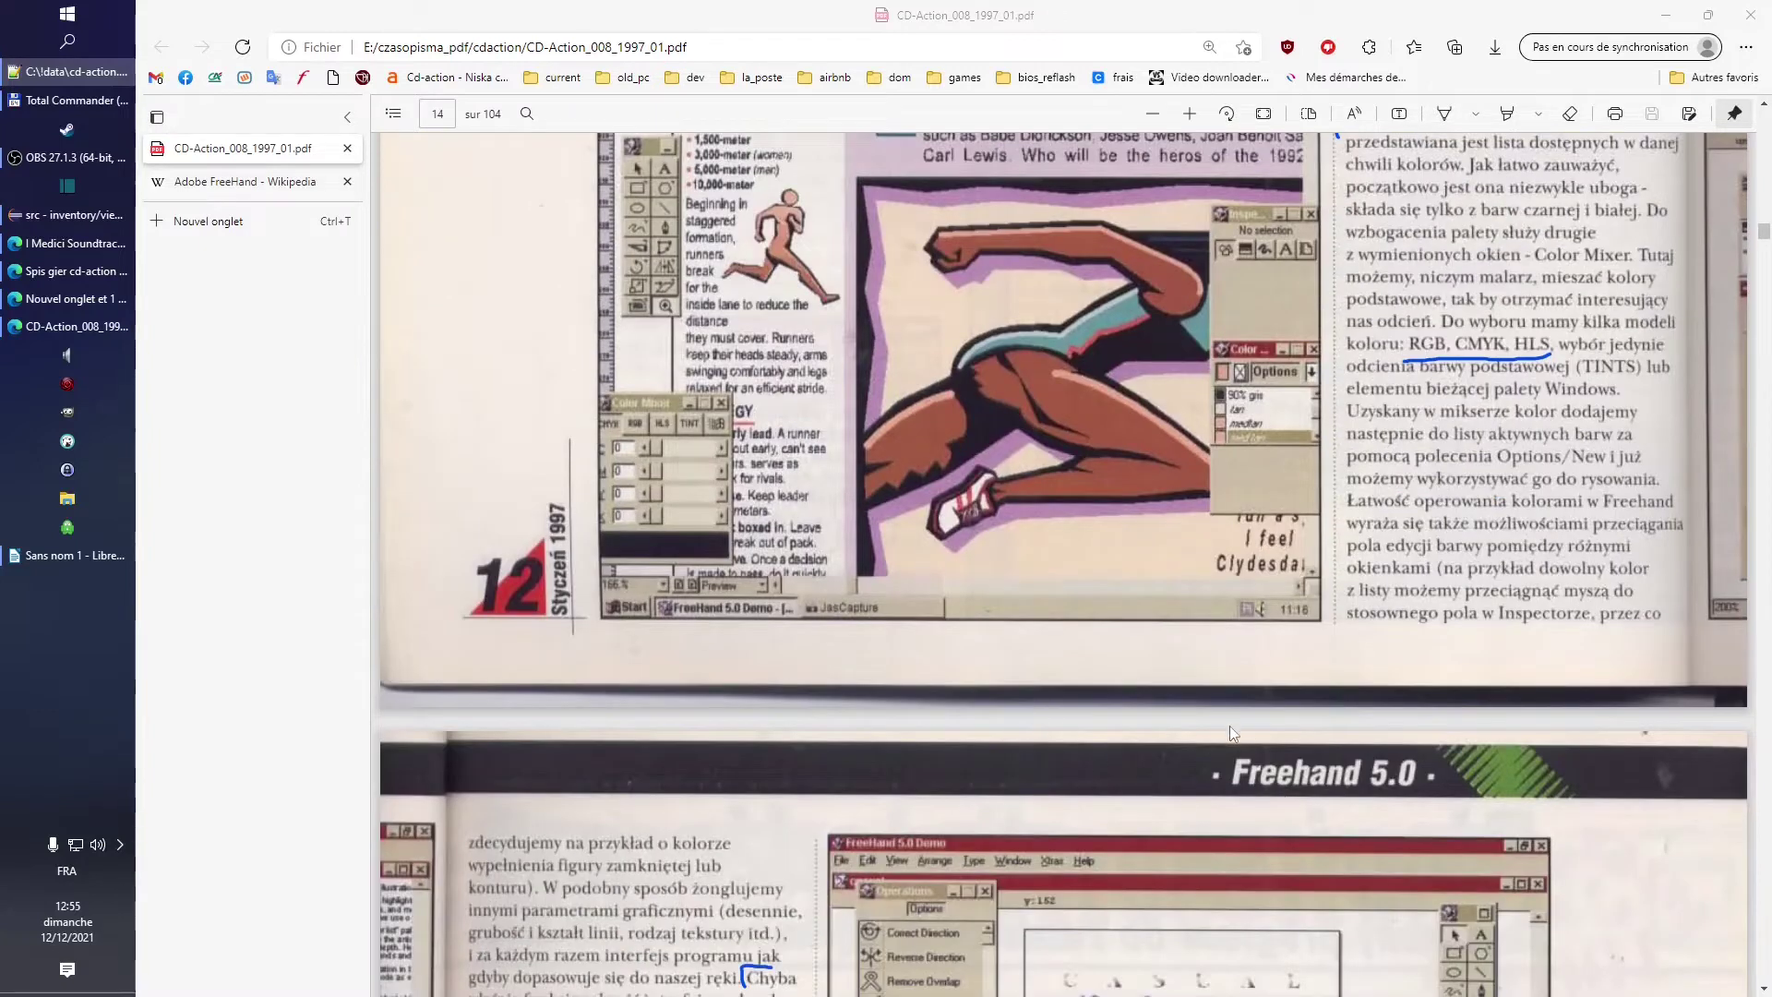
Read the rest of the Freehand 5.0 article on page 15, including its producer and minimum configuration box
scroll(1231, 729, down, 2)
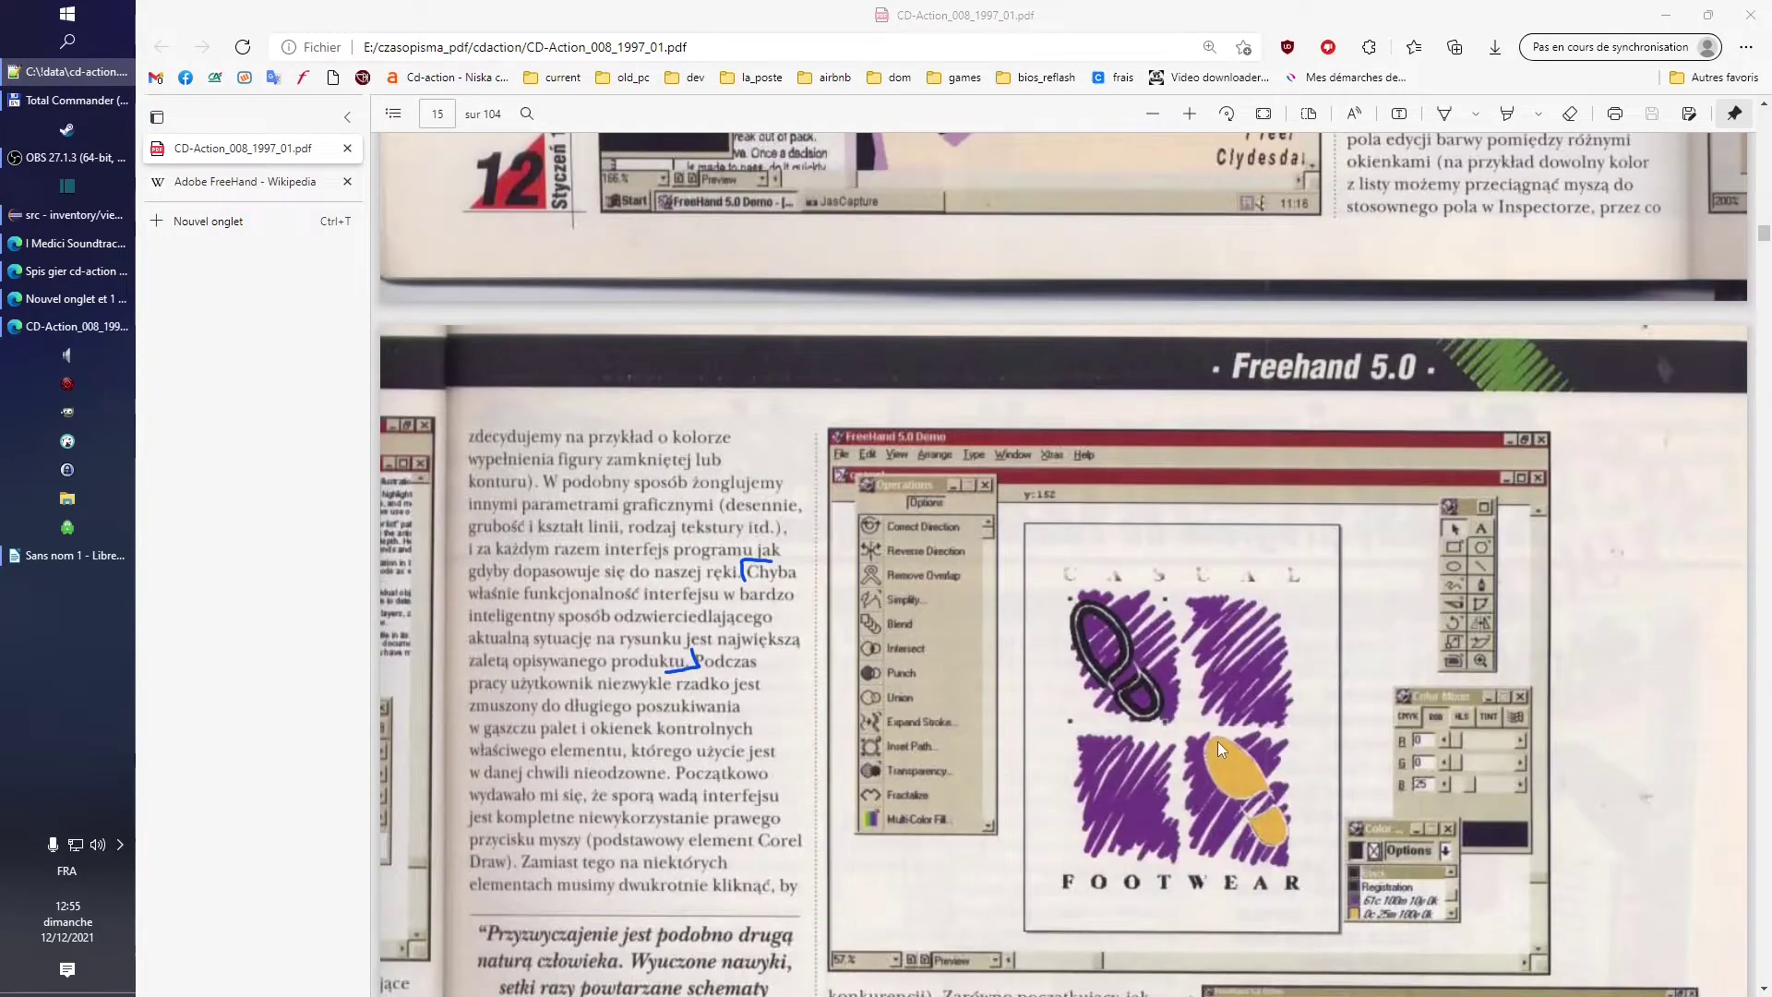
scroll(1220, 740, down, 2)
scroll(1220, 742, down, 1)
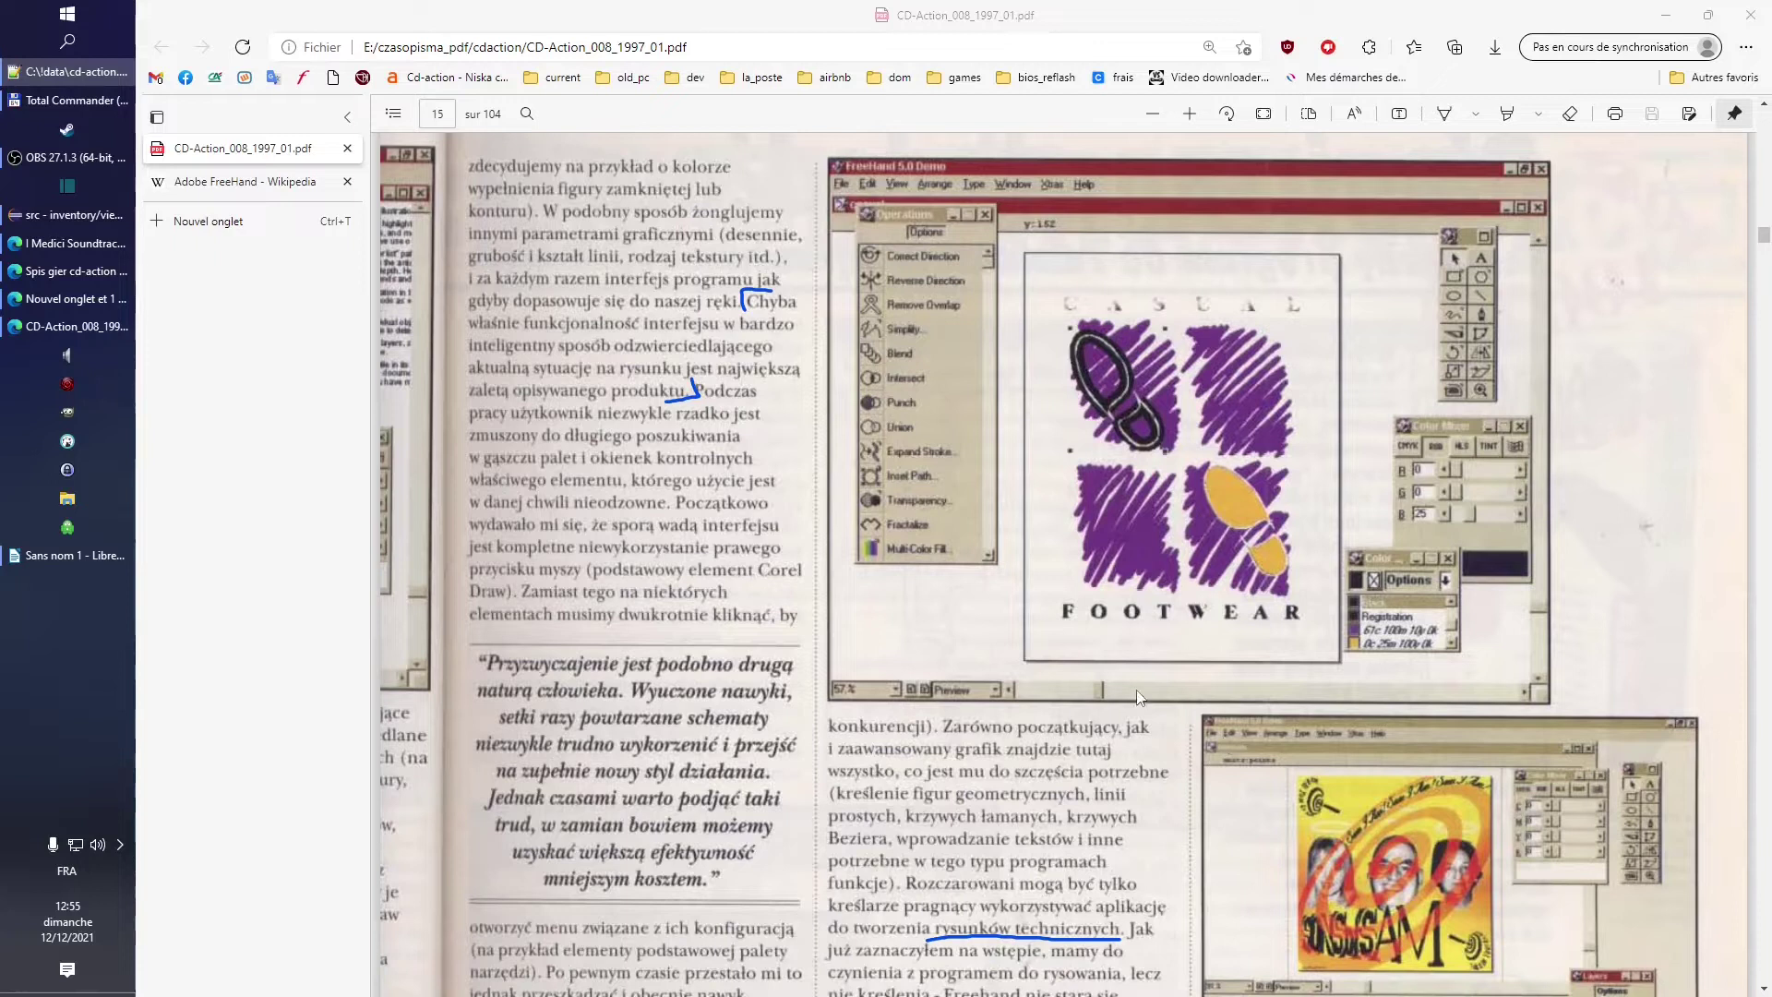
scroll(1139, 700, down, 1)
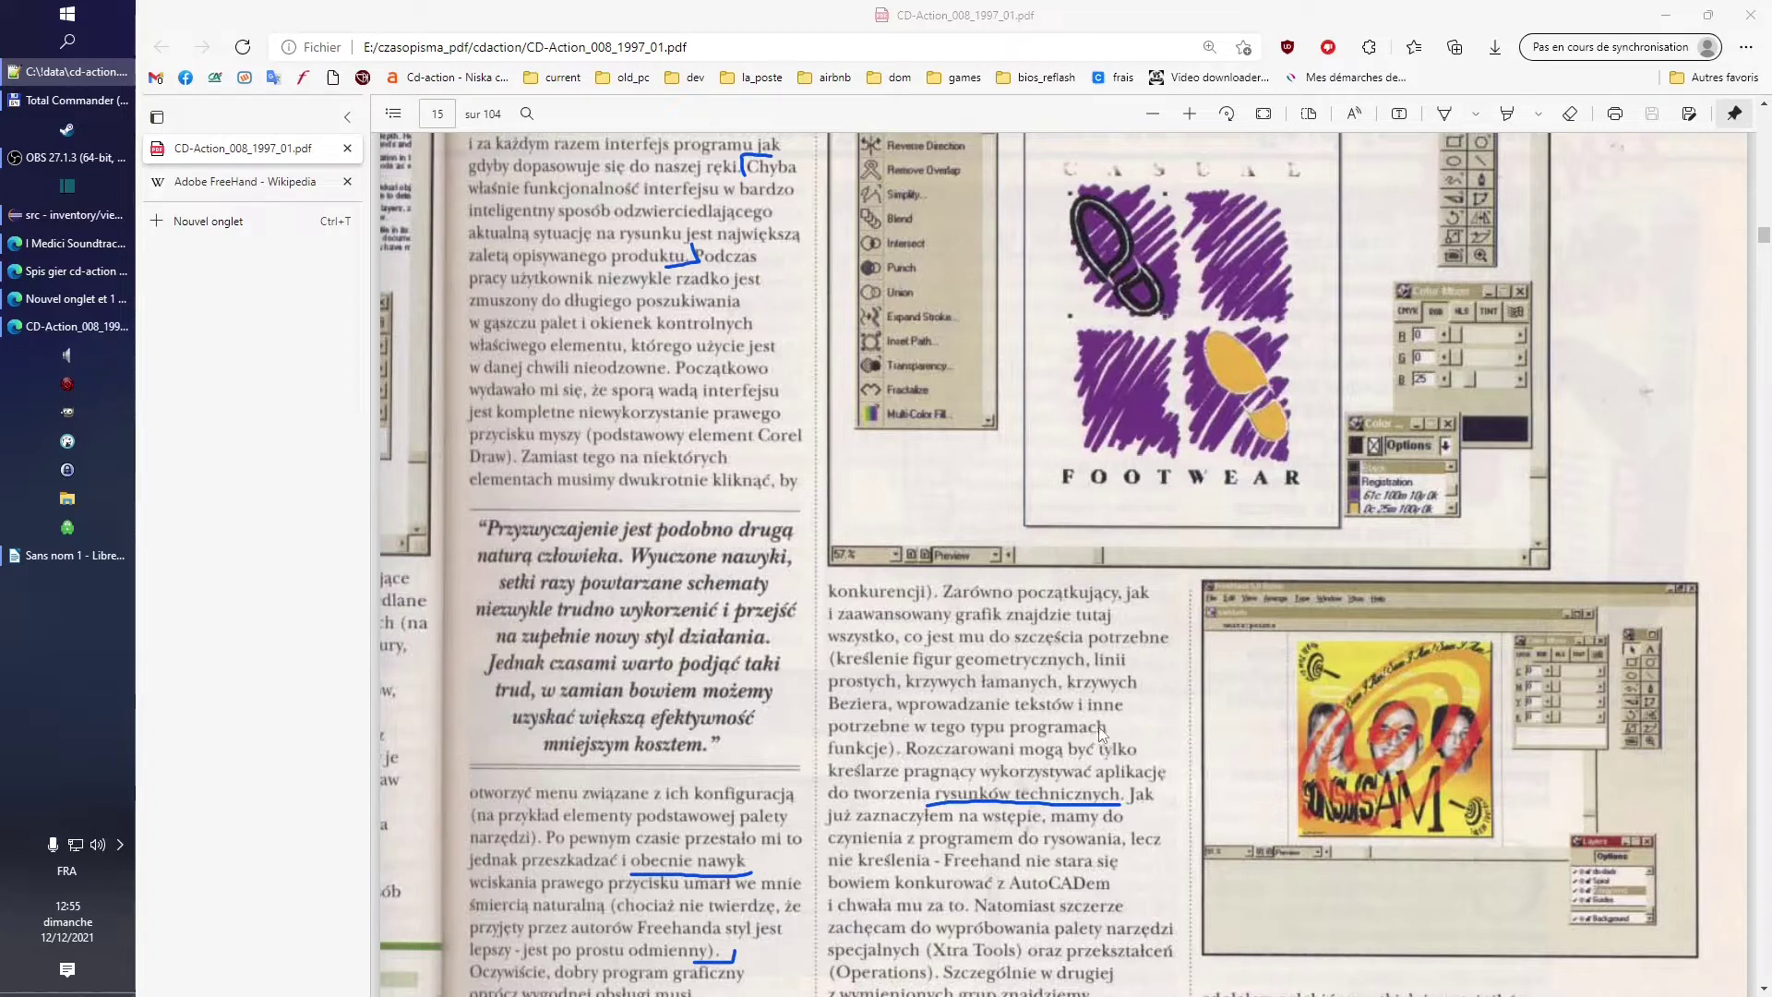
scroll(977, 667, down, 1)
scroll(976, 667, down, 3)
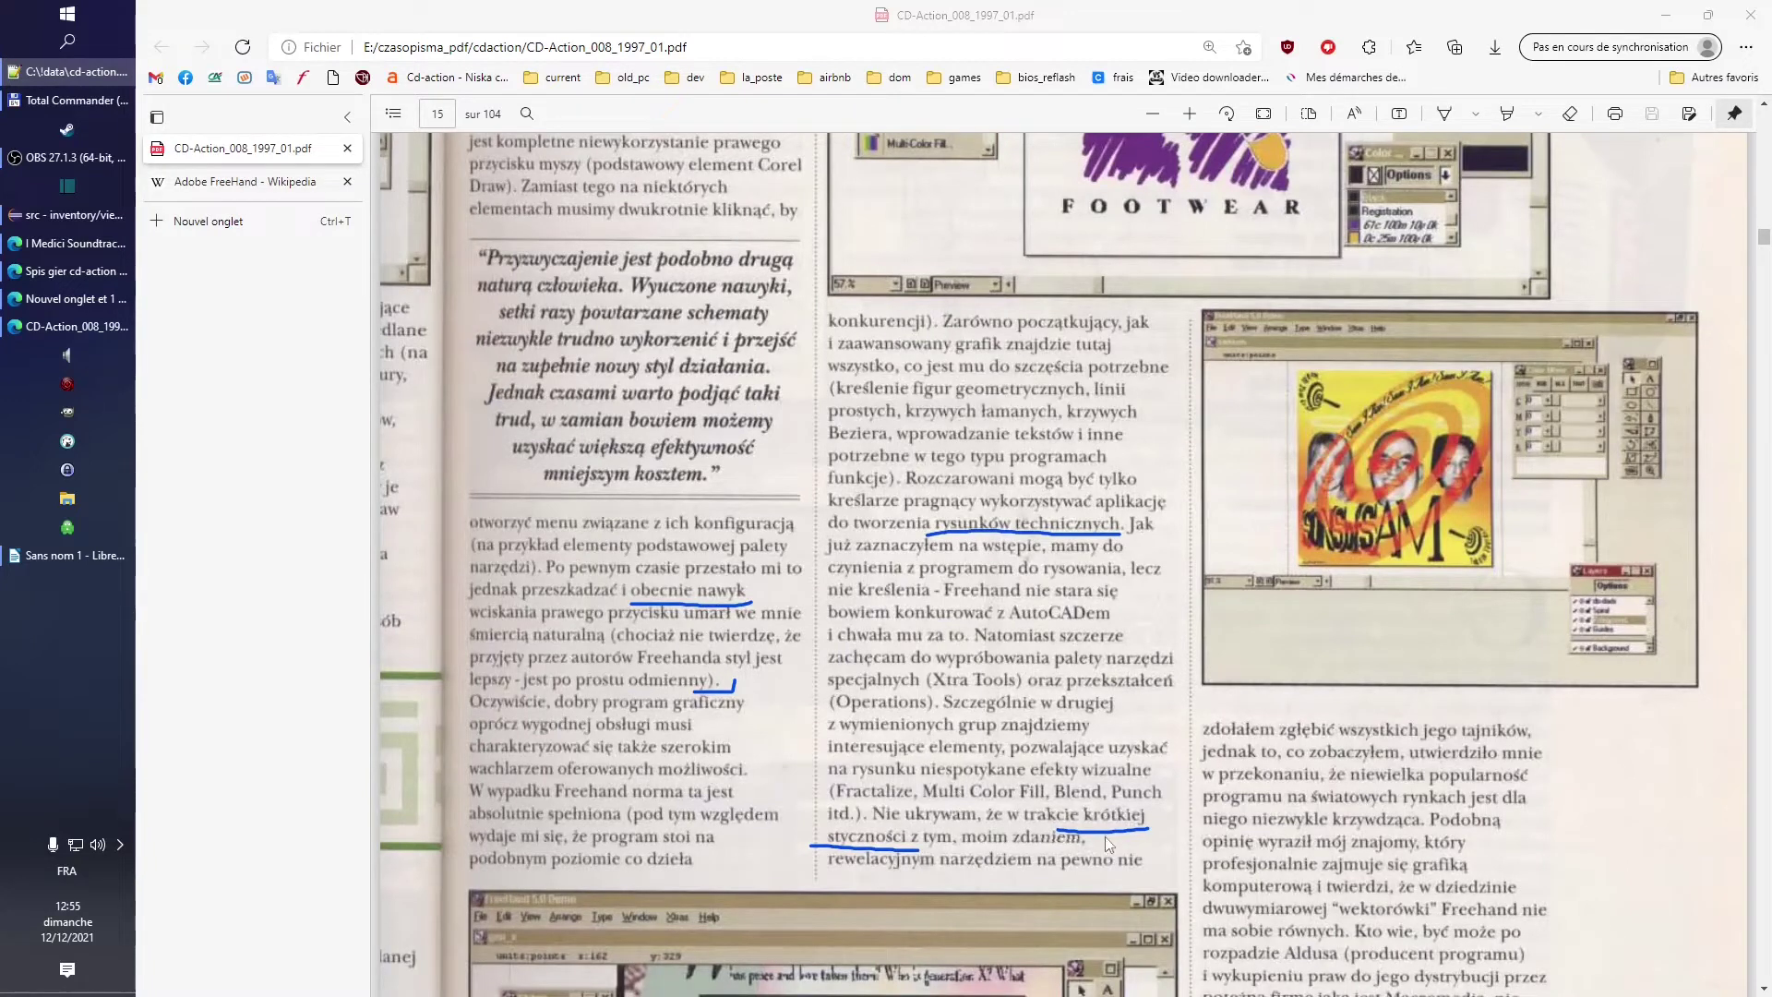
scroll(1076, 700, down, 5)
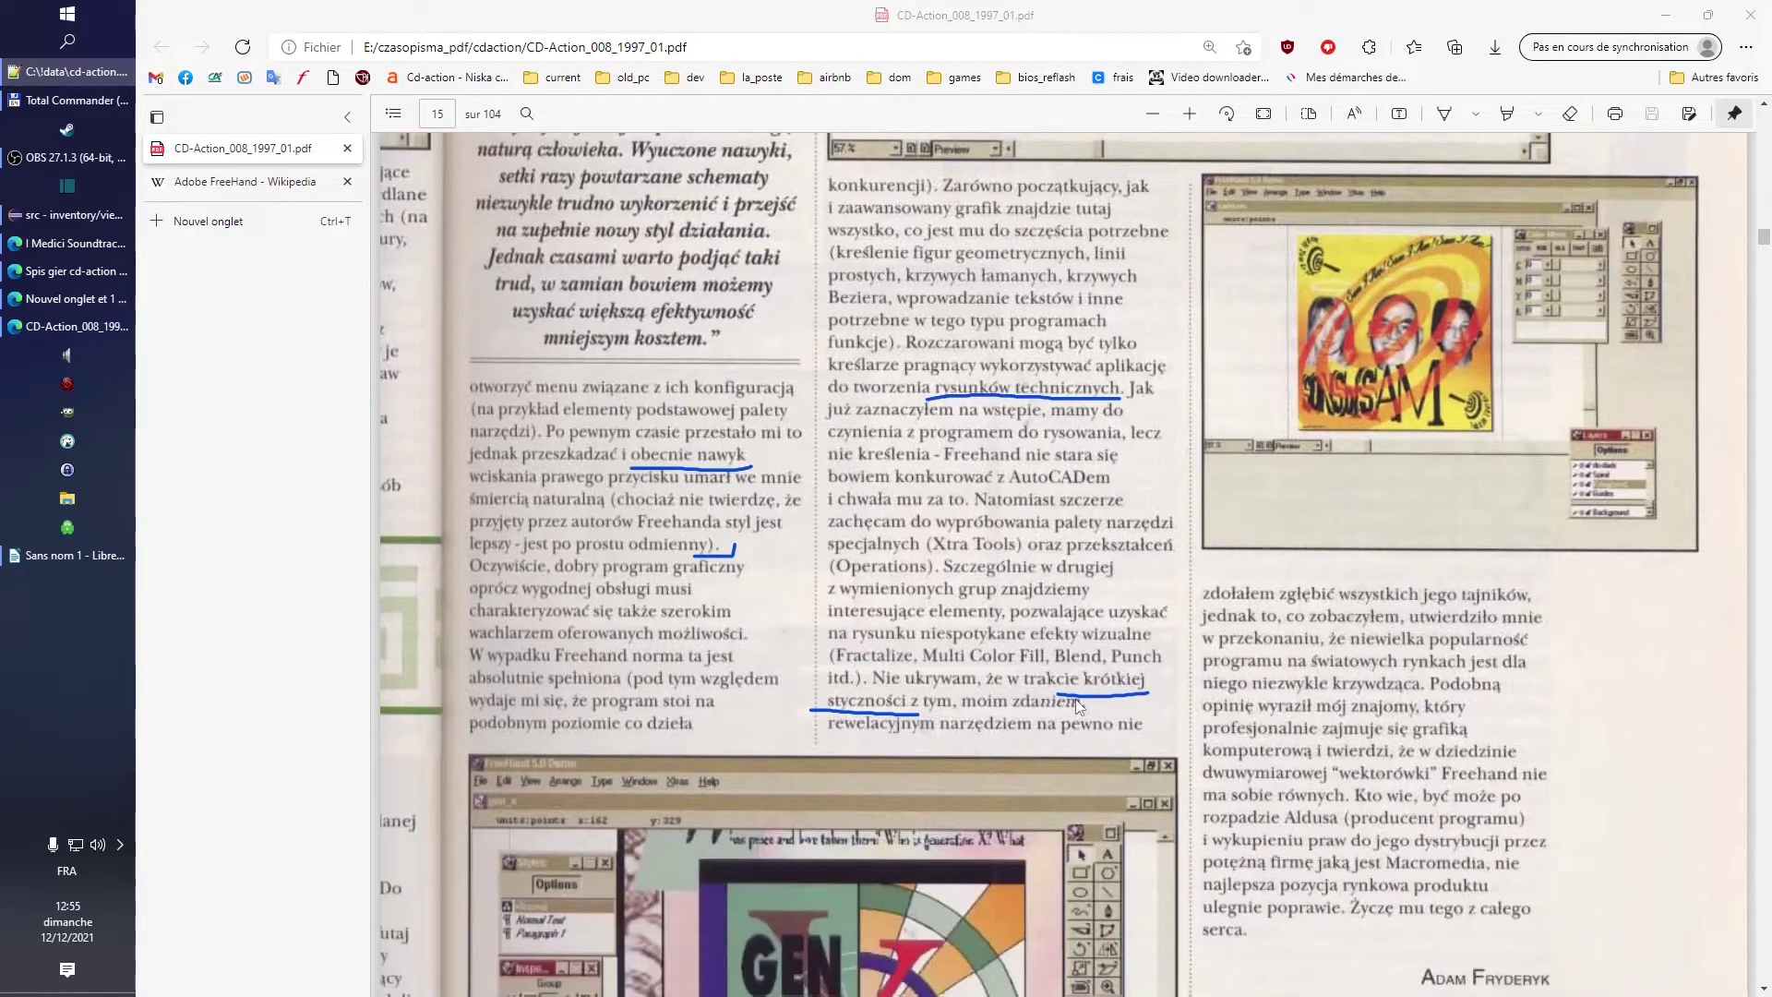
scroll(1077, 707, down, 1)
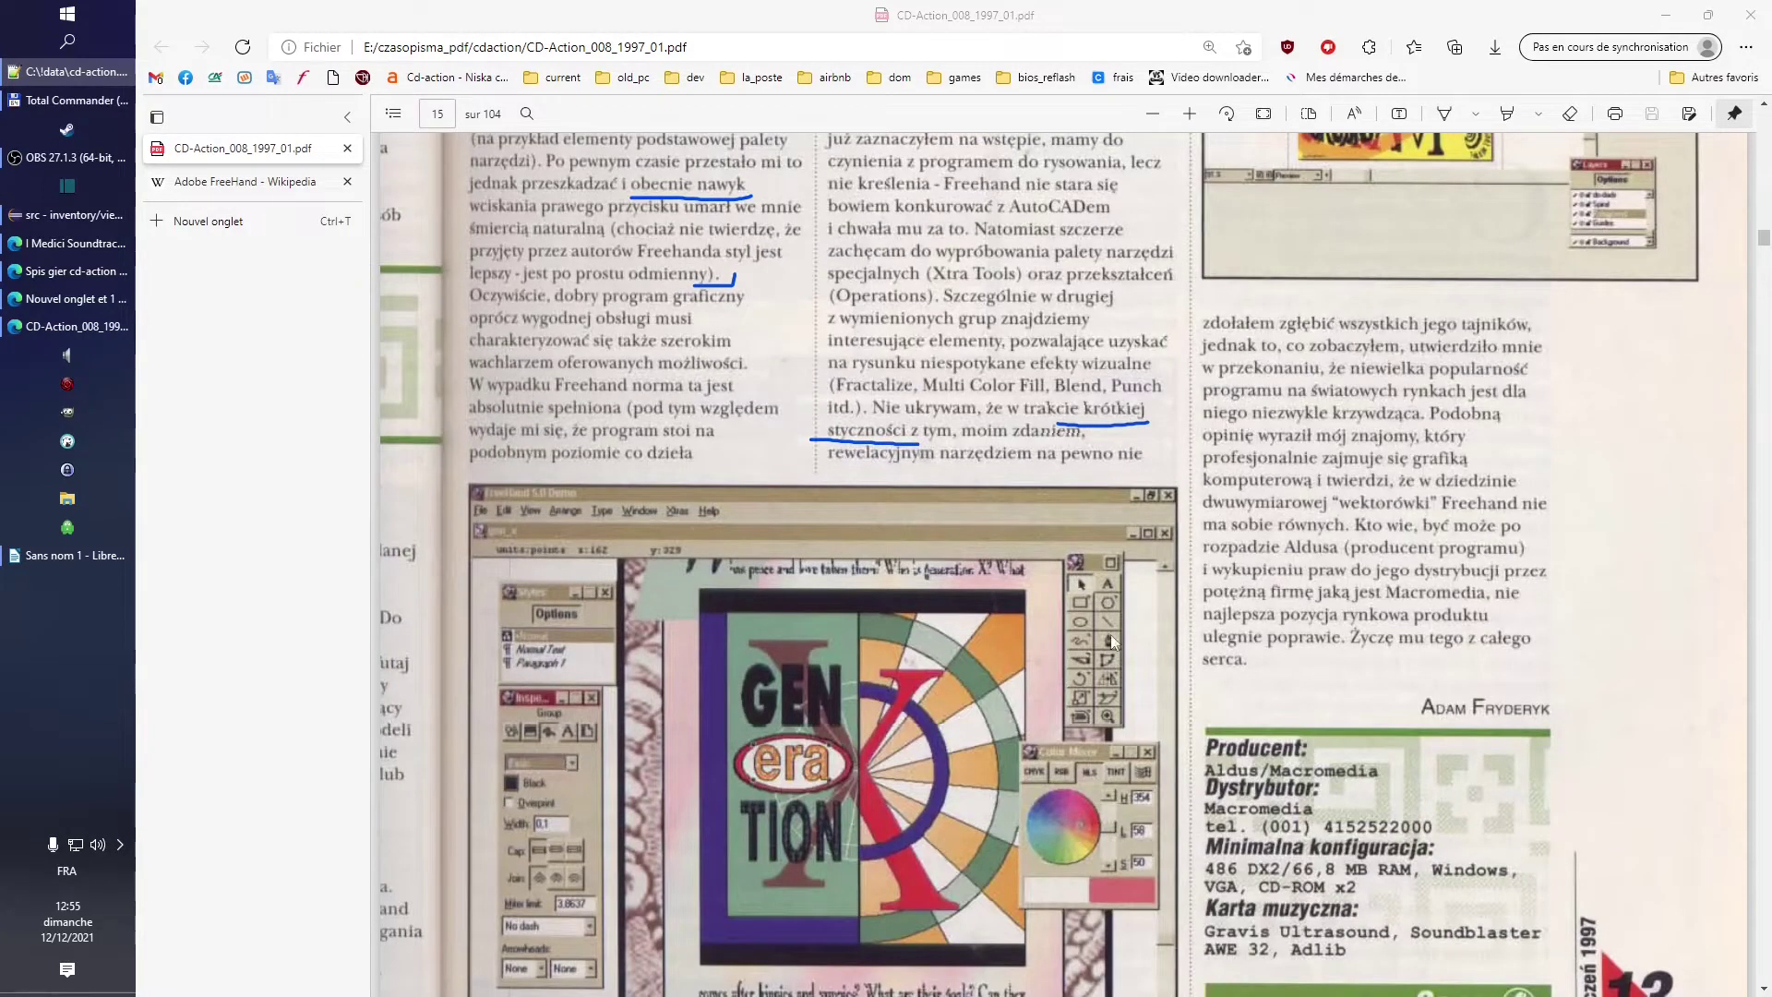
scroll(1110, 634, down, 5)
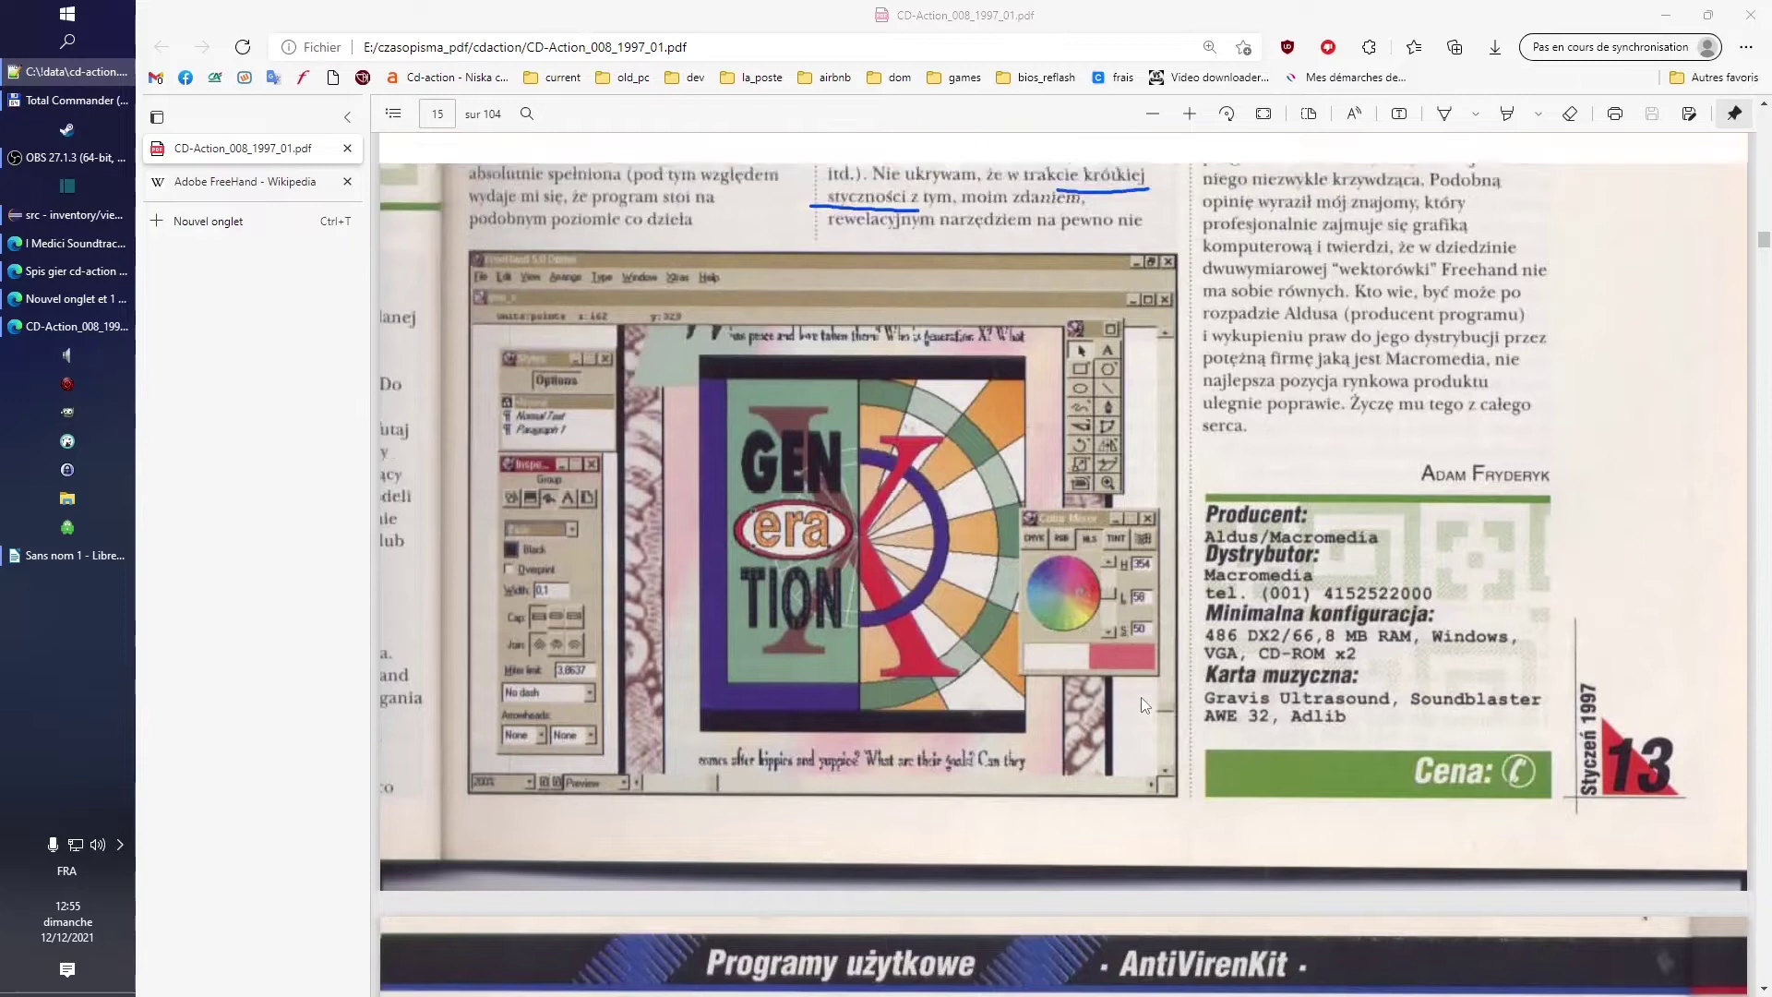
scroll(1141, 698, up, 2)
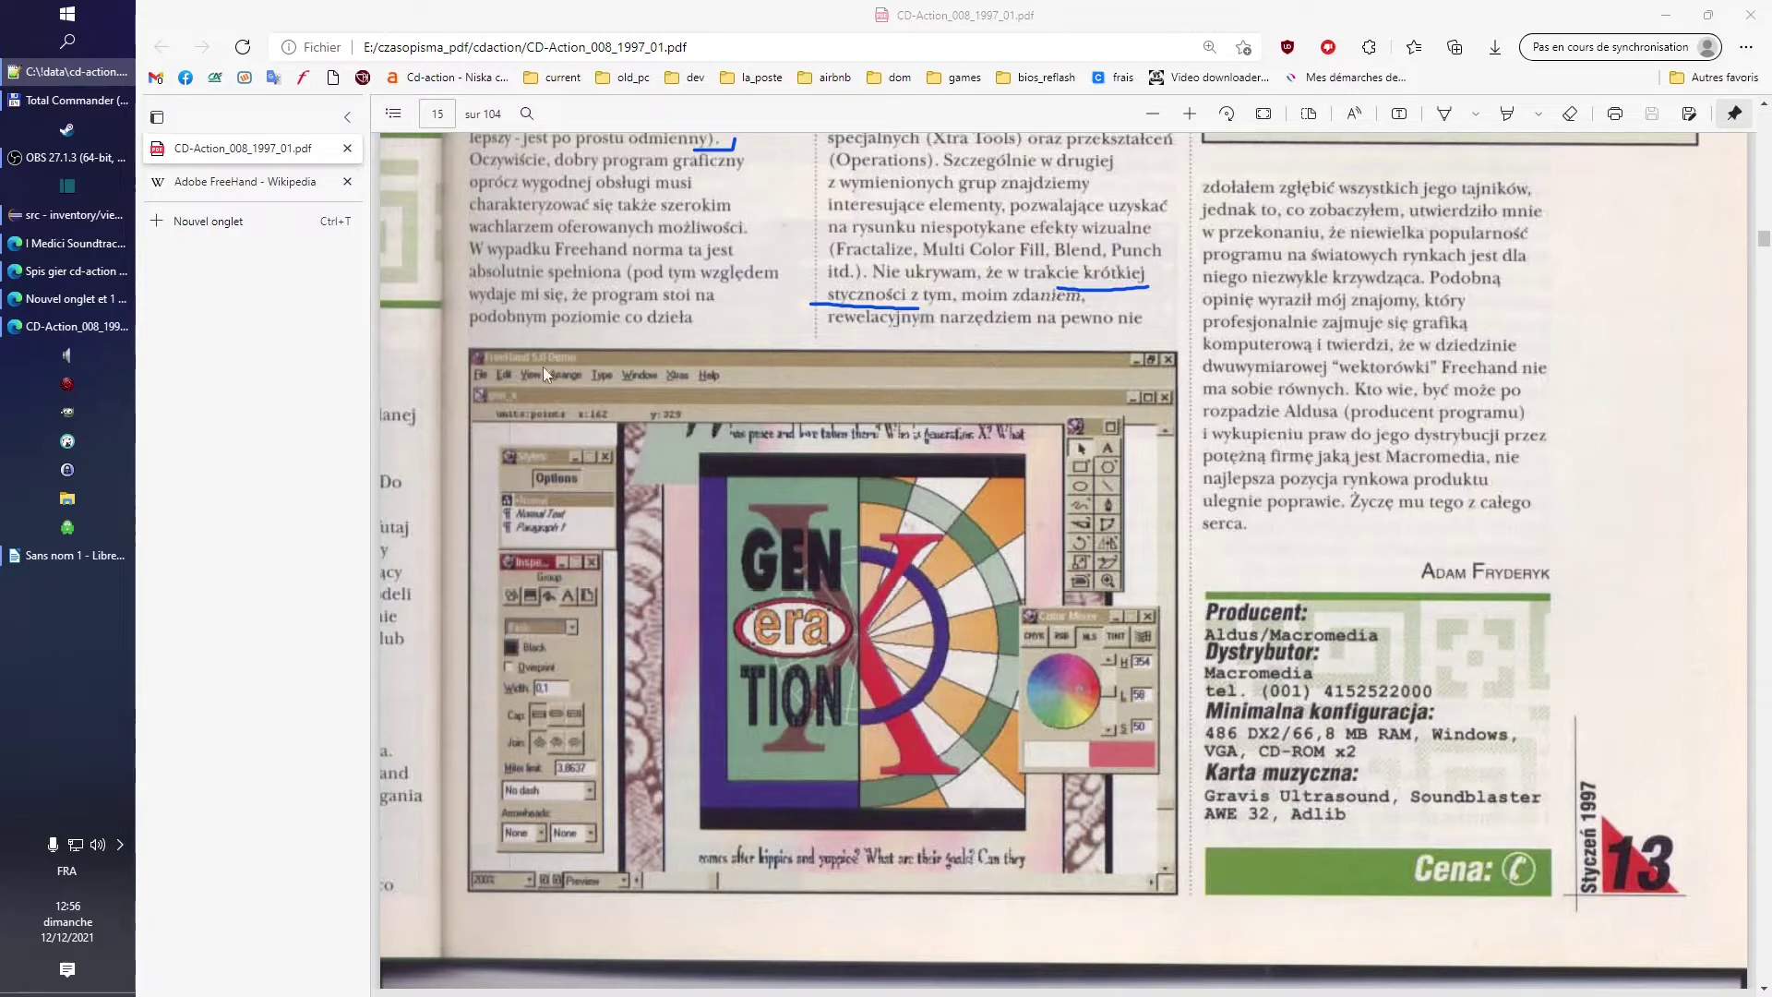
Review the Macromedia FreeHand version history in the Adobe FreeHand Wikipedia article, and return to the magazine PDF
click(274, 188)
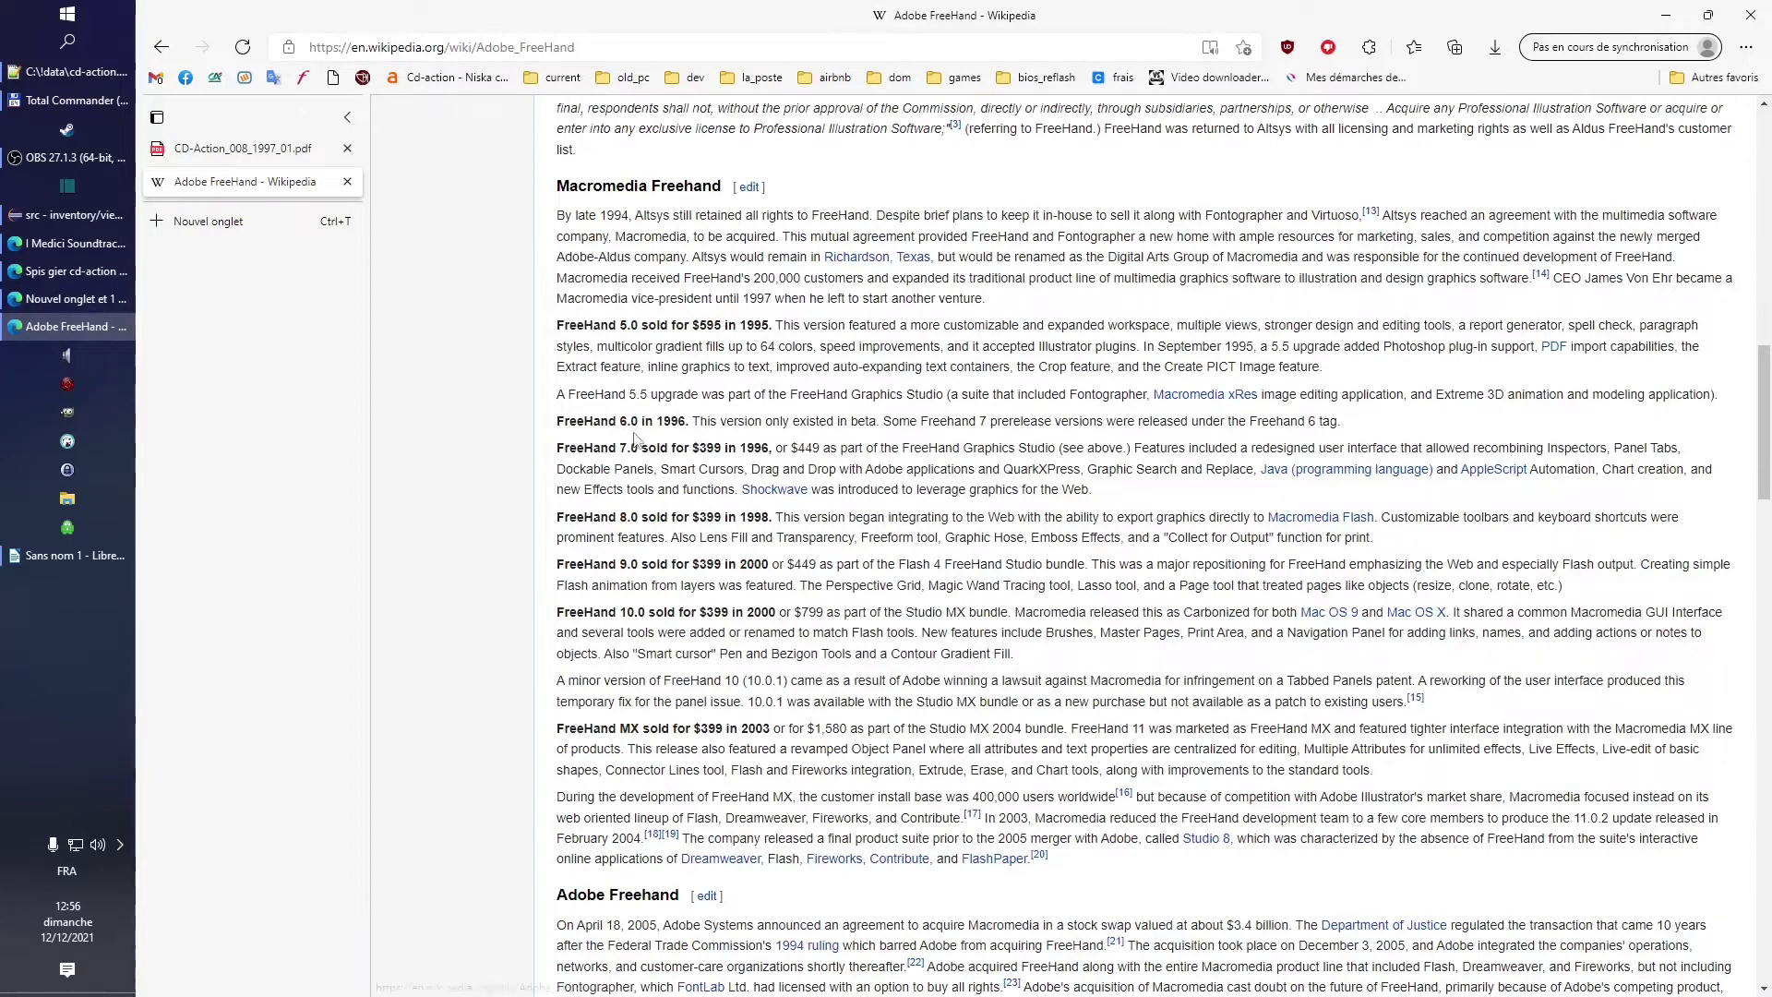
scroll(868, 563, down, 3)
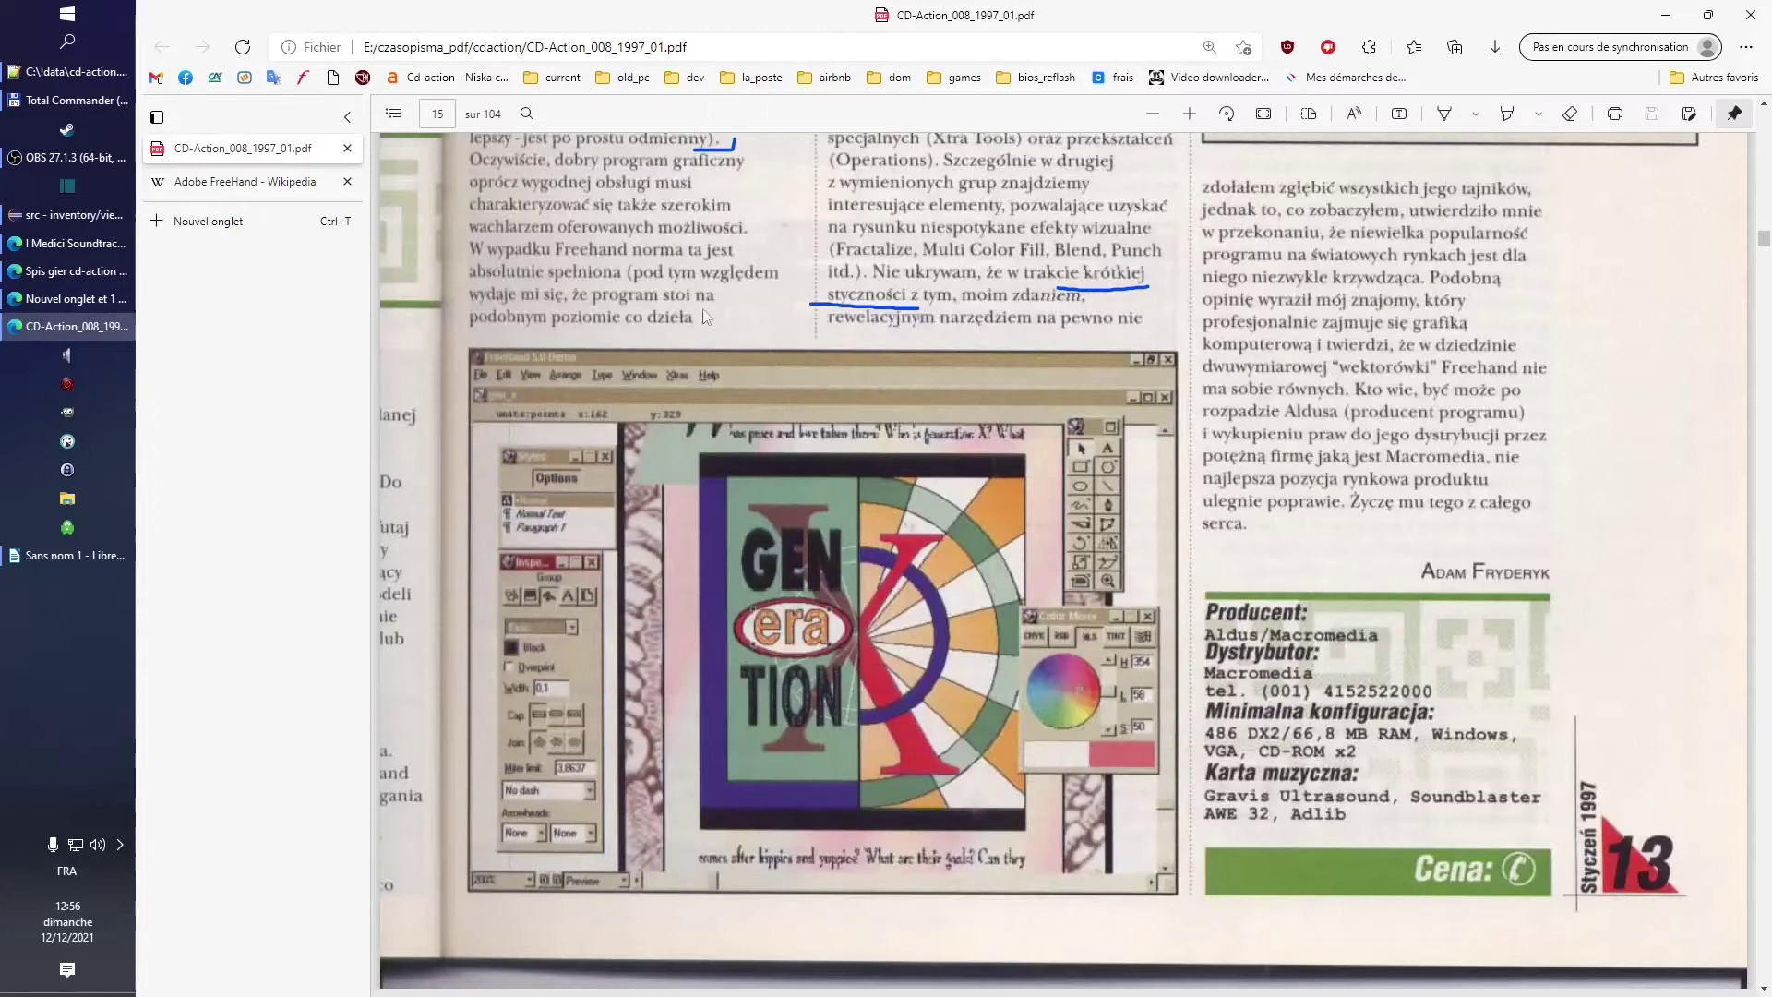
click(263, 150)
Switch to the Windows 95 FreeHand 5 installer, run the complete installation on drive C: into C:\FH5, and quit the installer
click(57, 159)
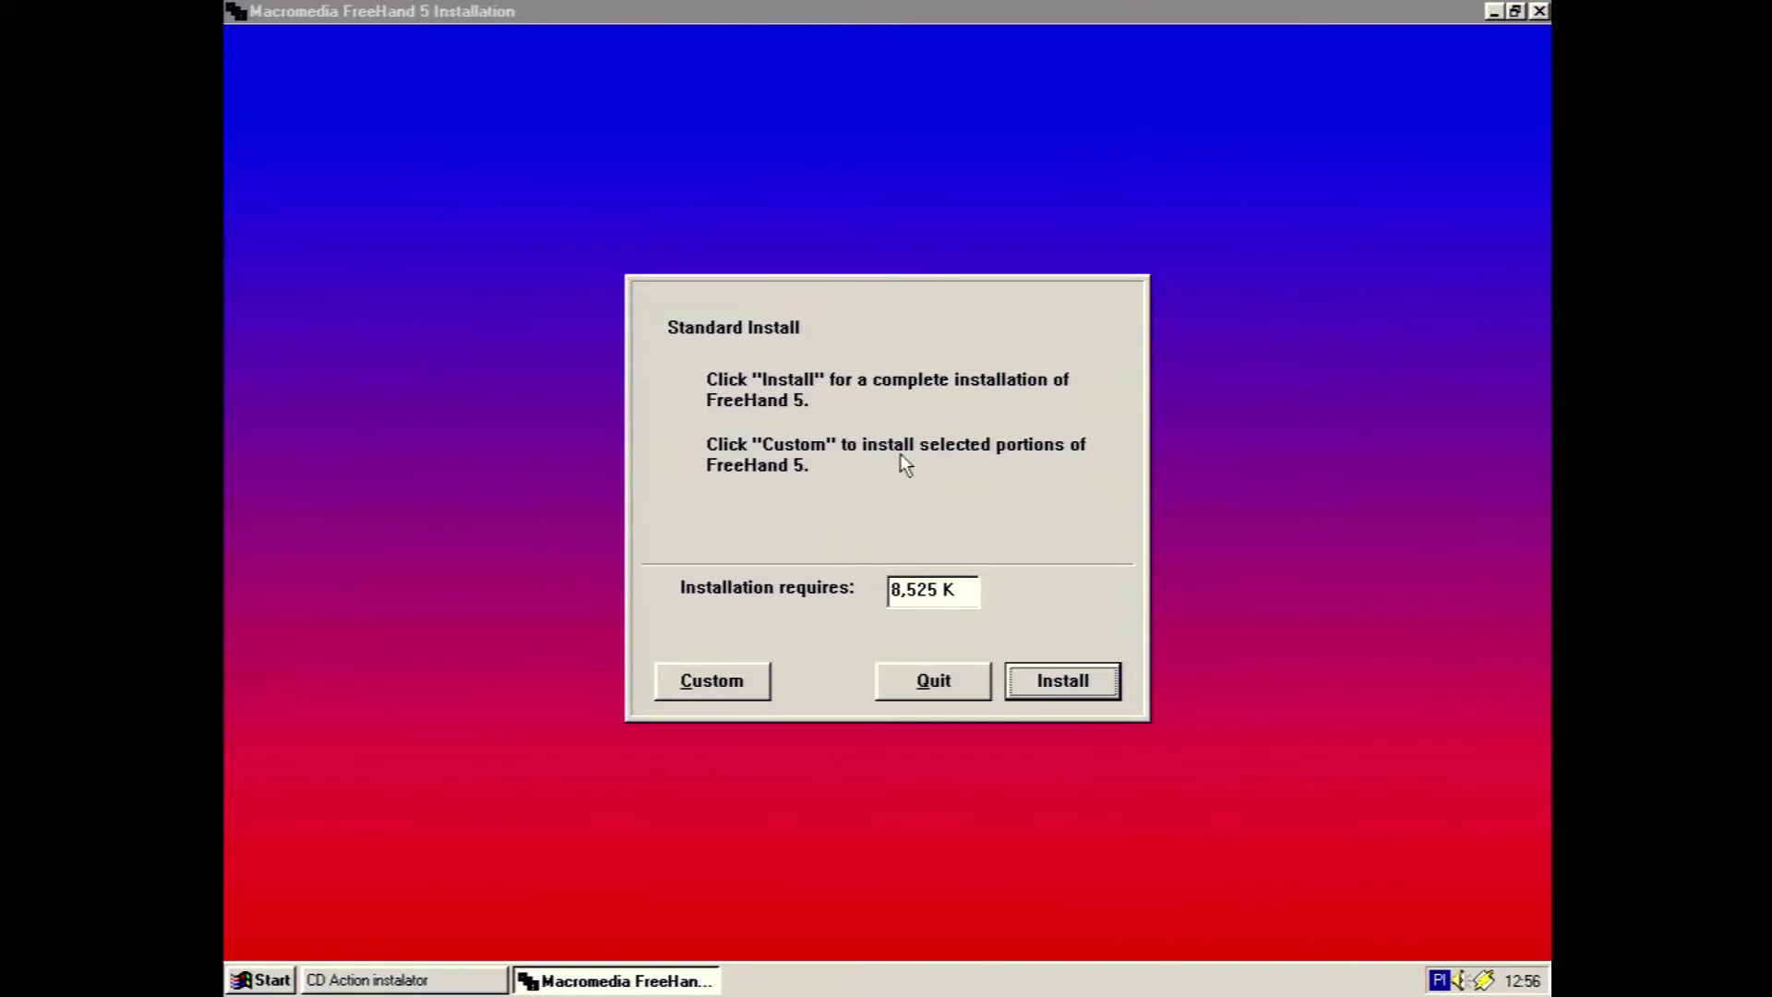
click(1061, 685)
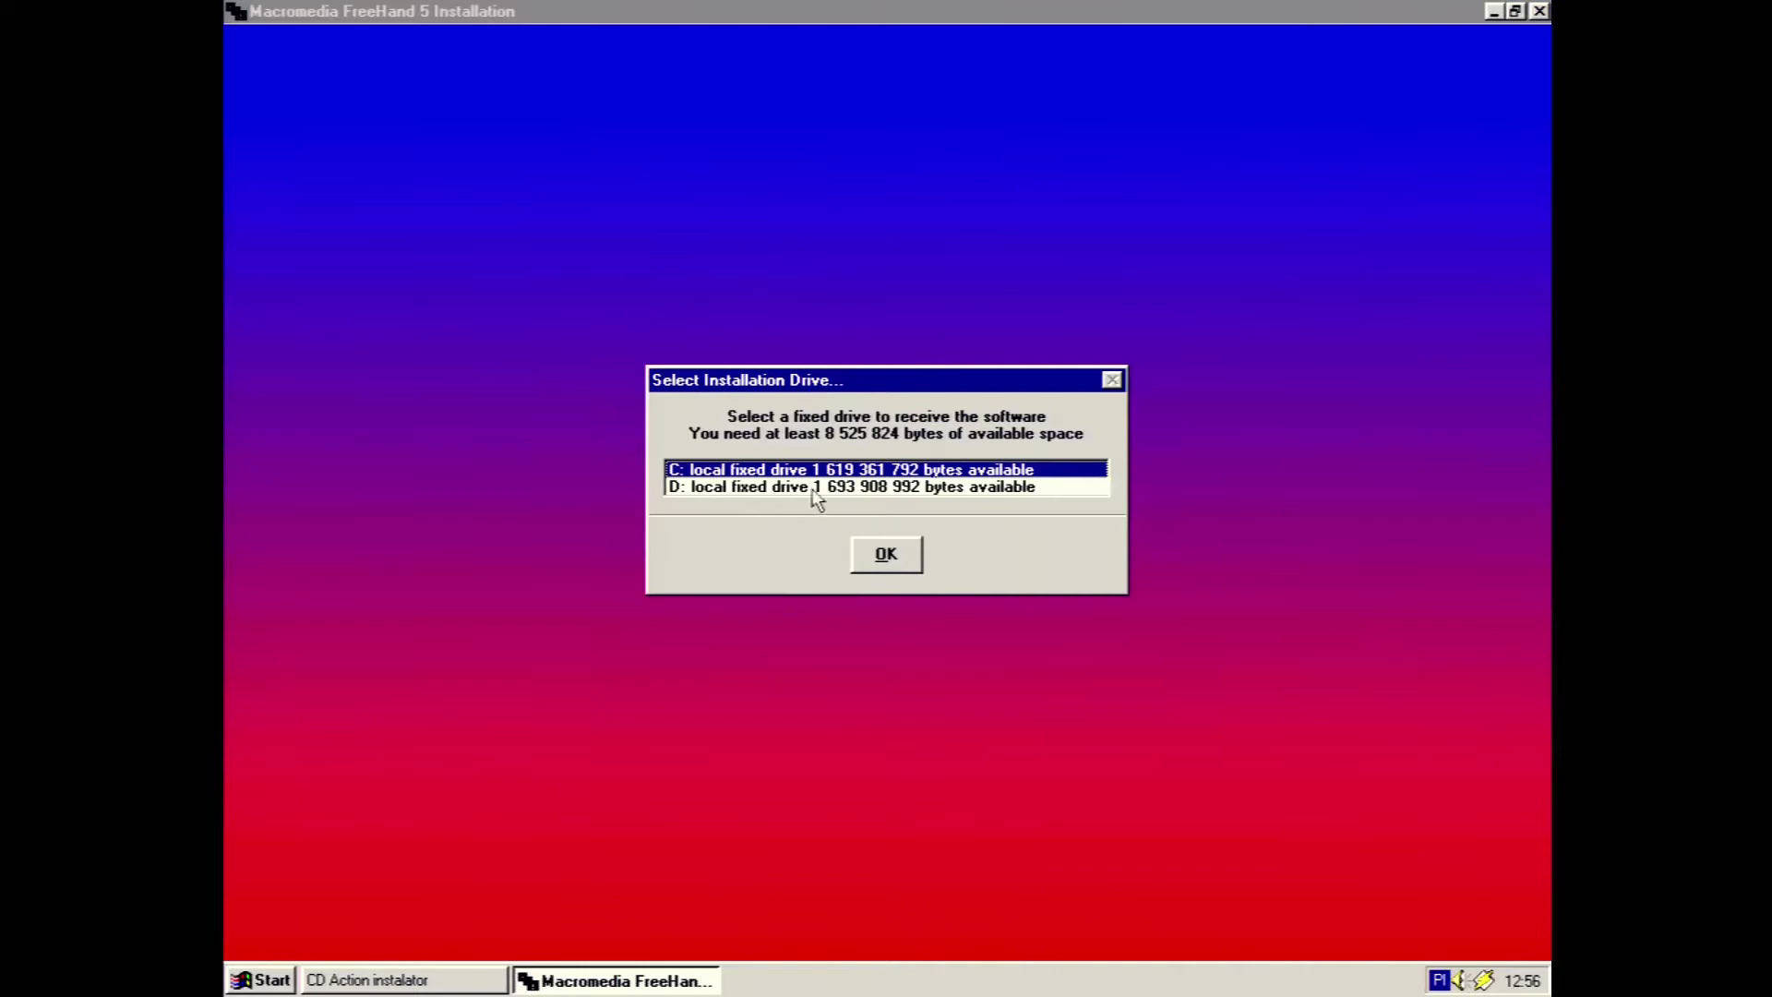
click(890, 569)
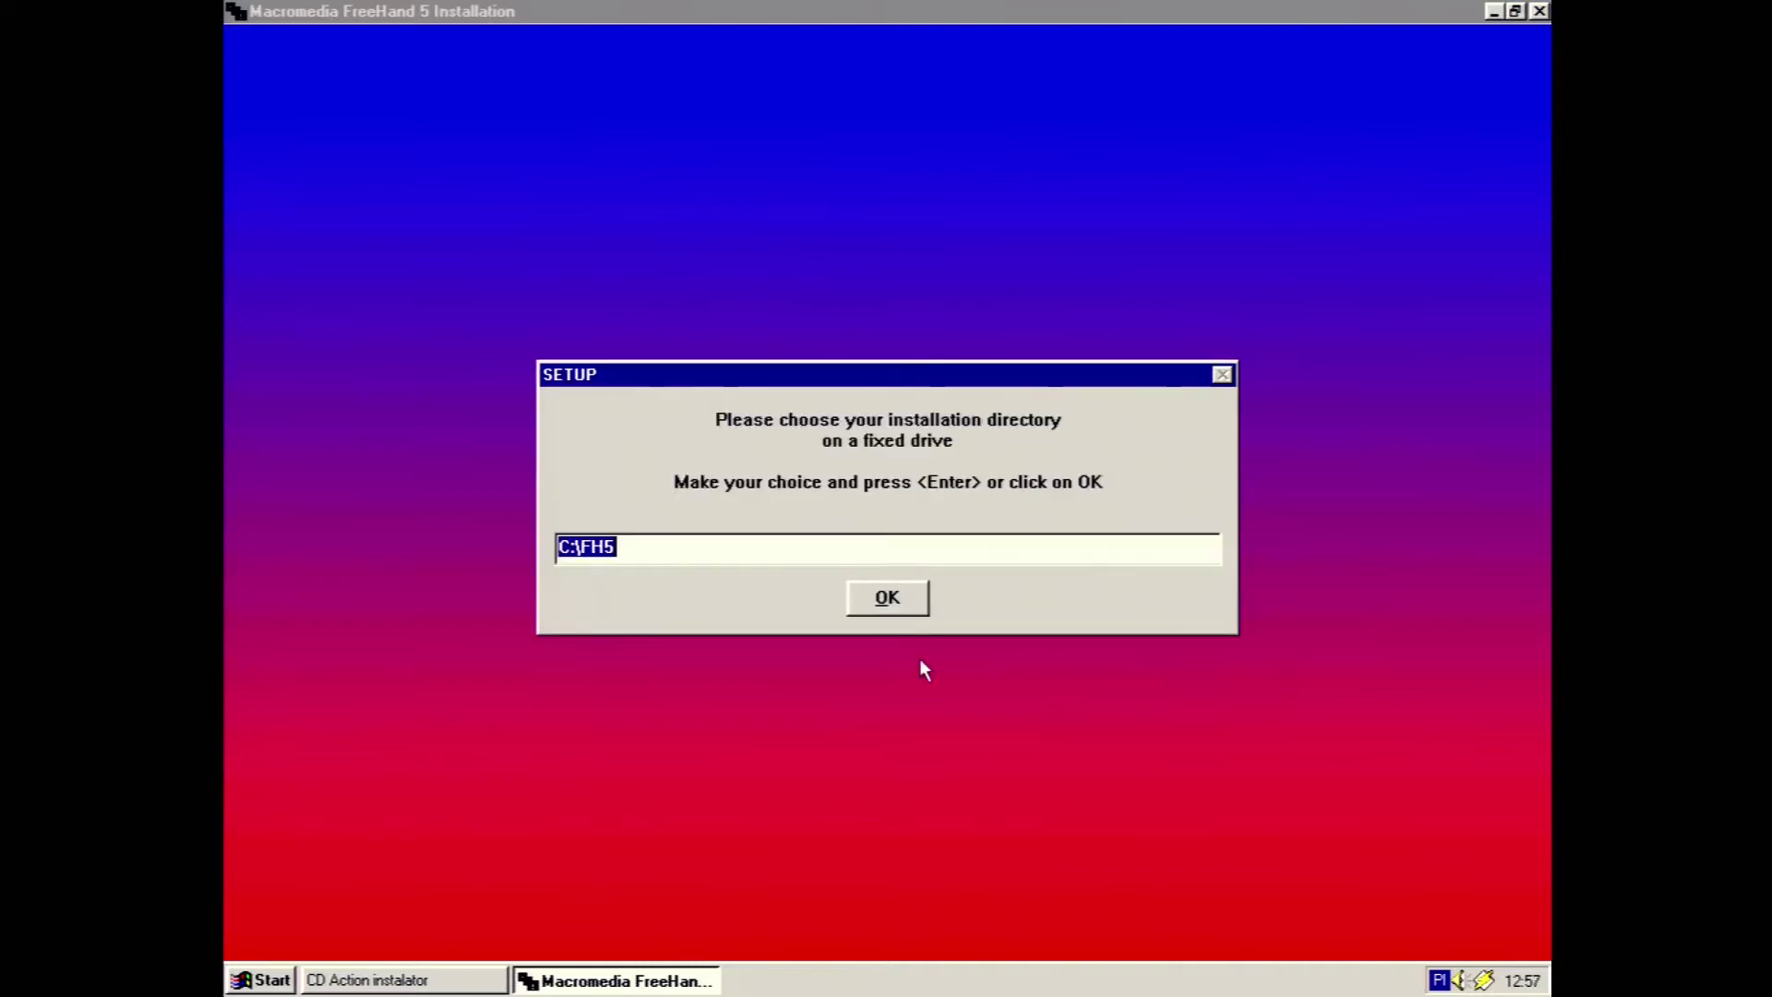
click(887, 596)
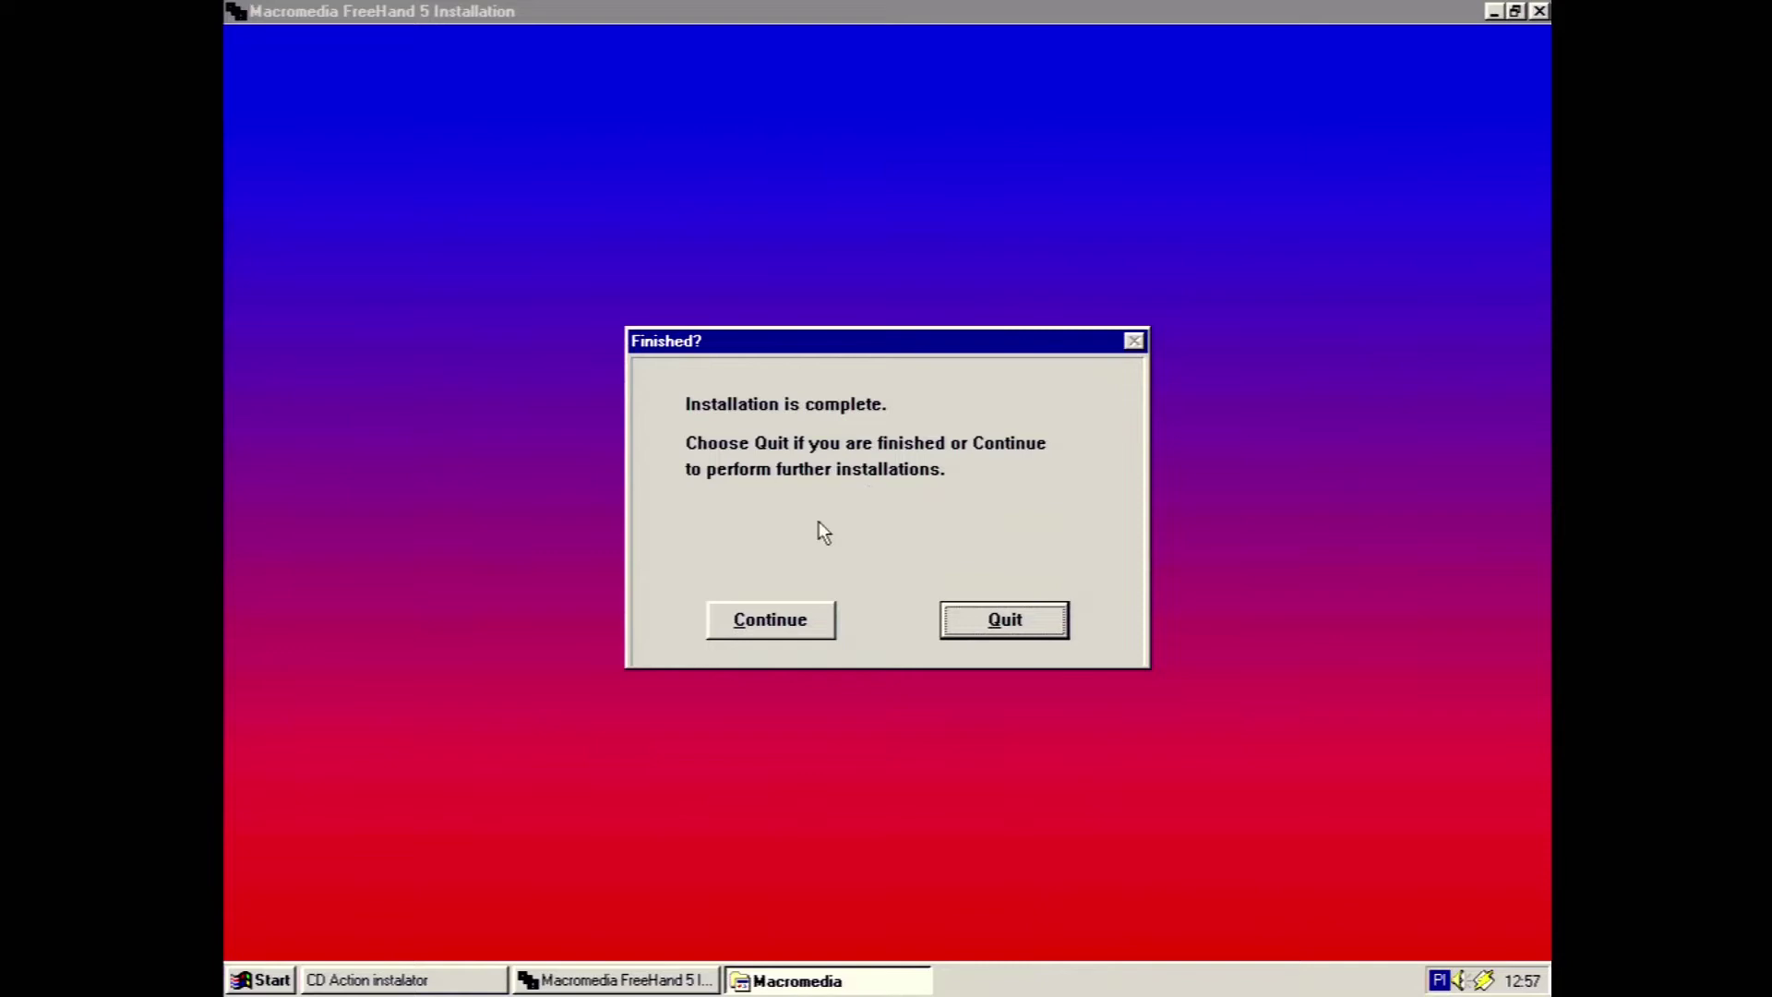
click(1019, 623)
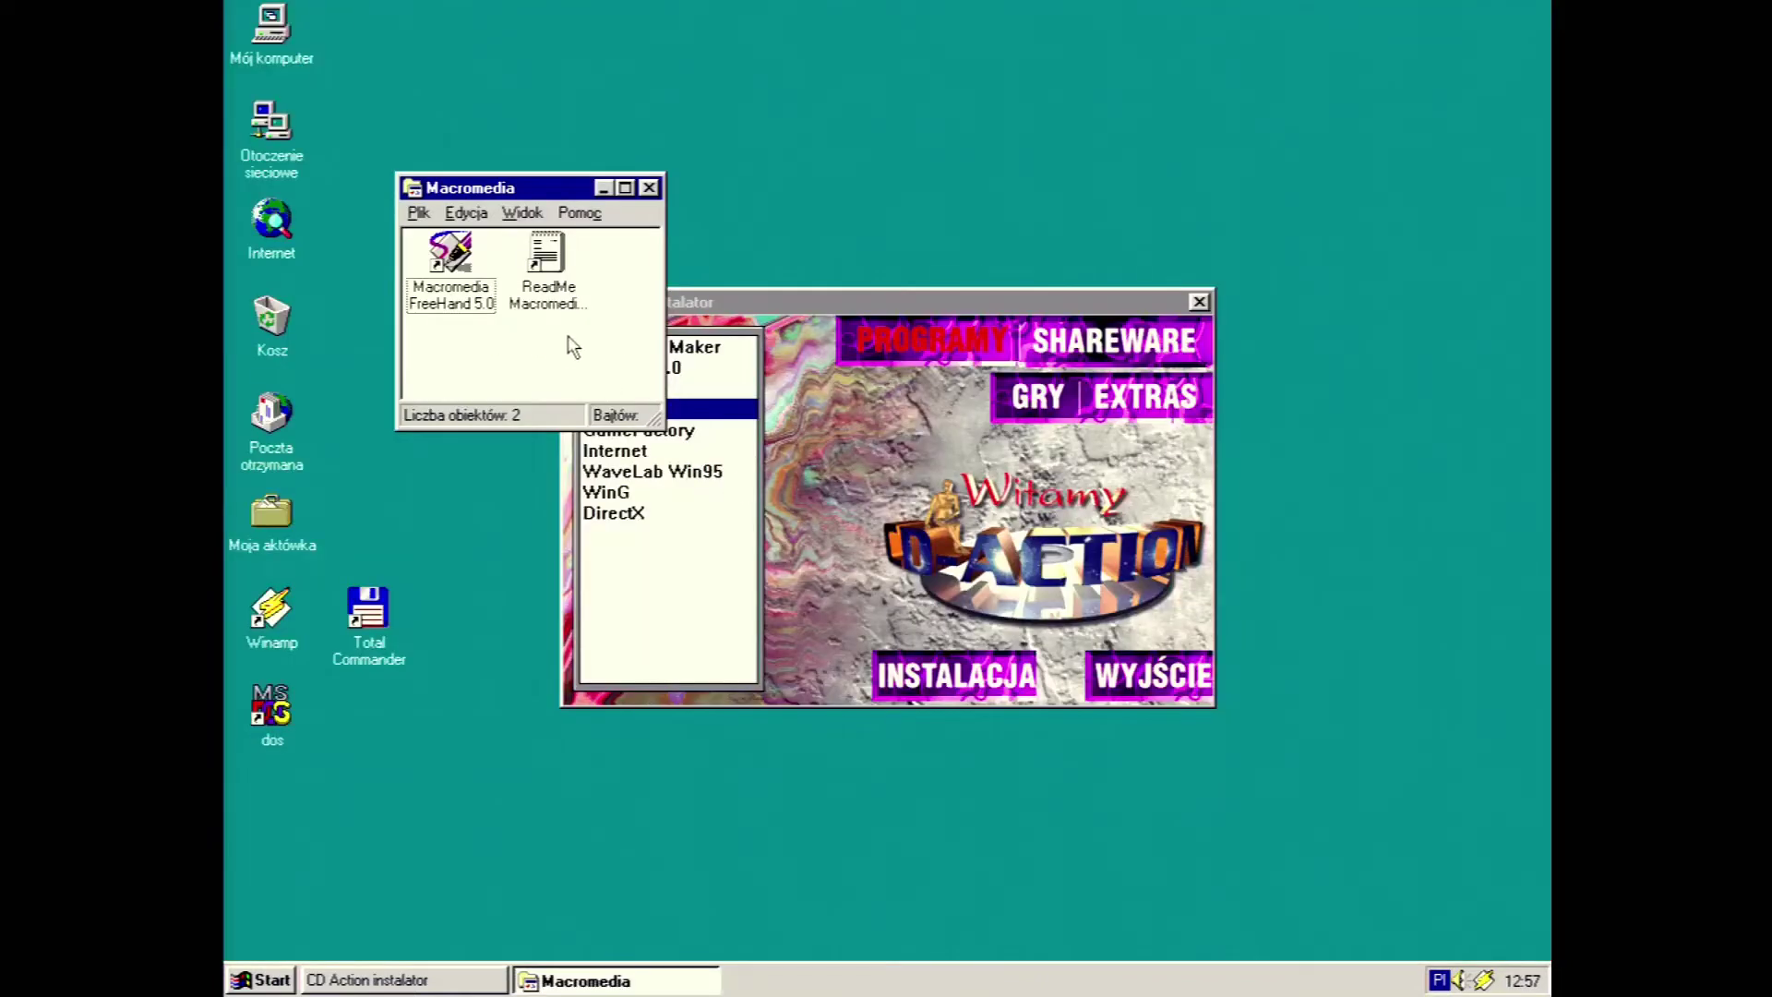
Open the FreeHand 5.0 ReadMe from the Macromedia folder and maximize its window
double_click(554, 282)
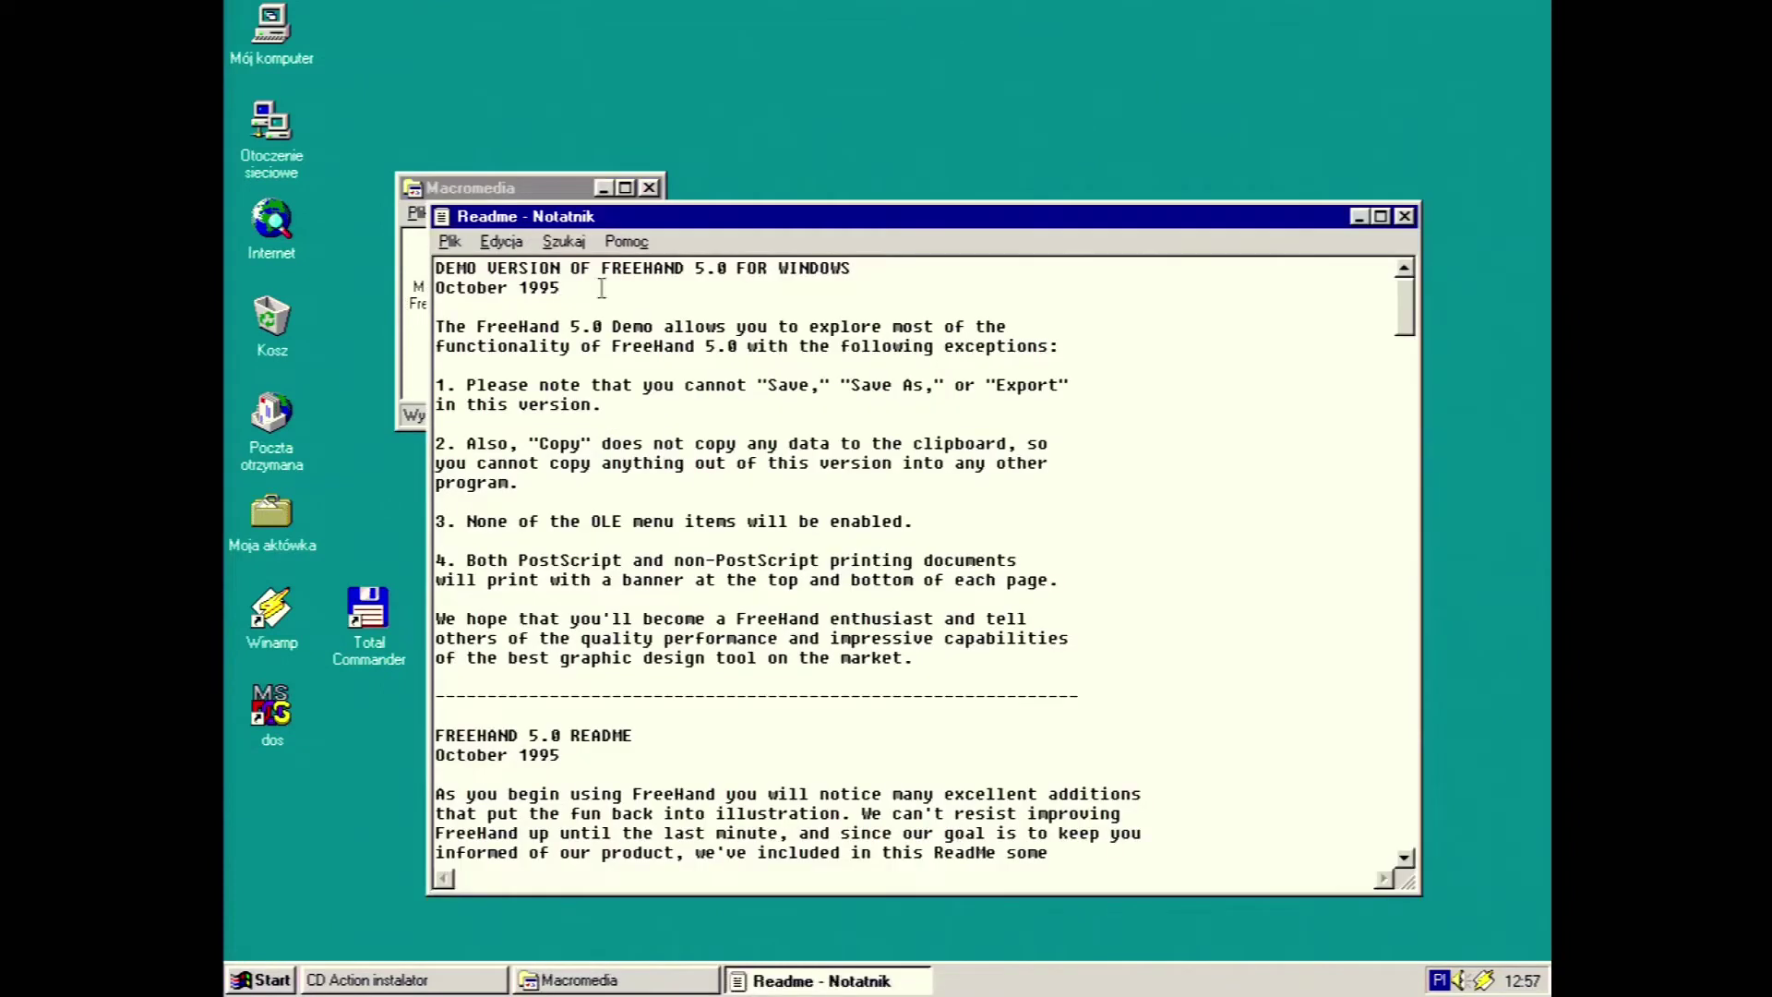
double_click(693, 216)
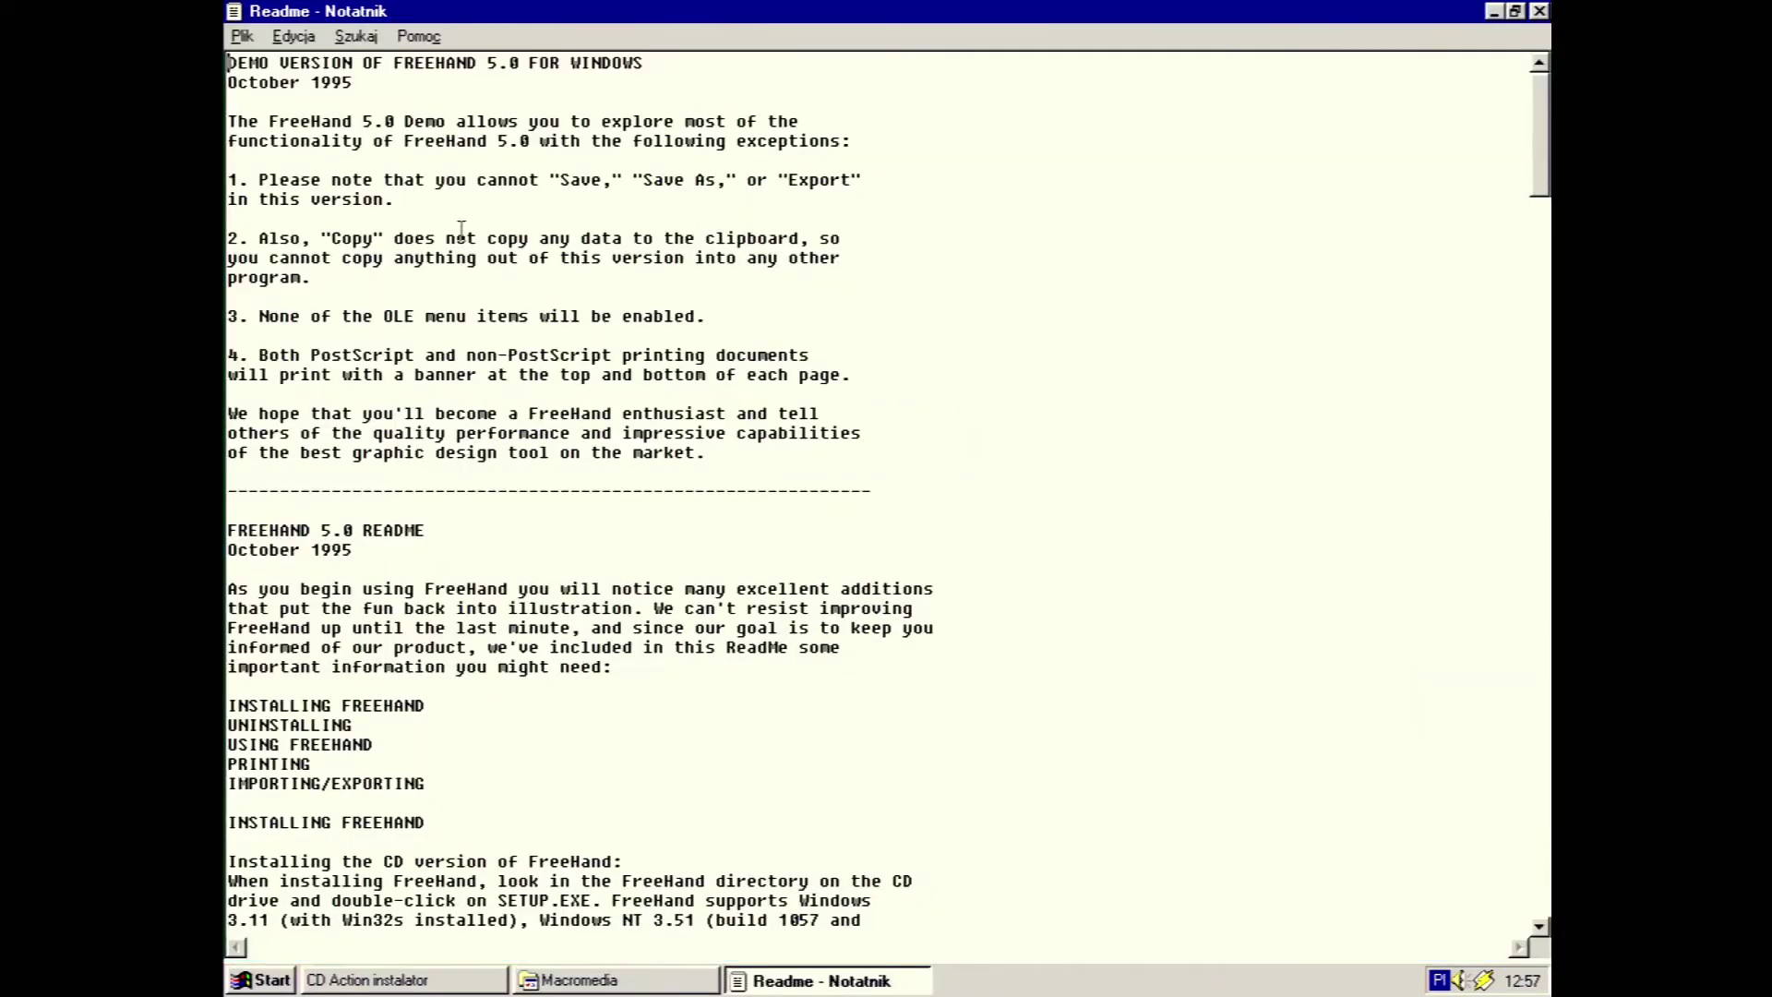
click(432, 39)
mouse_move(318, 46)
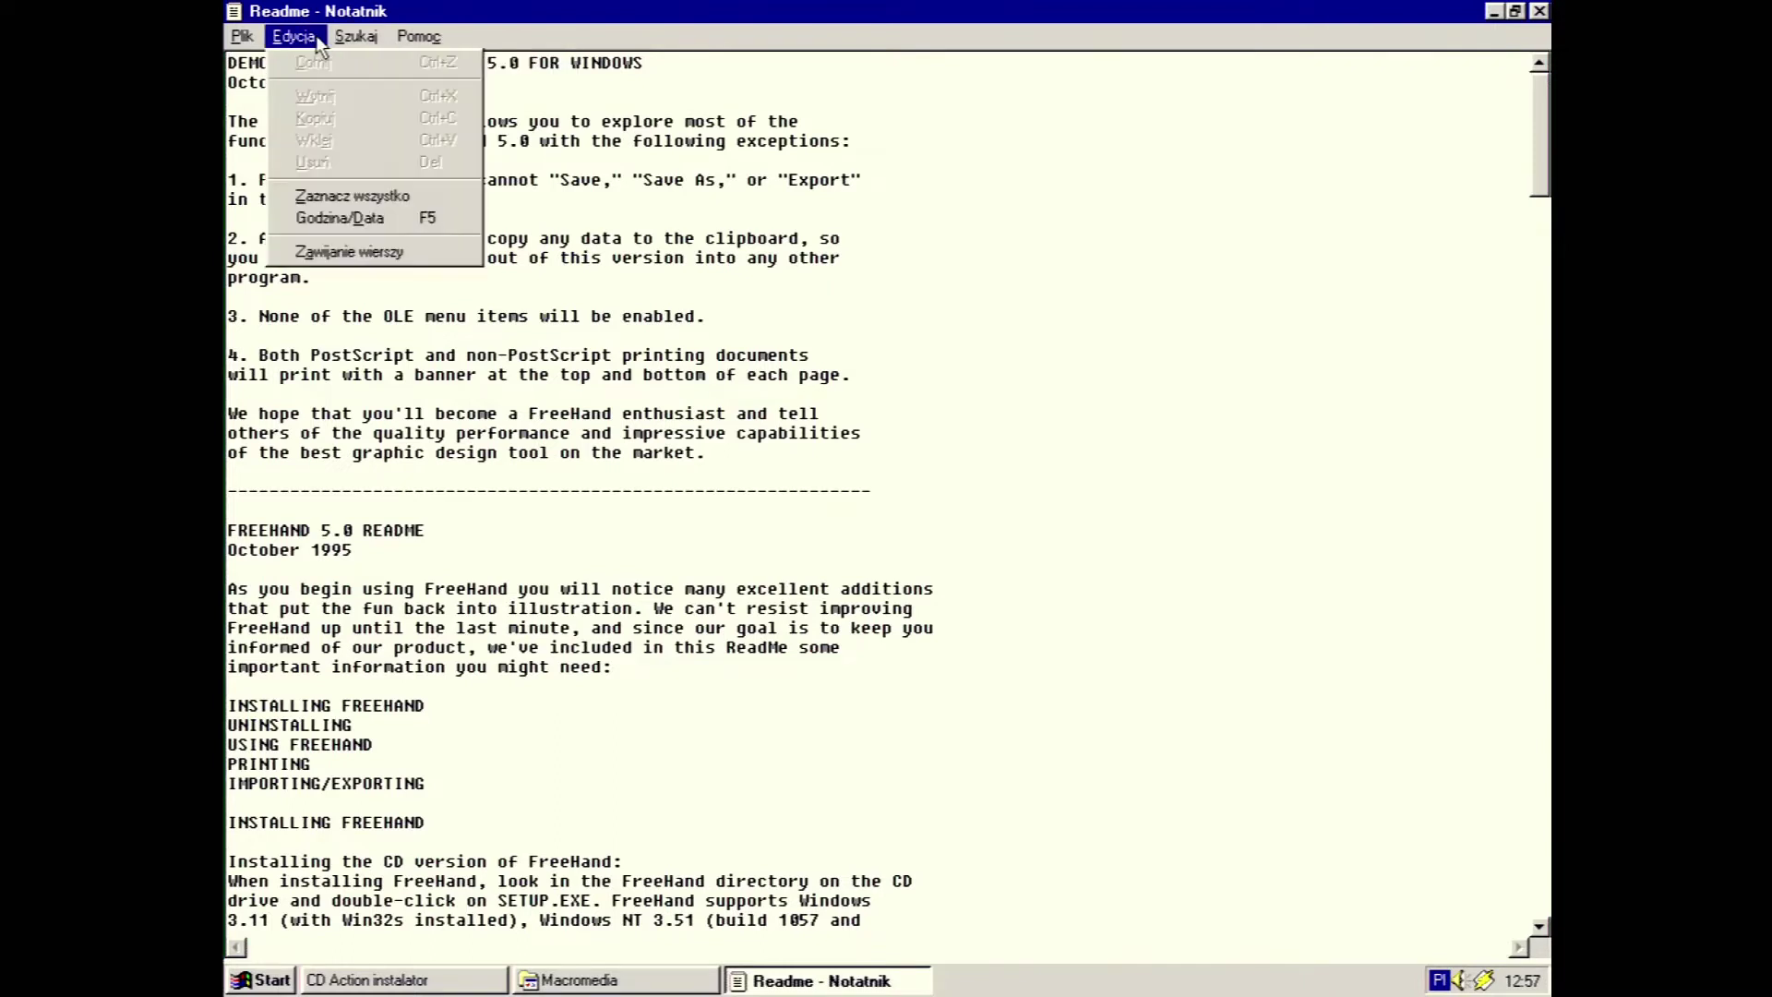
mouse_move(425, 41)
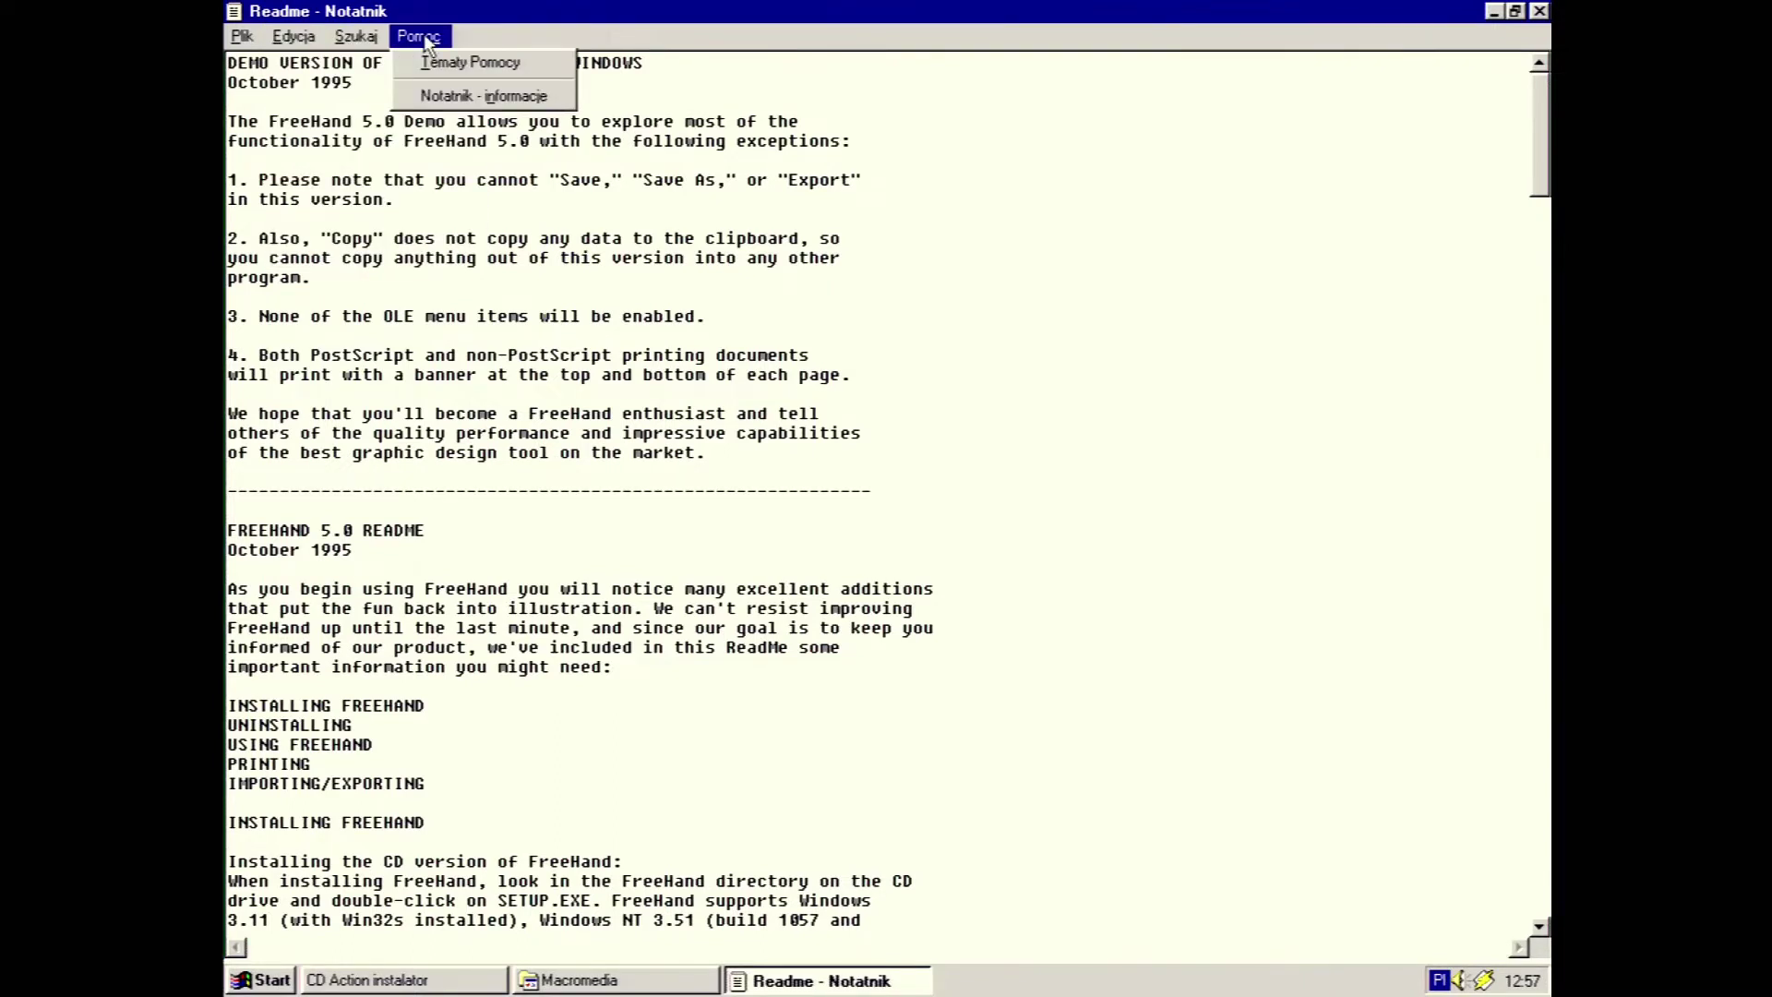
mouse_move(246, 41)
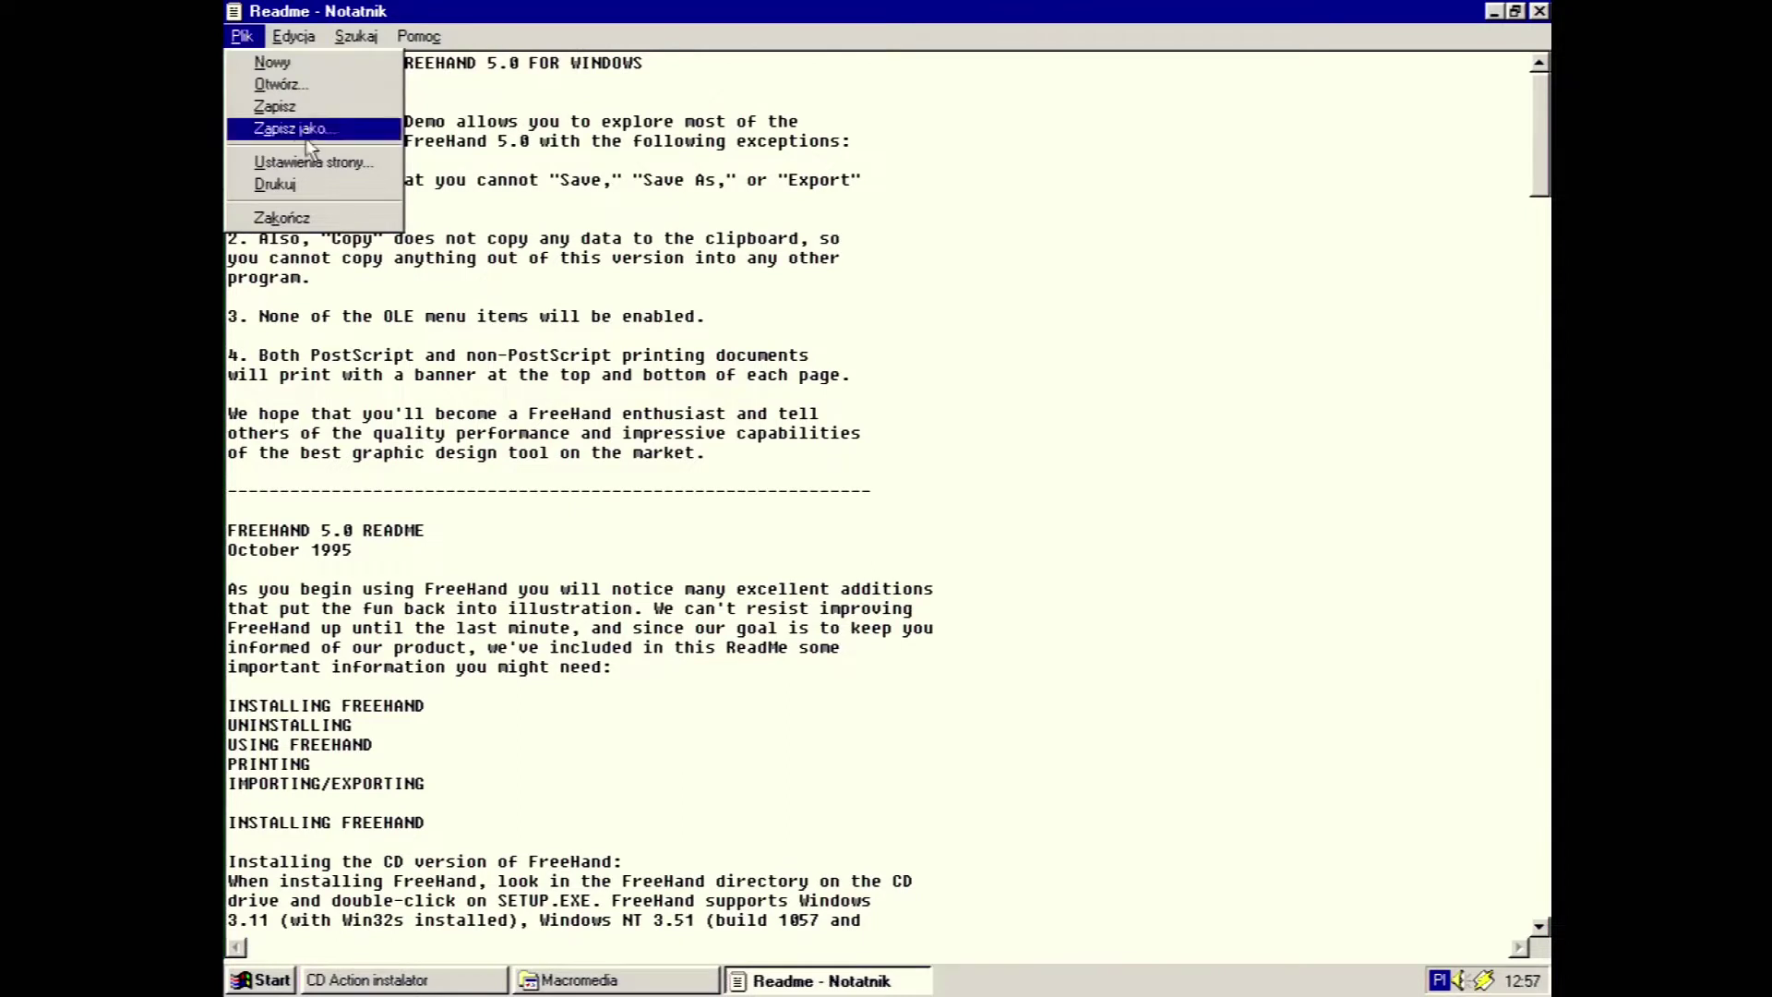
click(319, 181)
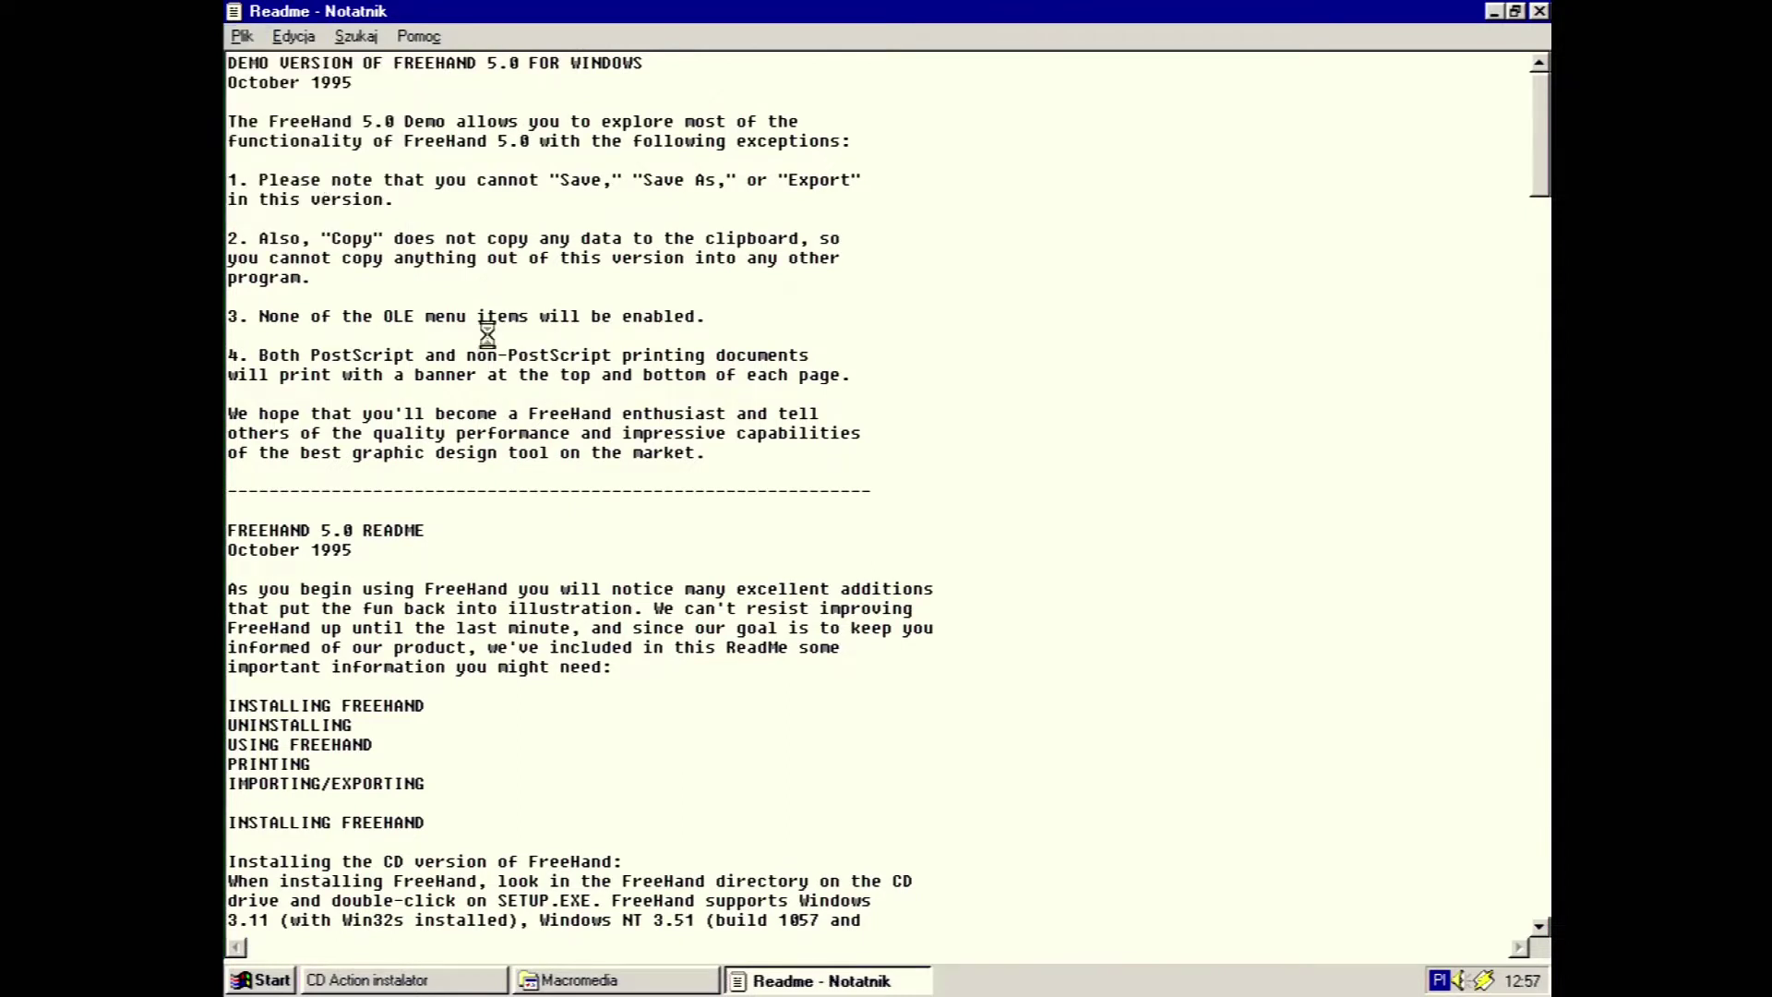
click(750, 459)
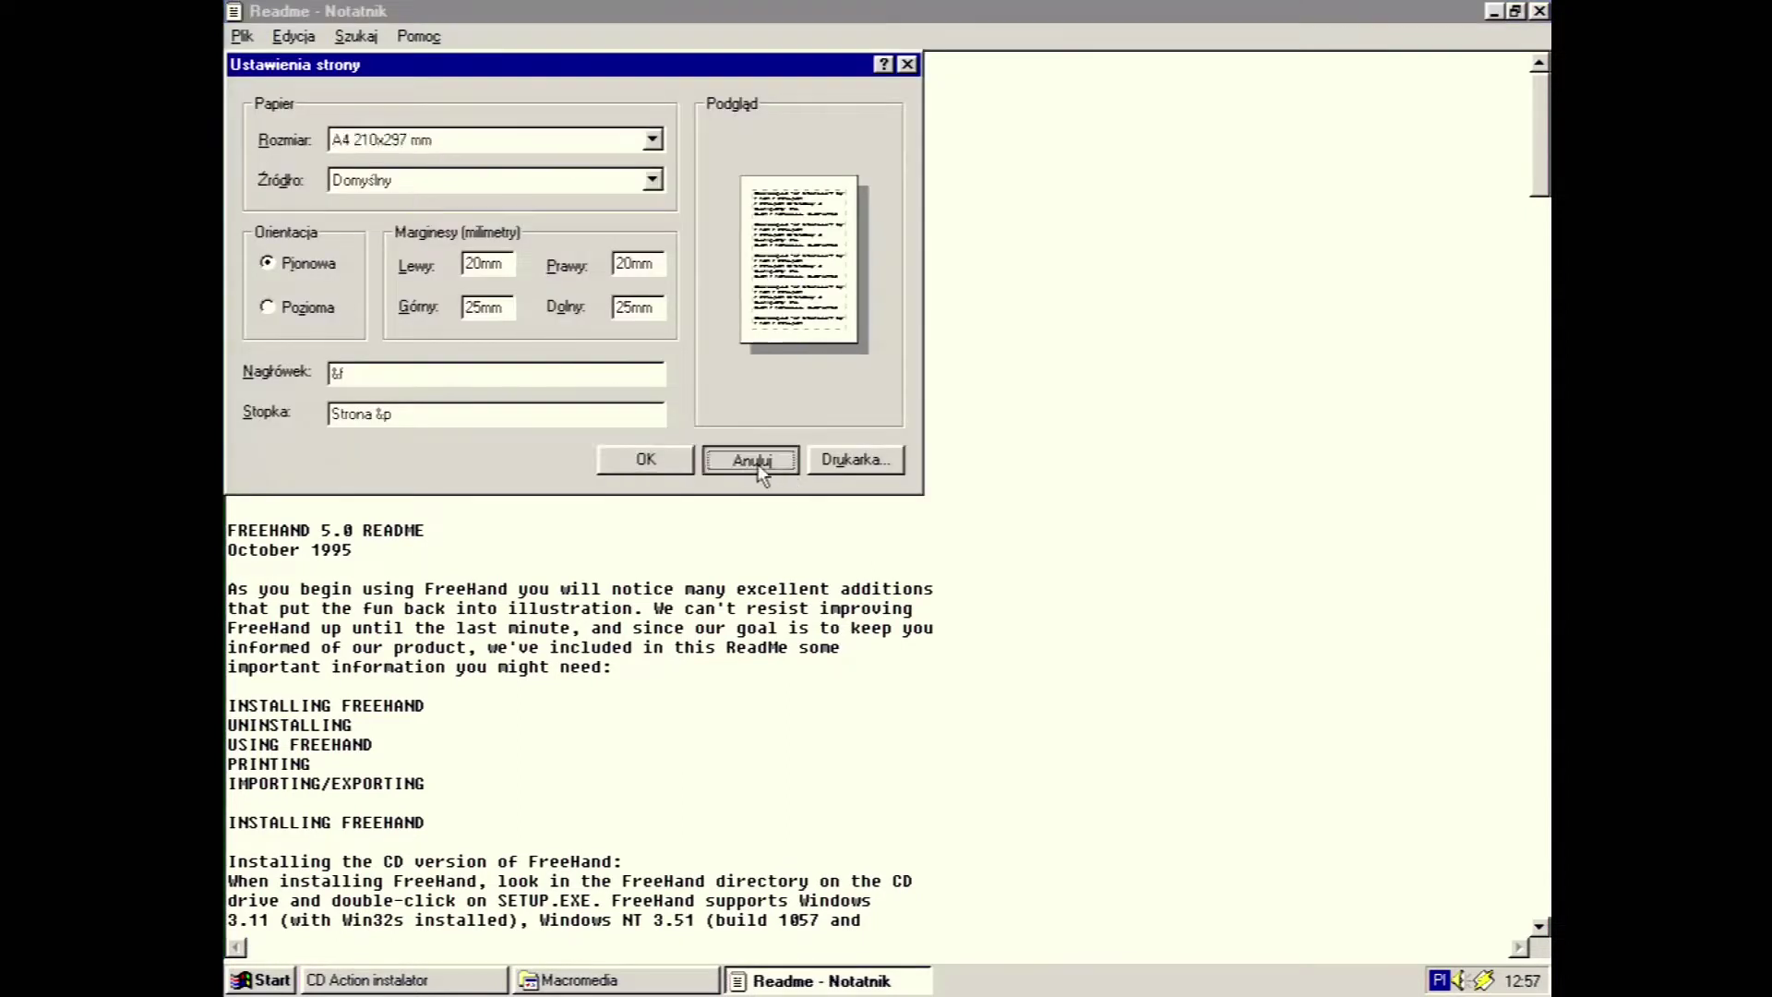
View Notepad's version information and close it
click(289, 42)
mouse_move(367, 41)
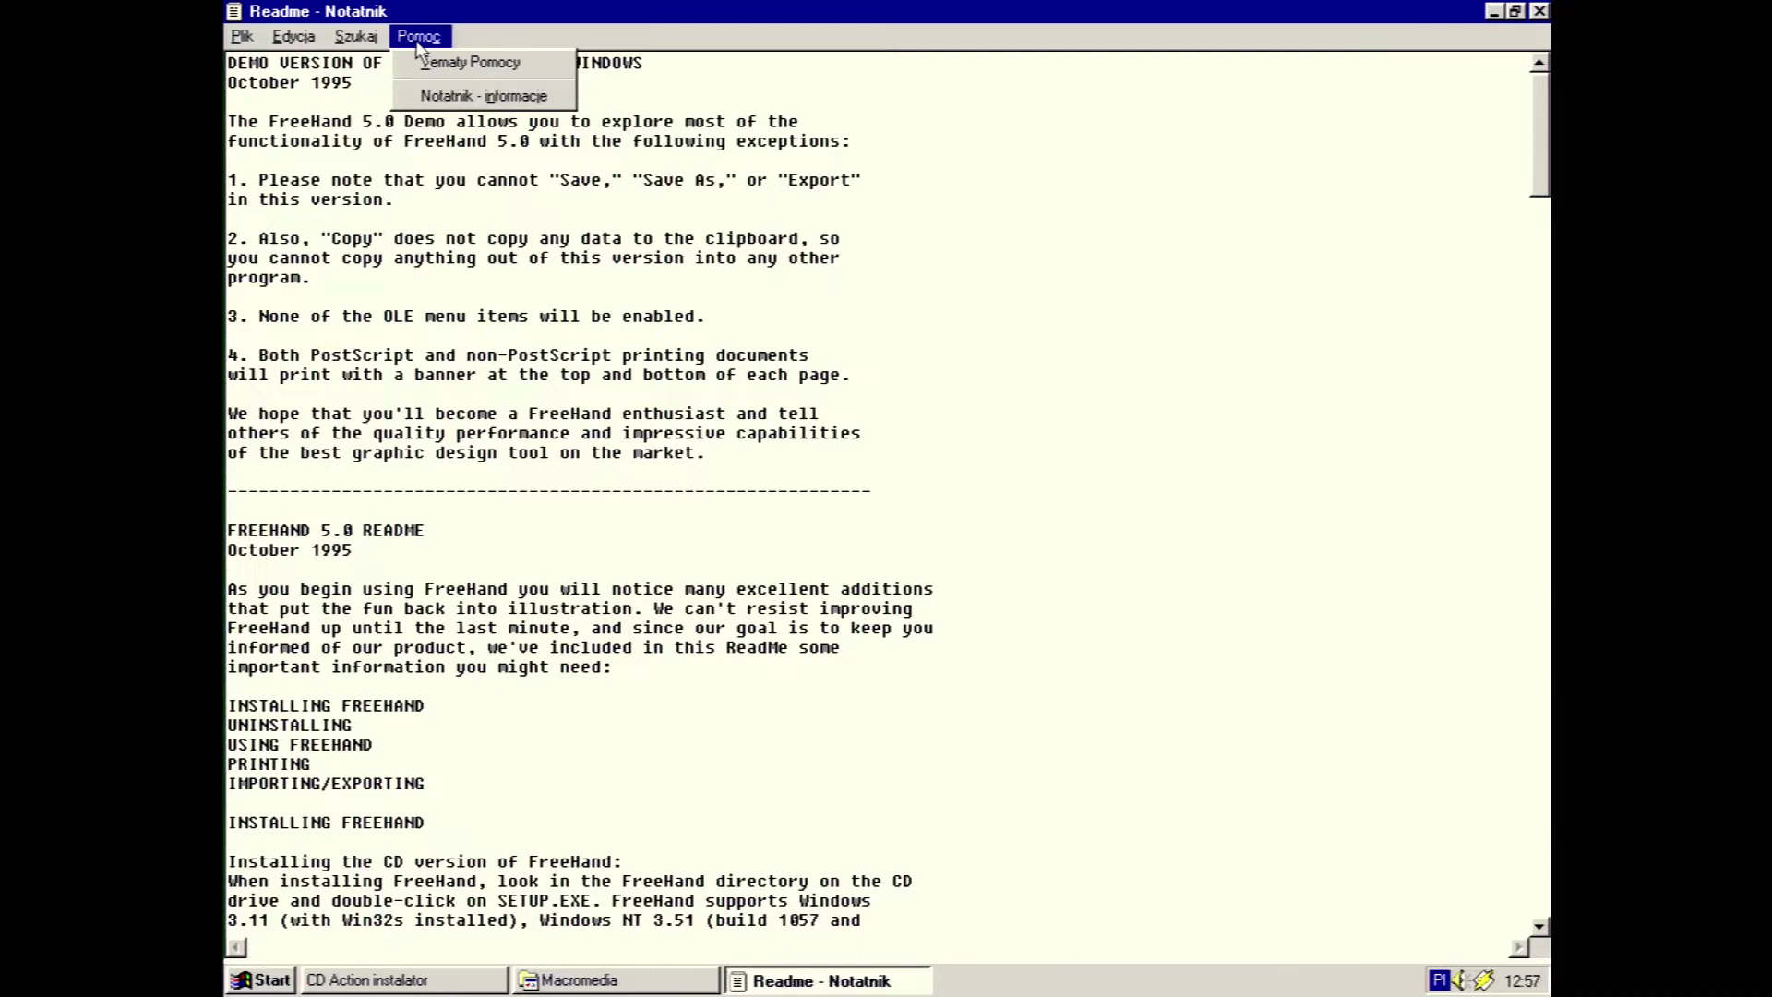
click(441, 95)
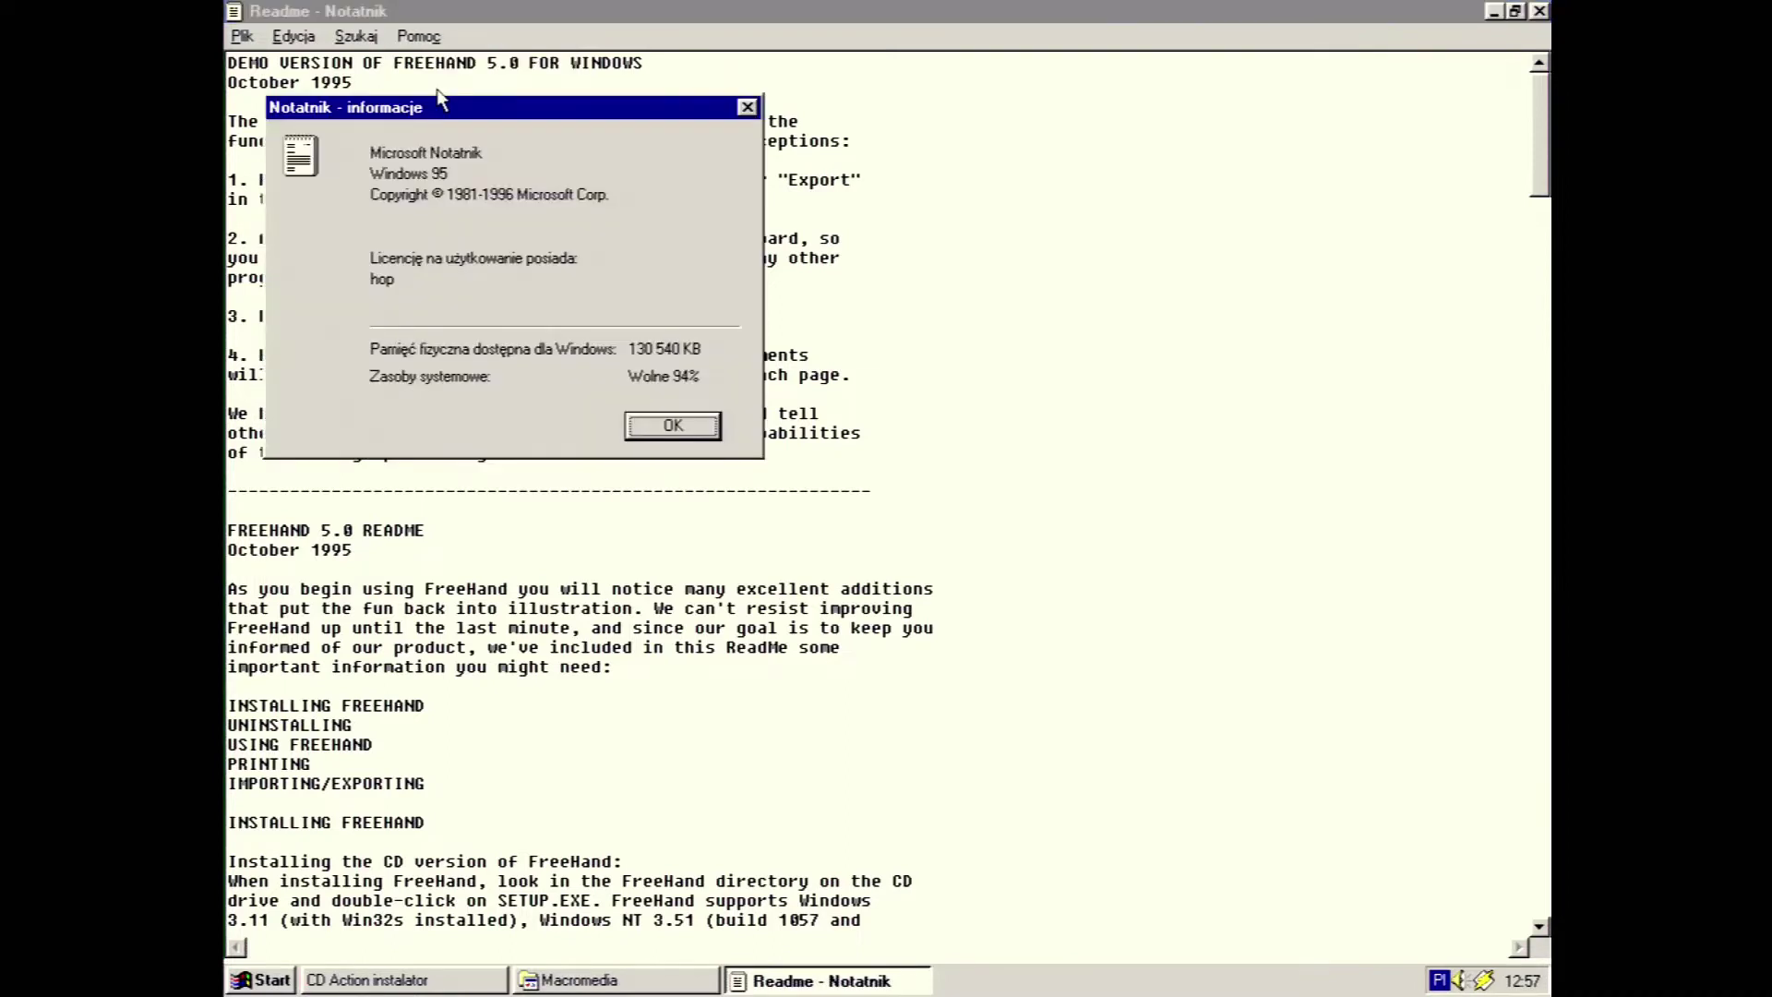
click(694, 432)
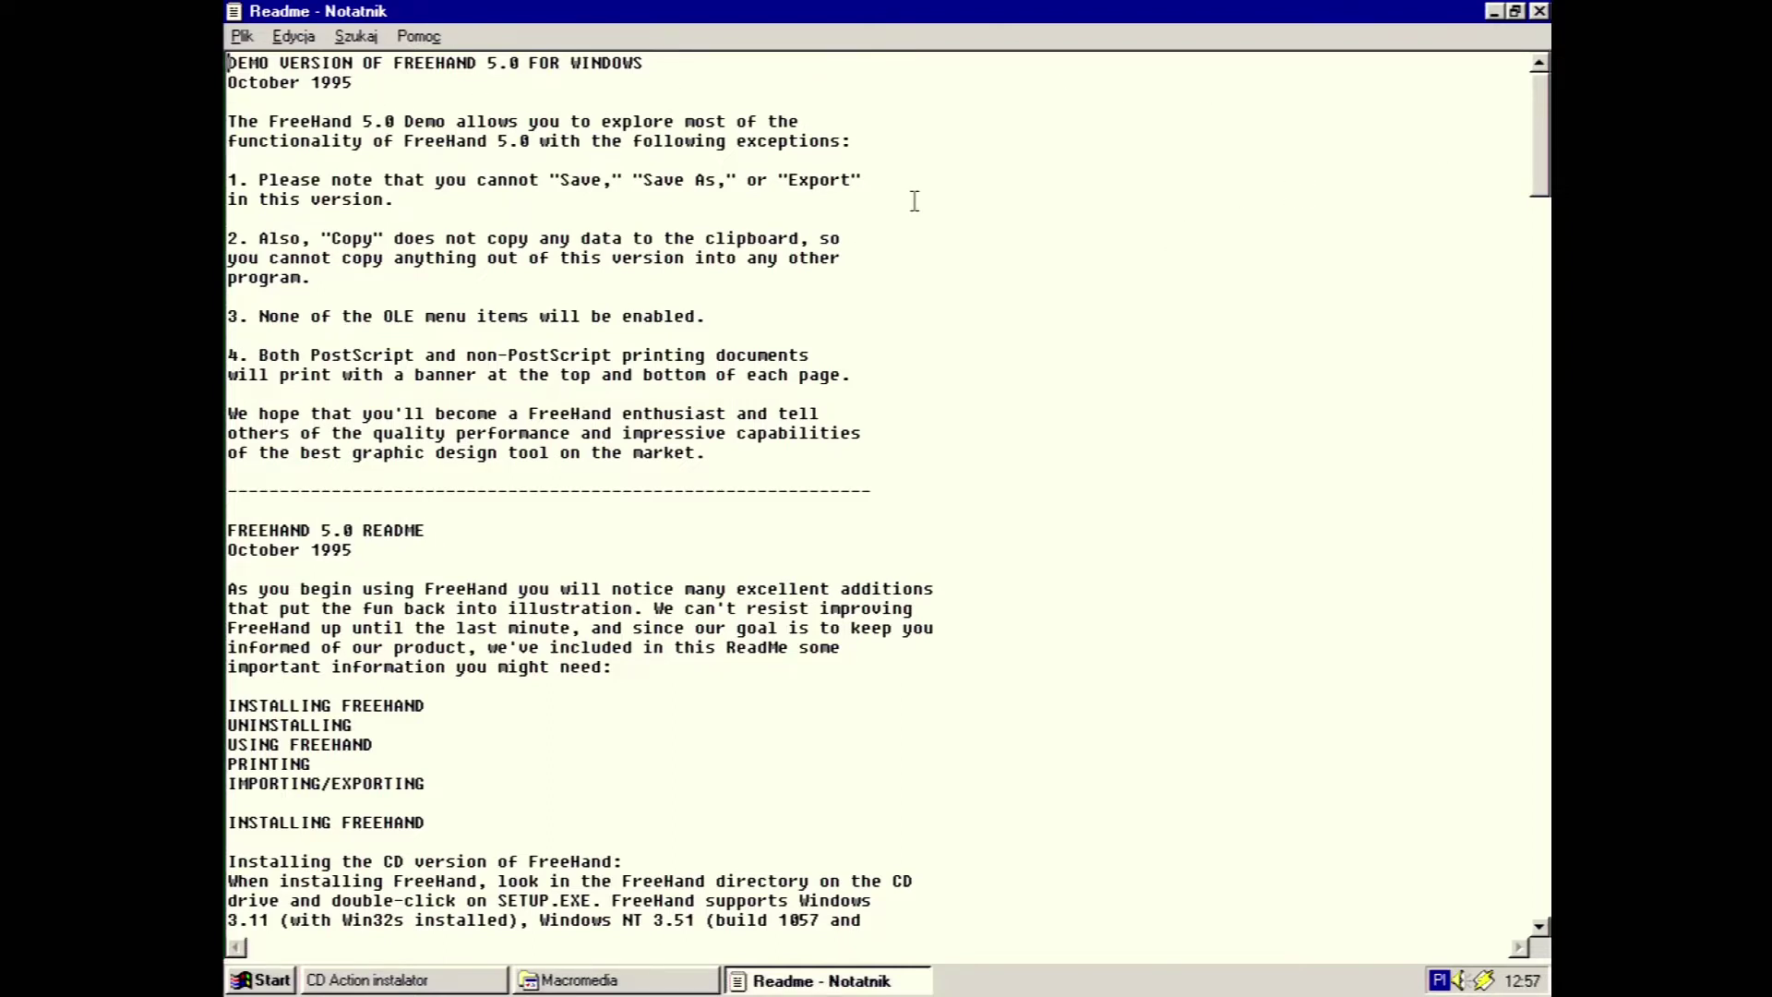
Read the demo limitations in the ReadMe, highlighting text in the saving and OLE items
drag(507, 200, 247, 181)
click(538, 270)
double_click(397, 315)
click(923, 320)
Read through to the end of the ReadMe, highlight the Macromedia name in the copyright line, and close the file
drag(1542, 151, 1542, 157)
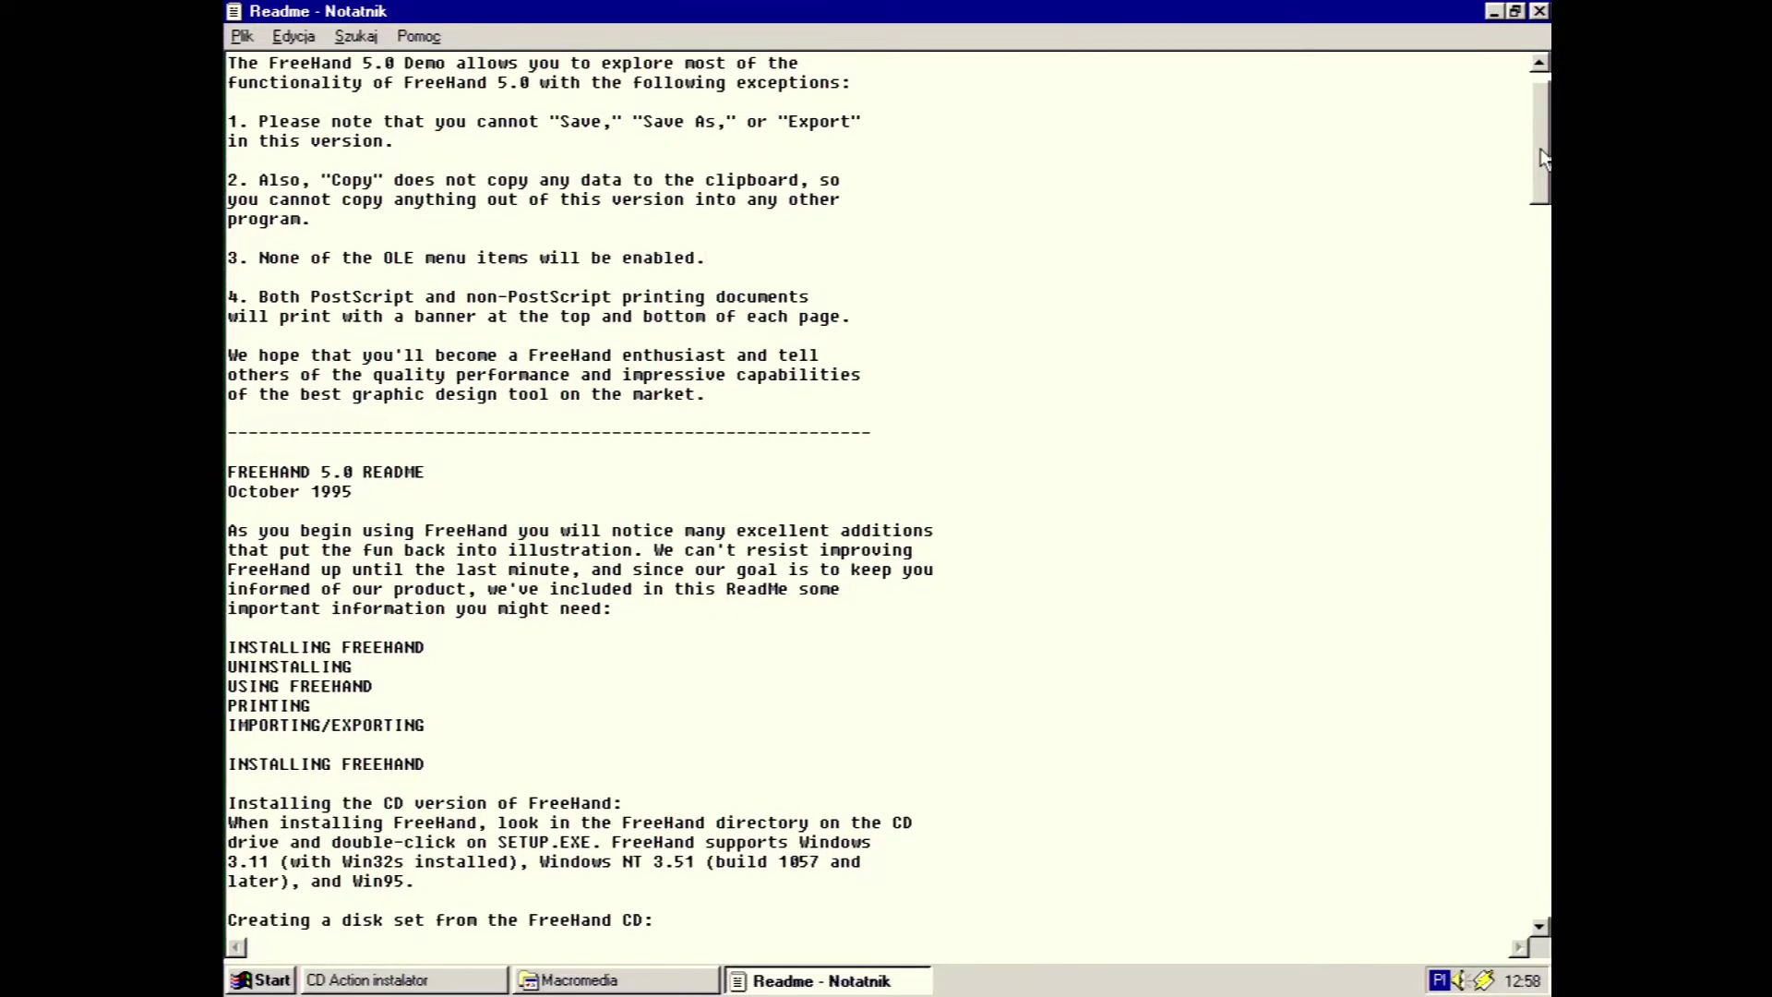
drag(1542, 157, 1535, 867)
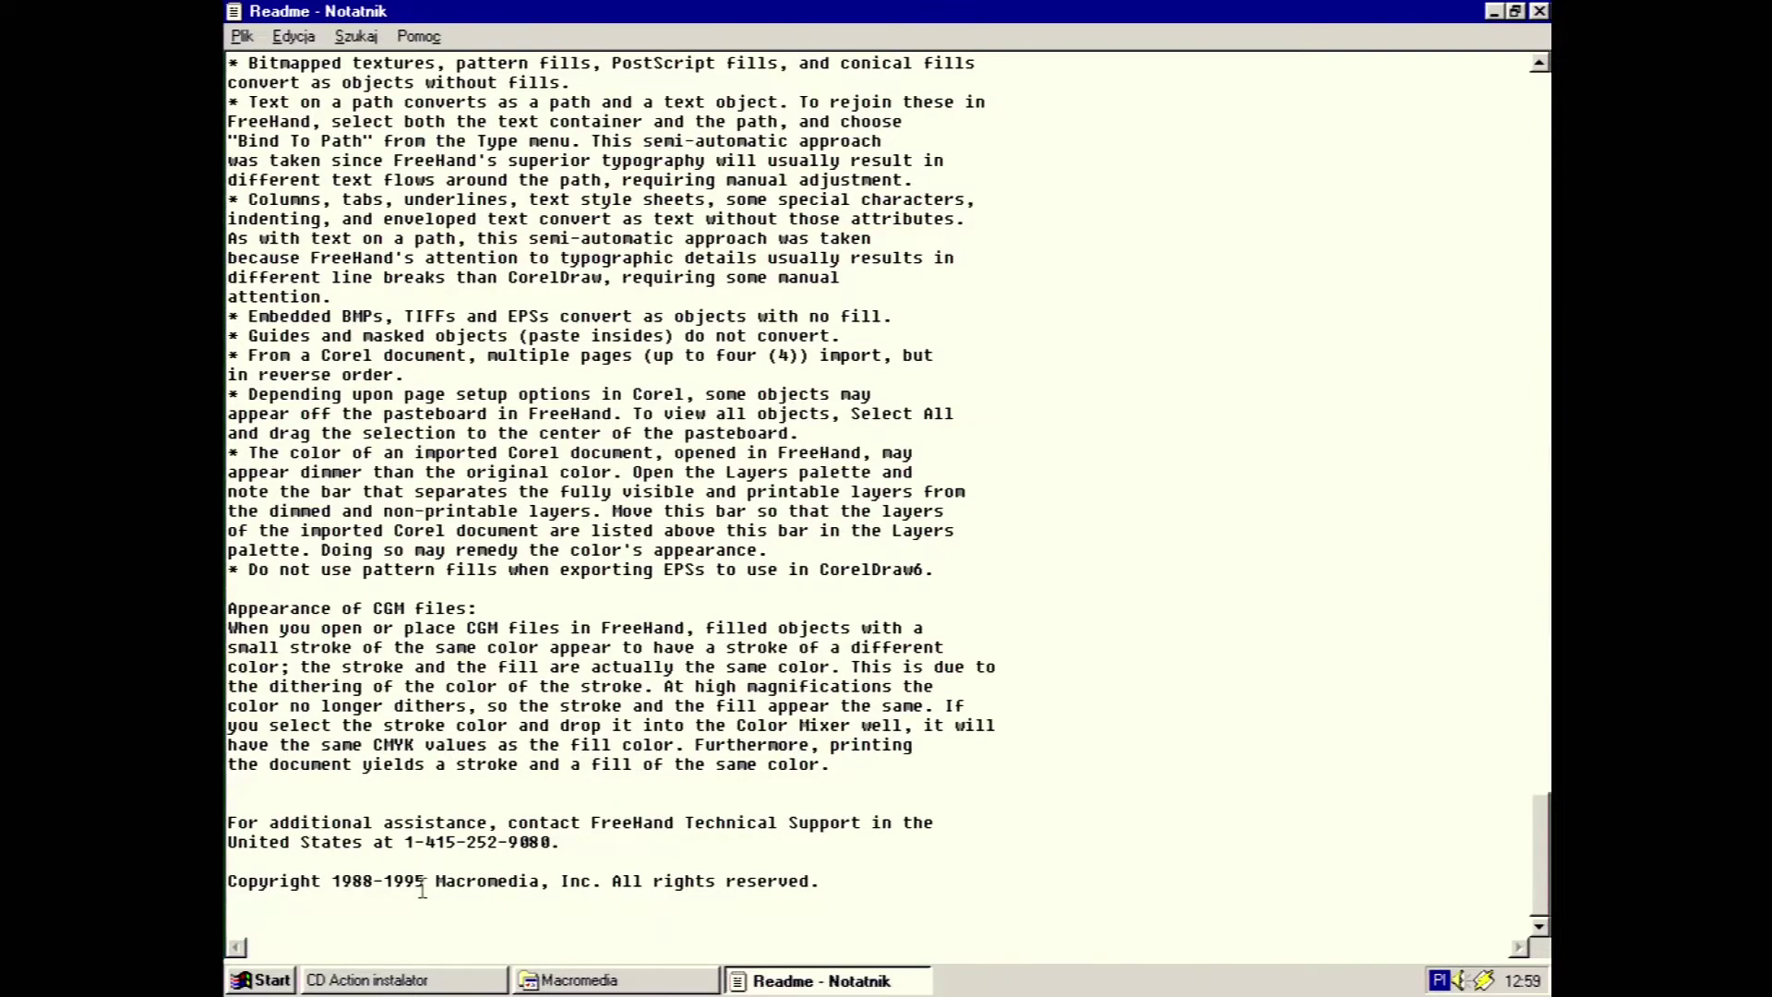
drag(445, 881, 623, 881)
click(706, 881)
click(1540, 11)
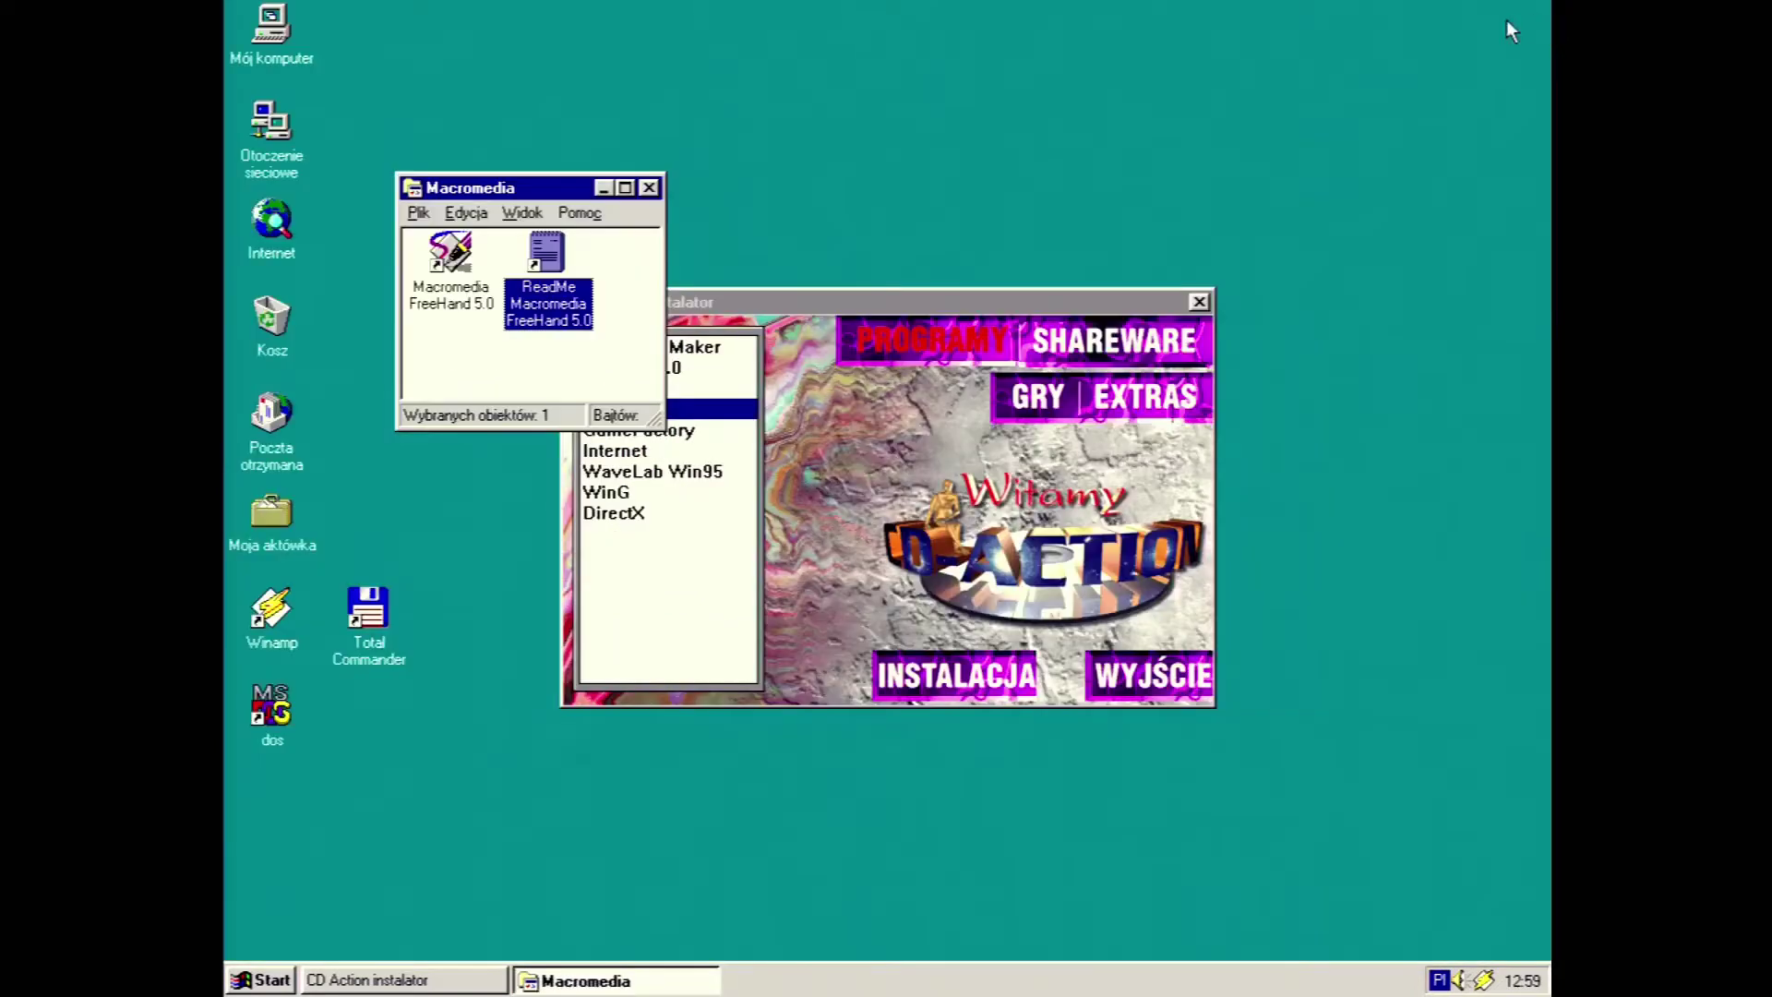
Launch FreeHand 5.0 from the Macromedia folder, maximize its window, and move the Inspector and Color List palettes beside the right edge of the workspace
click(591, 396)
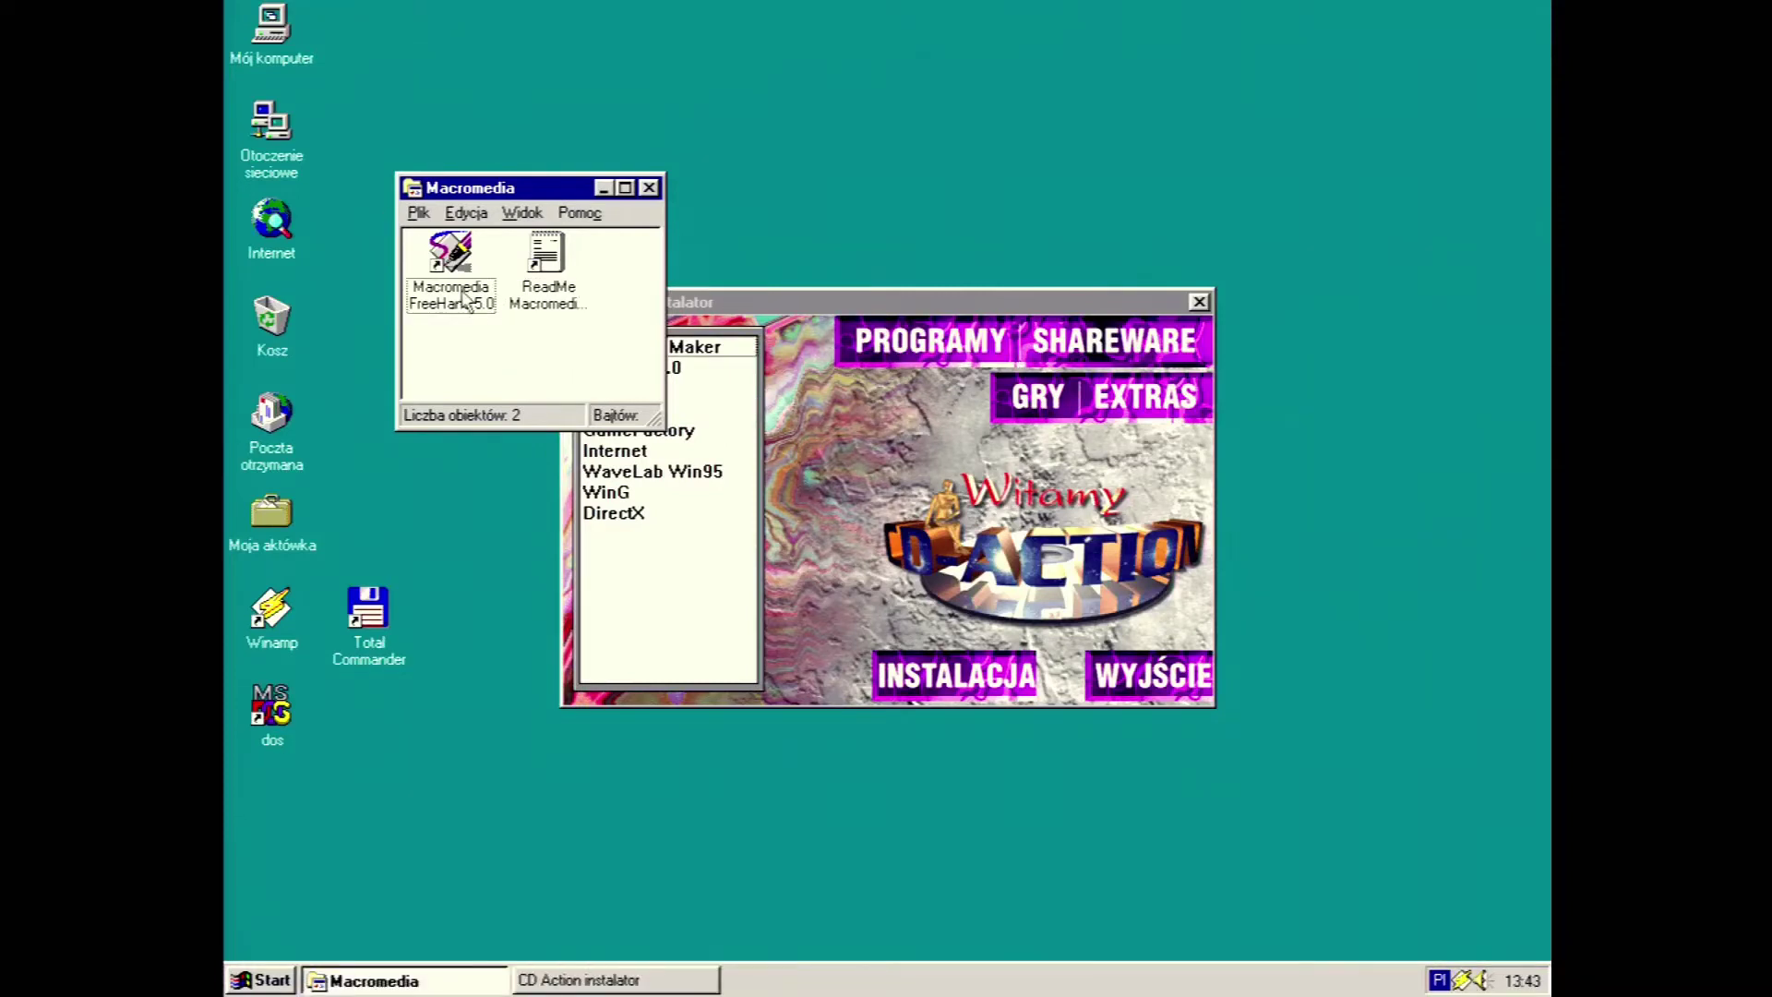
double_click(464, 300)
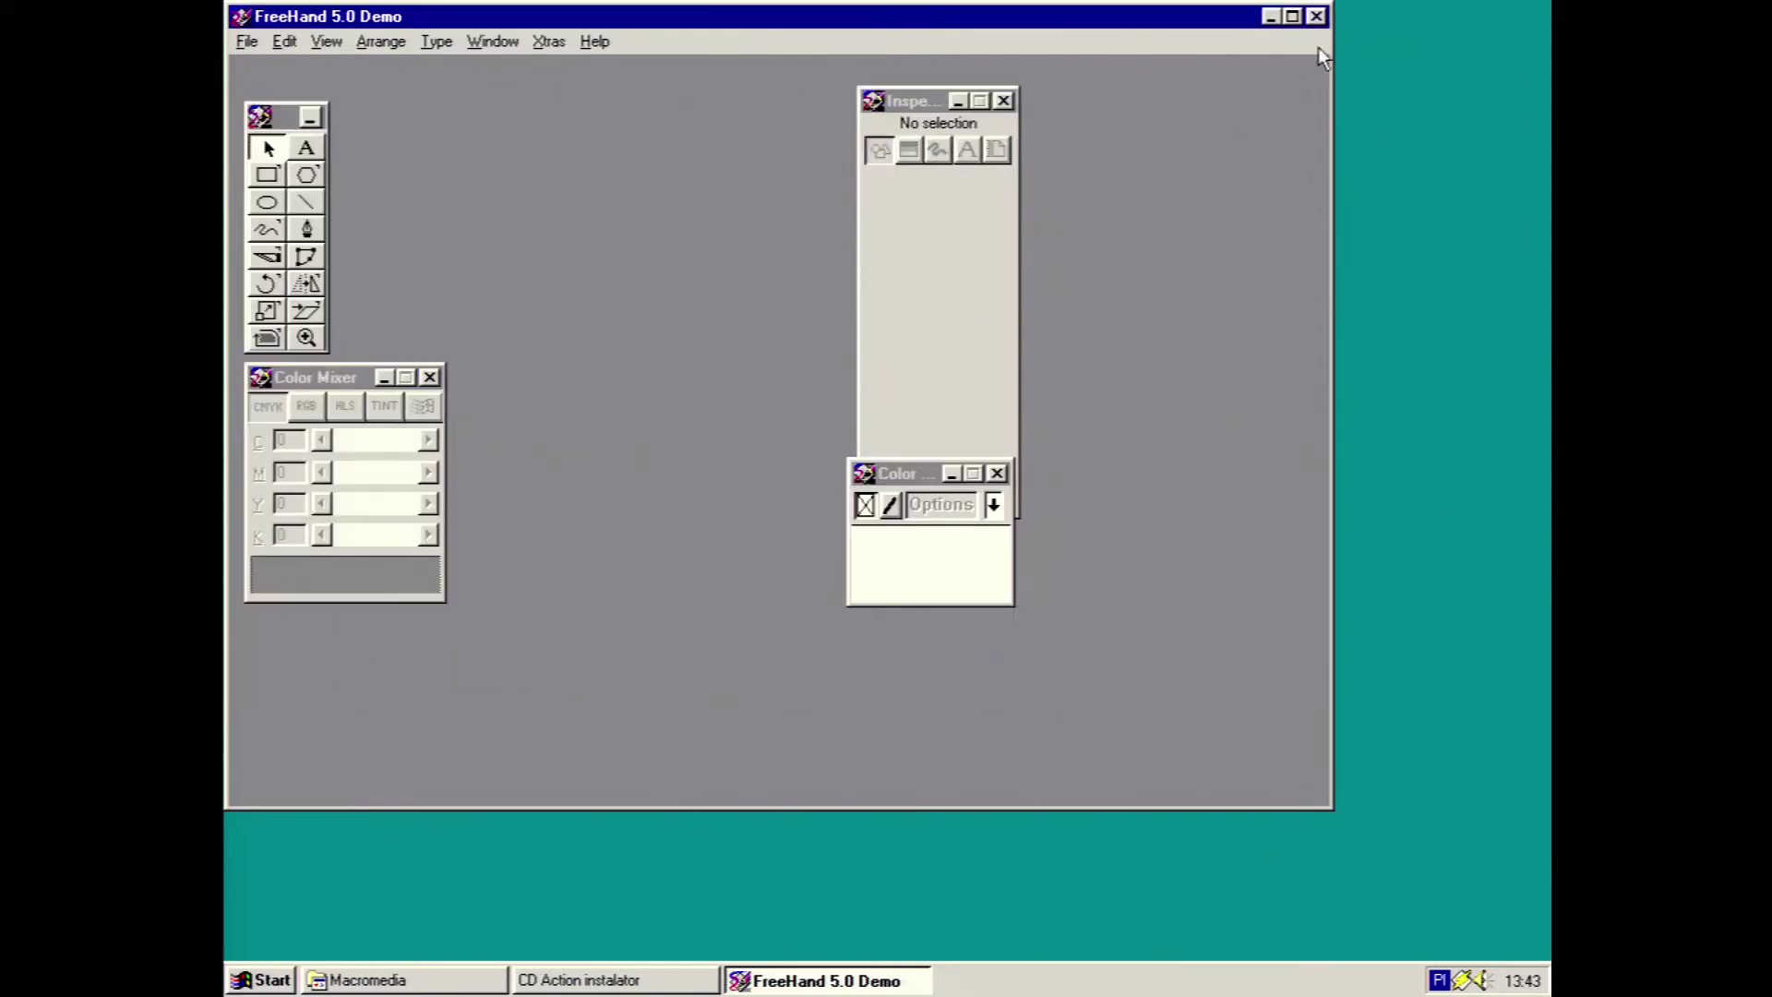
click(1293, 17)
drag(888, 105, 1378, 112)
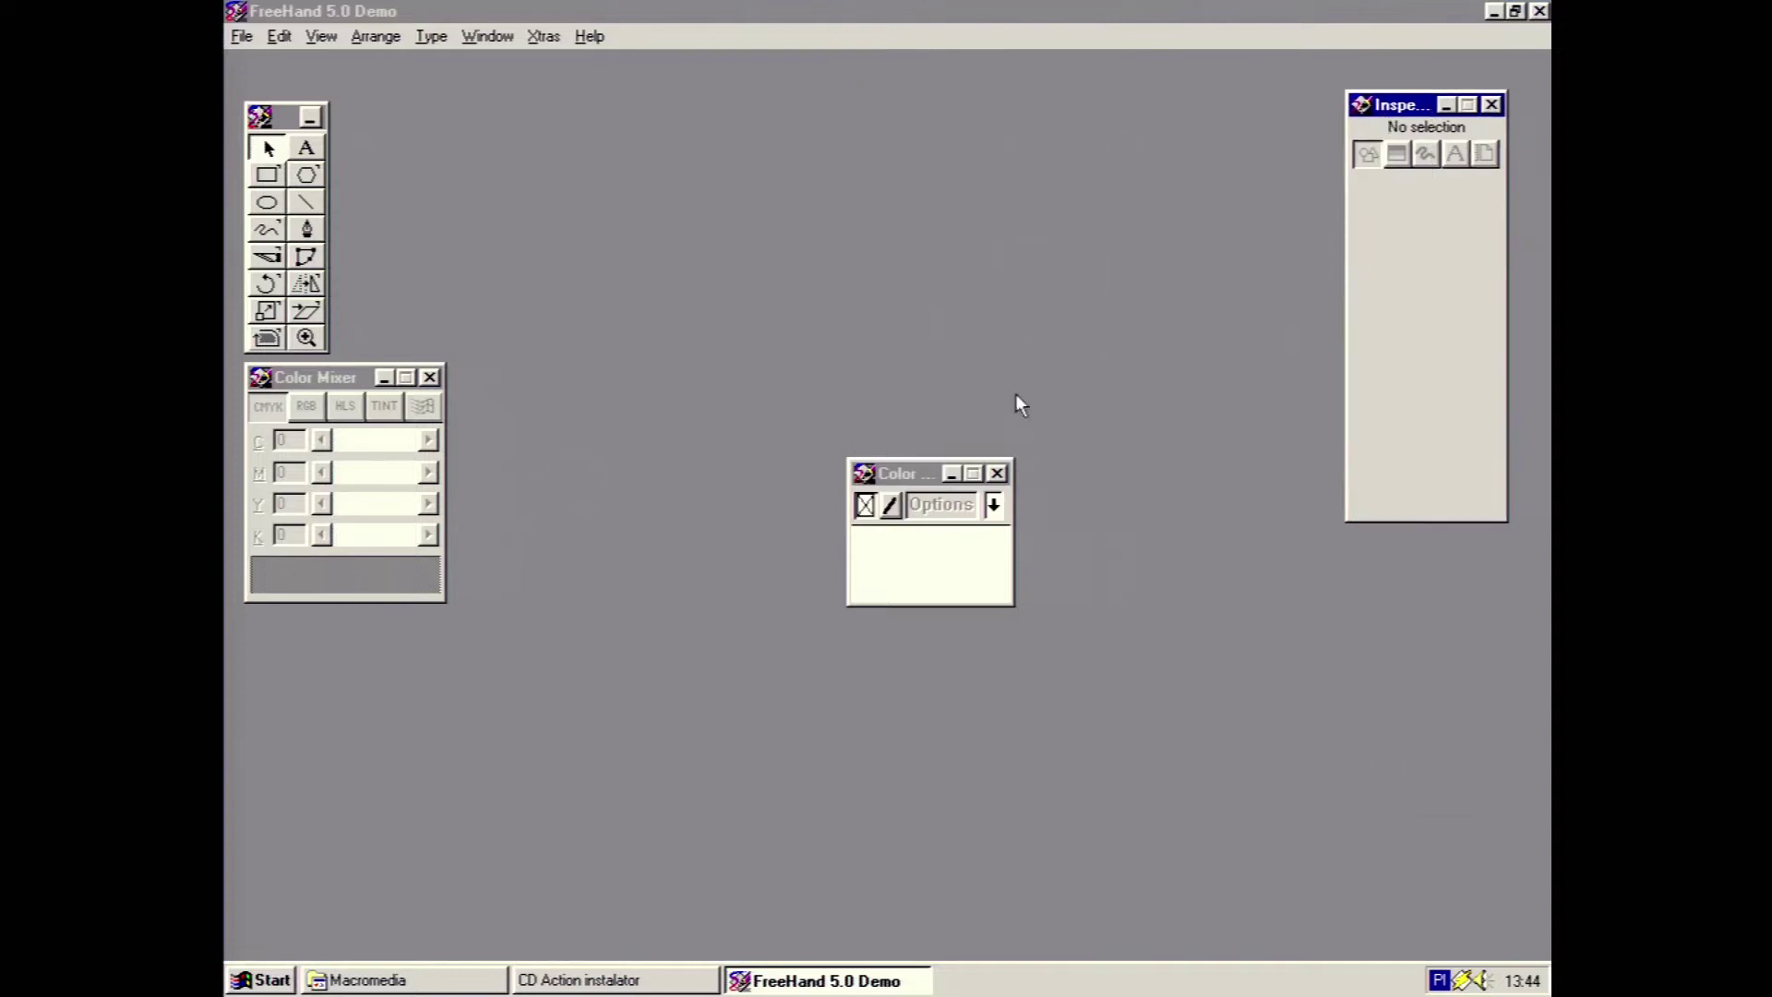
drag(896, 476, 1387, 577)
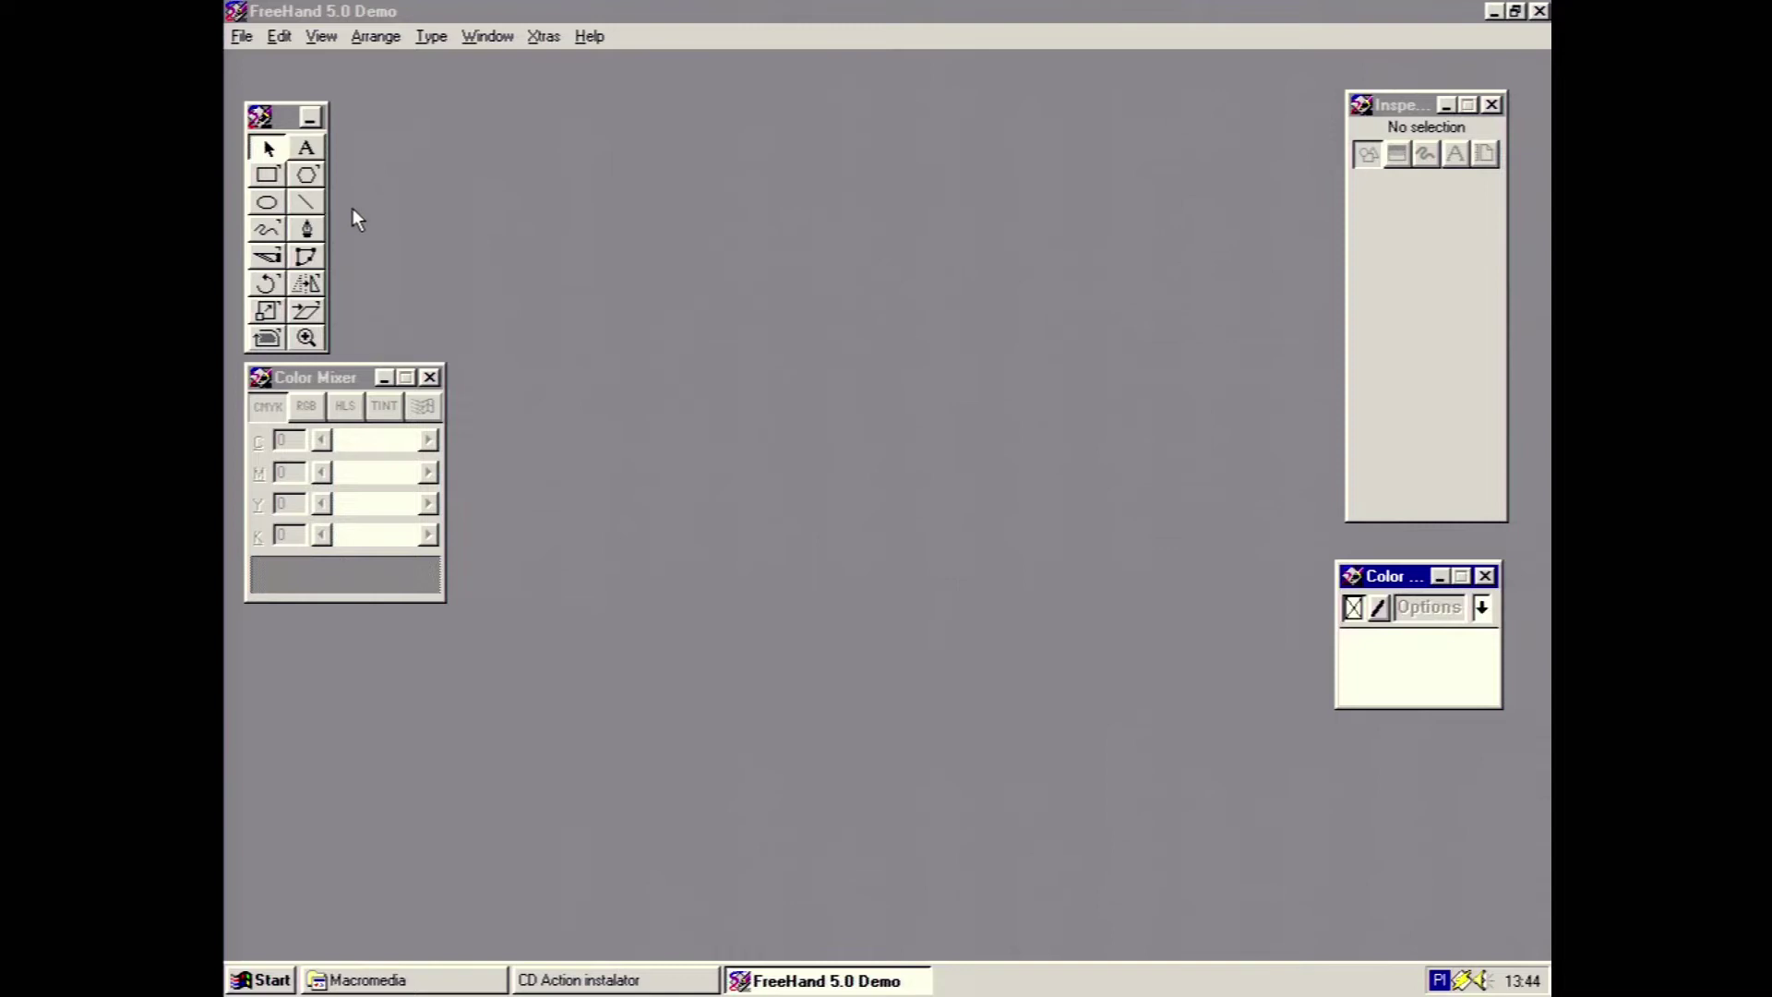
Open the sample document samiam.fh5 from the c:\fh5\samples folder
click(244, 40)
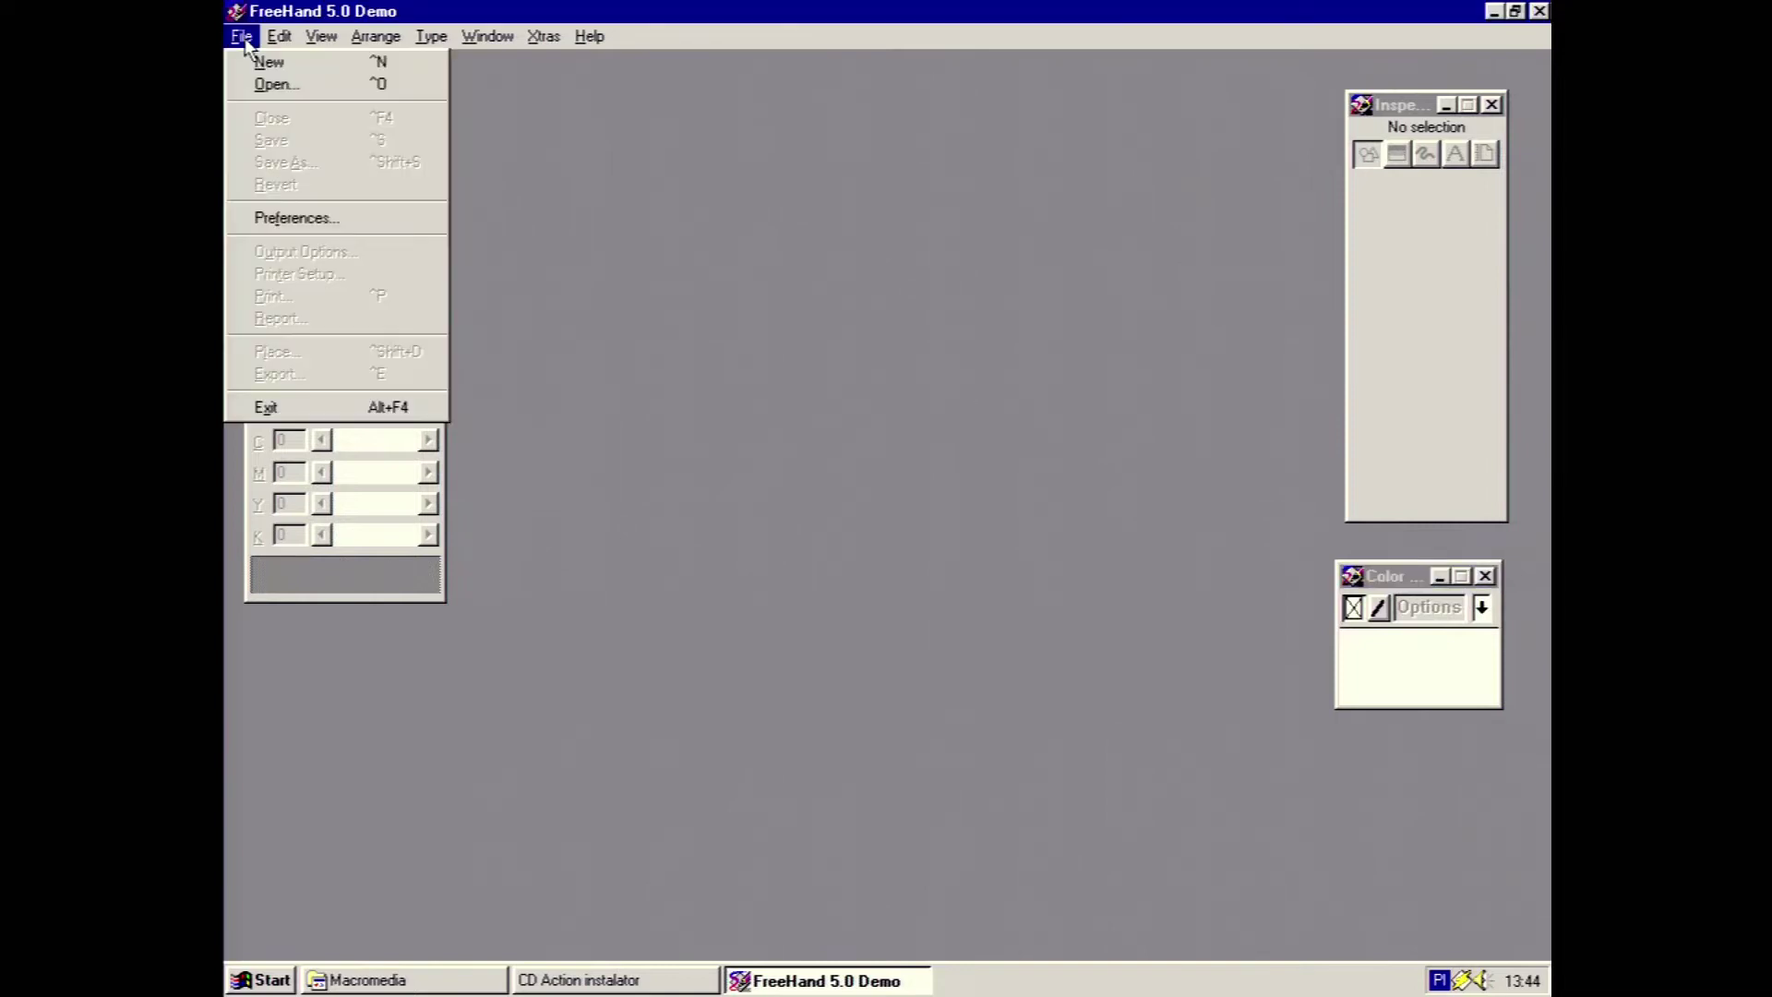
mouse_move(307, 46)
click(278, 85)
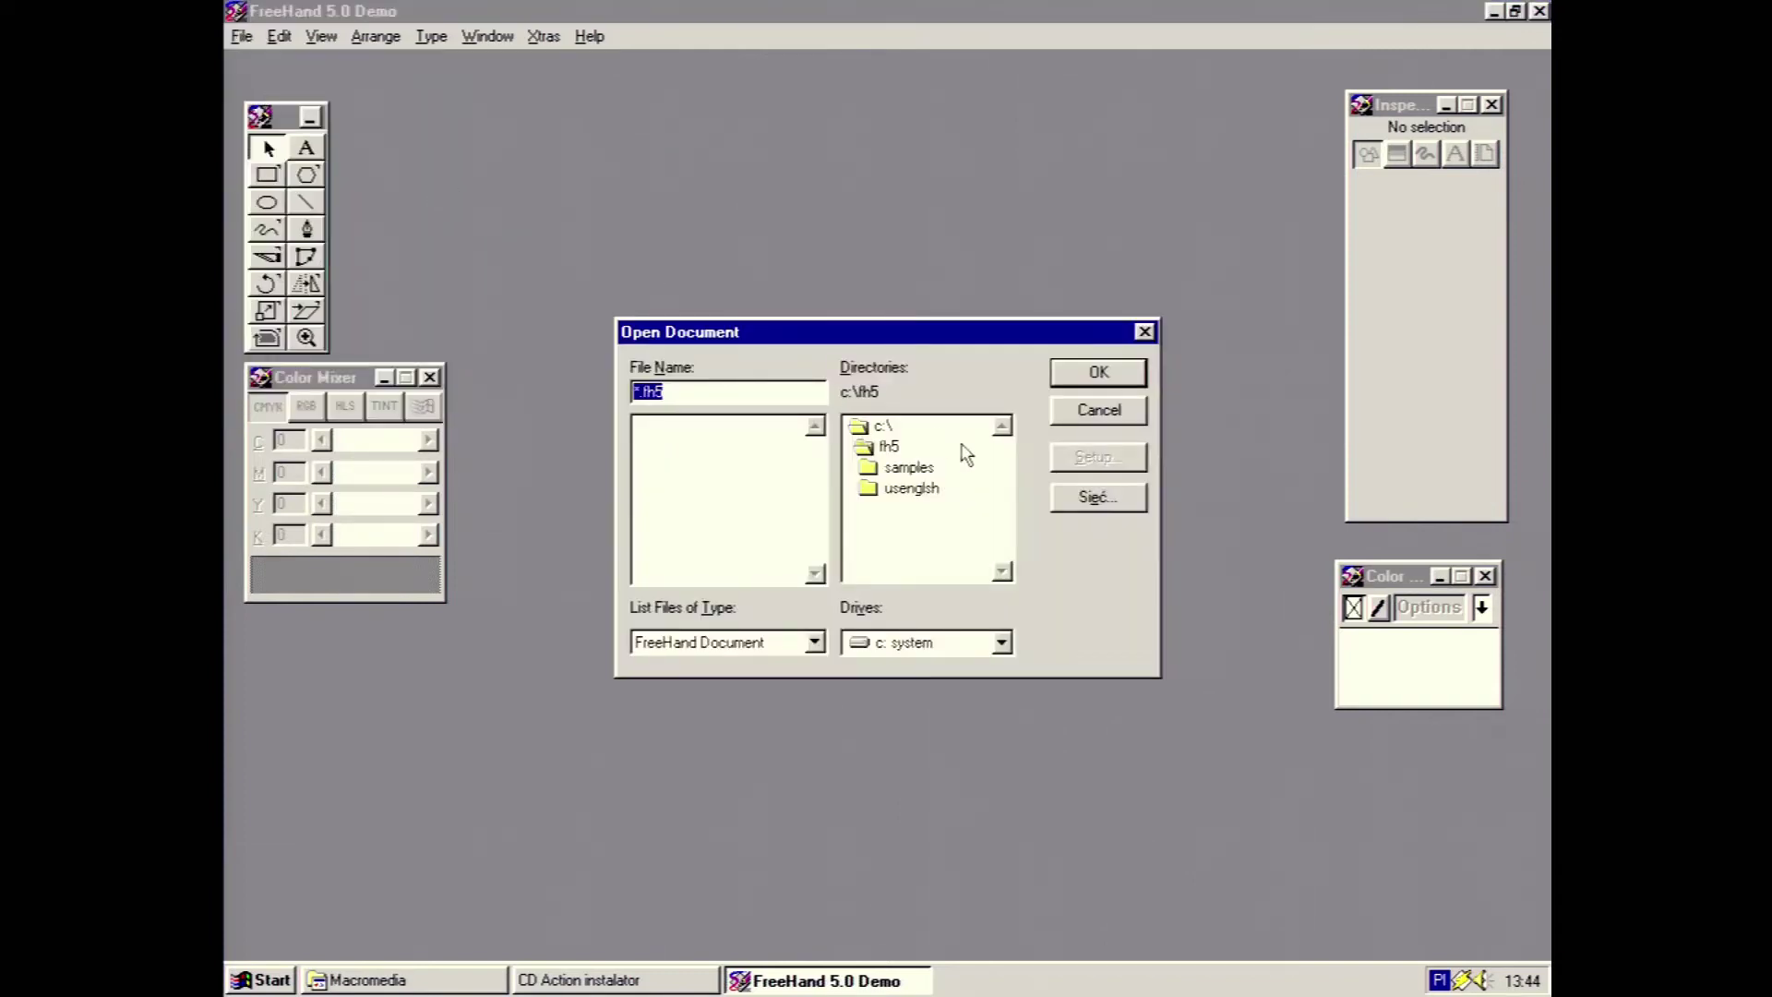
click(914, 475)
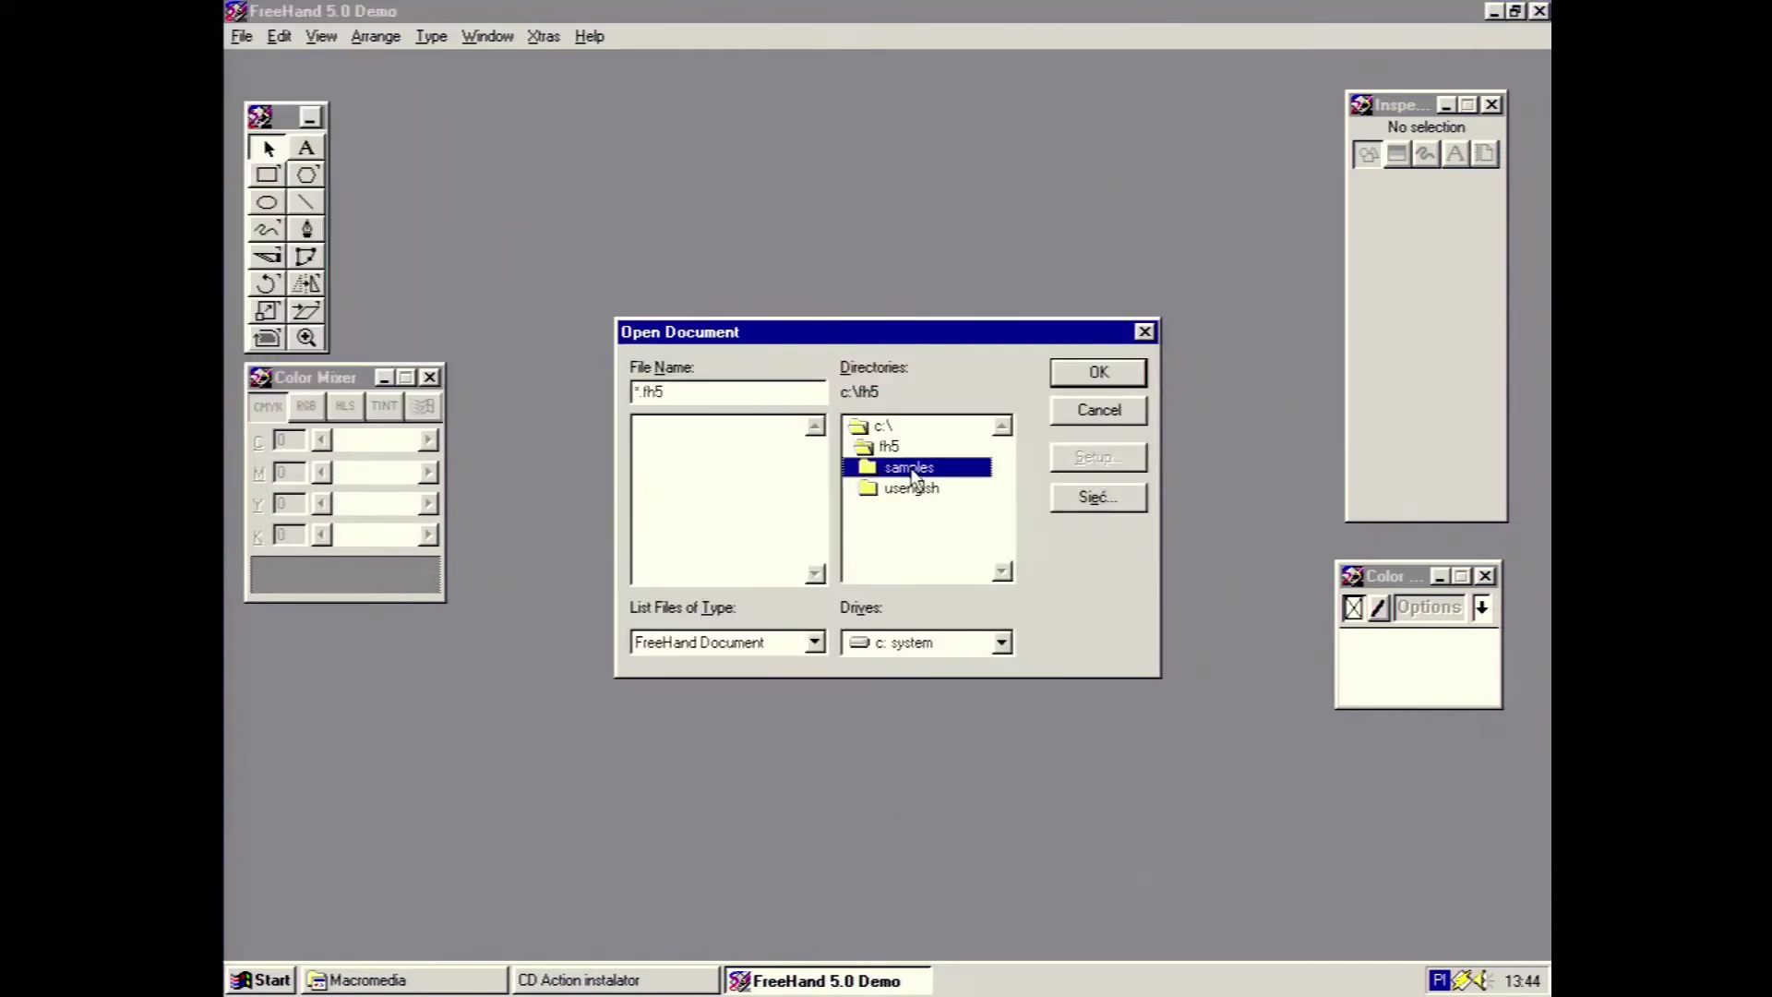
double_click(914, 476)
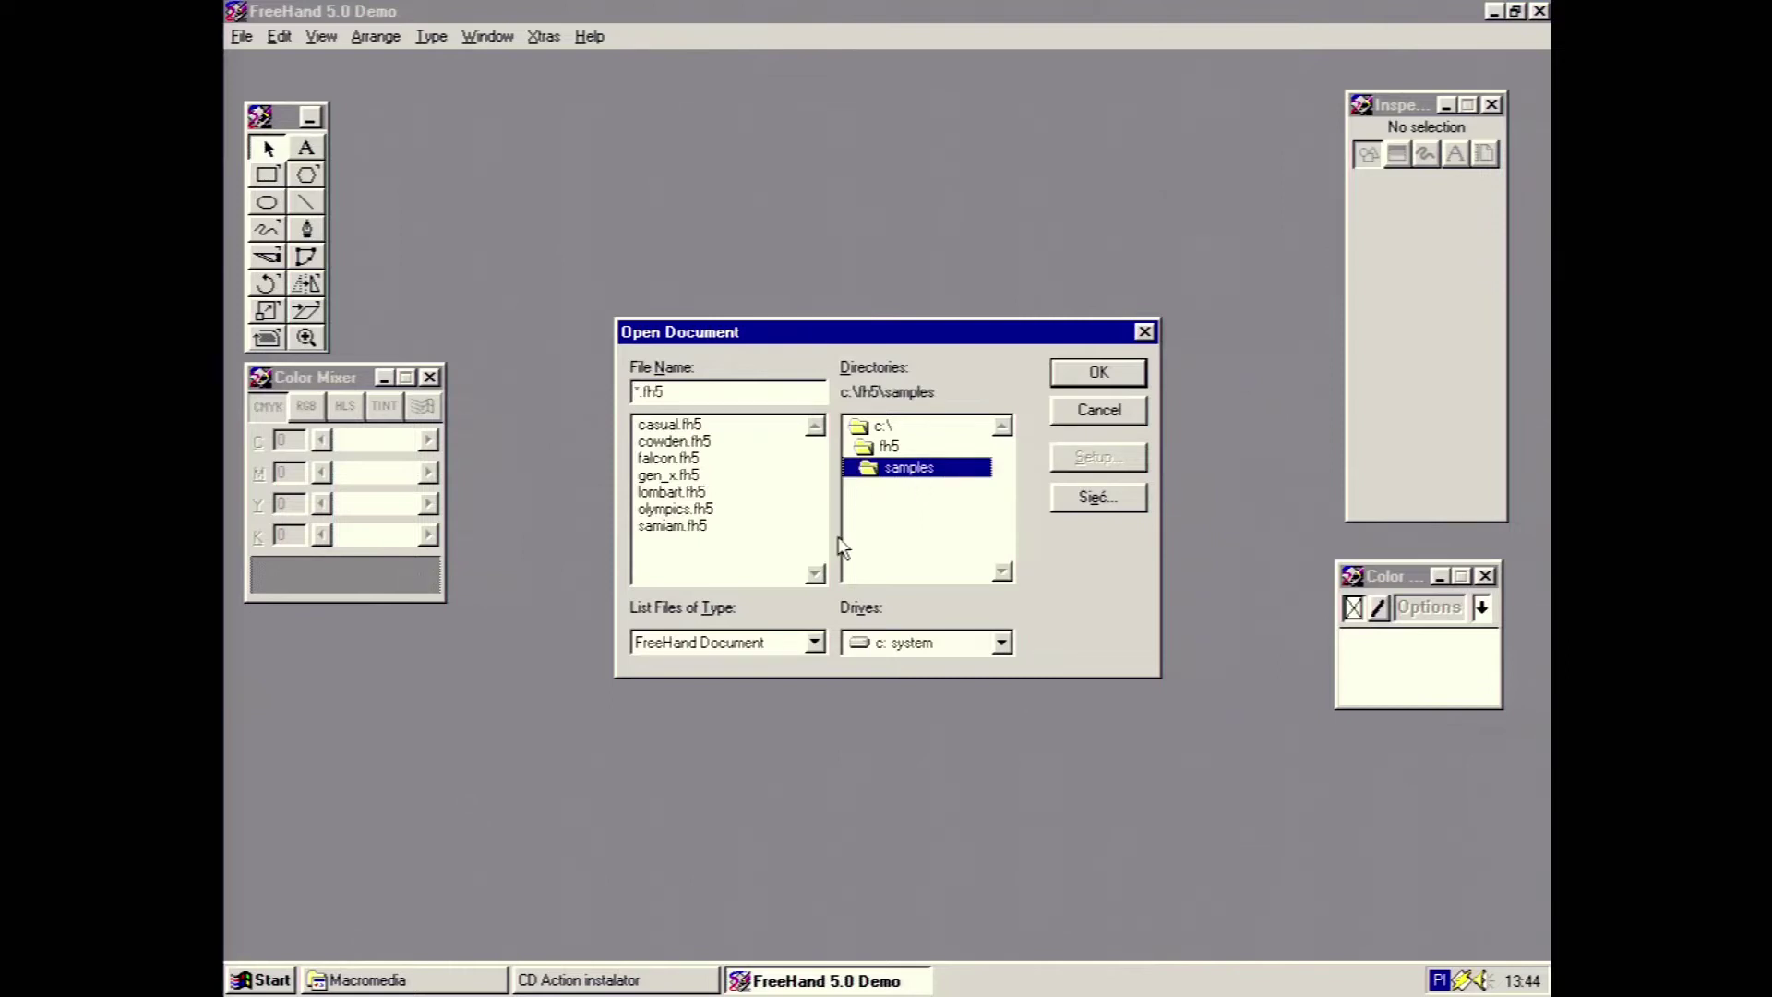
double_click(695, 519)
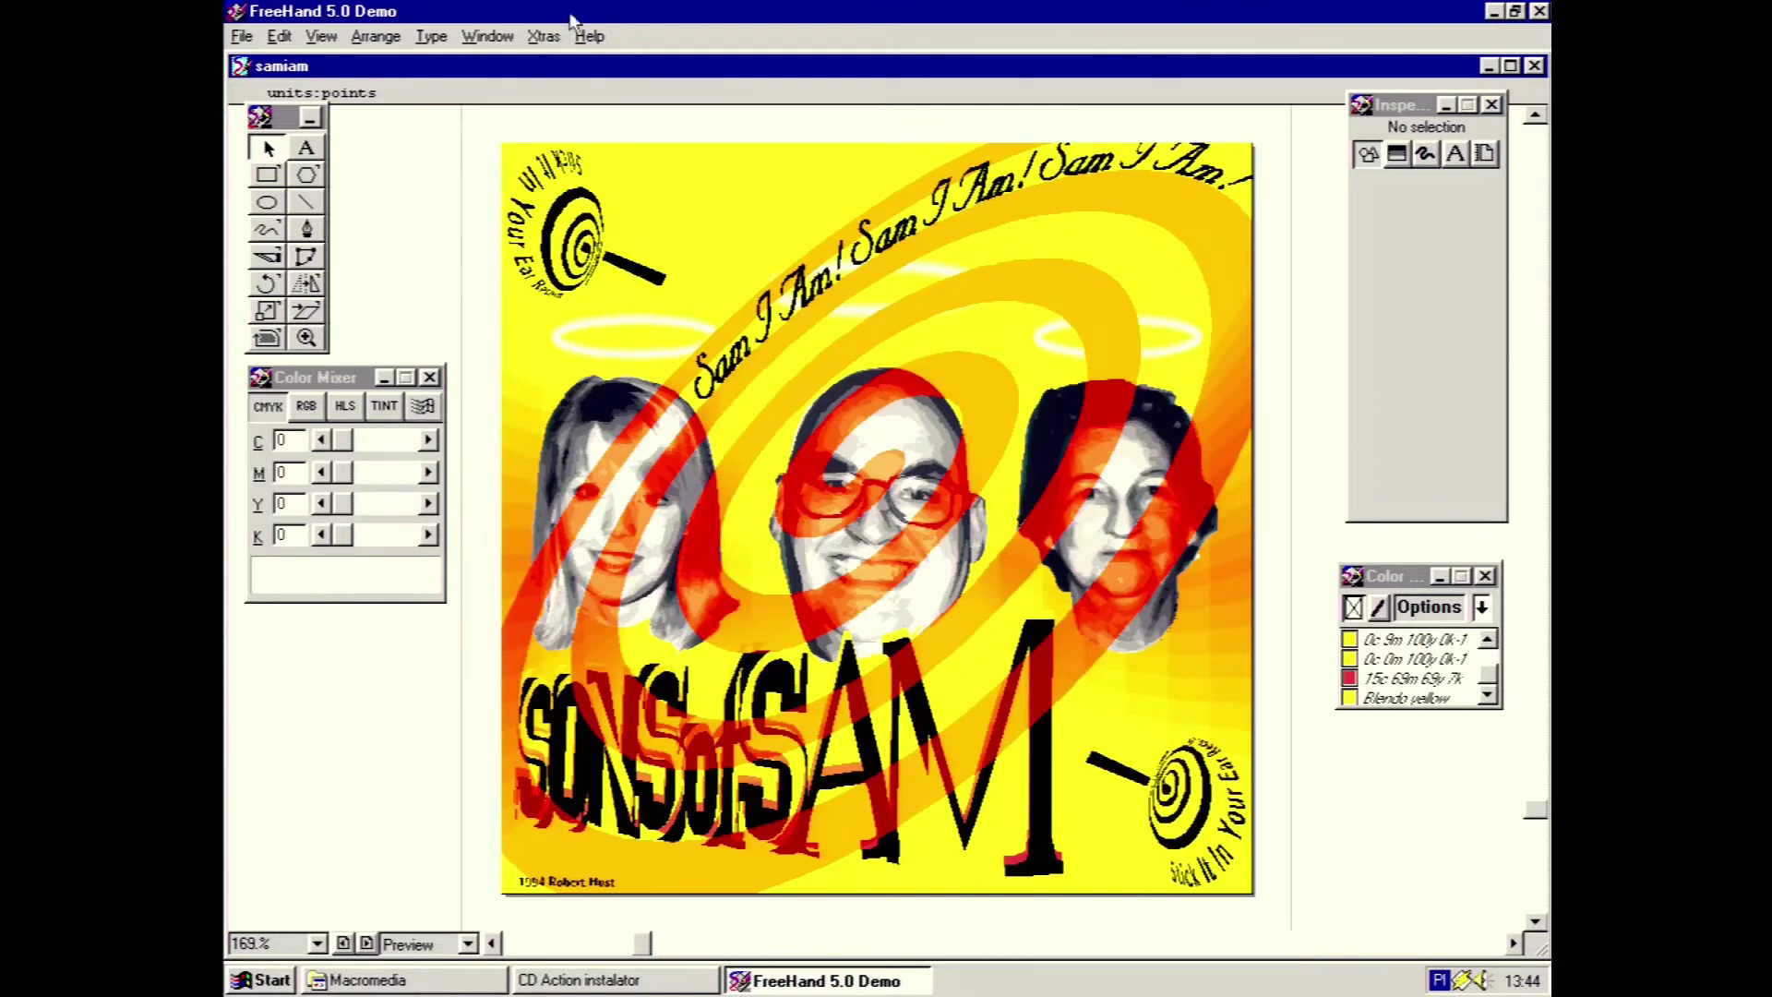
Open the sample lombart.fh5, skipping the target printer selection and changing all missing fonts to Arial
click(242, 36)
click(251, 83)
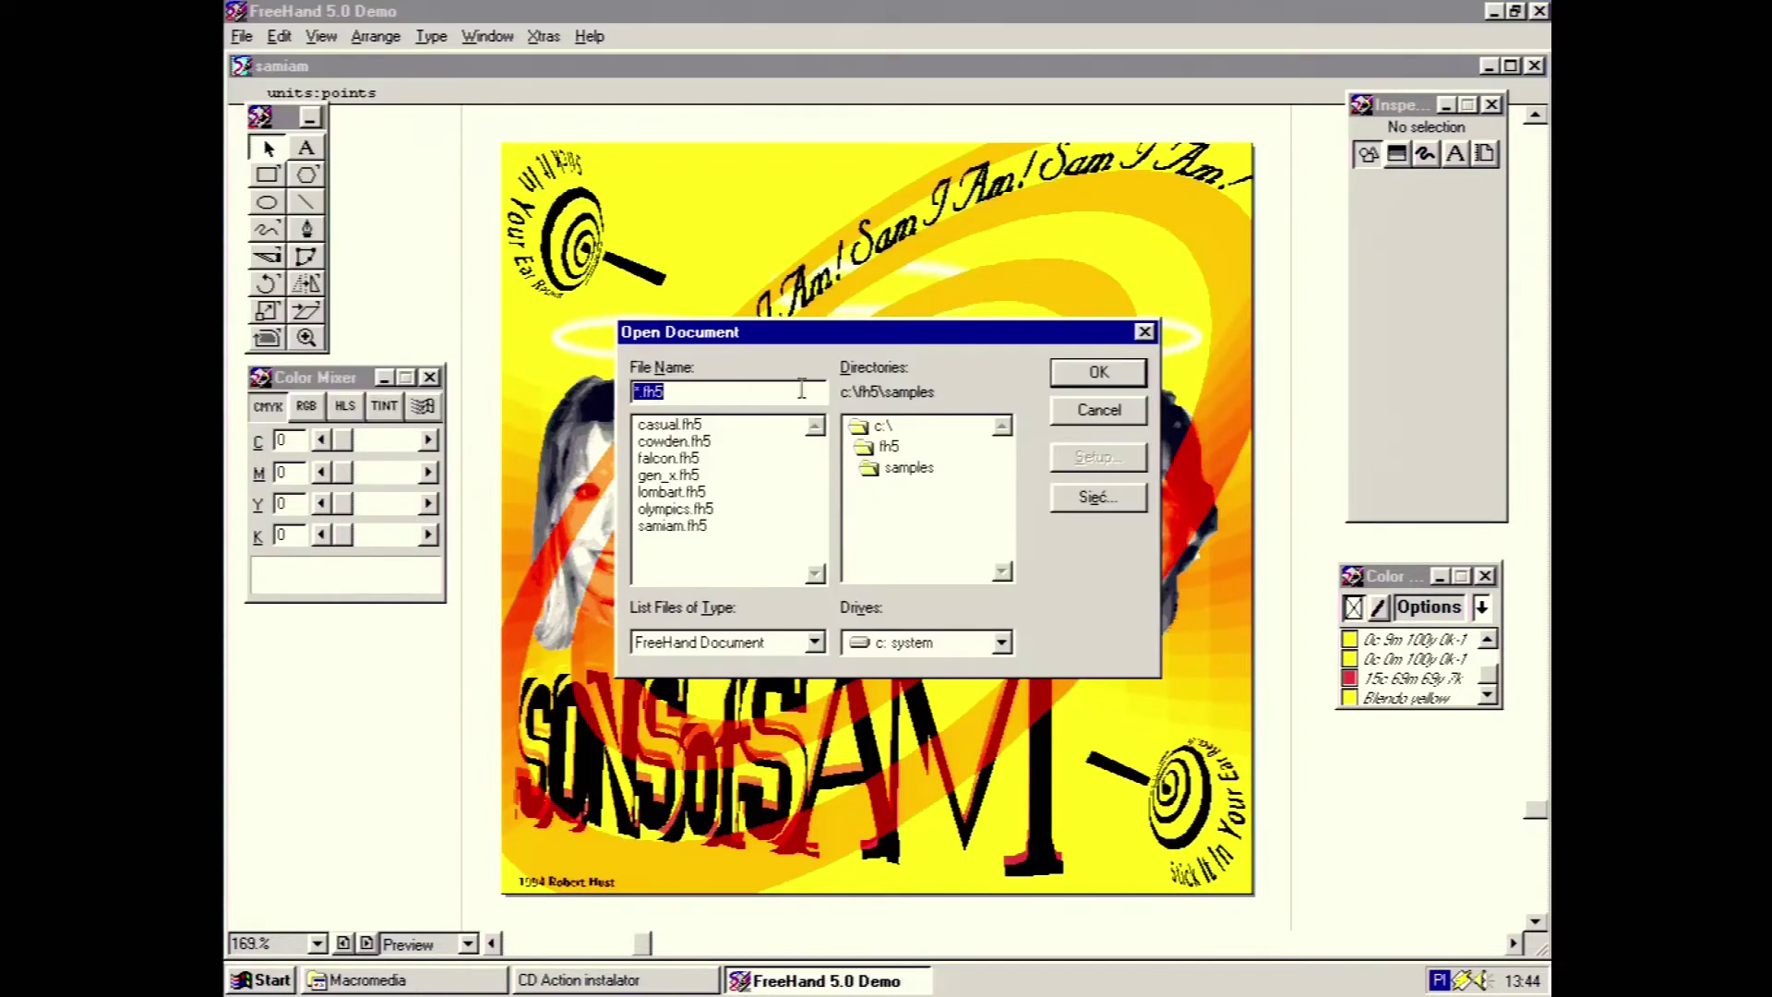
click(677, 508)
double_click(678, 496)
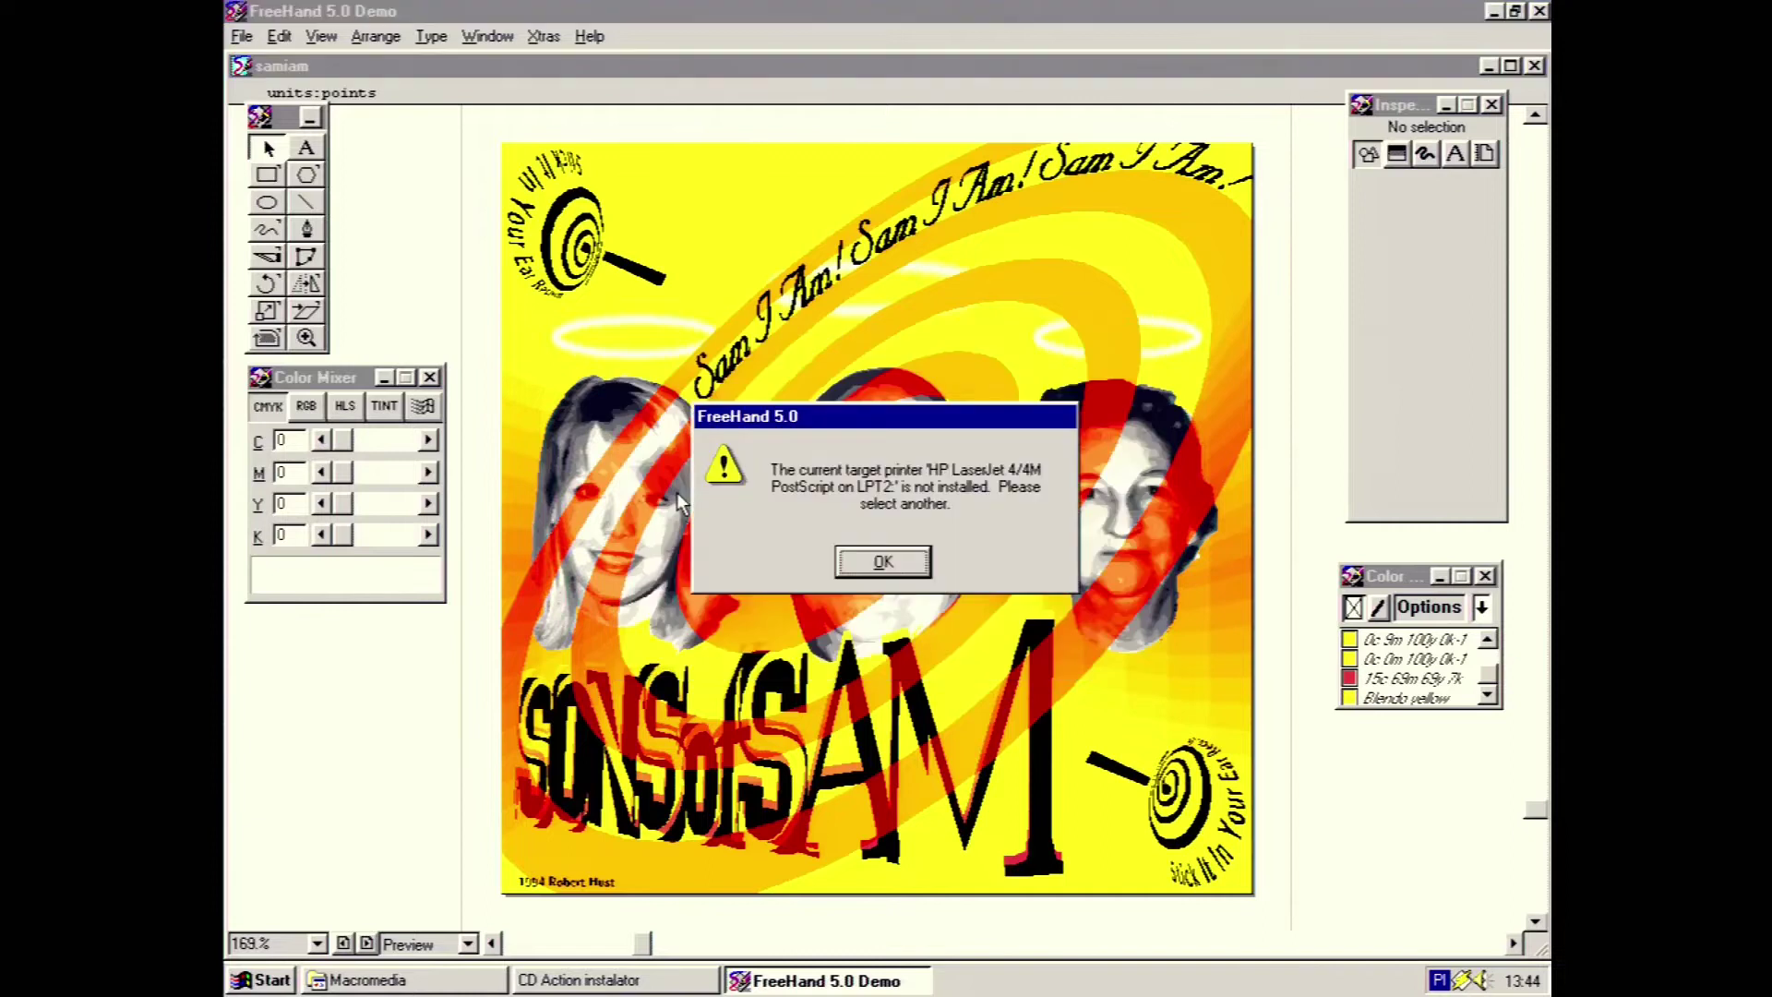
click(887, 566)
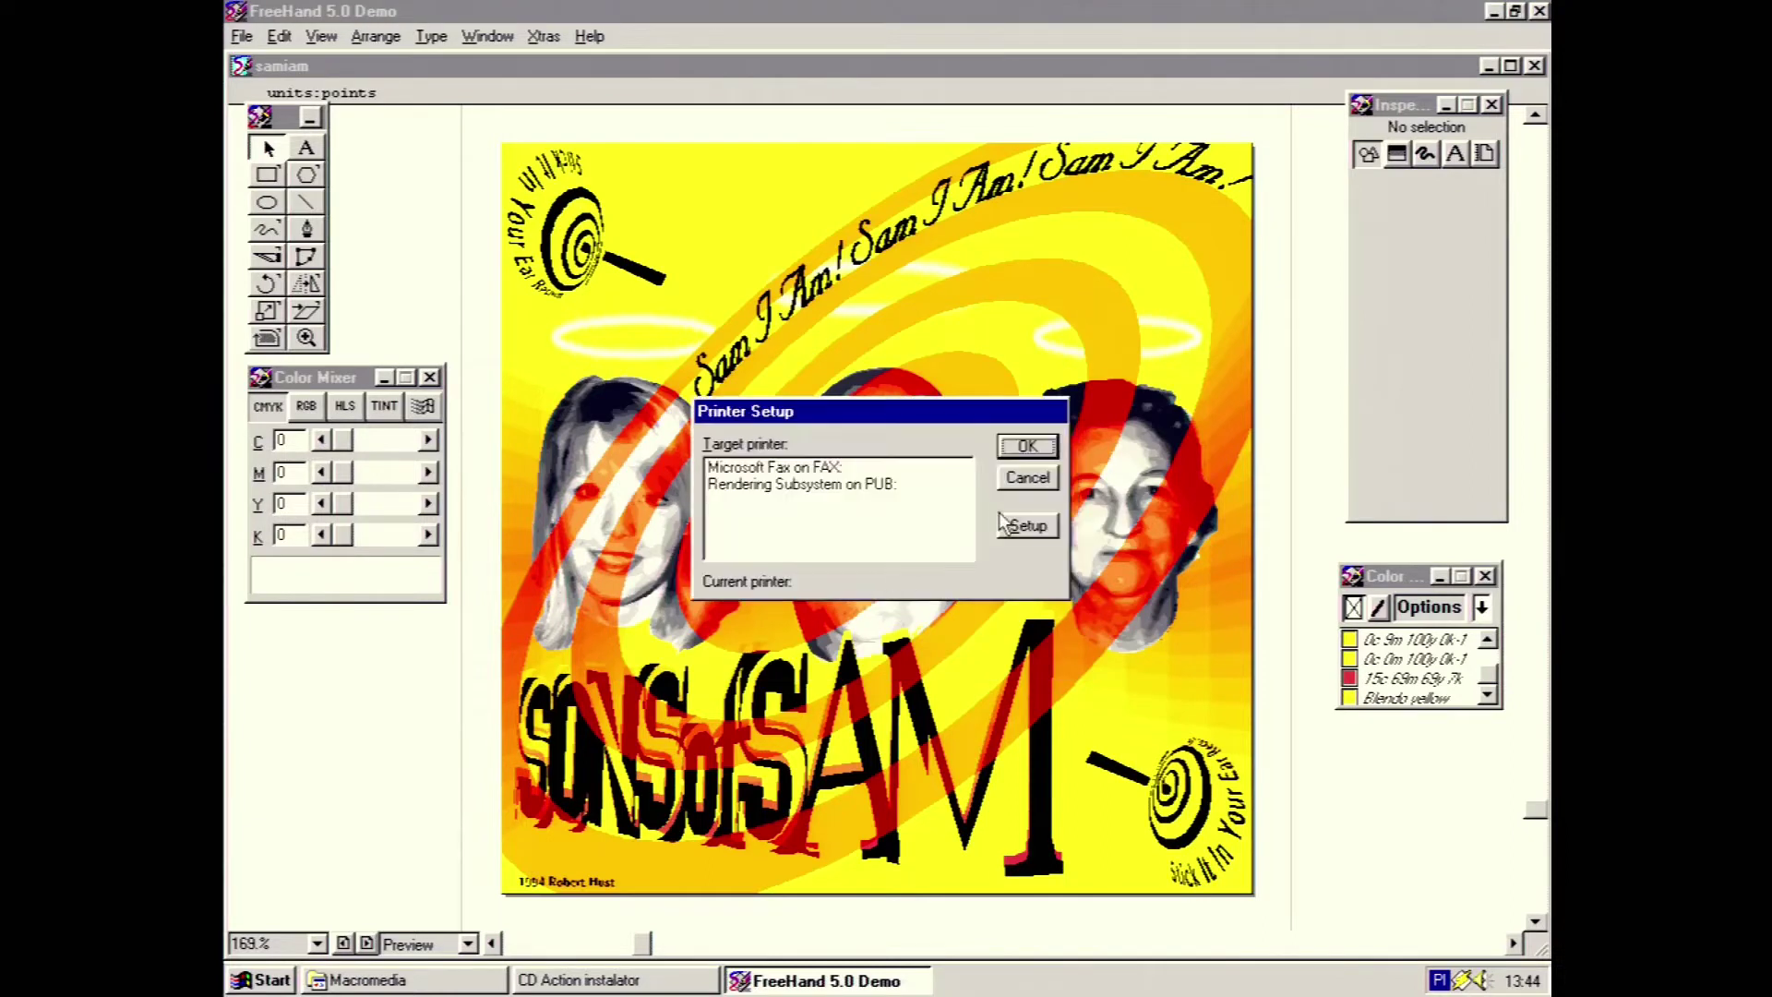
click(1031, 475)
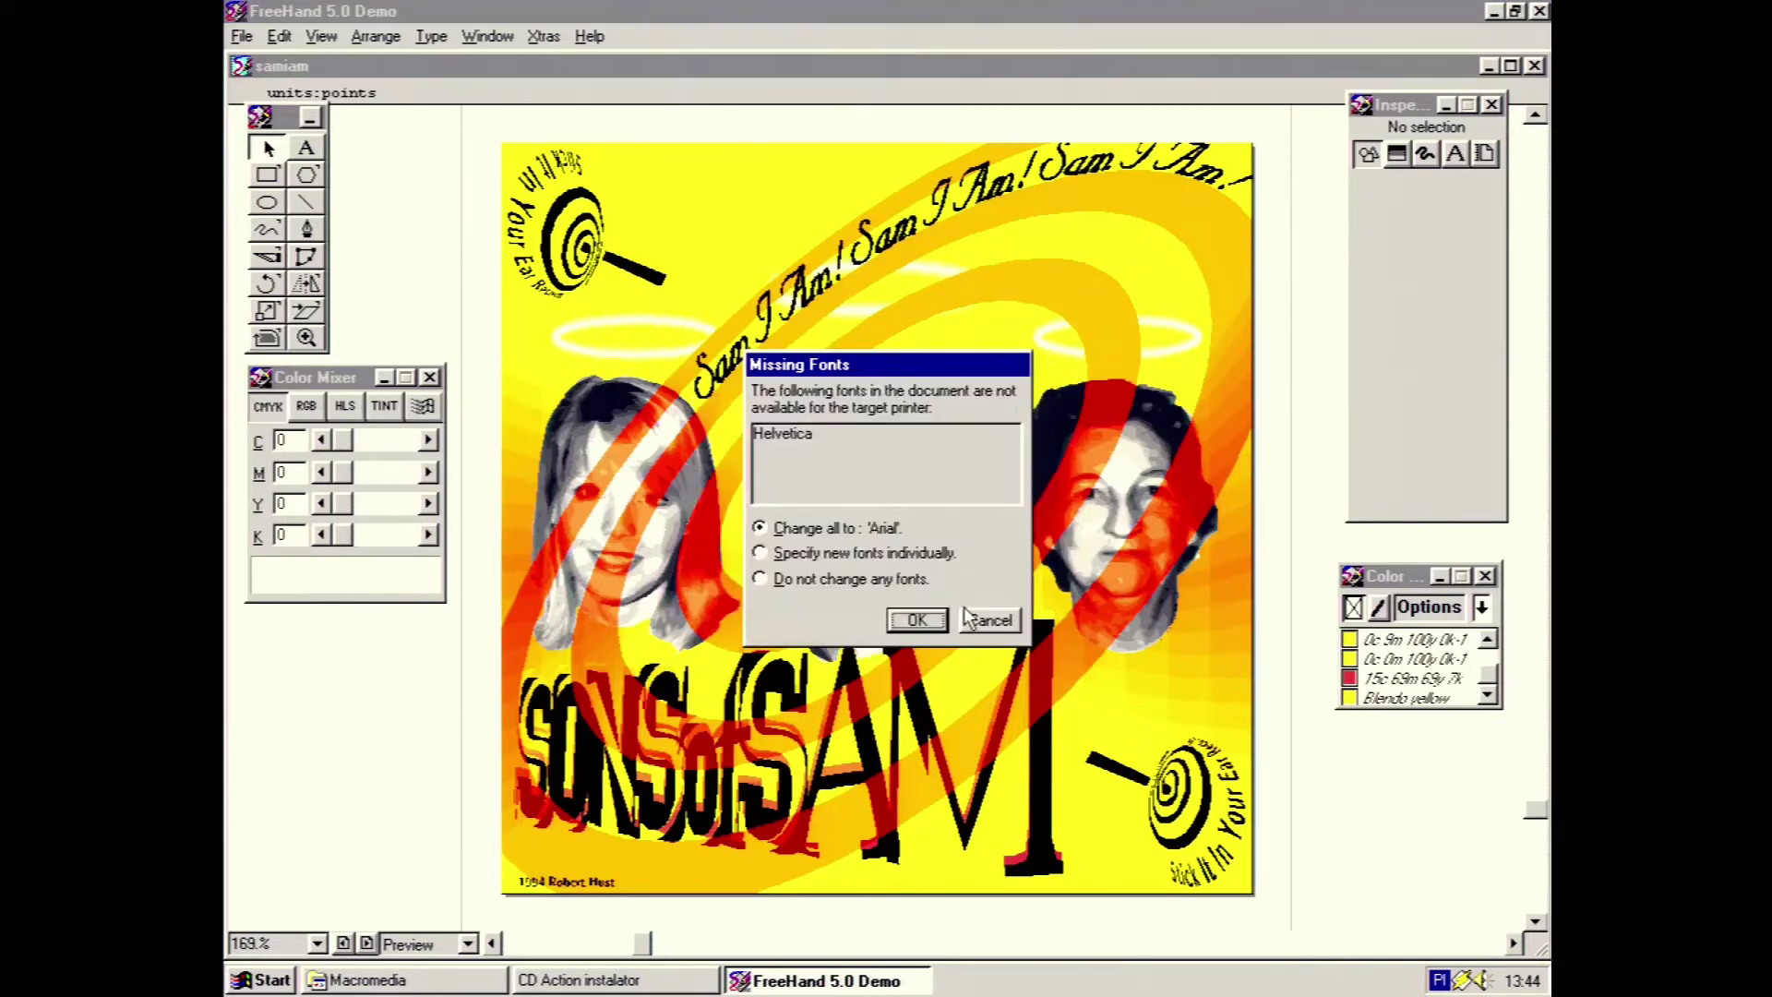
click(917, 620)
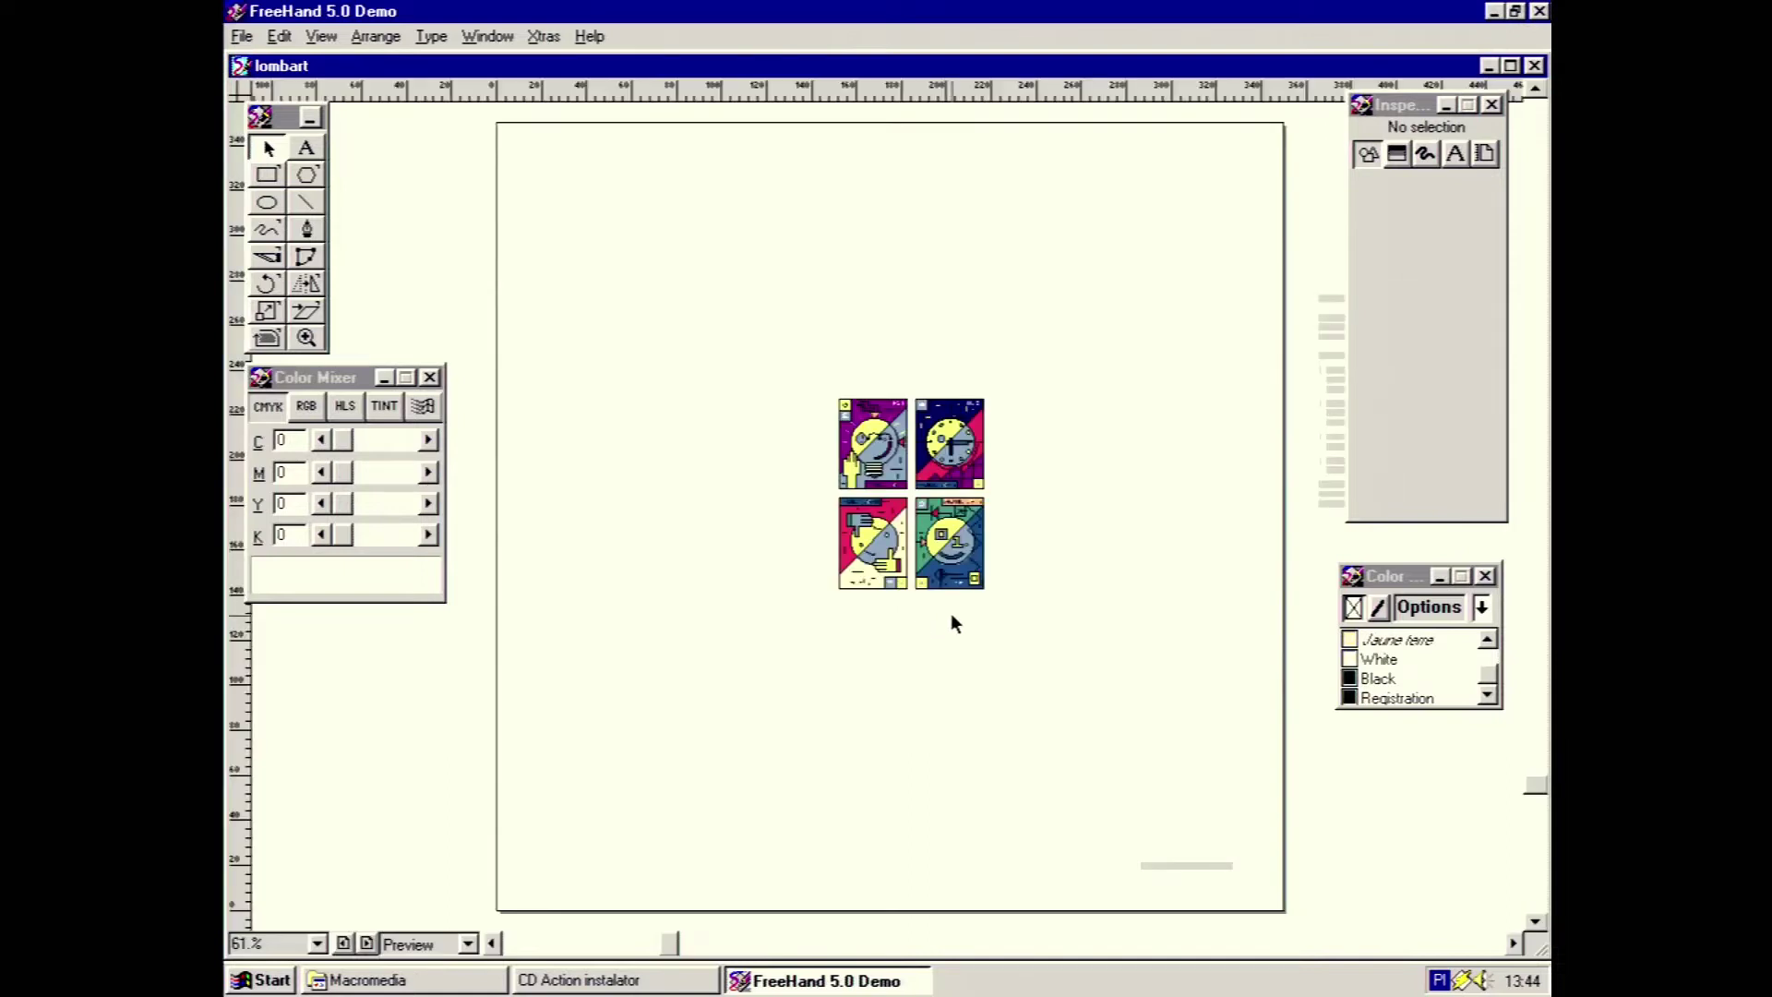
Examine the four card illustrations in the lombart document at 200% magnification, and return to the full-page view
click(778, 462)
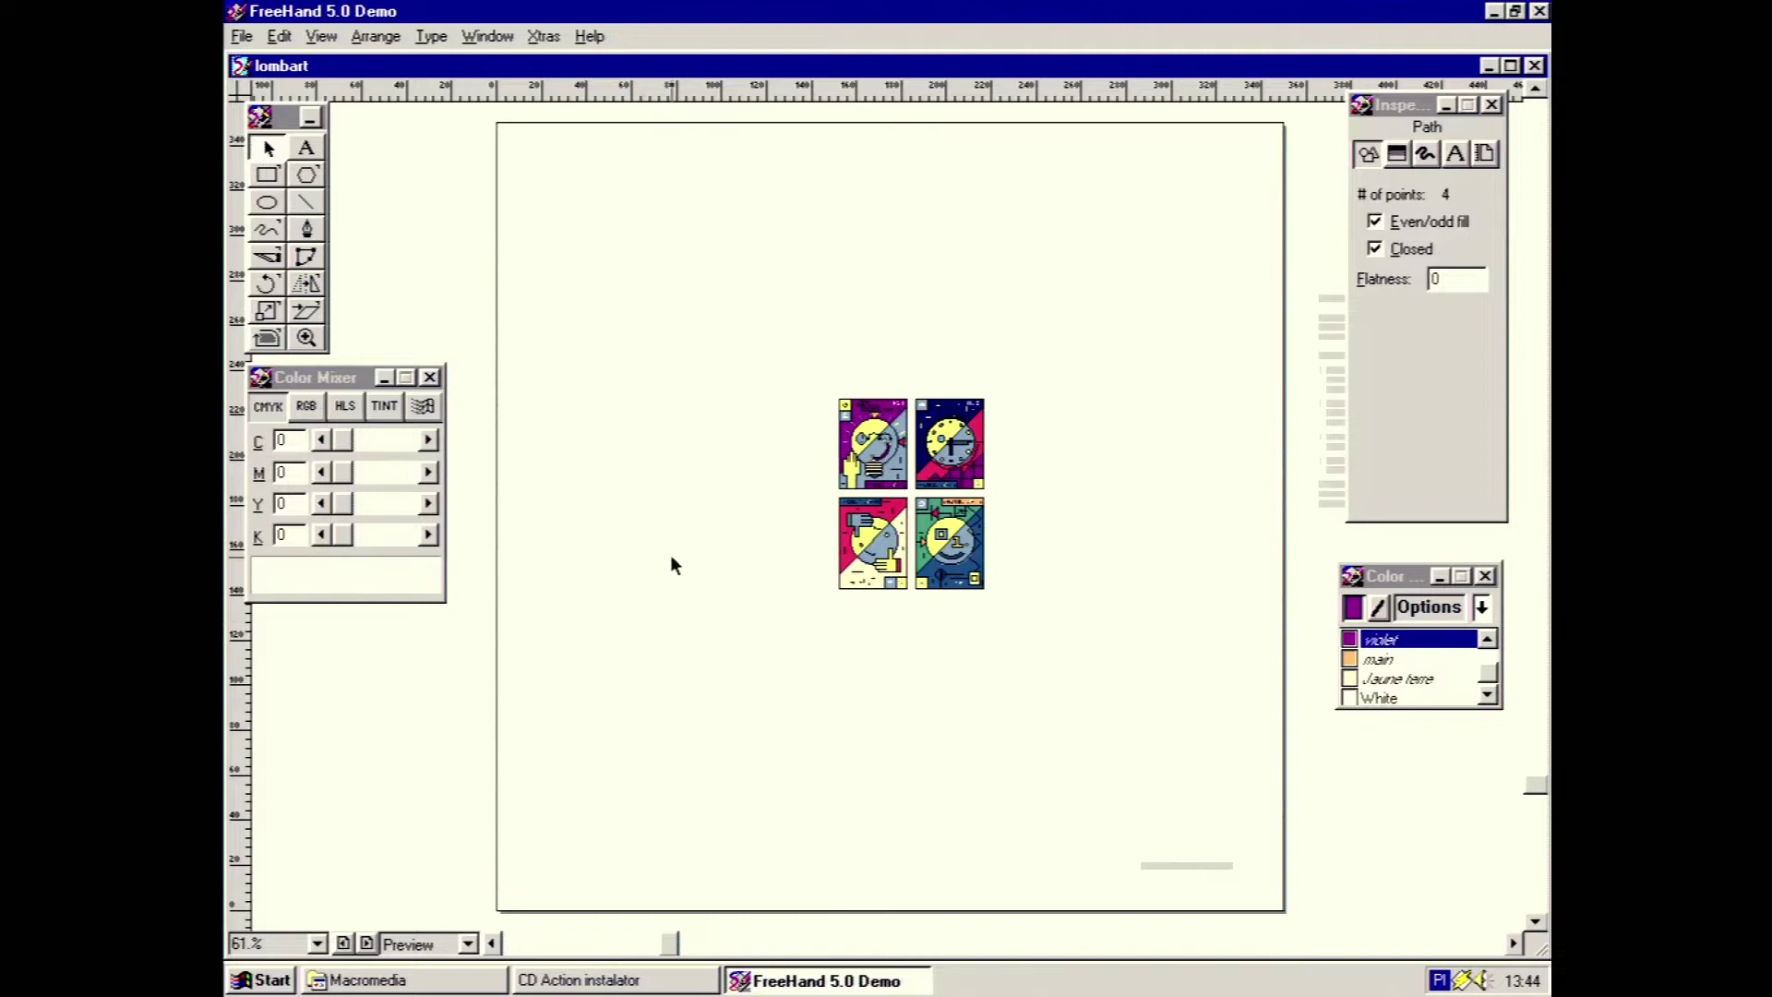
click(308, 339)
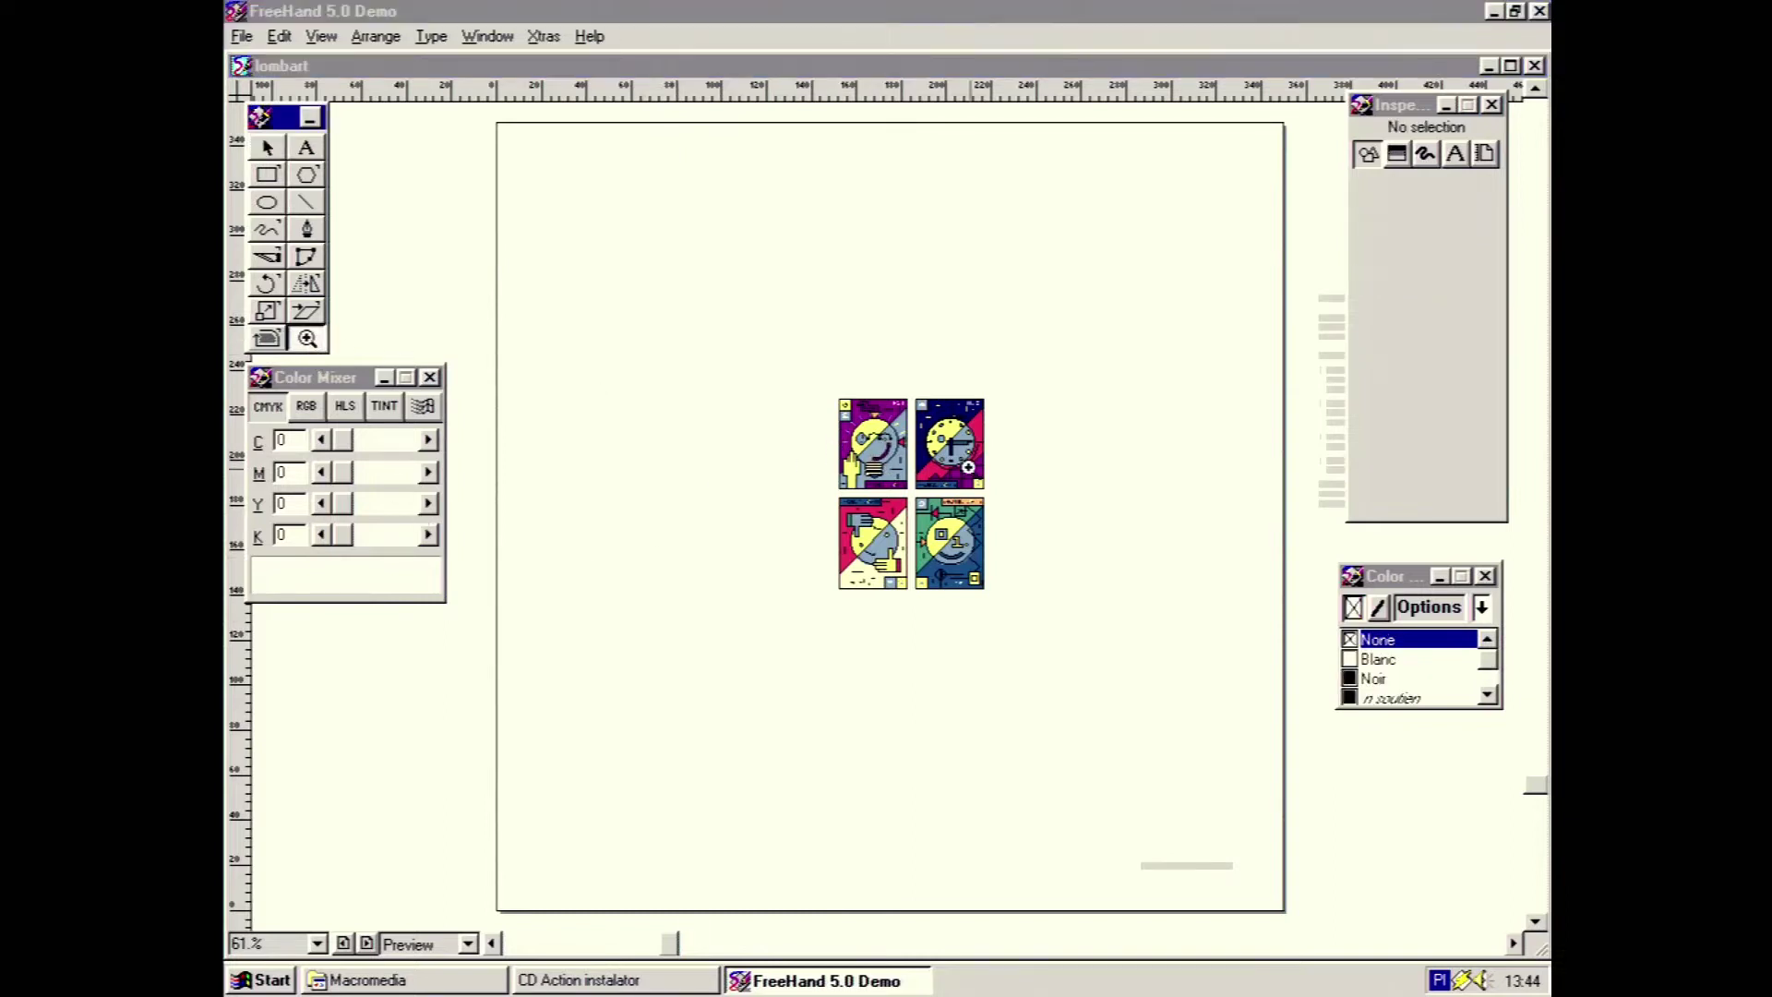
click(902, 494)
click(937, 490)
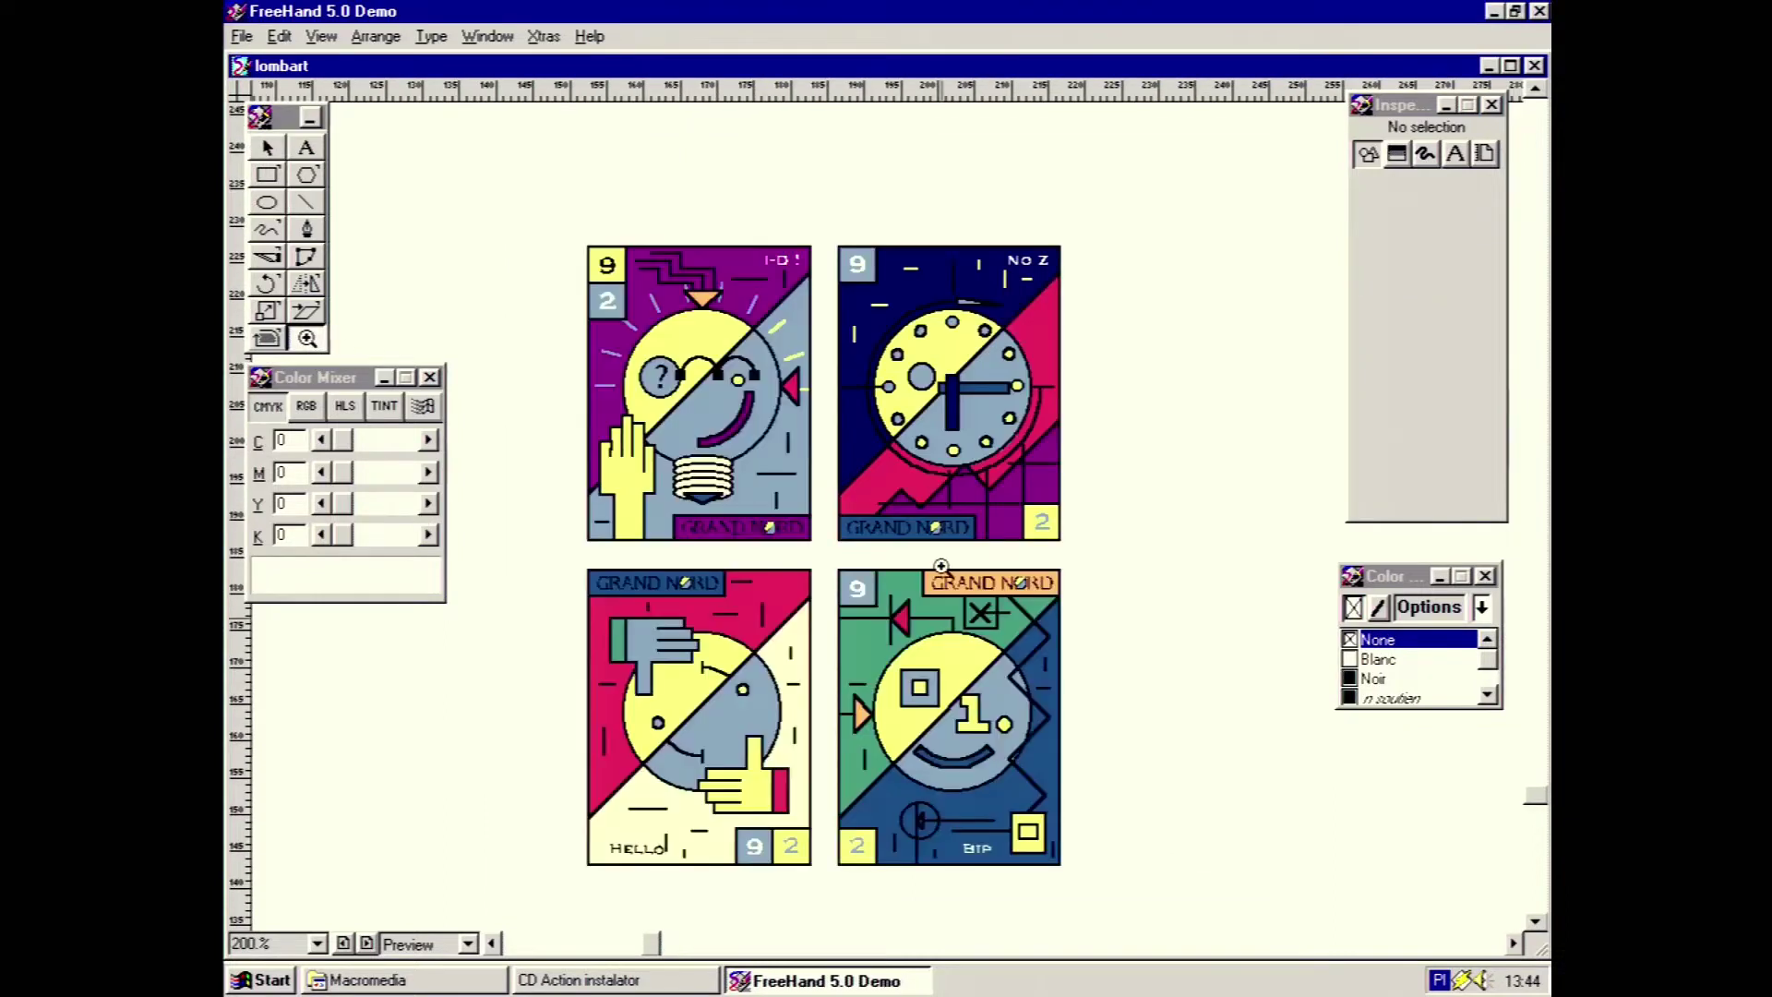
alt+click(840, 576)
key(ctrl+shift+w)
mouse_move(673, 943)
mouse_down()
mouse_move(743, 946)
mouse_move(637, 956)
mouse_move(703, 953)
mouse_move(661, 952)
mouse_move(677, 955)
mouse_up()
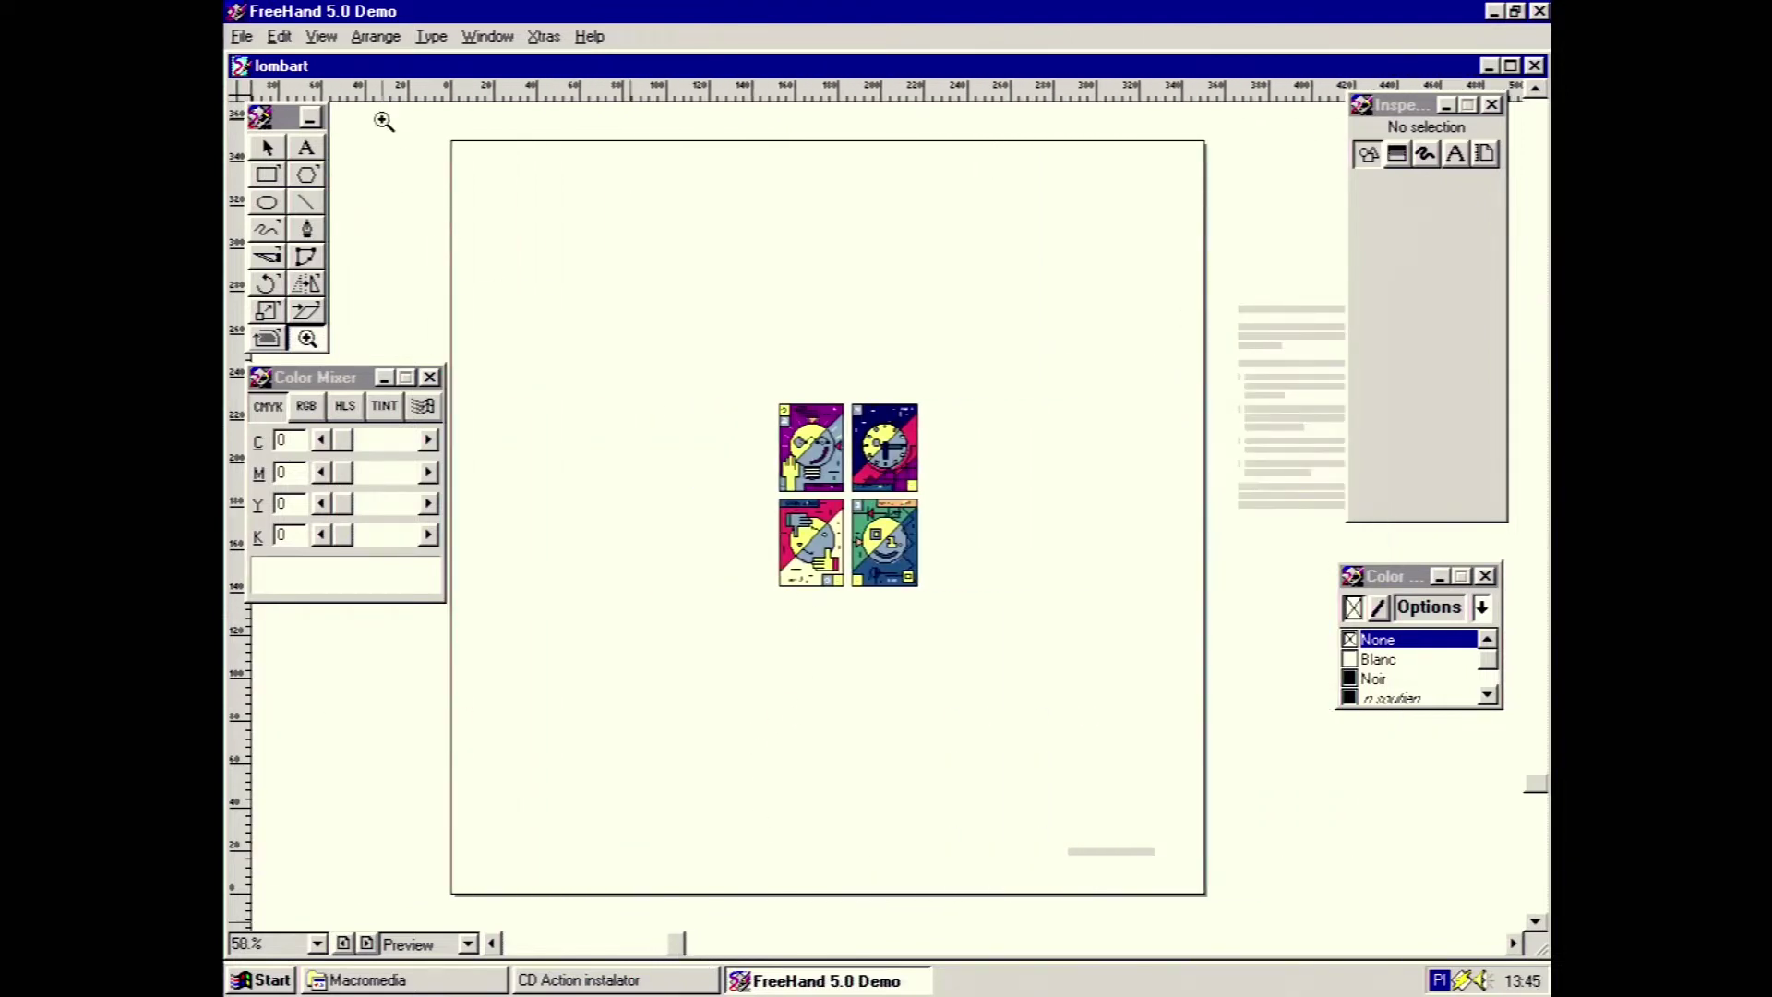
Open the sample document casual.fh5 from the samples folder
click(245, 37)
click(273, 85)
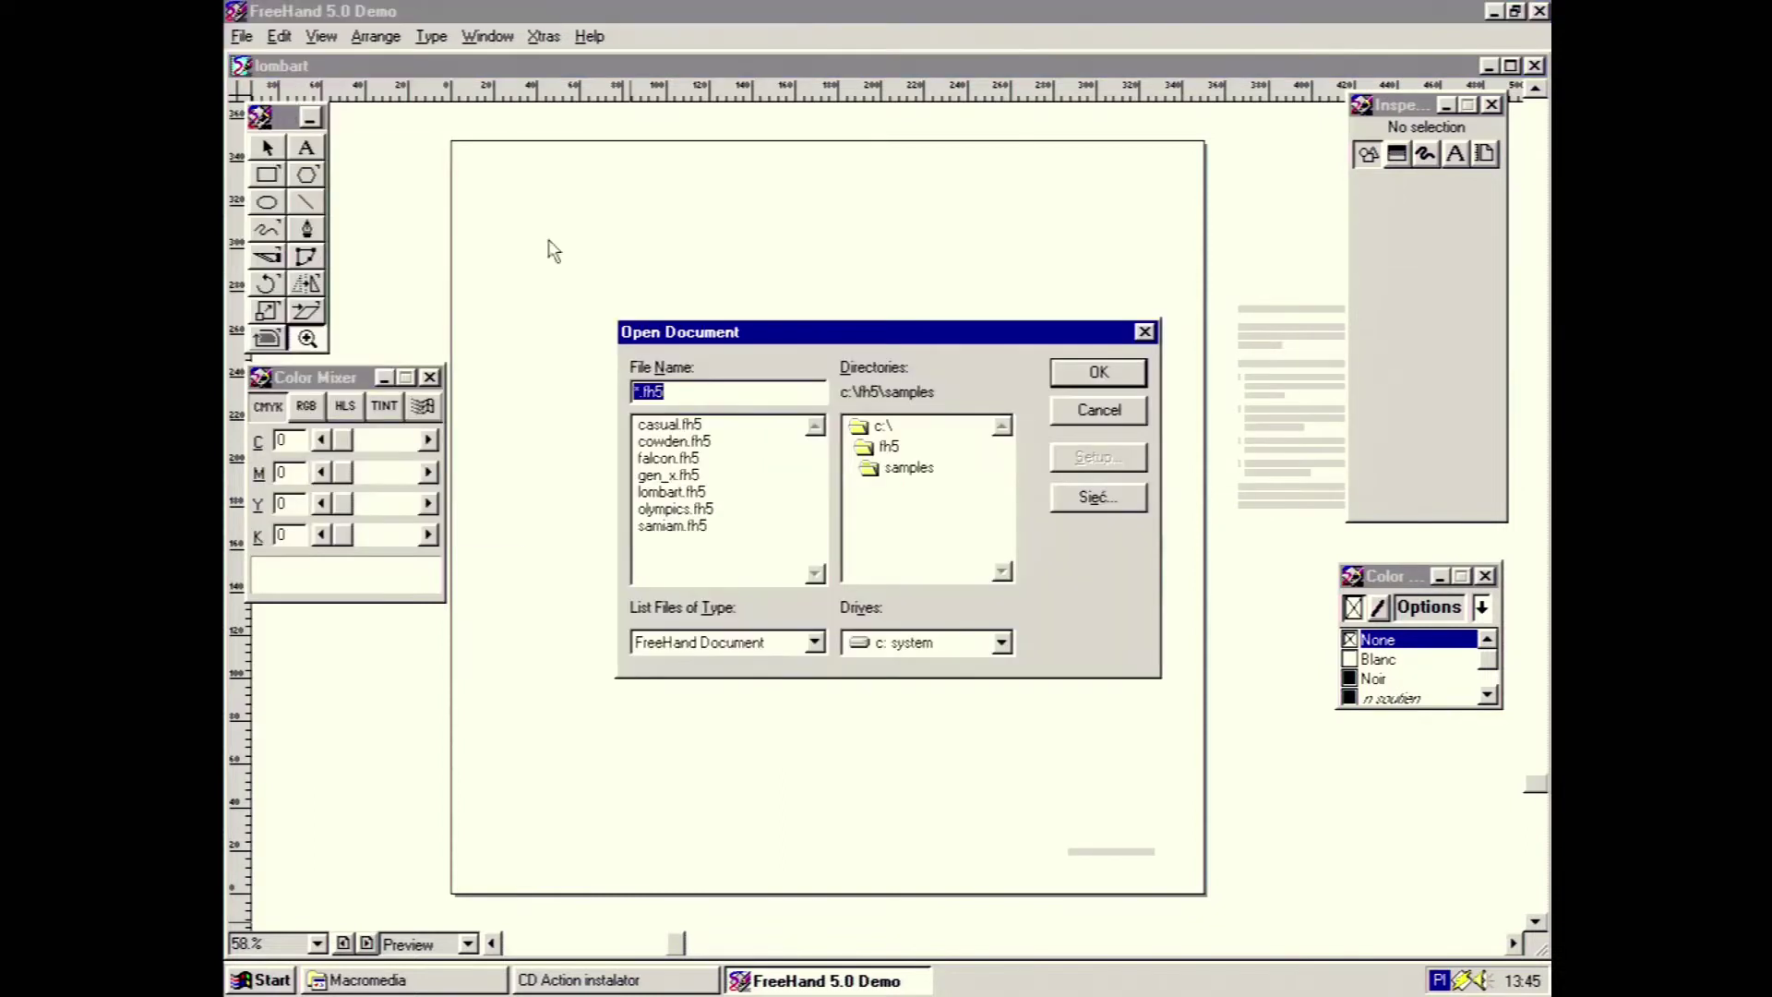
double_click(692, 423)
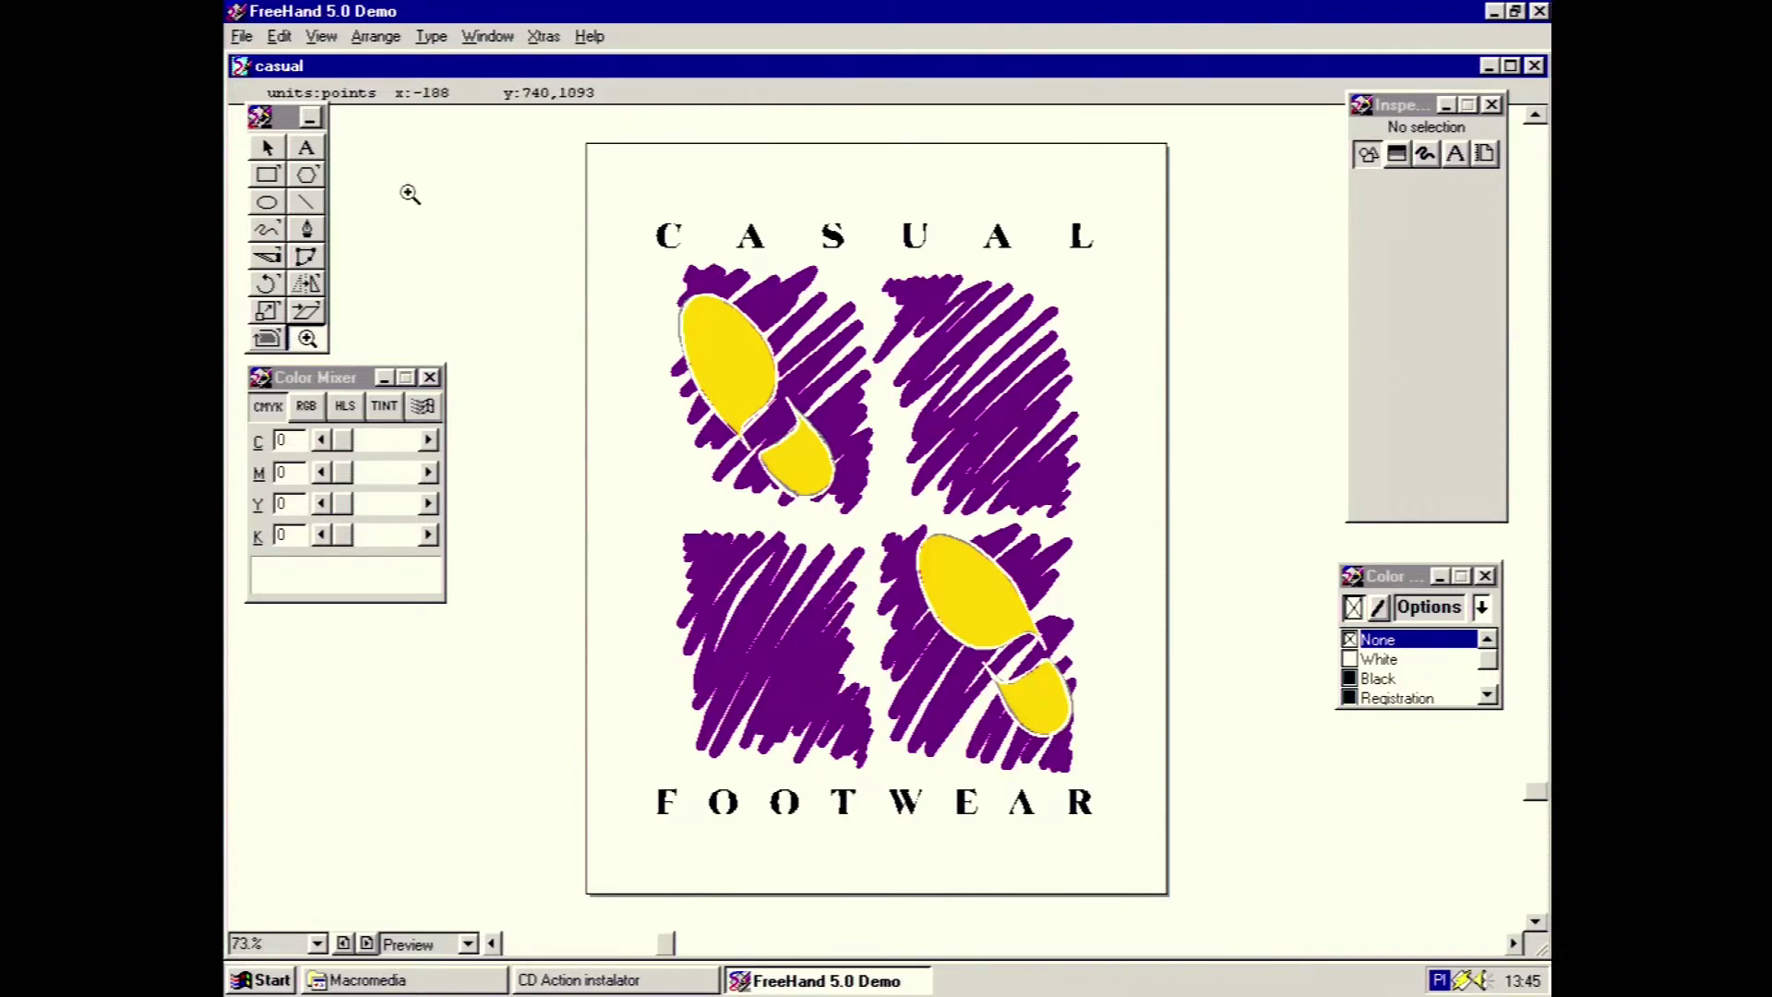
Shift the upper-left yellow footprint, its white outline and the upper purple scribbles slightly with the Pointer tool
click(267, 150)
mouse_move(721, 378)
mouse_down()
mouse_move(629, 382)
mouse_move(725, 378)
mouse_up()
mouse_move(890, 401)
mouse_down()
mouse_move(969, 401)
mouse_move(889, 403)
mouse_up()
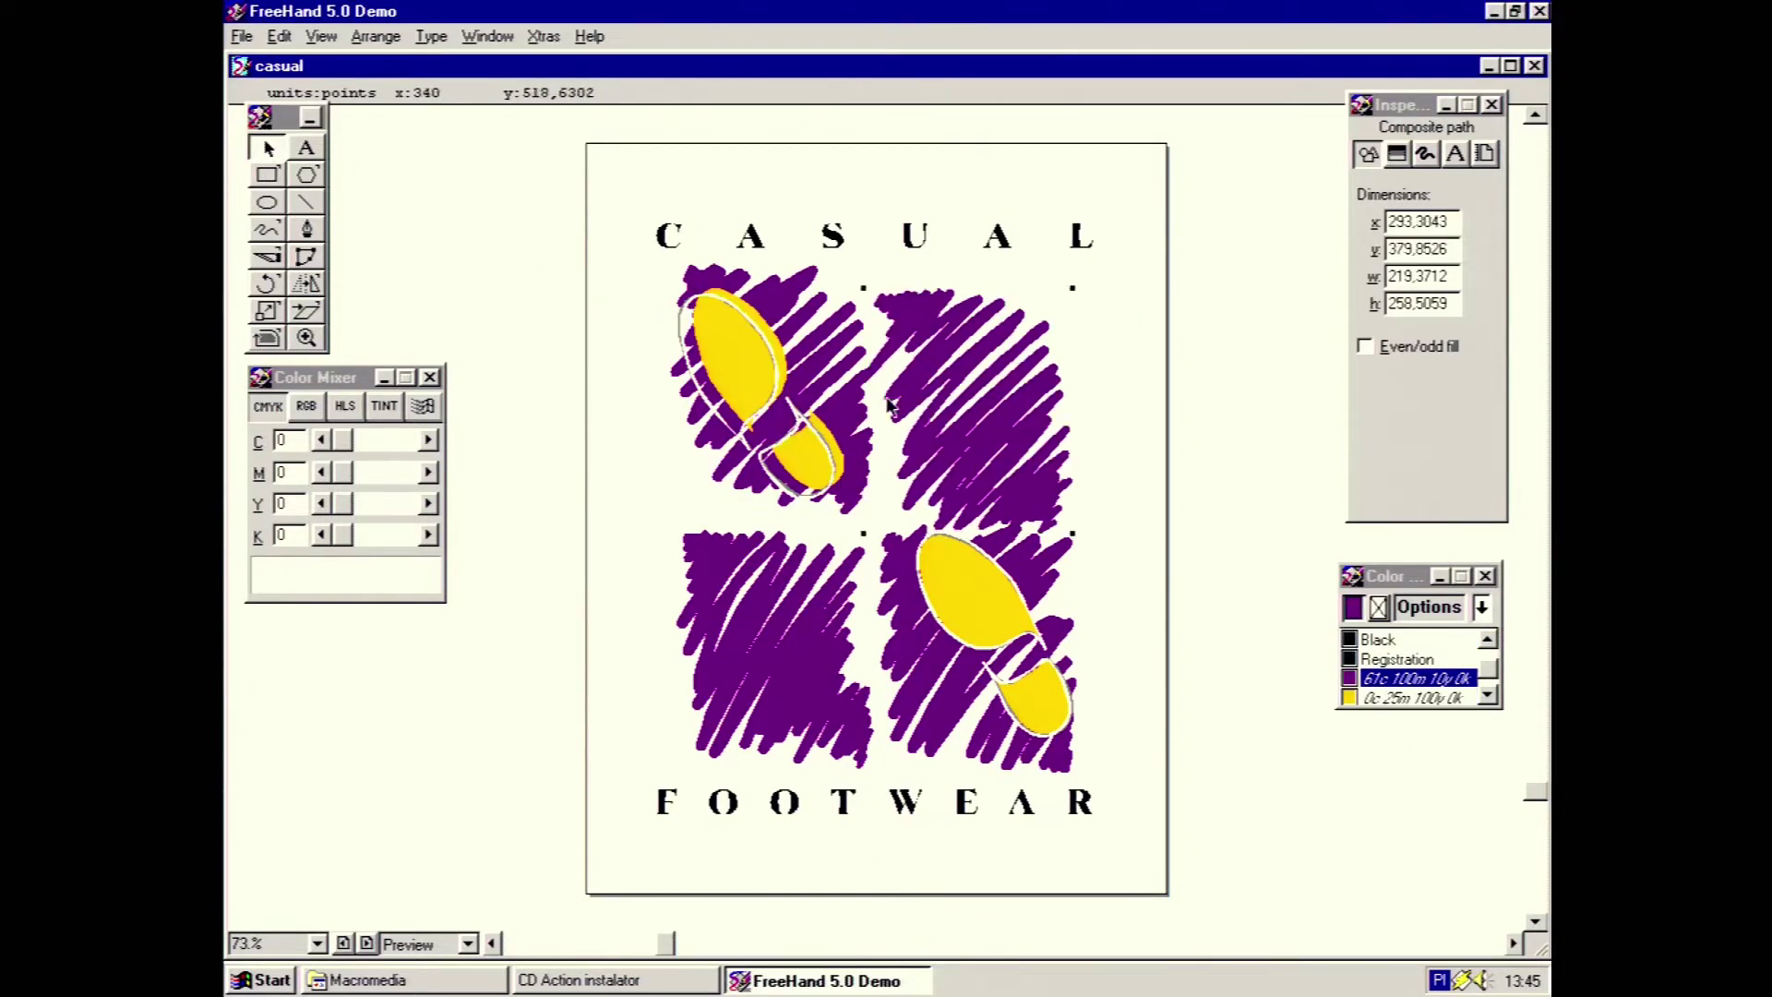
click(798, 419)
click(799, 424)
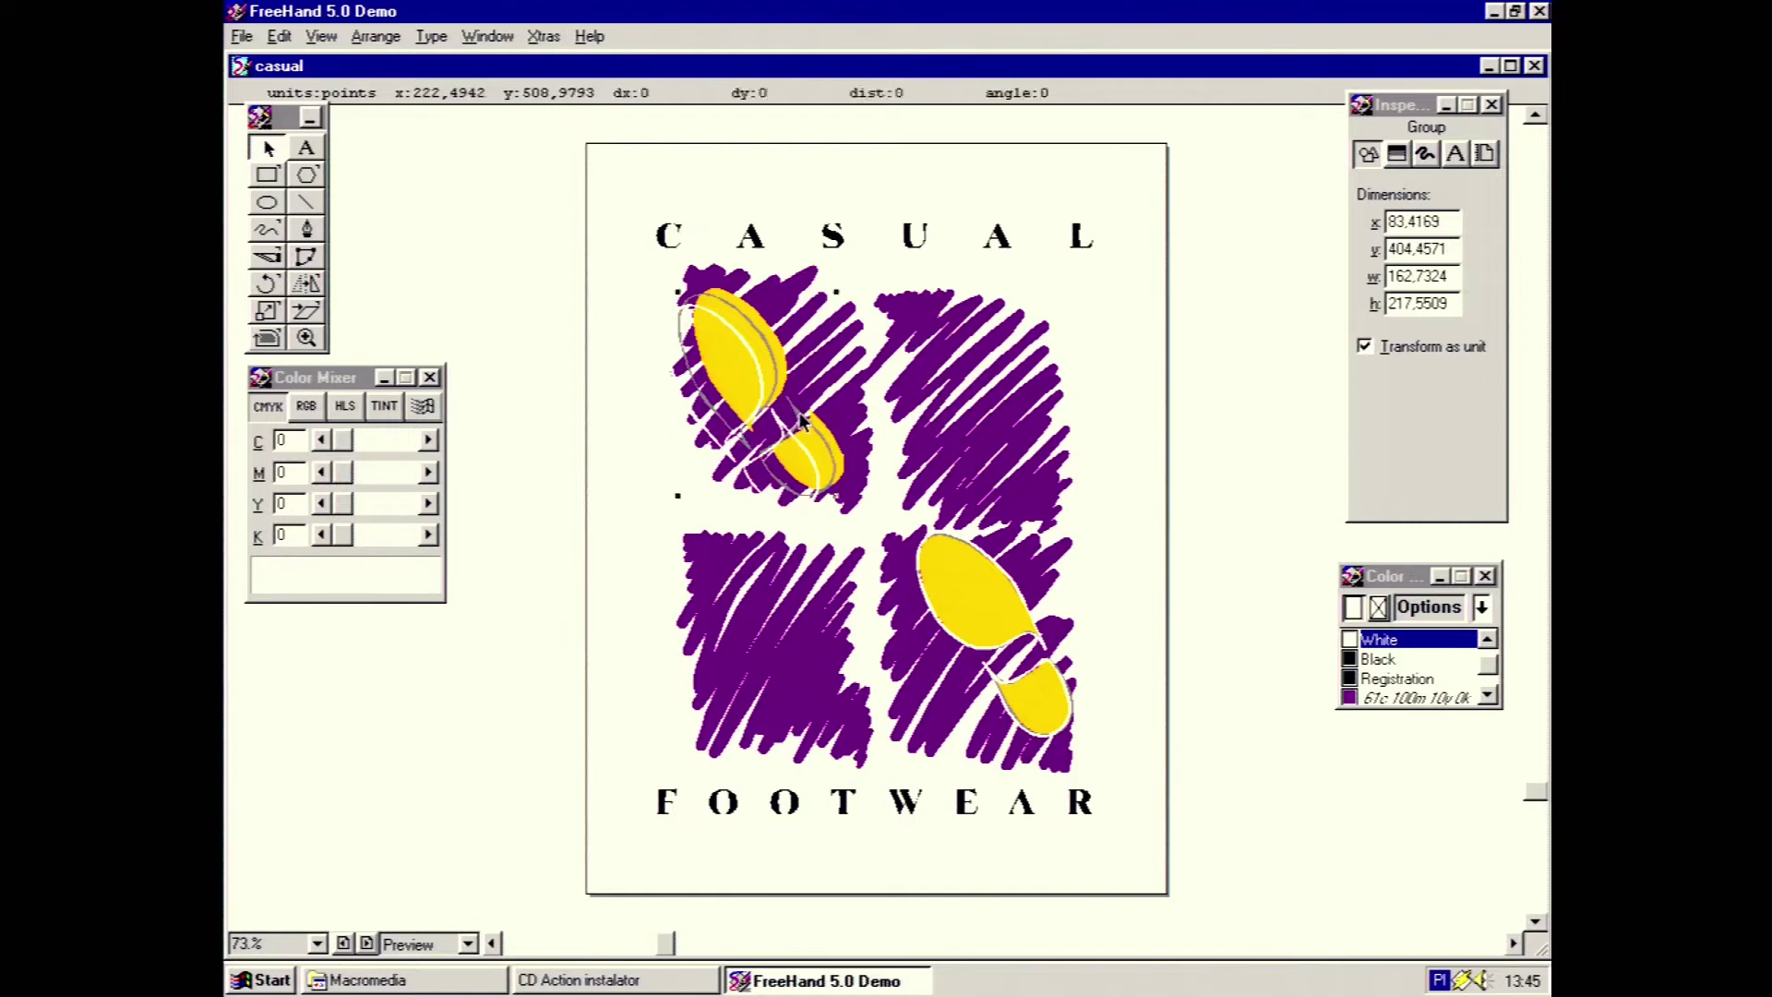
mouse_move(818, 388)
mouse_down()
mouse_move(840, 395)
mouse_move(778, 369)
mouse_move(840, 370)
mouse_up()
Reposition the upper-left purple scribble slightly at 100% magnification, and fit the page in the window again
key(ctrl+space)
click(835, 359)
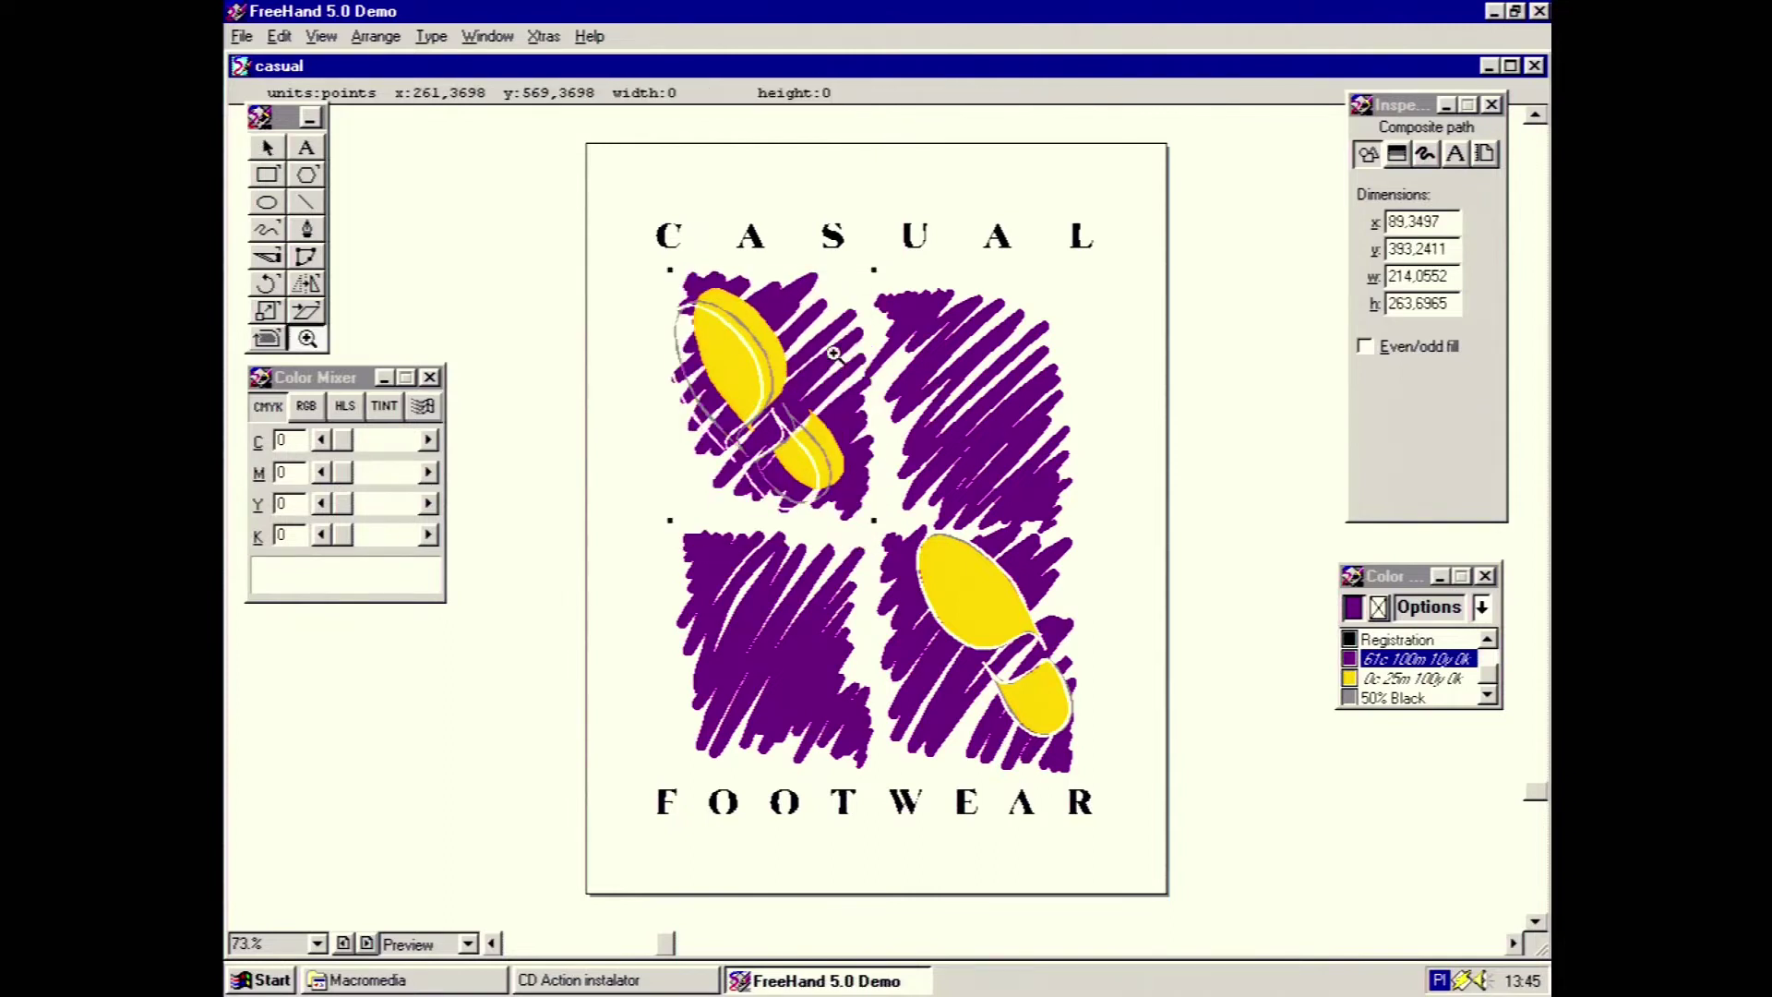
mouse_move(918, 669)
mouse_down()
mouse_move(887, 536)
mouse_move(909, 673)
mouse_up()
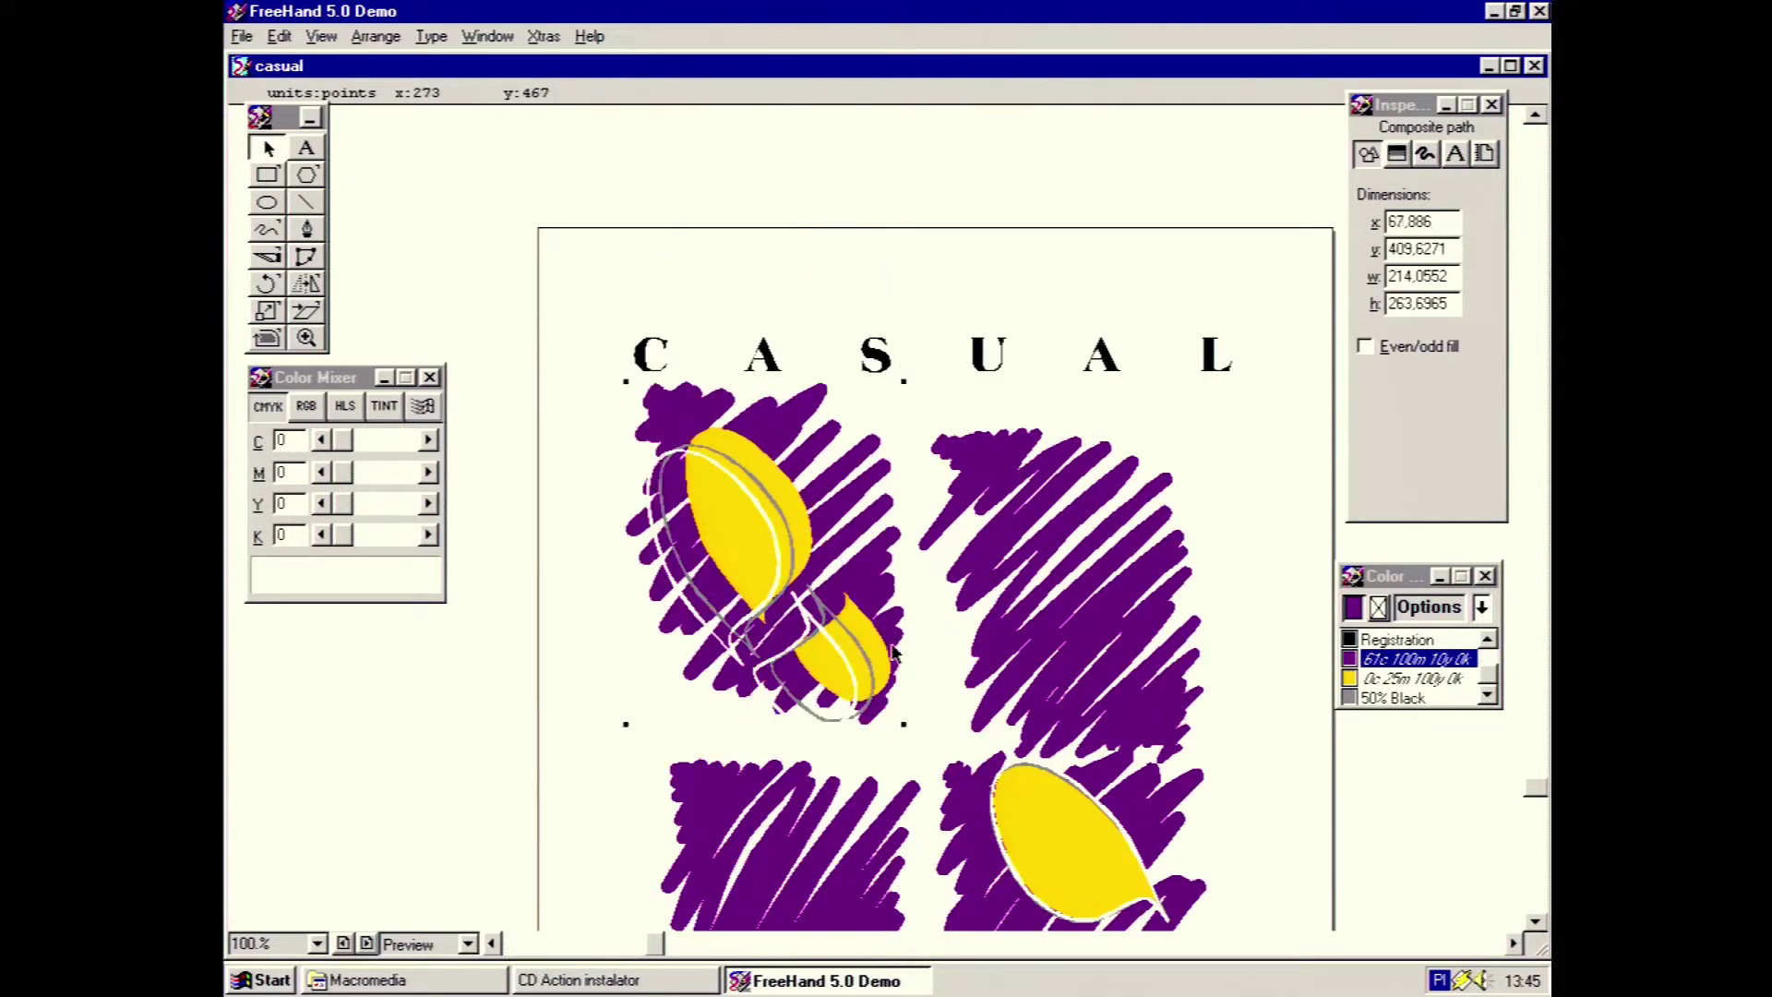
key(ctrl+shift+w)
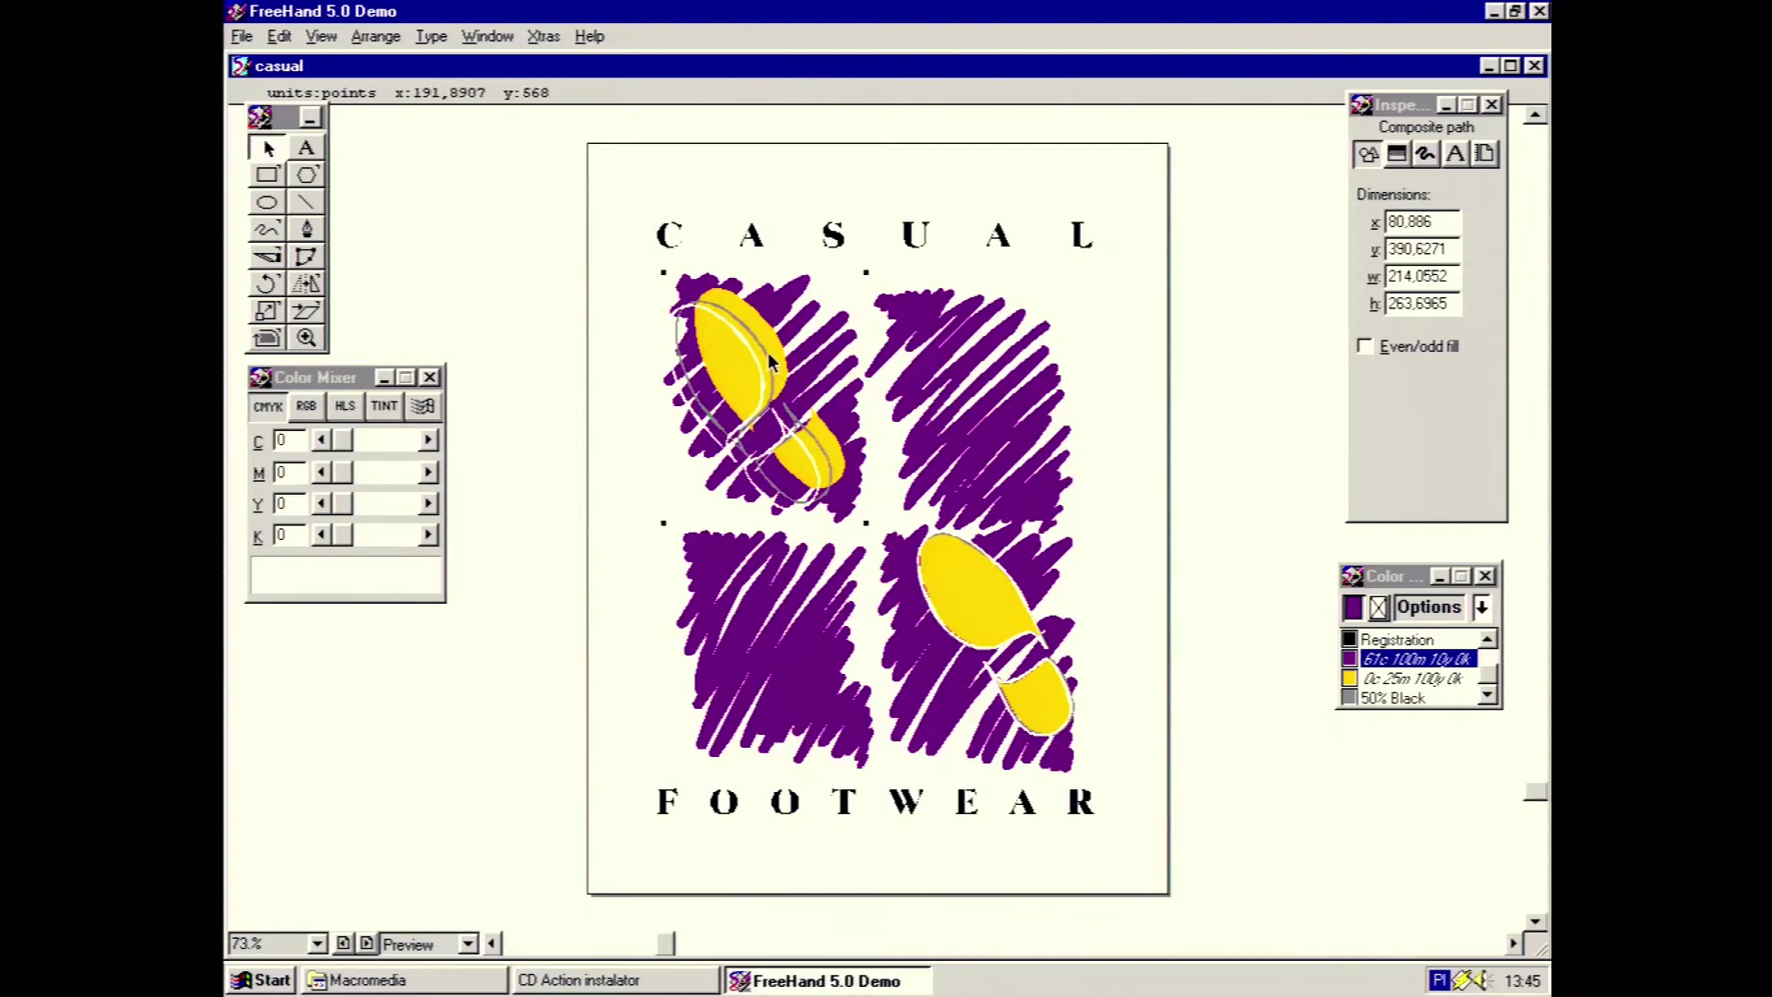
Pull the upper-left artwork apart, moving the purple scribble and footprint outline down and the yellow footprint up toward the page's left edge
mouse_move(767, 366)
mouse_down()
mouse_move(706, 413)
mouse_move(702, 460)
mouse_up()
drag(714, 376, 693, 437)
mouse_move(776, 378)
mouse_down()
mouse_move(832, 338)
mouse_move(747, 534)
mouse_move(769, 337)
mouse_up()
mouse_move(769, 337)
mouse_down()
mouse_move(774, 322)
mouse_move(716, 368)
mouse_move(720, 336)
mouse_move(714, 352)
mouse_up()
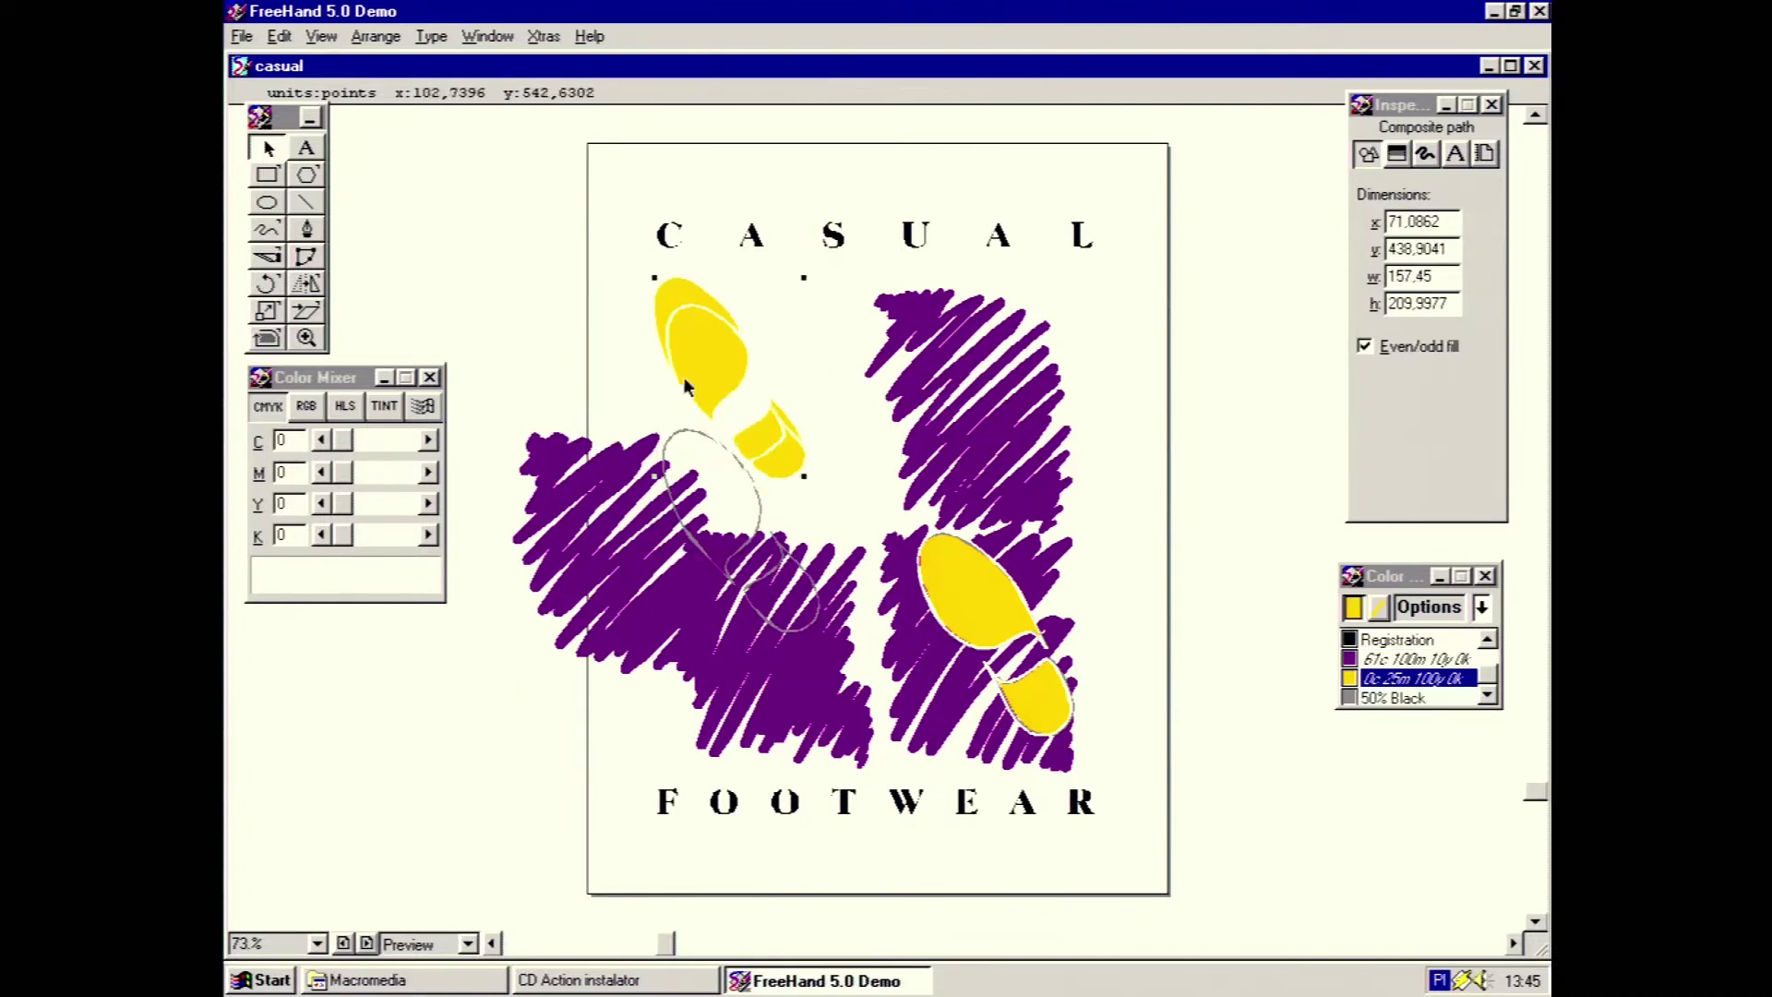
Try filling the upper-left footprint with white from the Color Mixer, then the yellow, purple and Registration colors from the Color List
click(360, 595)
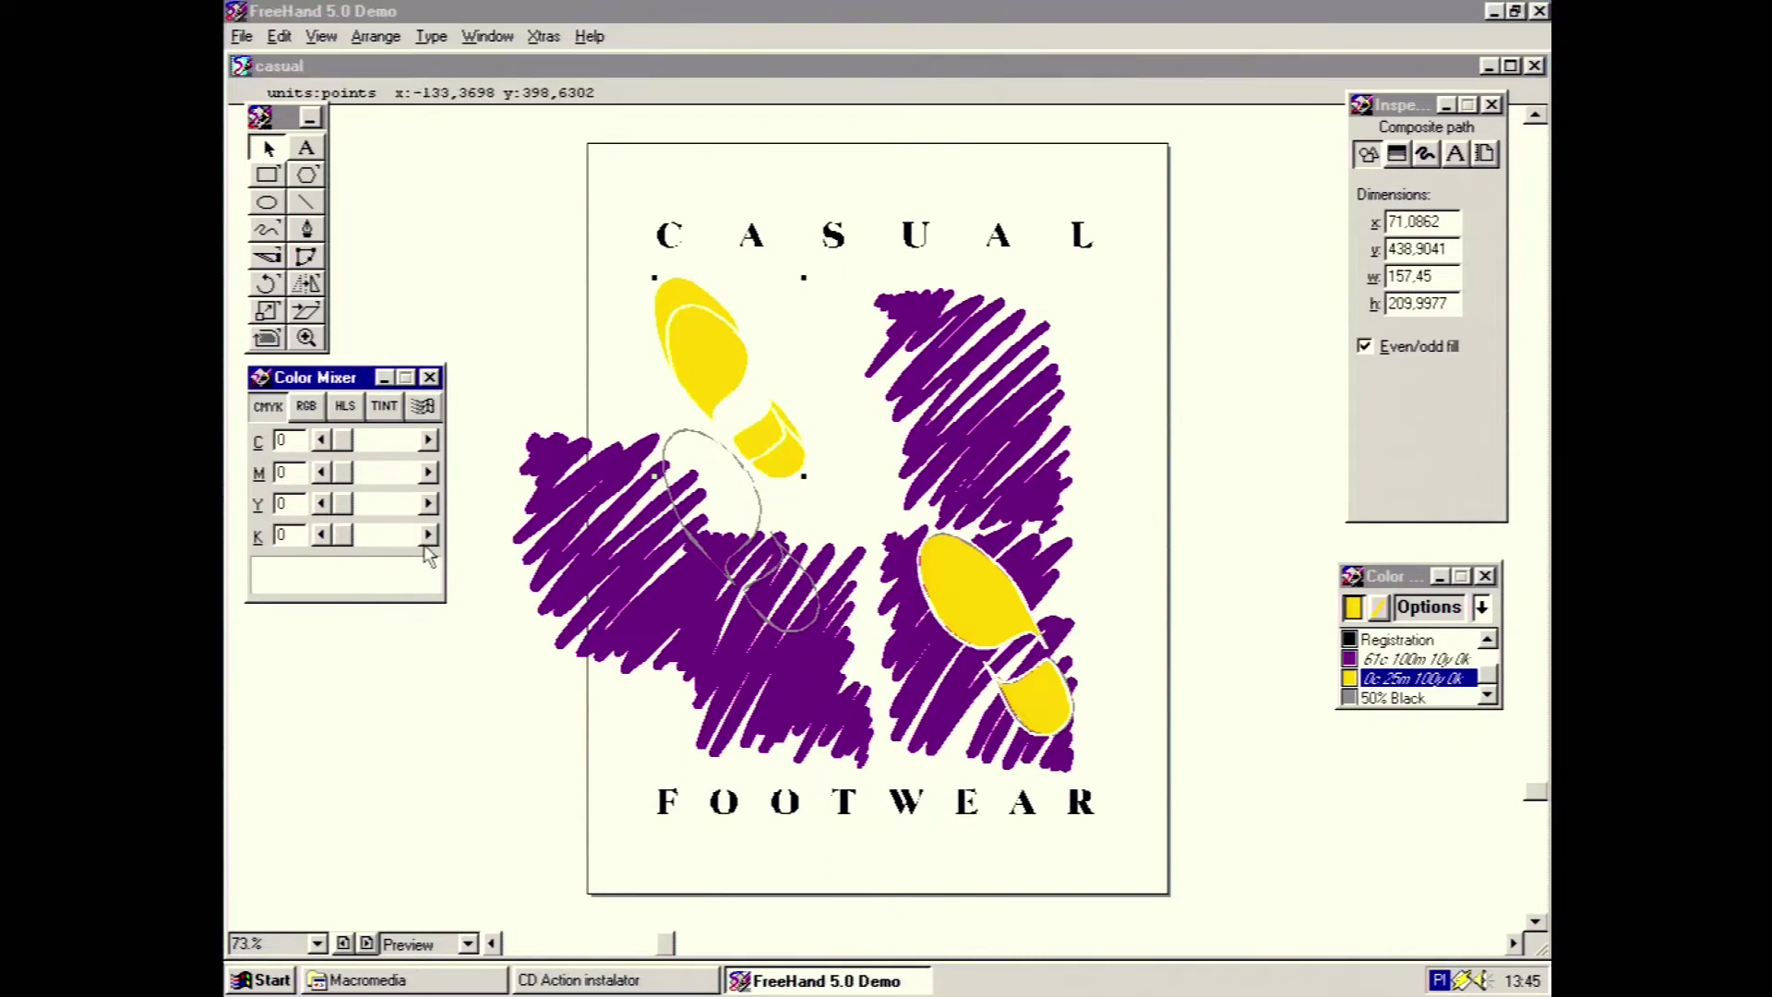
drag(402, 581, 721, 357)
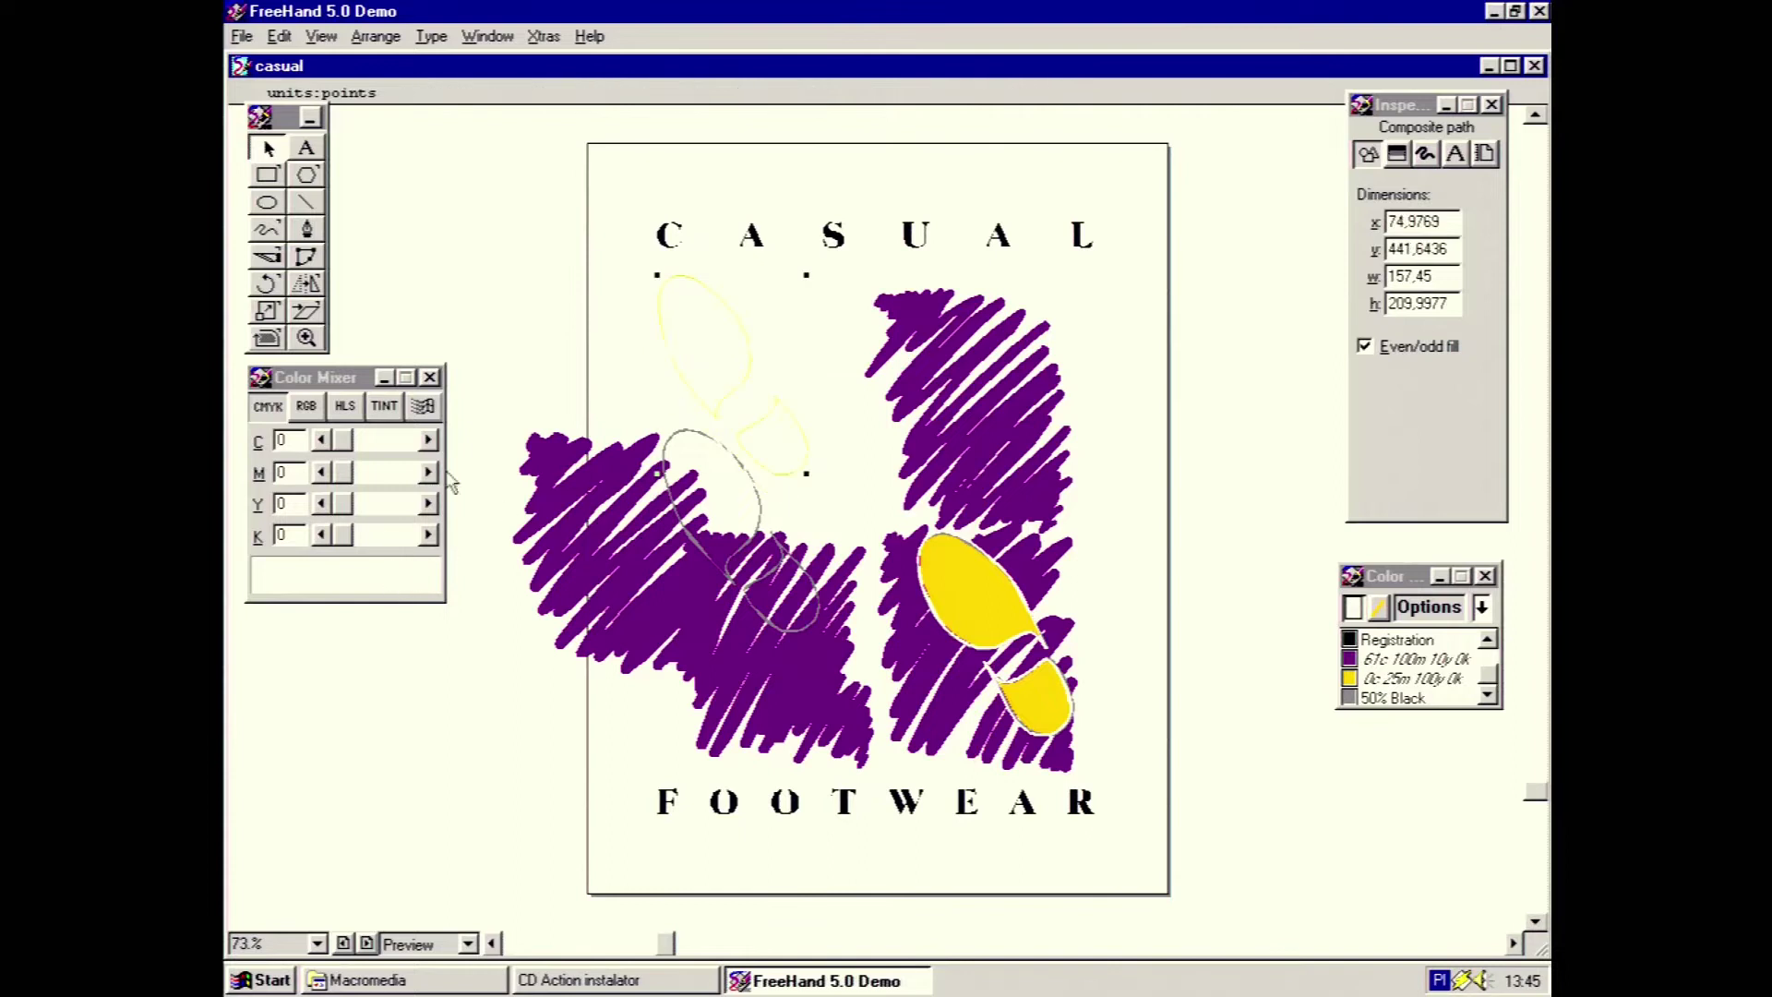
click(1399, 681)
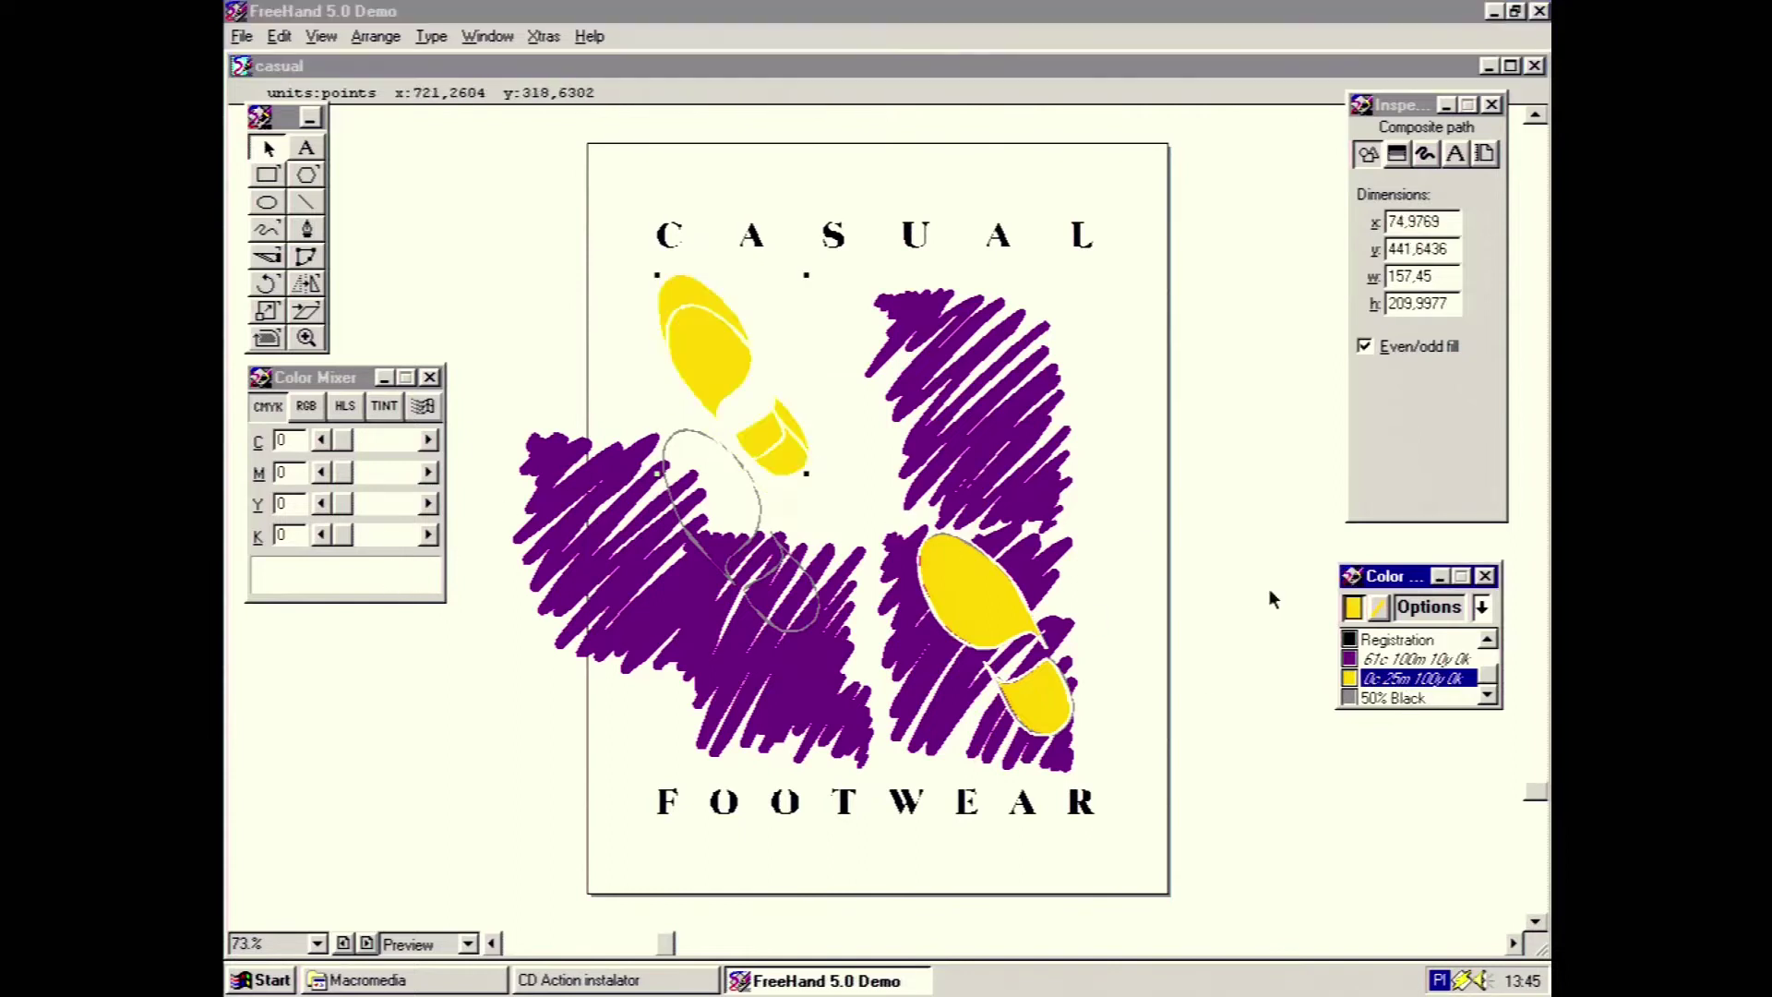
click(1405, 659)
click(1401, 640)
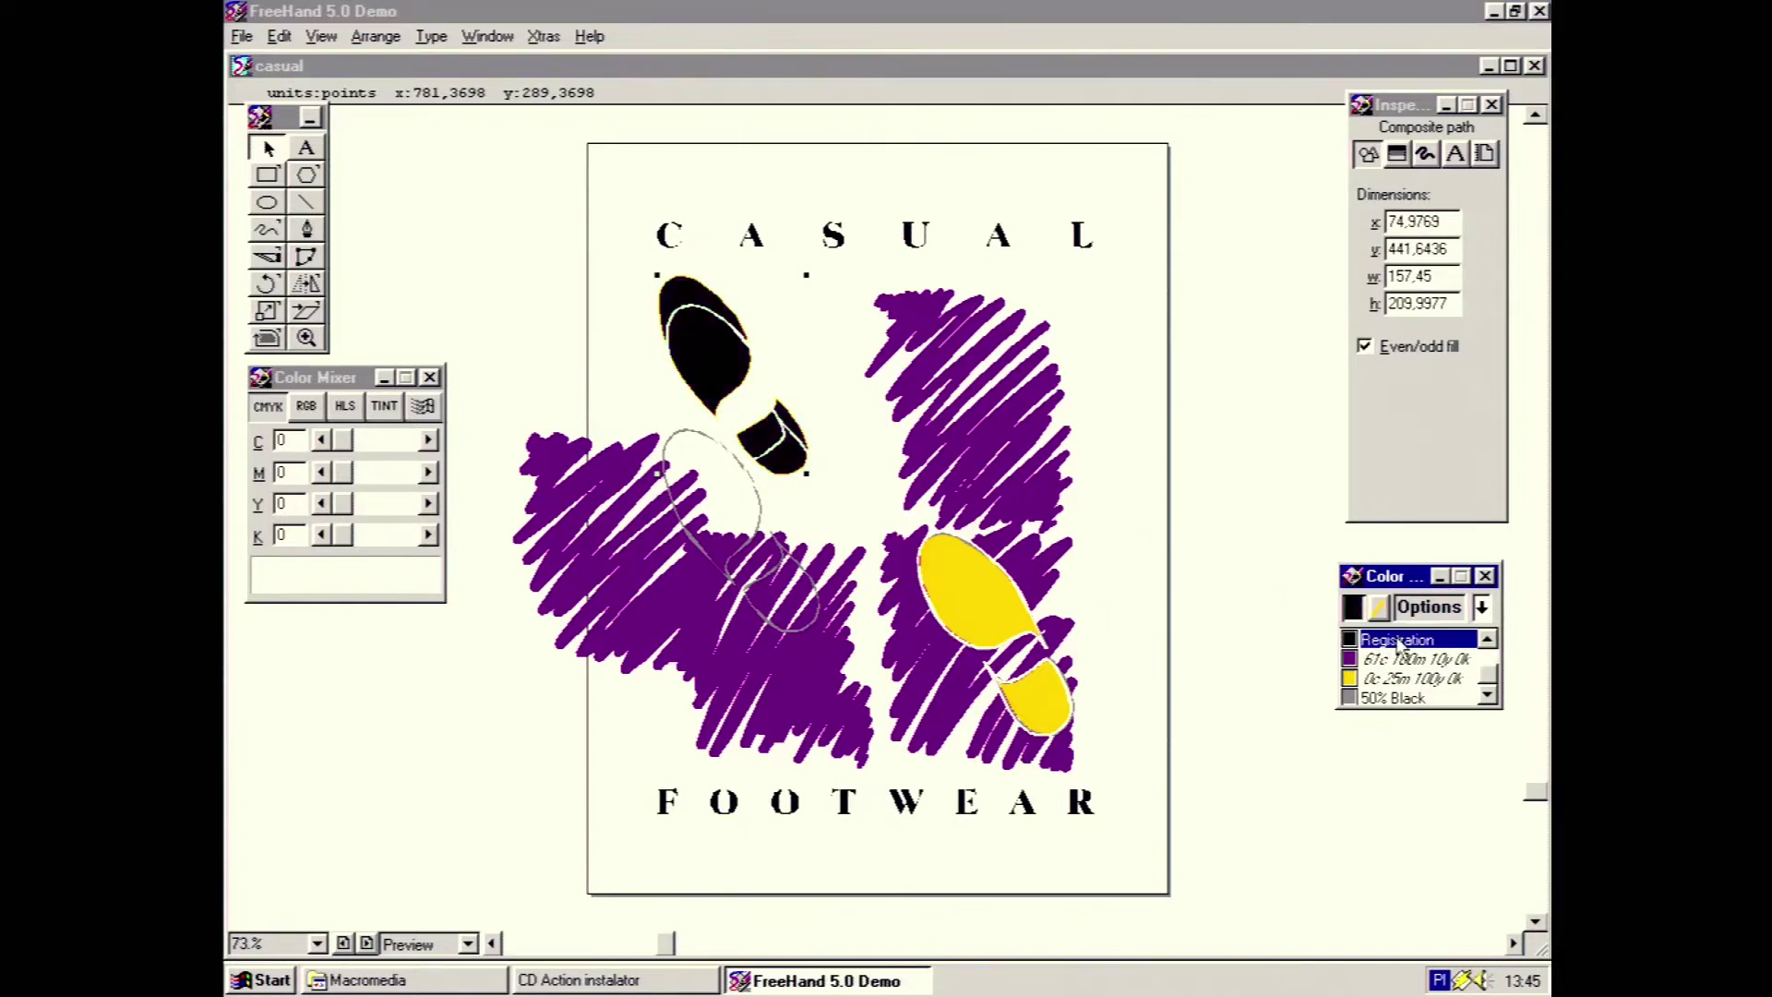
Deselect the footprint, choose 50% Black as the fill color, and undo back to the footprint's yellow fill
key(Tab)
click(1403, 699)
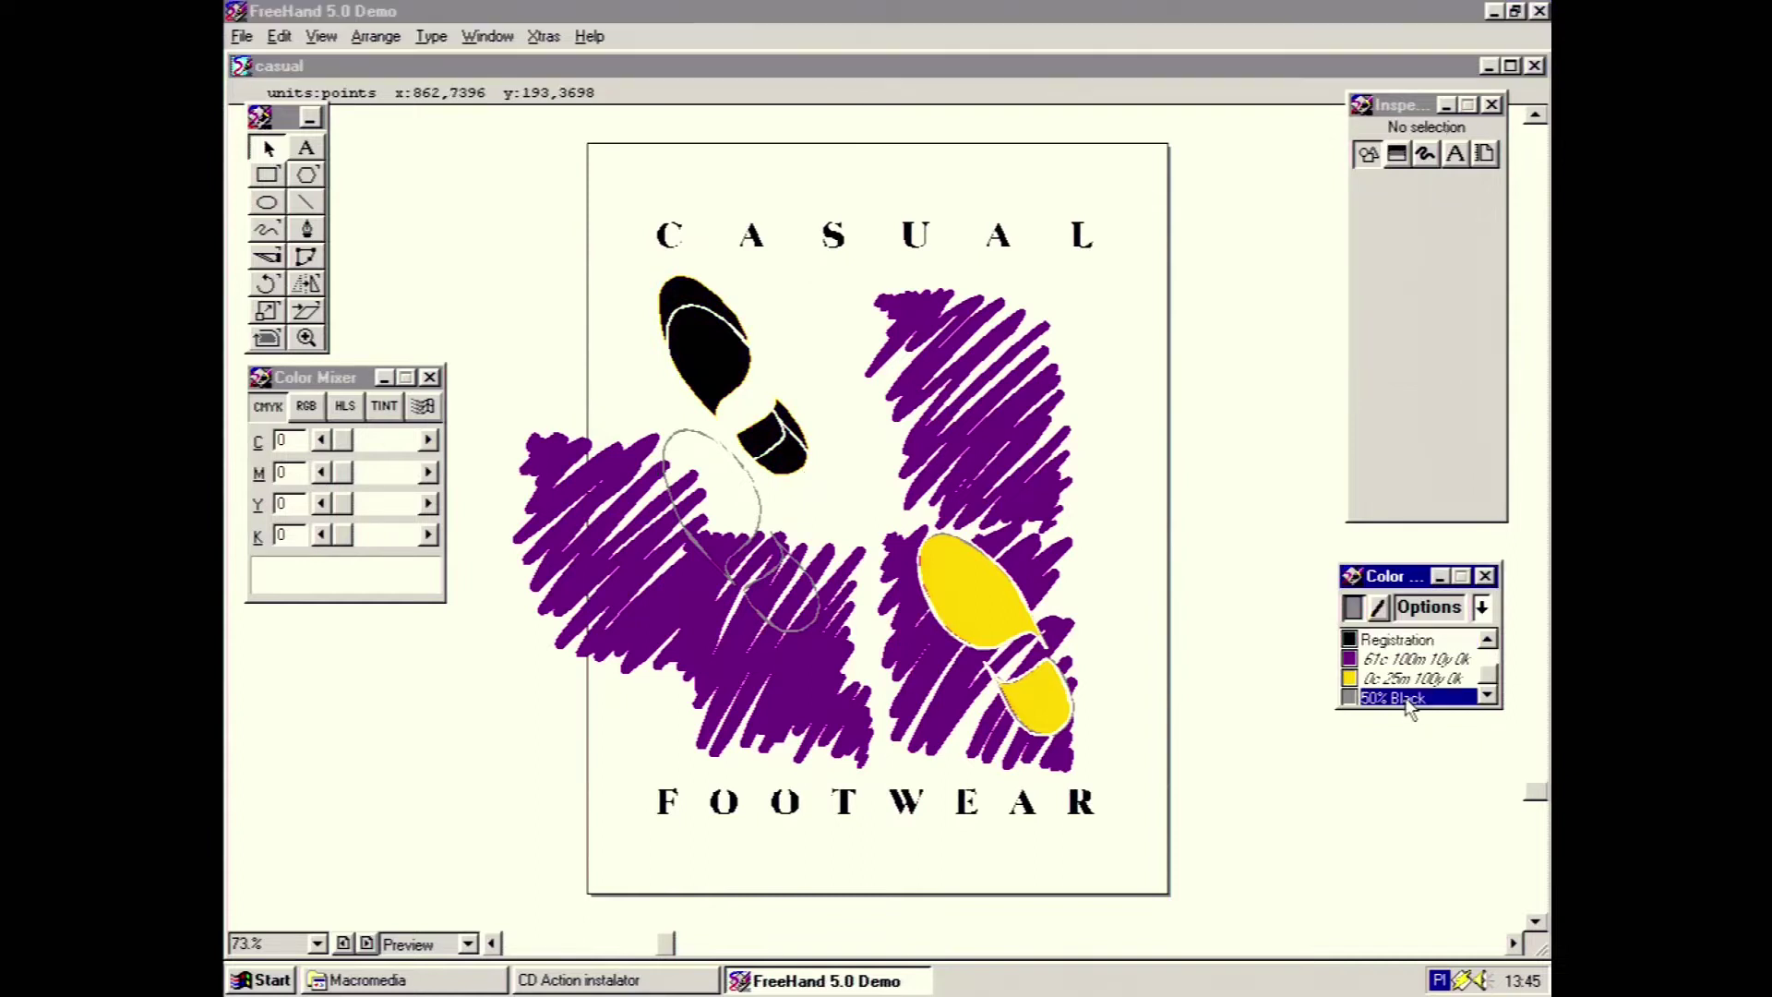
key(ctrl+z)
key(ctrl+z)
key(ctrl+z)
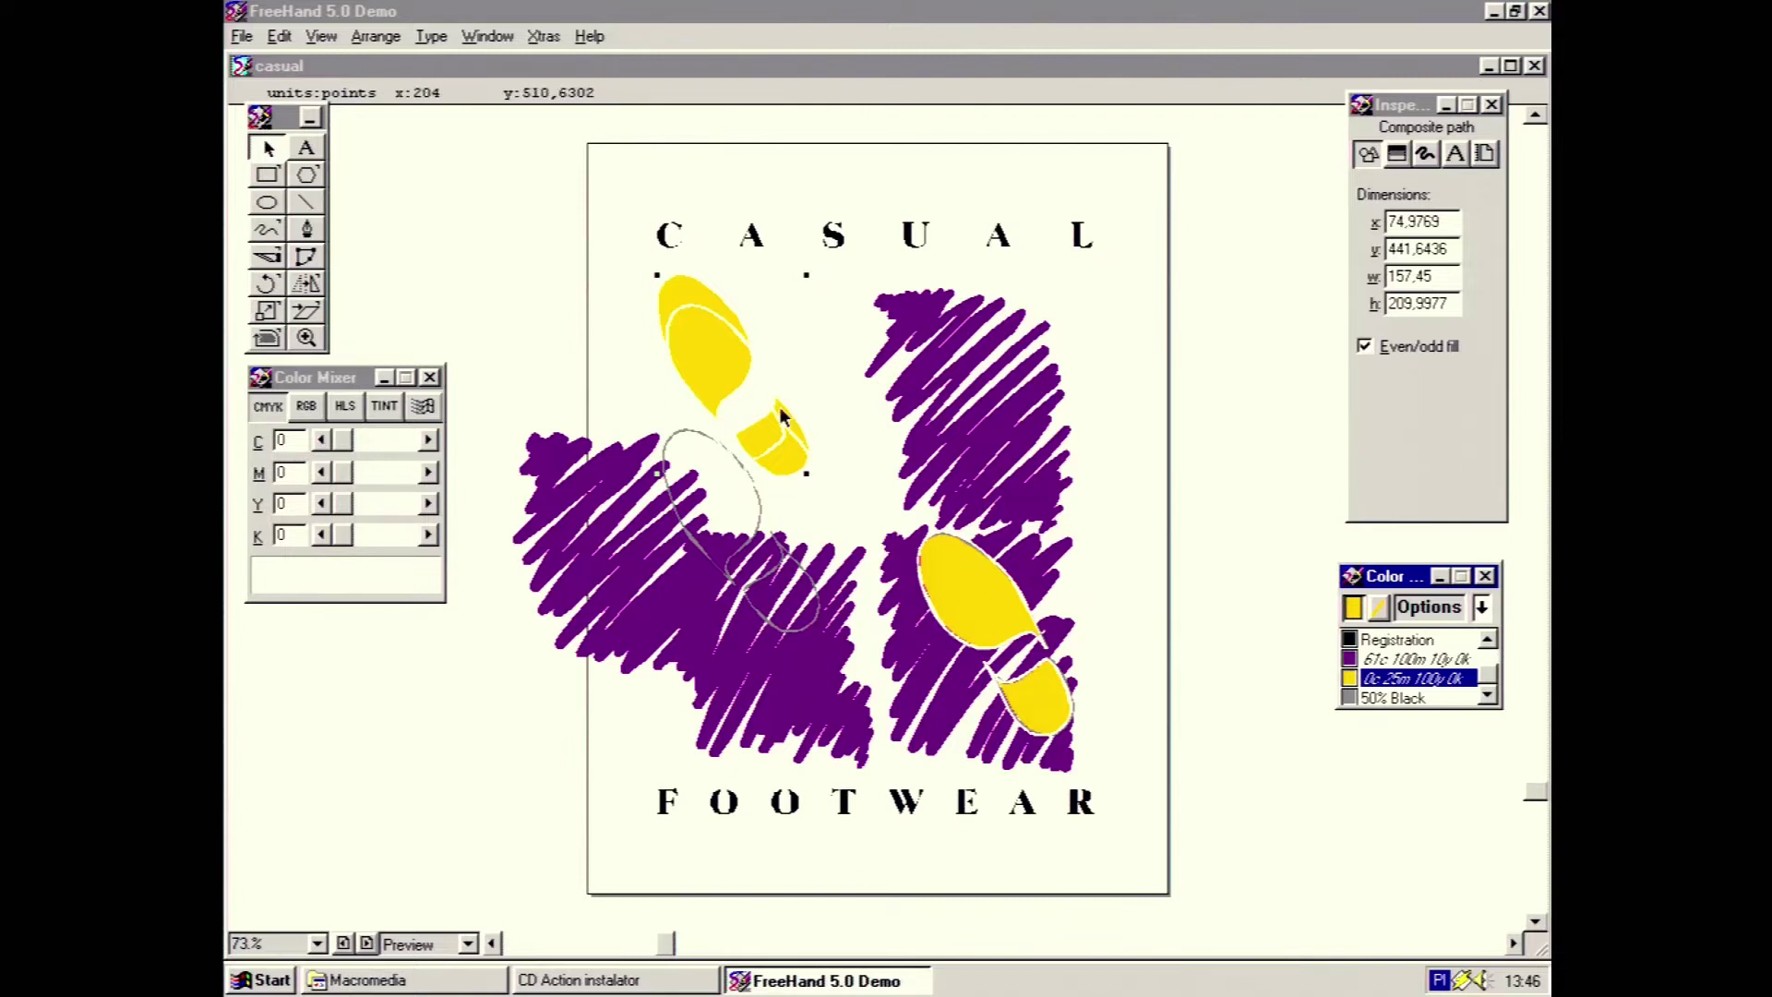
Mix a green of 100 cyan and 100 yellow with the system color picker and fill the upper-left footprint with it
click(430, 414)
click(834, 466)
click(854, 631)
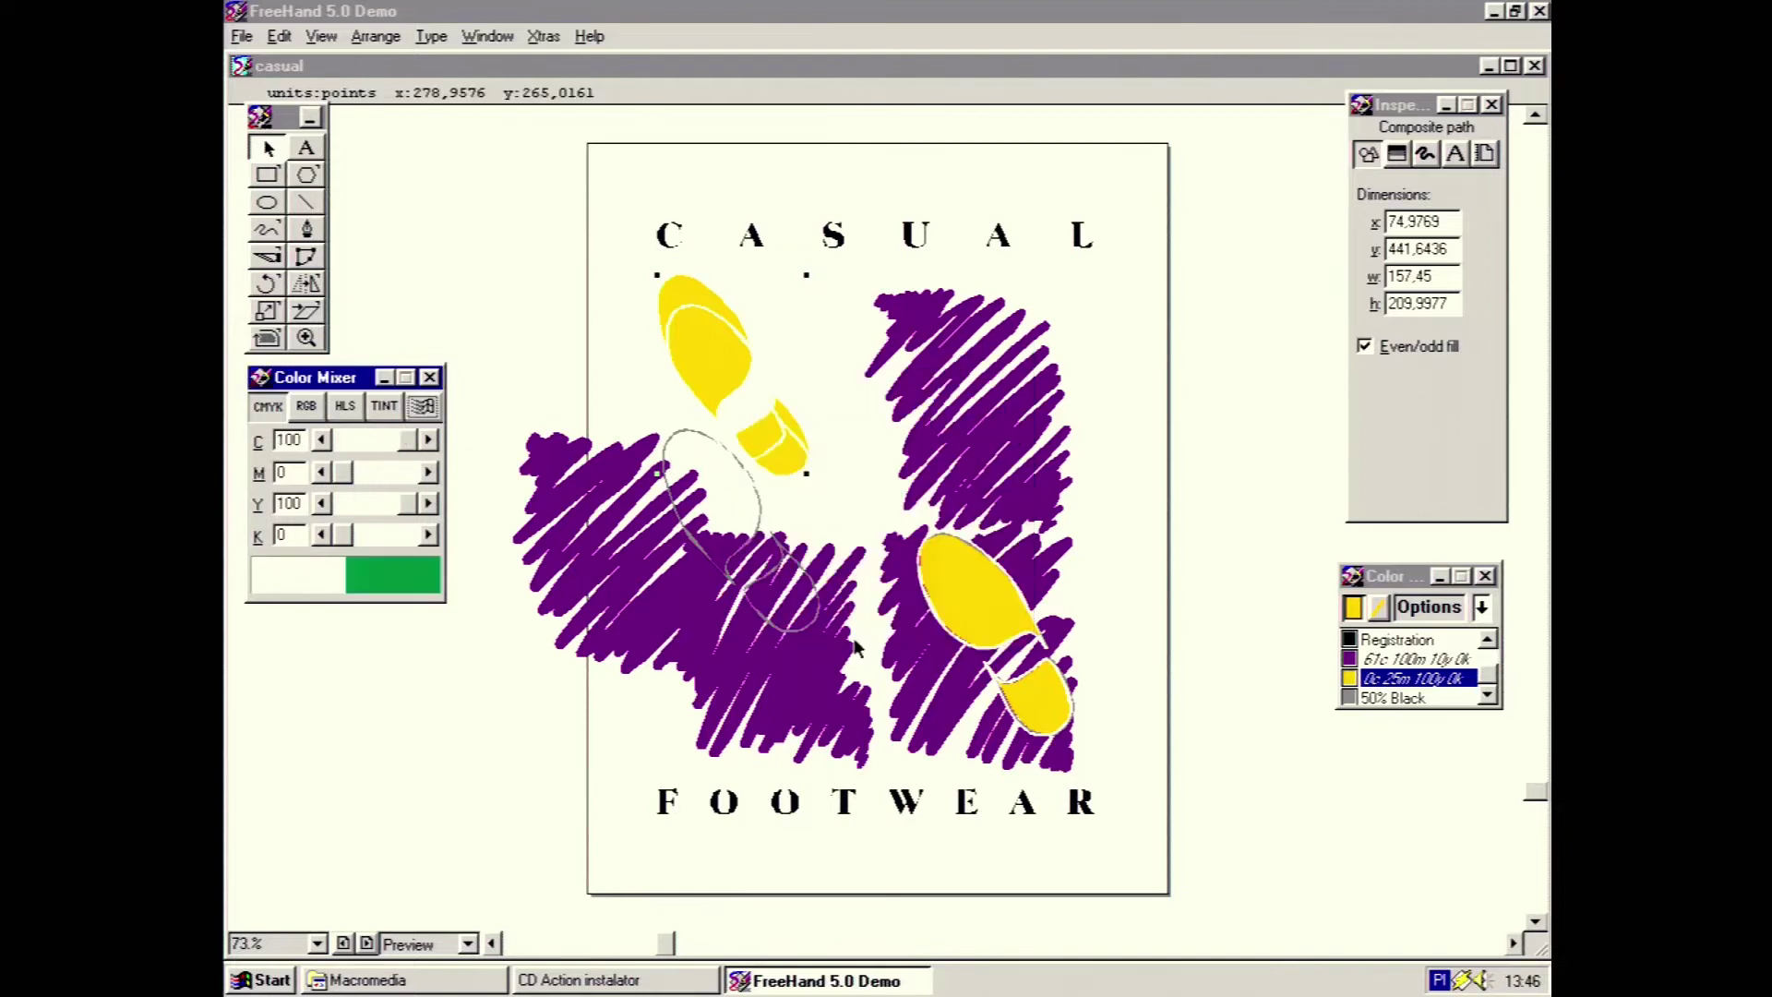
drag(423, 581, 725, 351)
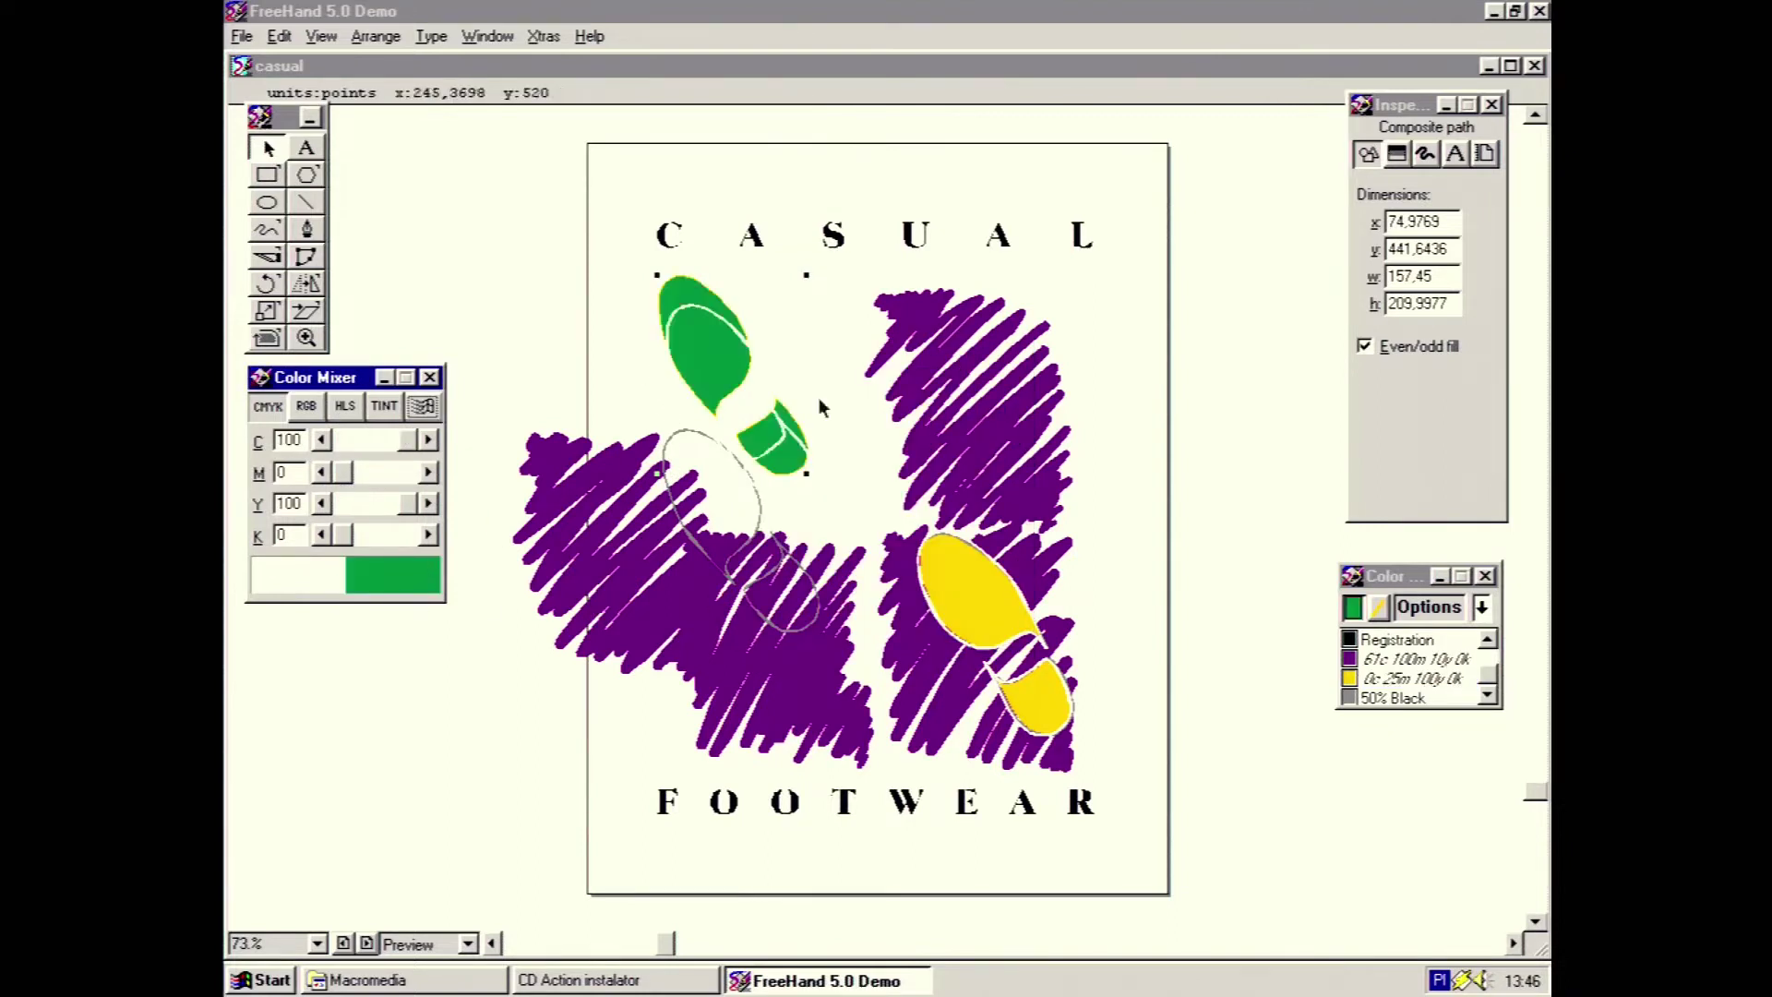
click(1491, 673)
mouse_move(1493, 672)
mouse_down()
mouse_move(1495, 655)
mouse_move(1495, 713)
mouse_move(1495, 657)
mouse_up()
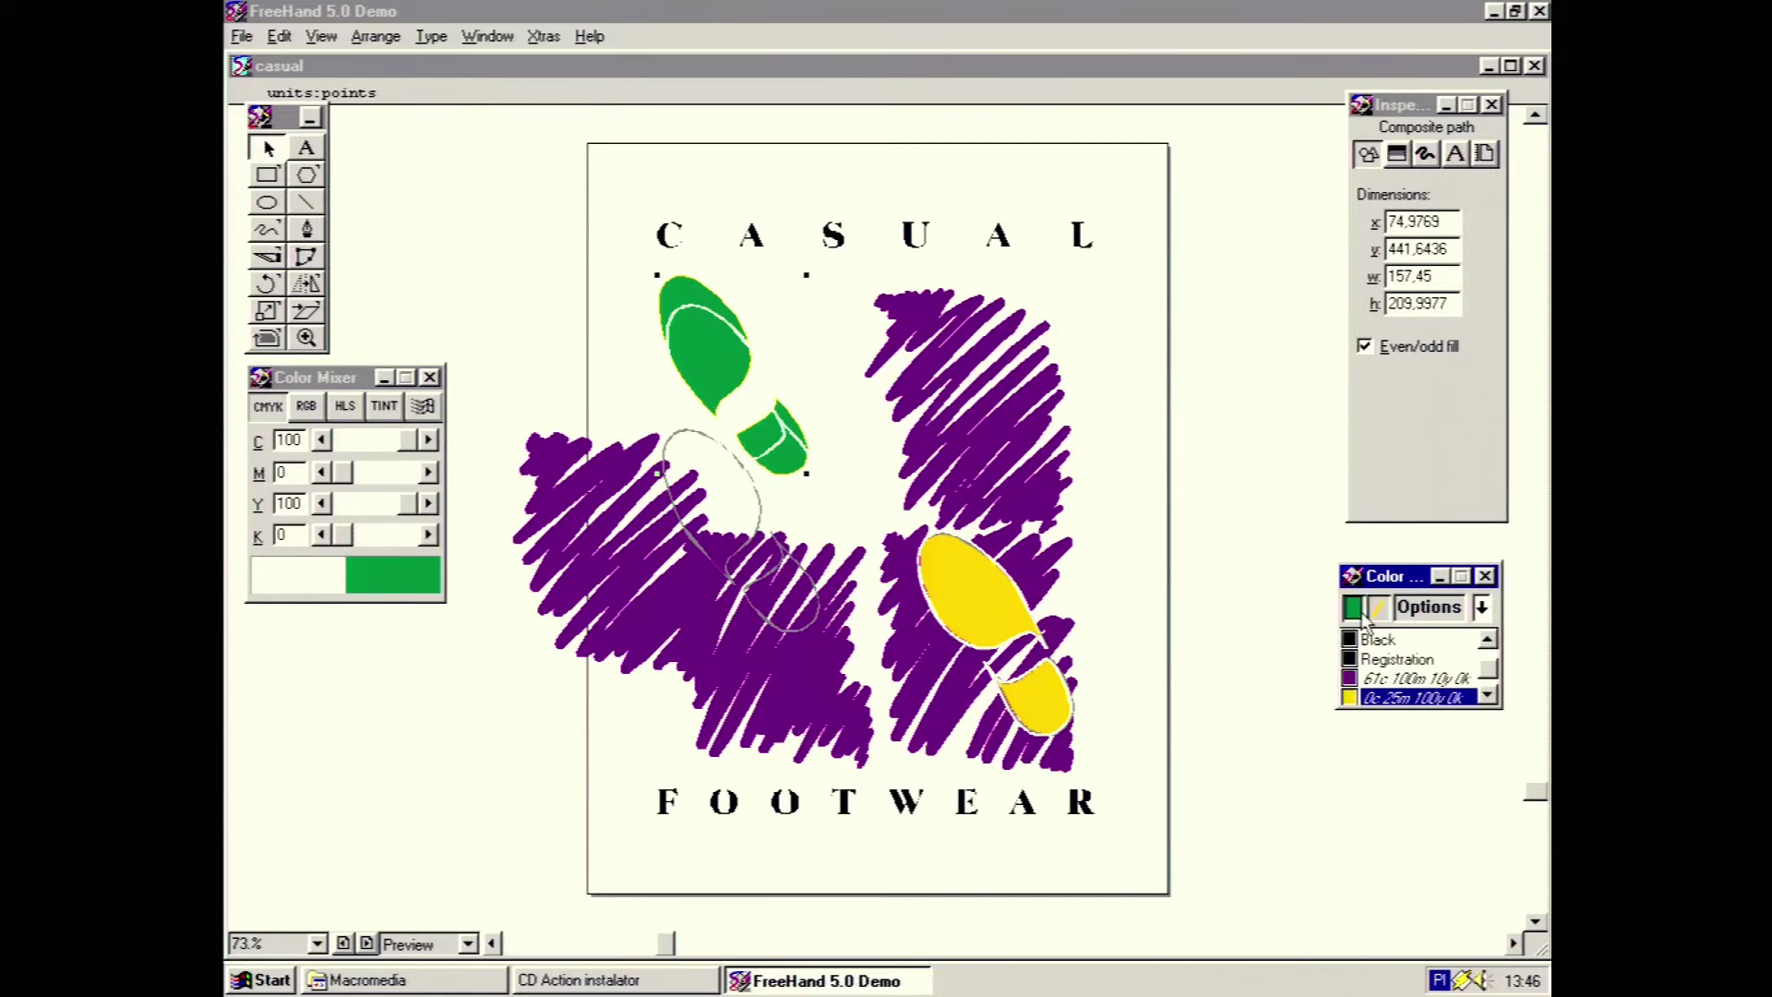
Move the displaced purple scribble from the page's left edge up and right, behind the green footprint
click(1488, 699)
drag(1489, 675, 1493, 653)
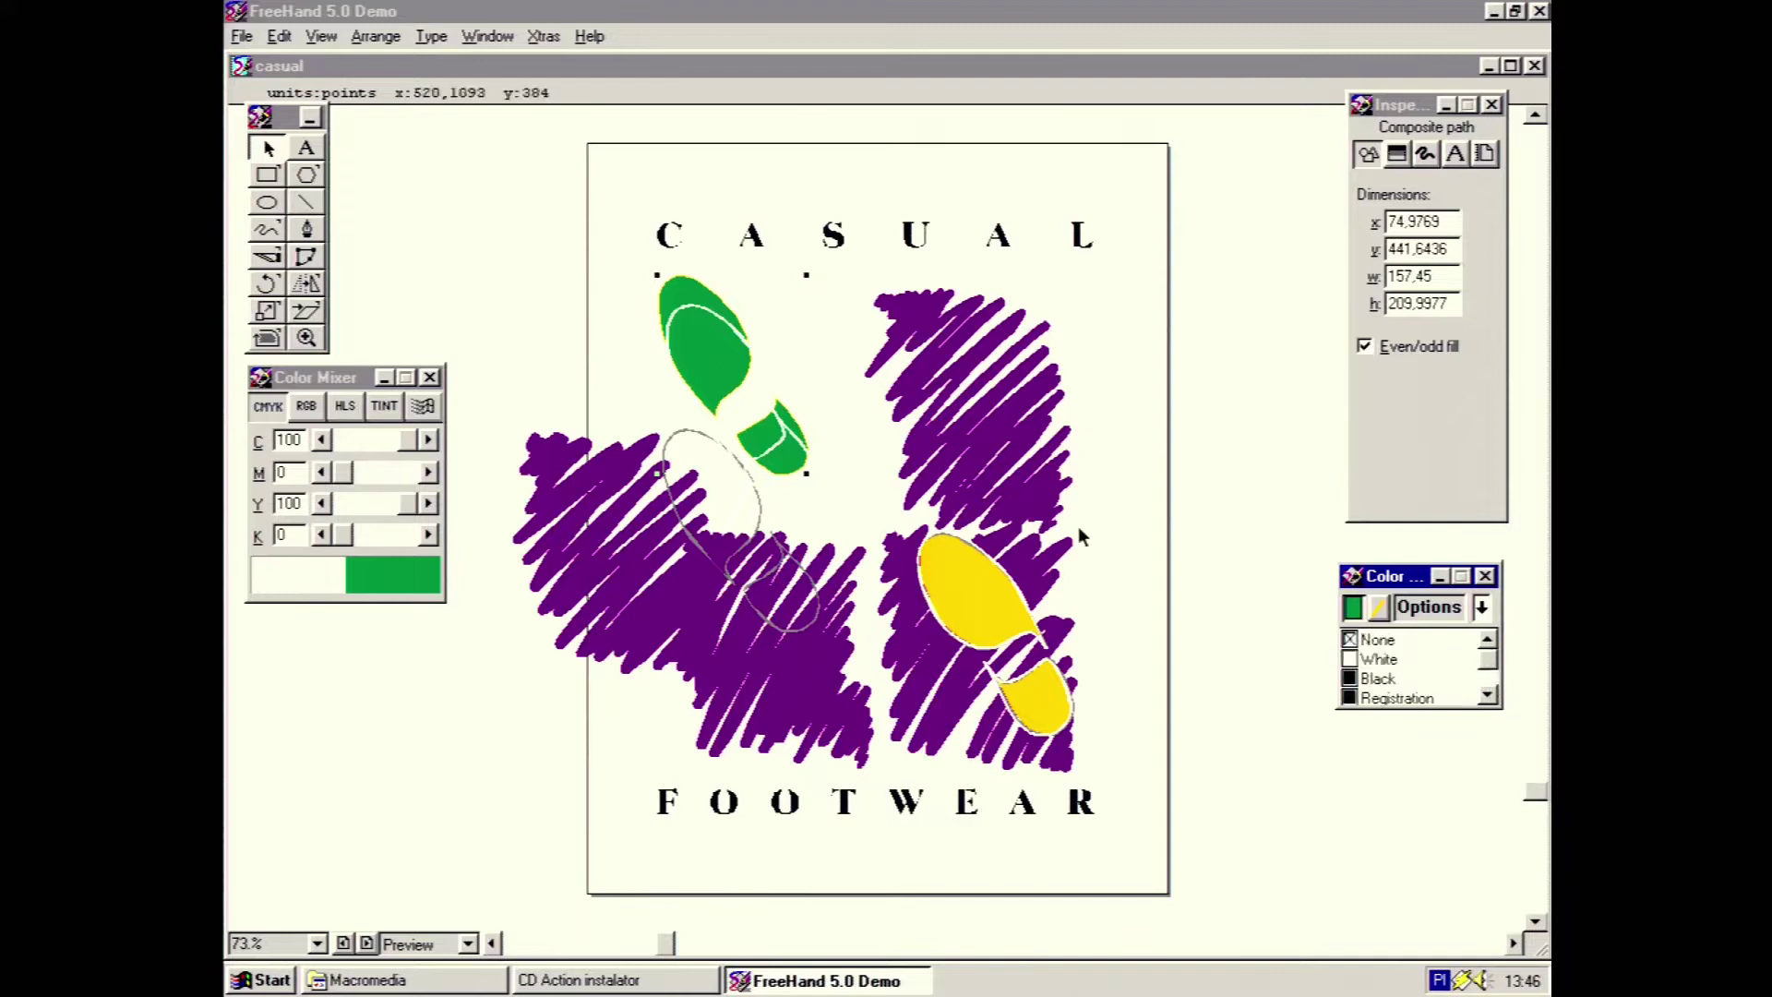
drag(624, 548, 850, 461)
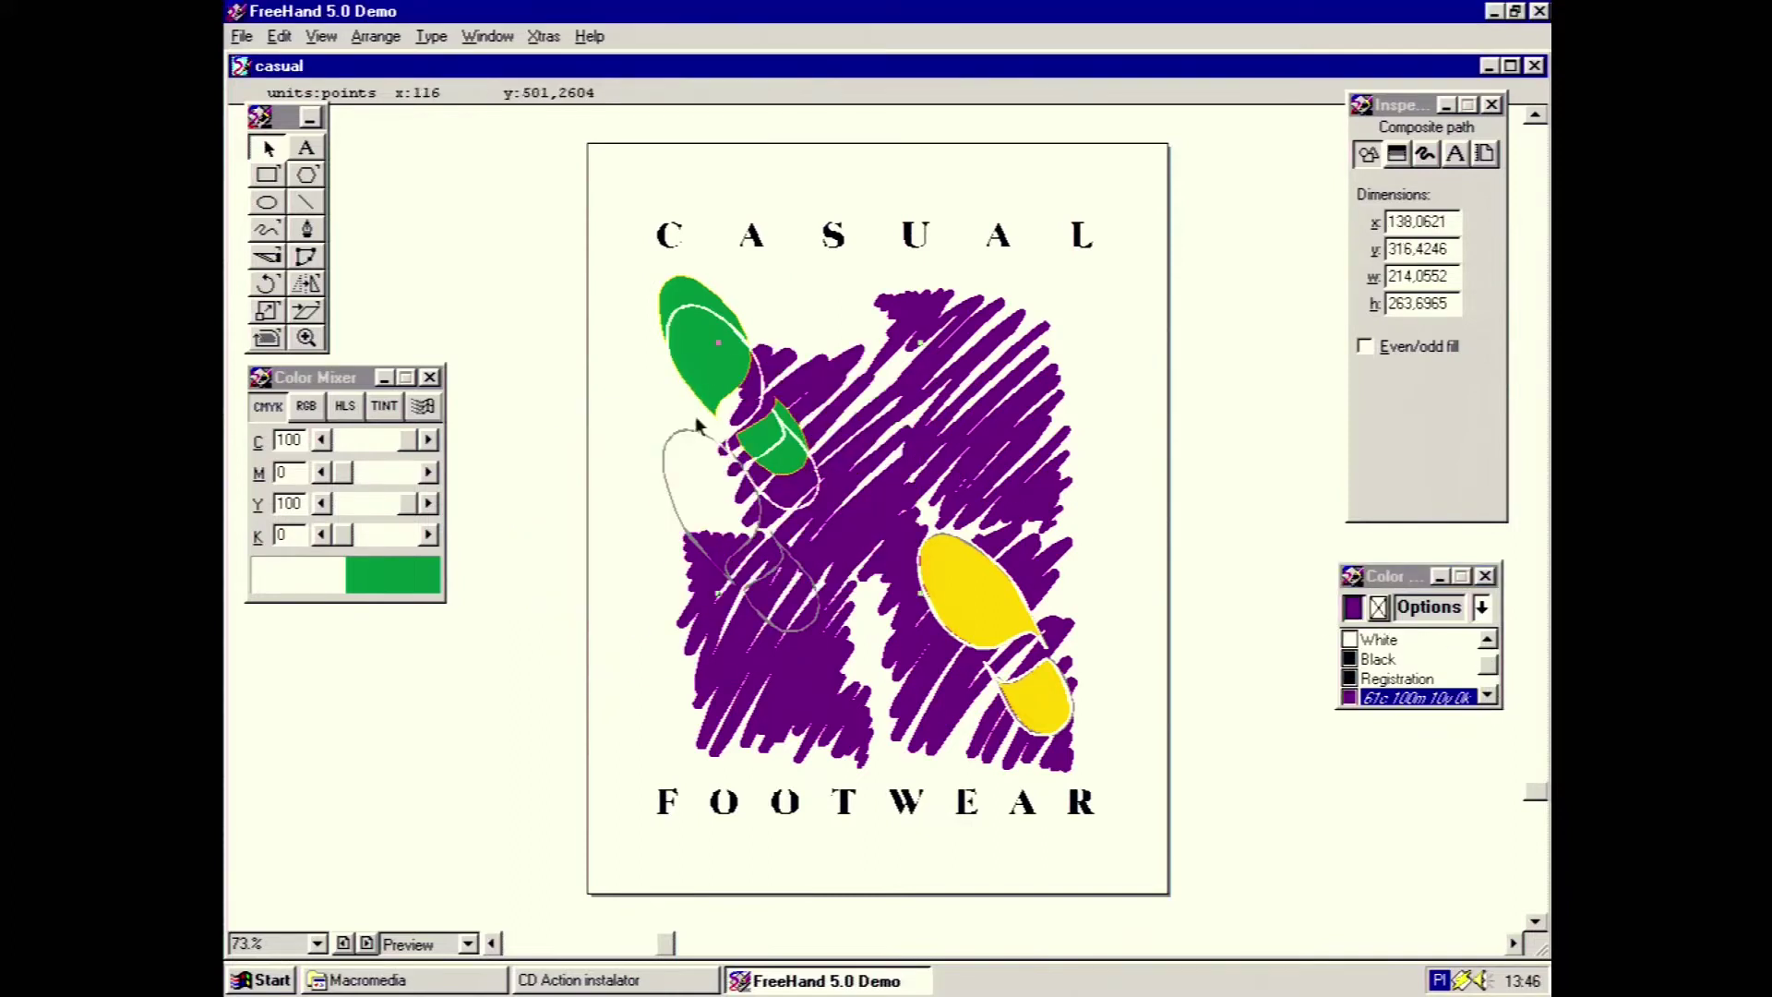
Draw three overlapping yellow hexagons of different sizes along the upper part of the page's left edge
click(311, 178)
mouse_move(593, 277)
mouse_down()
mouse_move(433, 305)
mouse_move(684, 323)
mouse_move(674, 295)
mouse_move(627, 274)
mouse_up()
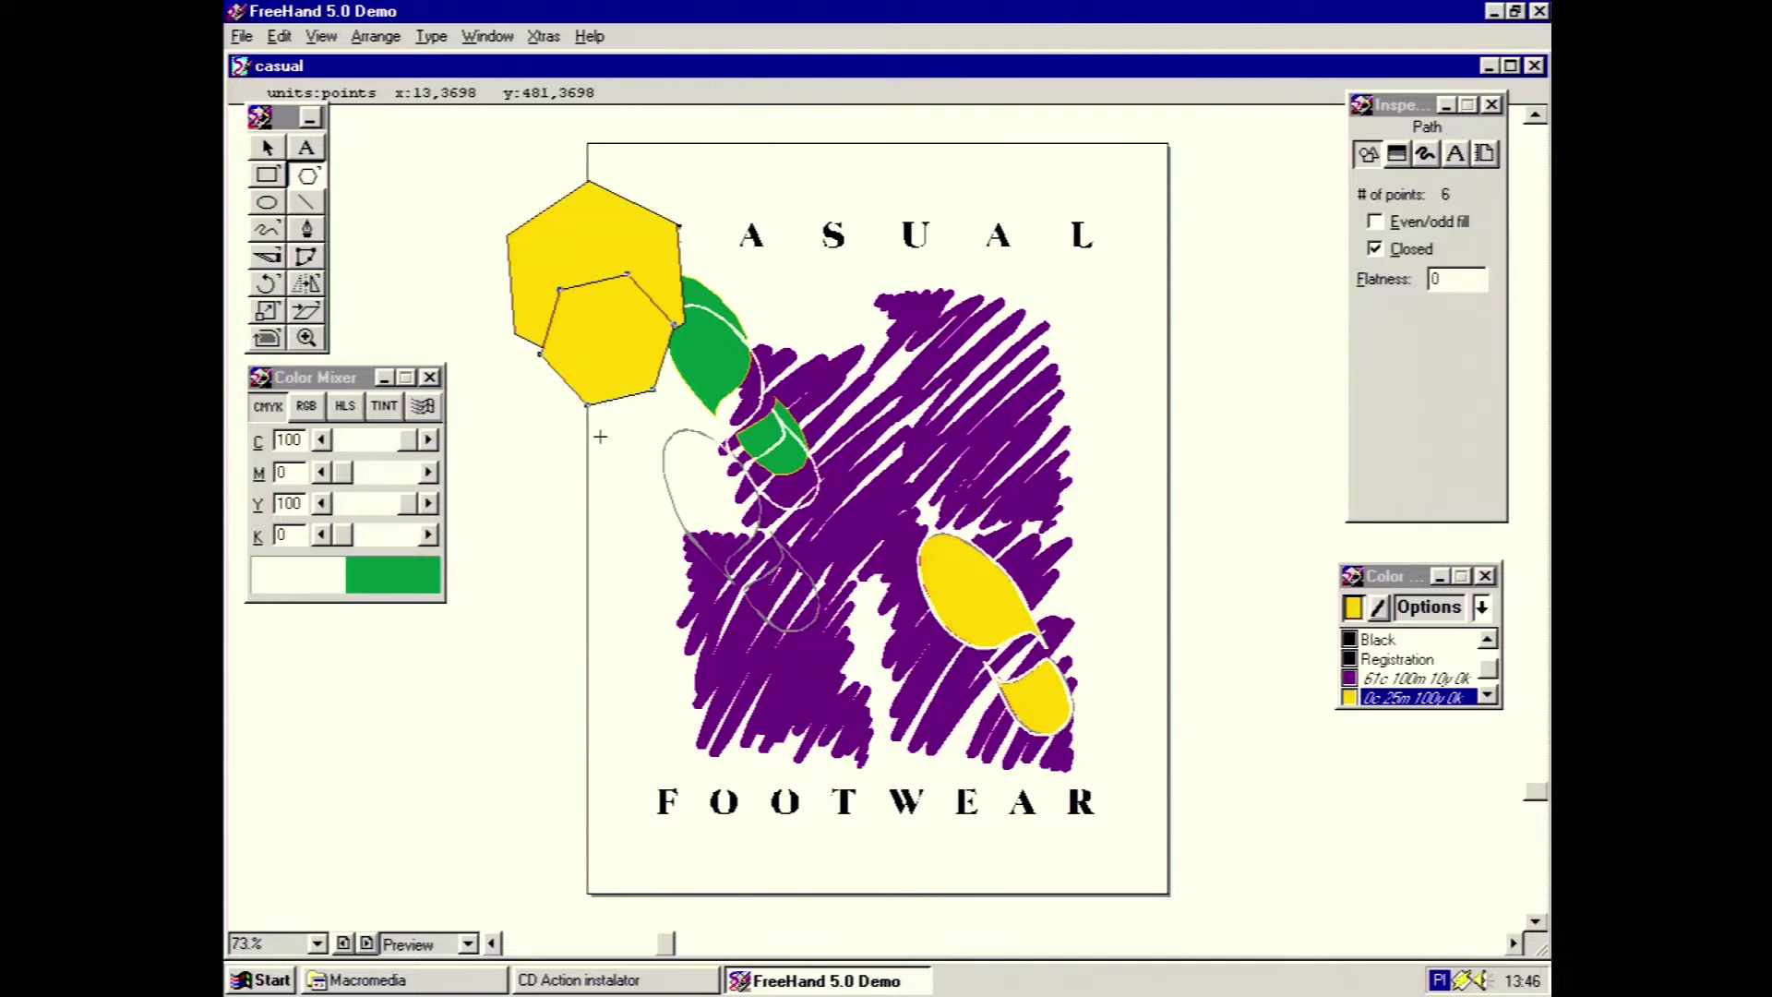
drag(597, 480, 726, 447)
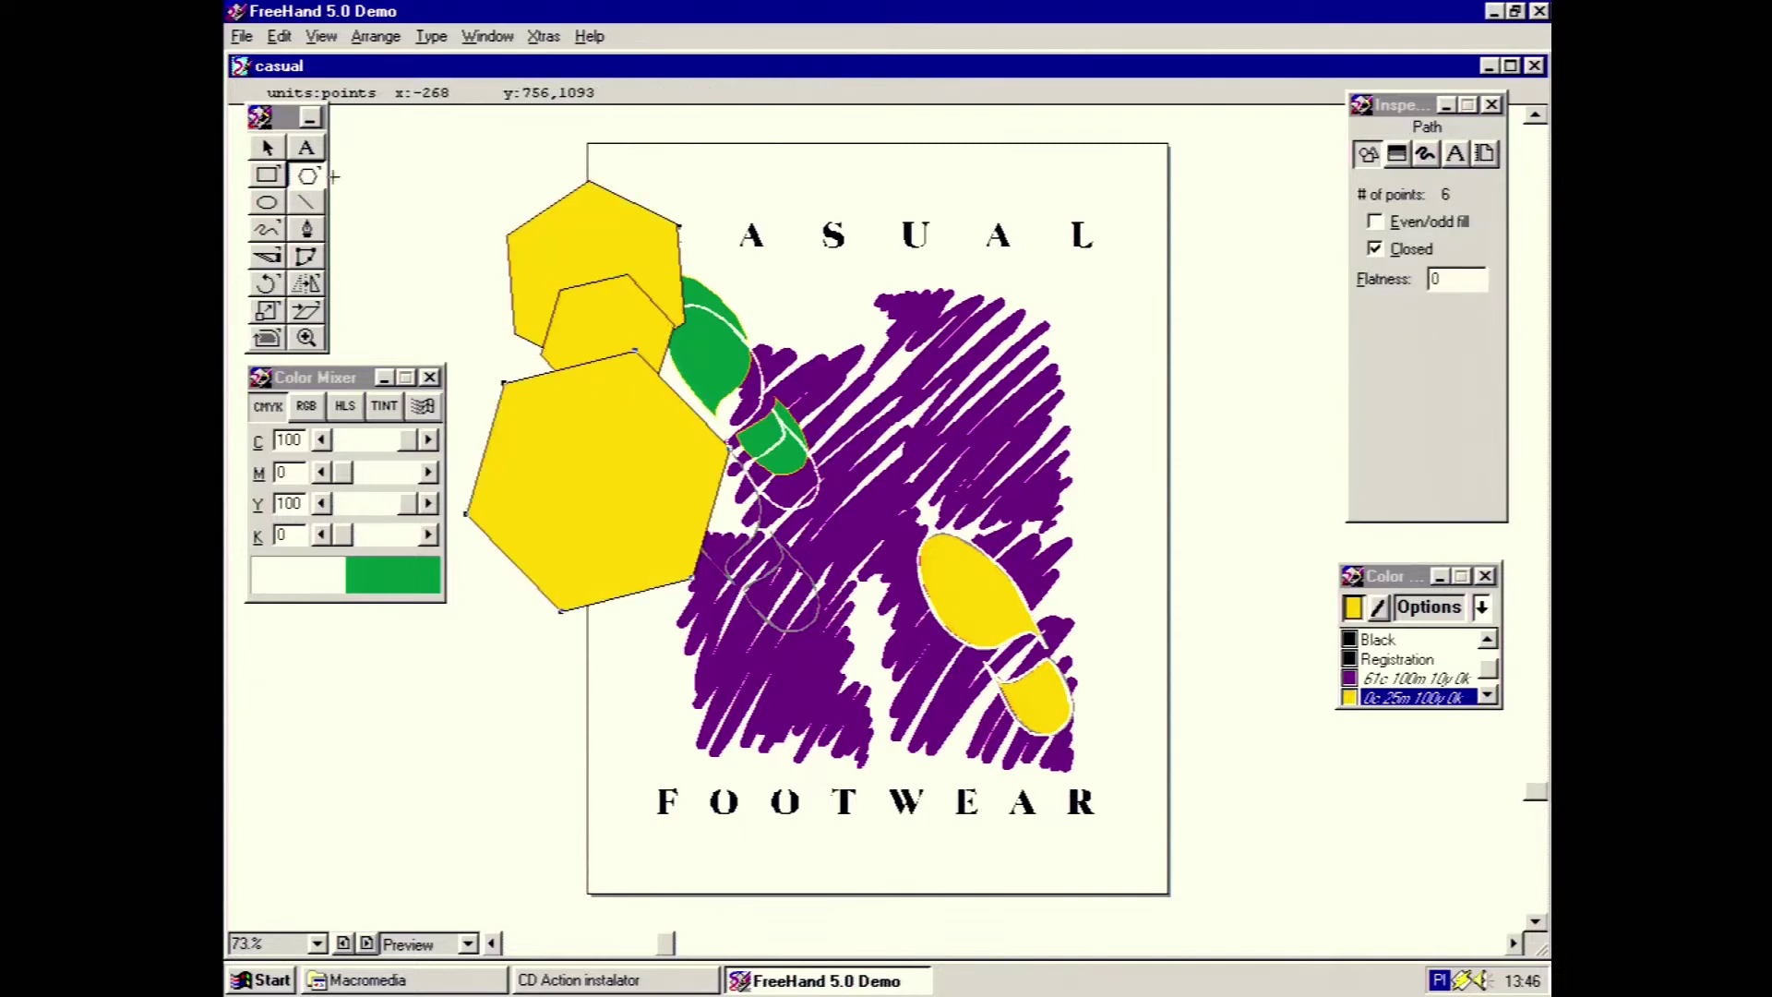
double_click(307, 178)
Draw an ellipse about 96 by 116 points over the upper purple scribble and rotate it toward the page's right edge
click(266, 202)
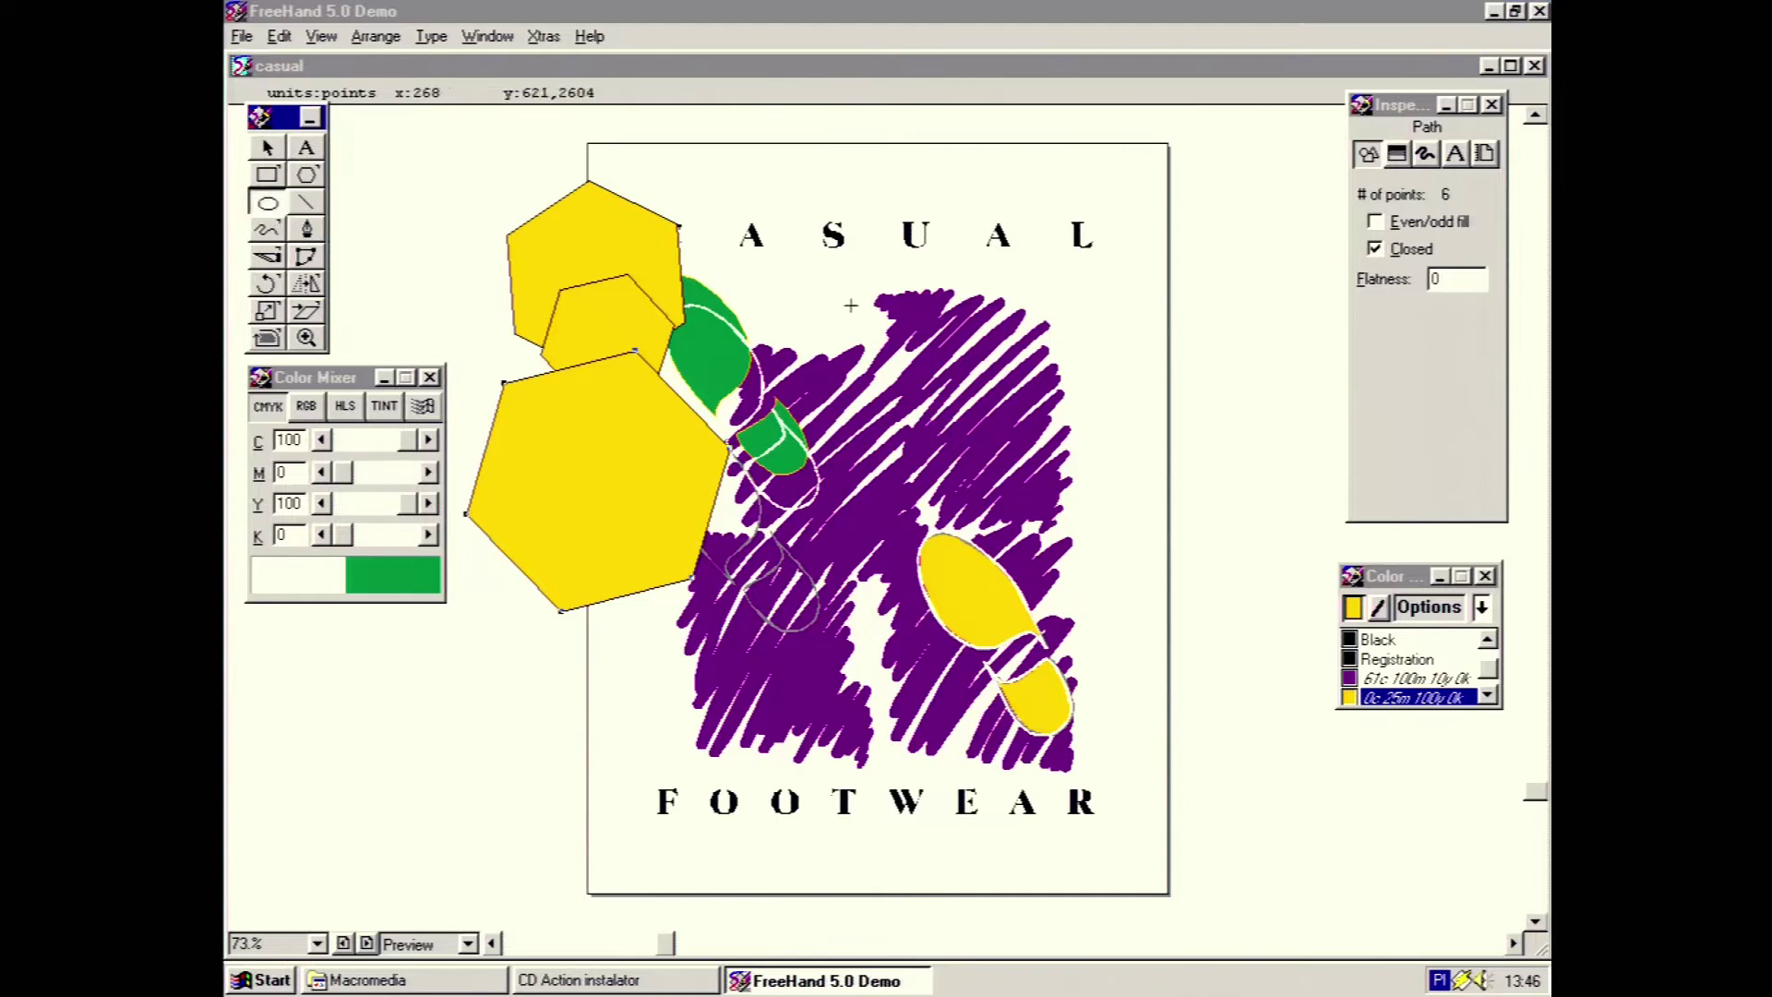
drag(850, 305, 940, 415)
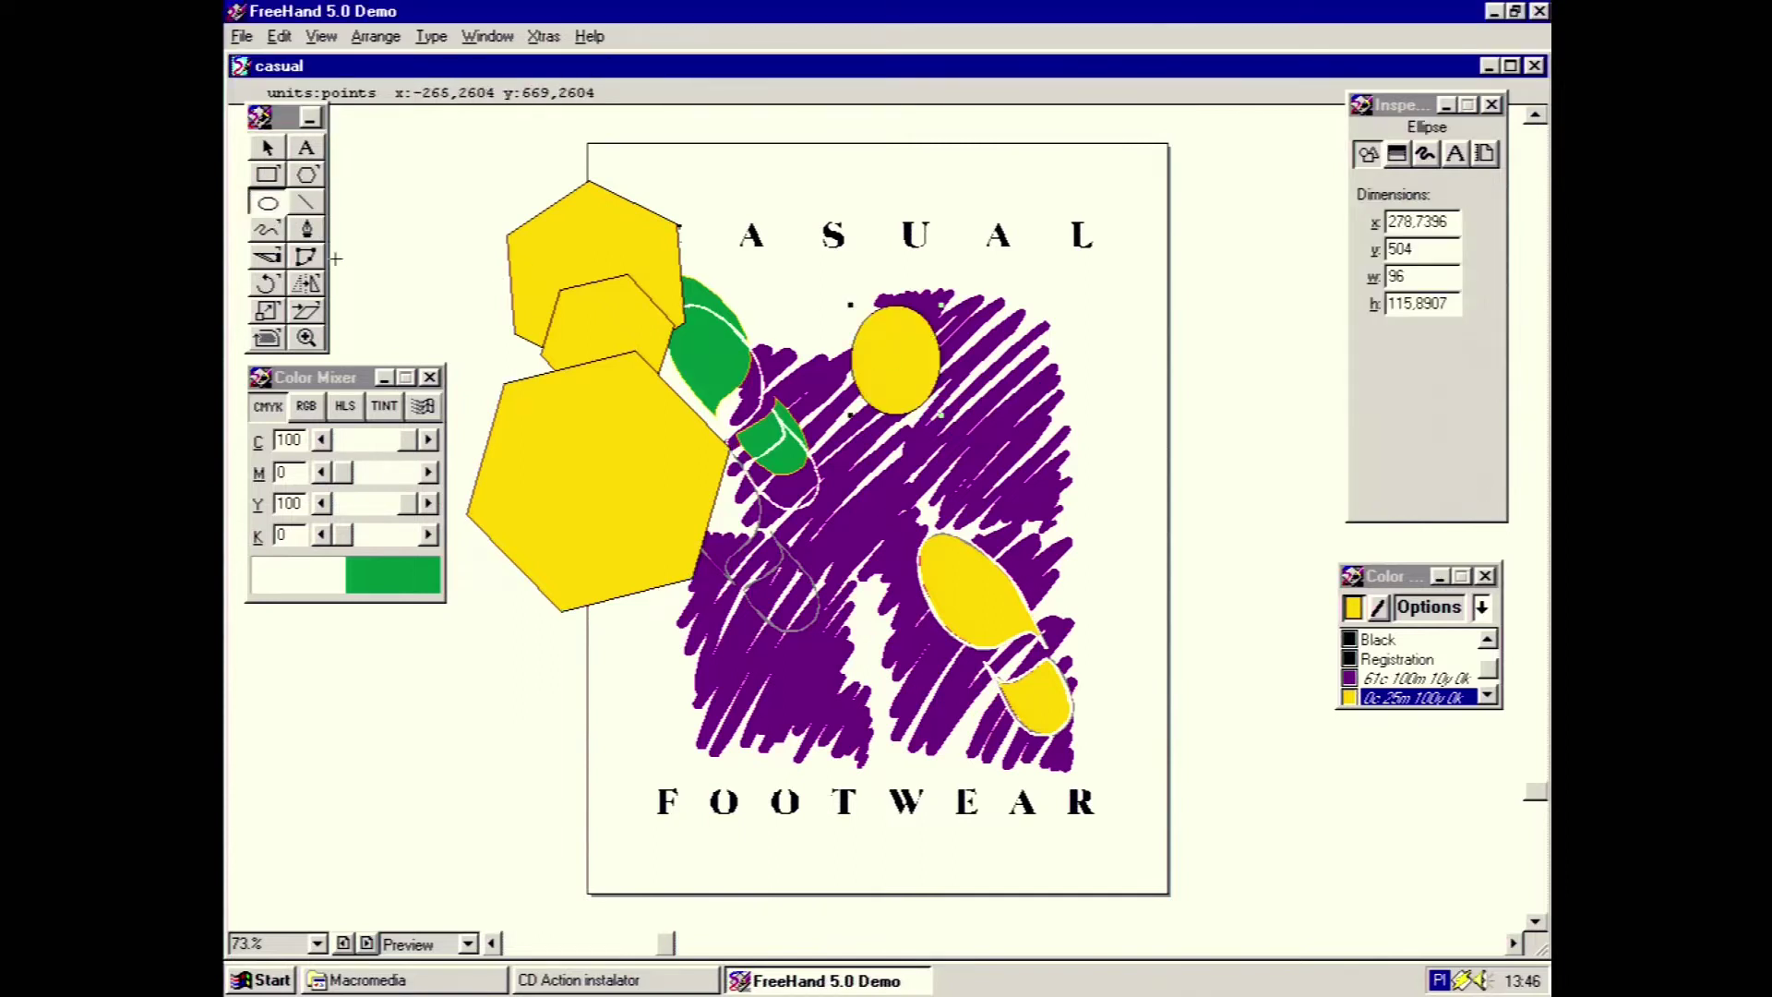
click(267, 284)
drag(913, 387, 433, 503)
drag(800, 413, 800, 413)
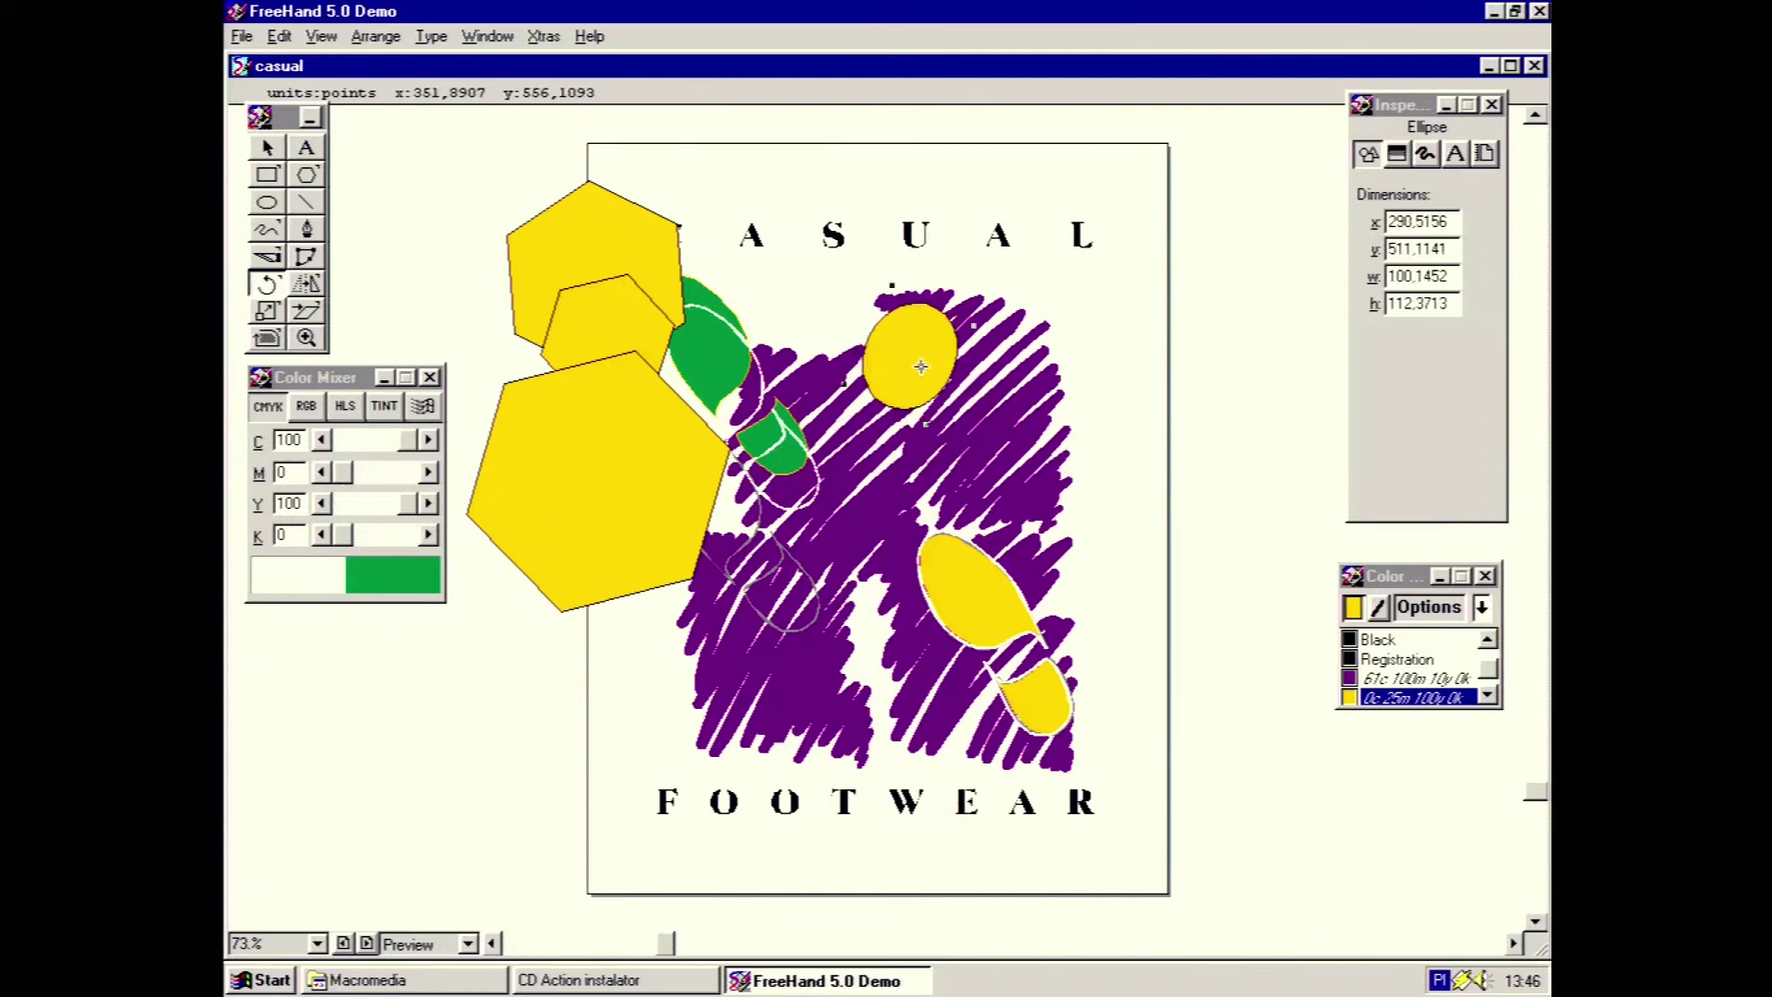
drag(958, 418, 994, 596)
Reflect the yellow footprint near the page's lower-right corner across a slanted axis
click(314, 282)
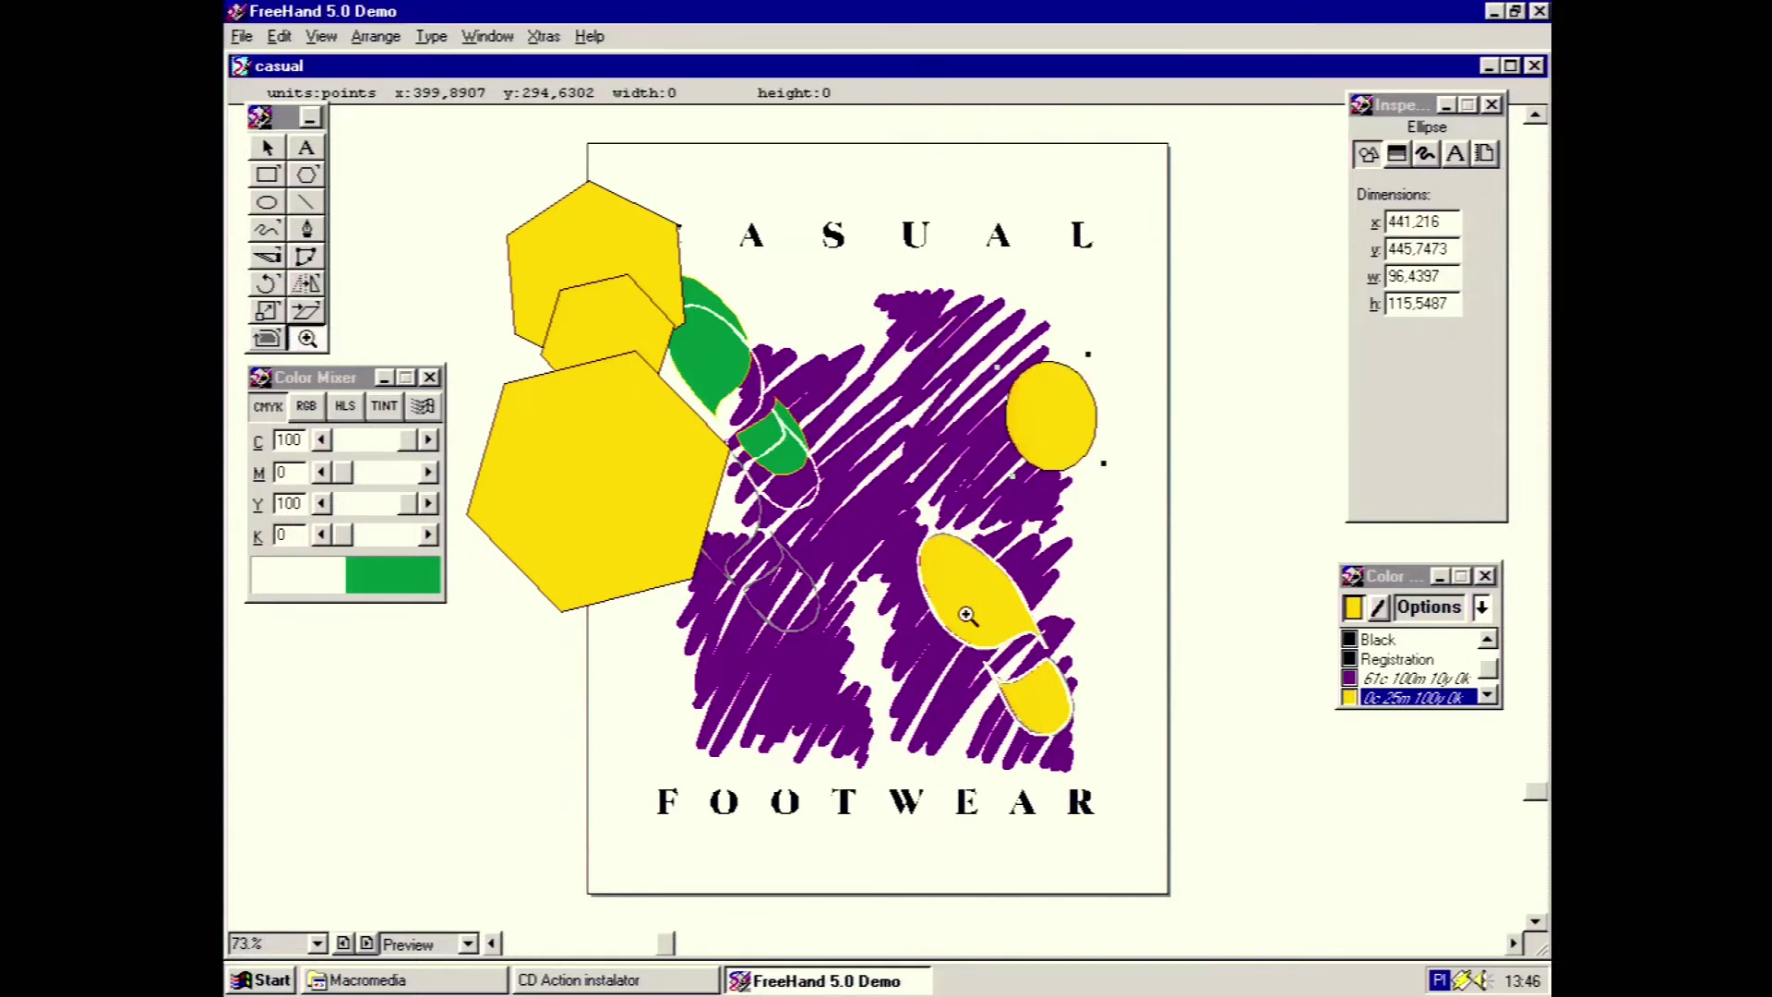
ctrl+click(965, 612)
click(268, 148)
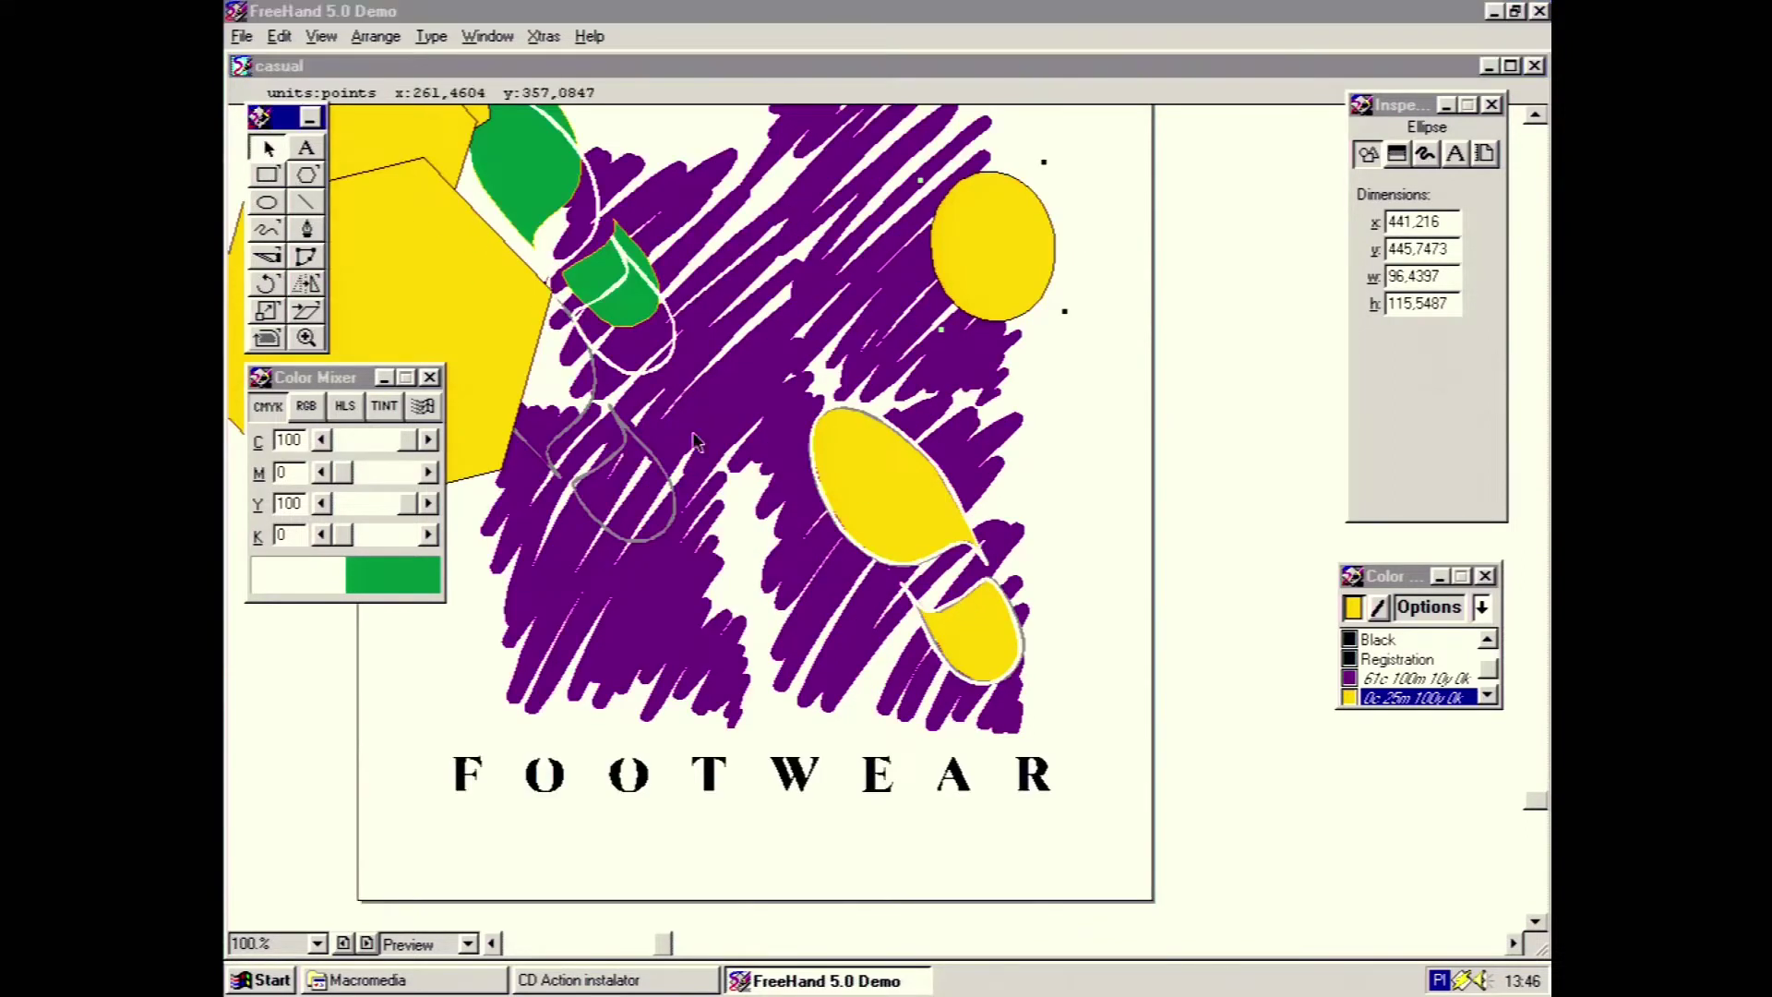
click(867, 484)
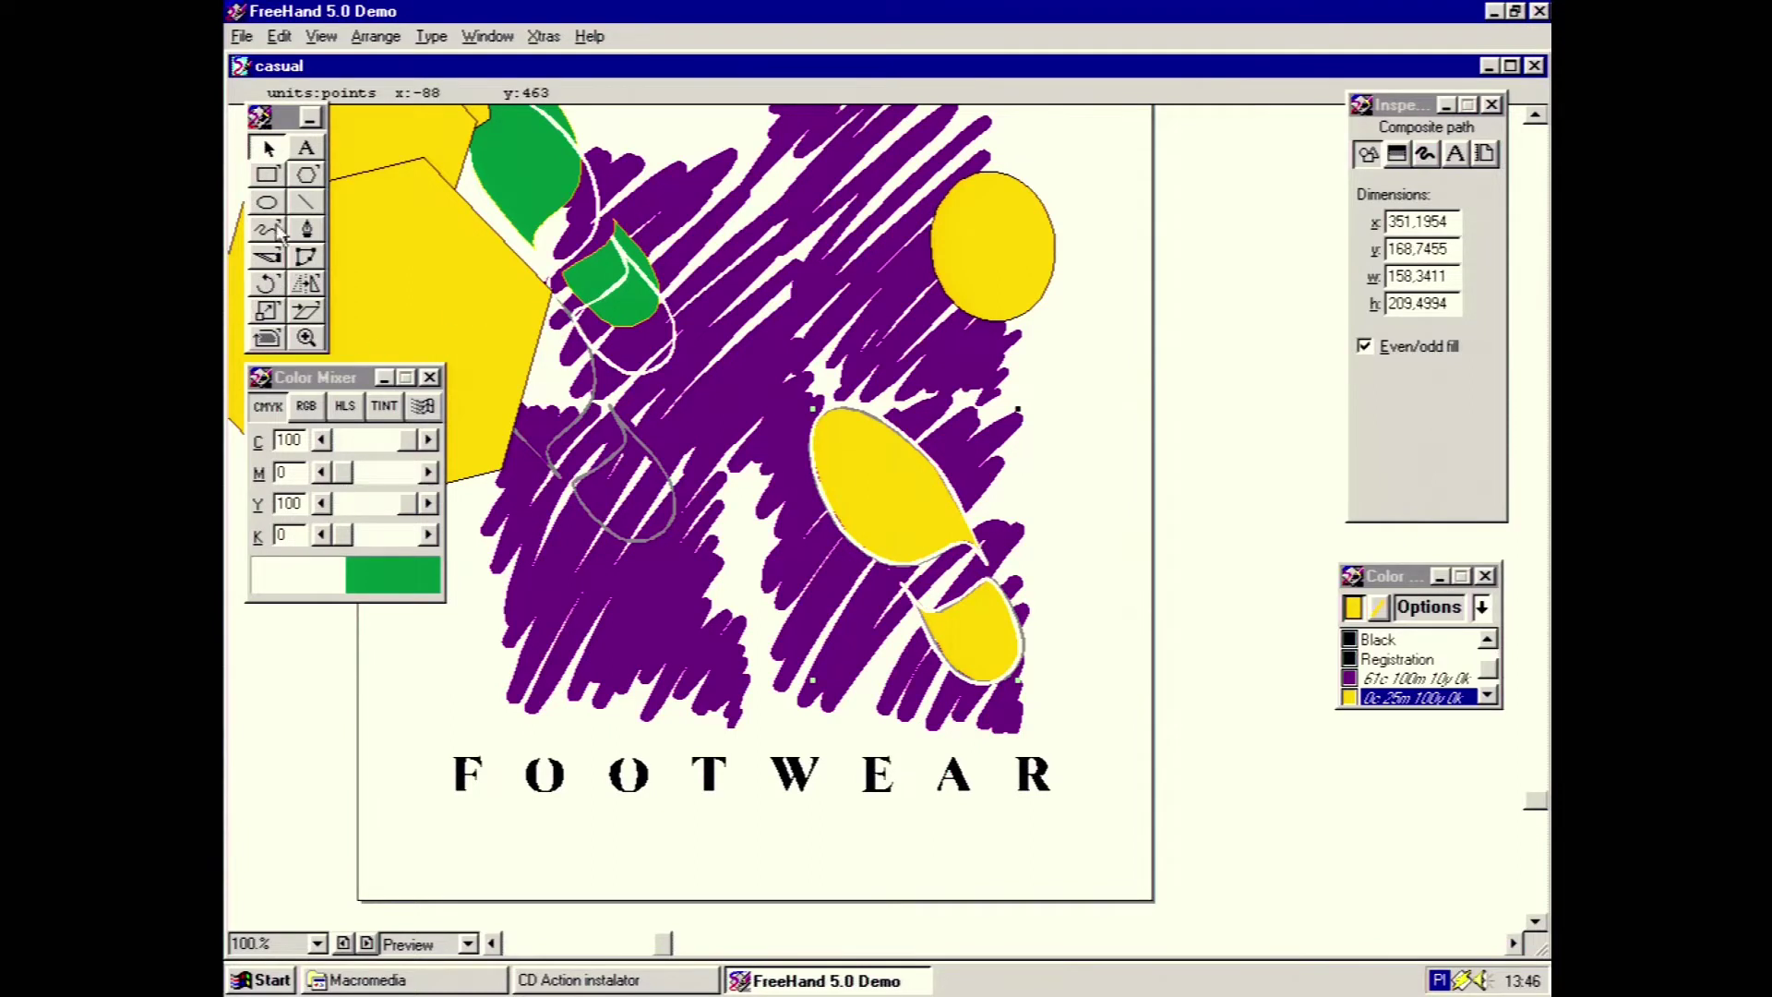
click(307, 283)
drag(877, 503, 948, 501)
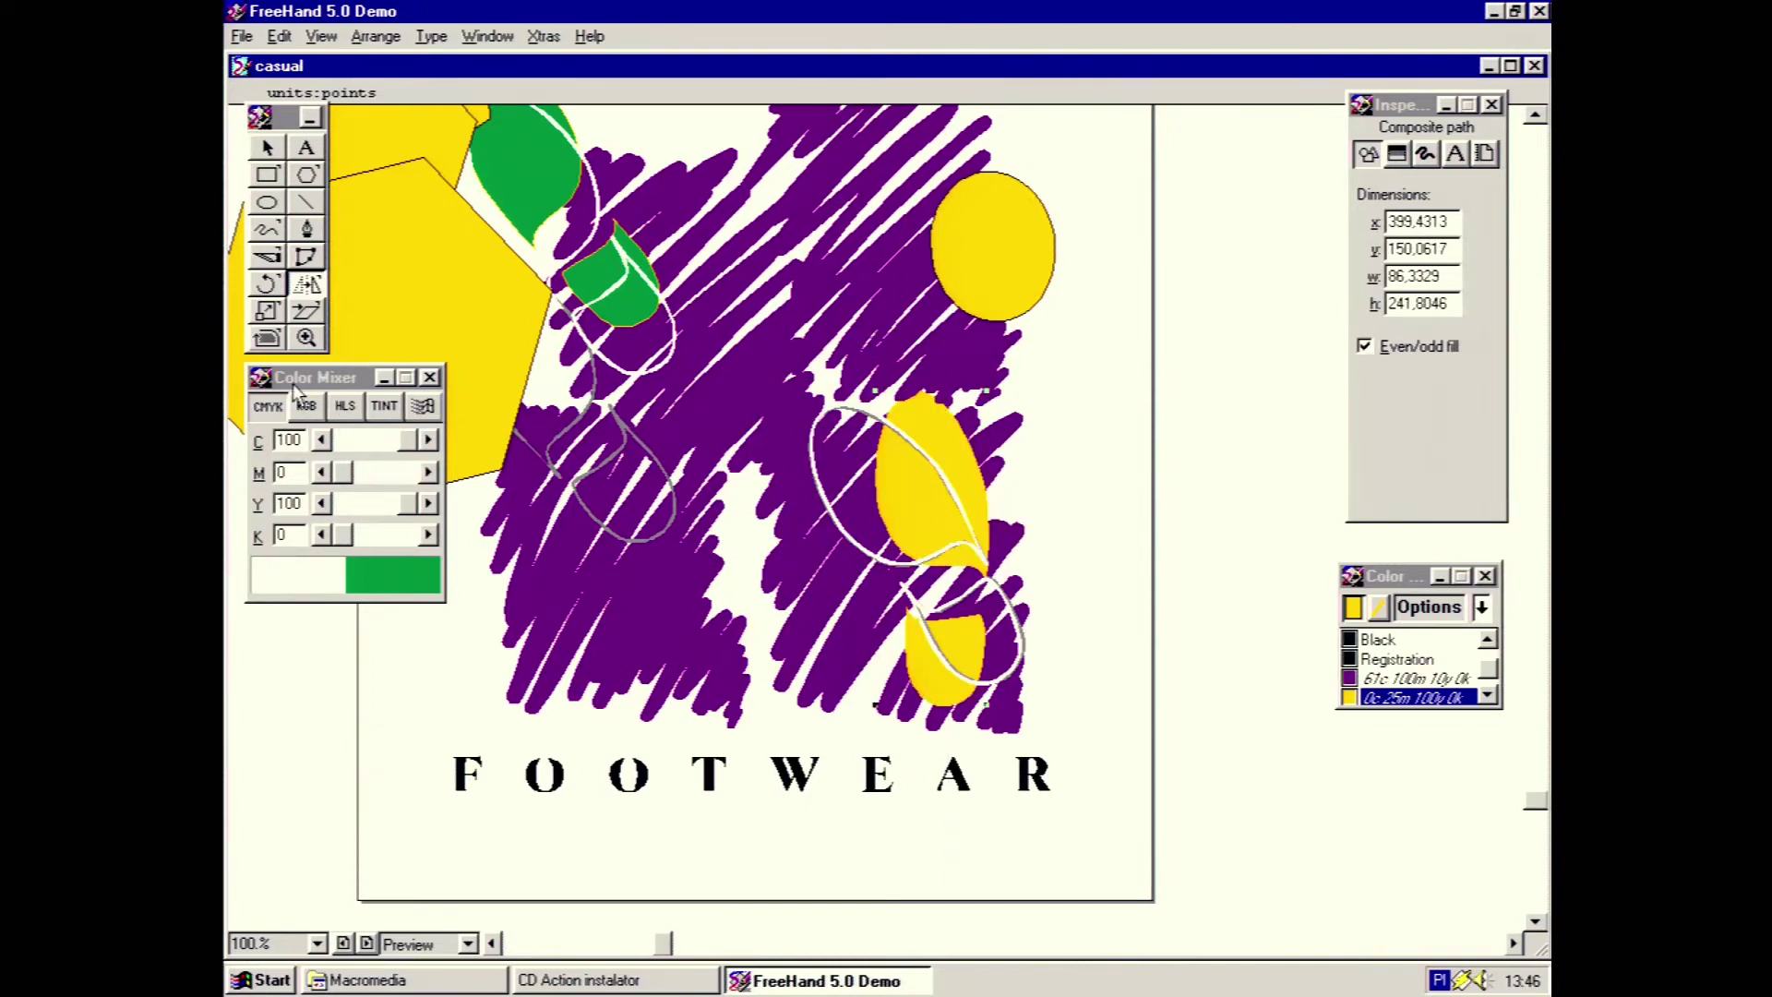
Trace a rectangular area of the purple scribble between the footprints and a single spot just above it
click(267, 338)
drag(565, 360, 787, 487)
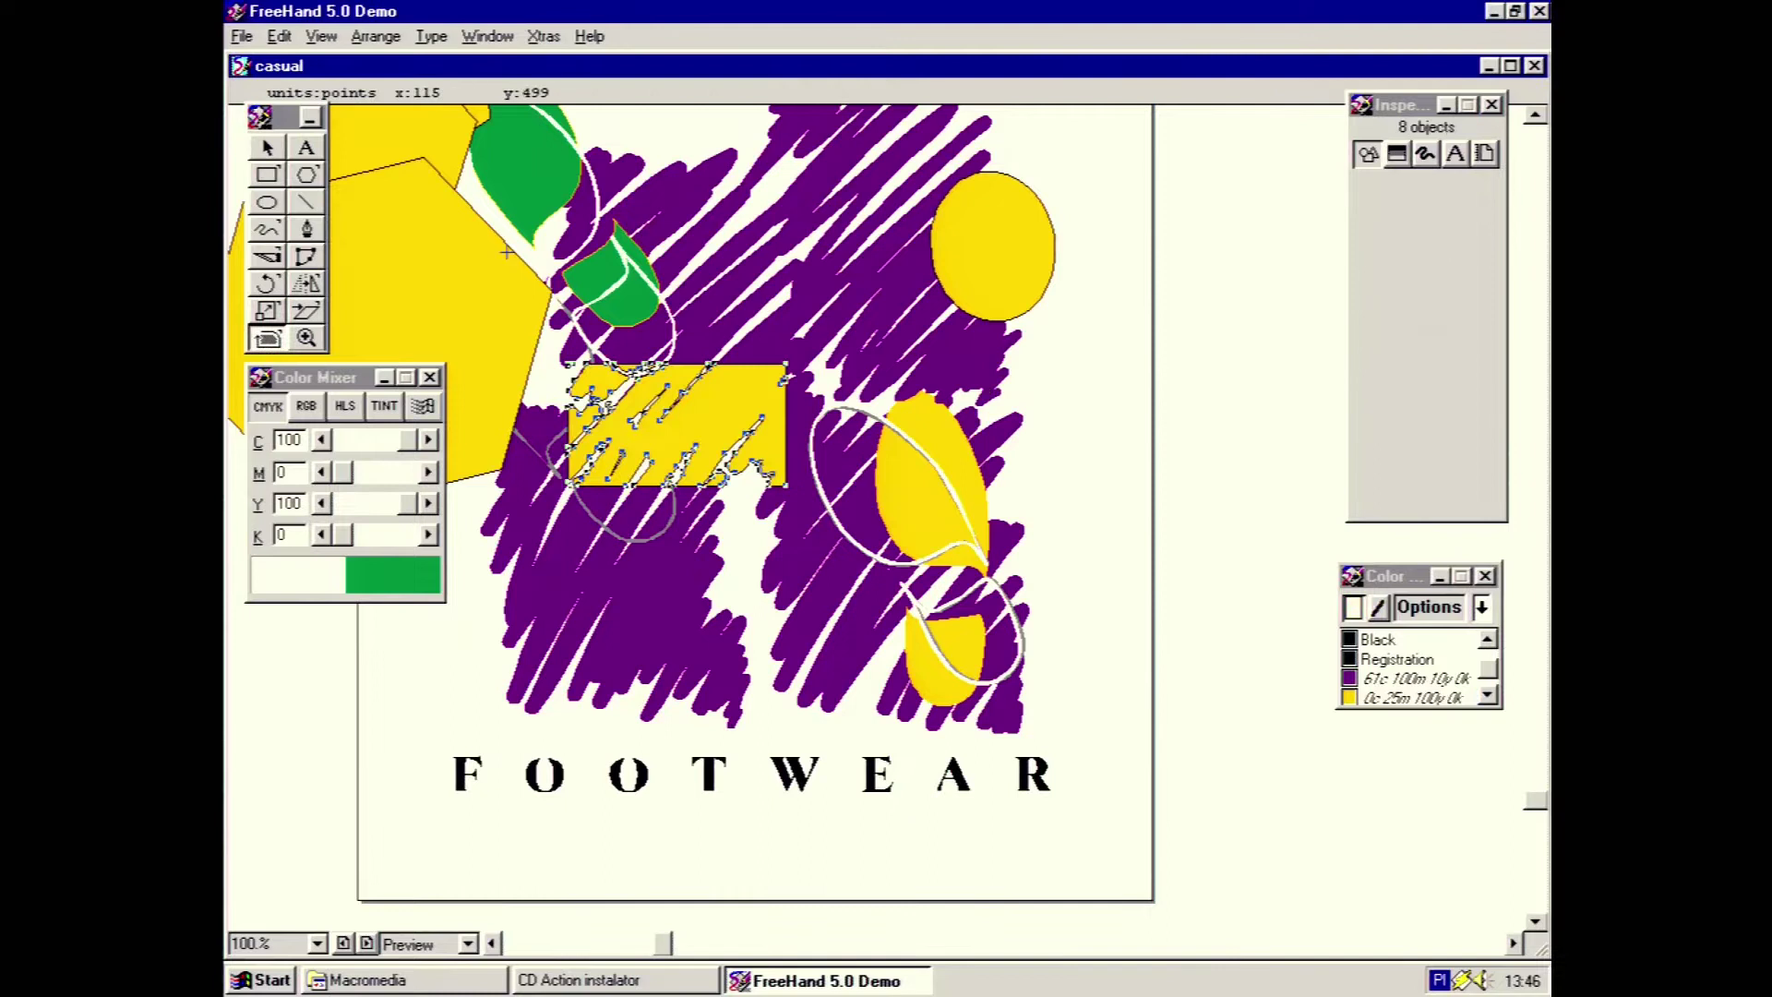
click(694, 318)
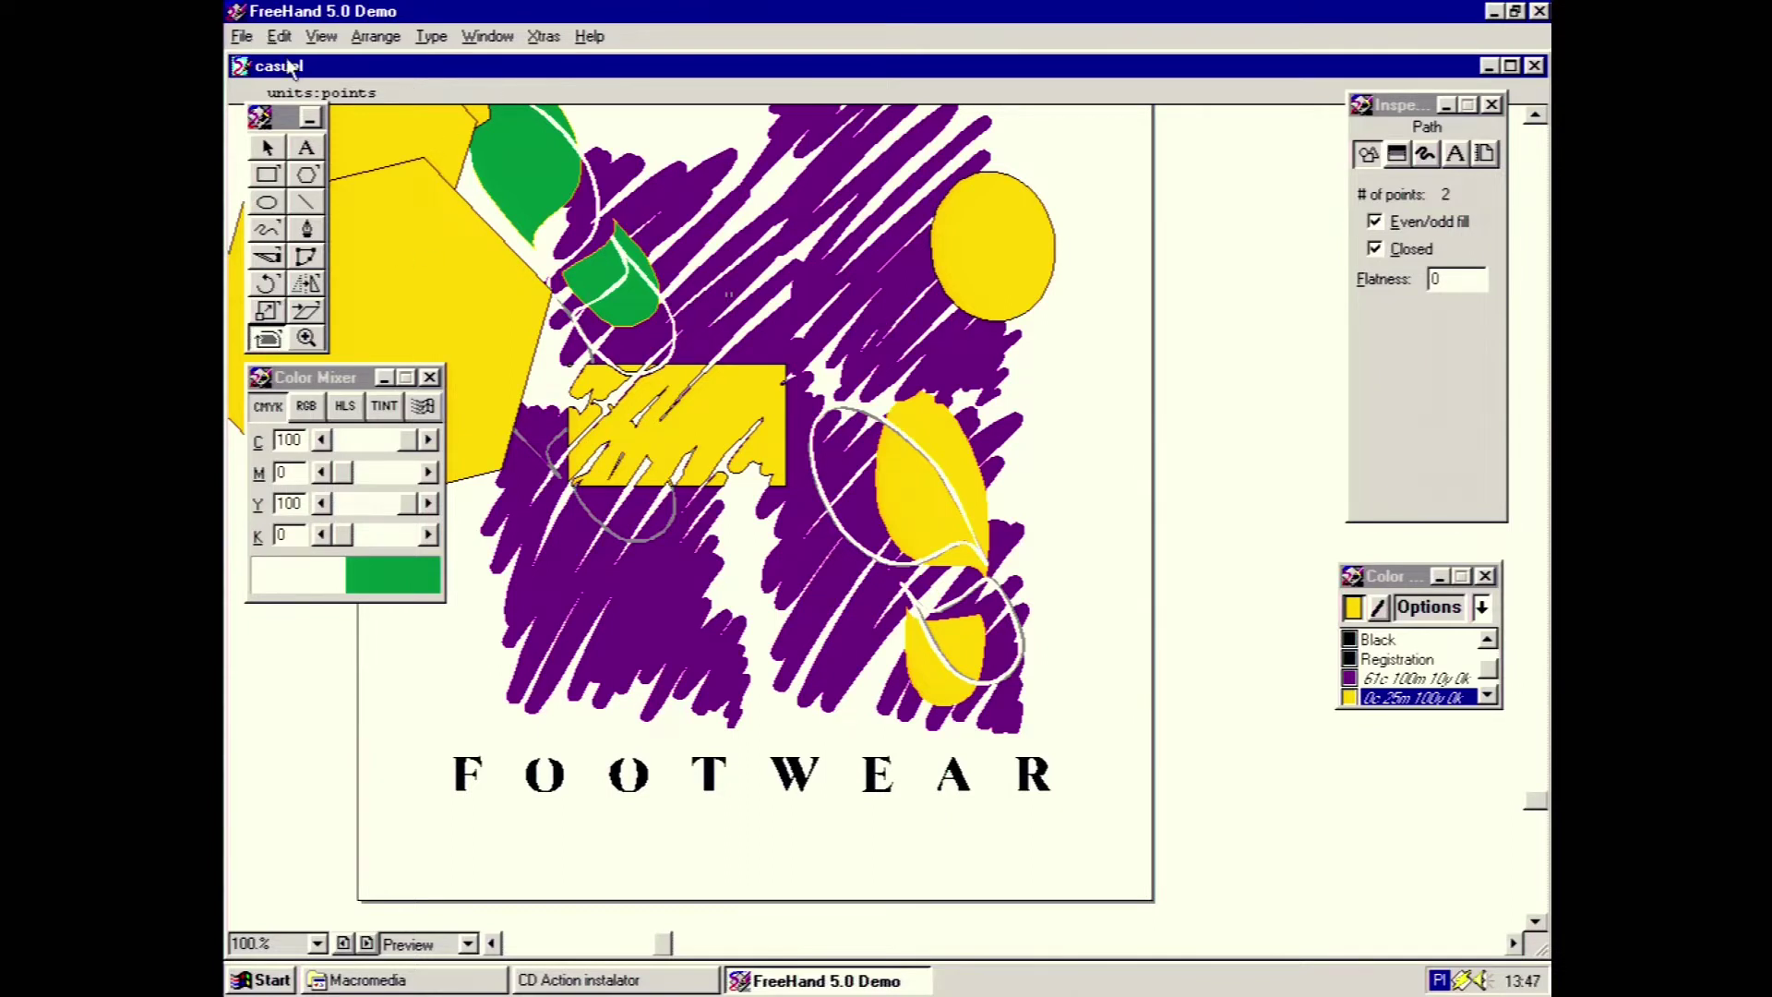
Try to save the edited casual document with Save As
click(241, 37)
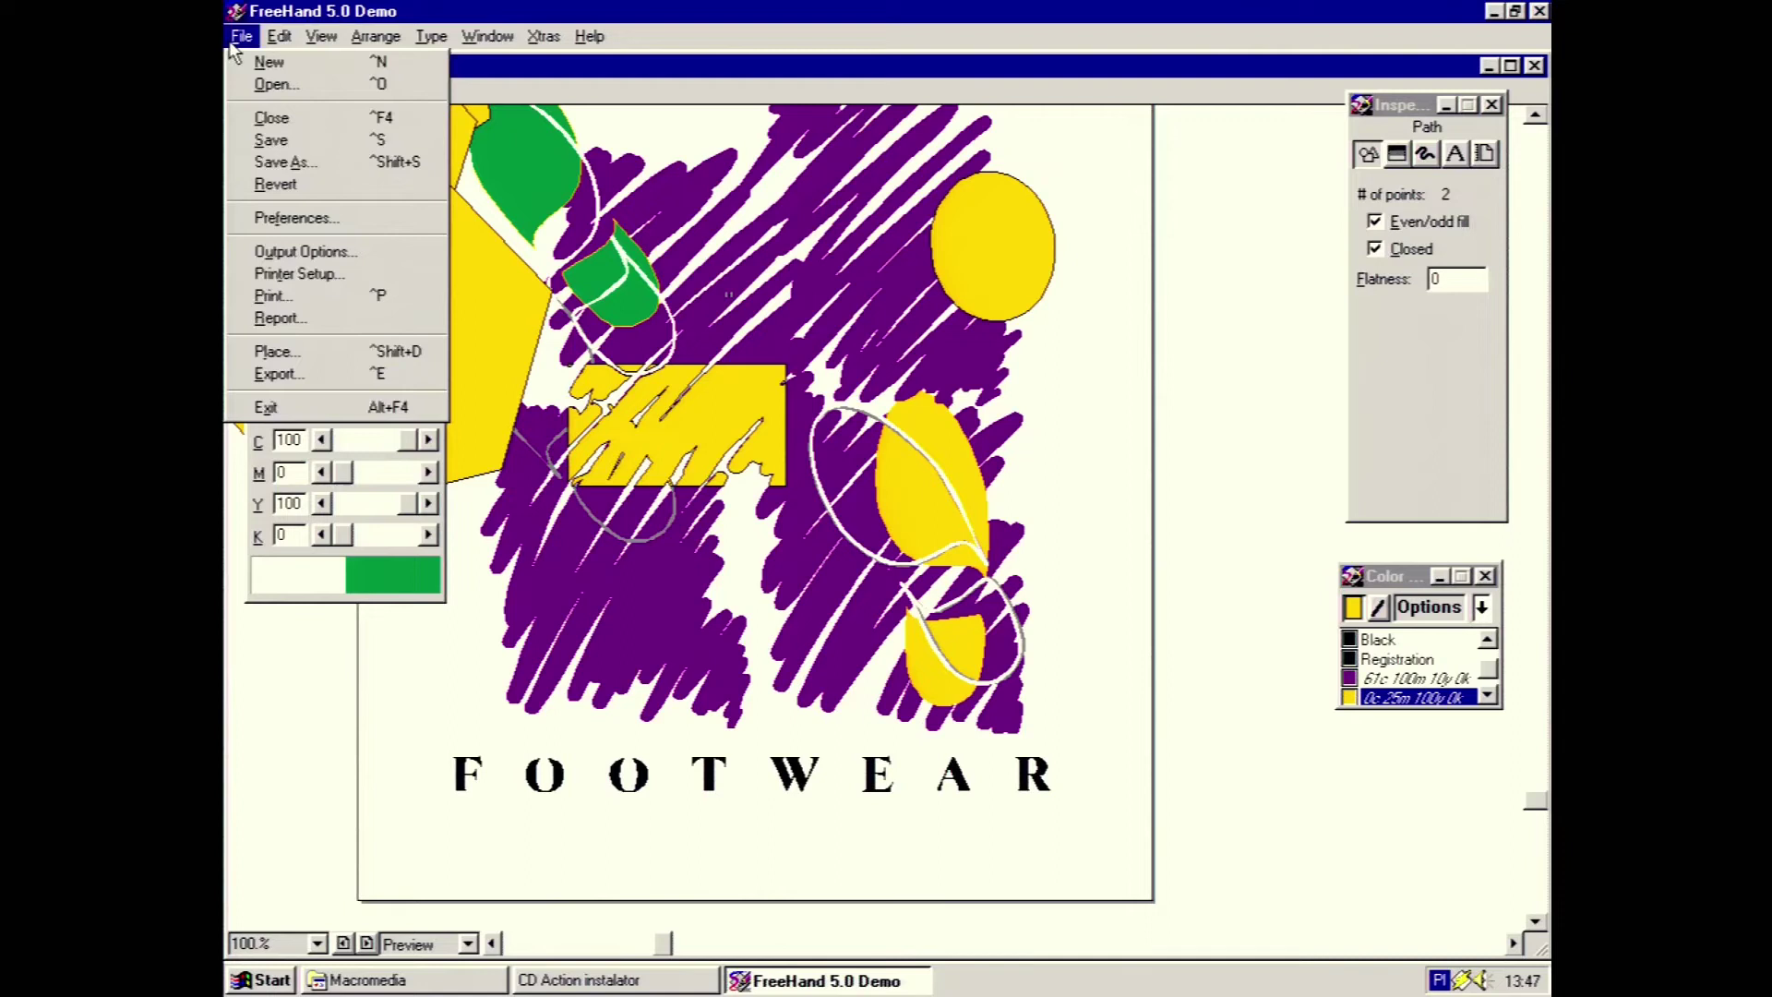
click(286, 164)
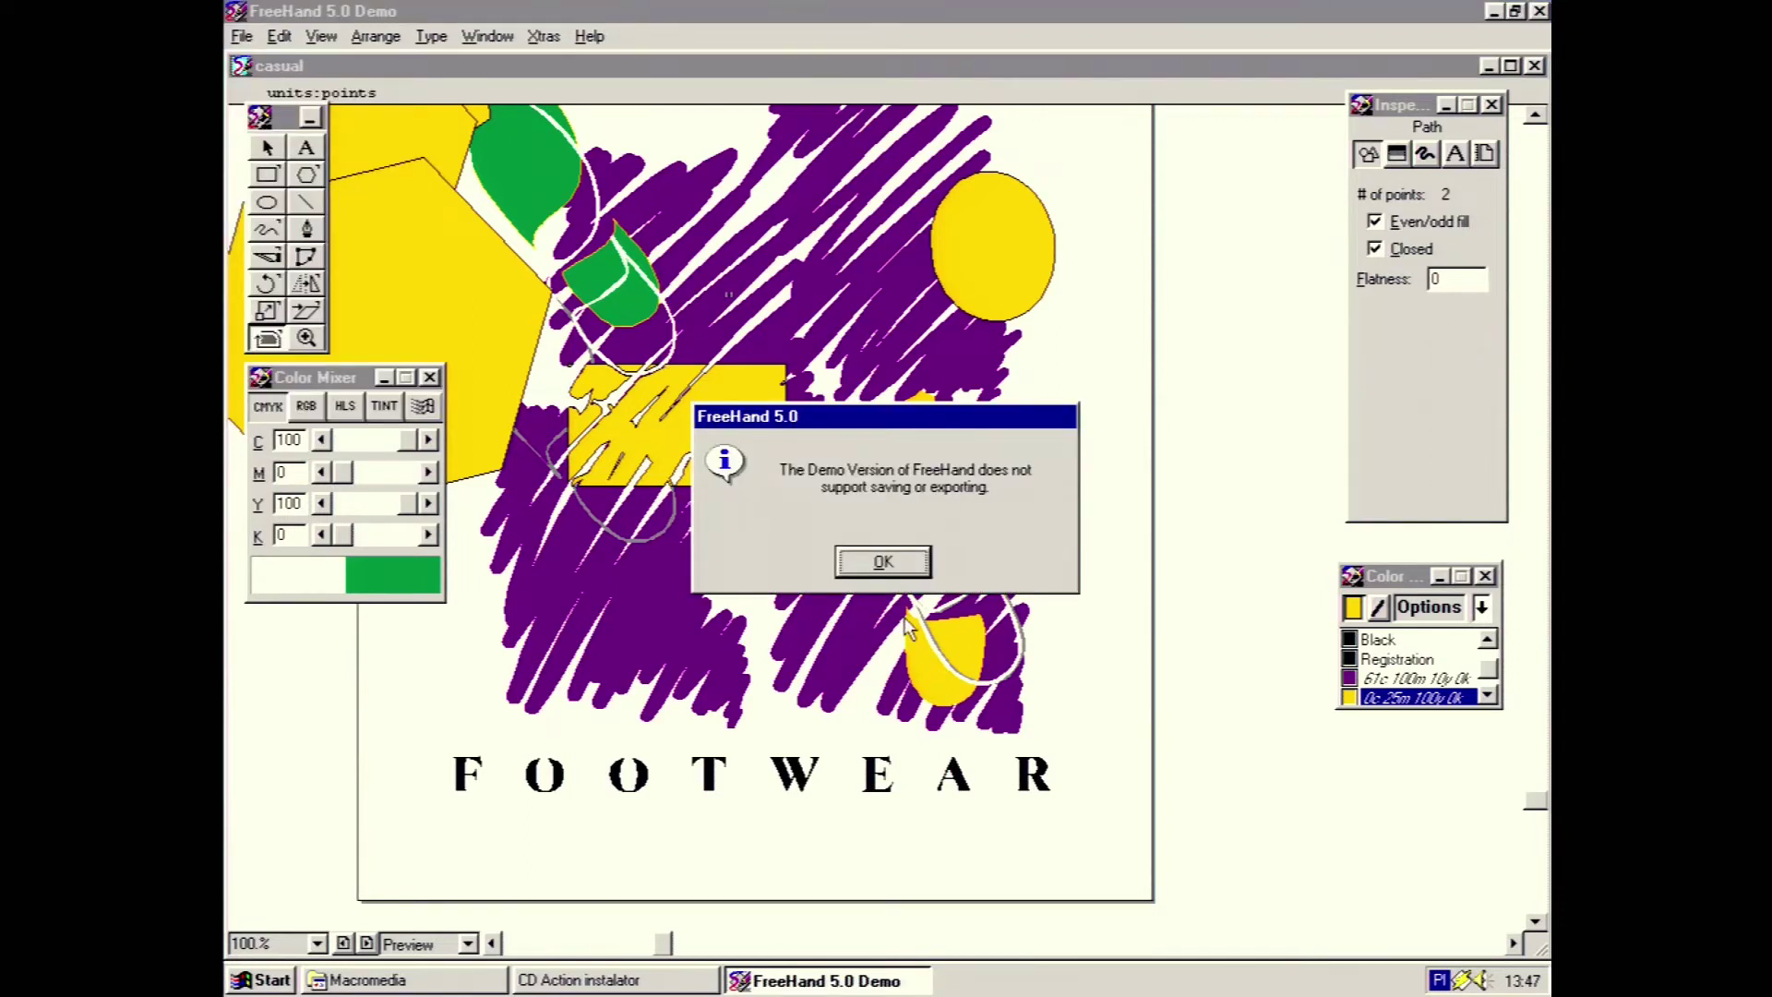
click(892, 563)
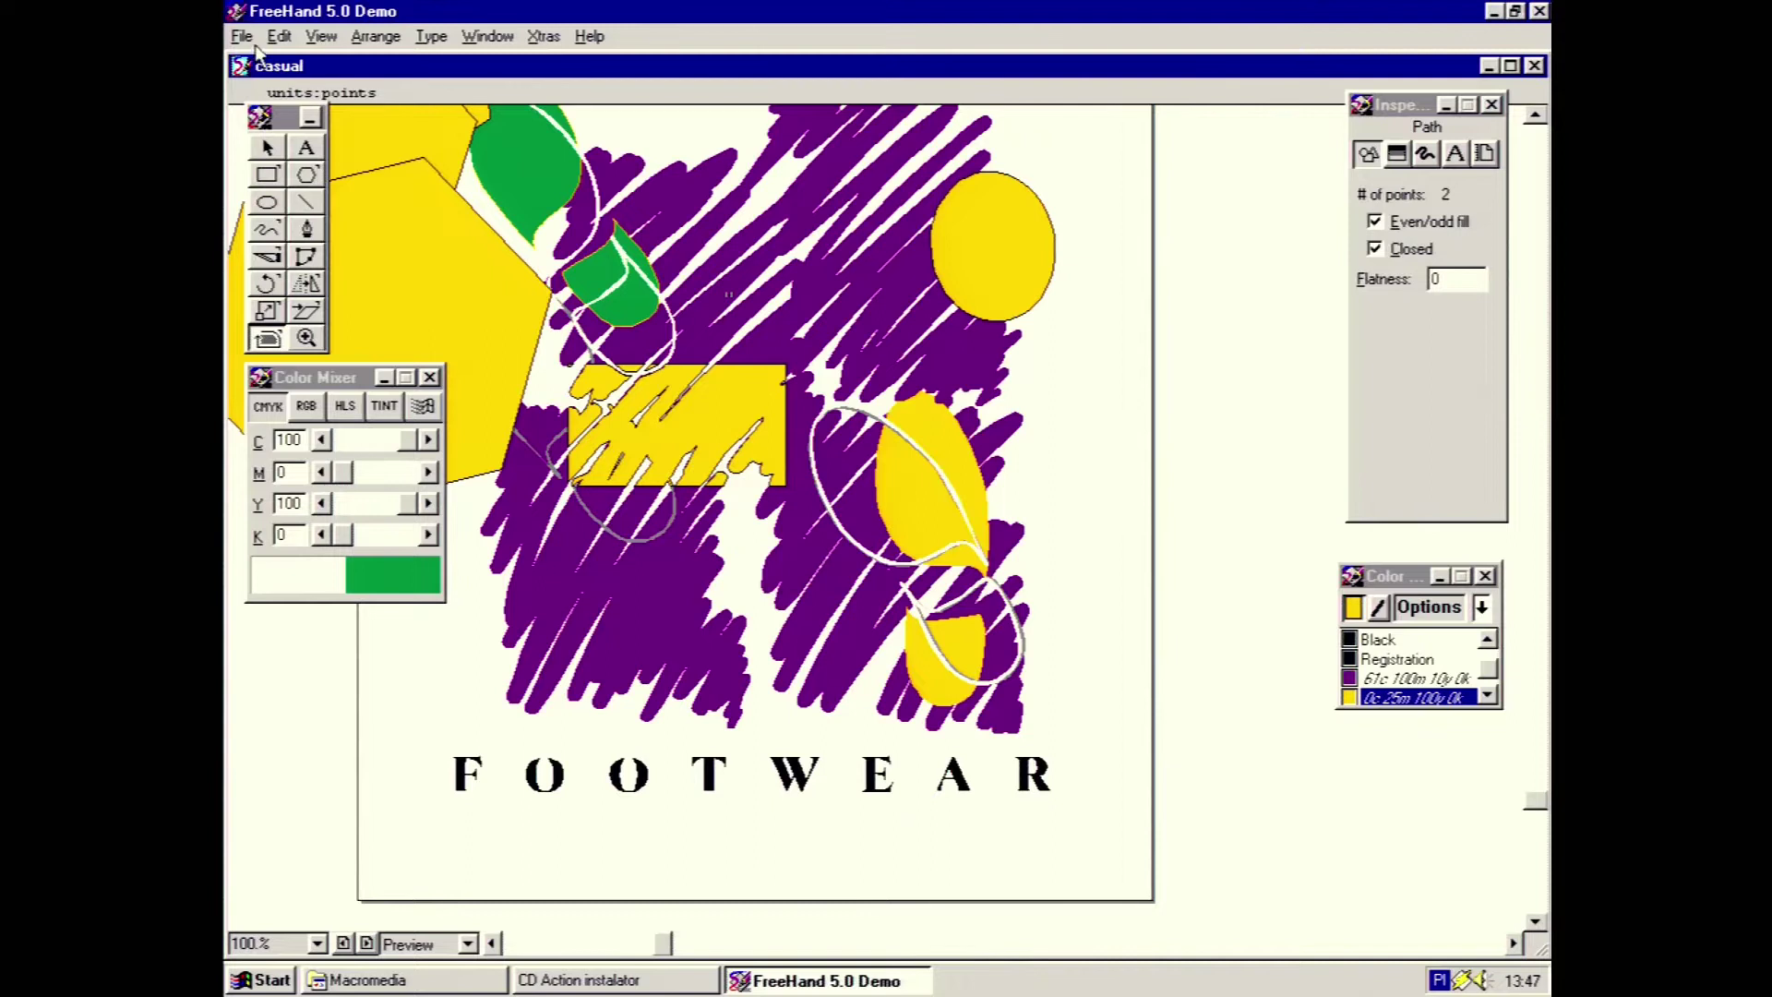
Fit the casual page in the window and open the sample document gen_x.fh5
click(674, 943)
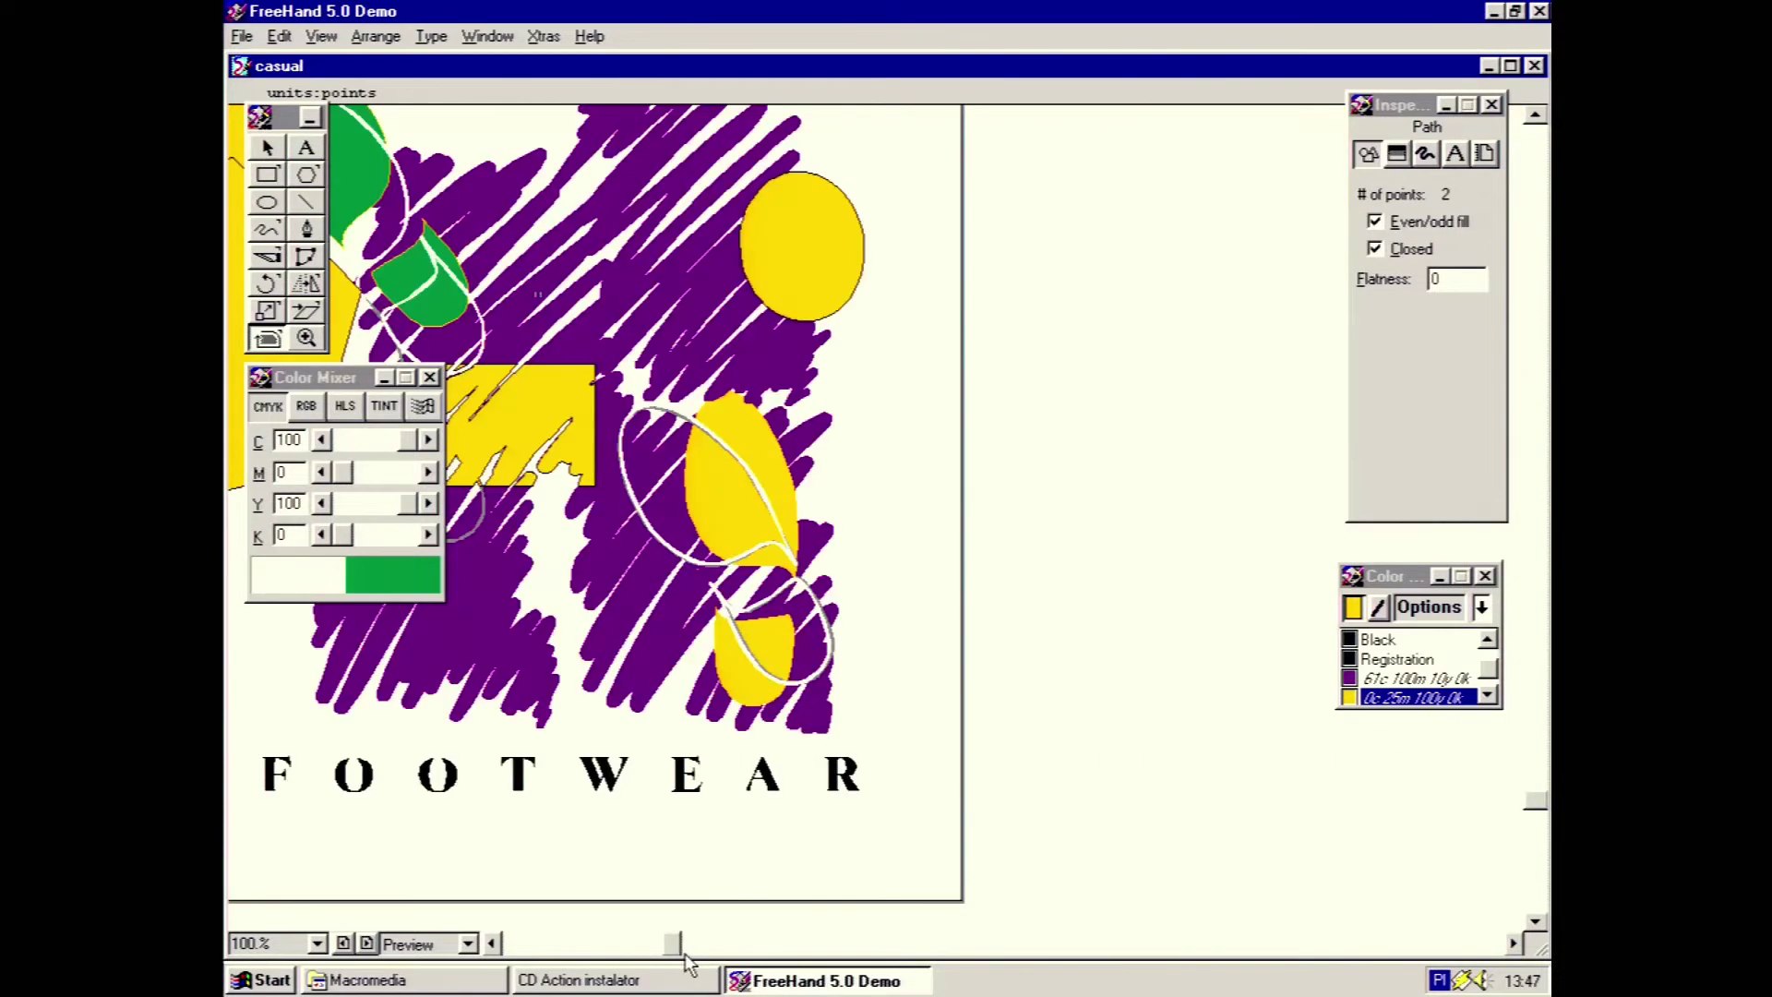
drag(675, 946, 661, 946)
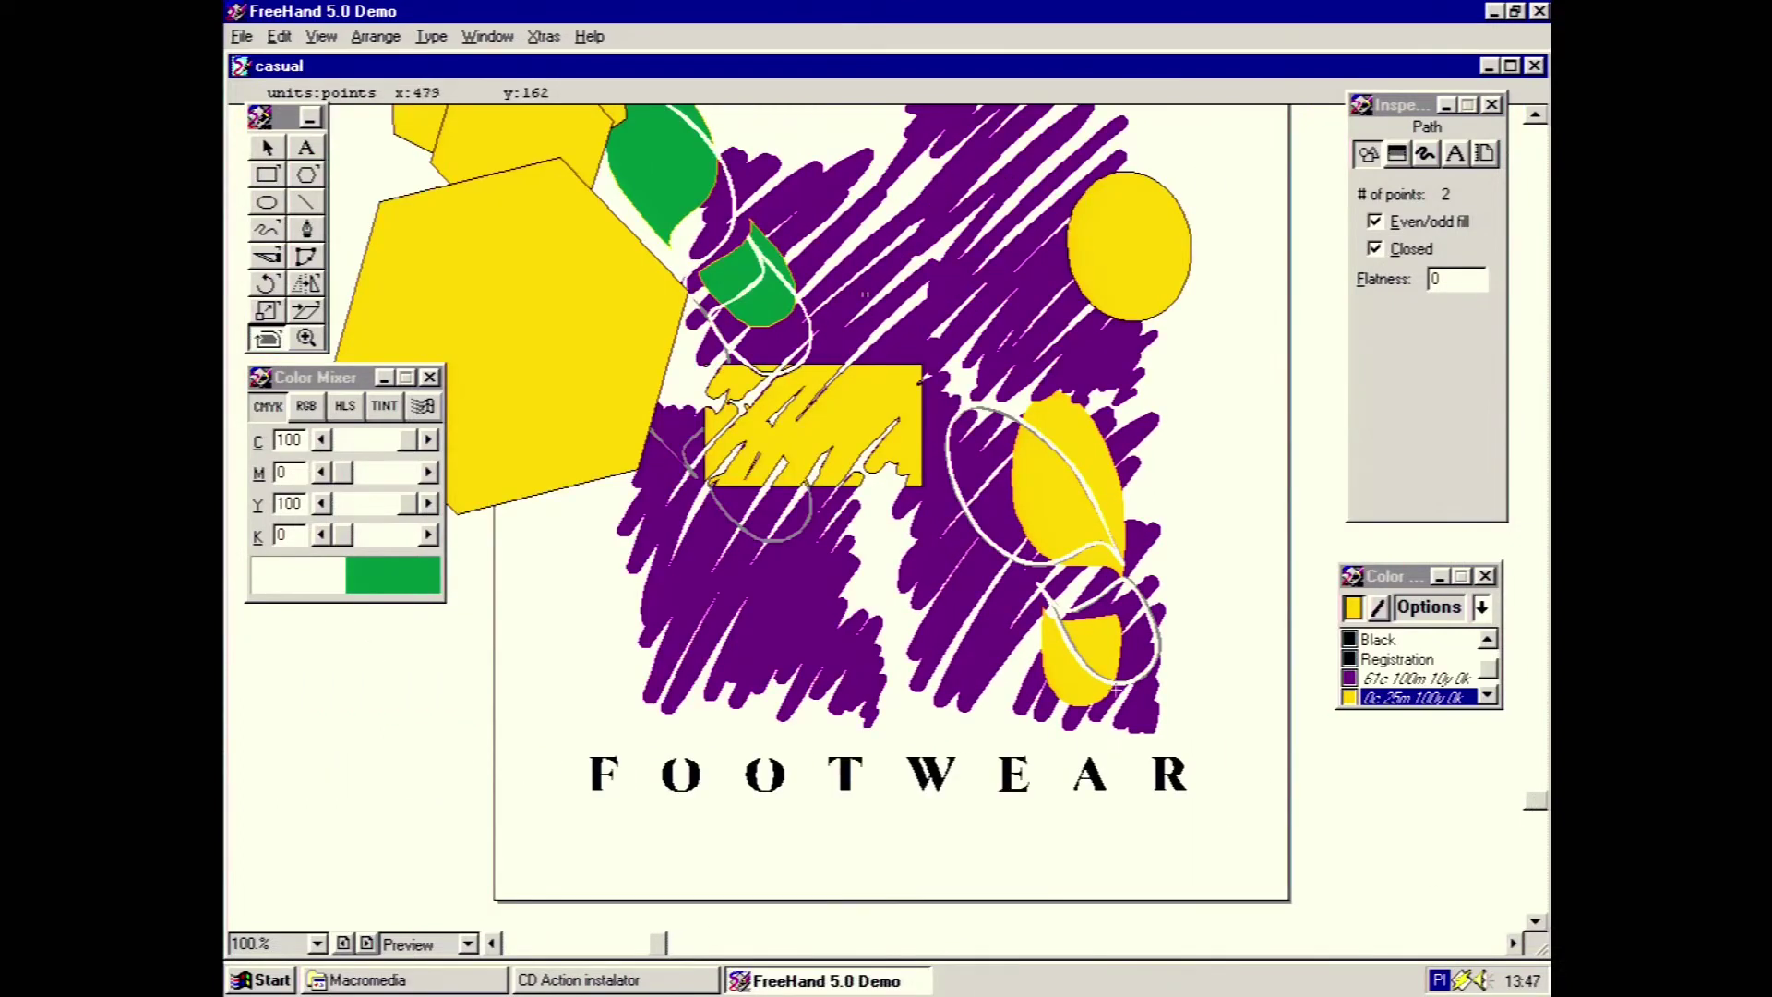
key(ctrl+shift+w)
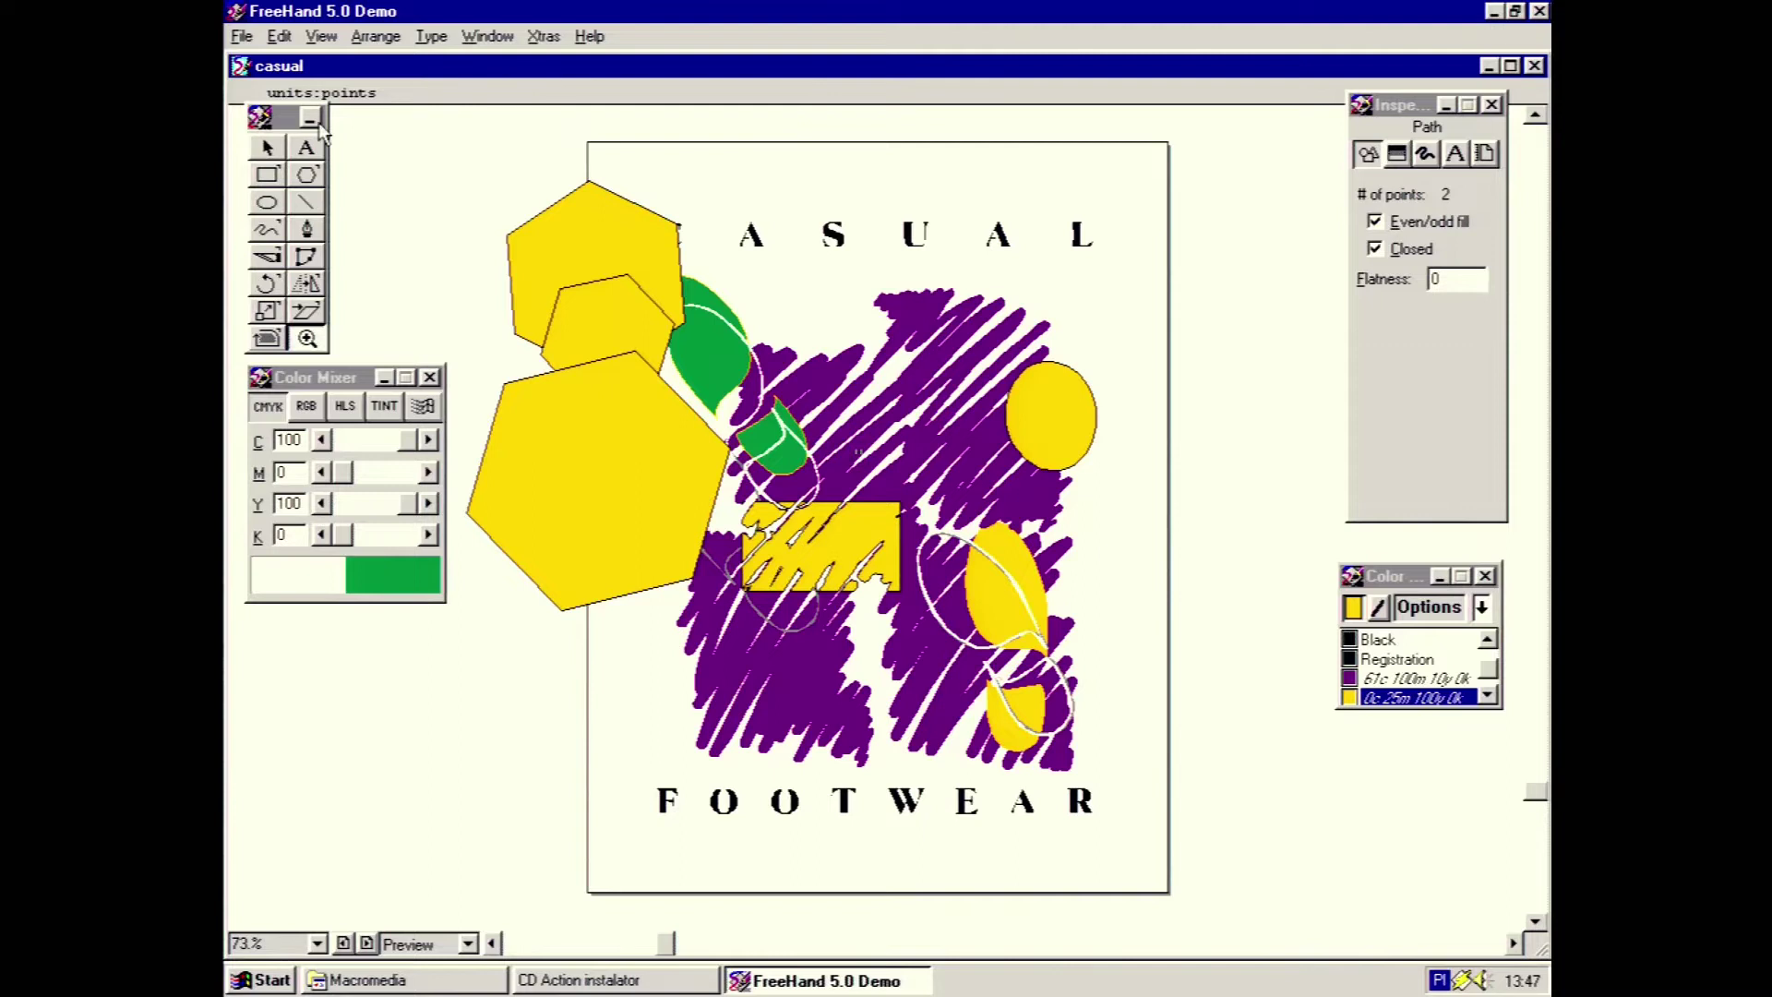
click(249, 37)
click(273, 80)
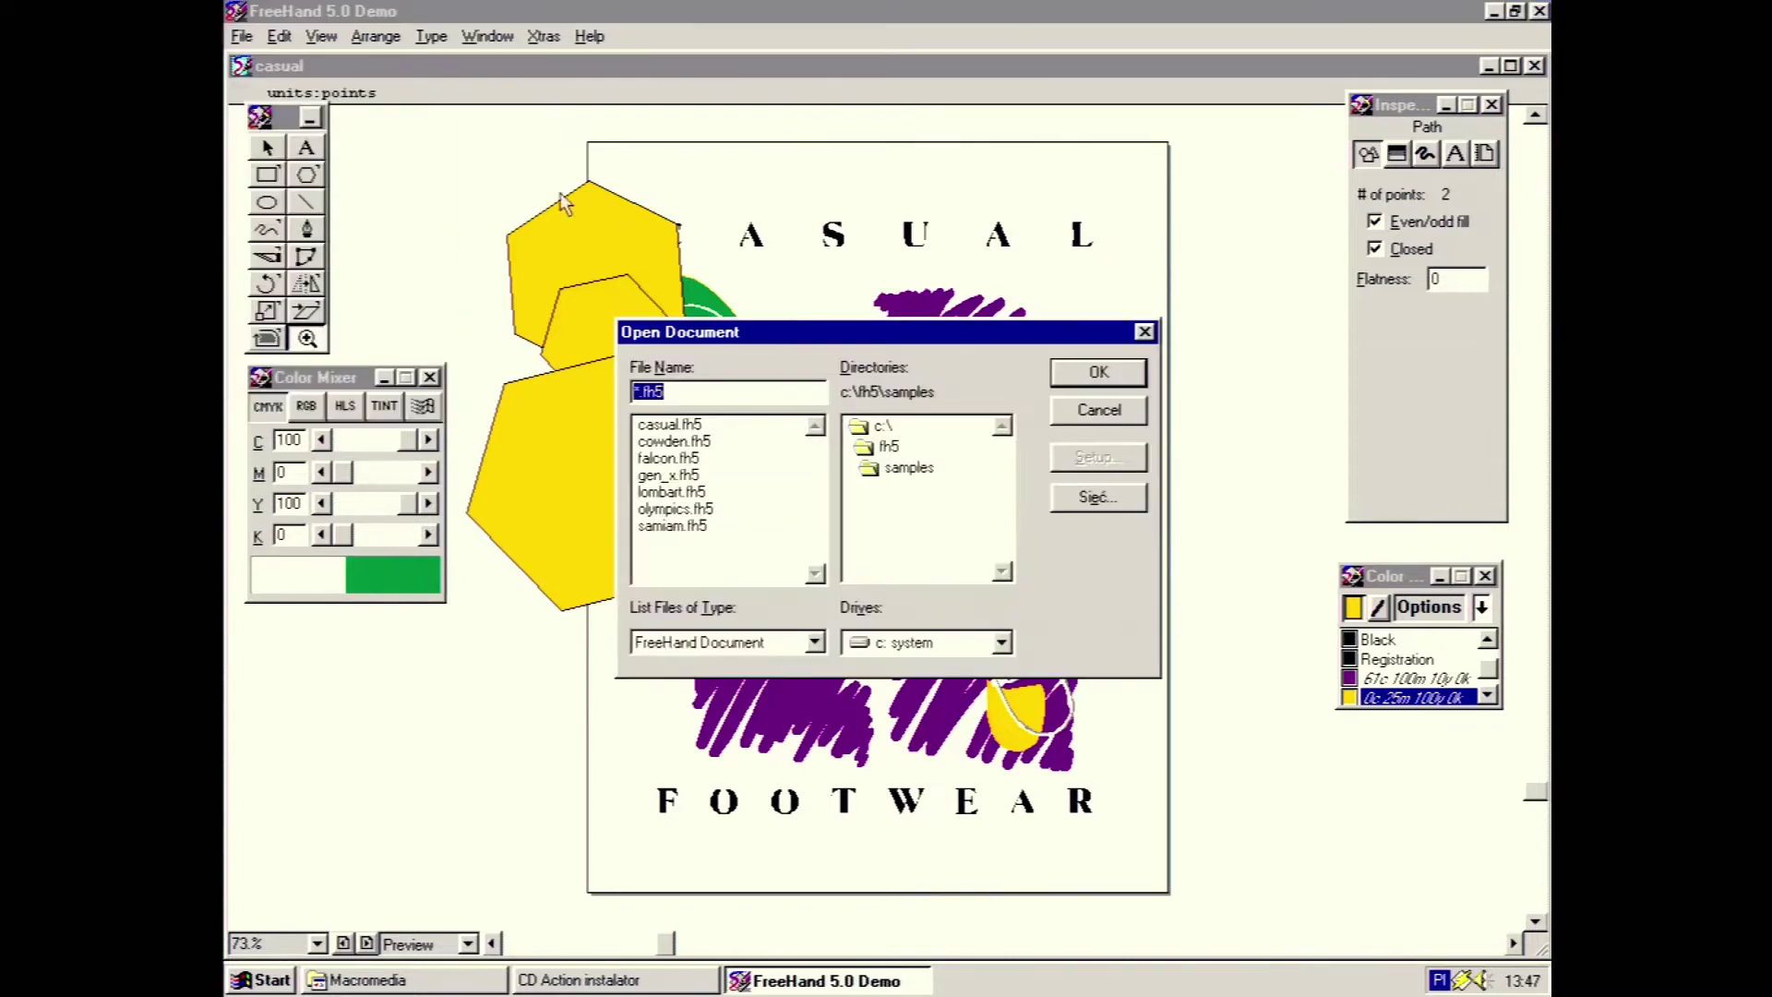
double_click(719, 477)
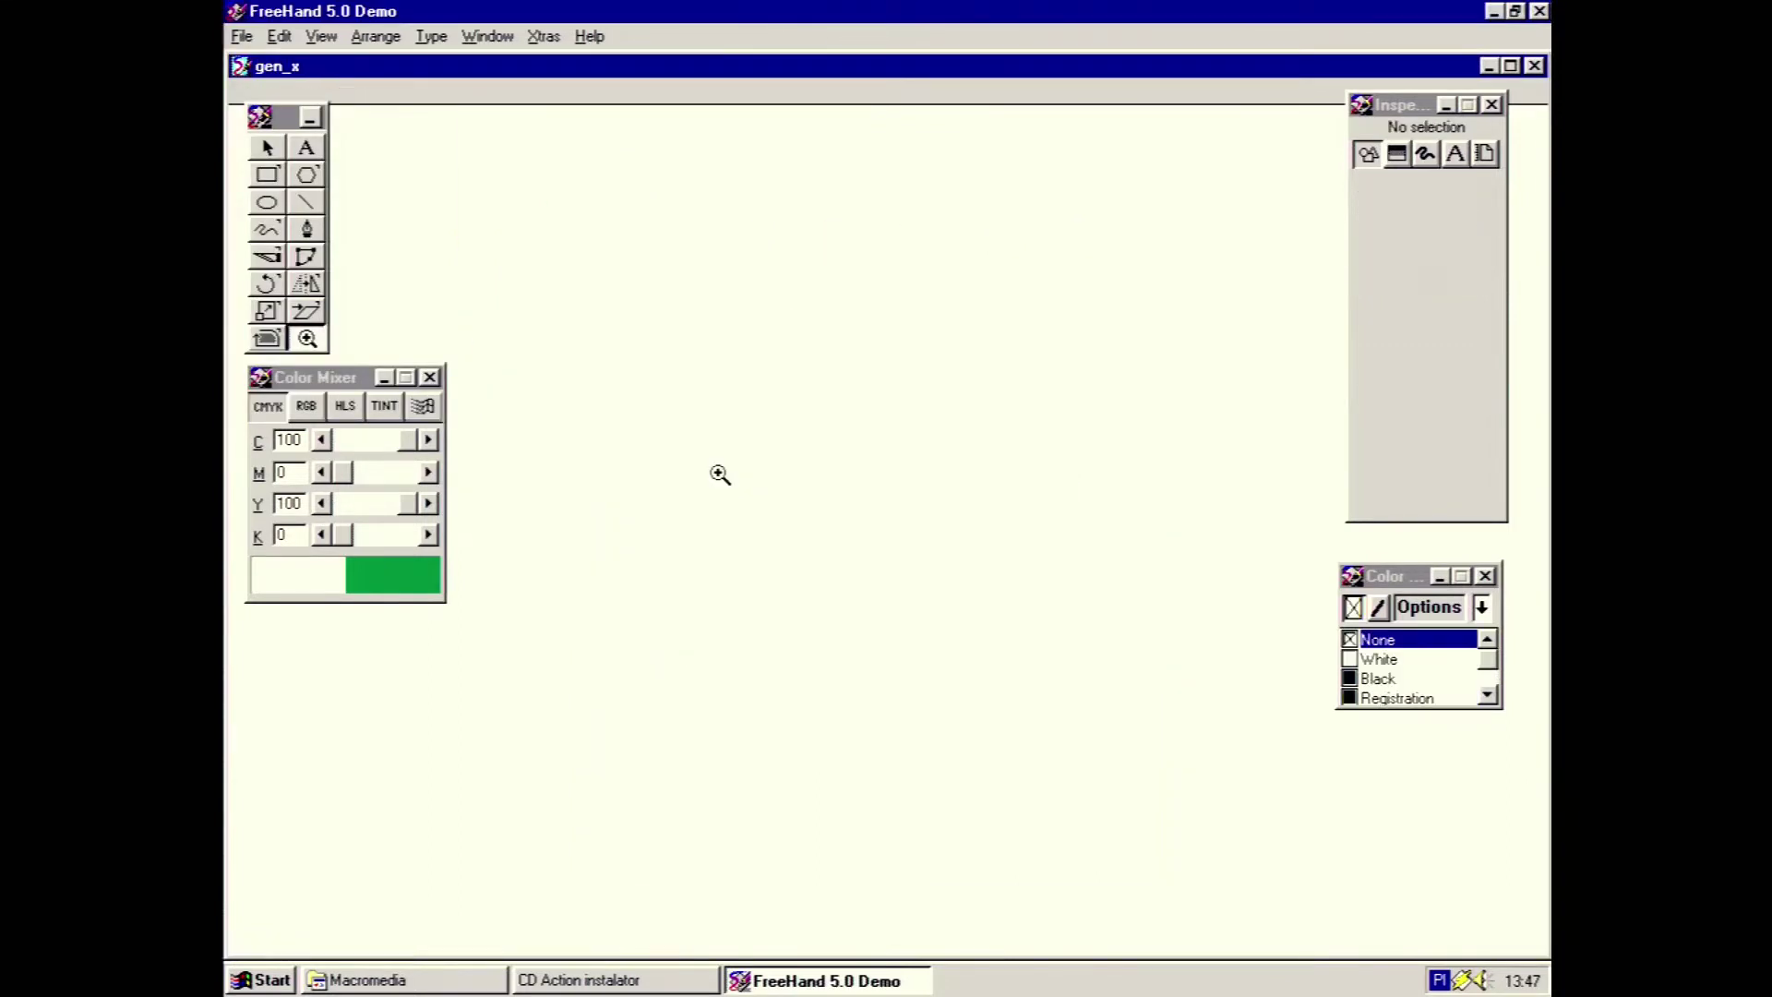
Open the sample document cowden.fh5 from the samples folder, skipping the printer selection
click(242, 36)
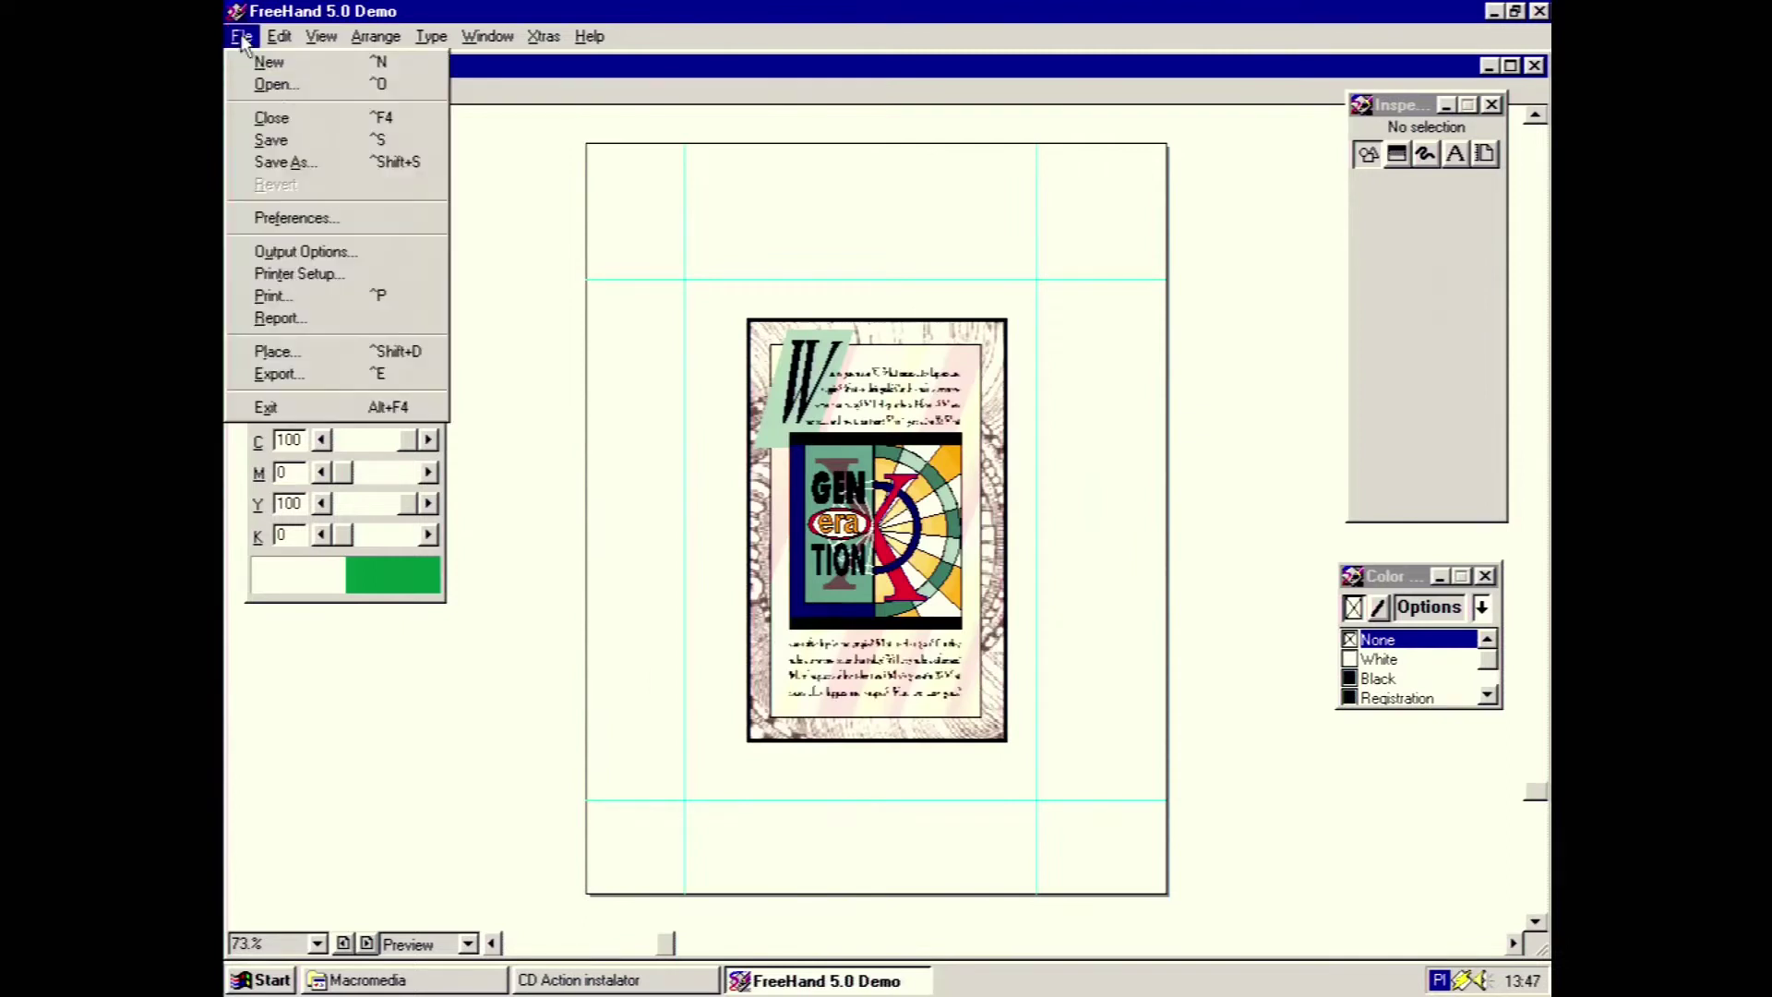
click(277, 81)
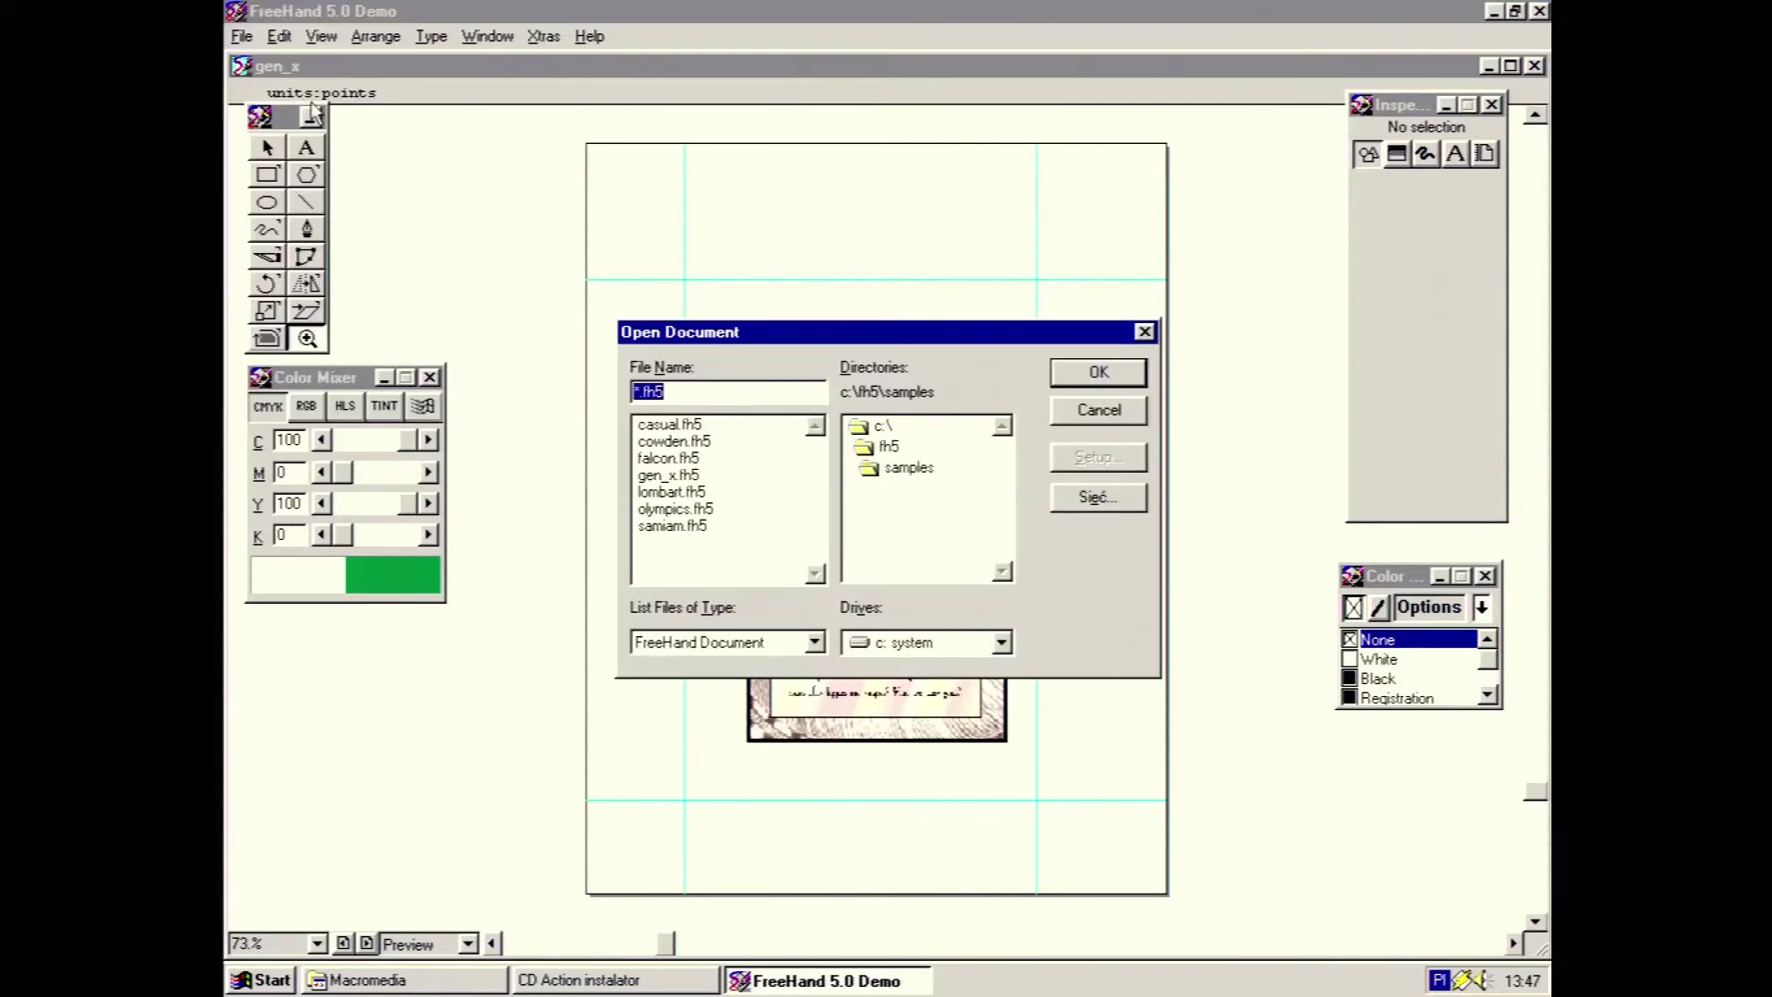
double_click(888, 446)
double_click(923, 487)
double_click(890, 445)
double_click(888, 468)
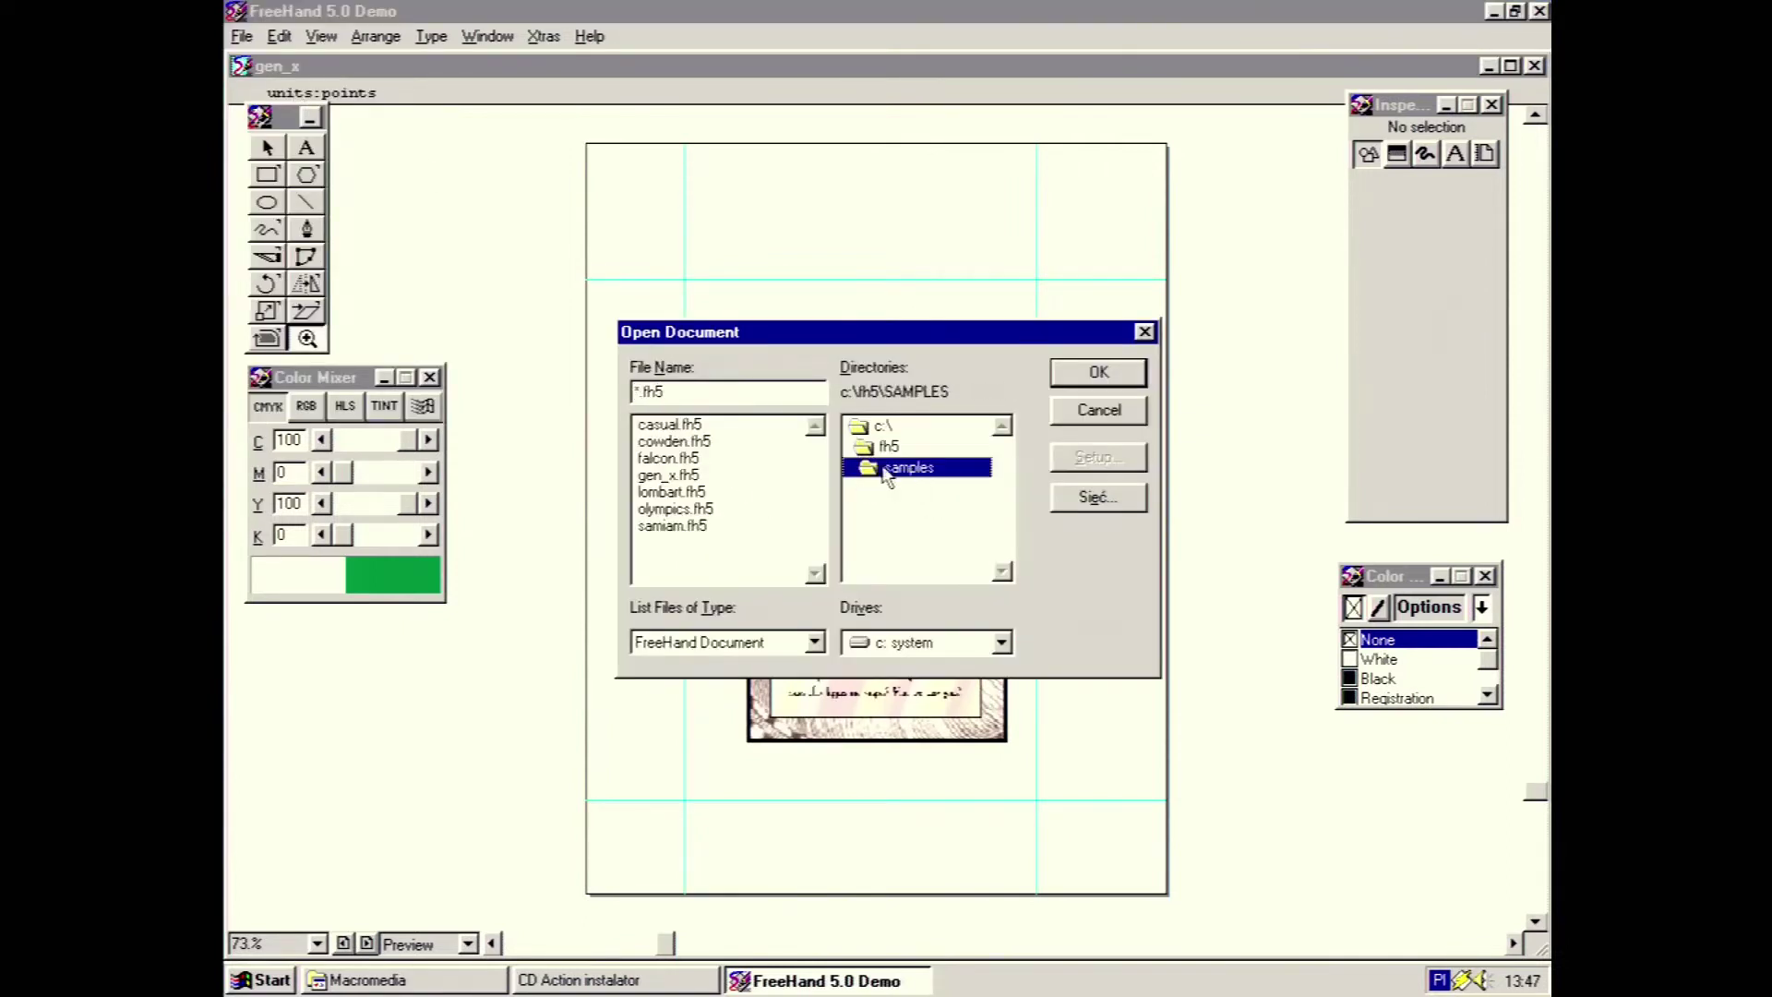
double_click(705, 443)
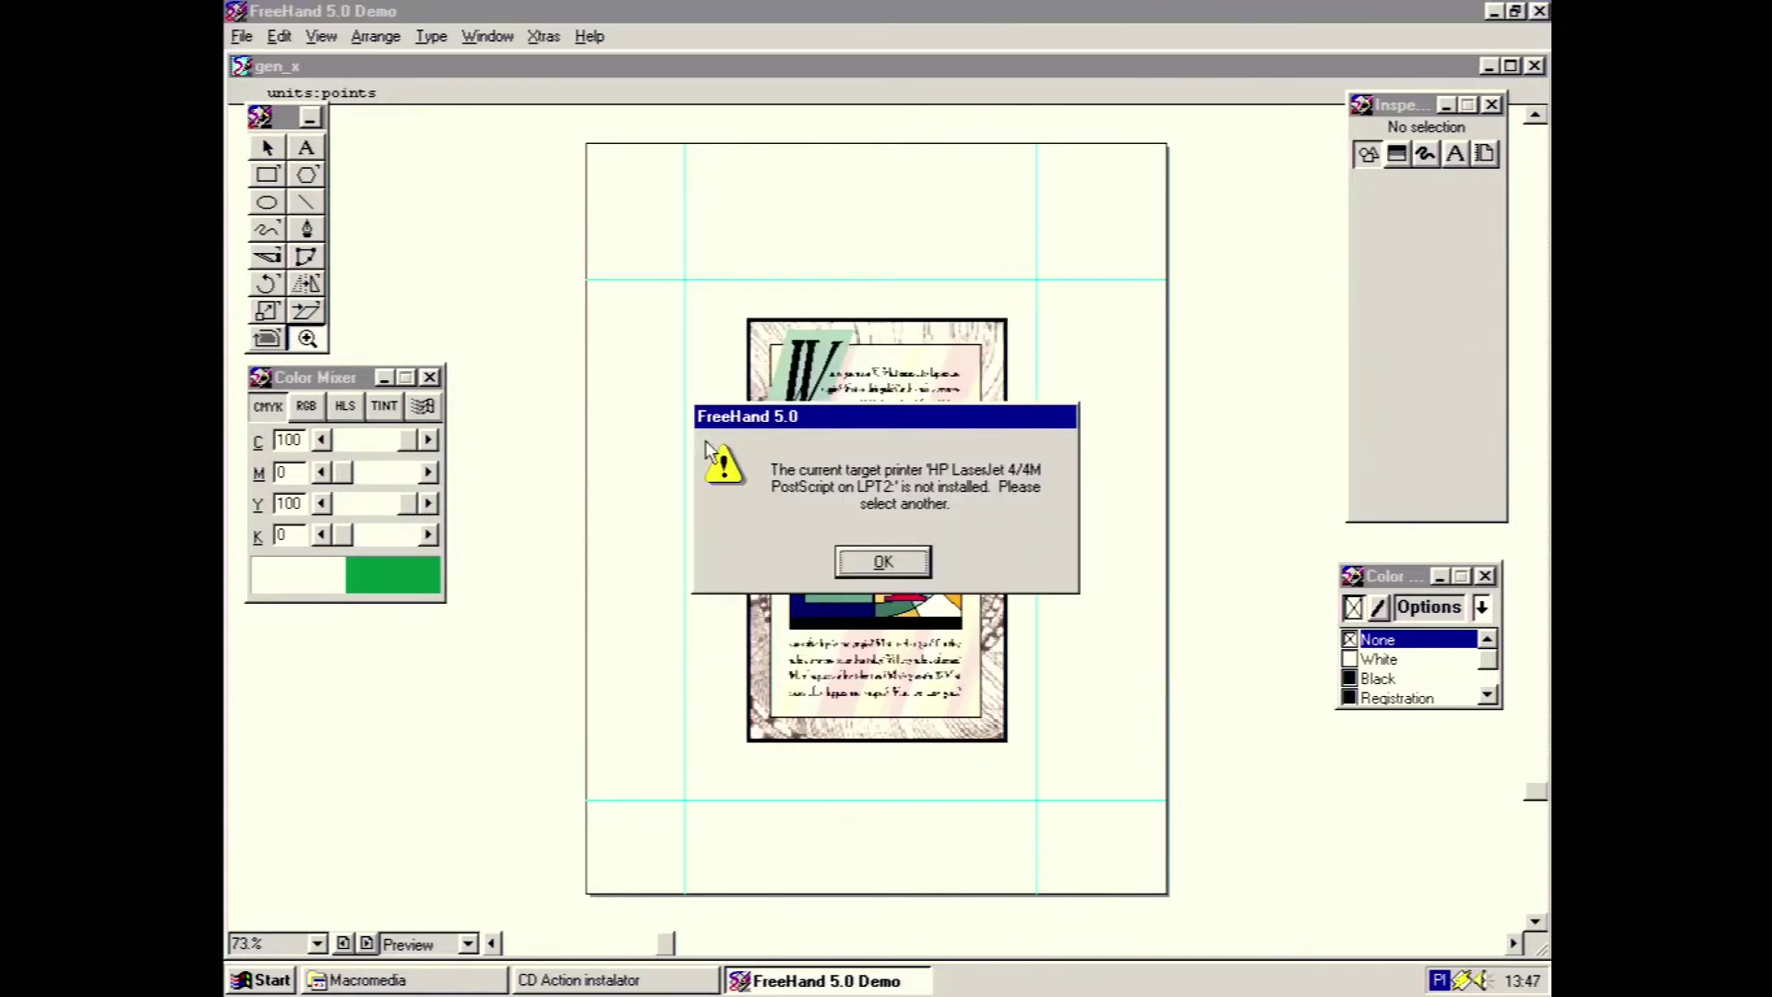
click(901, 565)
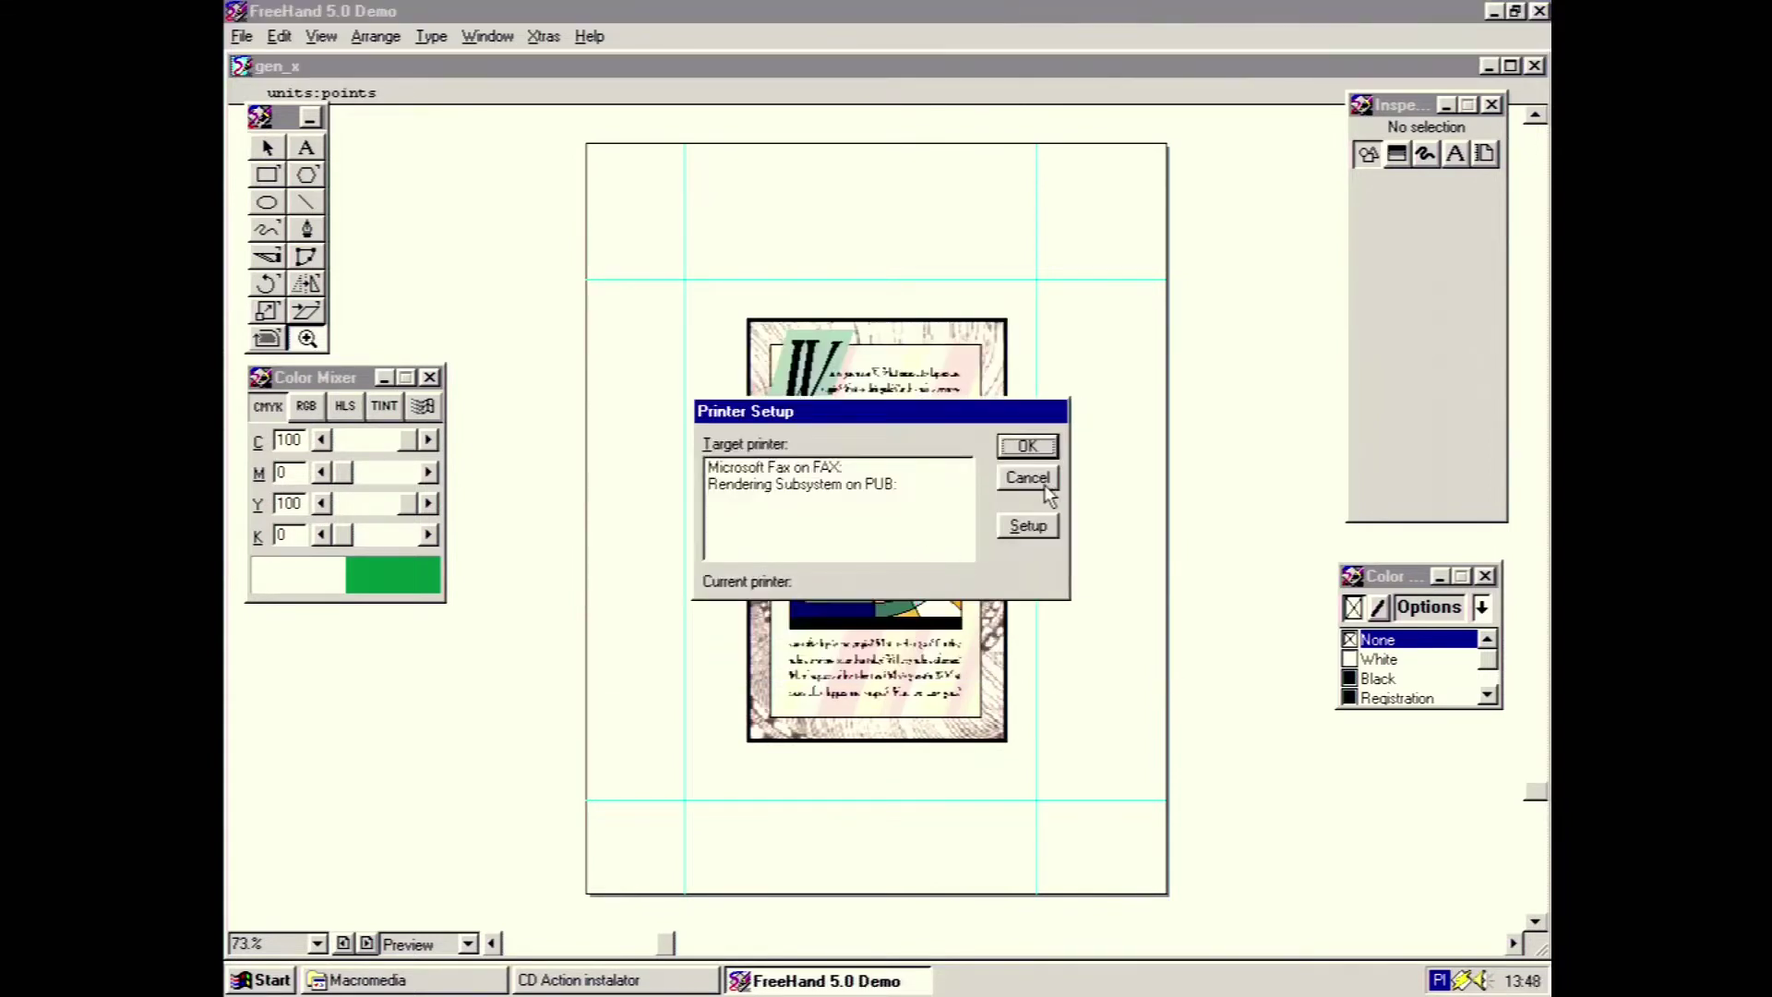
click(1045, 484)
click(926, 624)
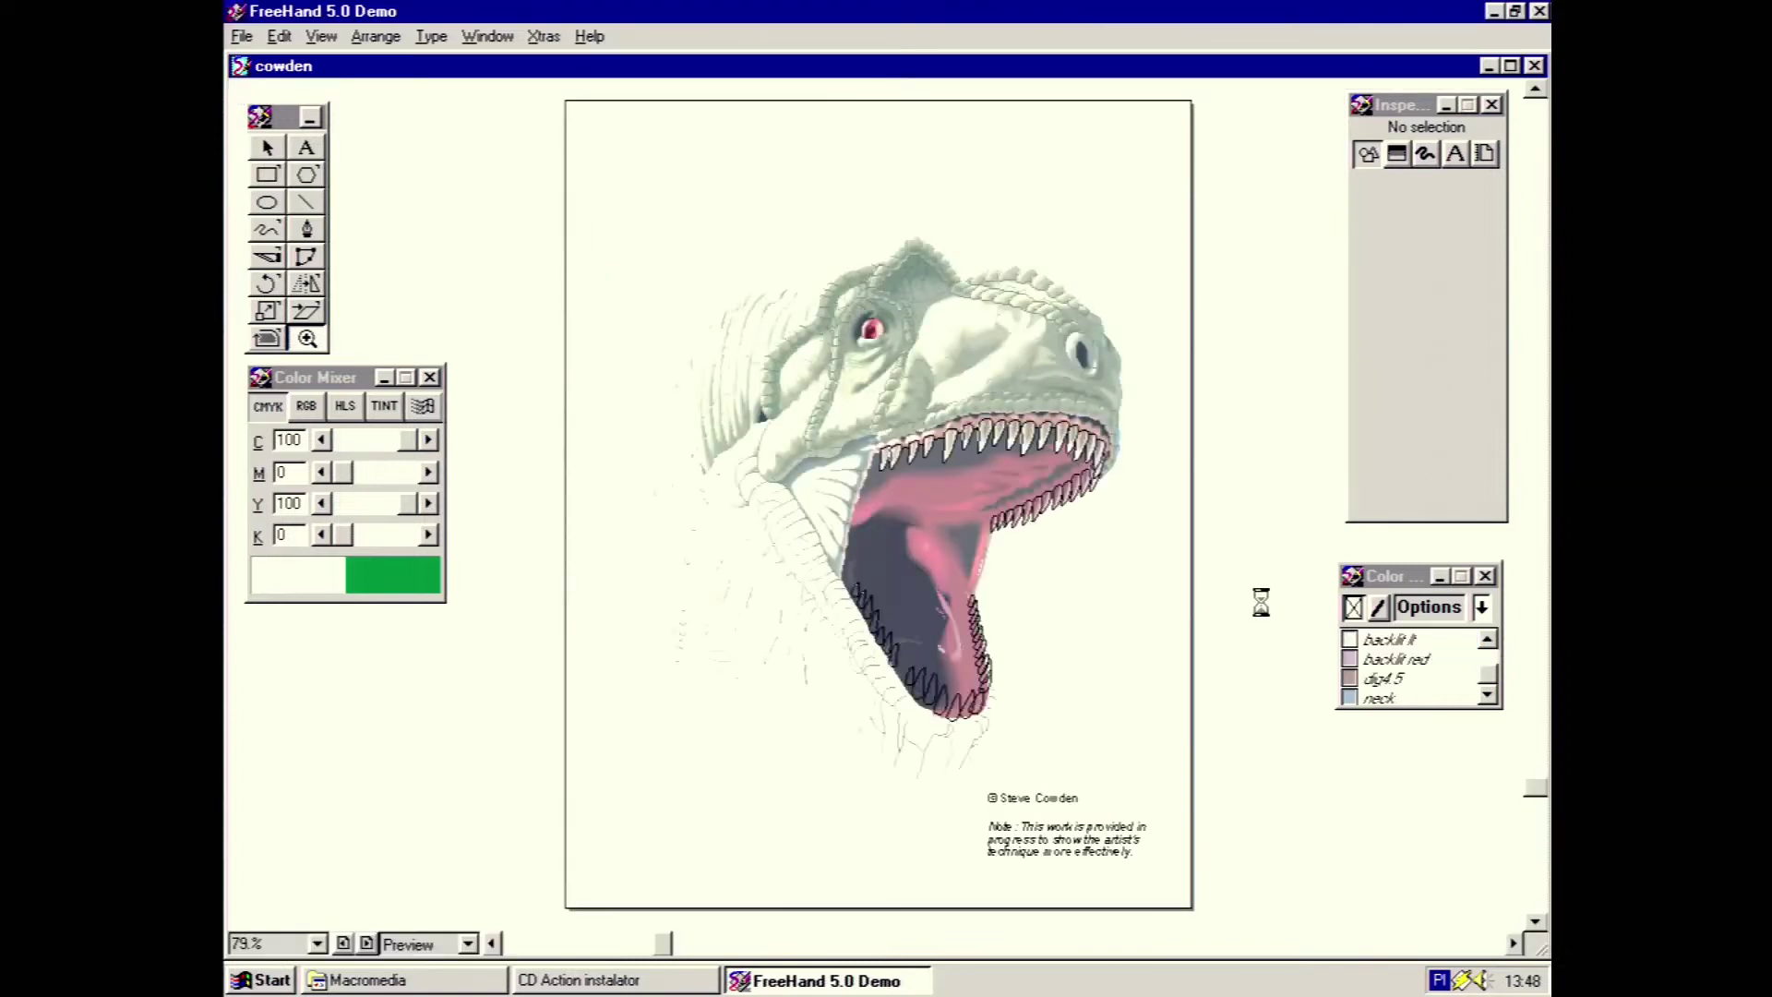
Examine the dinosaur's head and teeth up close at 200% magnification
click(997, 385)
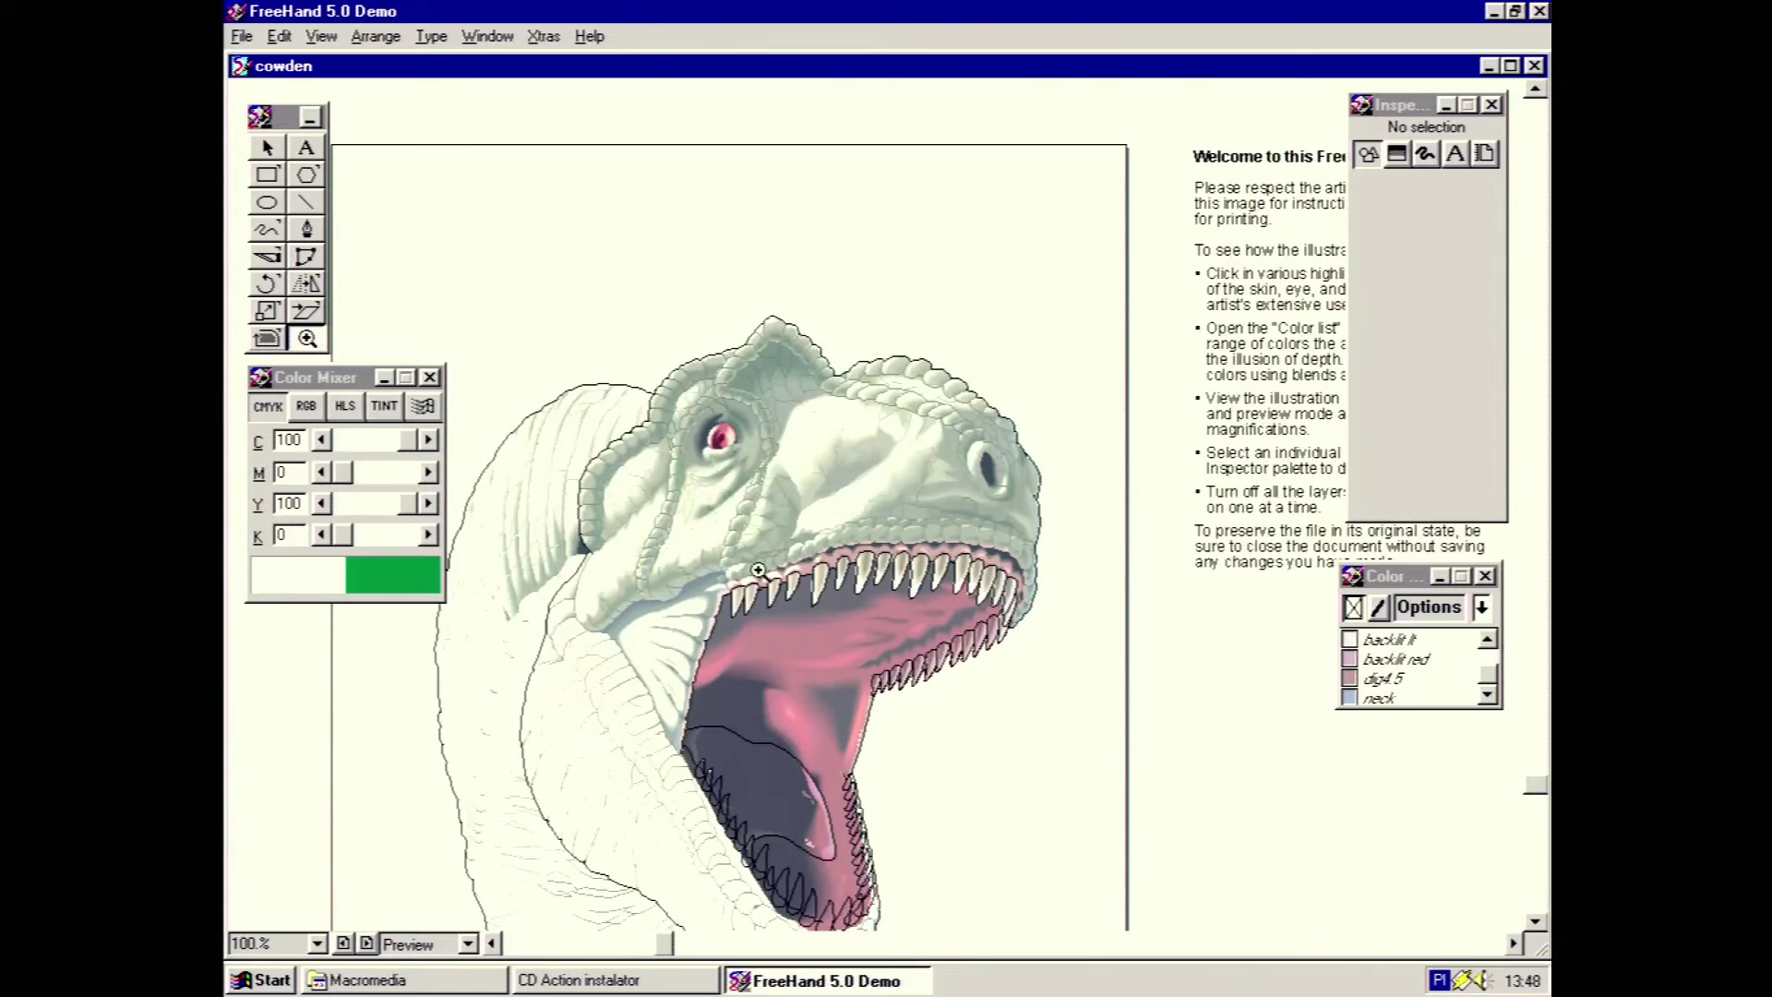
click(794, 554)
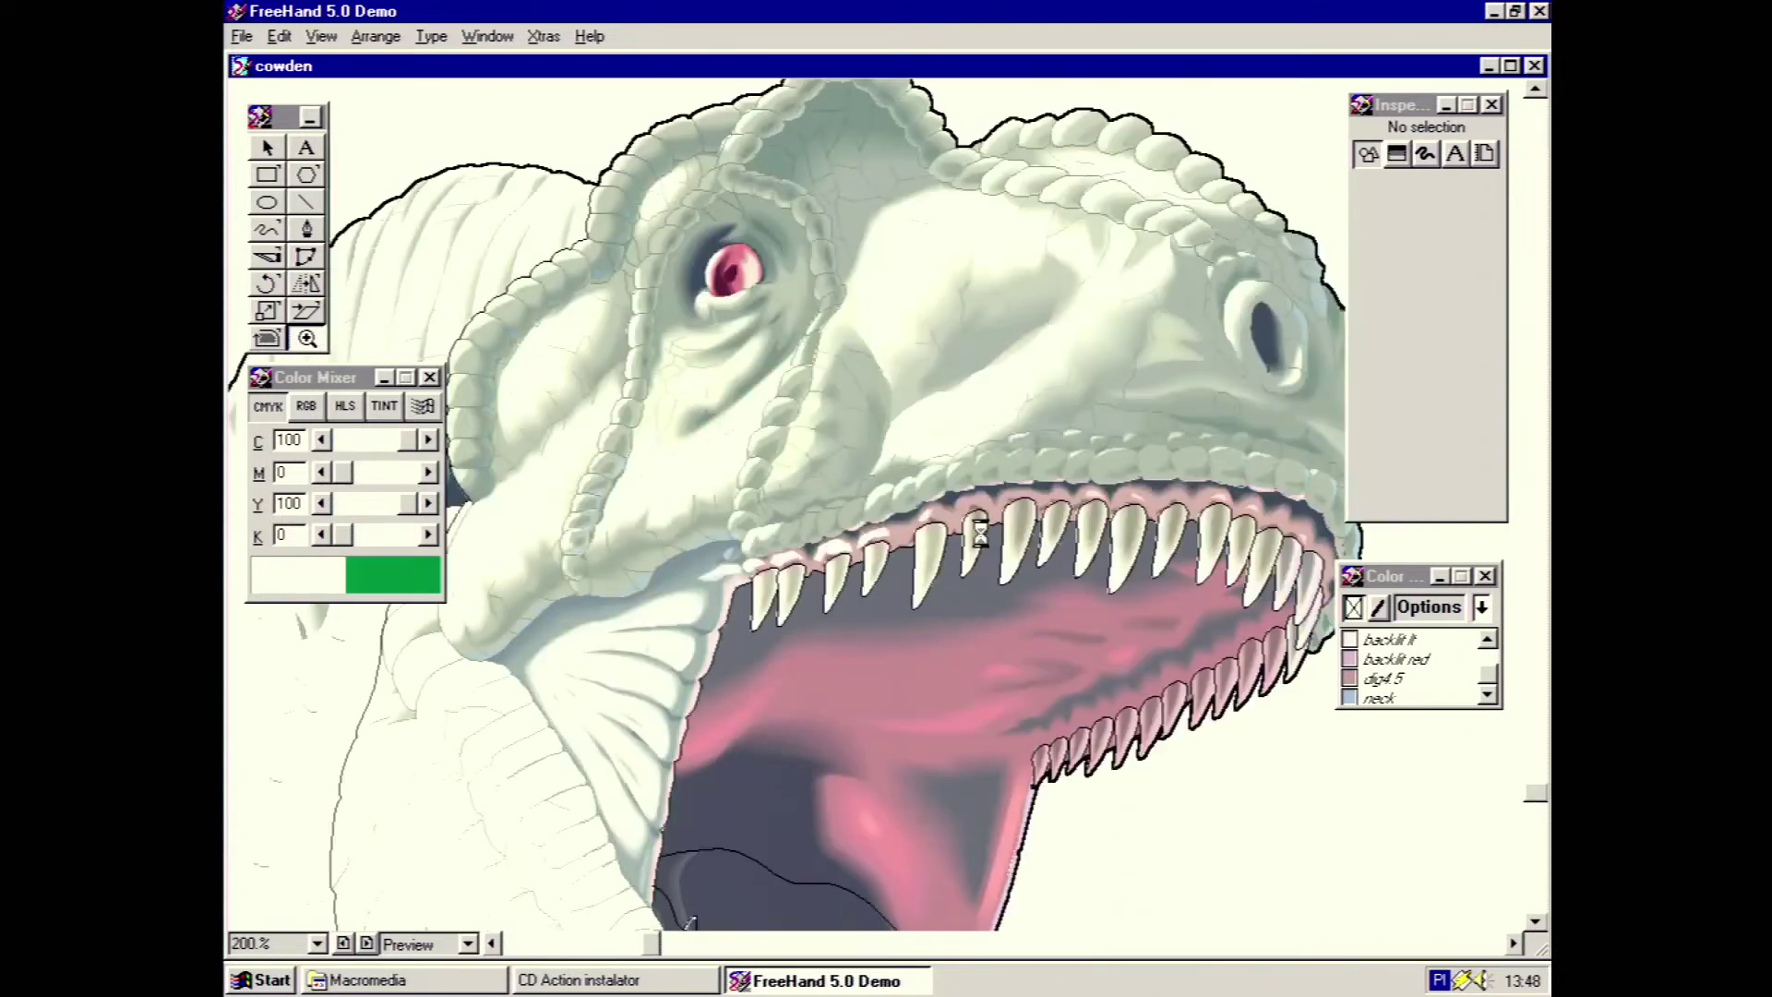
click(667, 942)
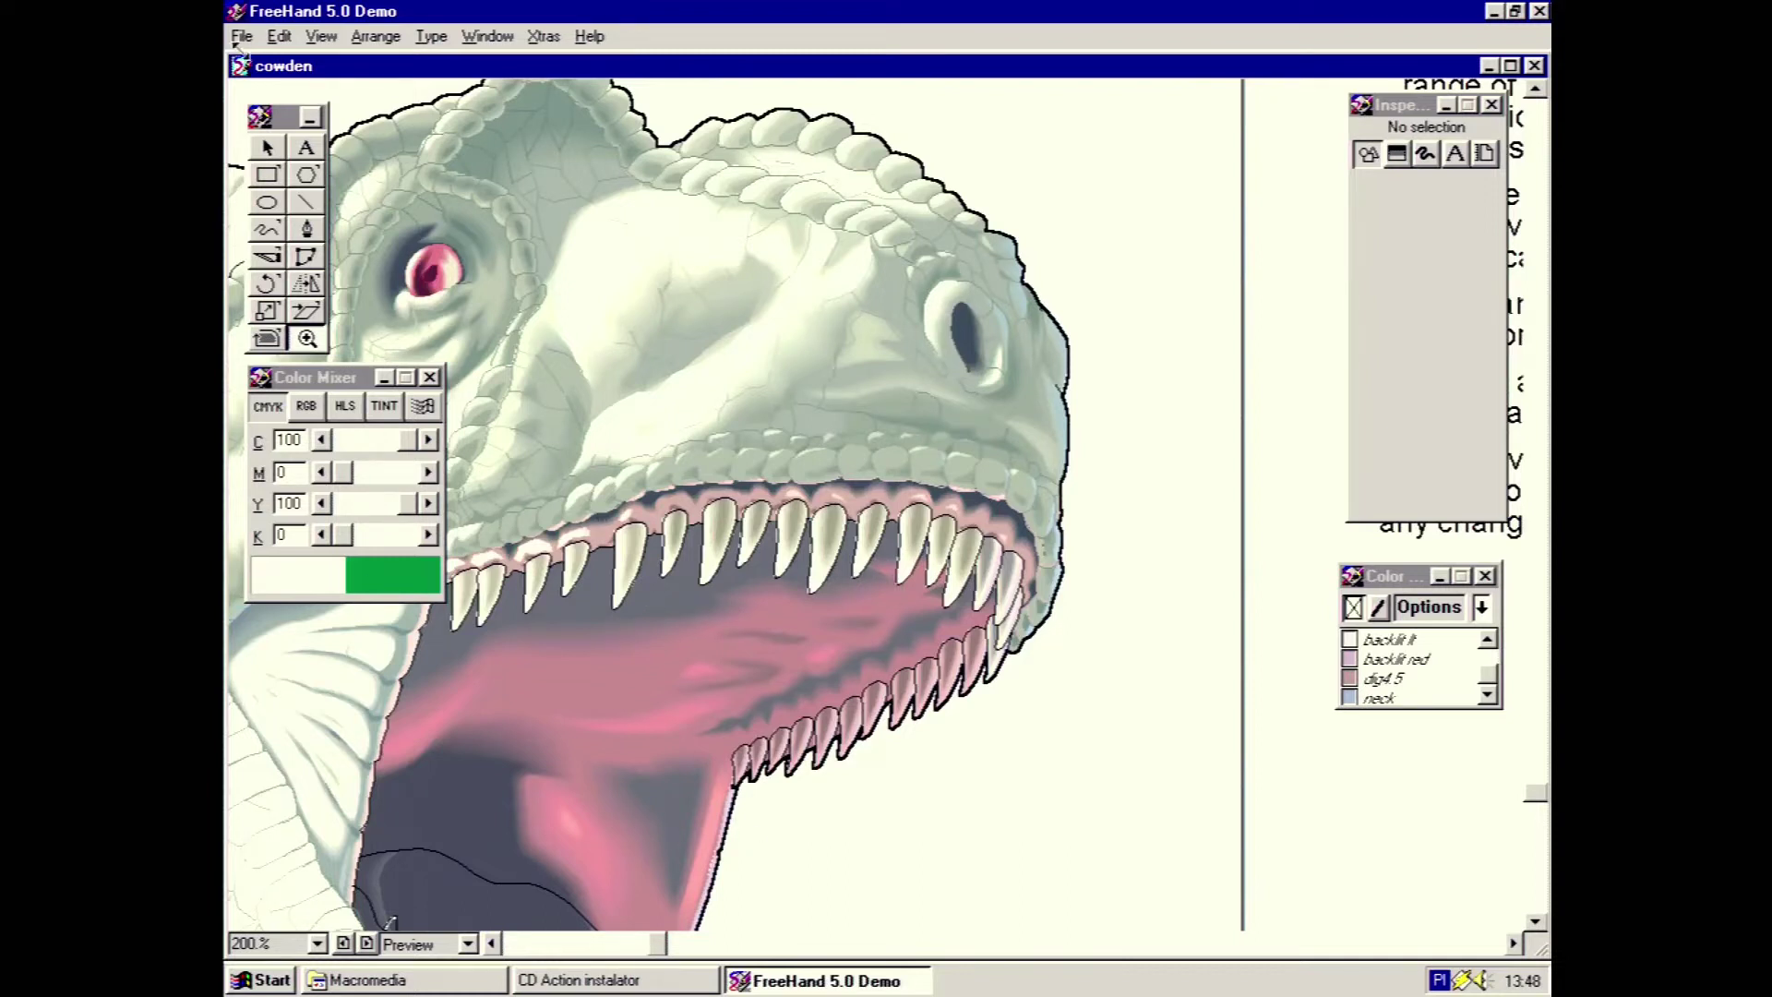
drag(656, 943, 651, 945)
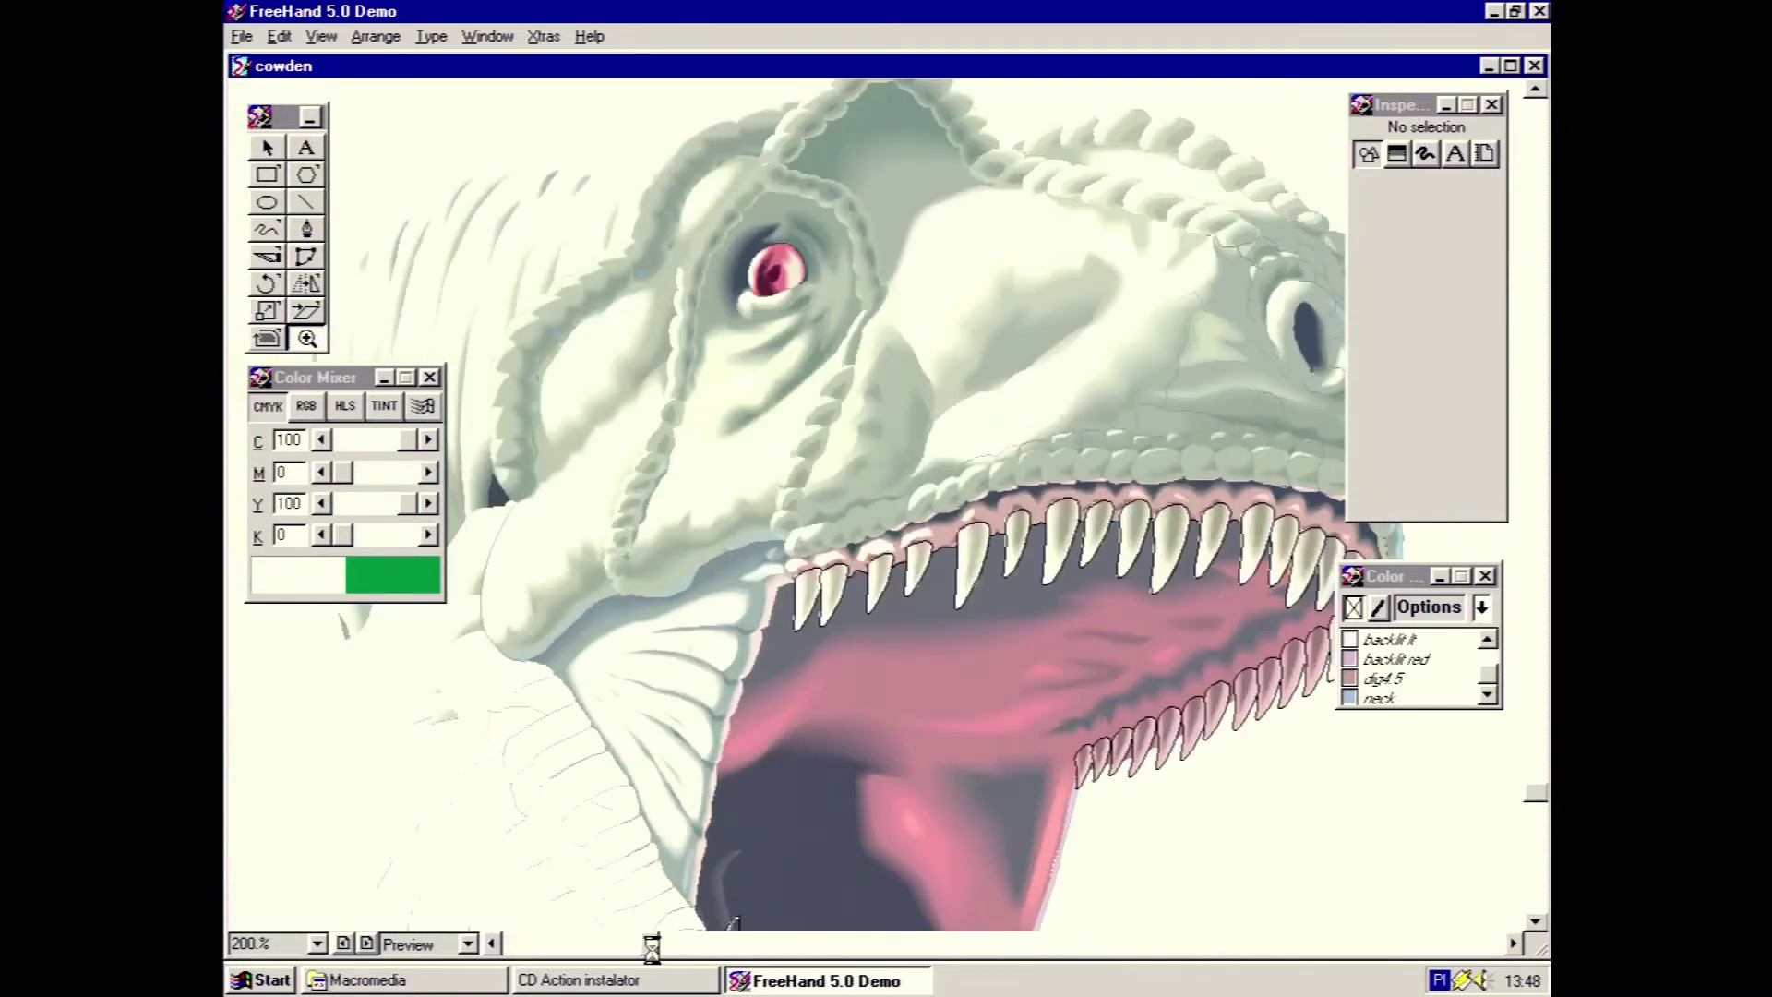
Review the Preferences categories from Colors through Expert Import/Output and leave without changing any settings
click(240, 37)
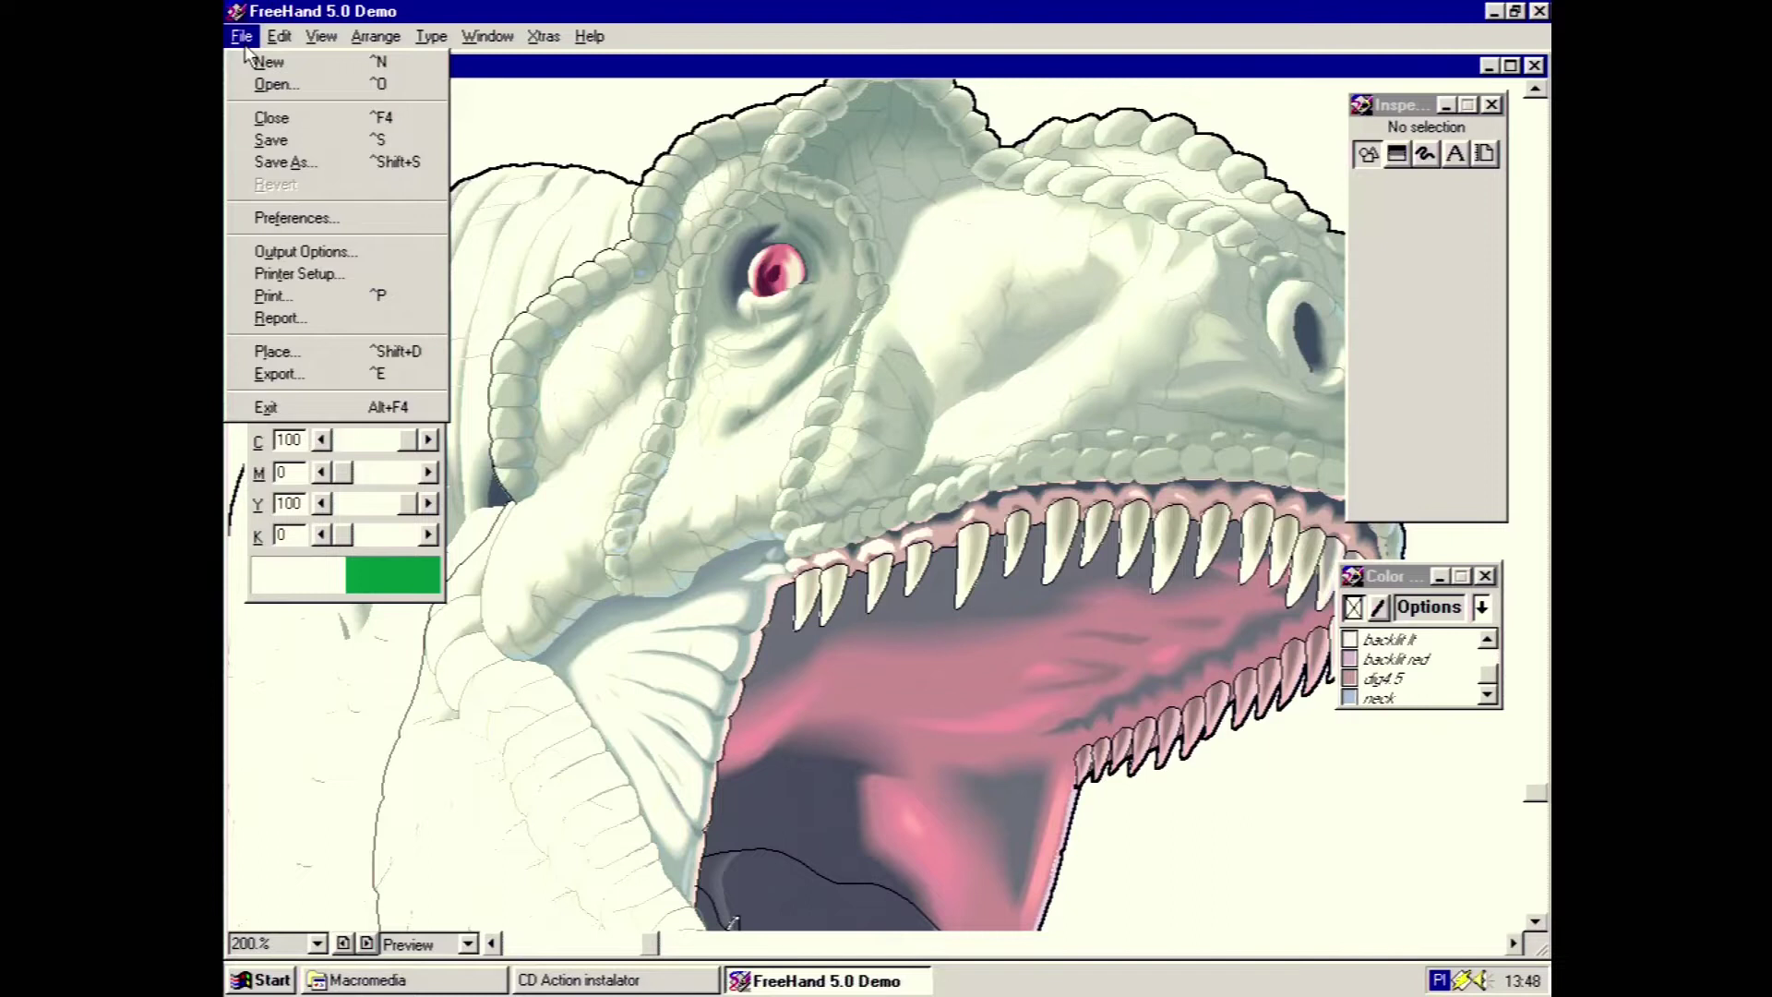
click(360, 220)
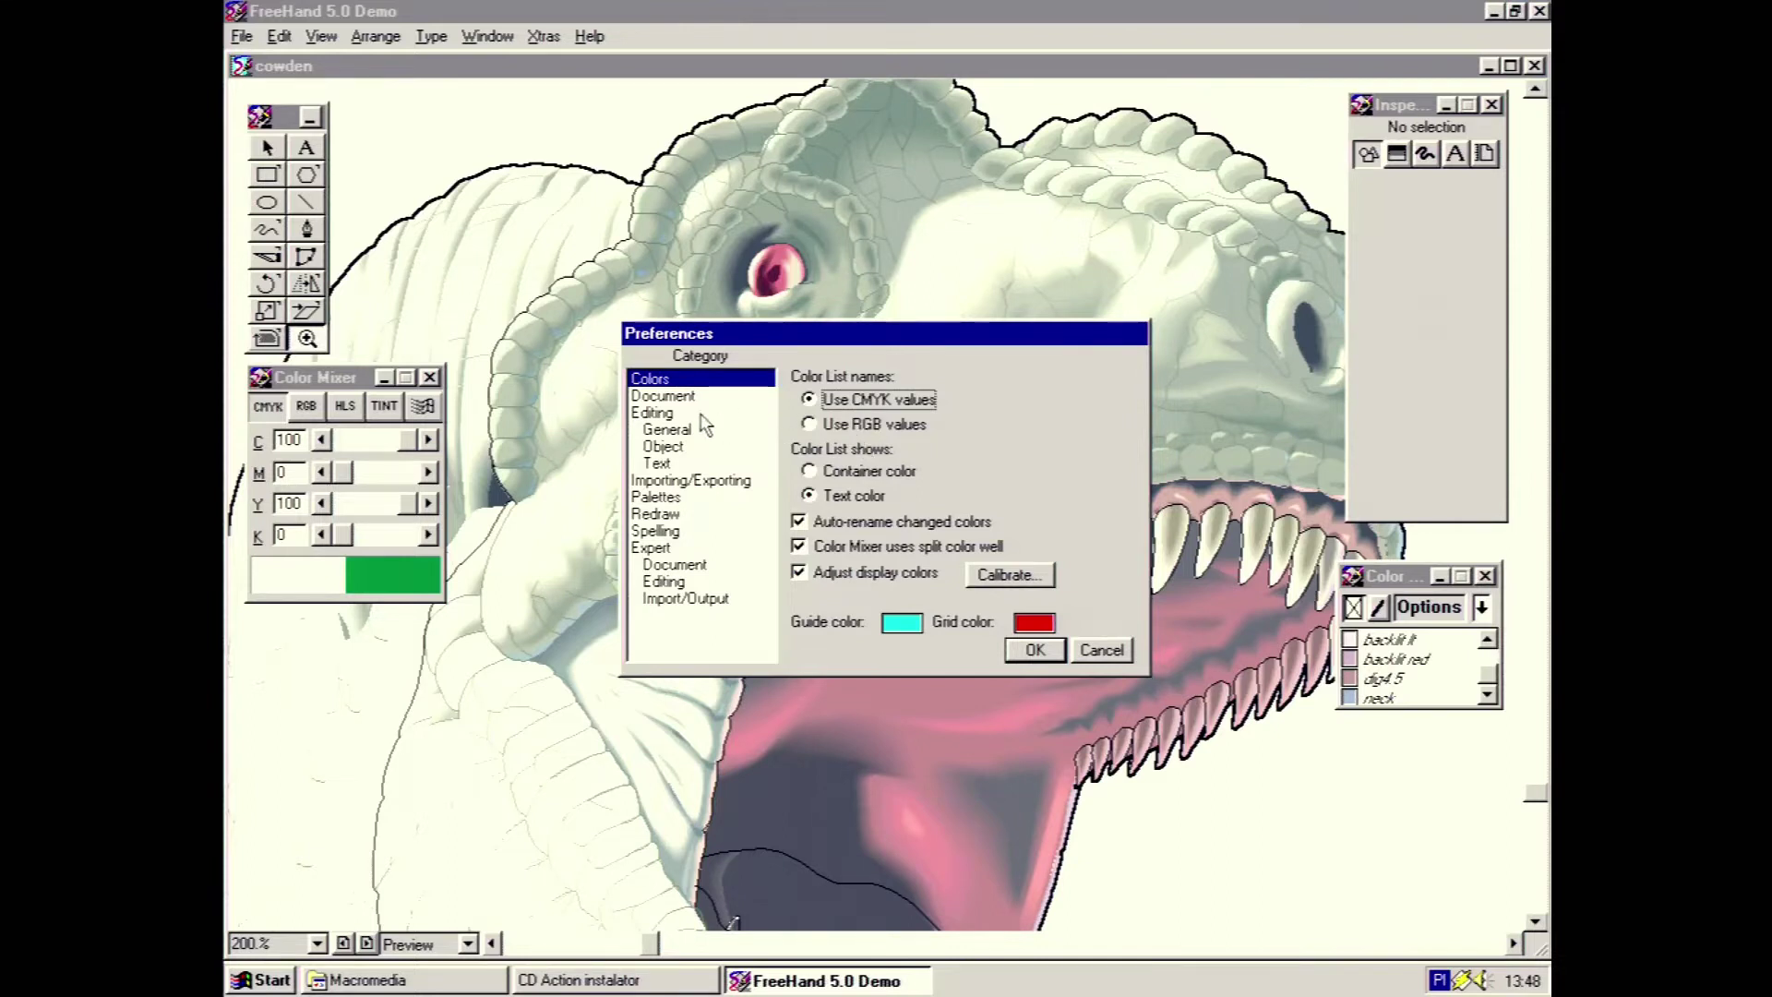
click(674, 399)
click(677, 431)
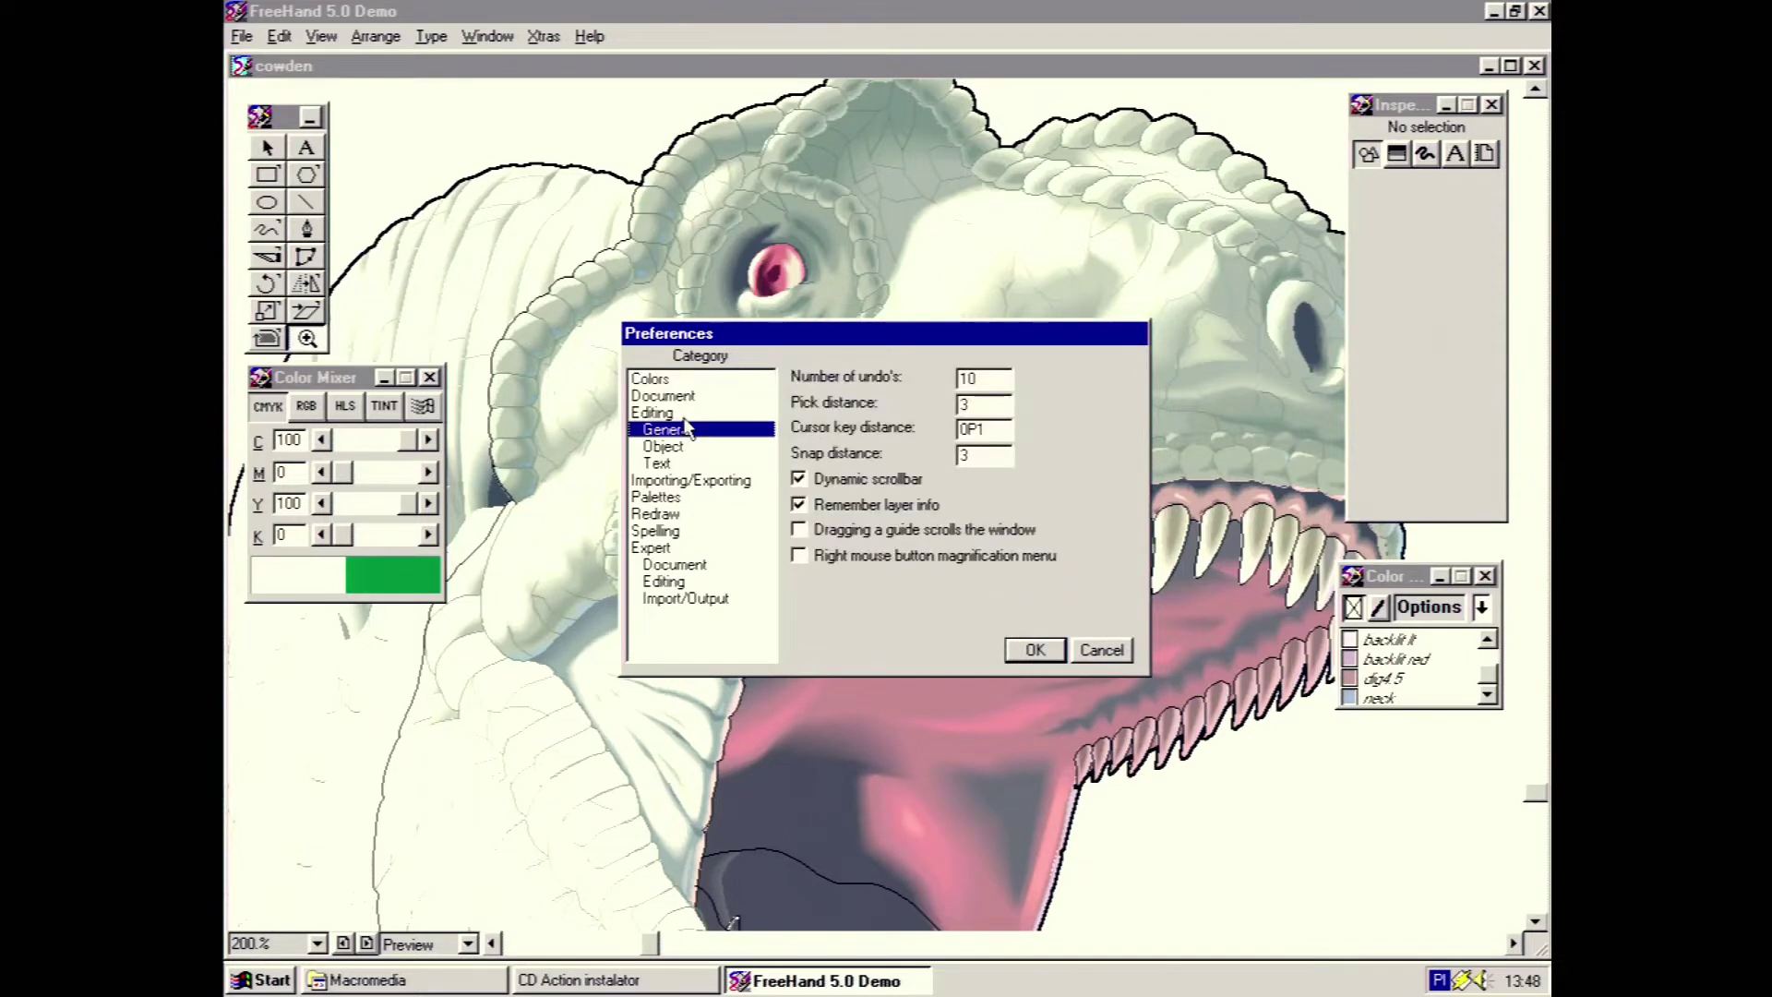
click(688, 451)
click(692, 481)
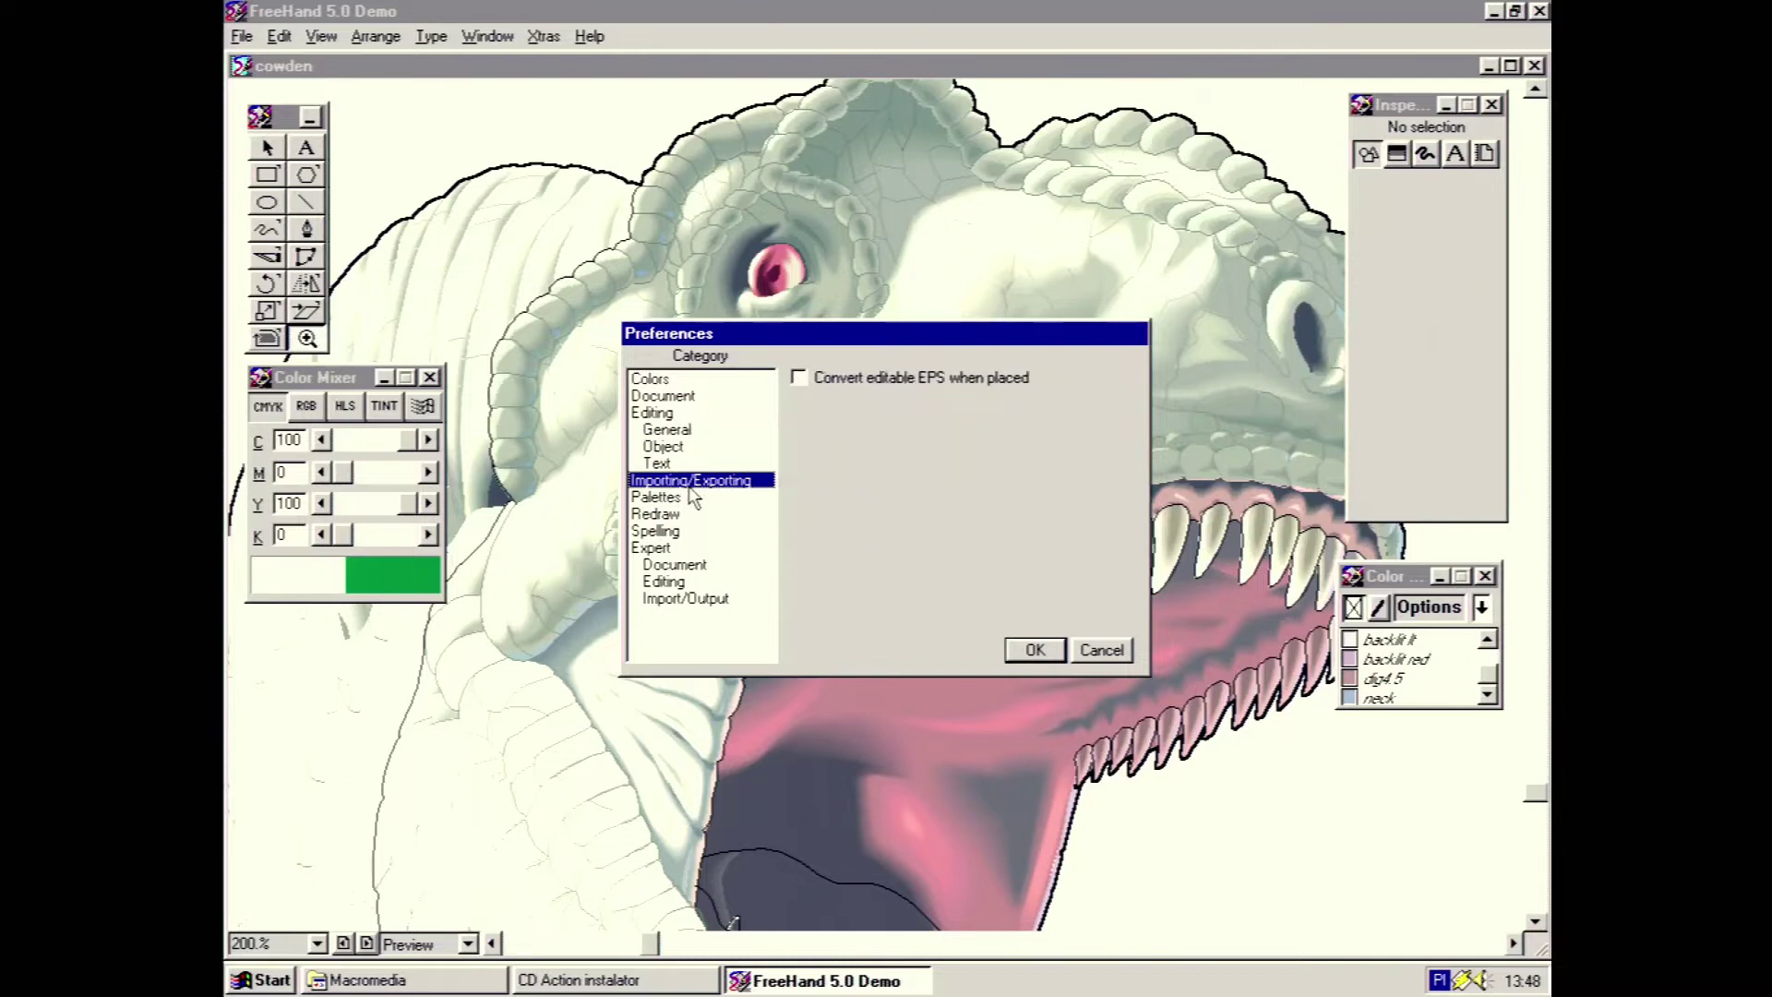
click(697, 501)
click(697, 517)
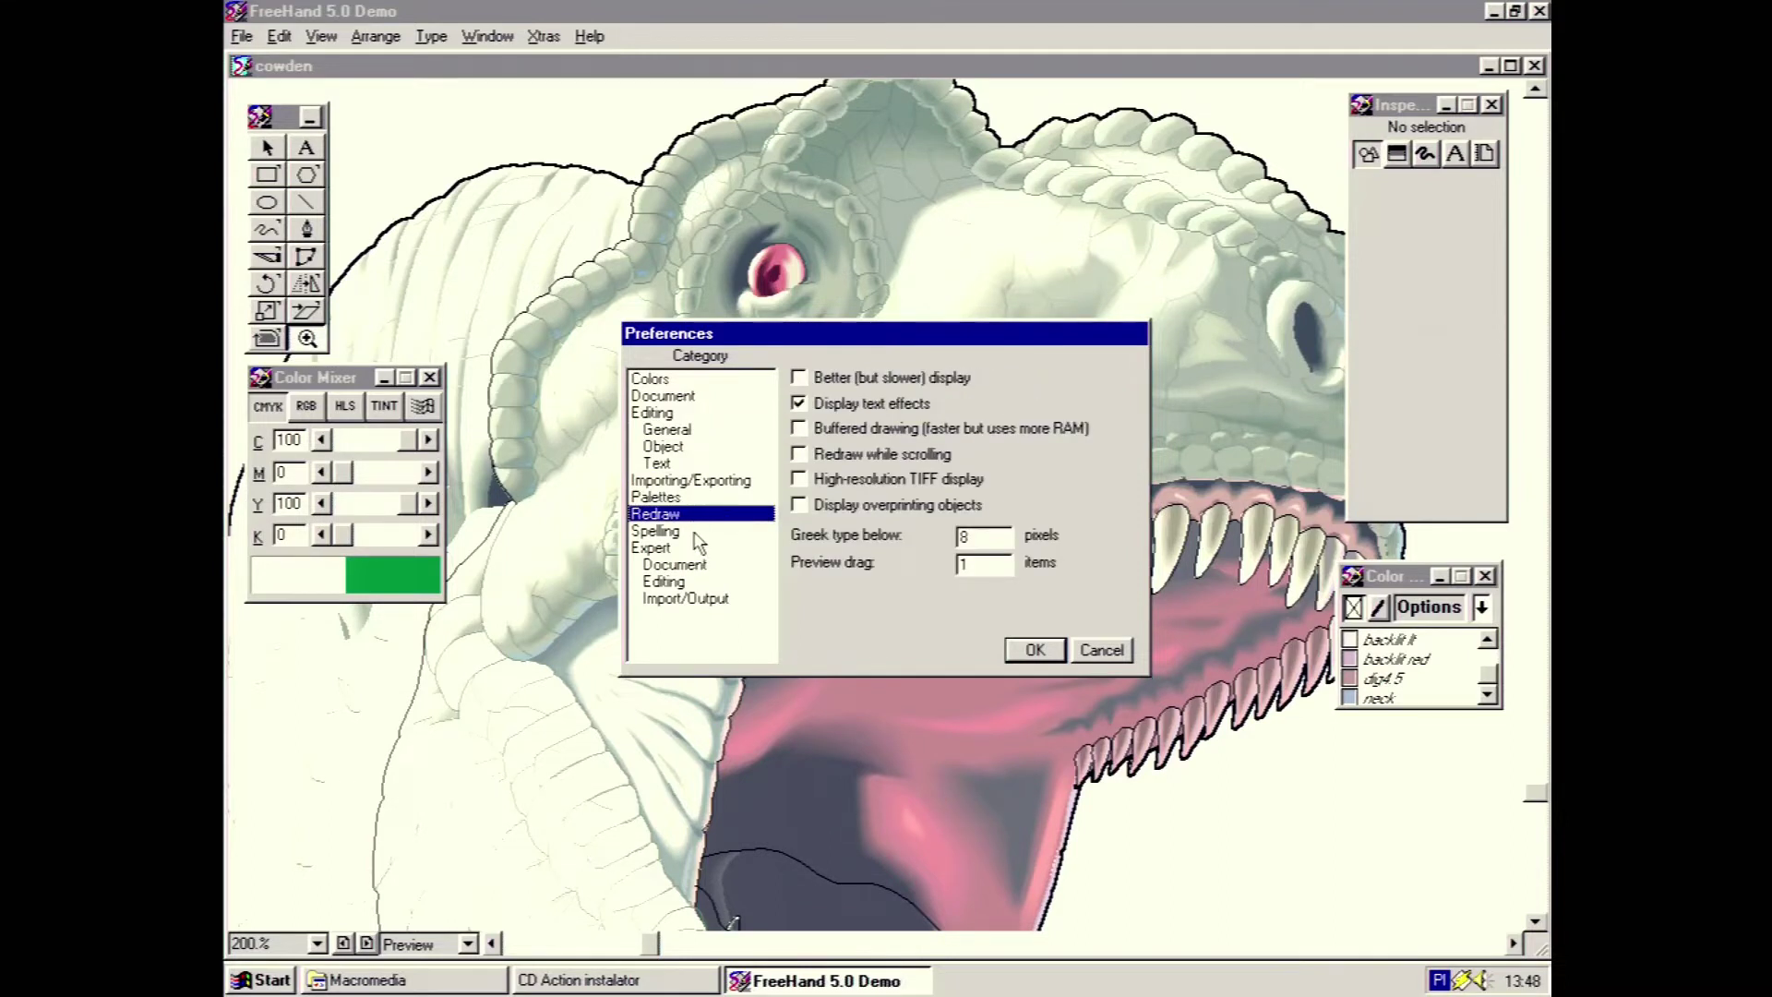
click(695, 534)
click(699, 565)
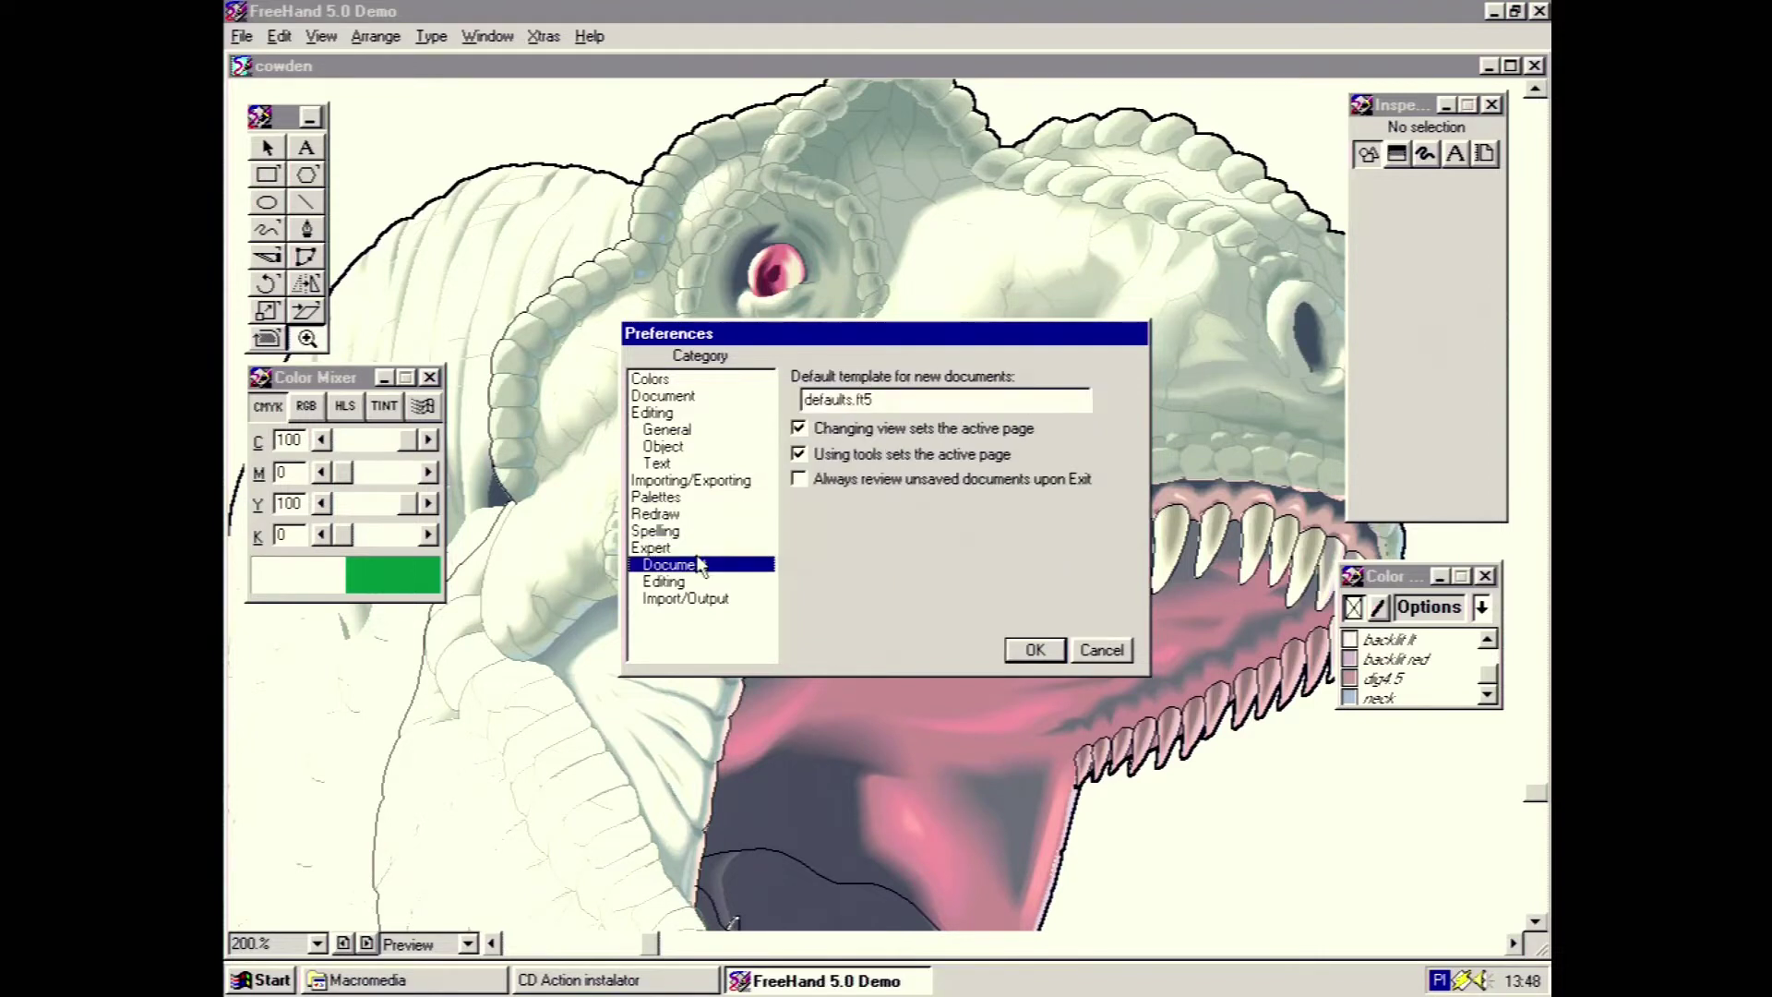
click(698, 582)
click(700, 600)
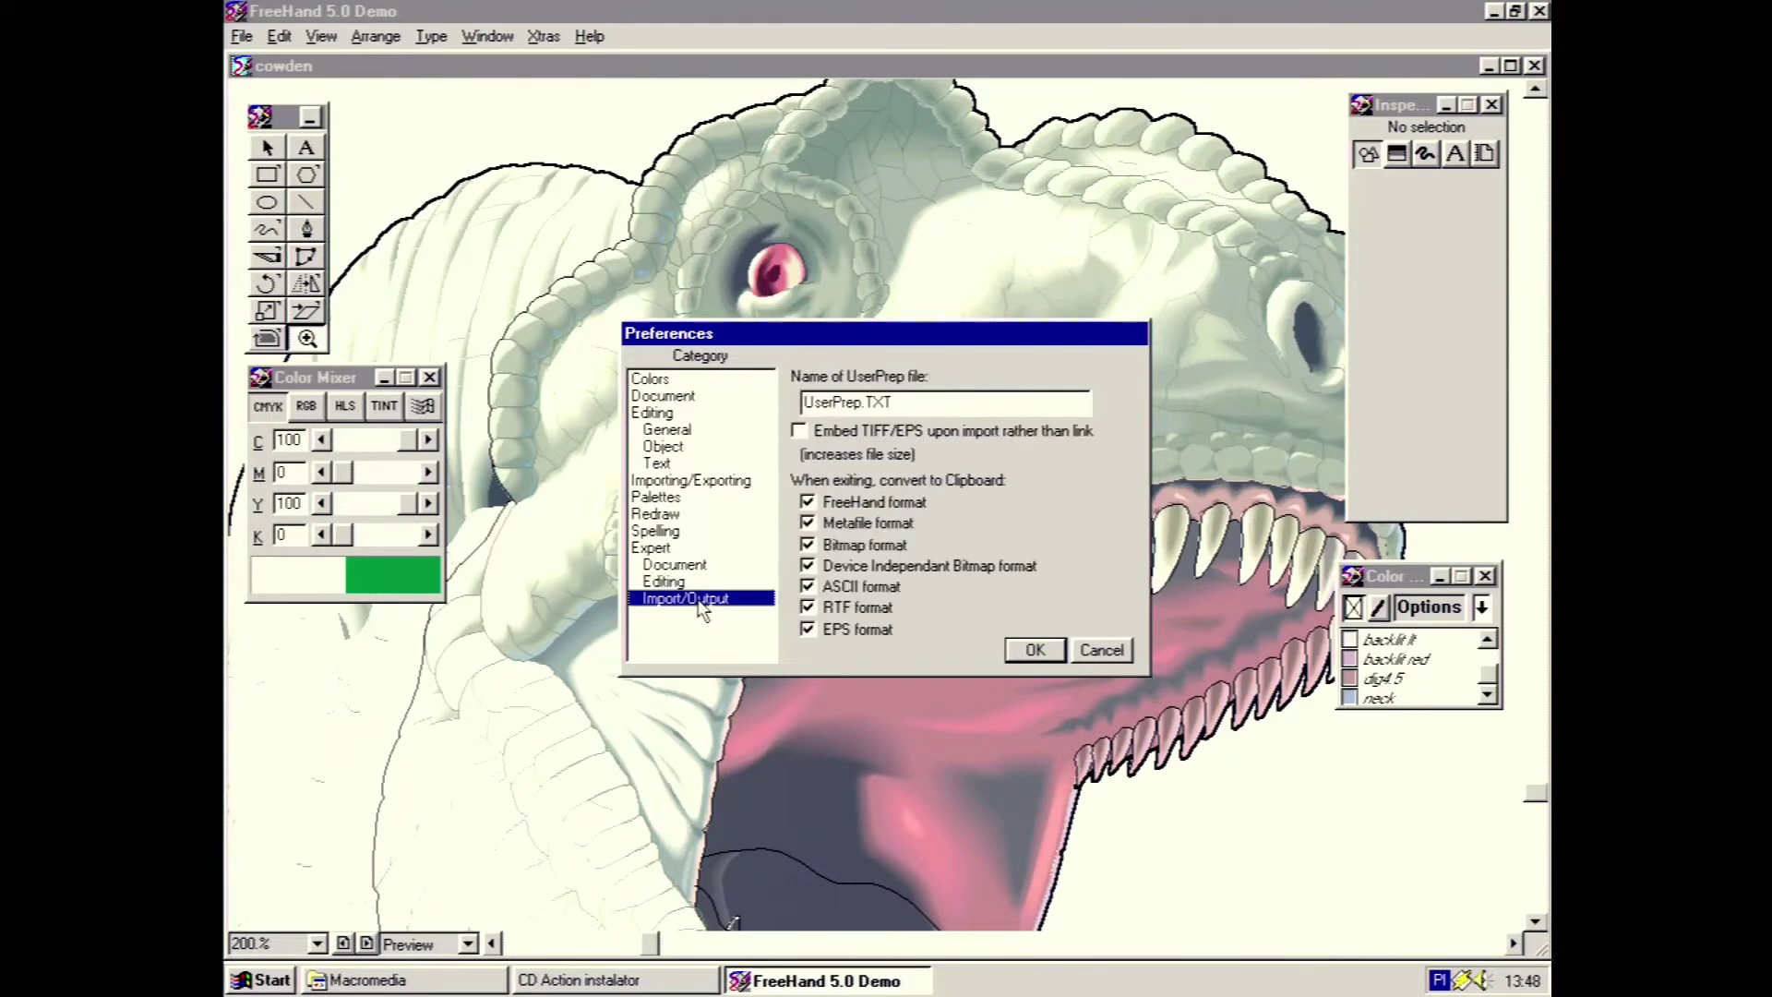
click(1101, 651)
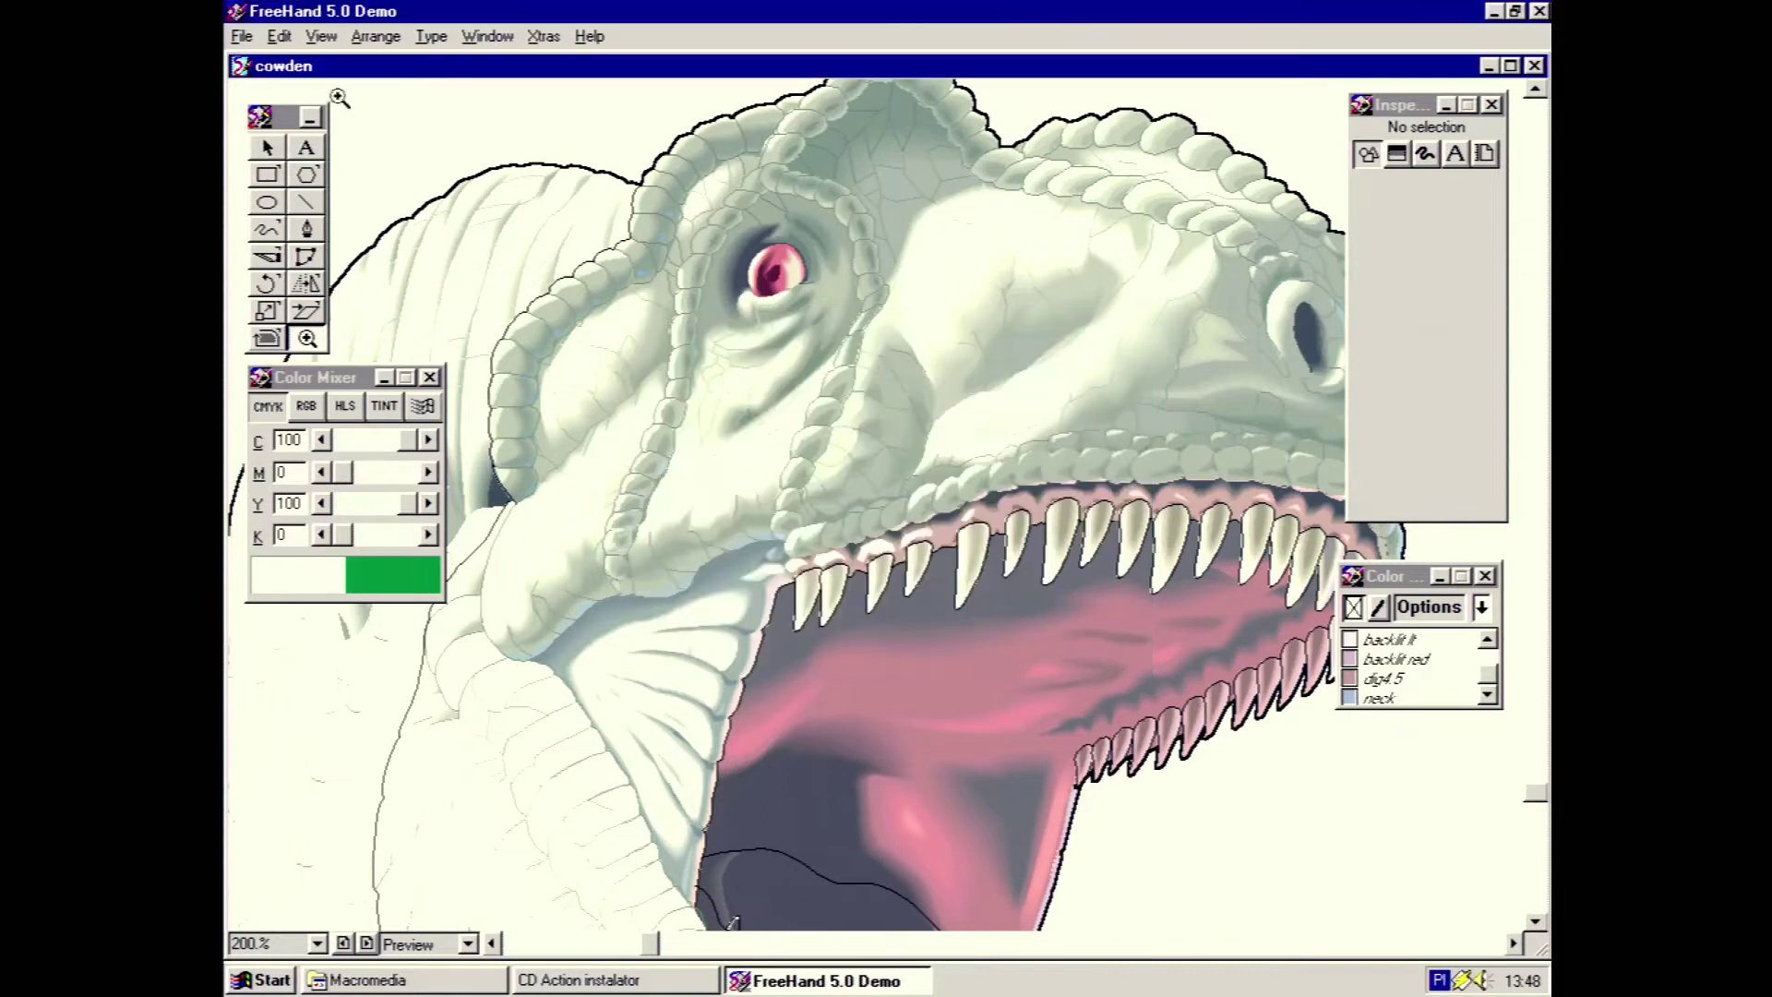
Look at the print options for the cowden document and leave without printing
click(242, 37)
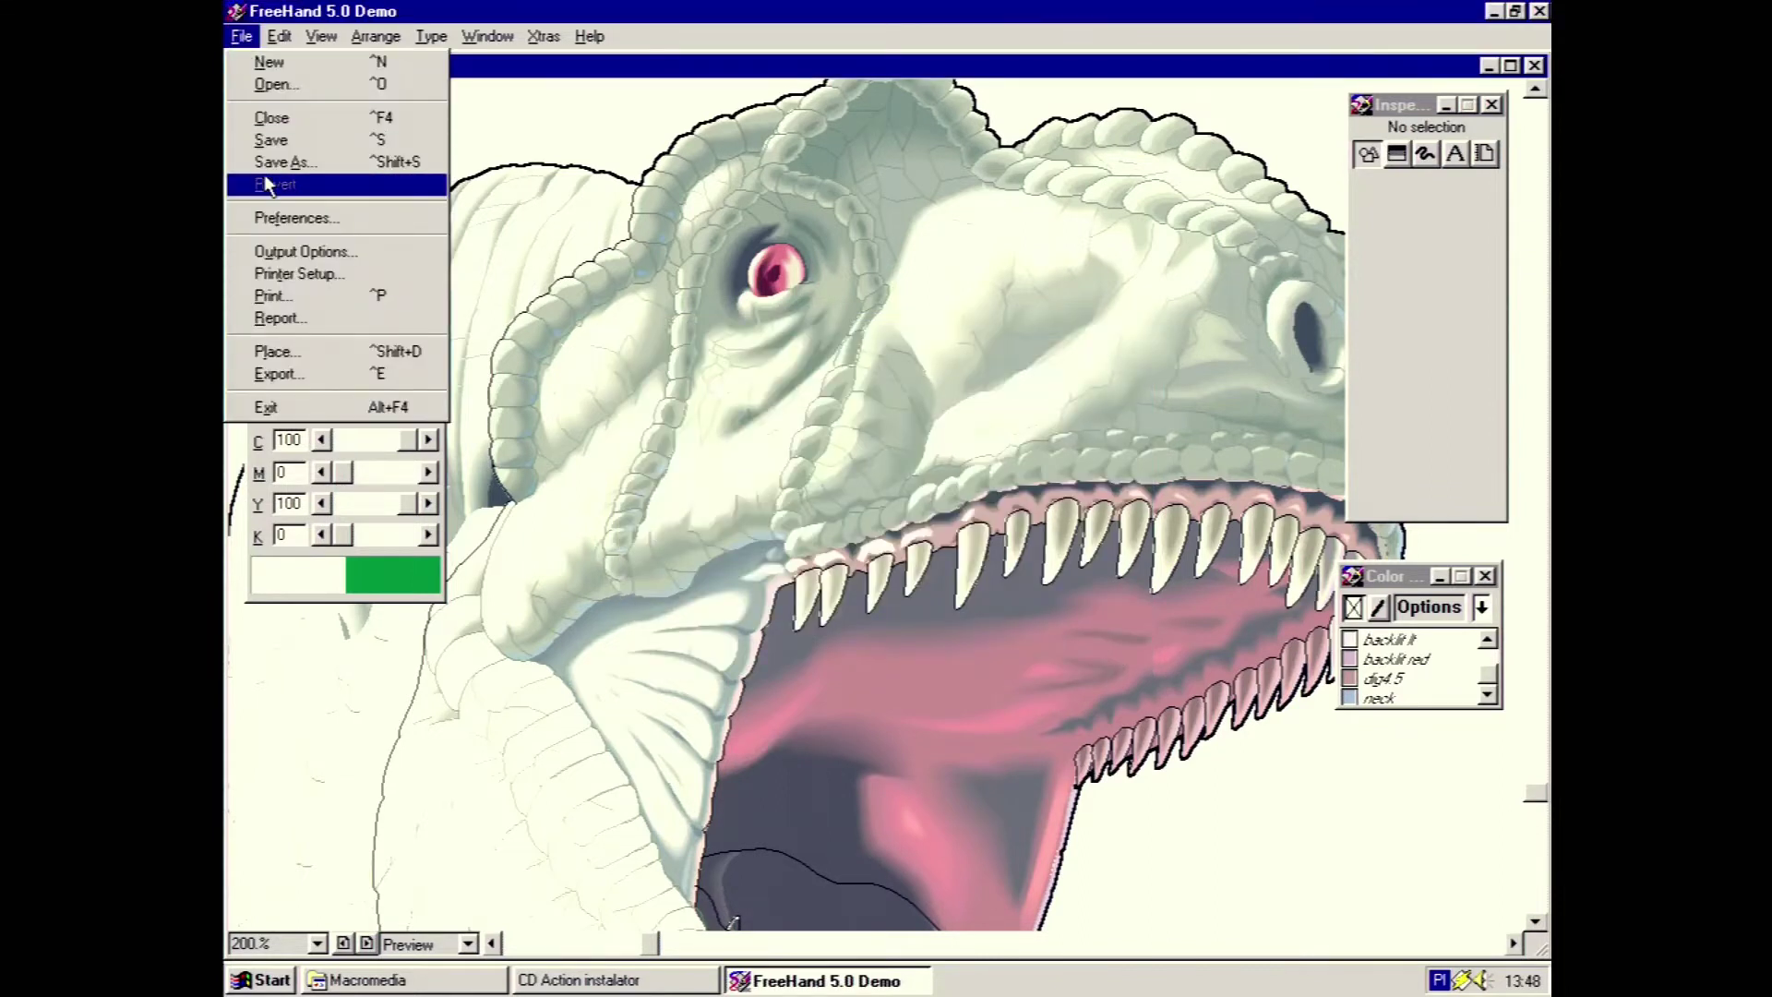
click(305, 316)
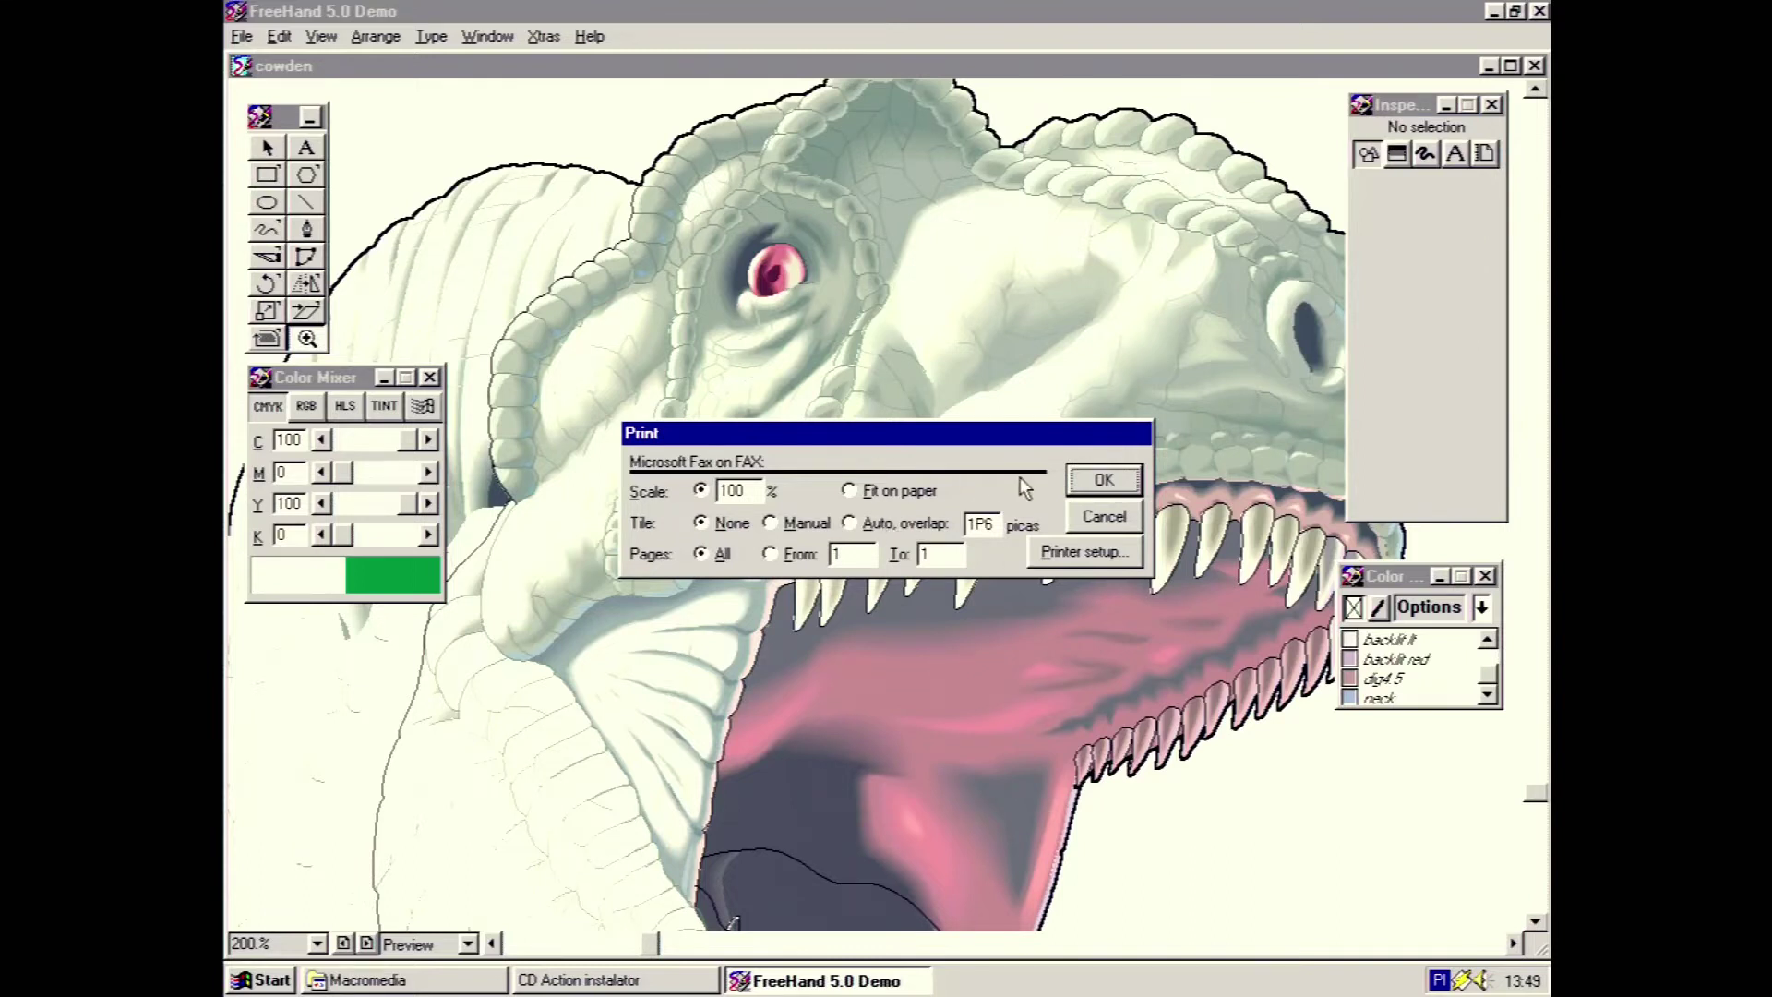
click(1103, 519)
Try to export the cowden document
click(244, 39)
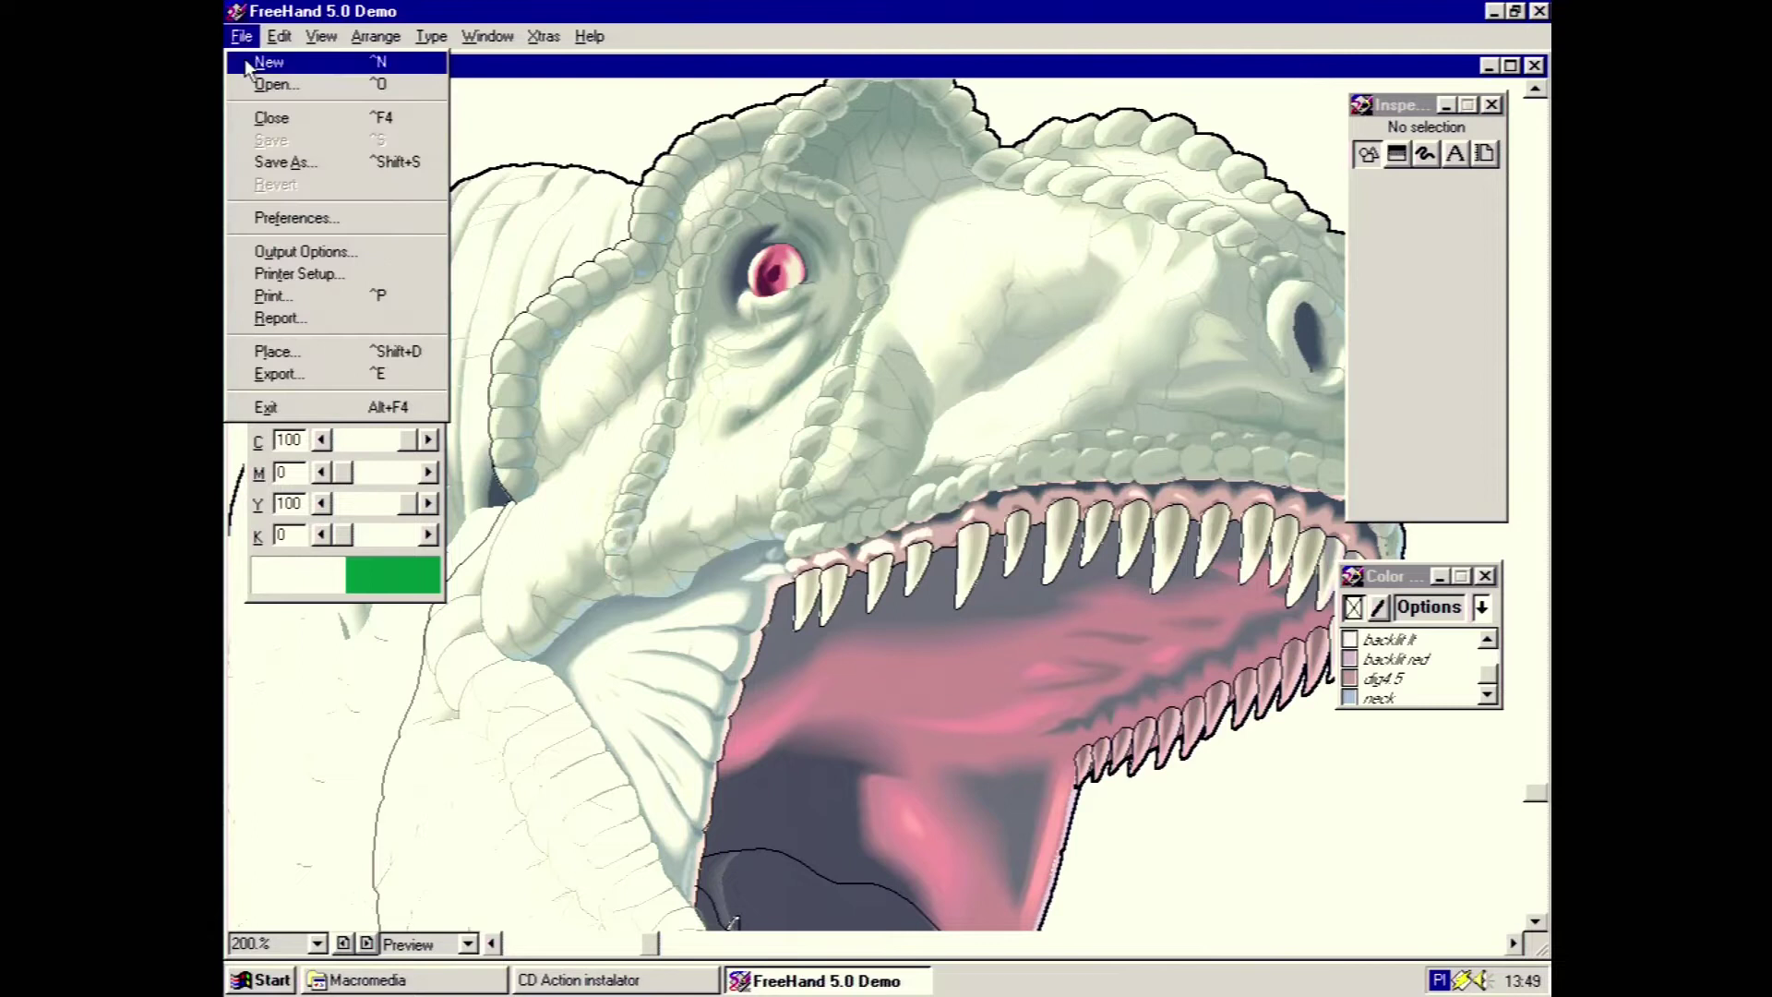
click(318, 374)
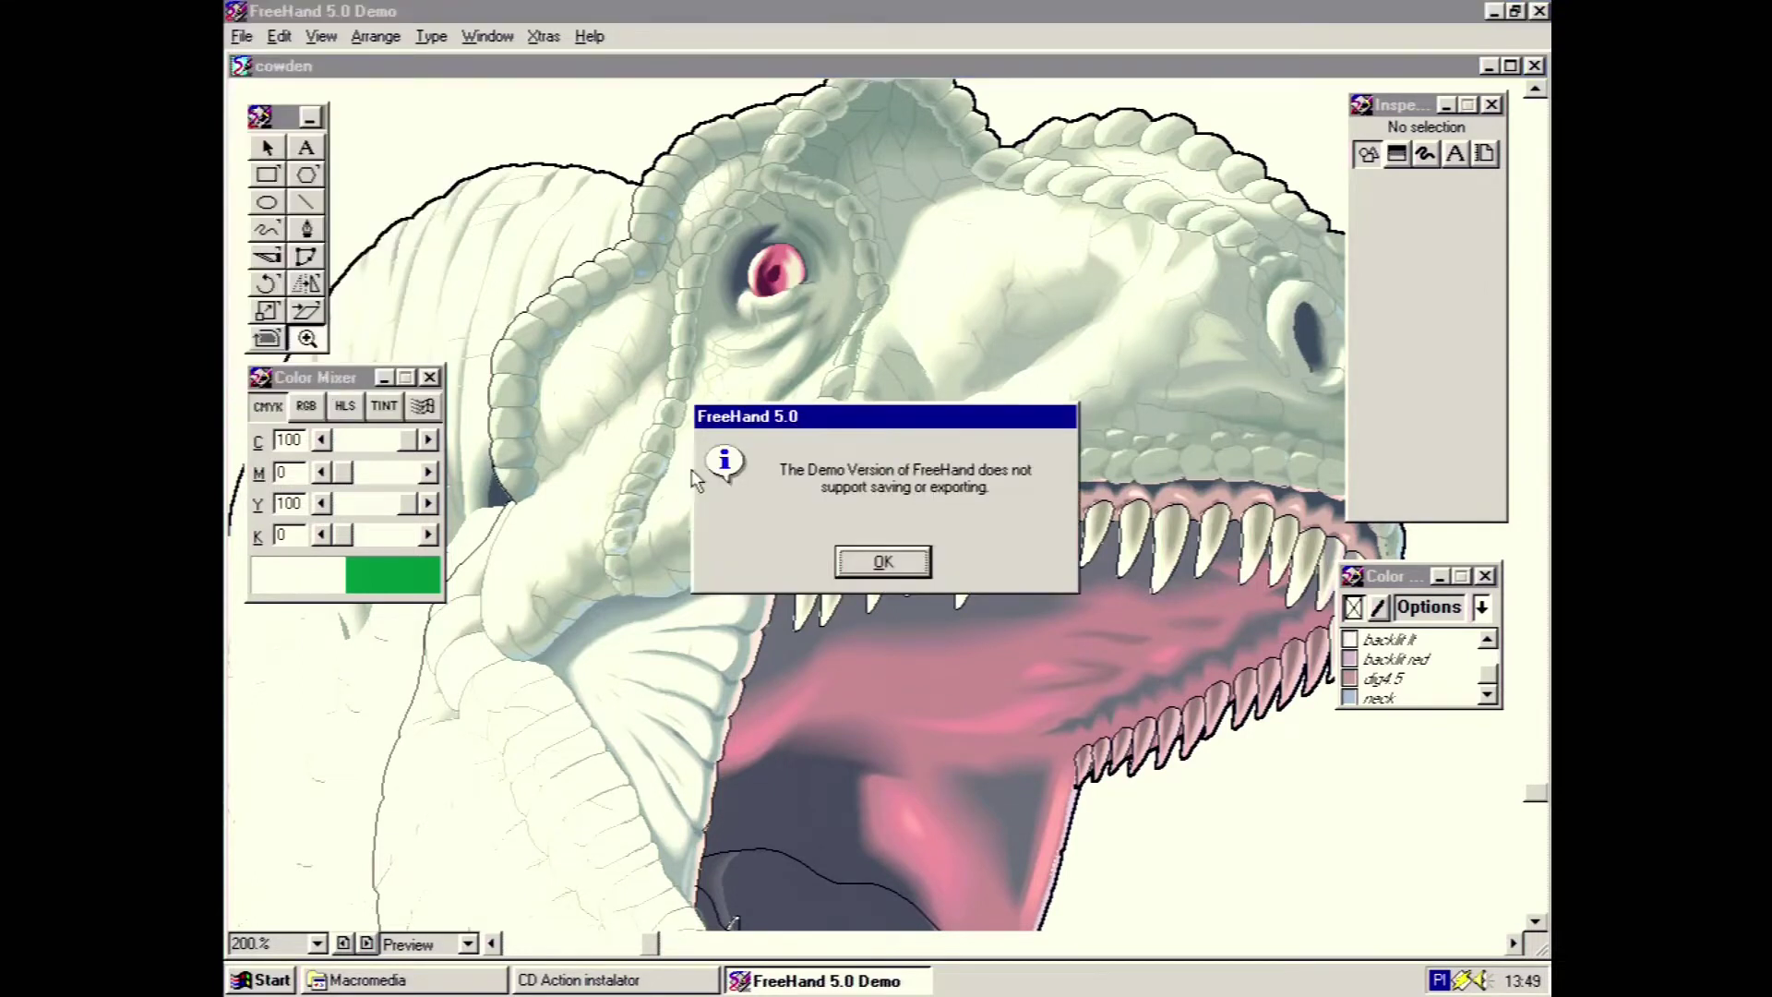
click(882, 561)
Show the page rulers around the cowden document
click(279, 36)
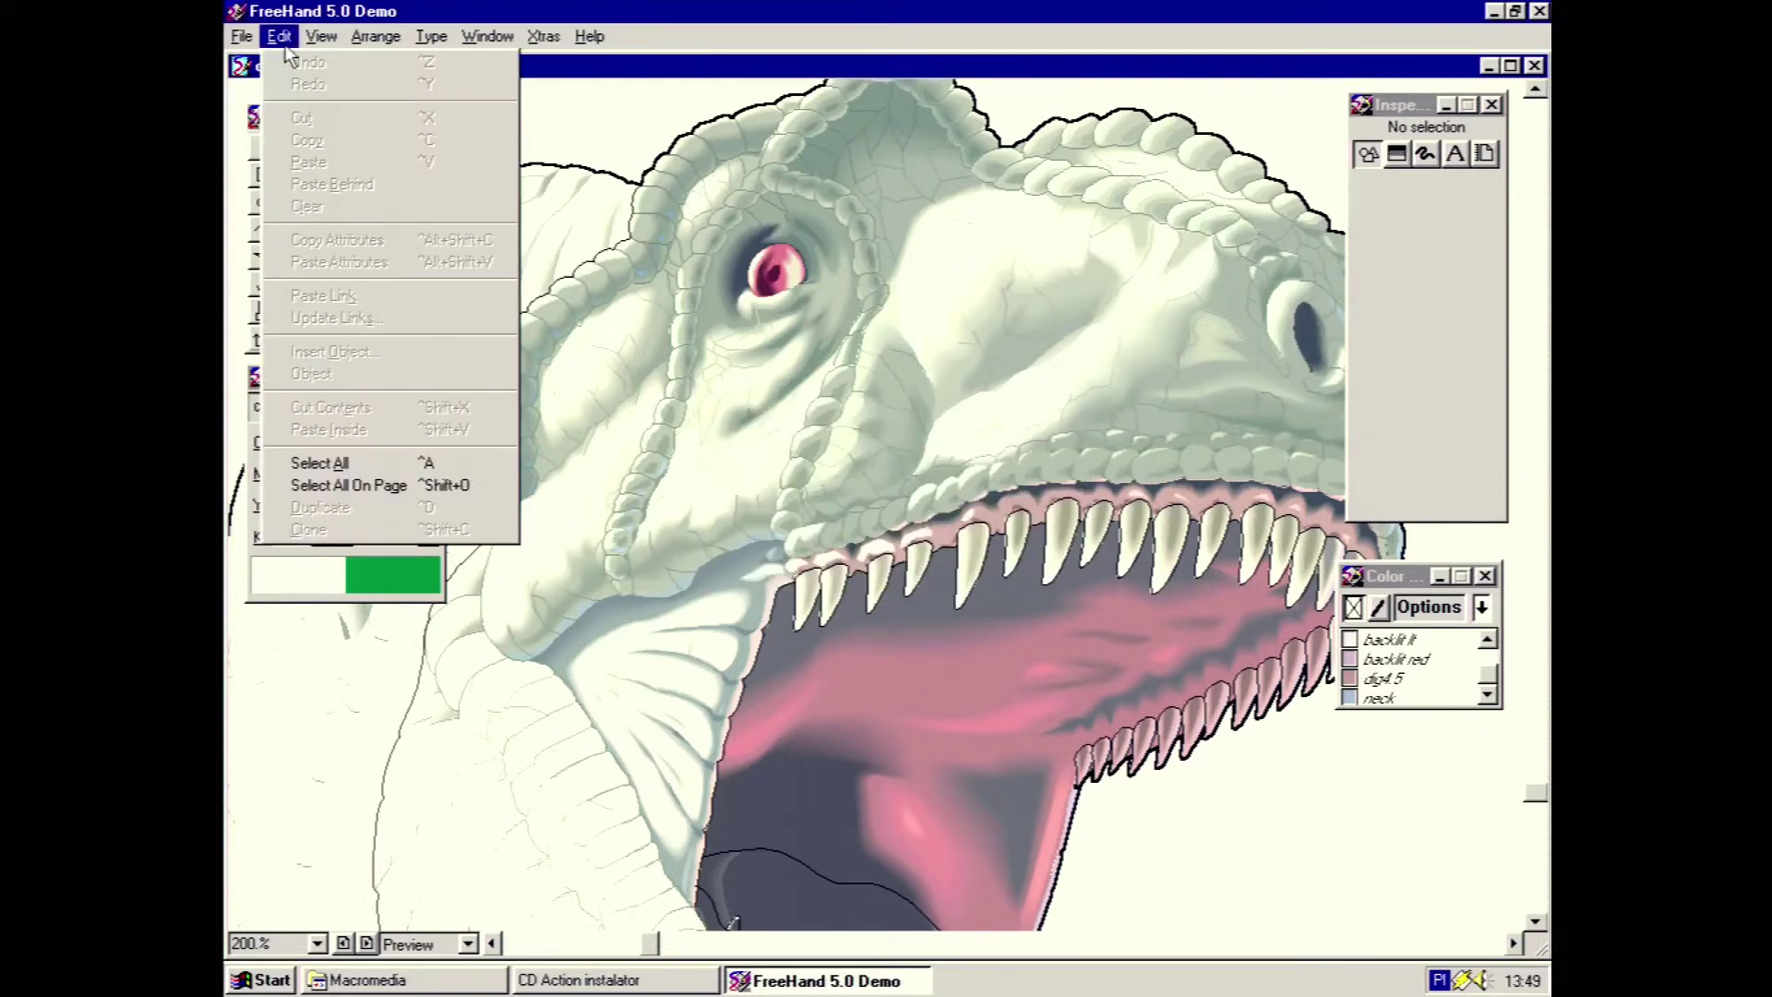
mouse_move(336, 46)
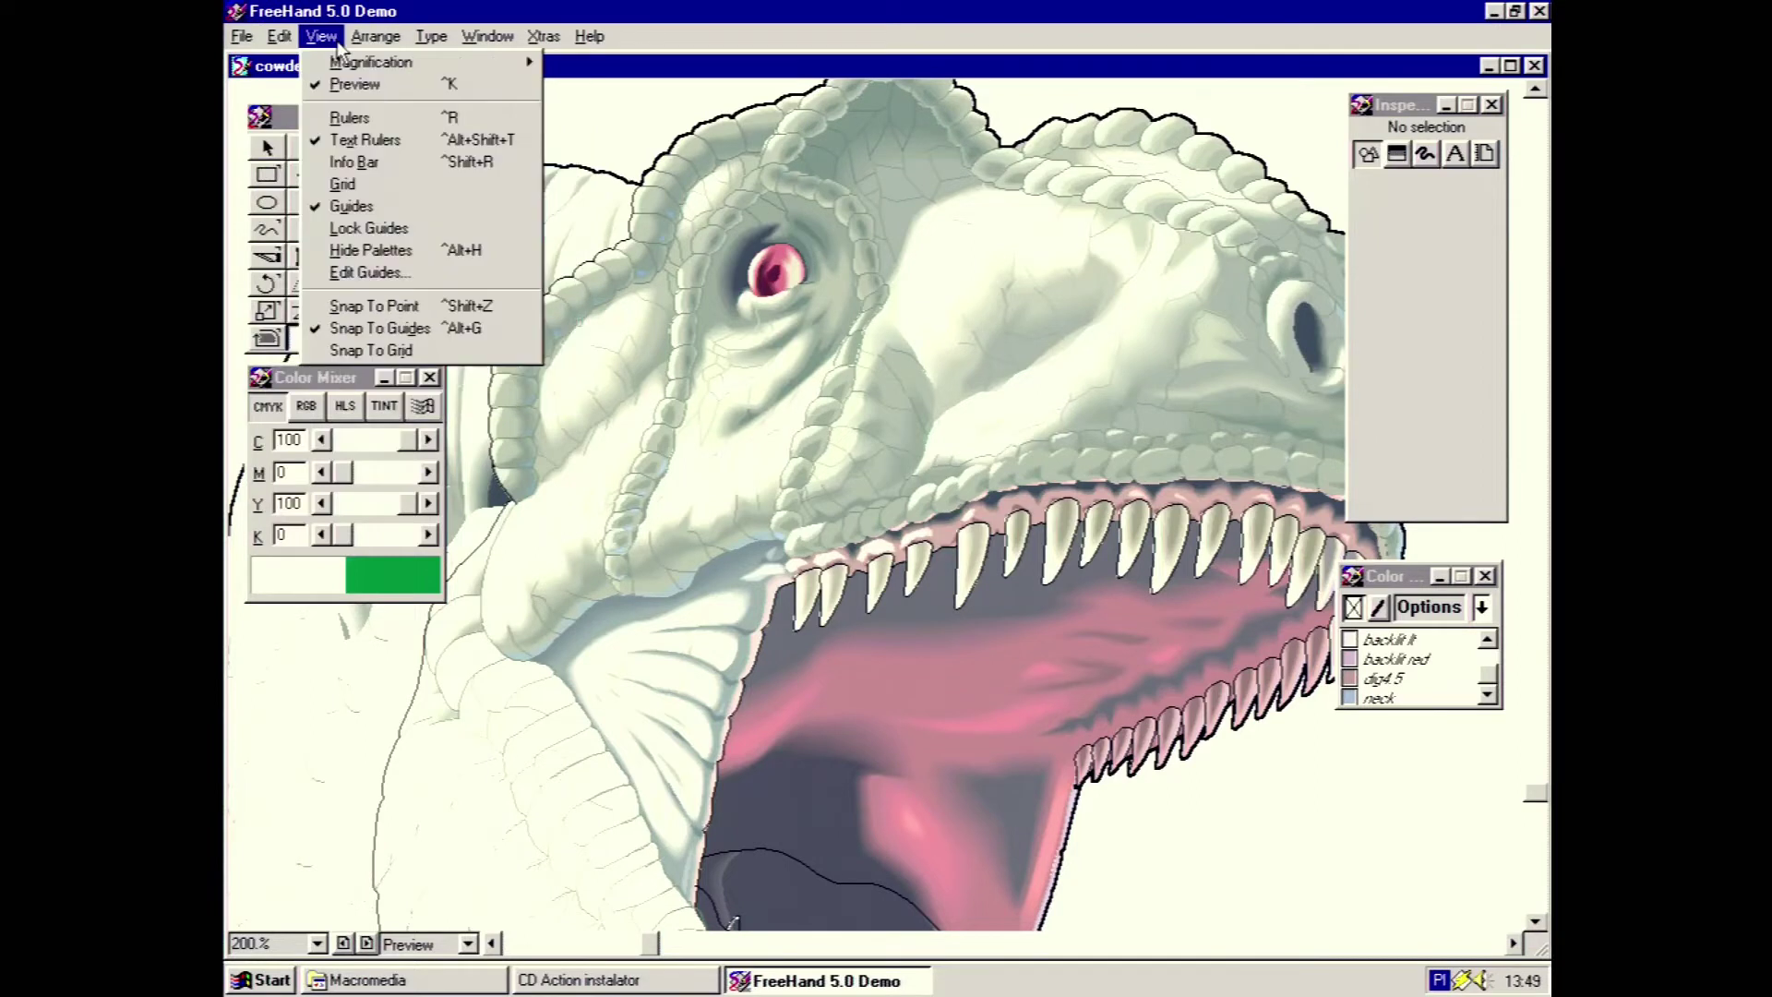
click(343, 117)
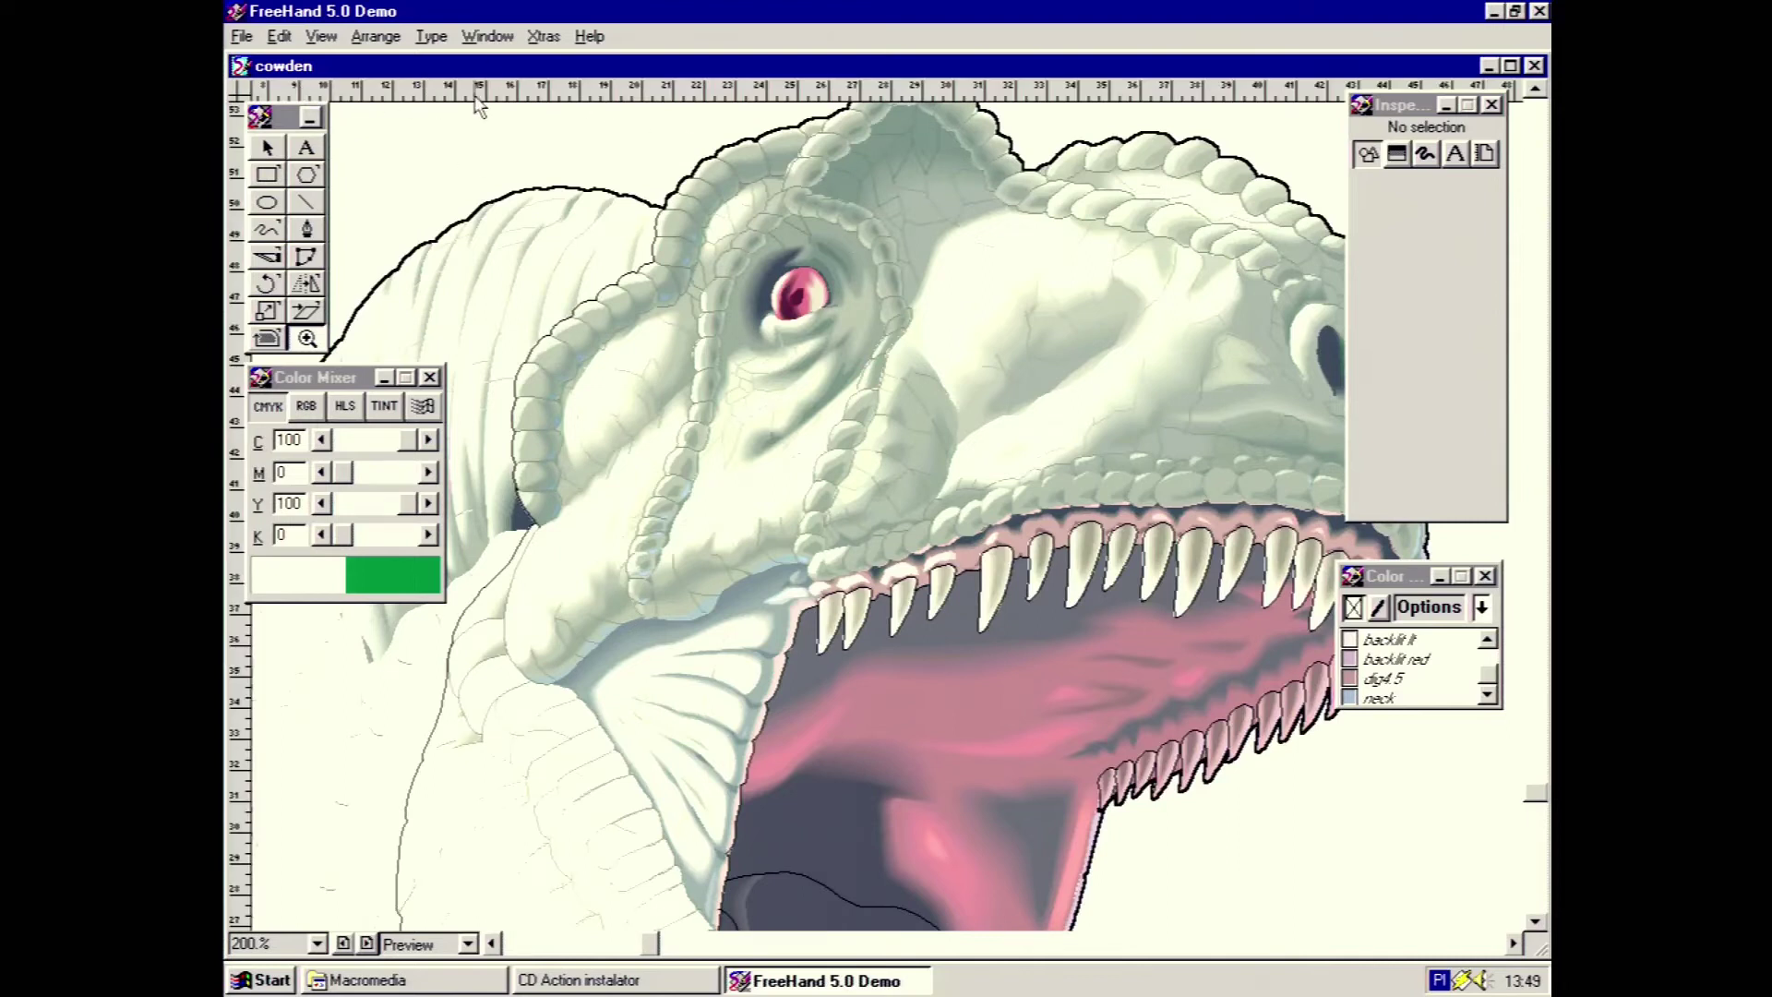
View the About FreeHand information with version and credits, and dismiss it
click(319, 41)
mouse_move(379, 48)
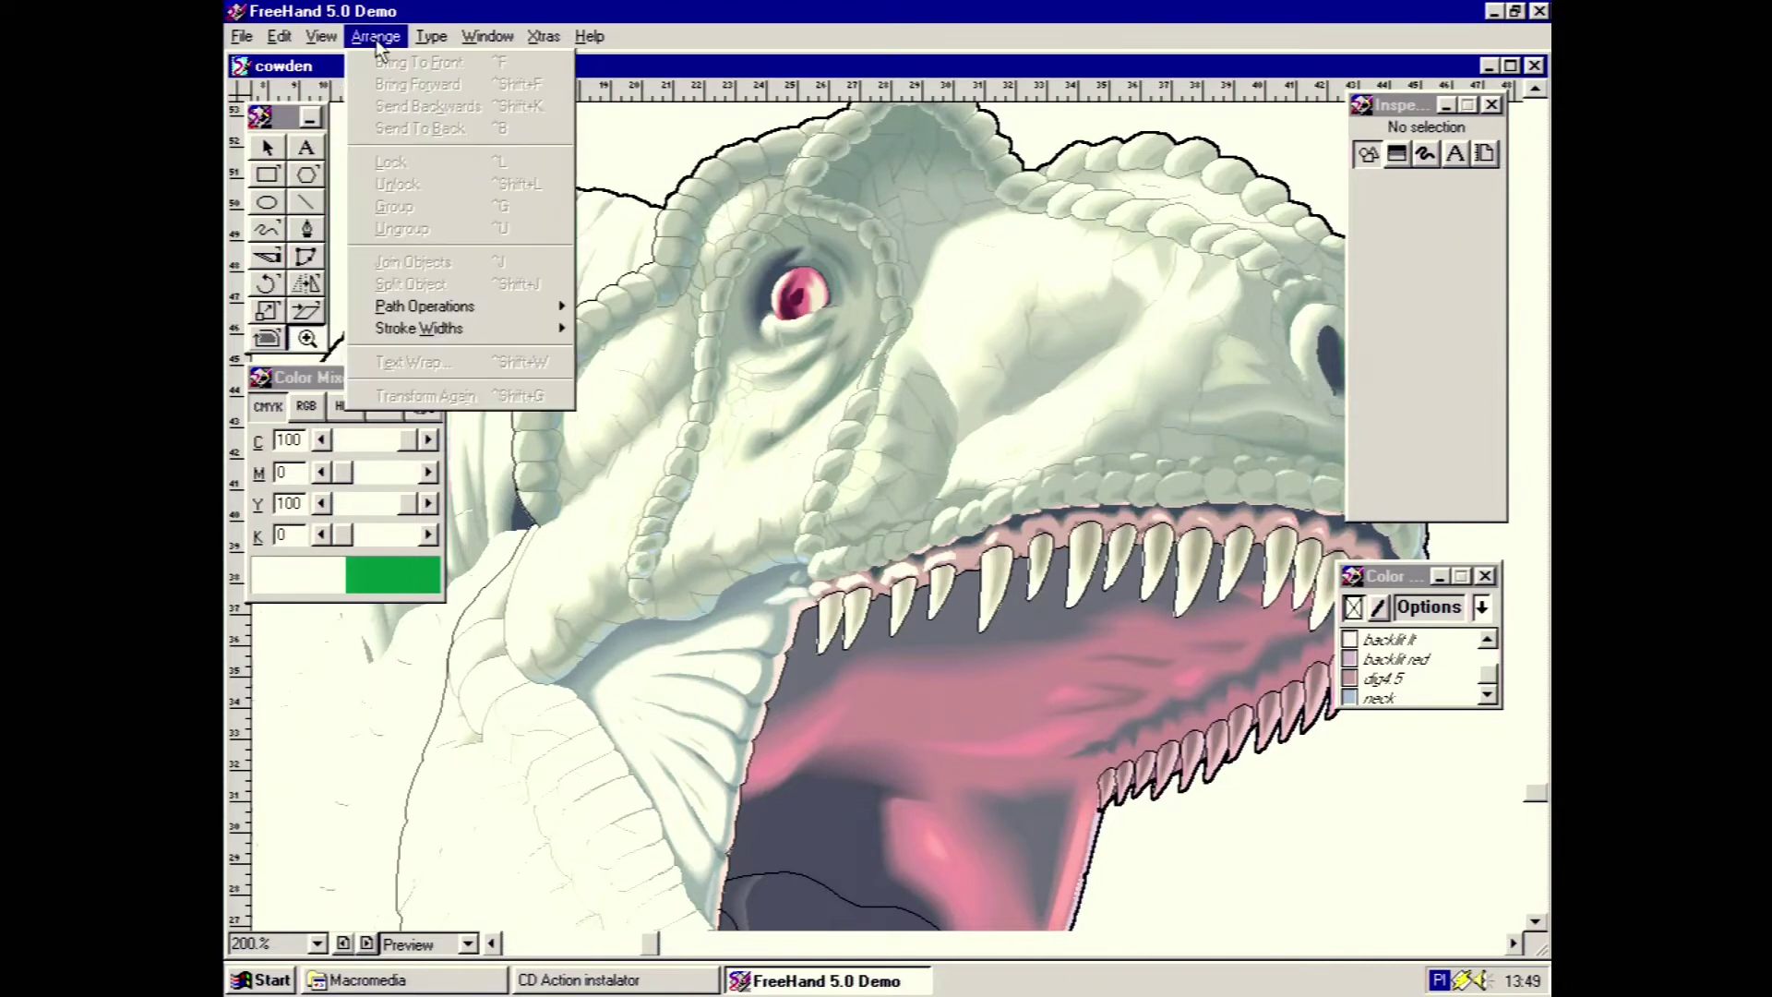
mouse_move(321, 39)
mouse_move(431, 42)
mouse_move(461, 67)
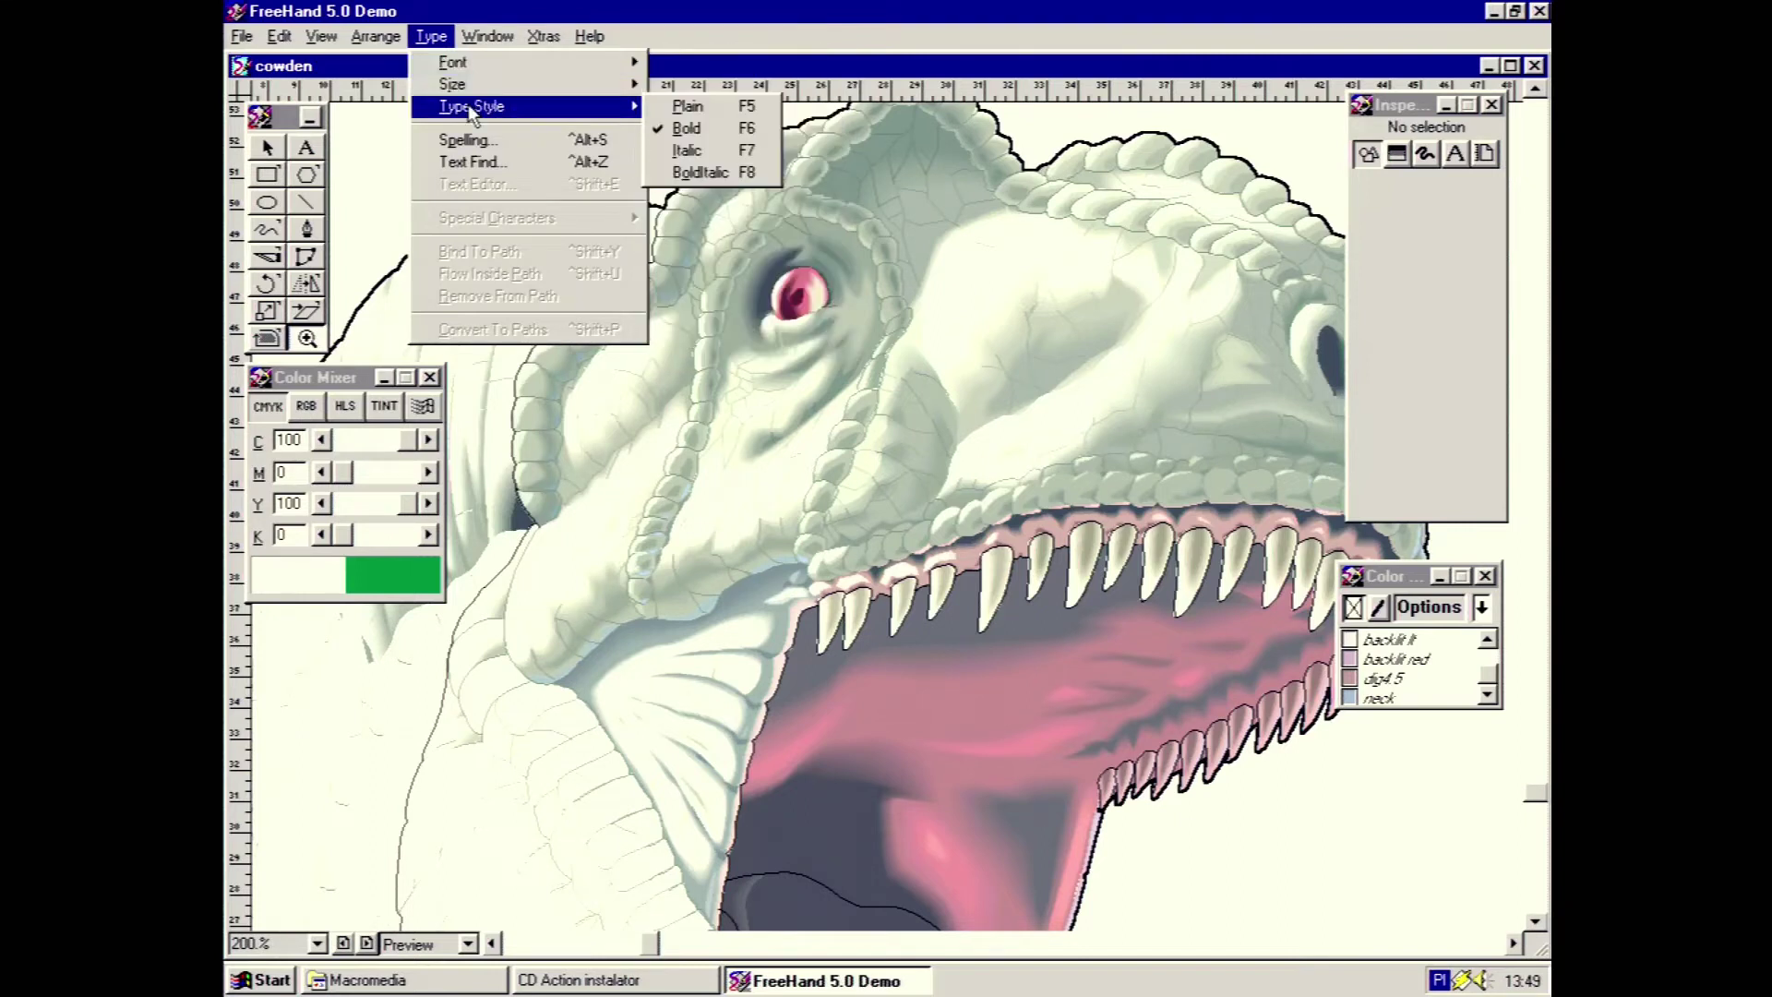
mouse_move(549, 39)
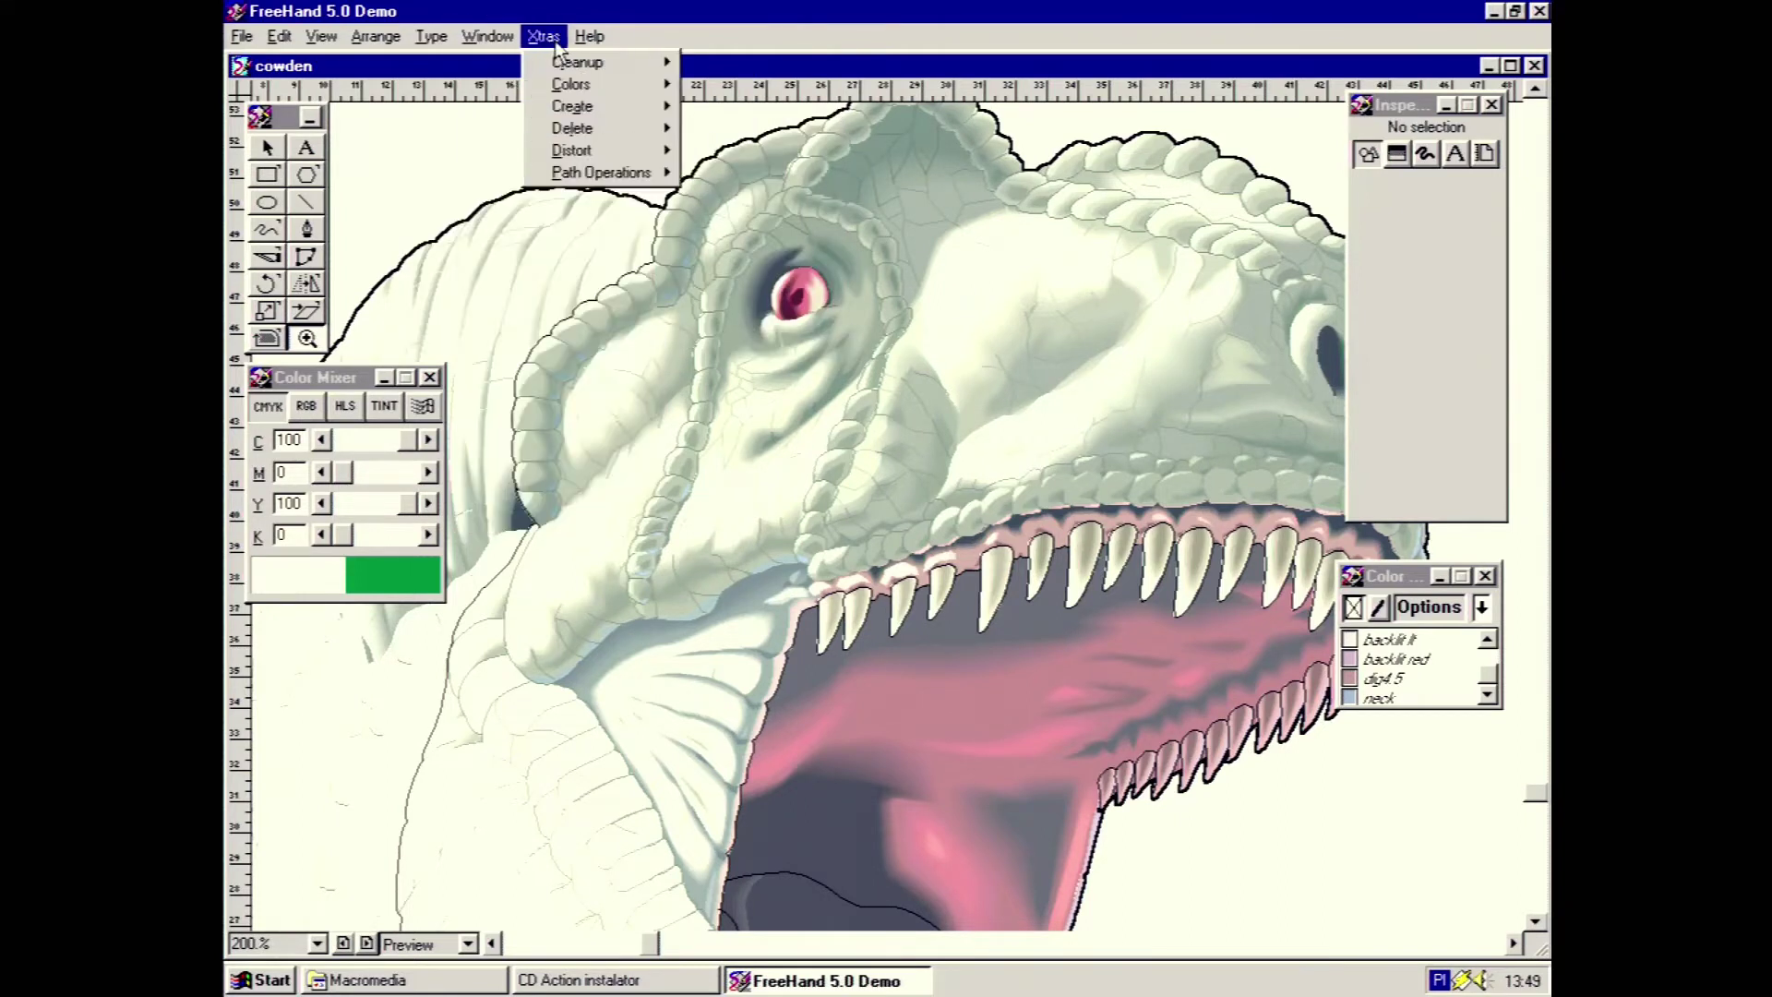
click(613, 159)
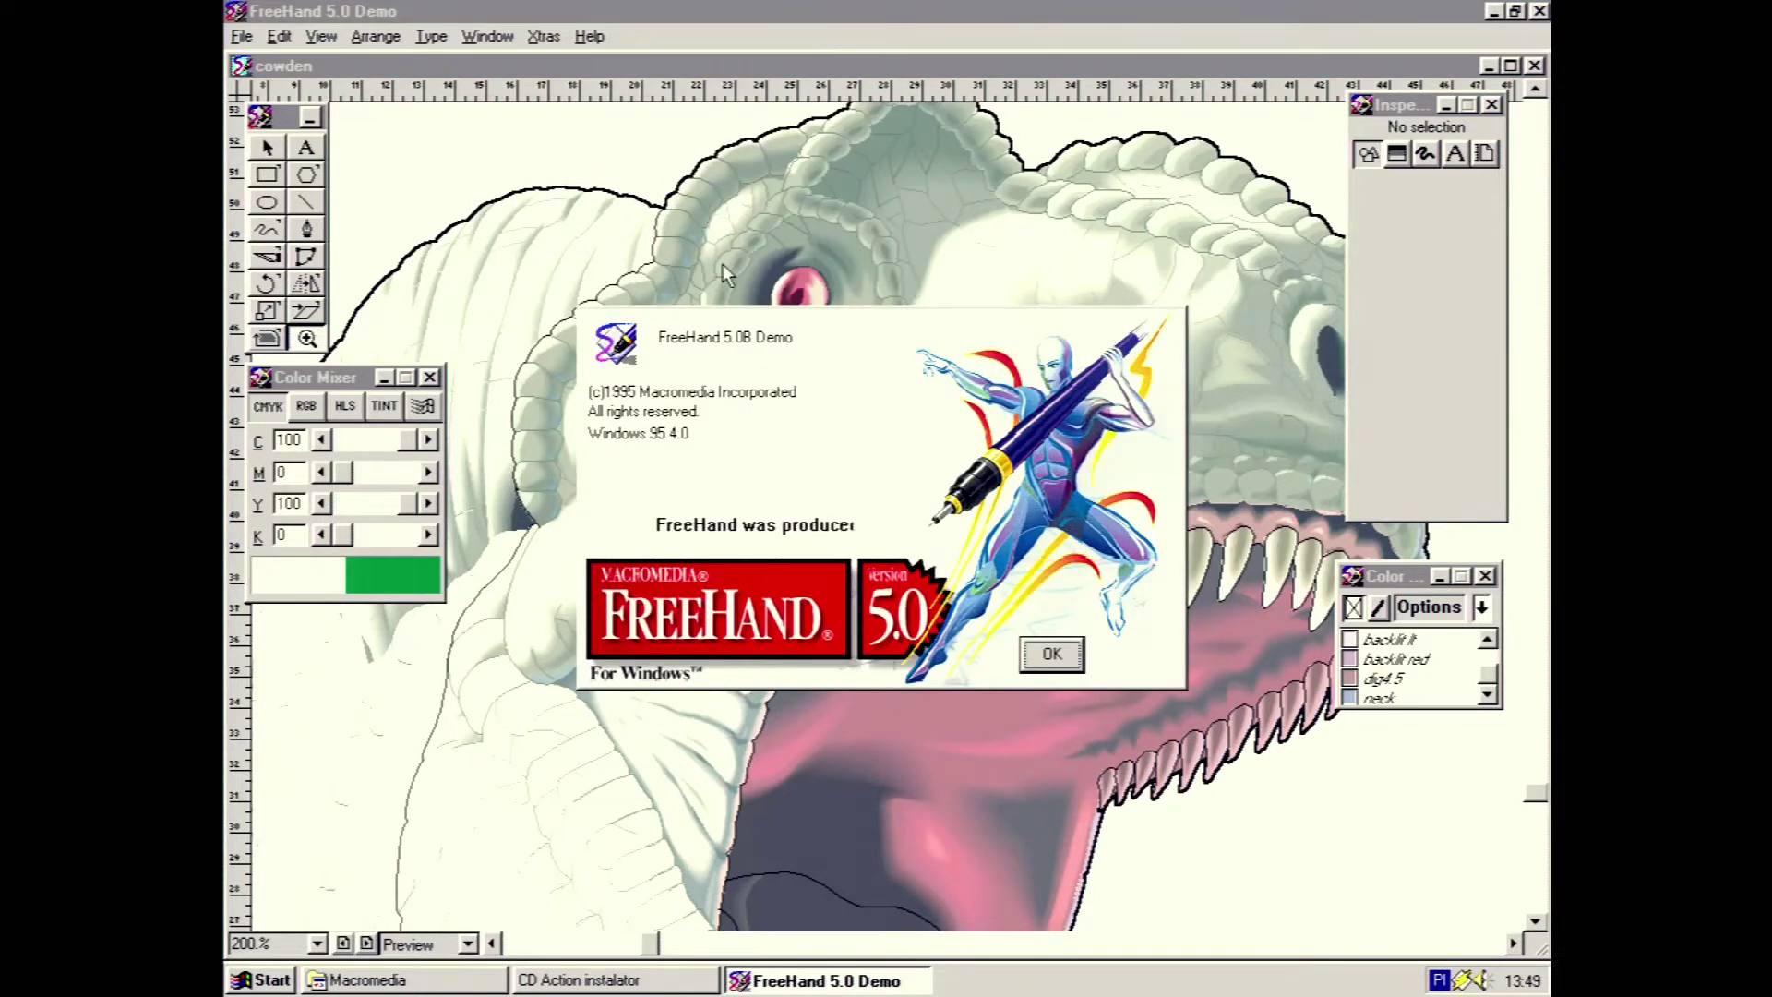
click(1052, 653)
Try to open the FreeHand help contents, declining to locate the help file manually
click(607, 37)
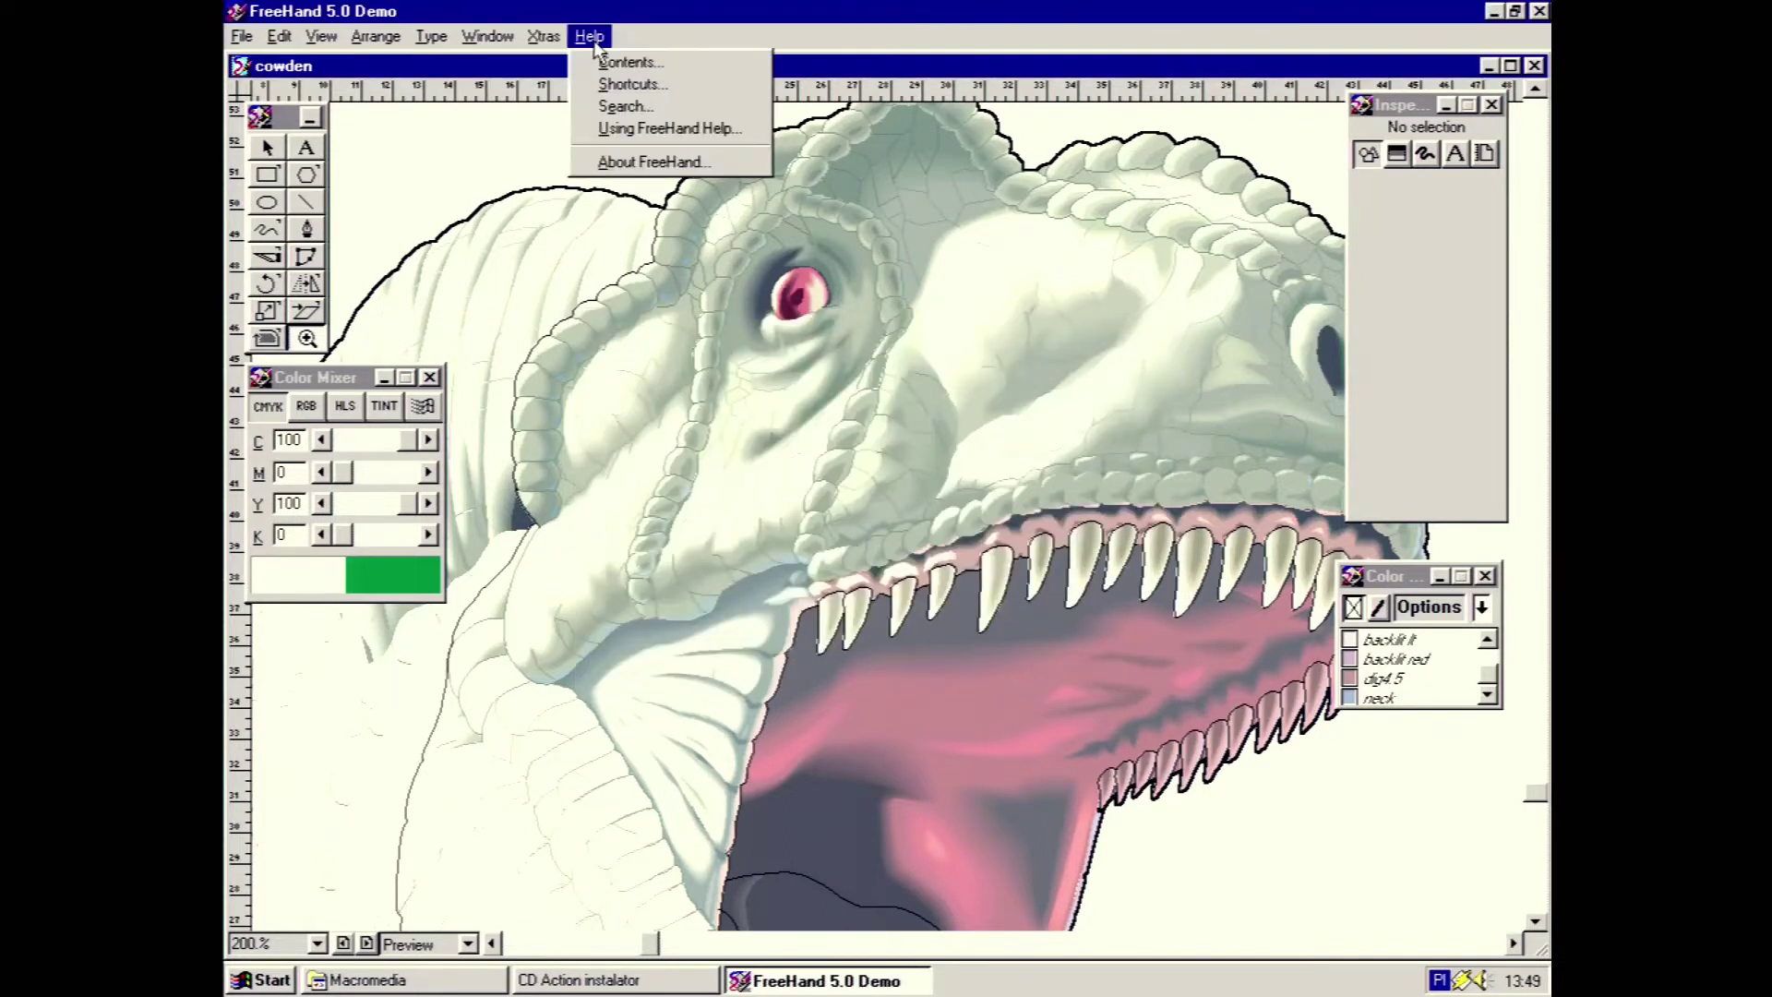
click(671, 65)
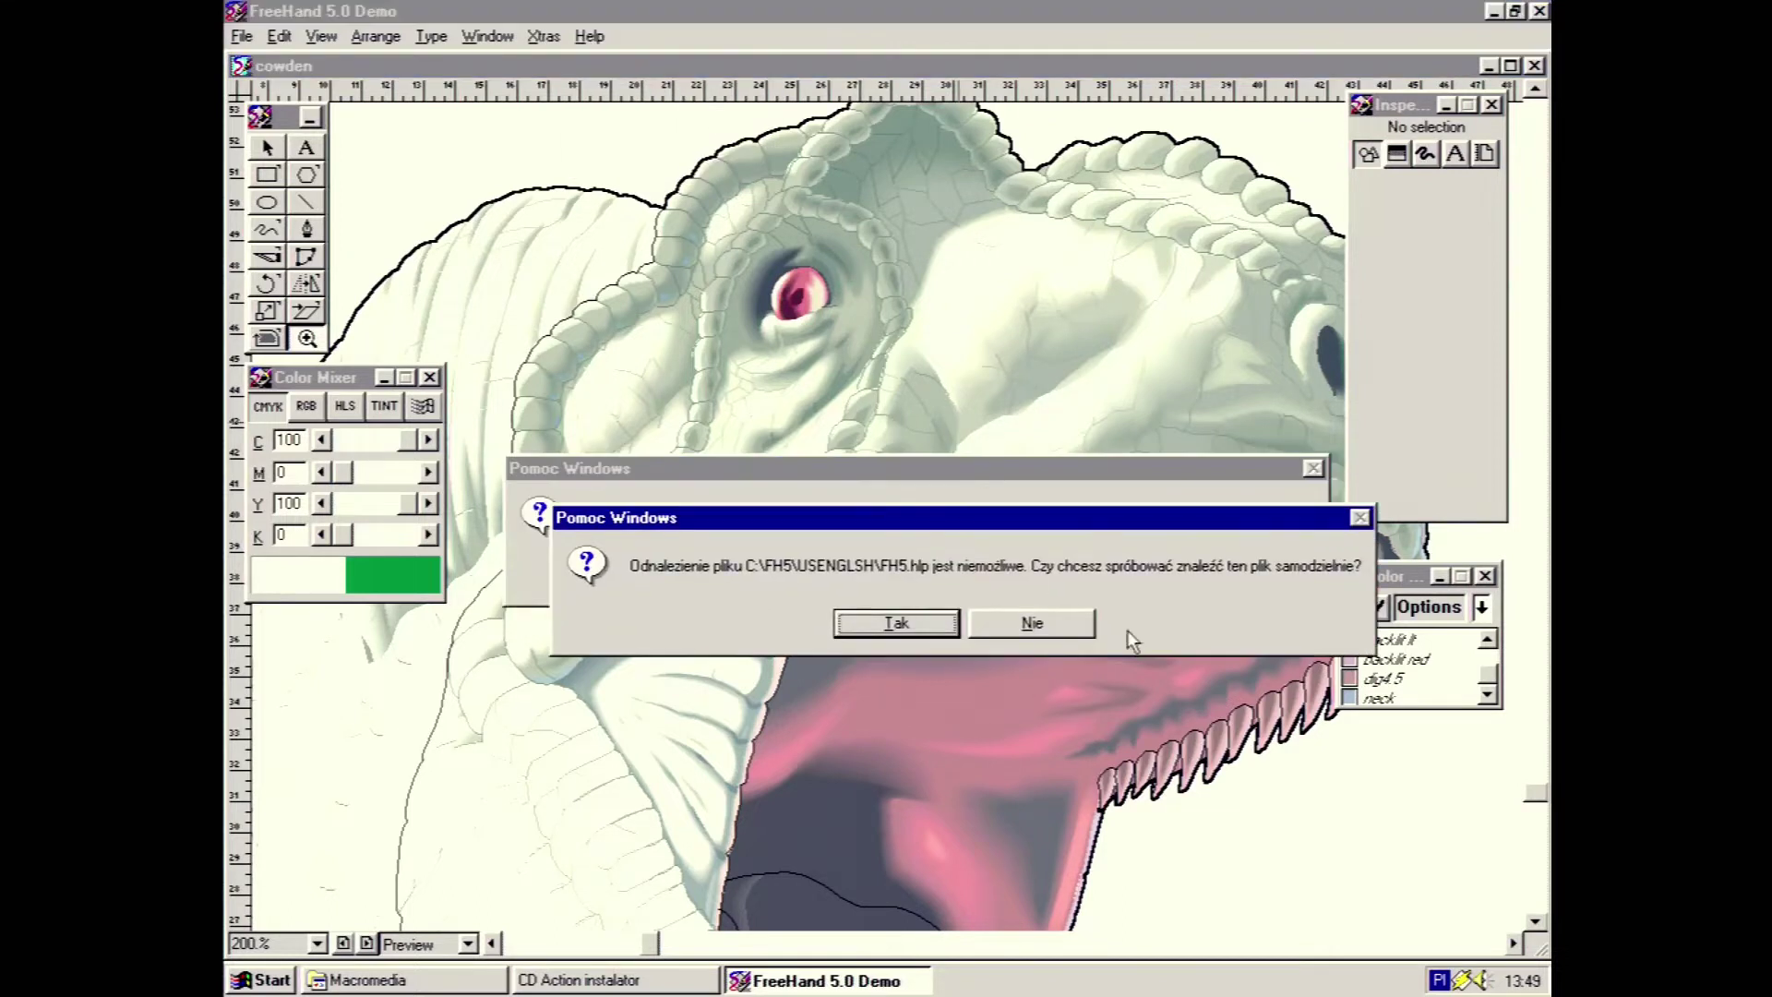
click(1032, 624)
click(960, 624)
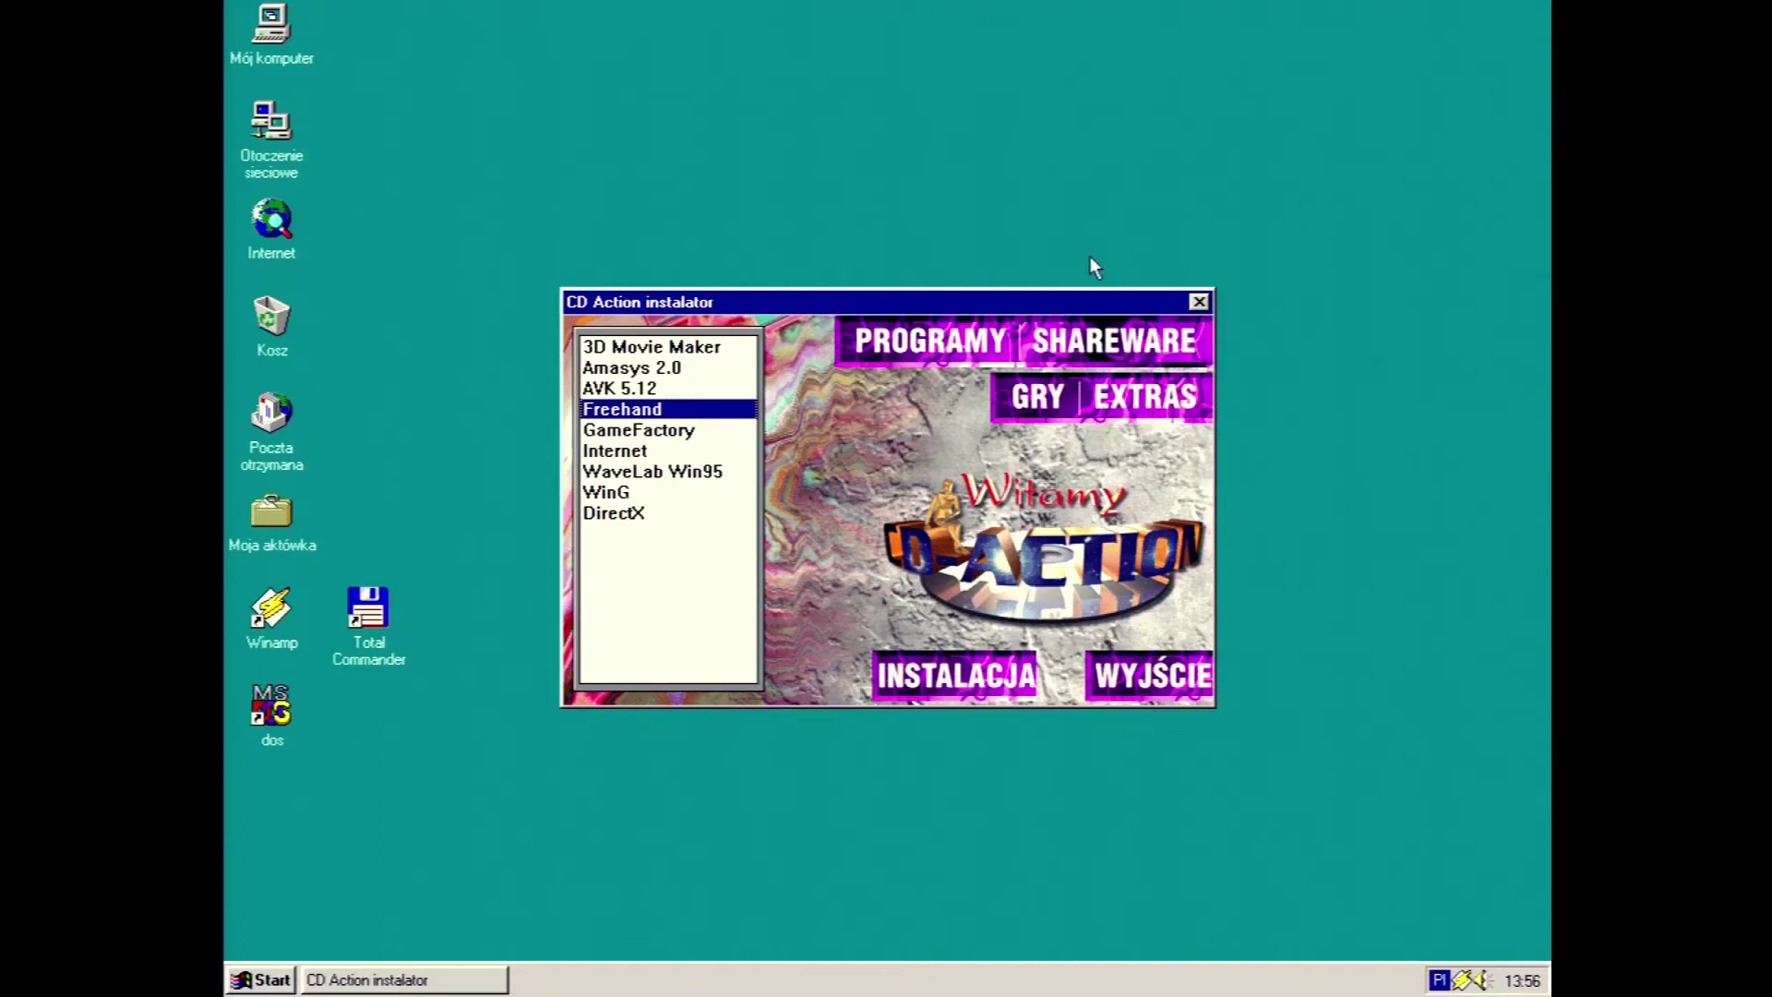
Select GameFactory in the CD Action installer and read the introduction of the Fabryka gier article in the browser's magazine PDF
click(720, 432)
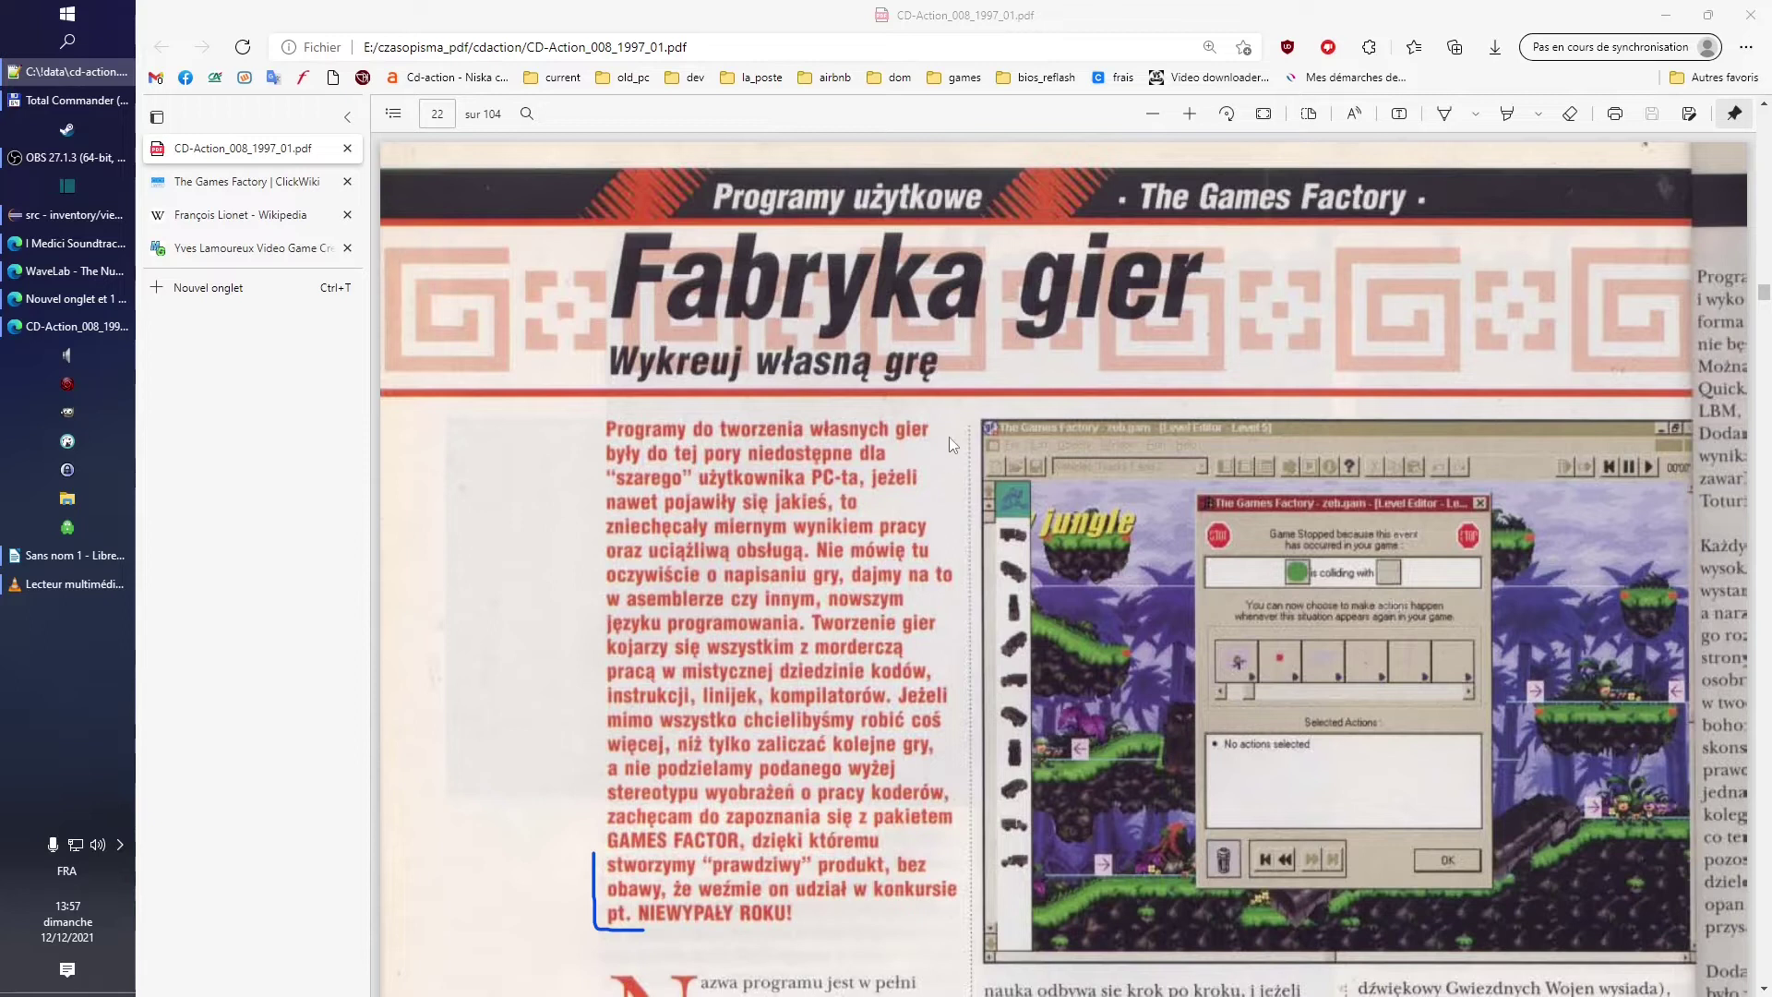
scroll(775, 475, down, 3)
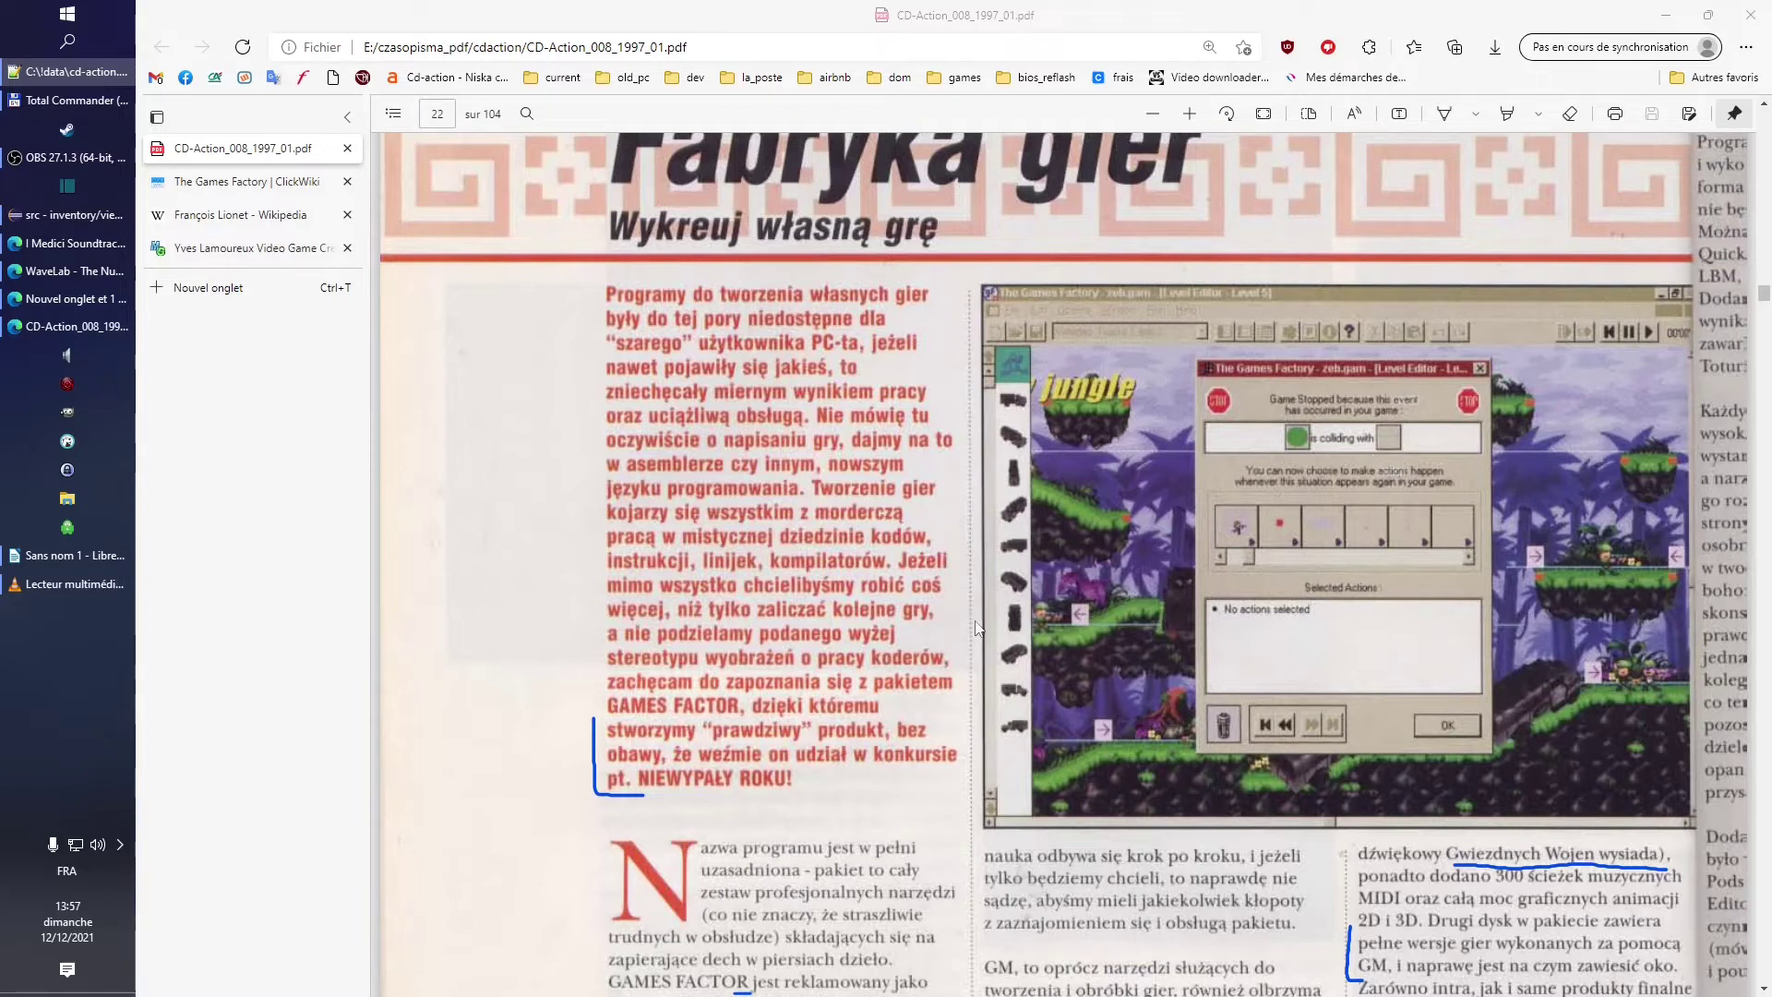
Read the ClickWiki page on The Games Factory, covering its editions, release details and gallery
click(288, 189)
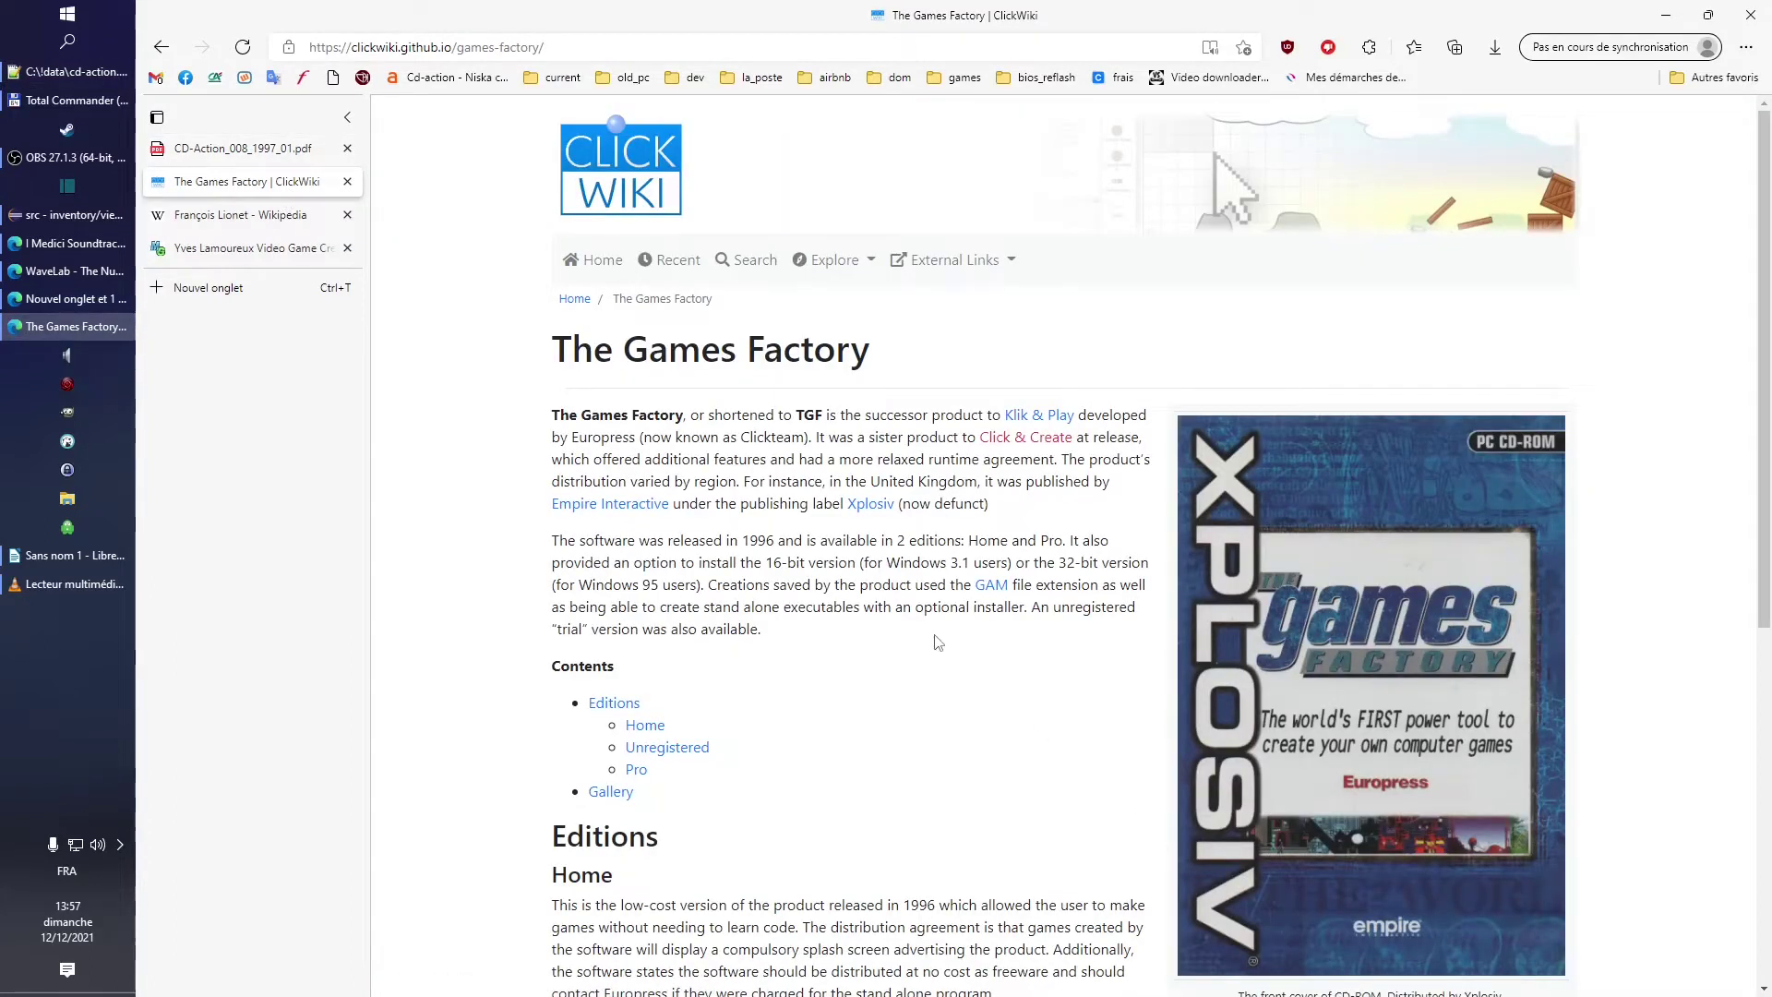
scroll(973, 687, down, 1)
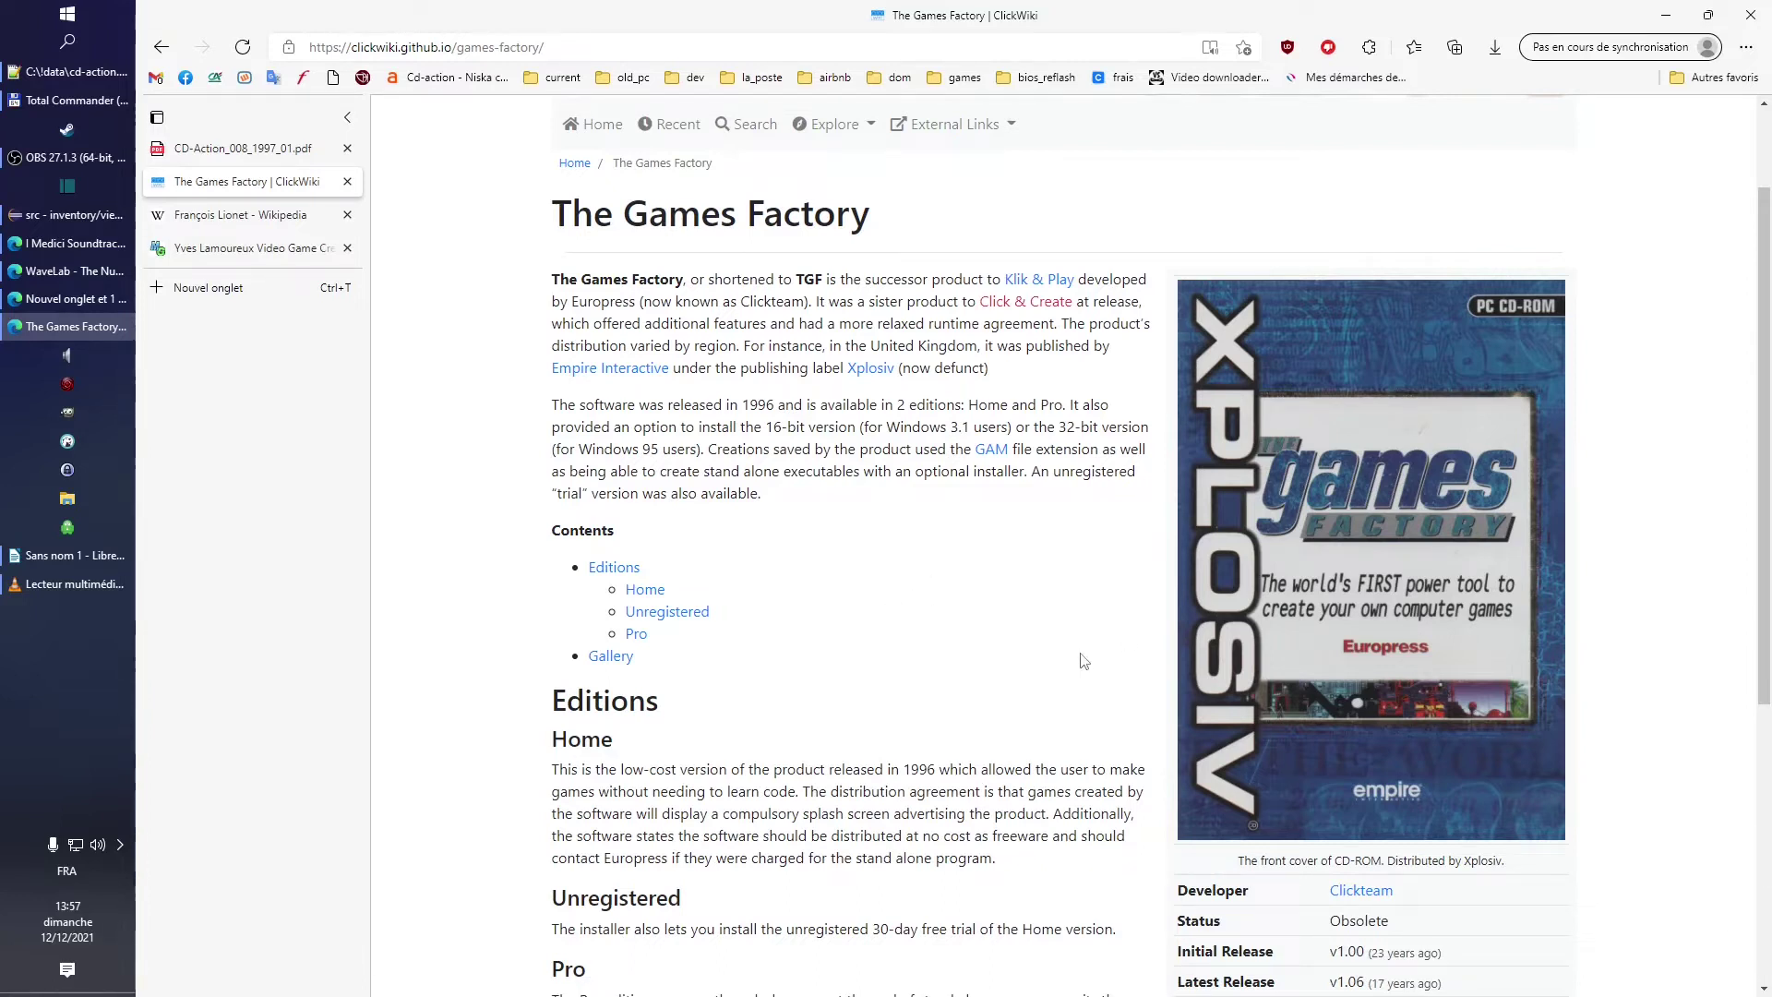
scroll(1070, 623, down, 2)
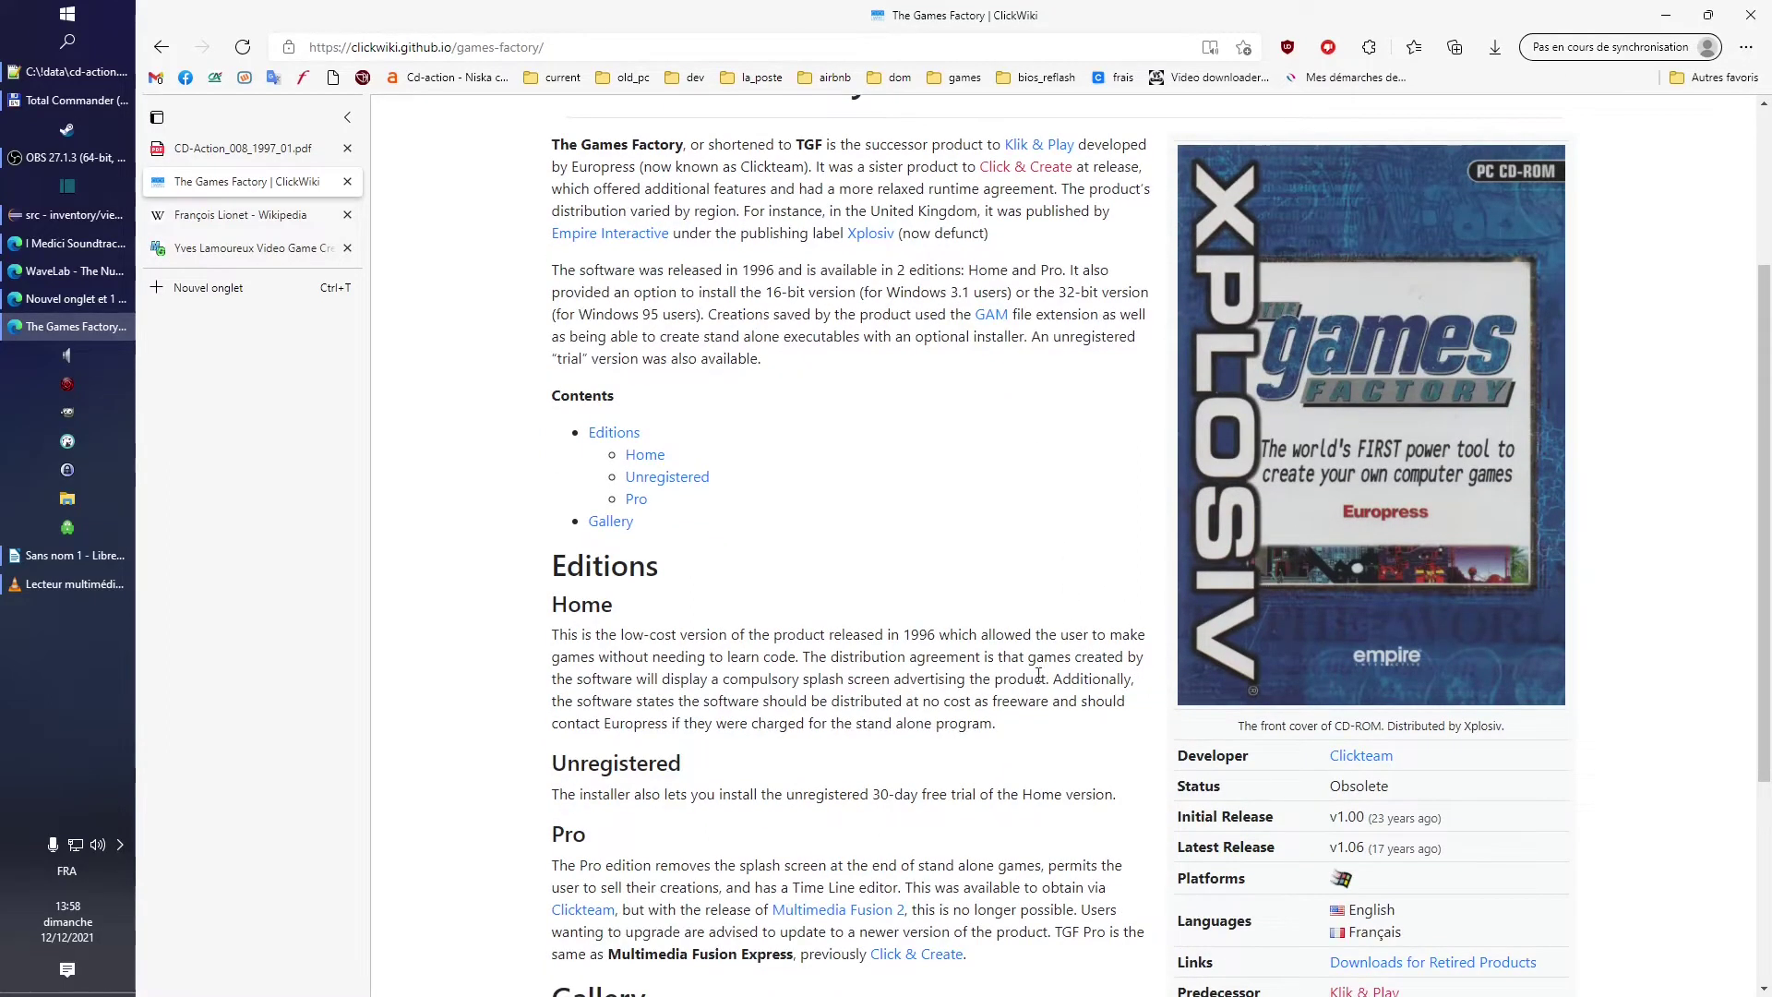
scroll(1056, 626, down, 4)
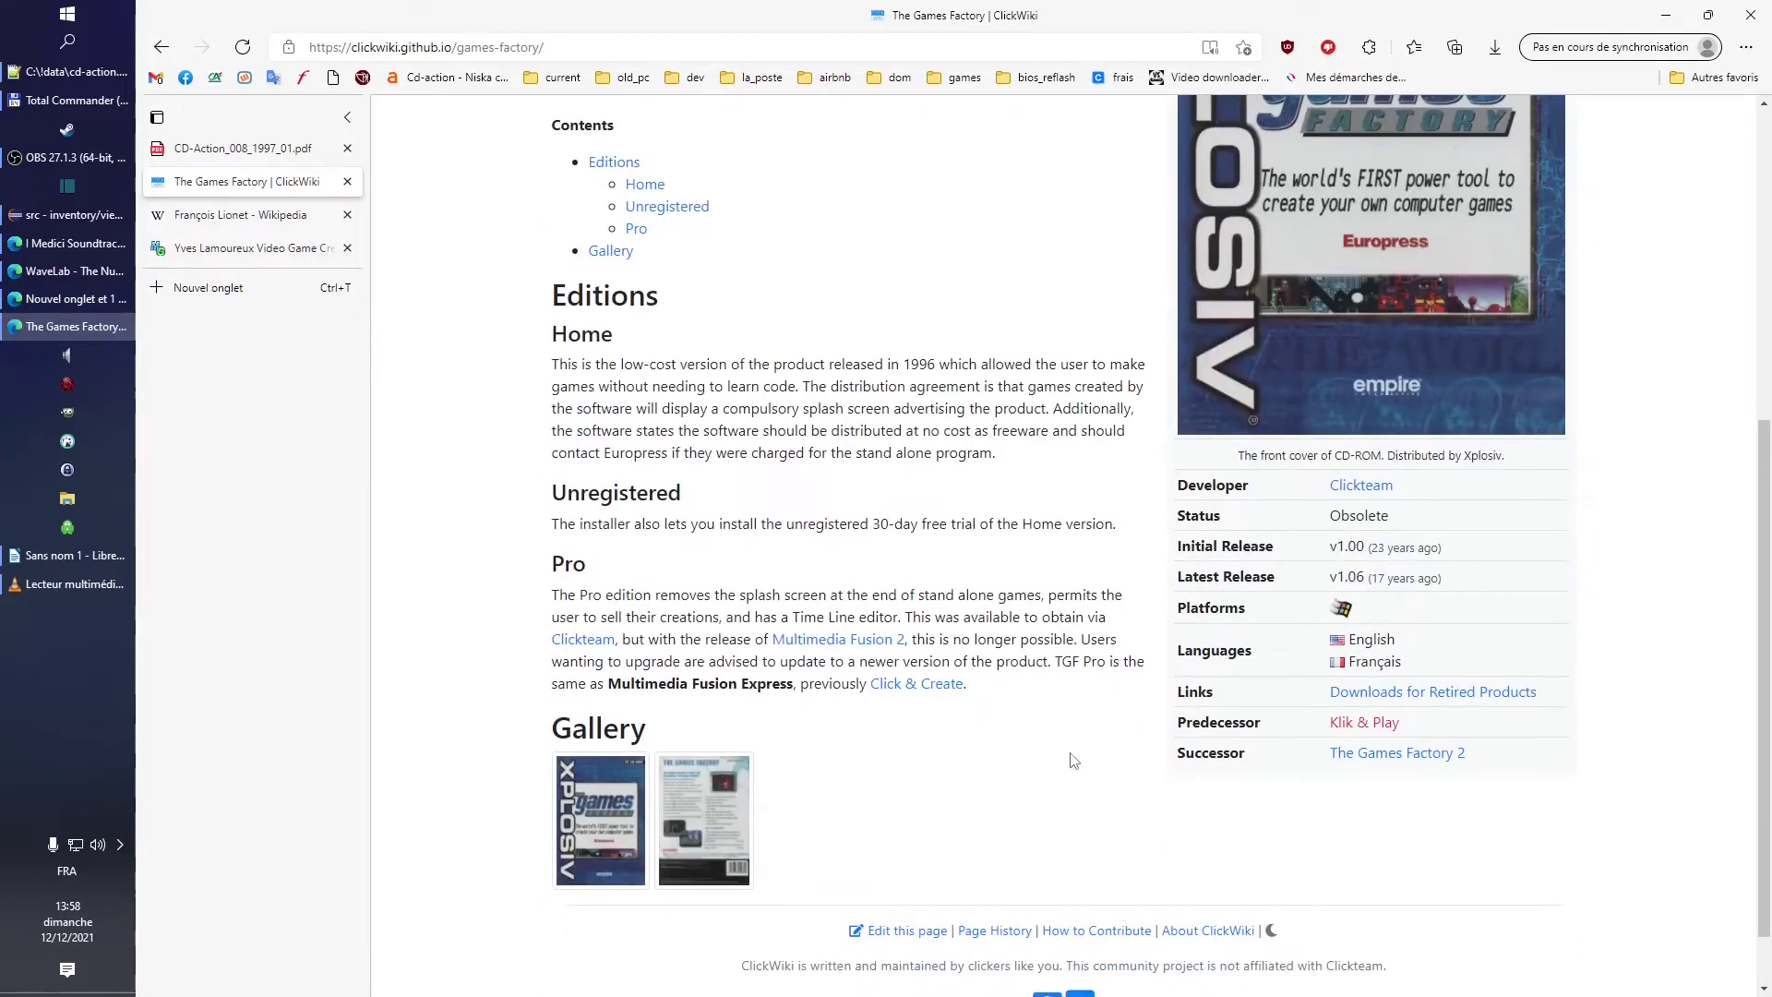
scroll(1060, 872, up, 8)
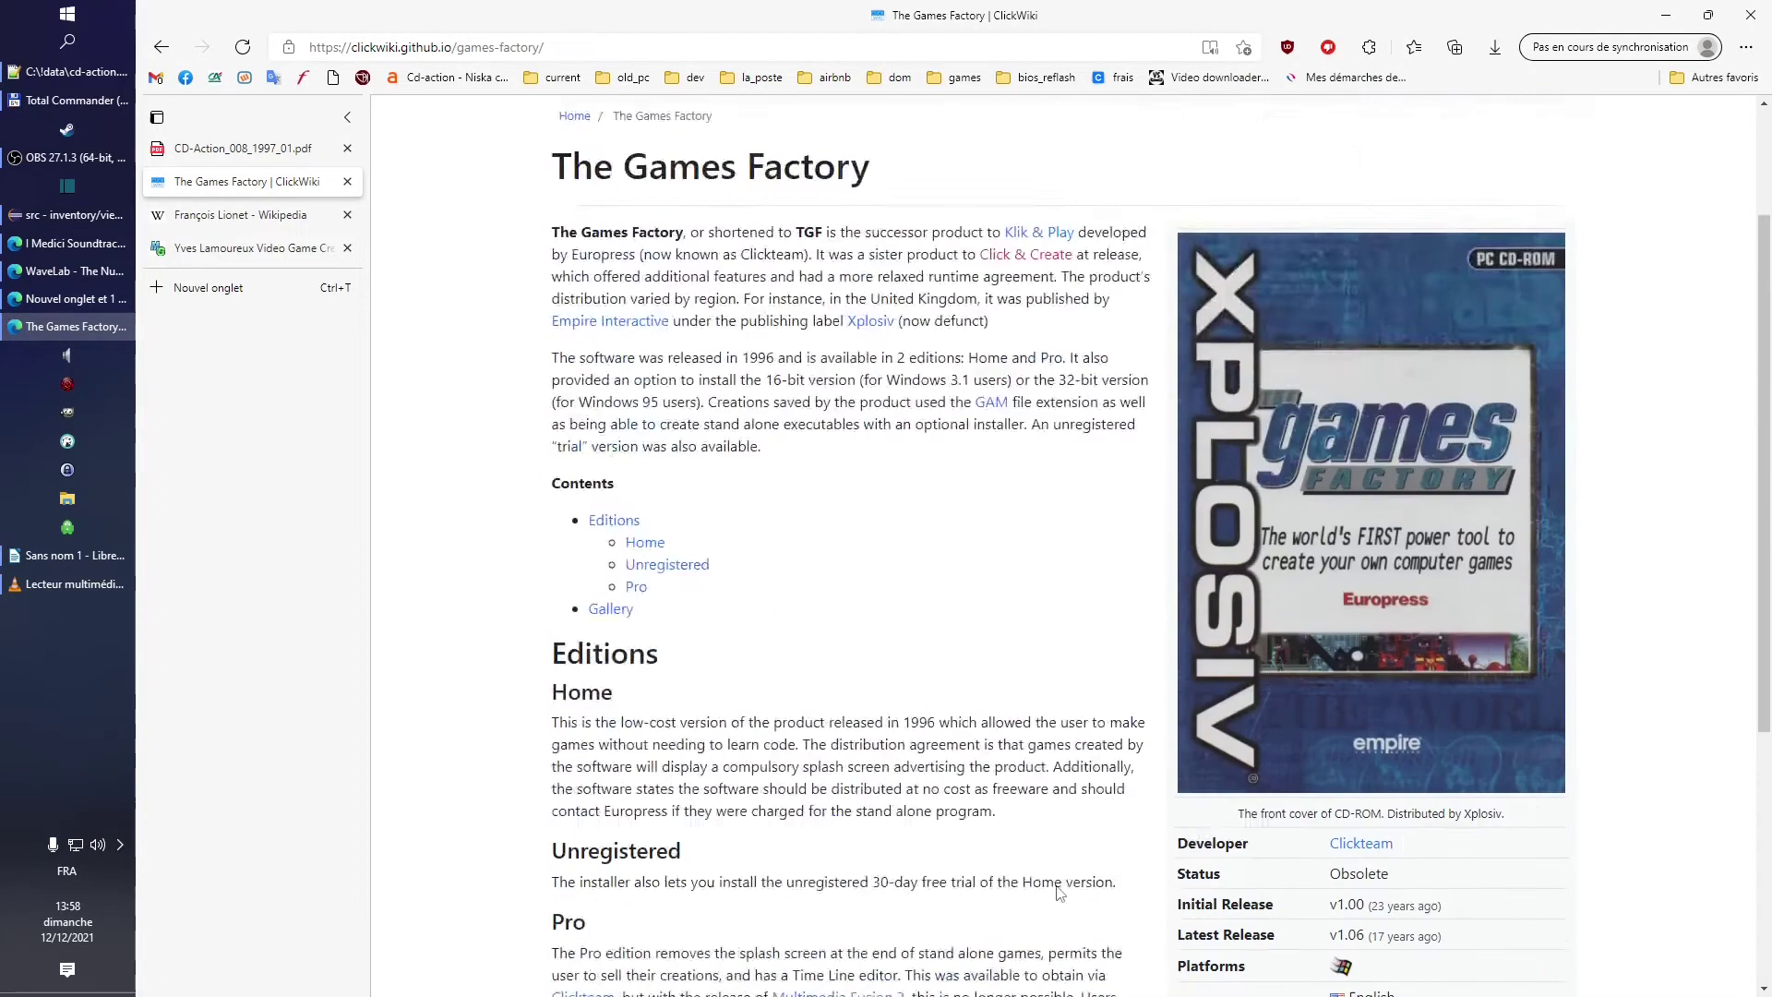
Return to the CD-Action magazine PDF and read the Fabryka gier article down to the end of its first page
click(288, 155)
scroll(1043, 607, down, 4)
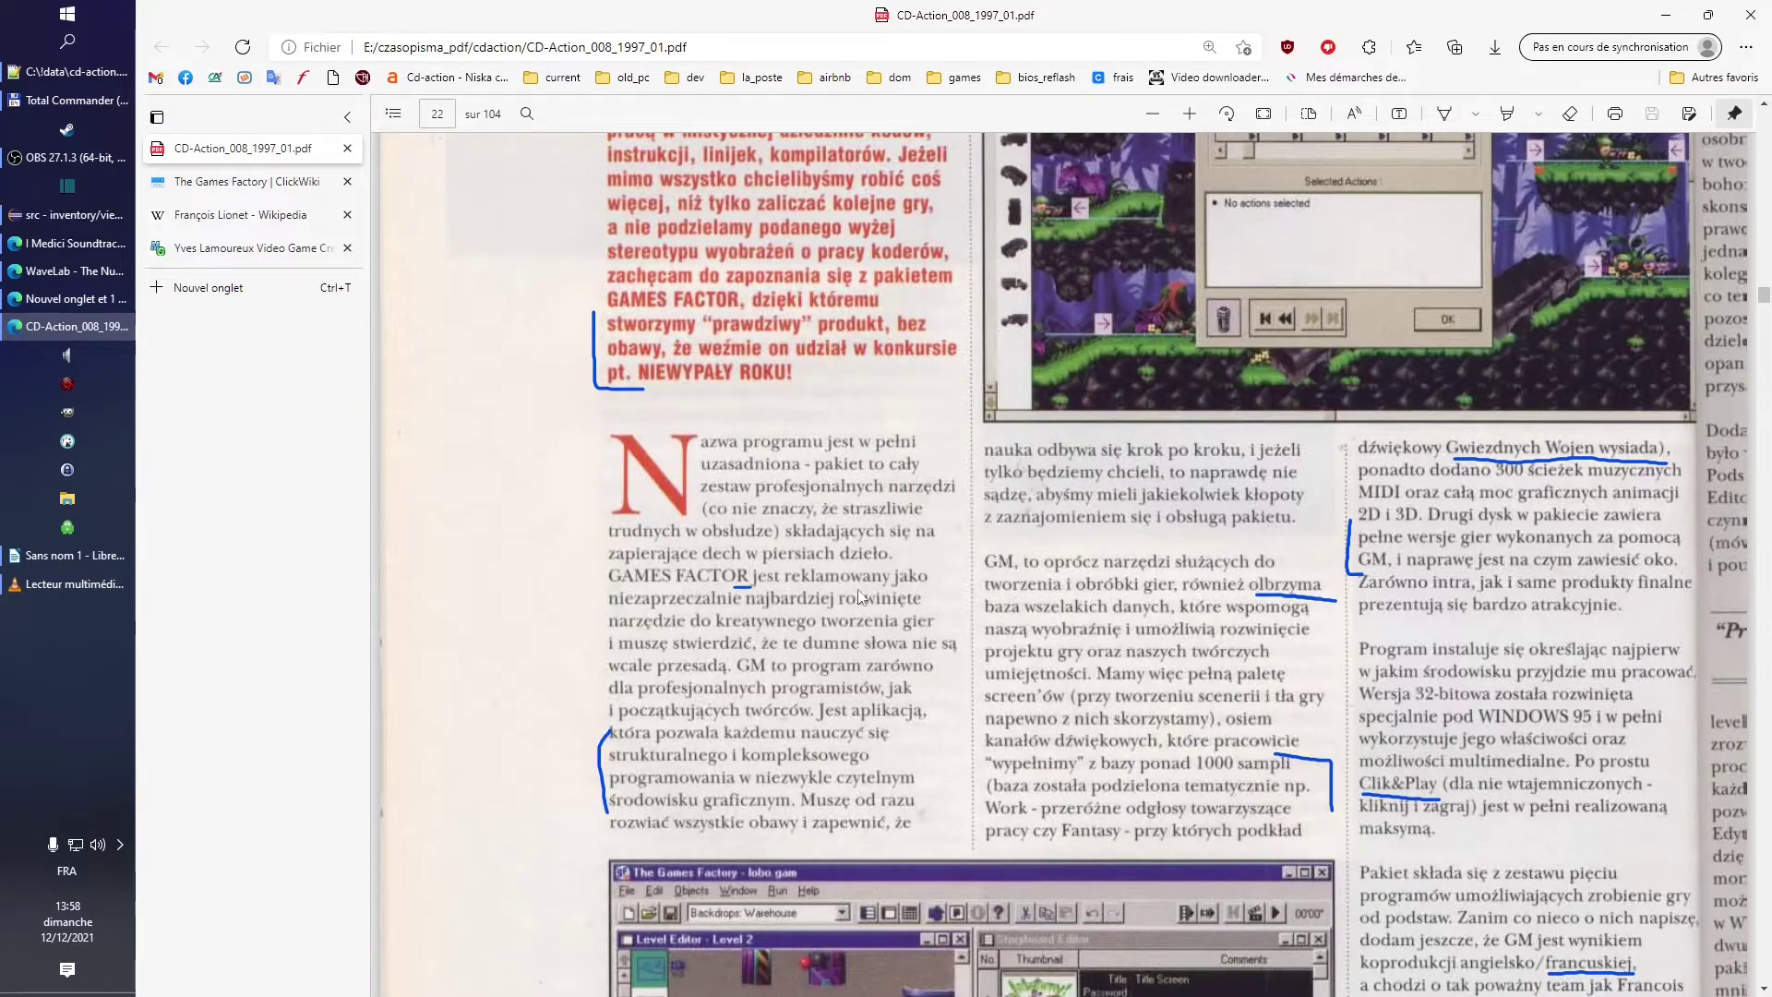
scroll(914, 587, down, 2)
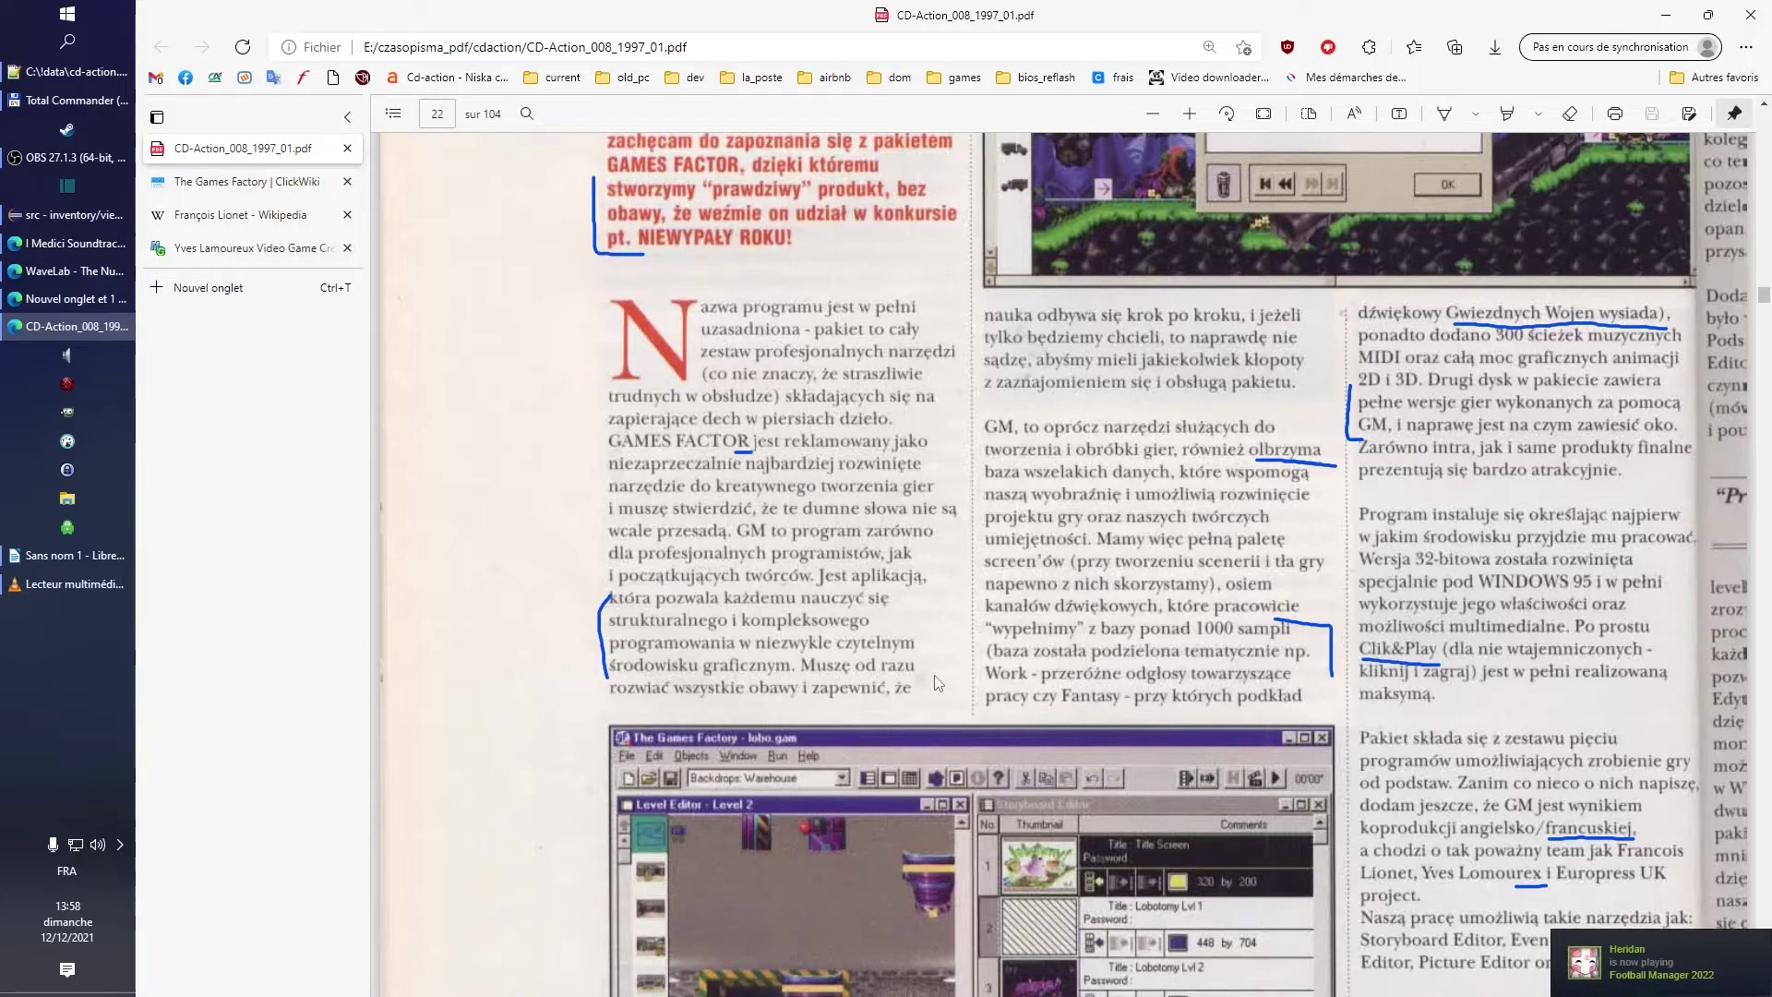
scroll(936, 681, down, 3)
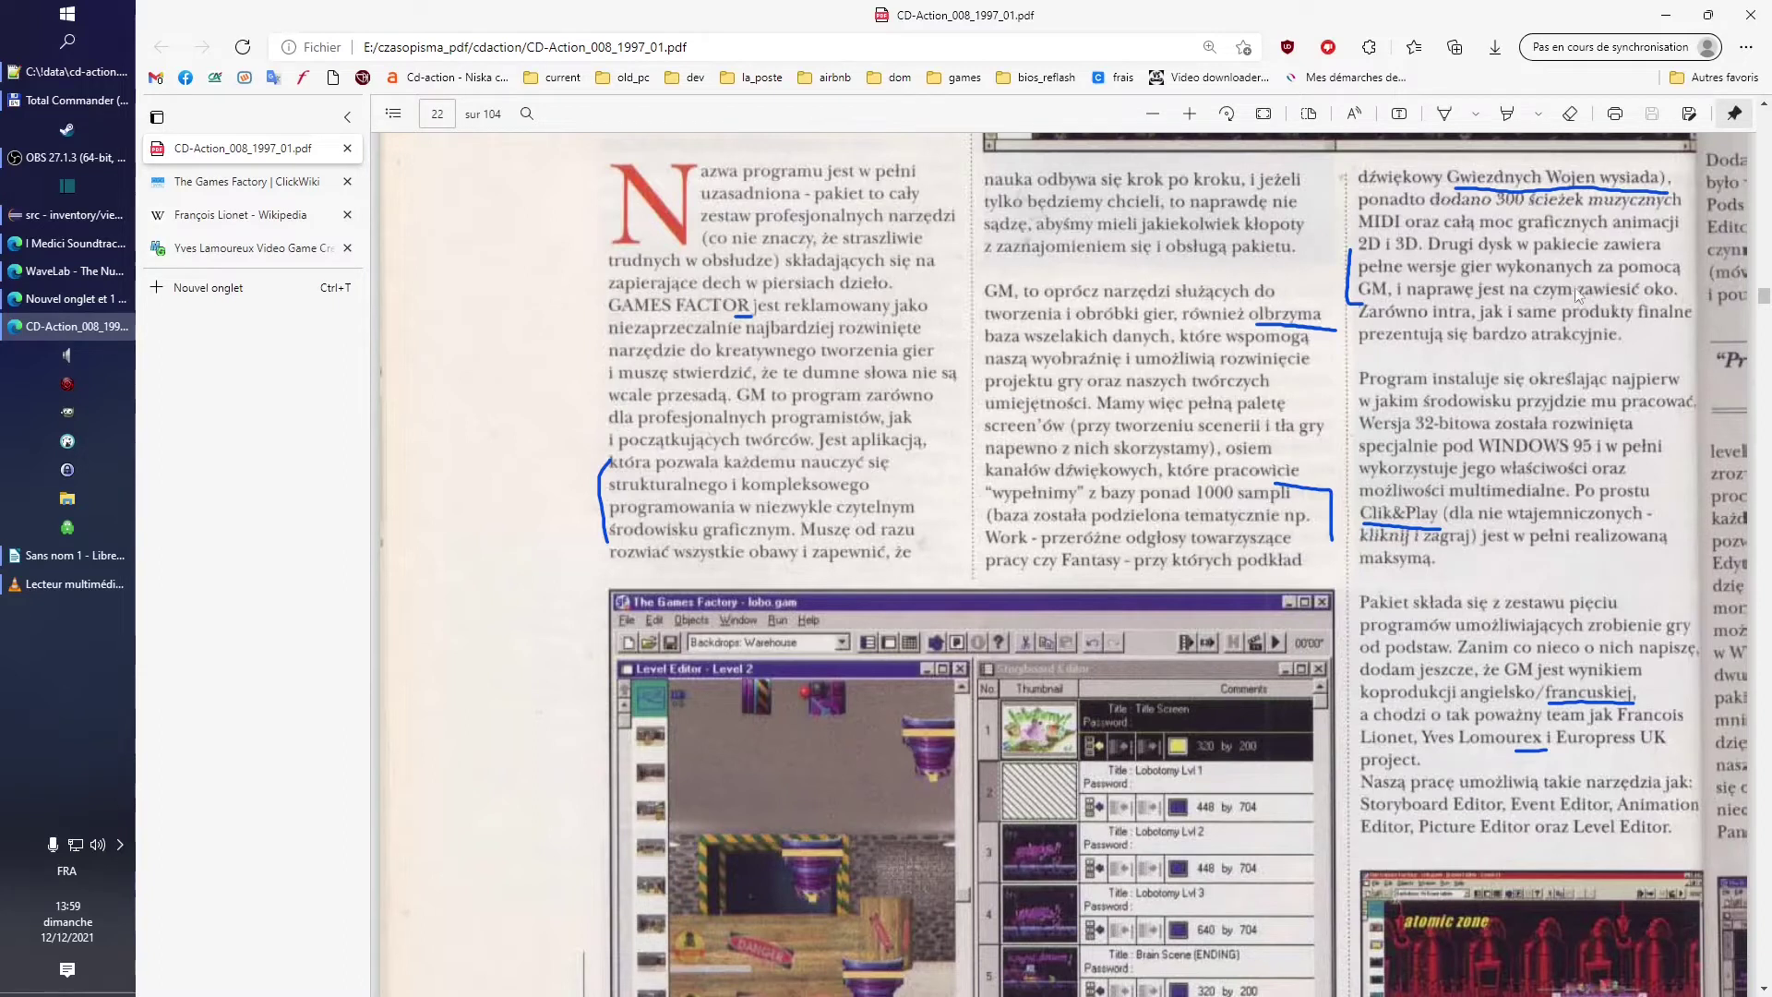
scroll(1532, 553, down, 3)
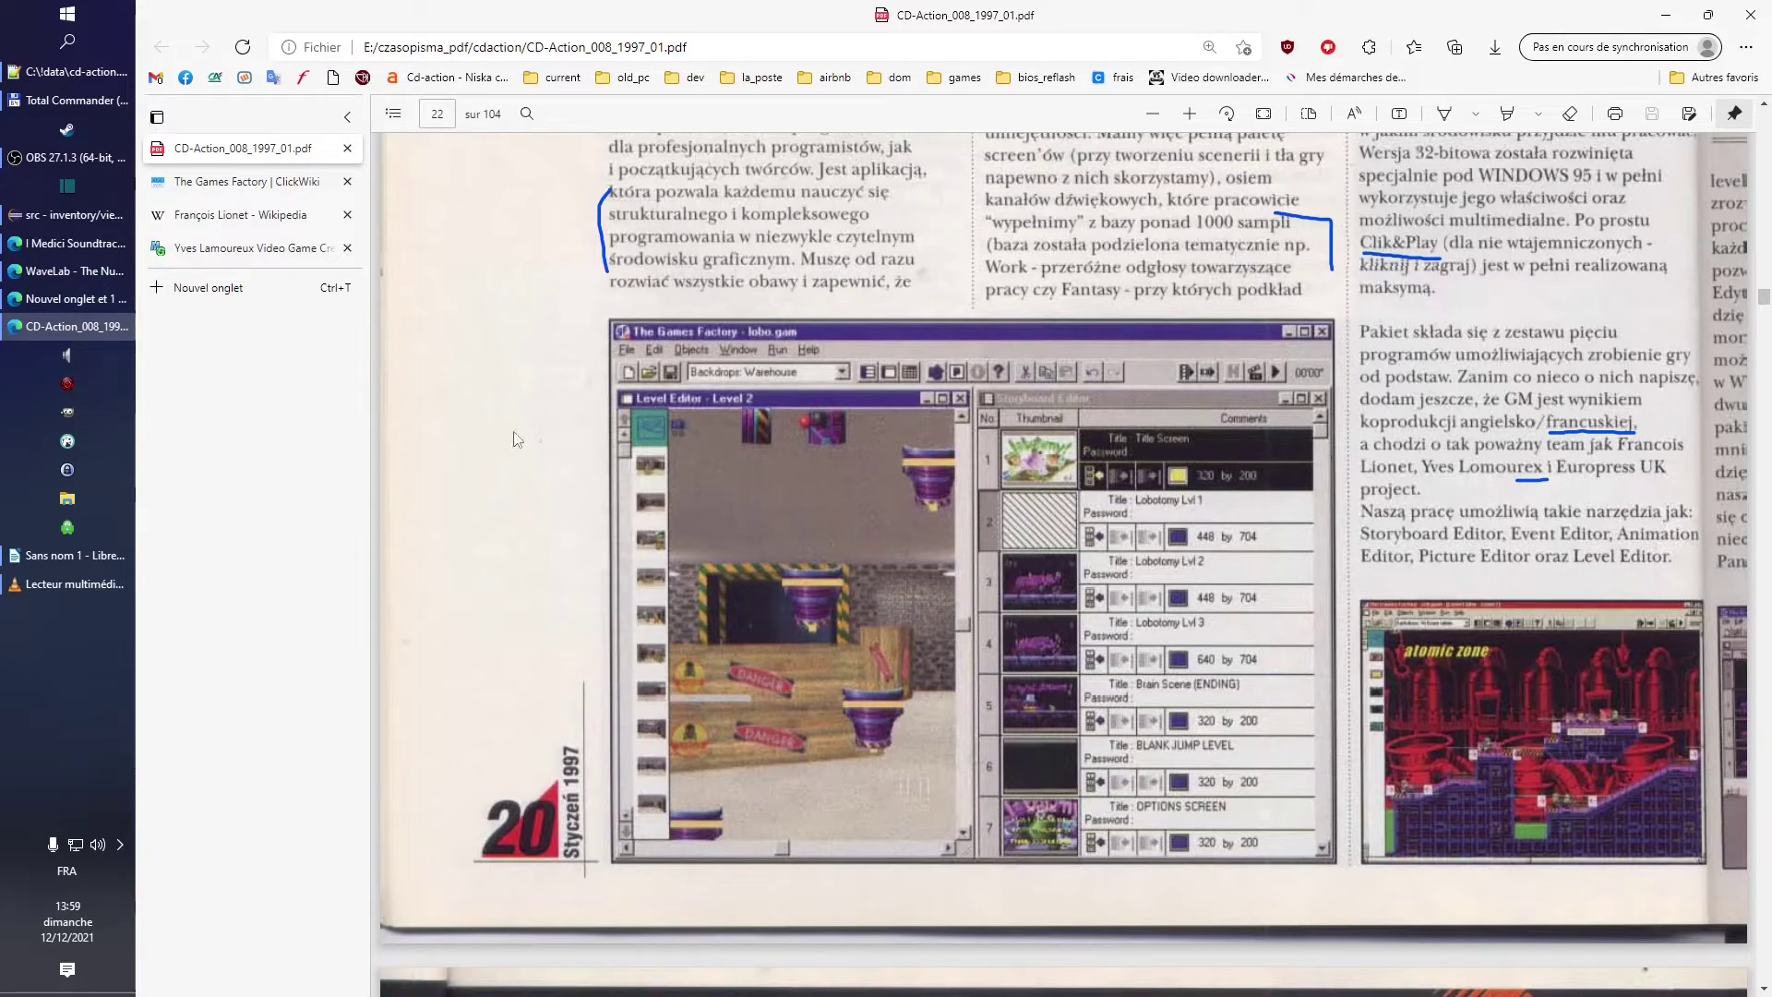
View the Wikipedia article on François Lionet and the MobyGames credits of Yves Lamoureux
click(244, 214)
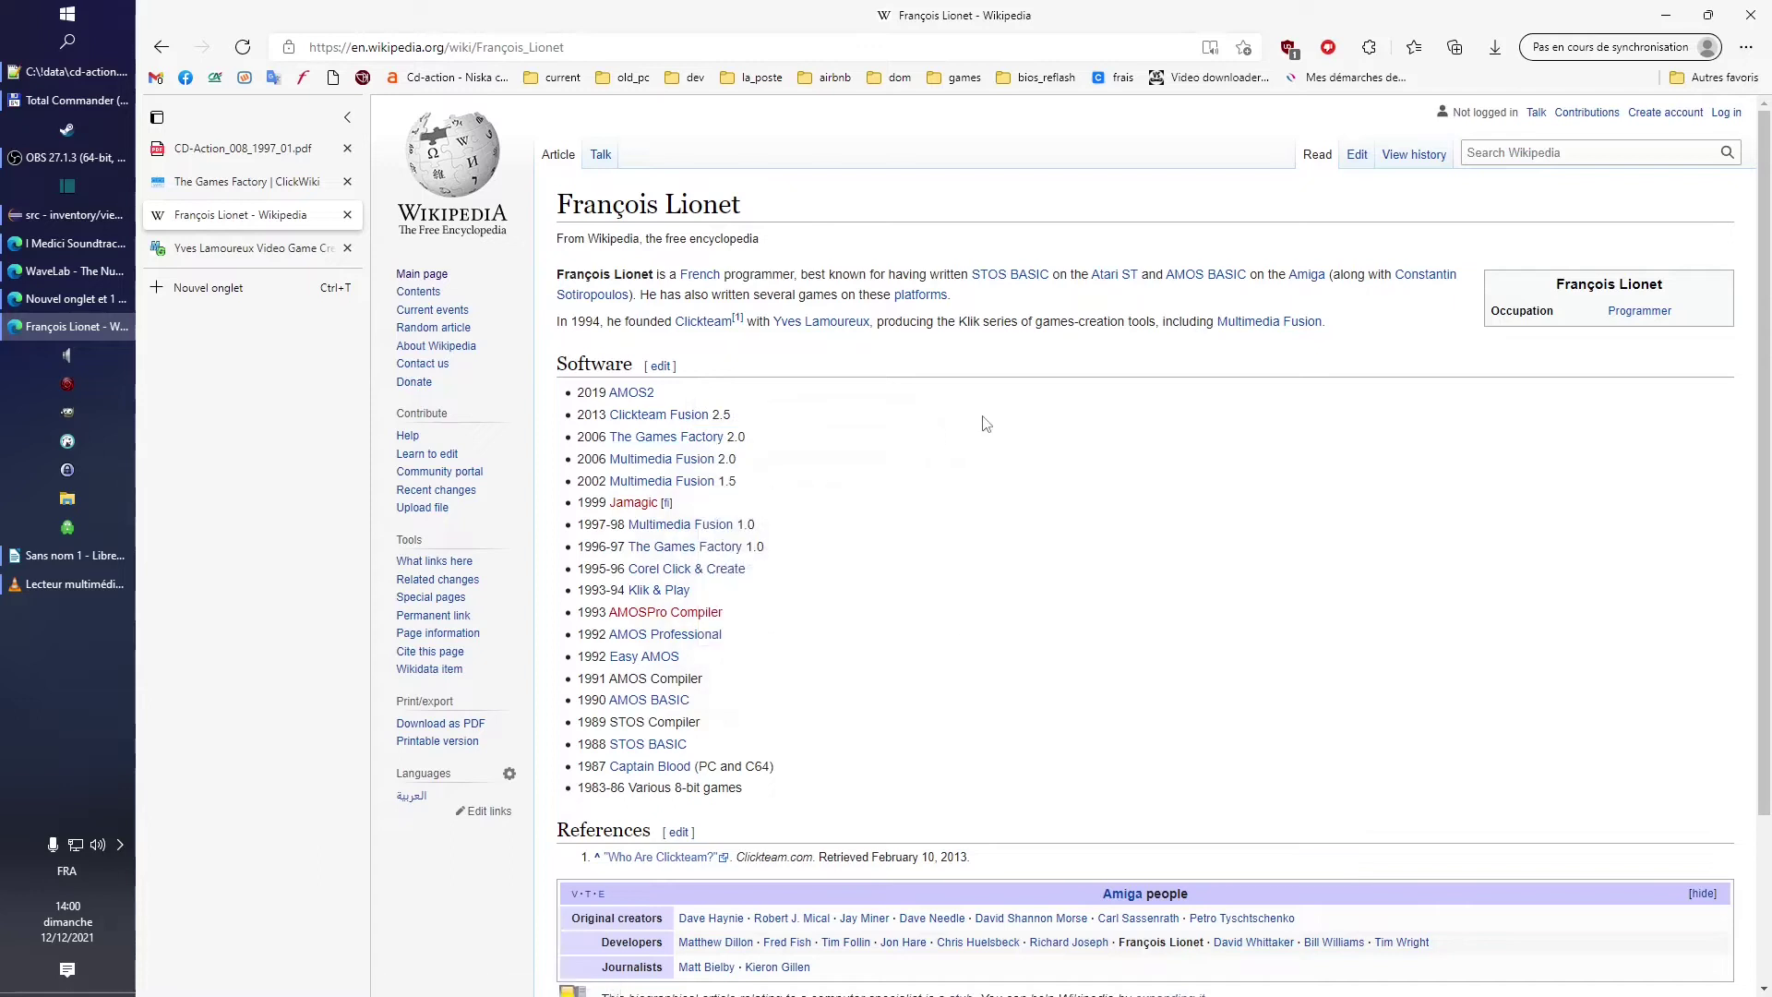
click(228, 255)
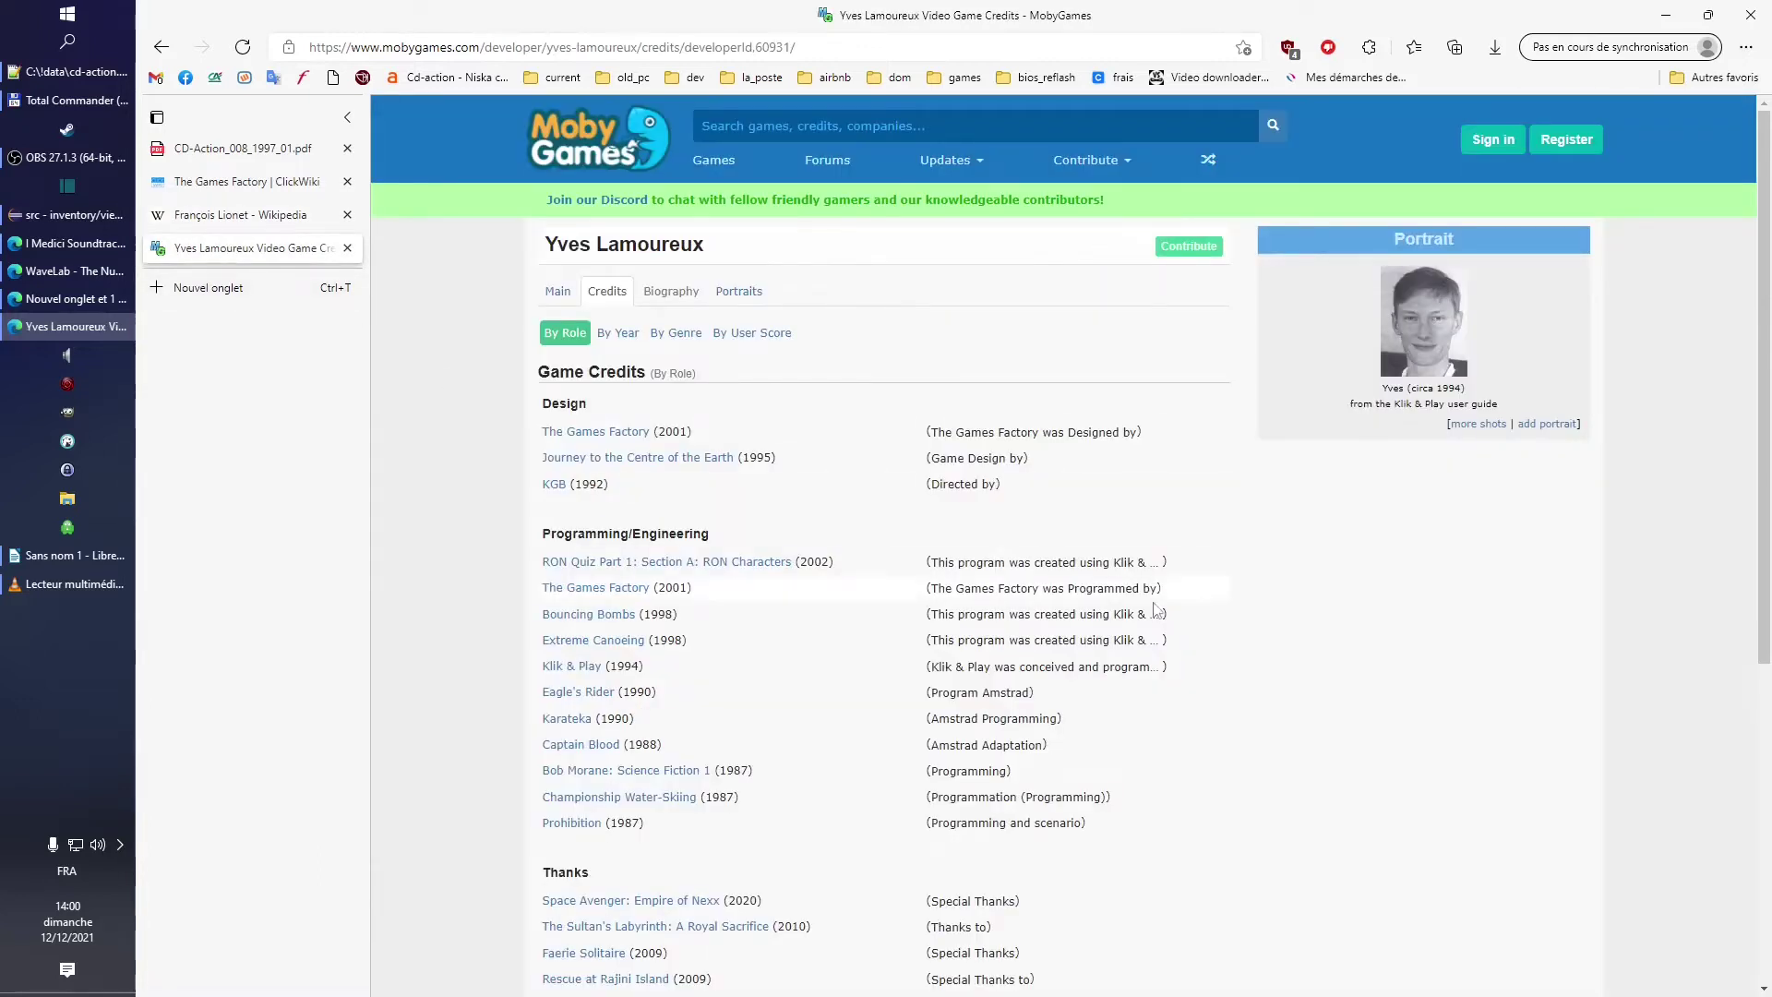
Read through Yves Lamoureux's design, programming and thanks credits on the MobyGames page
scroll(1135, 611, down, 2)
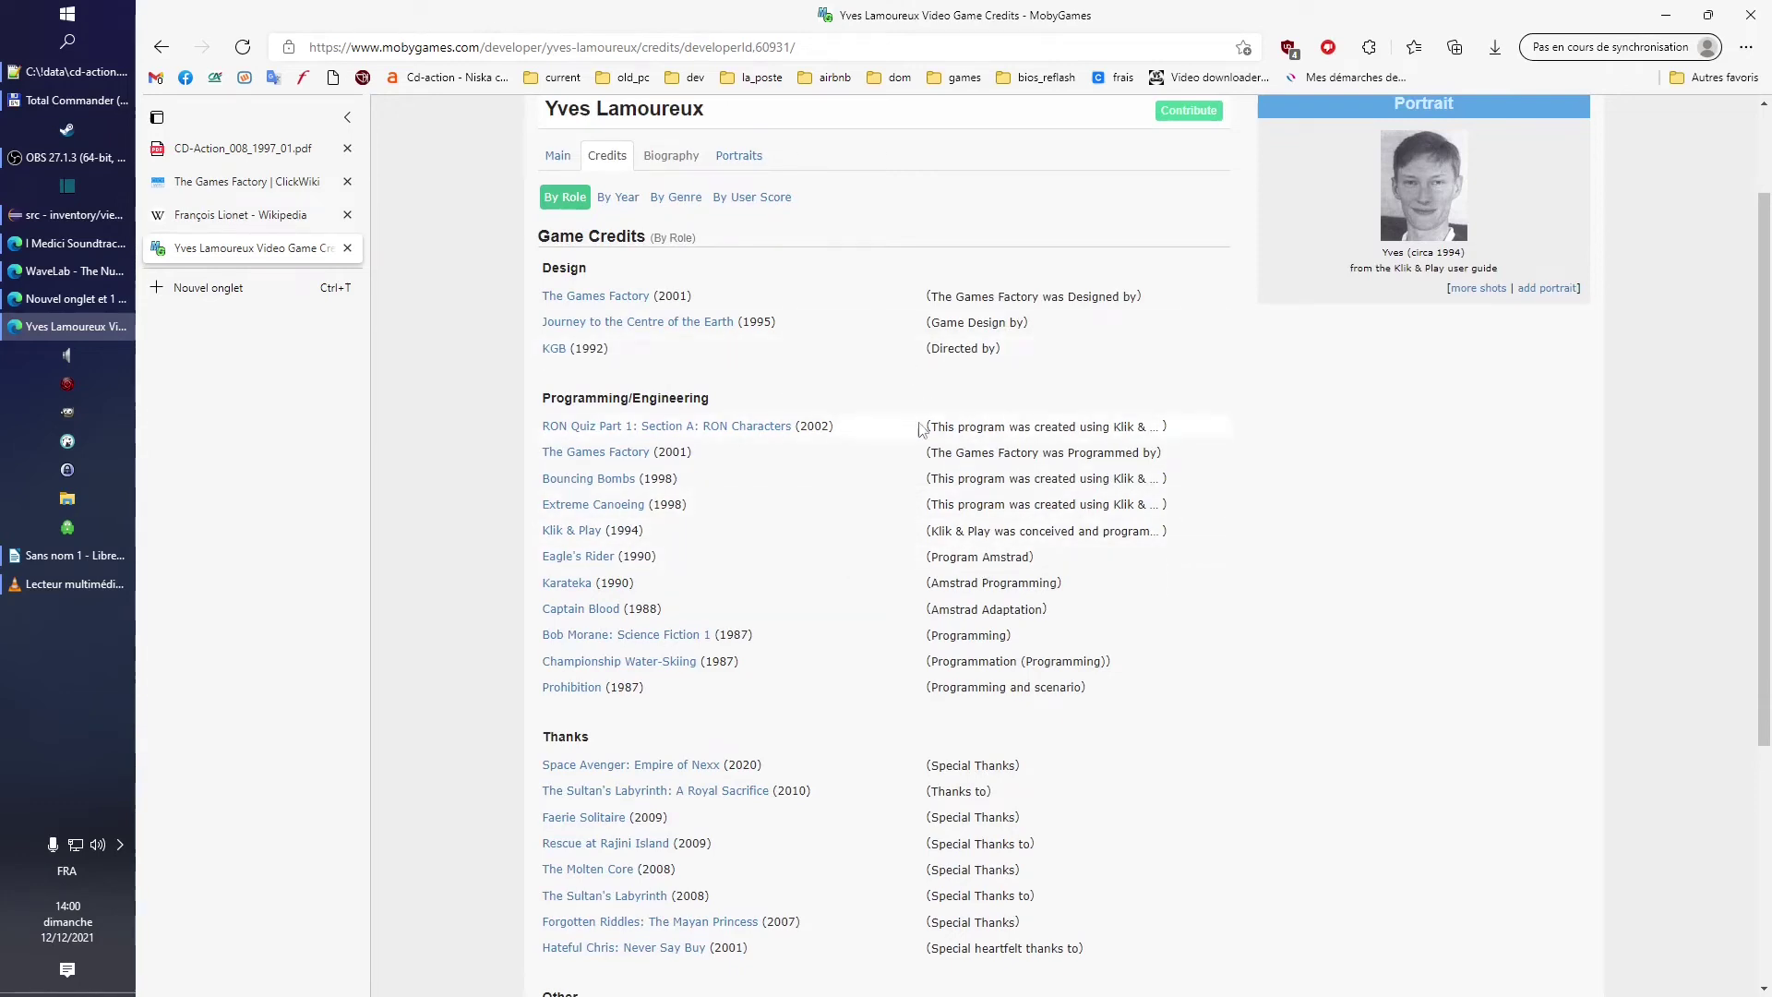
scroll(923, 702, down, 2)
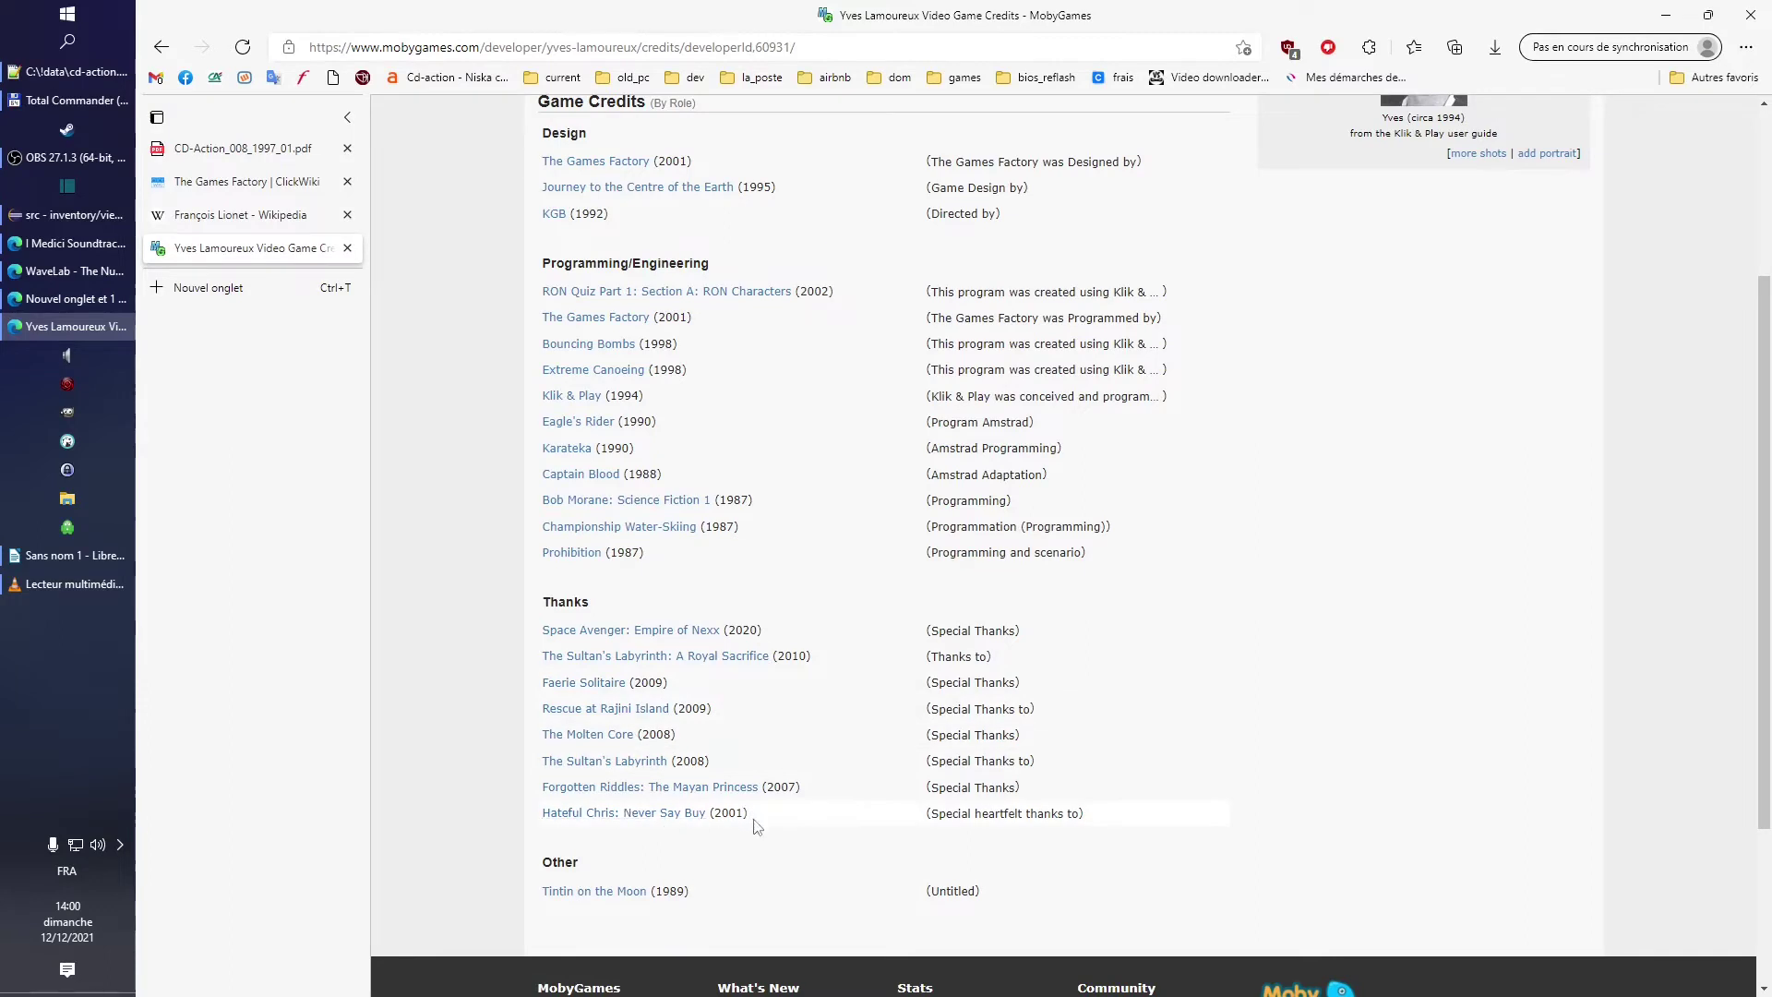
scroll(729, 794, down, 2)
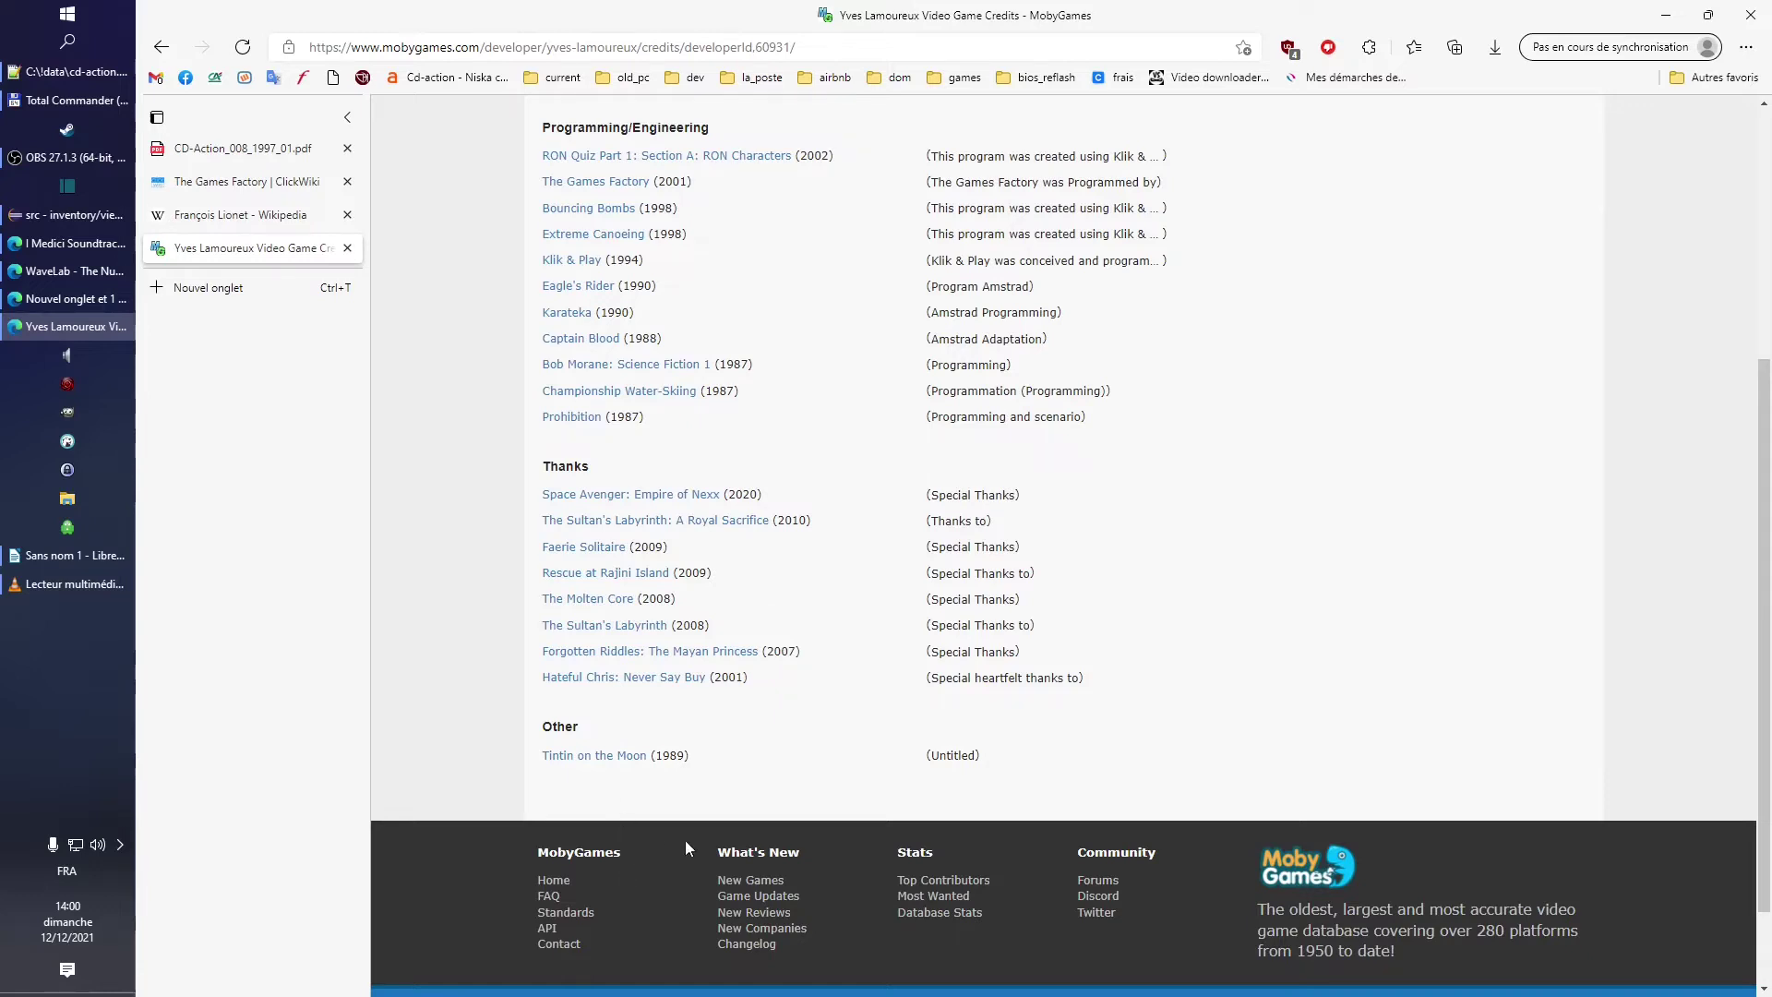
scroll(761, 827, up, 4)
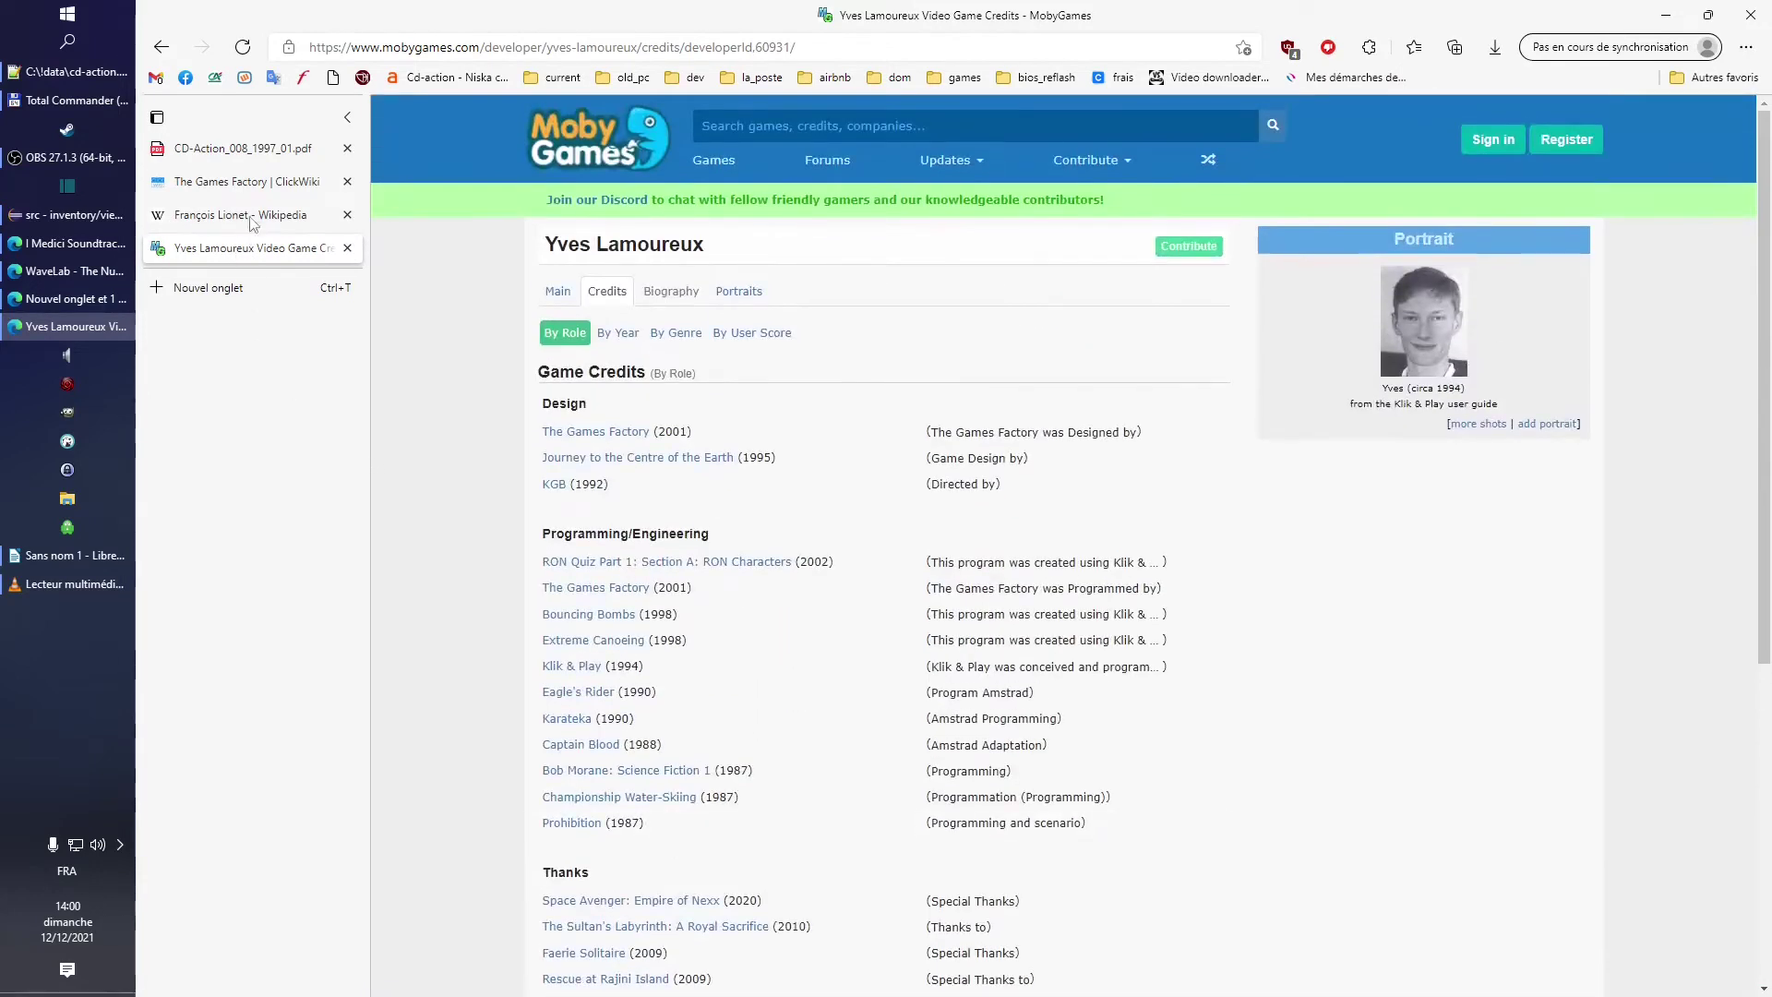
Return to the CD-Action magazine PDF and read The Games Factory article through its second page, covering formats, editors and conclusions
click(243, 149)
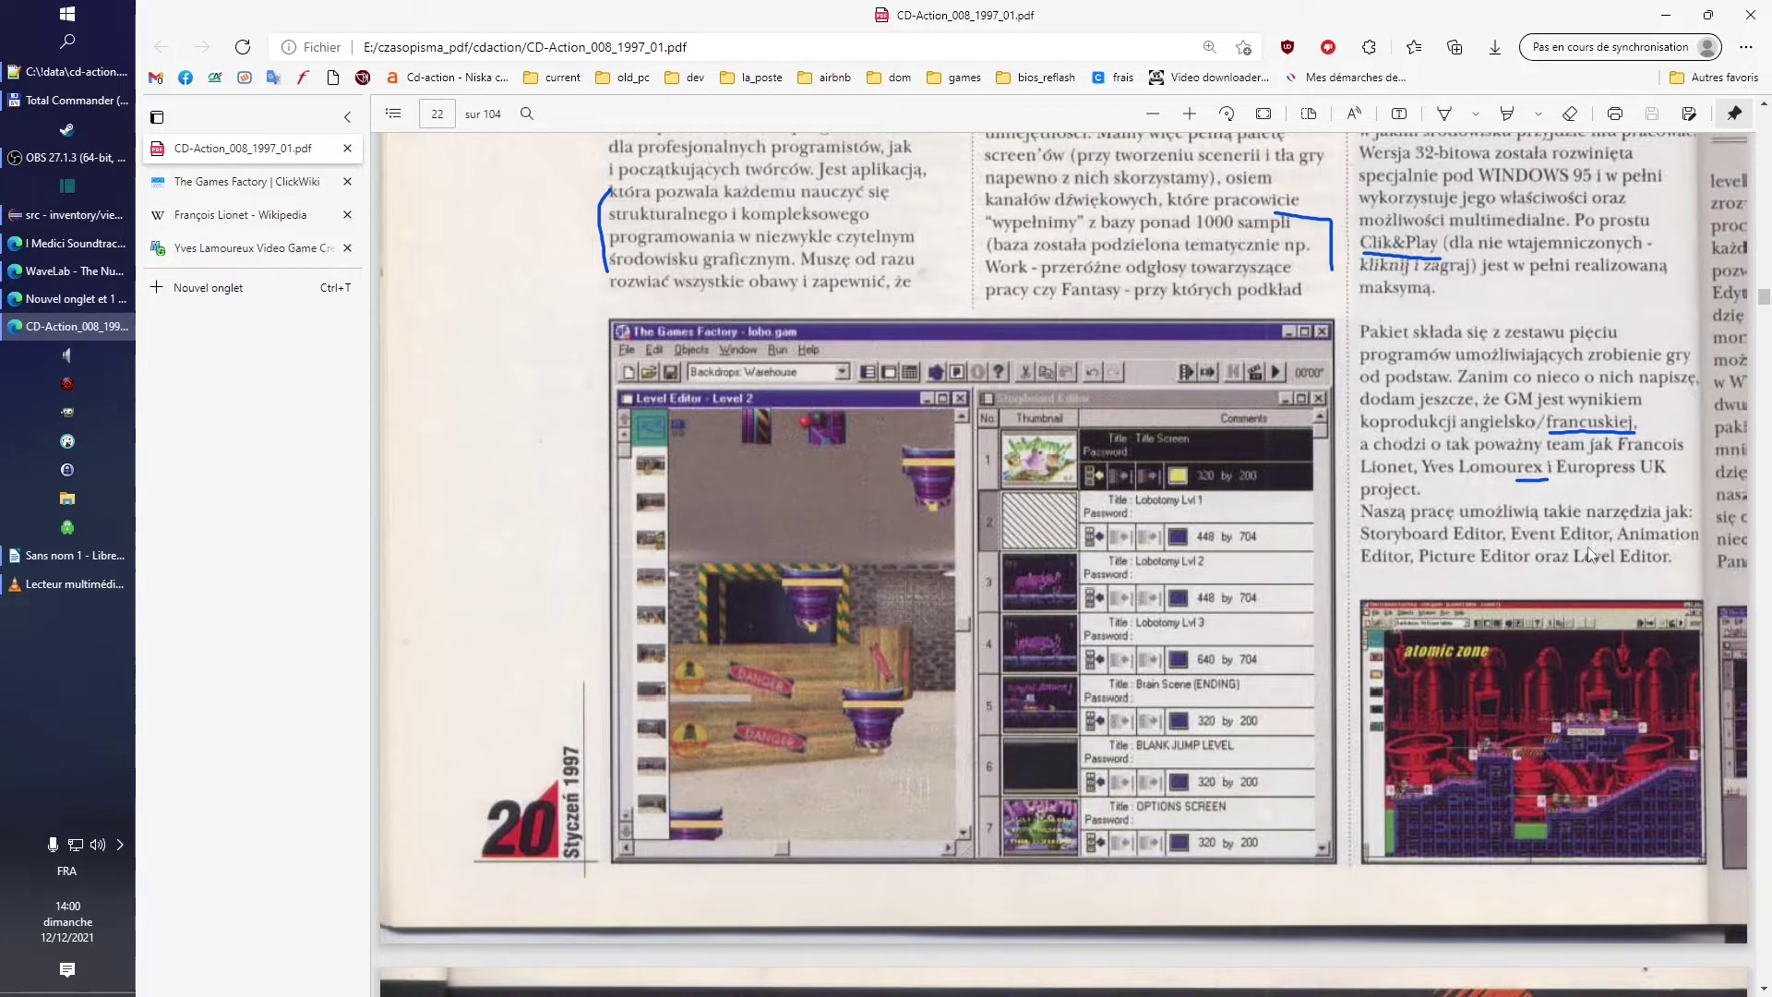
scroll(1637, 686, down, 3)
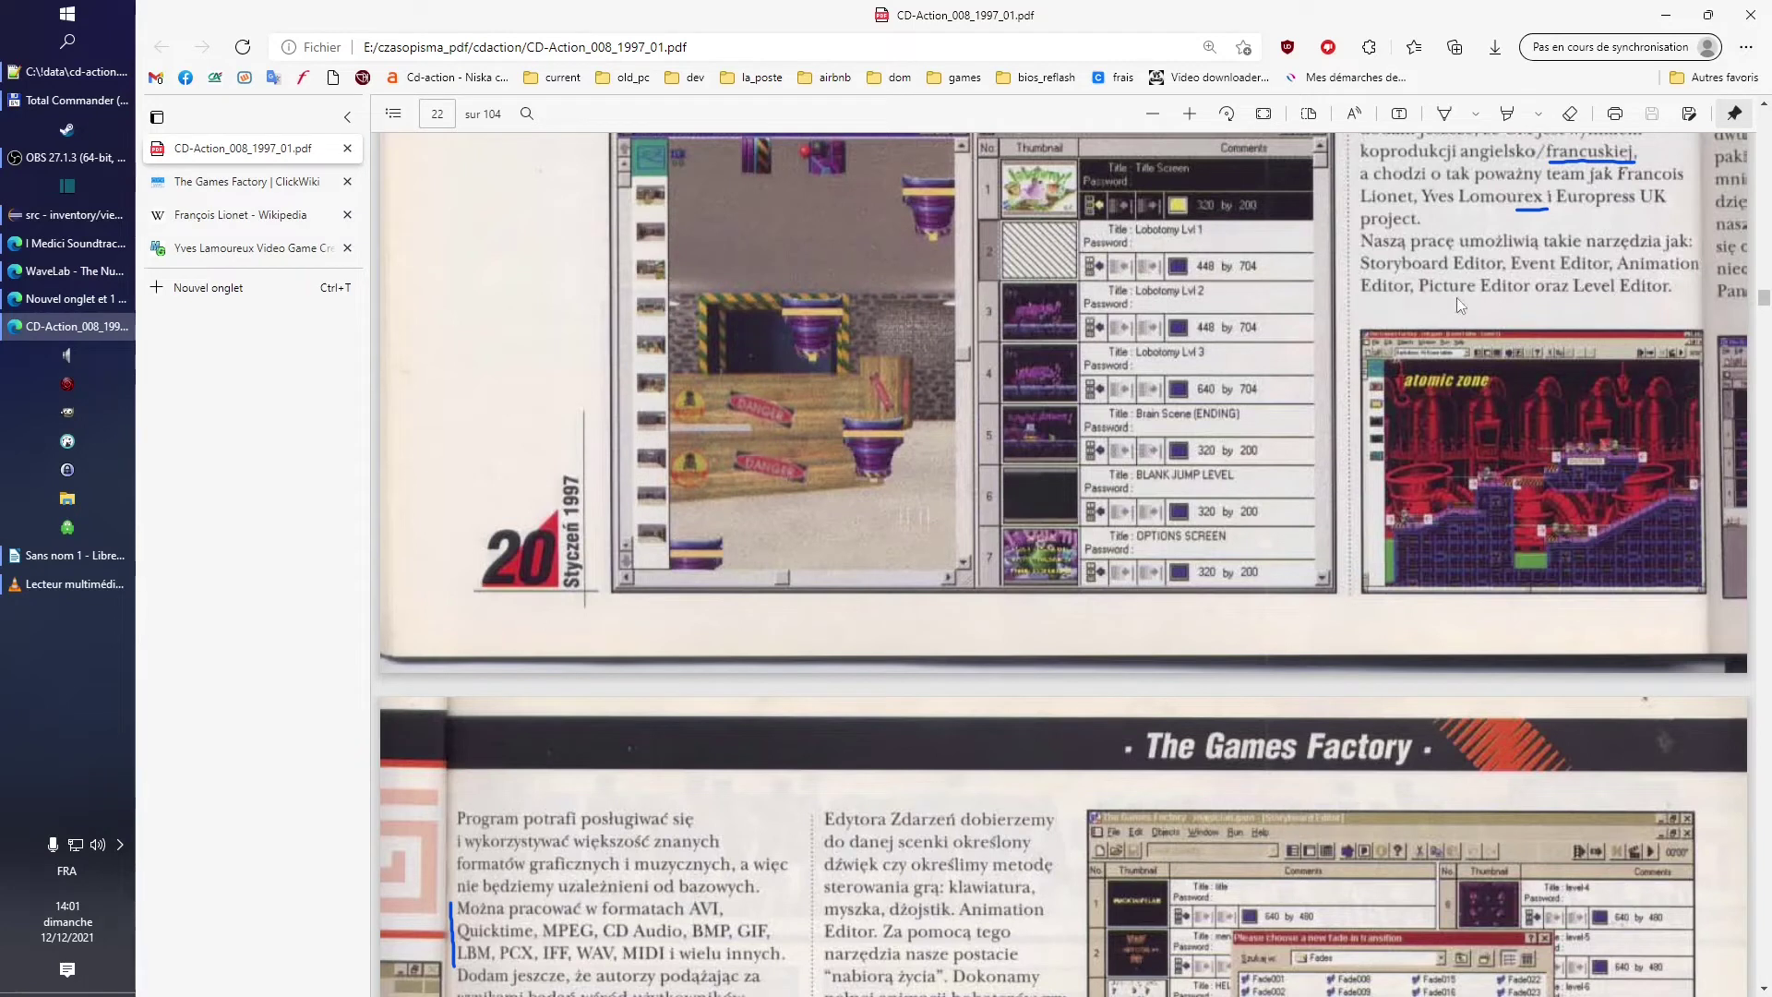
scroll(1235, 619, down, 5)
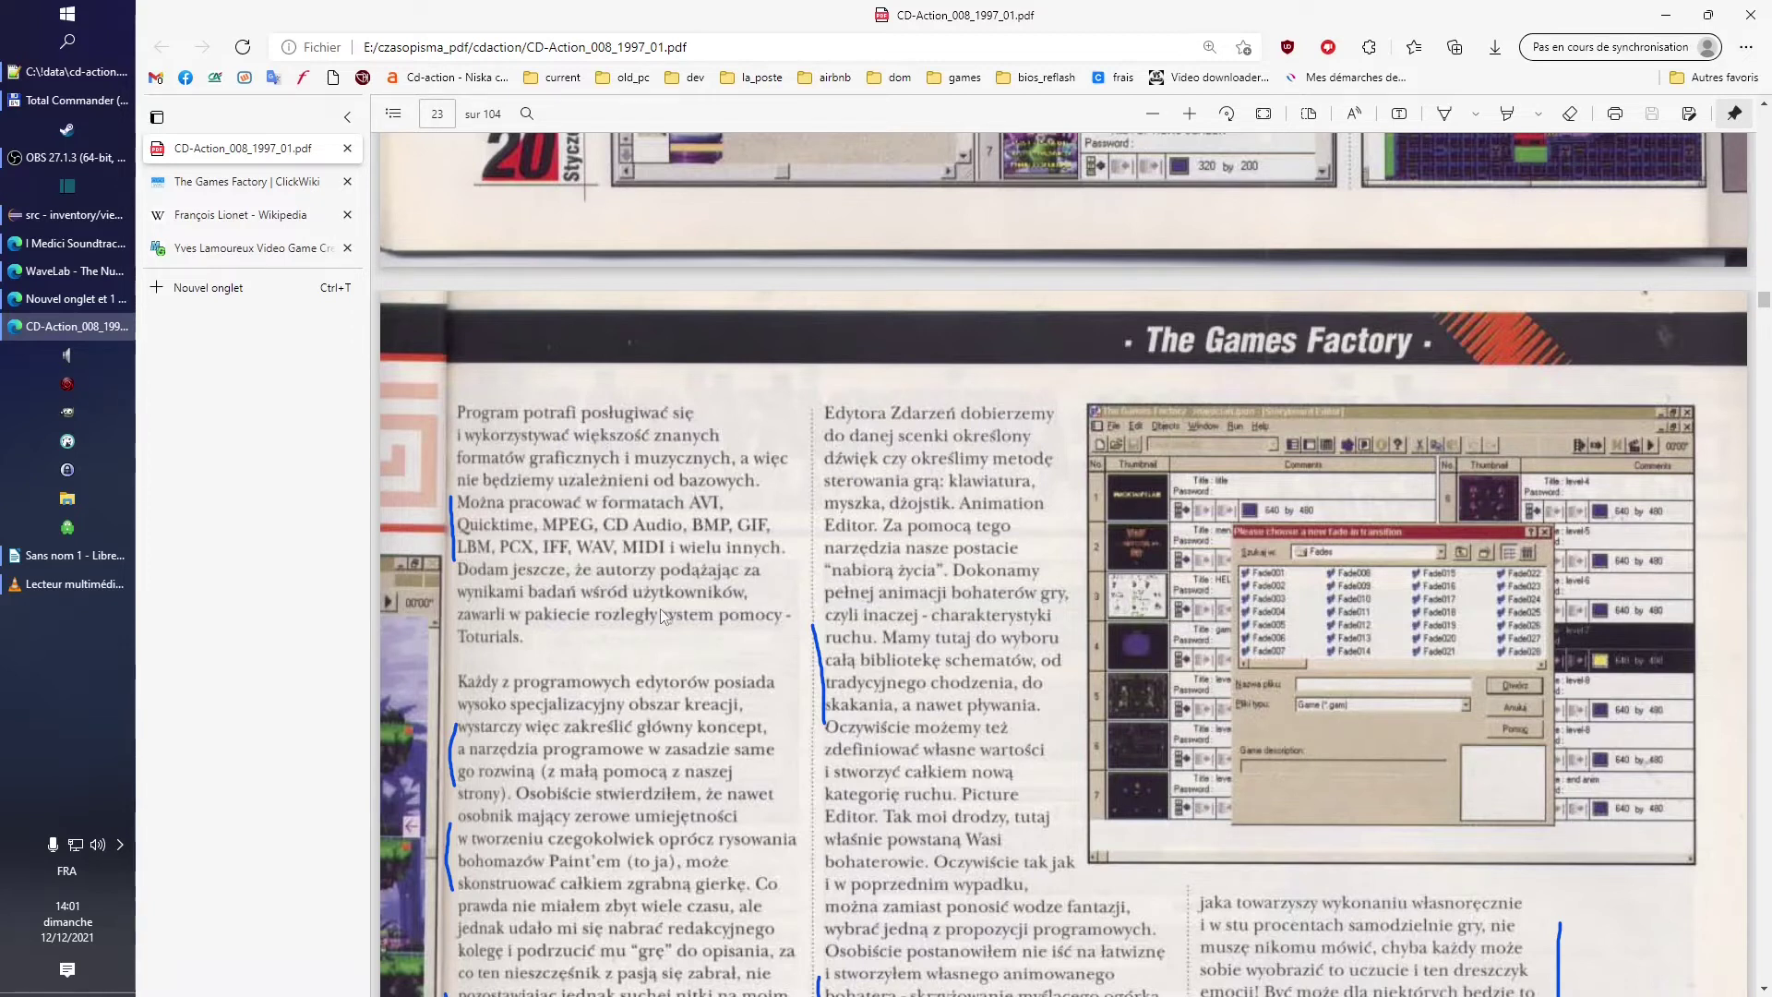
scroll(513, 594, down, 2)
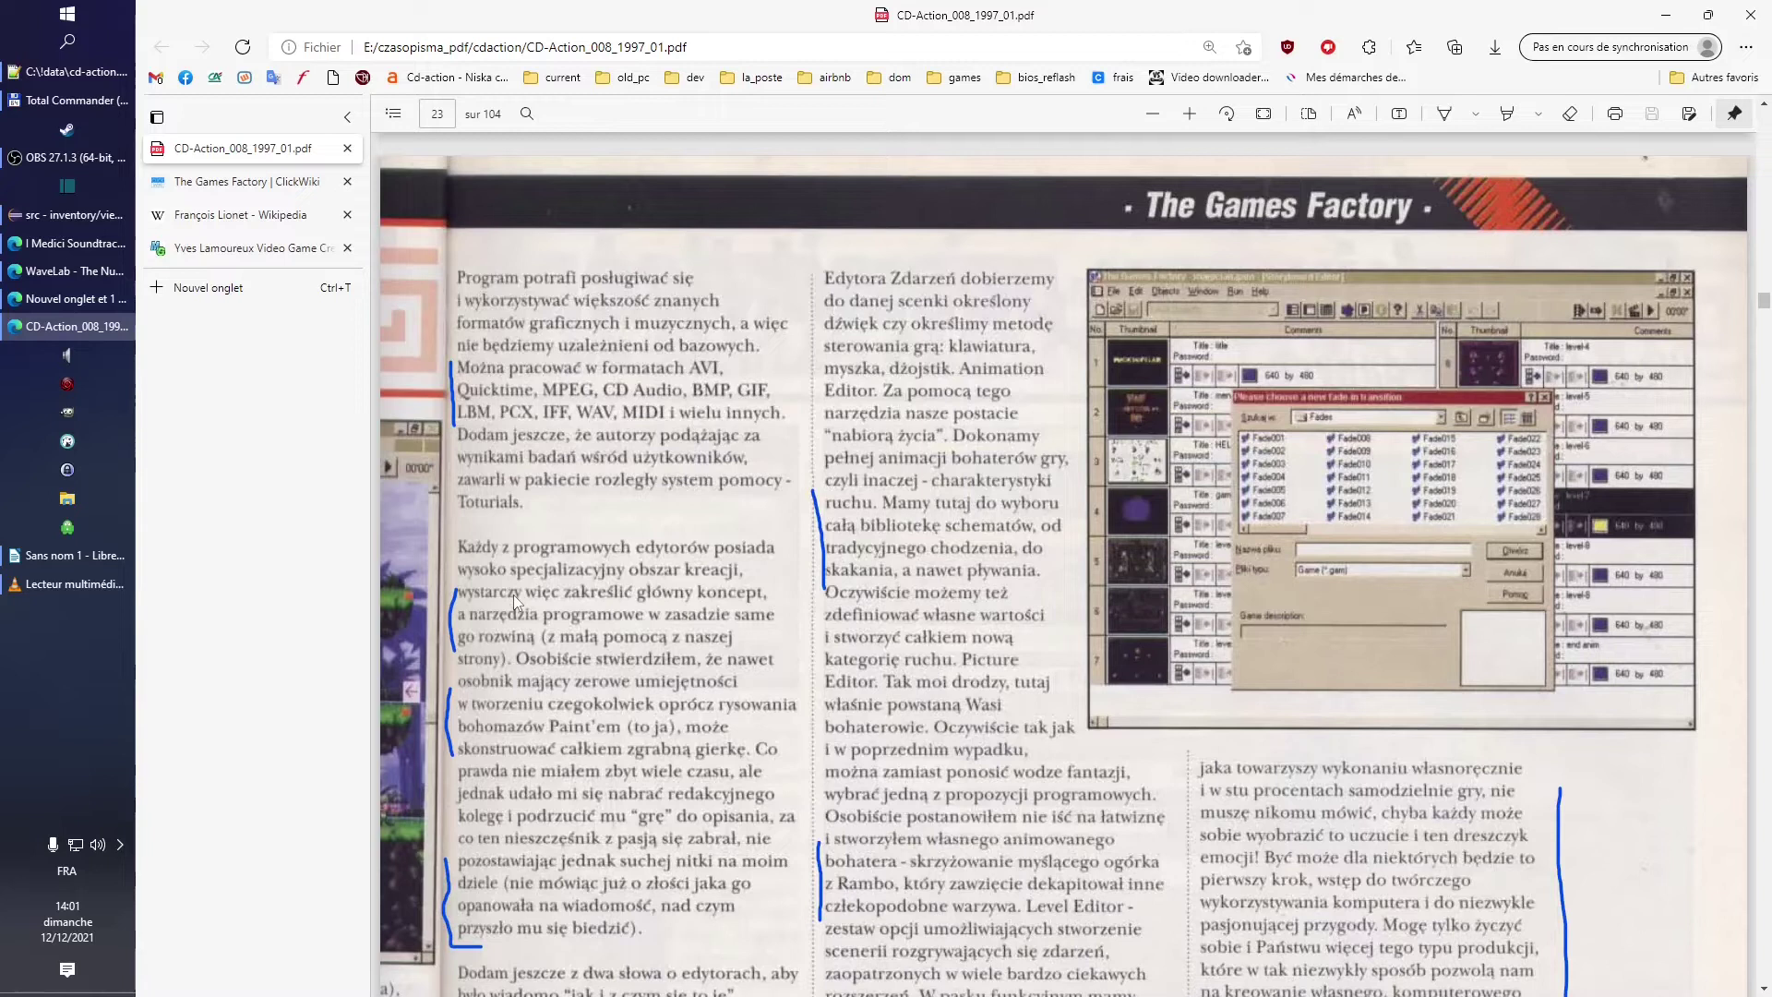
scroll(711, 648, down, 4)
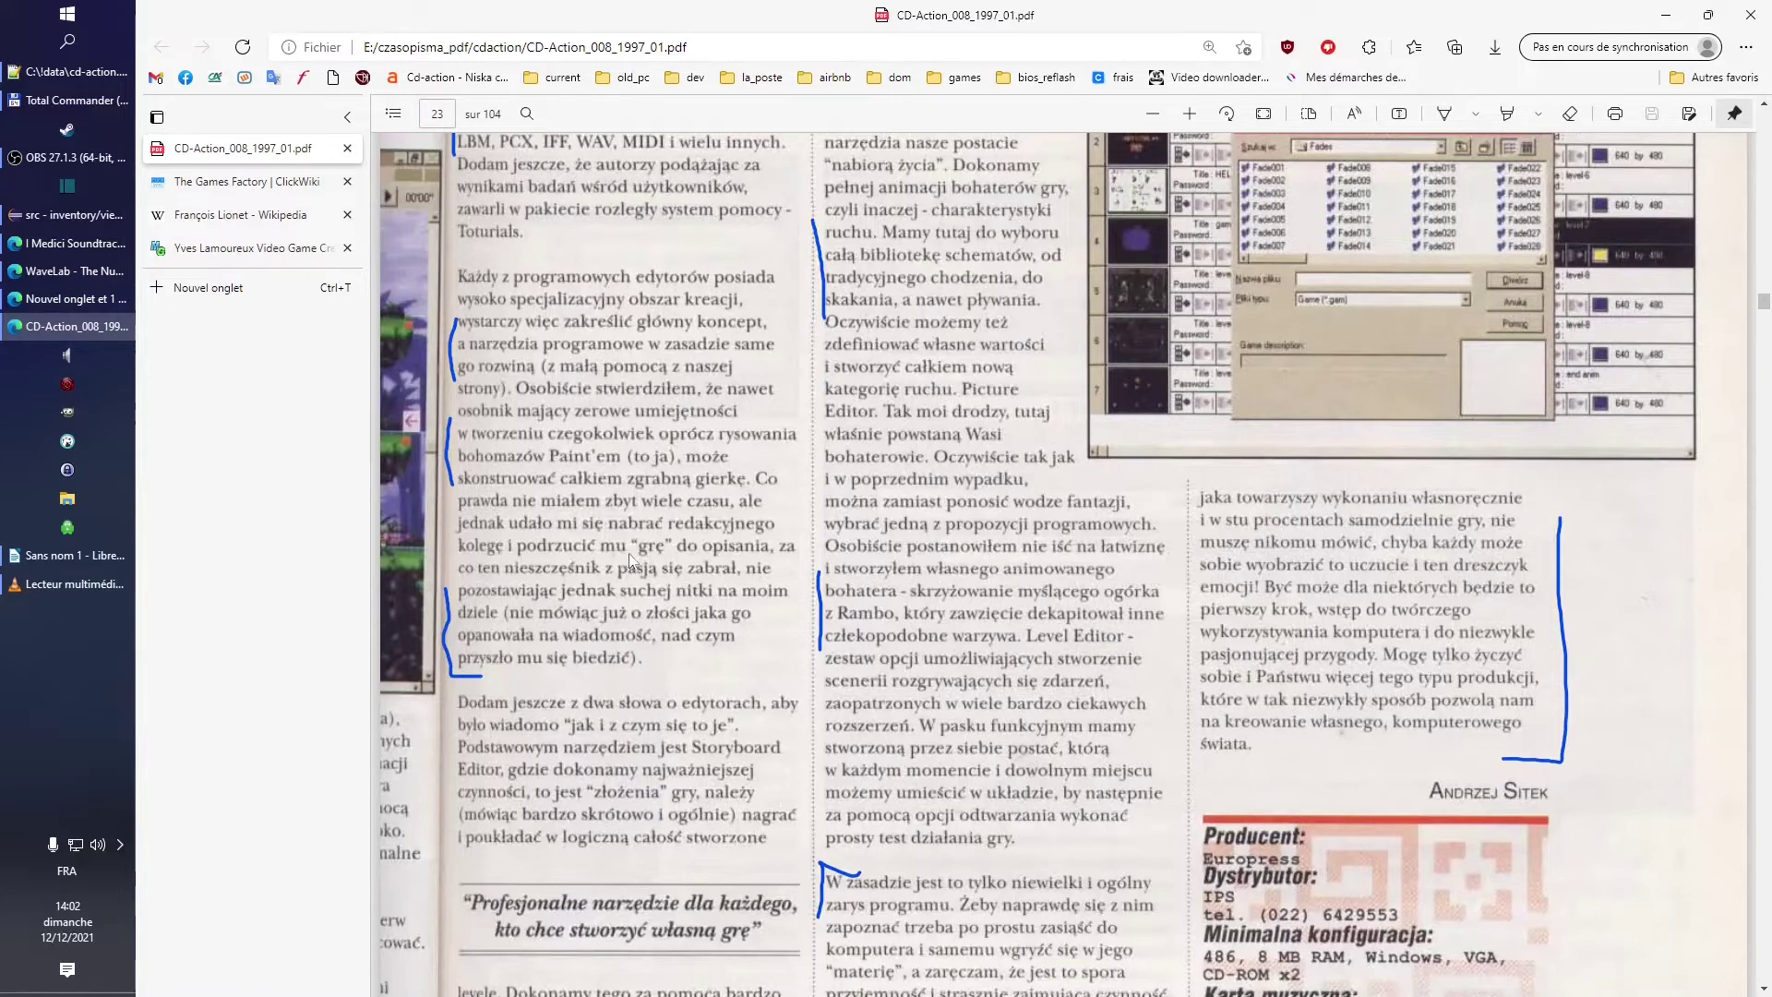
scroll(633, 561, down, 2)
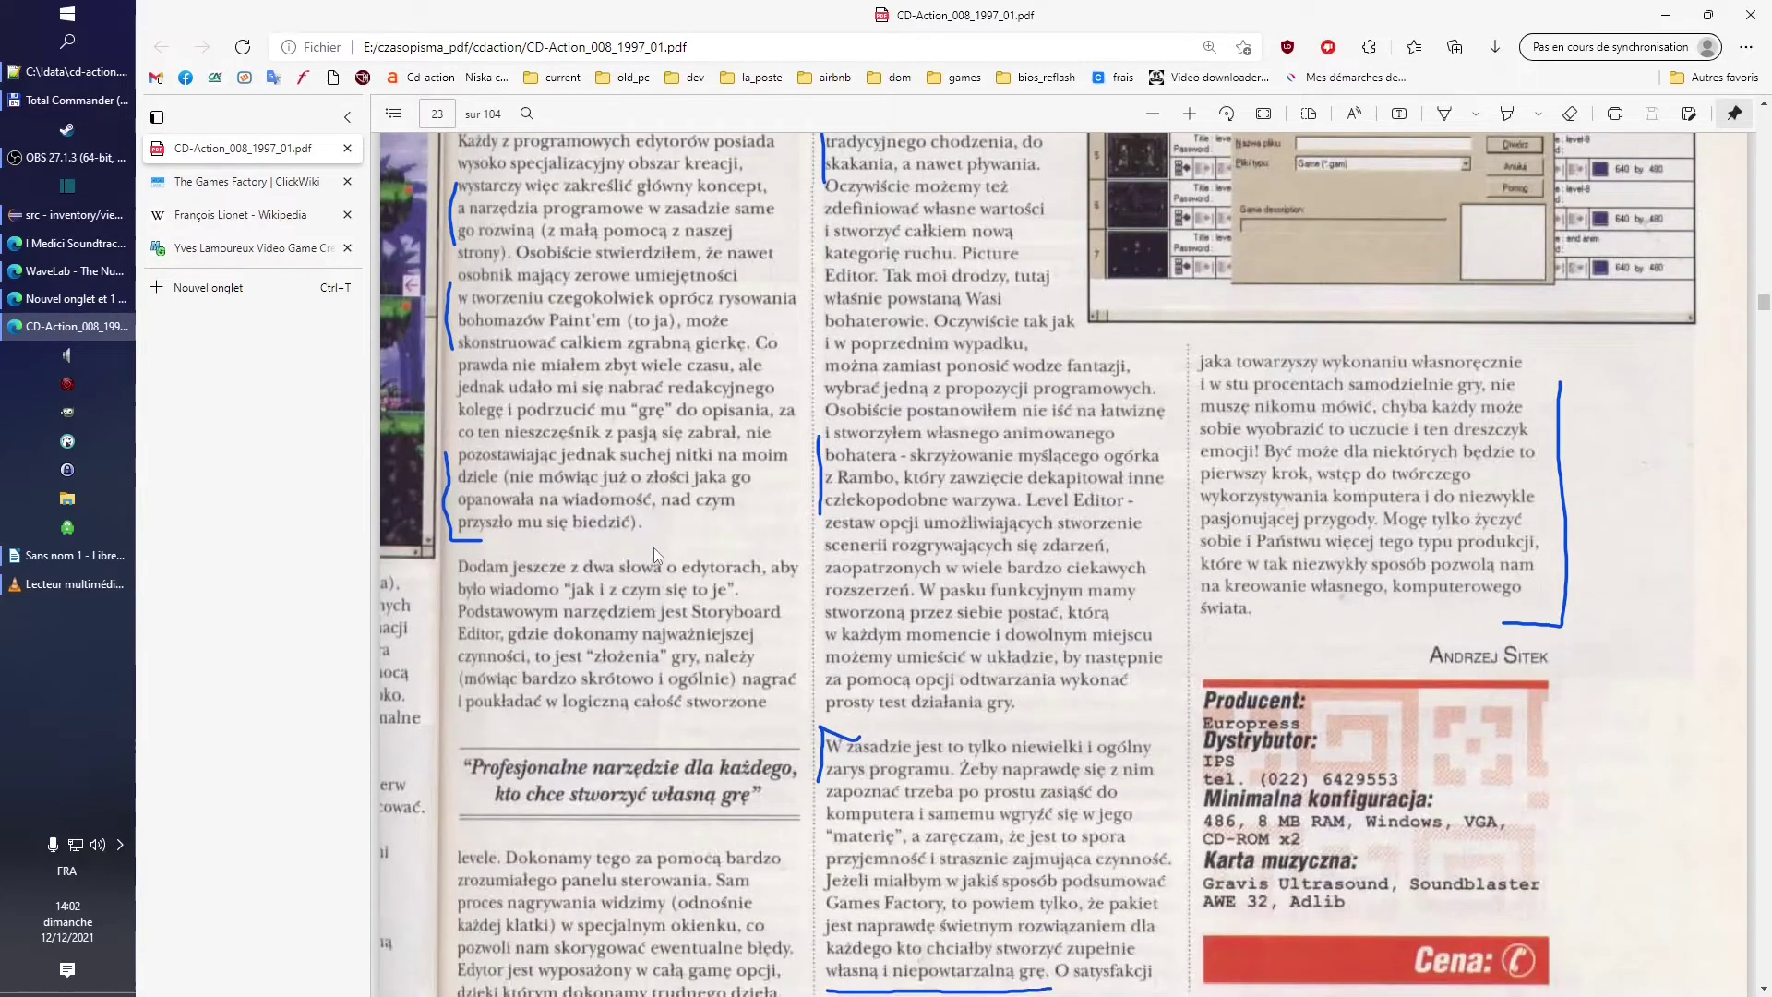
scroll(656, 547, down, 4)
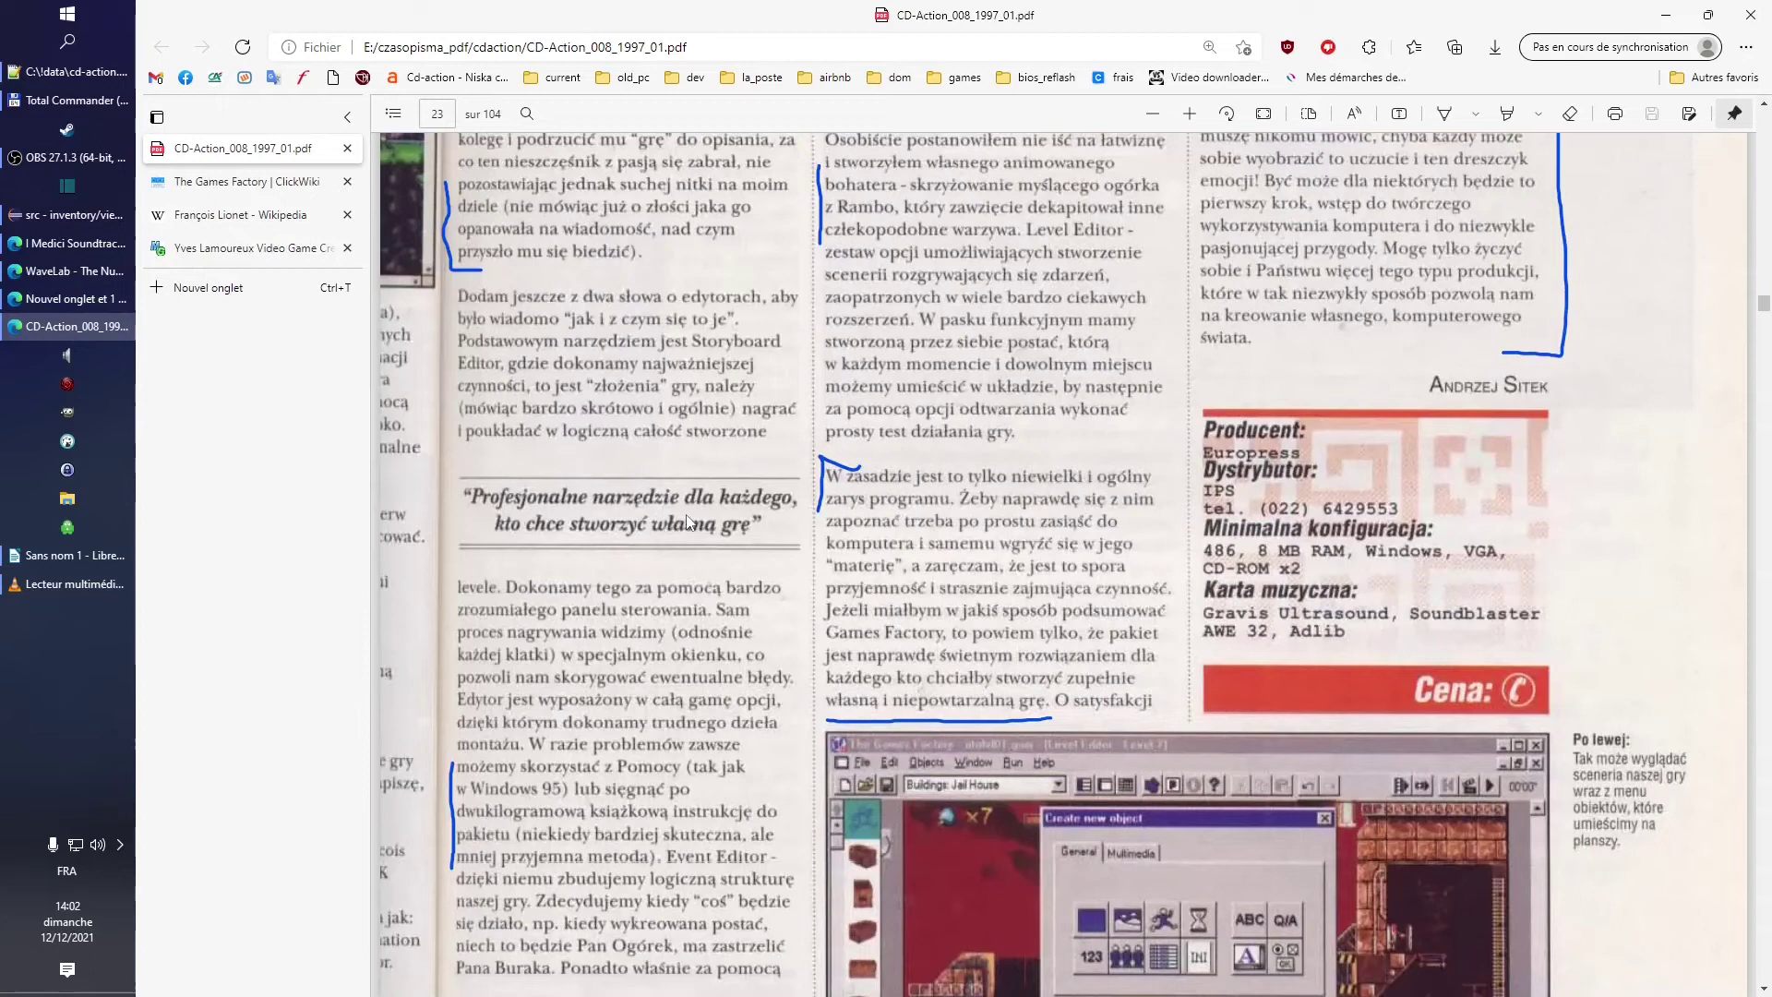
scroll(683, 526, down, 2)
scroll(739, 665, up, 4)
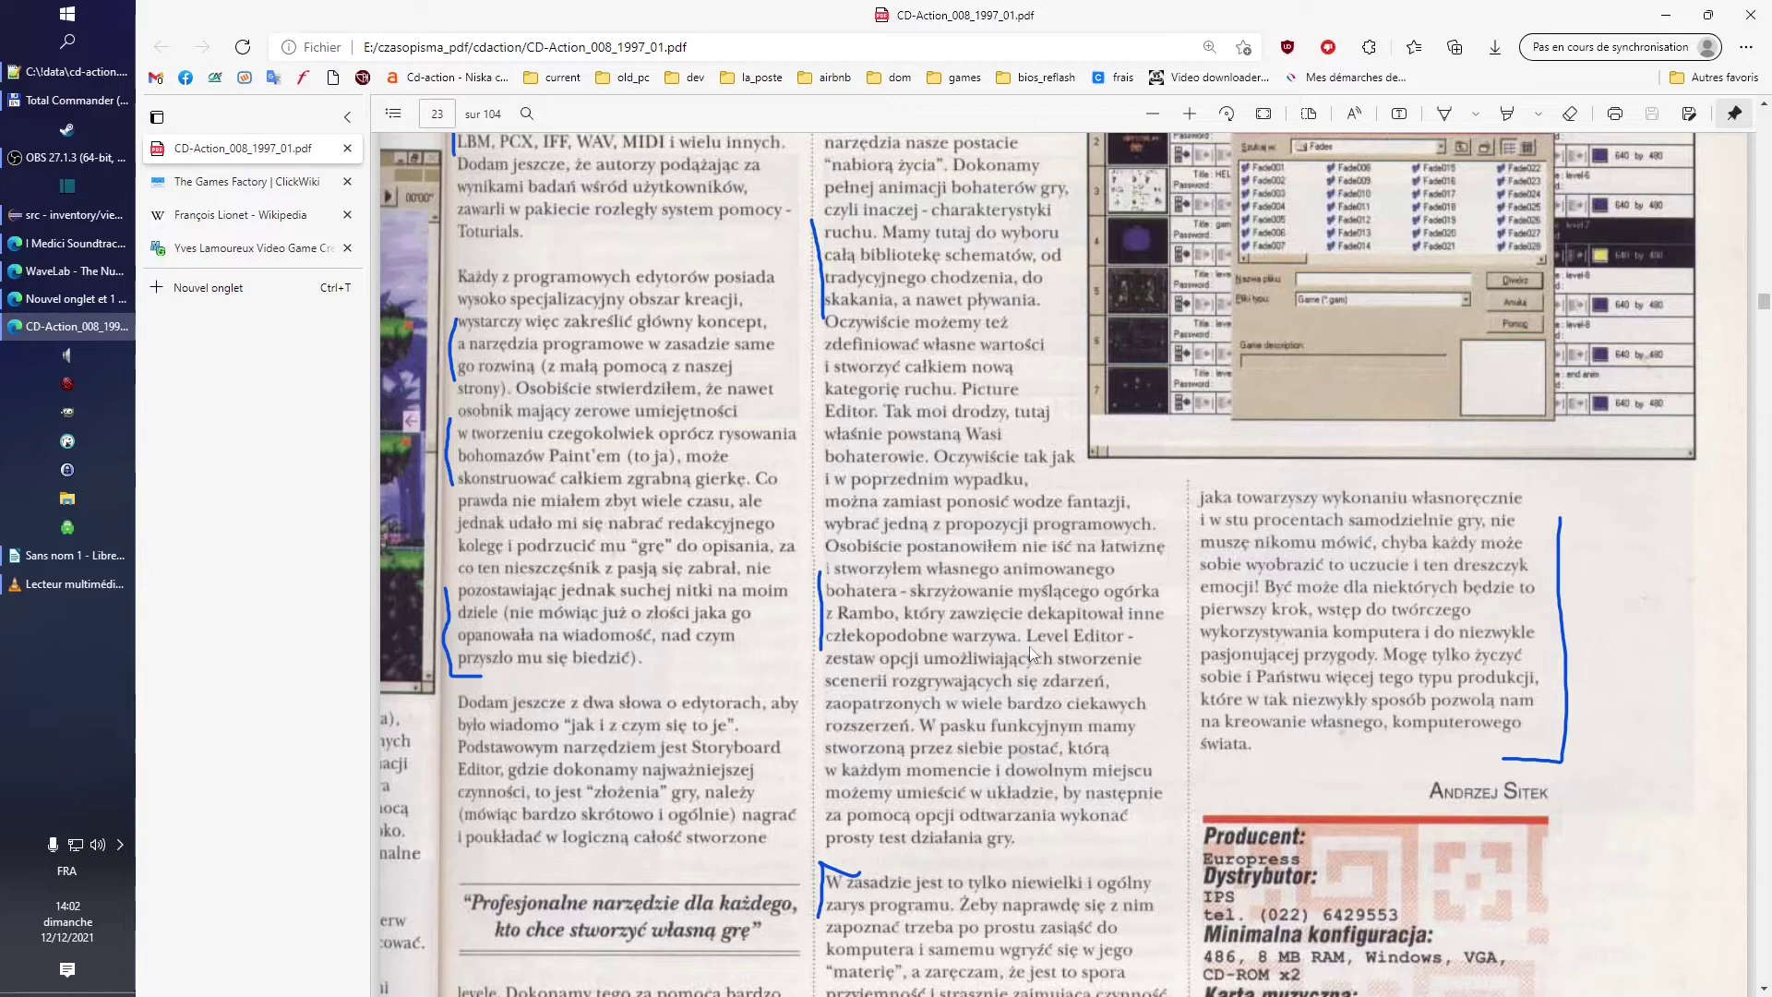
scroll(1026, 650, down, 3)
scroll(1025, 642, down, 3)
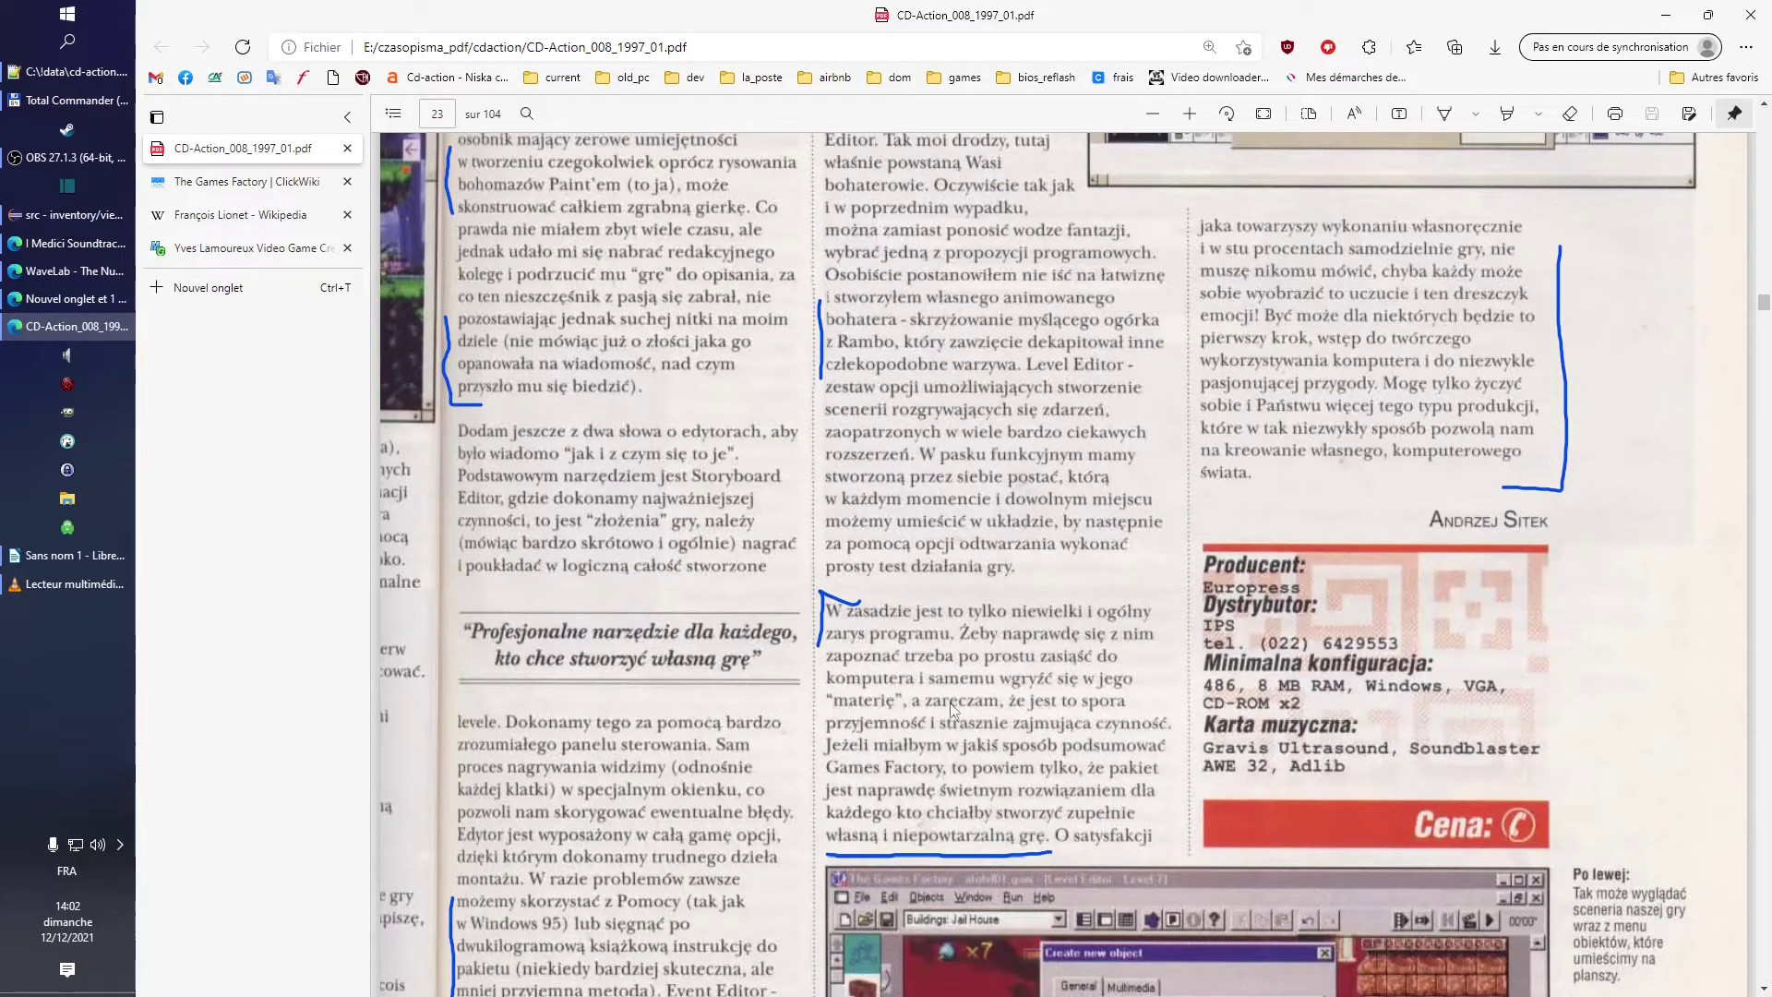
scroll(923, 600, down, 3)
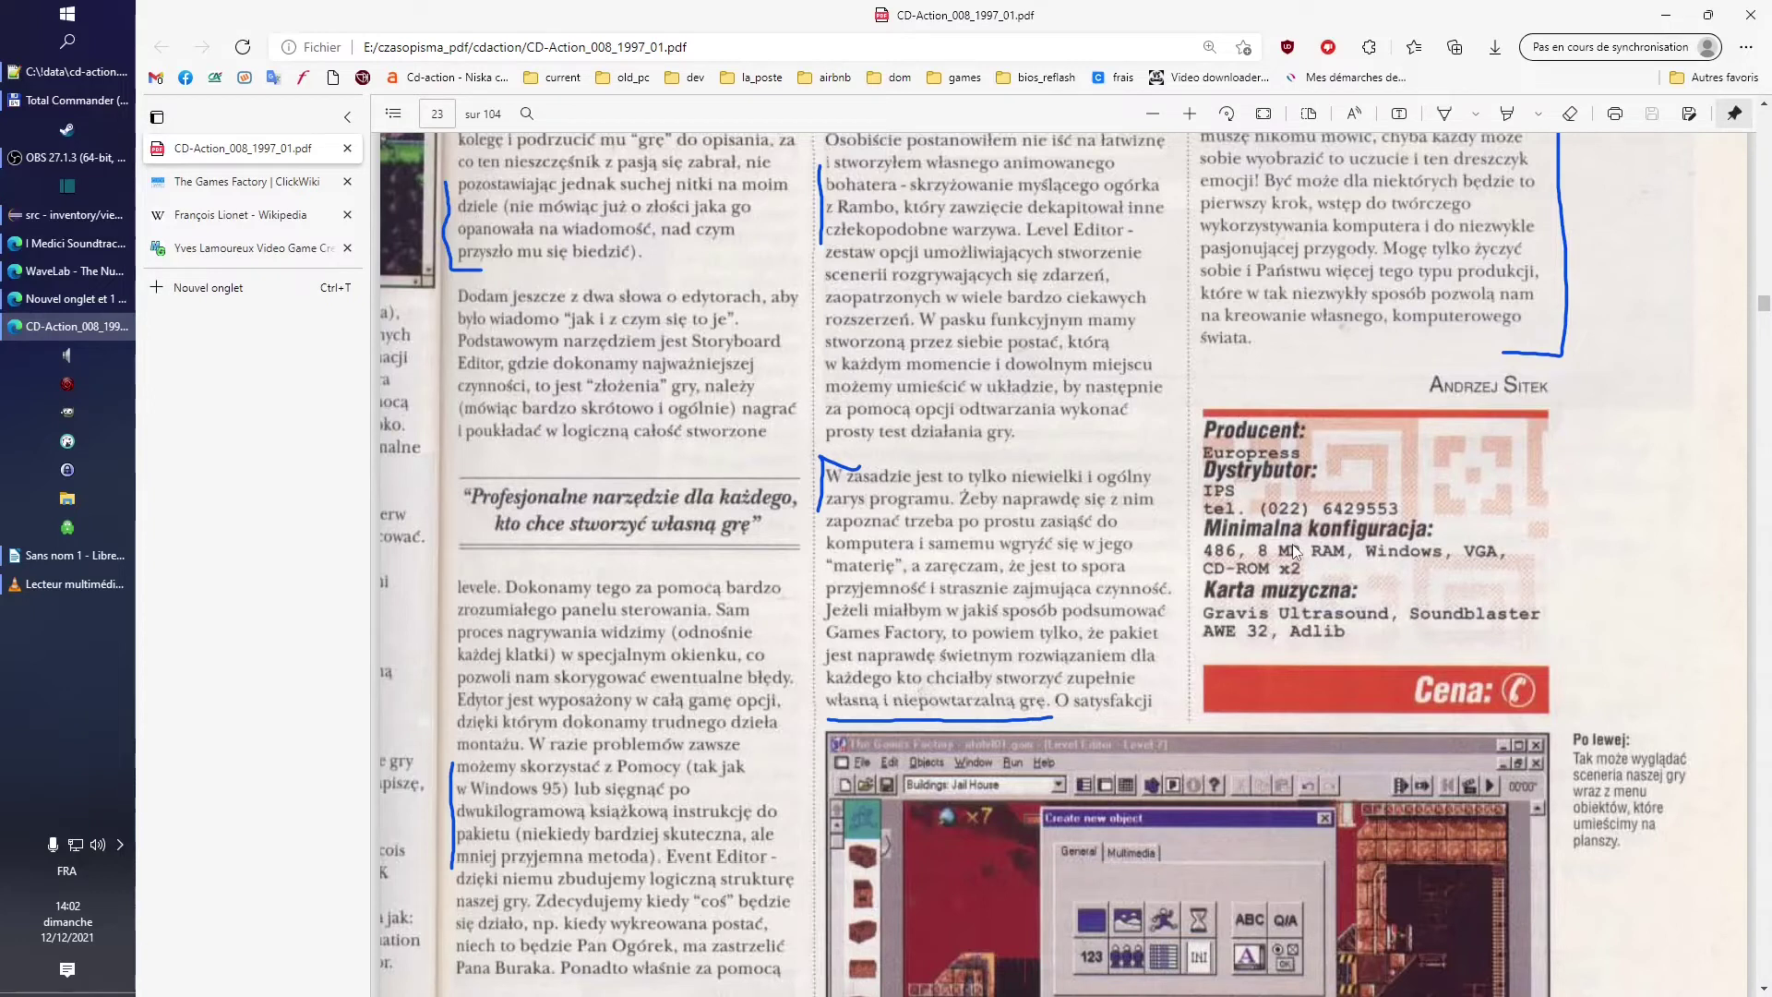
scroll(1292, 545, down, 3)
scroll(1138, 619, down, 3)
scroll(1126, 600, down, 3)
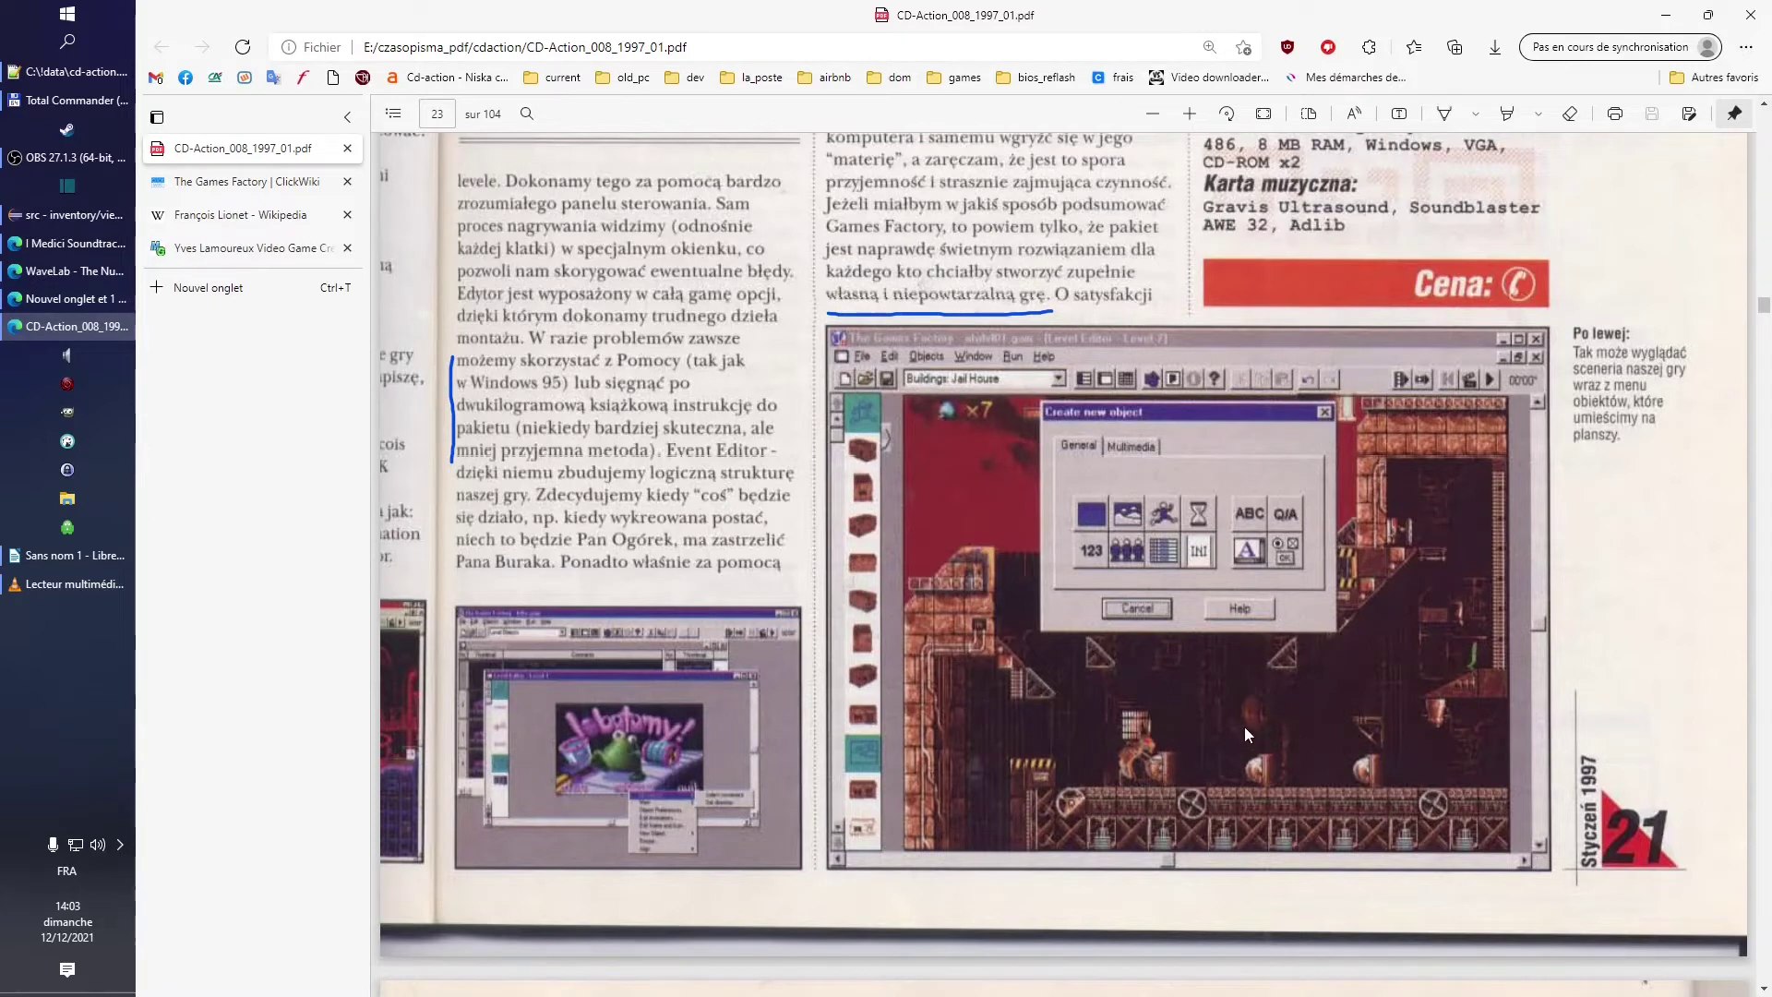
Review the article's closing paragraph, producer and minimum-configuration box, and the Level Editor screenshot on page 21
scroll(1322, 744, up, 11)
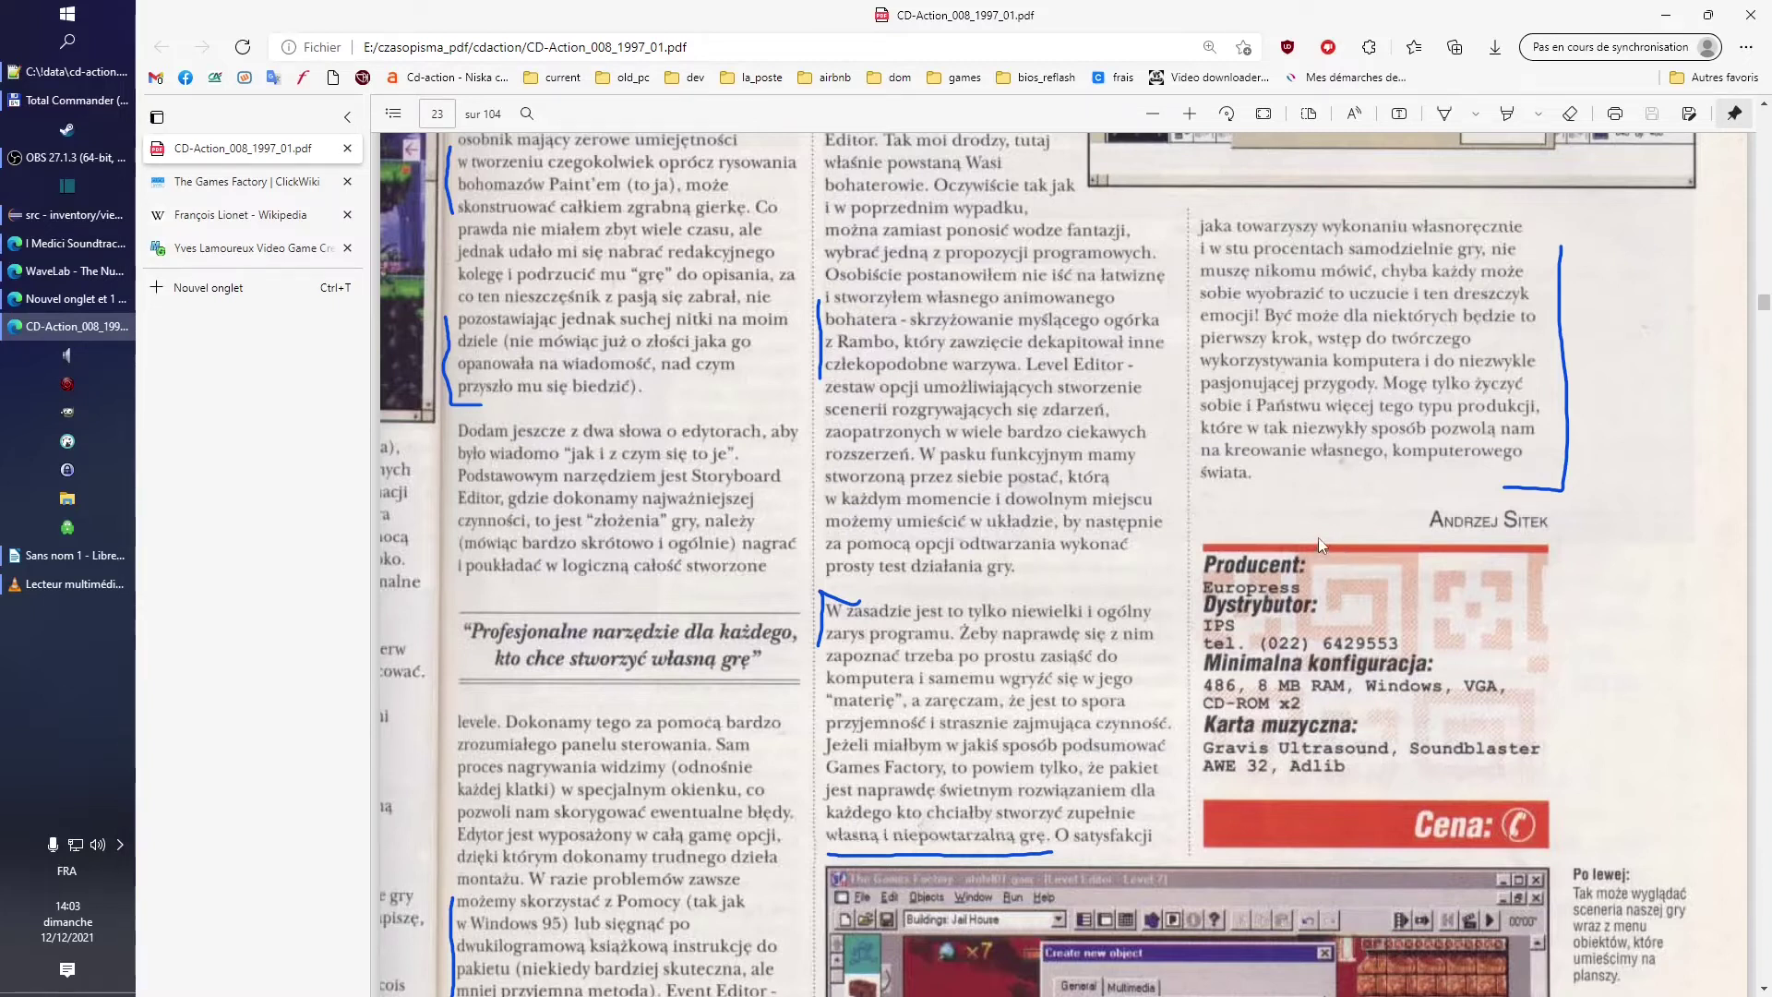
scroll(1320, 516, down, 2)
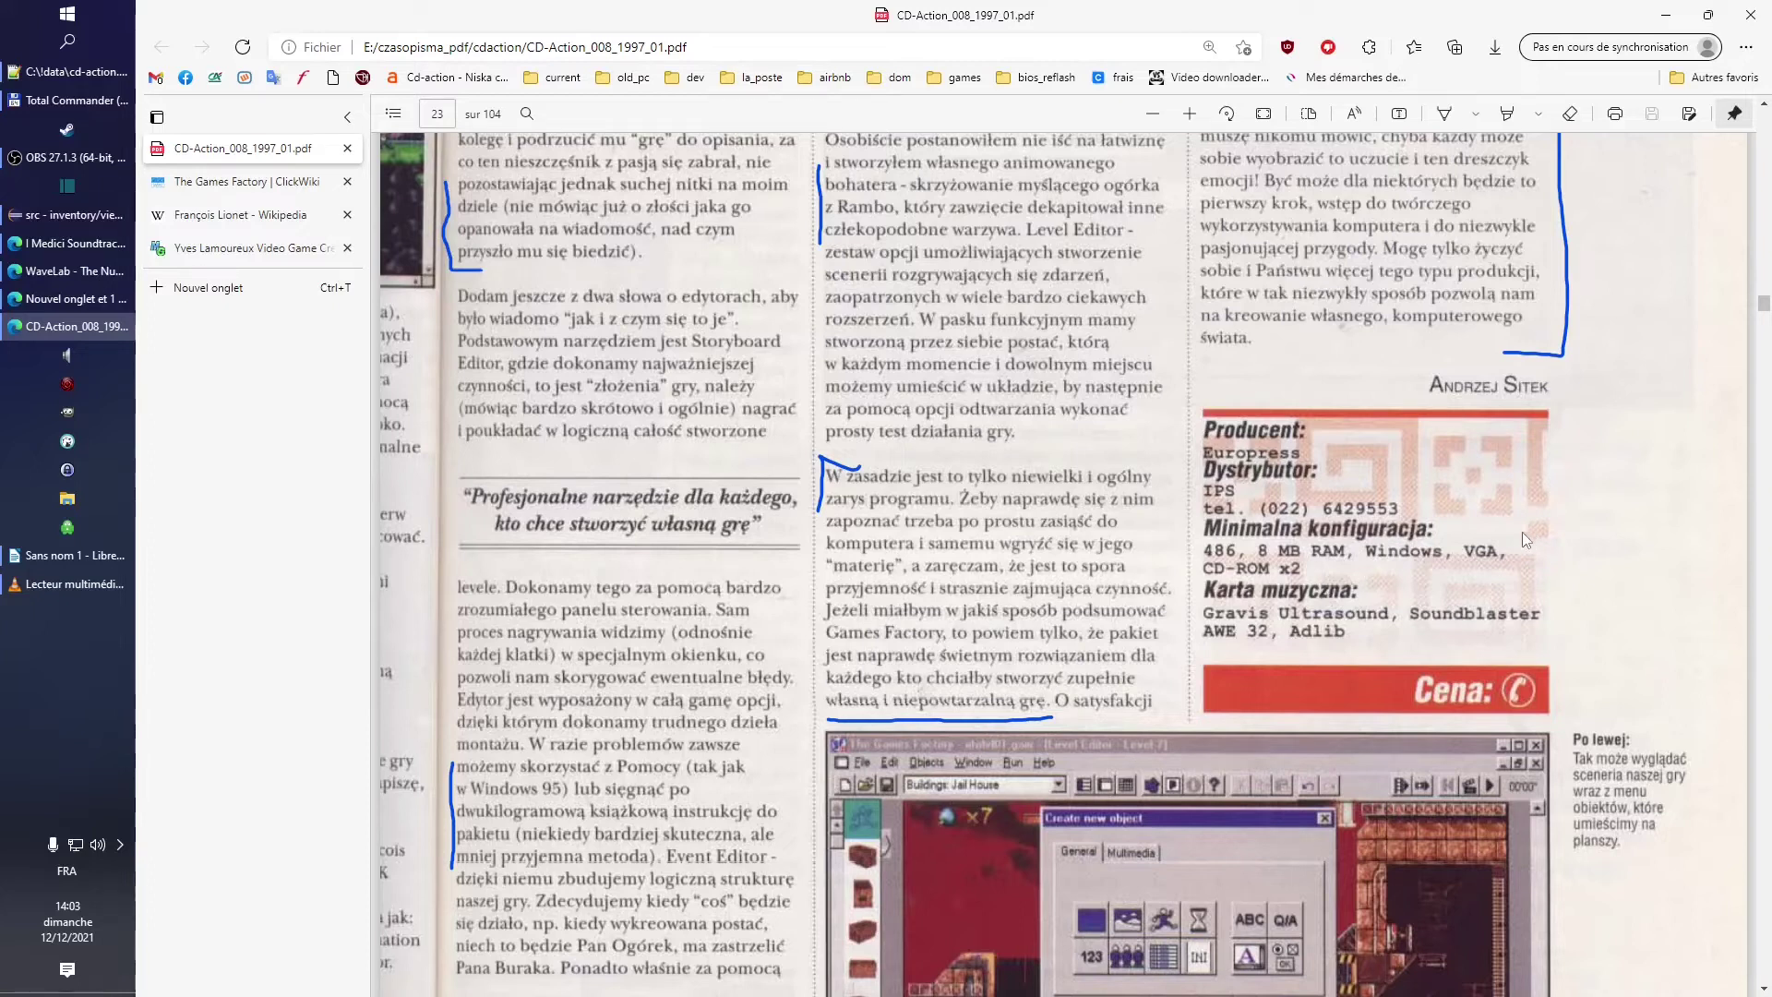
scroll(1495, 635, down, 2)
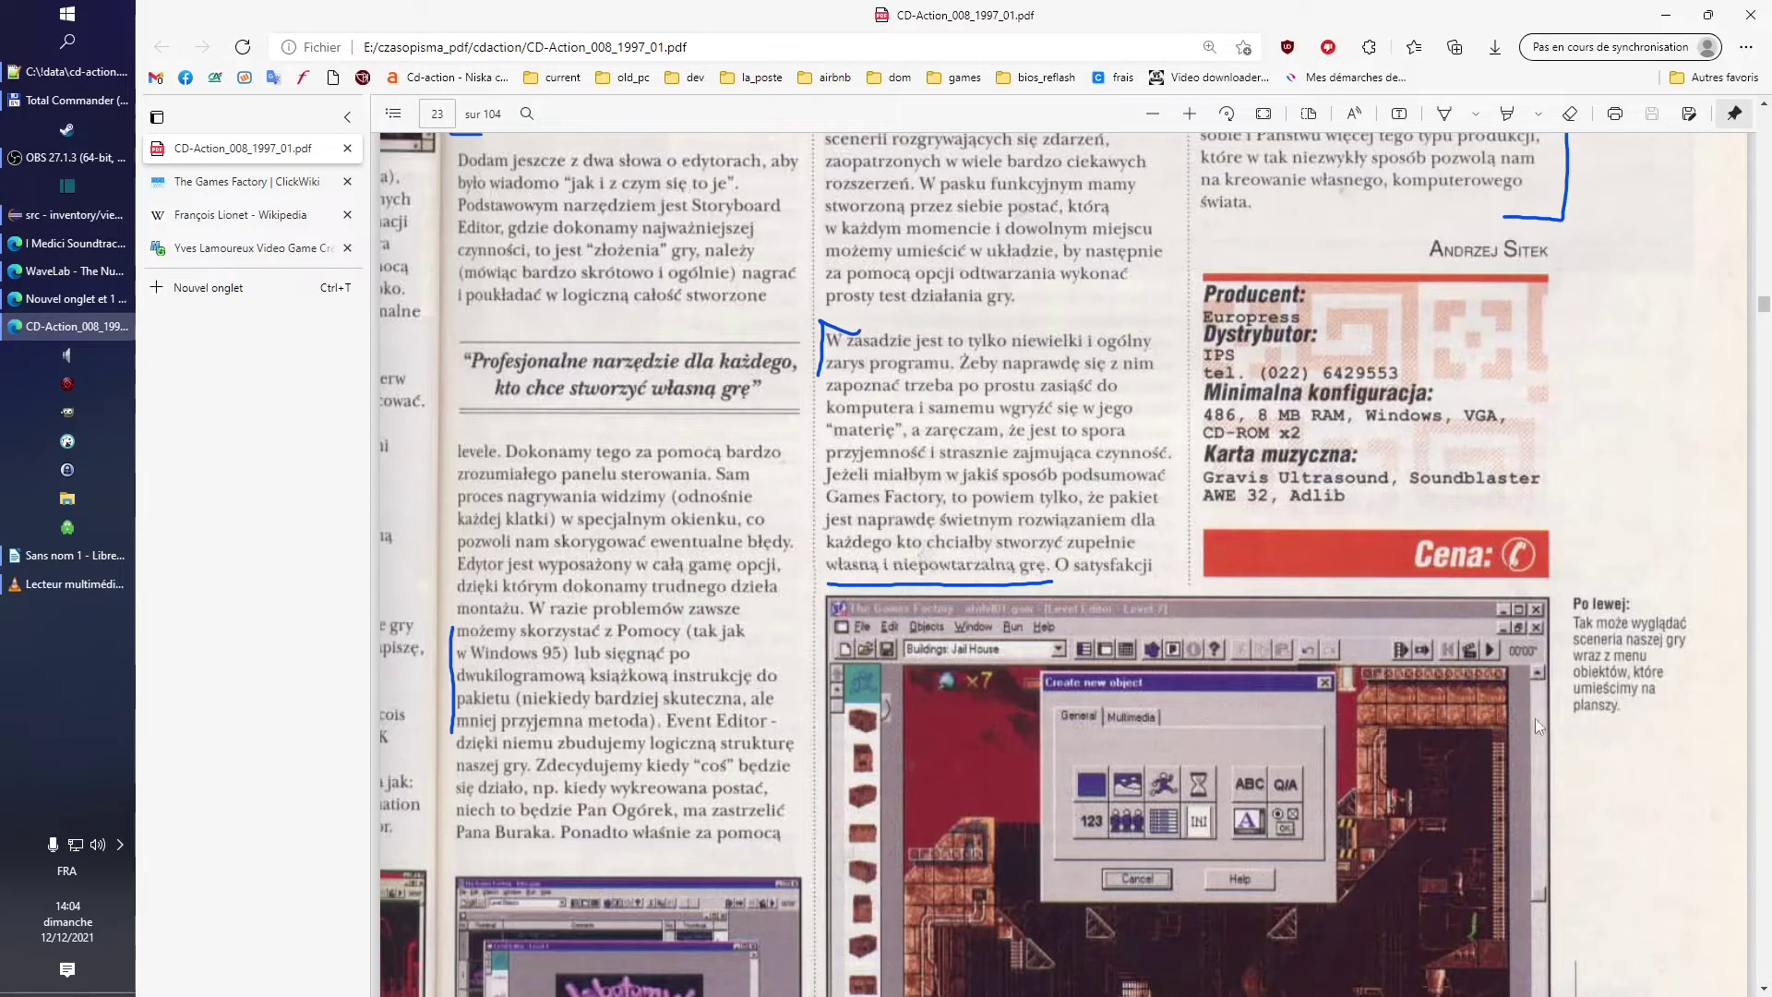
scroll(1520, 719, down, 1)
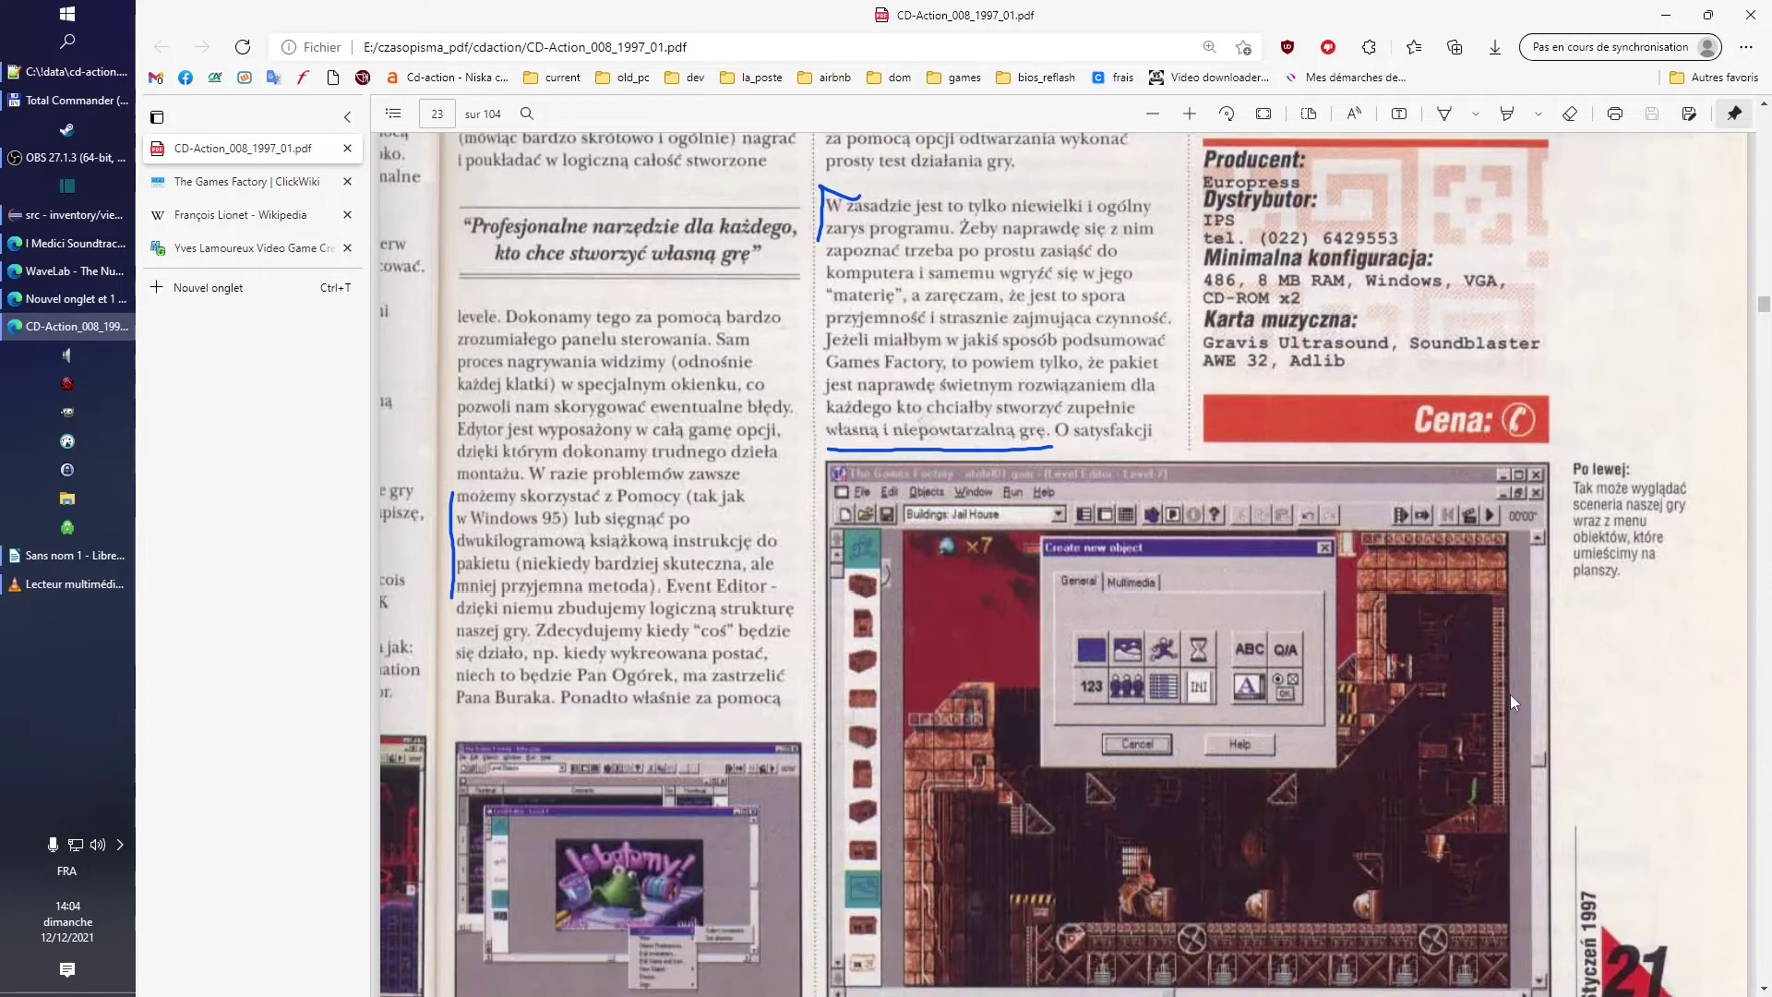
scroll(1512, 710, up, 1)
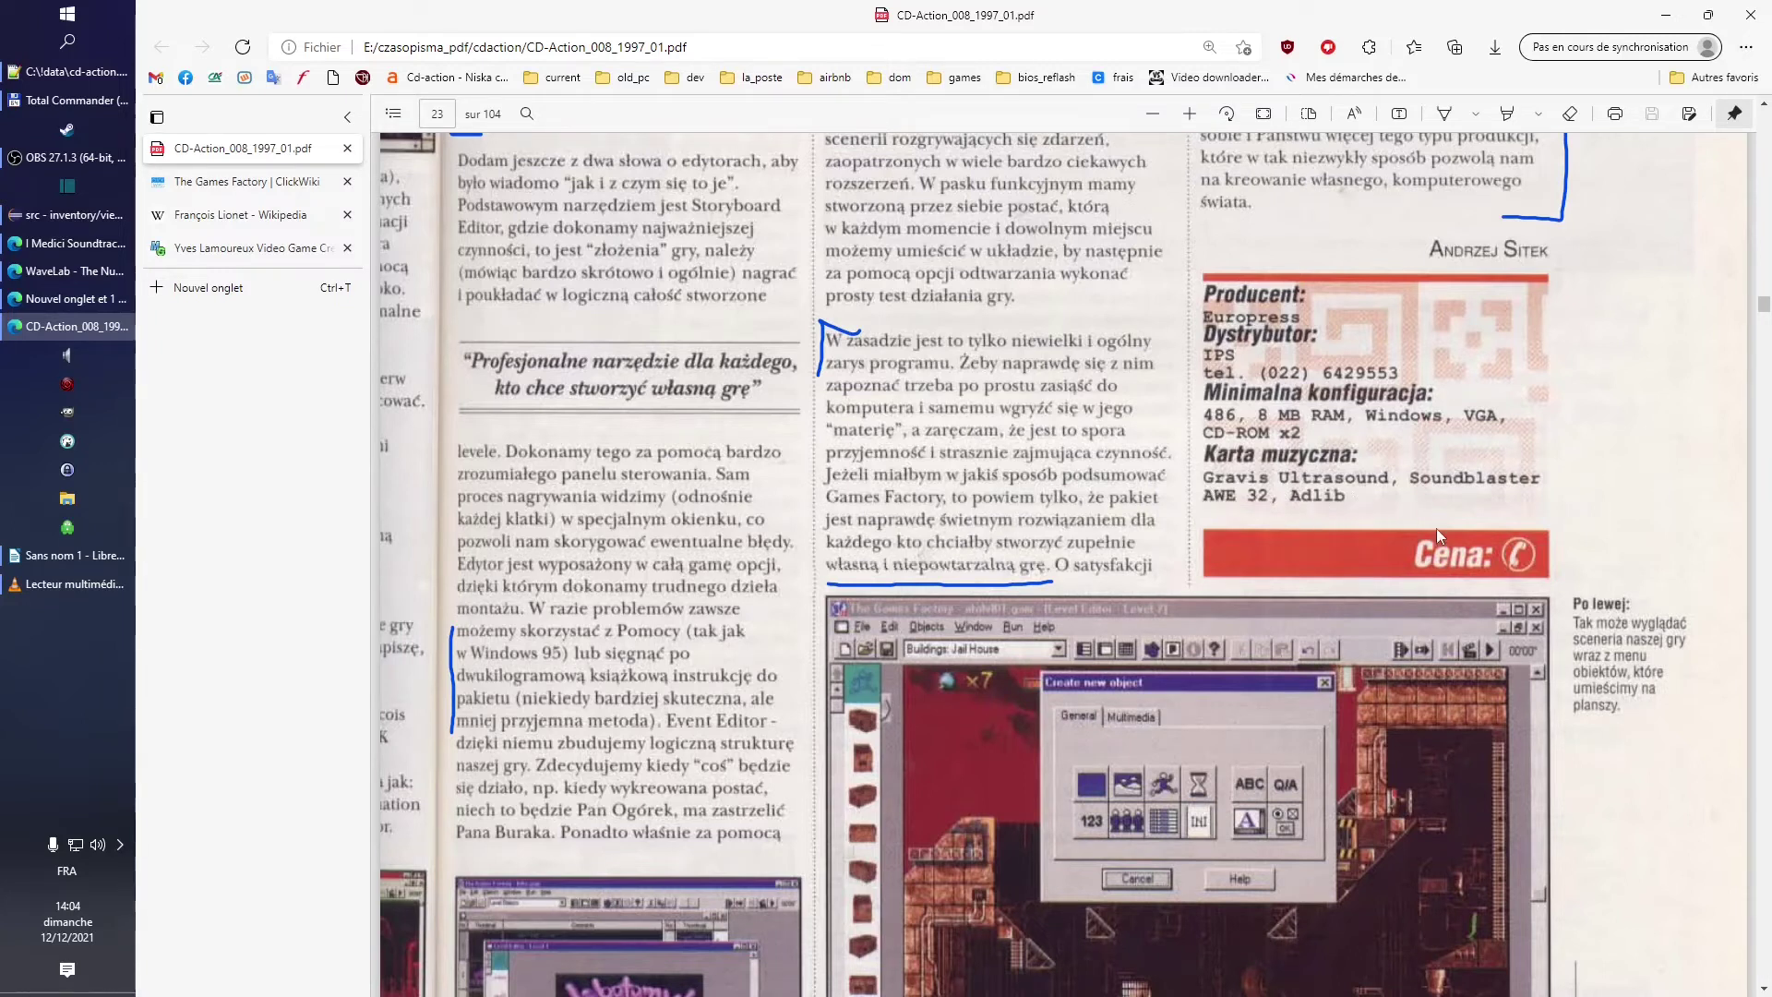
scroll(1347, 517, down, 1)
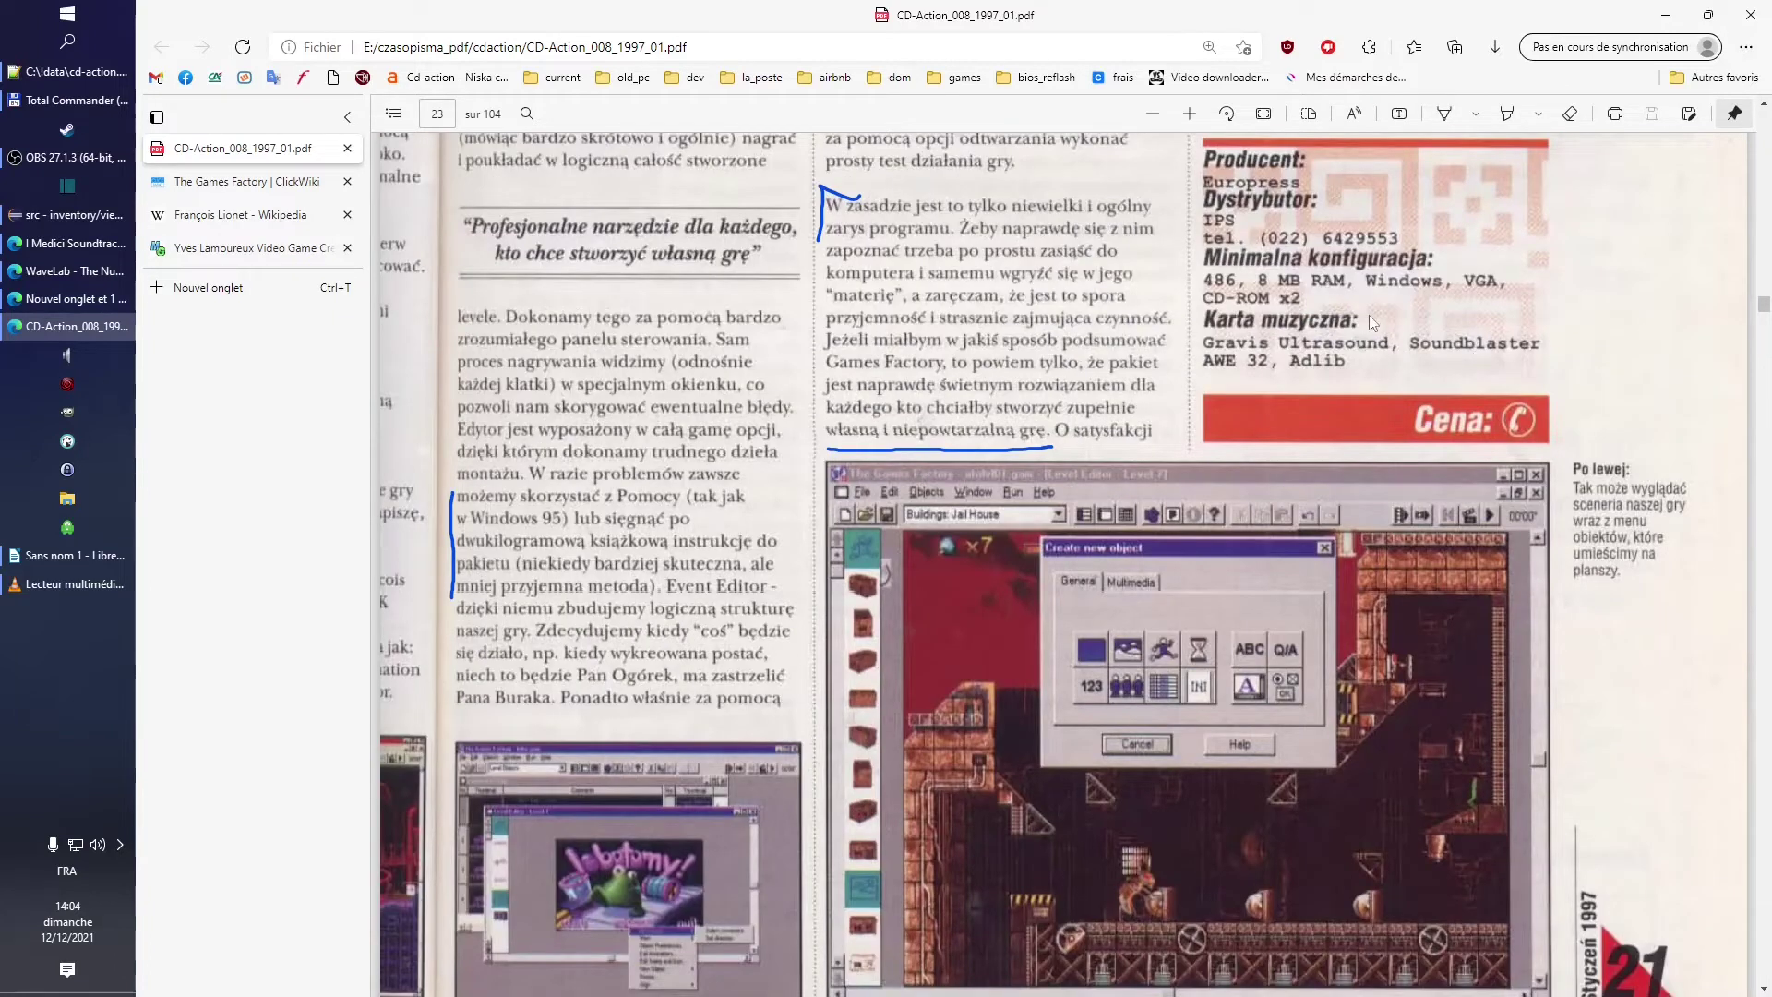
scroll(1634, 540, down, 2)
scroll(1635, 541, up, 1)
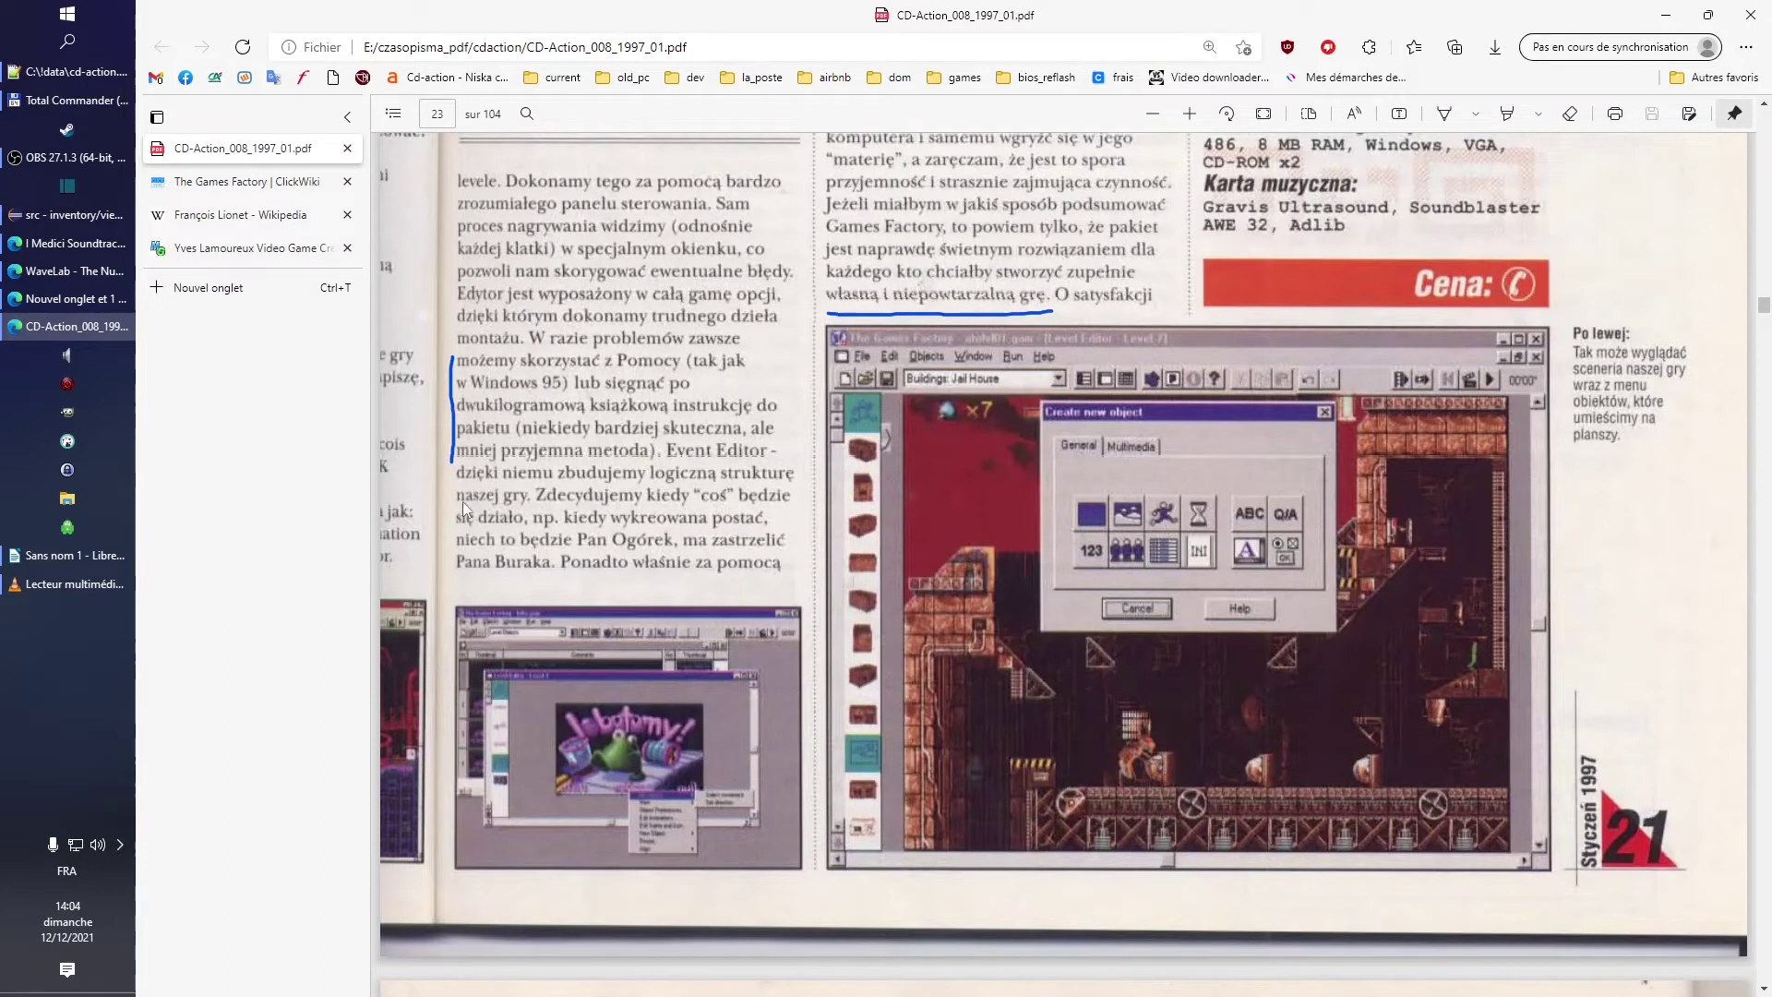
Switch to The Games Factory Setup, advance past its welcome page, and check the installed programs for QuickTime for Windows
click(93, 167)
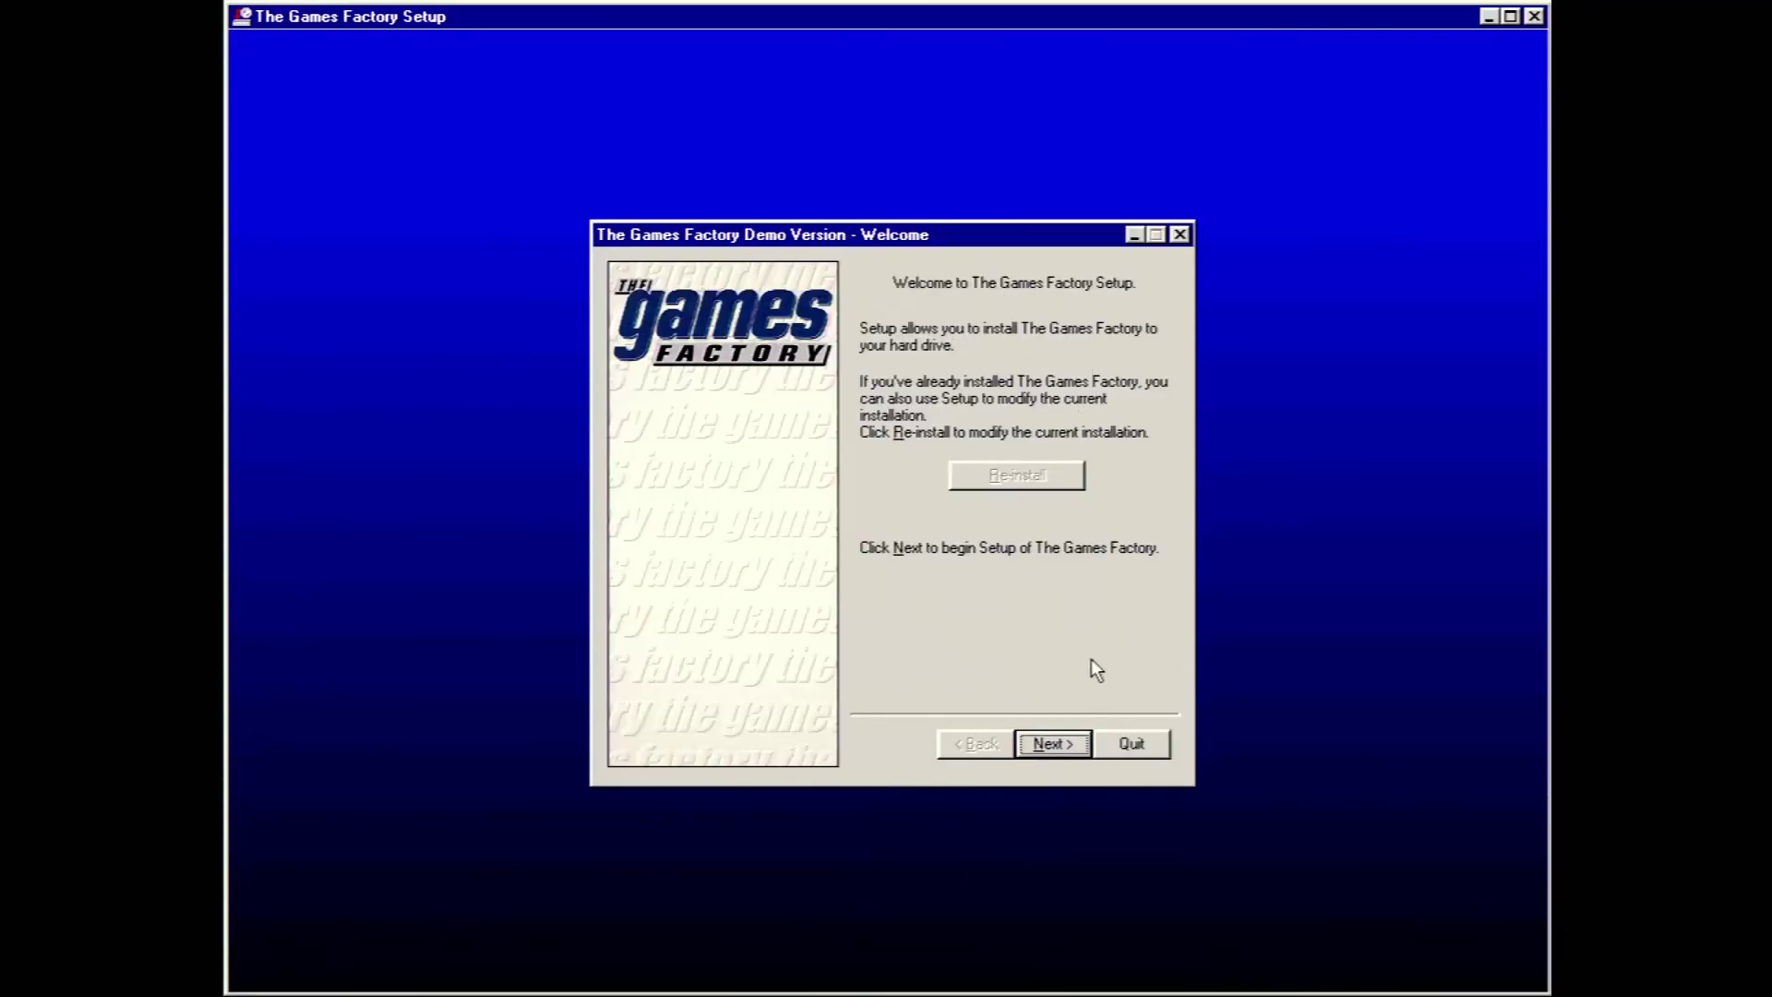
click(1050, 748)
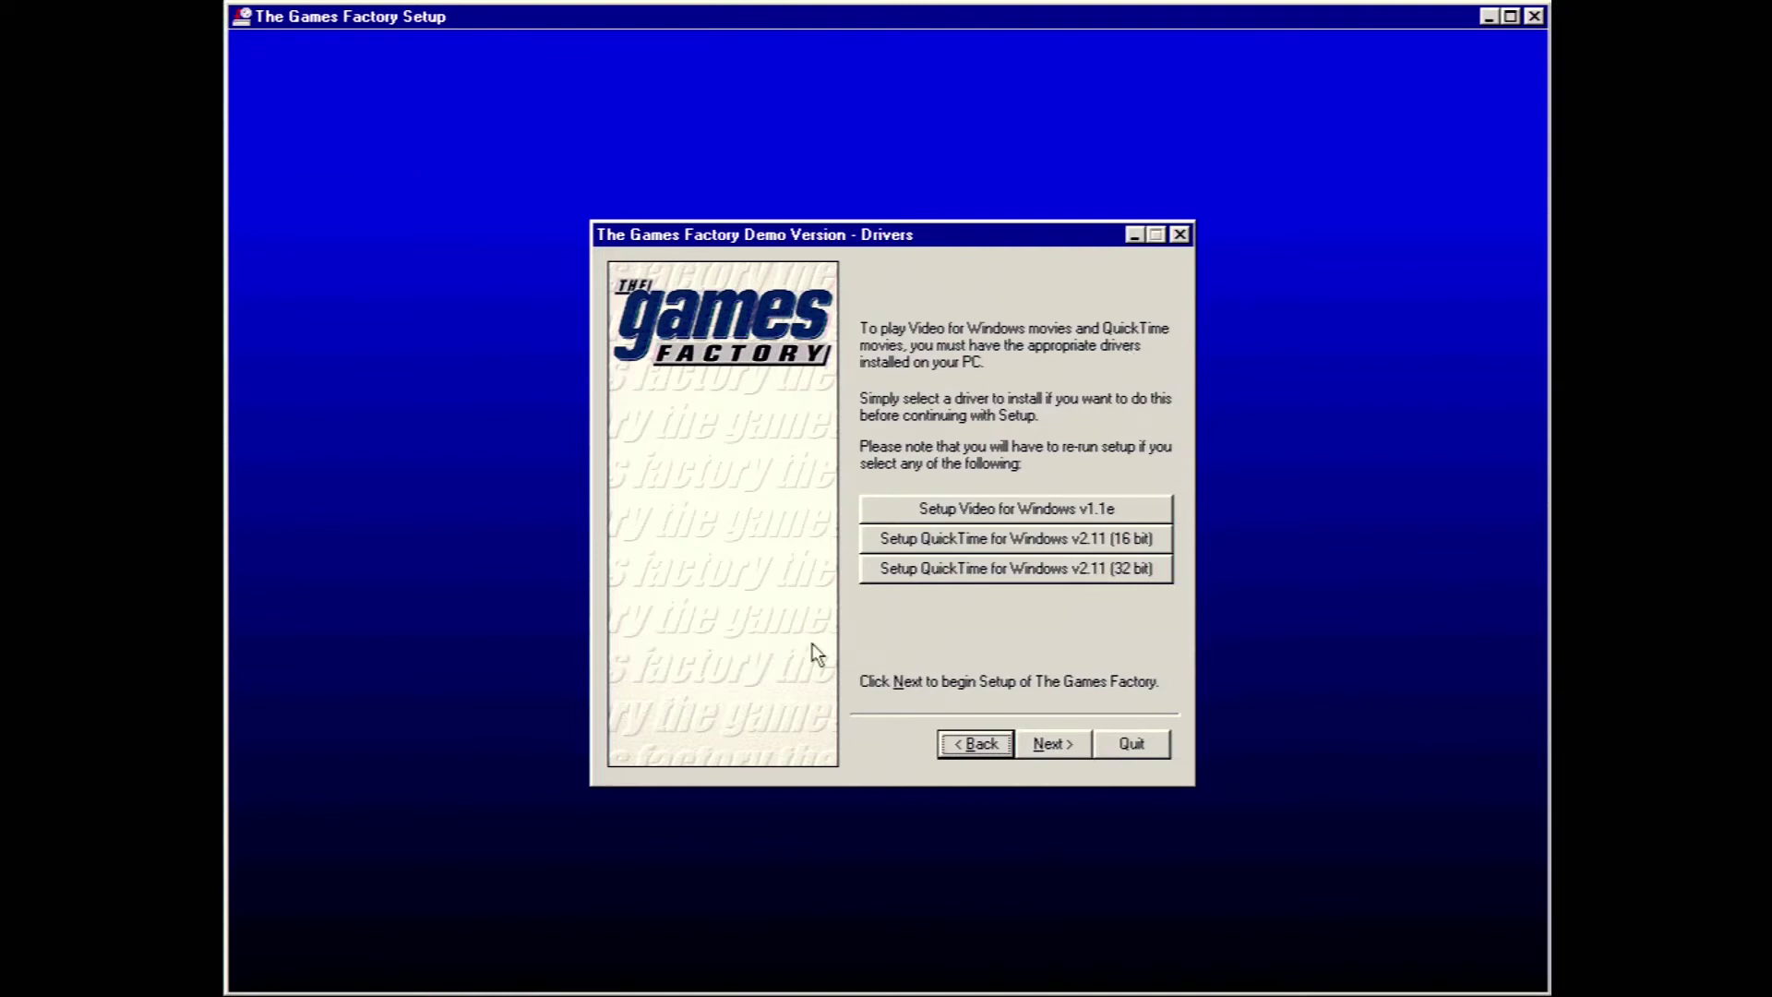
click(262, 980)
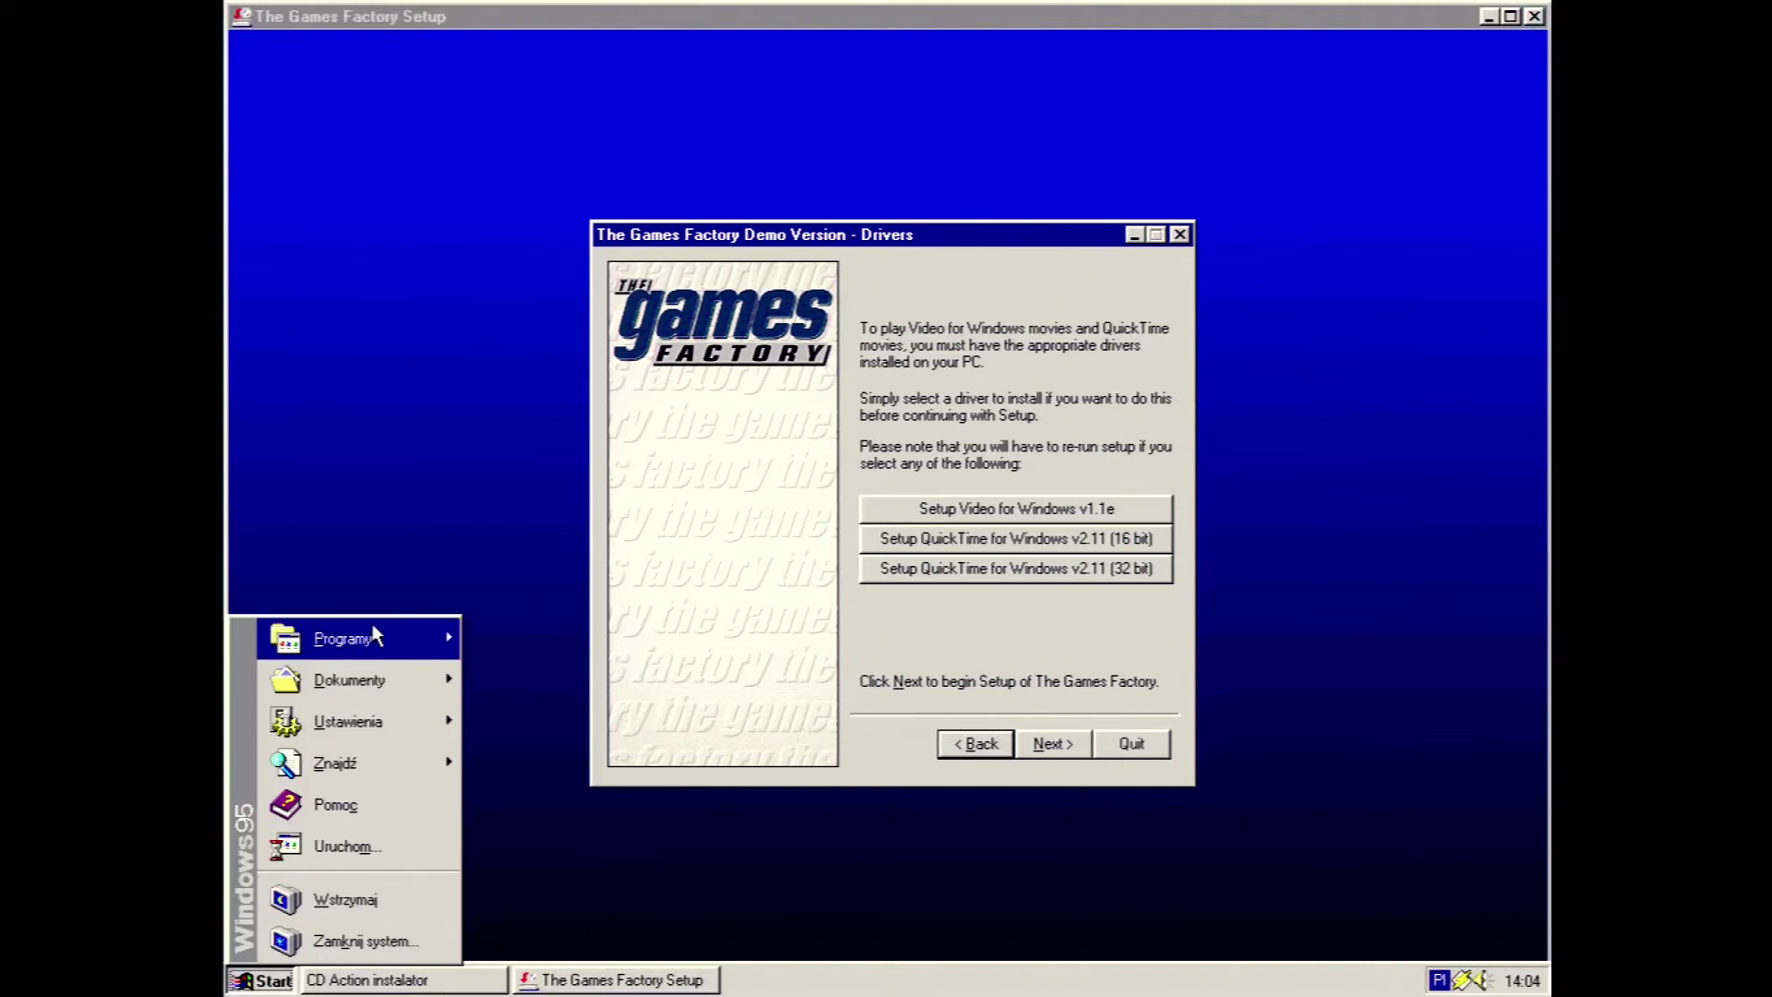
mouse_move(373, 623)
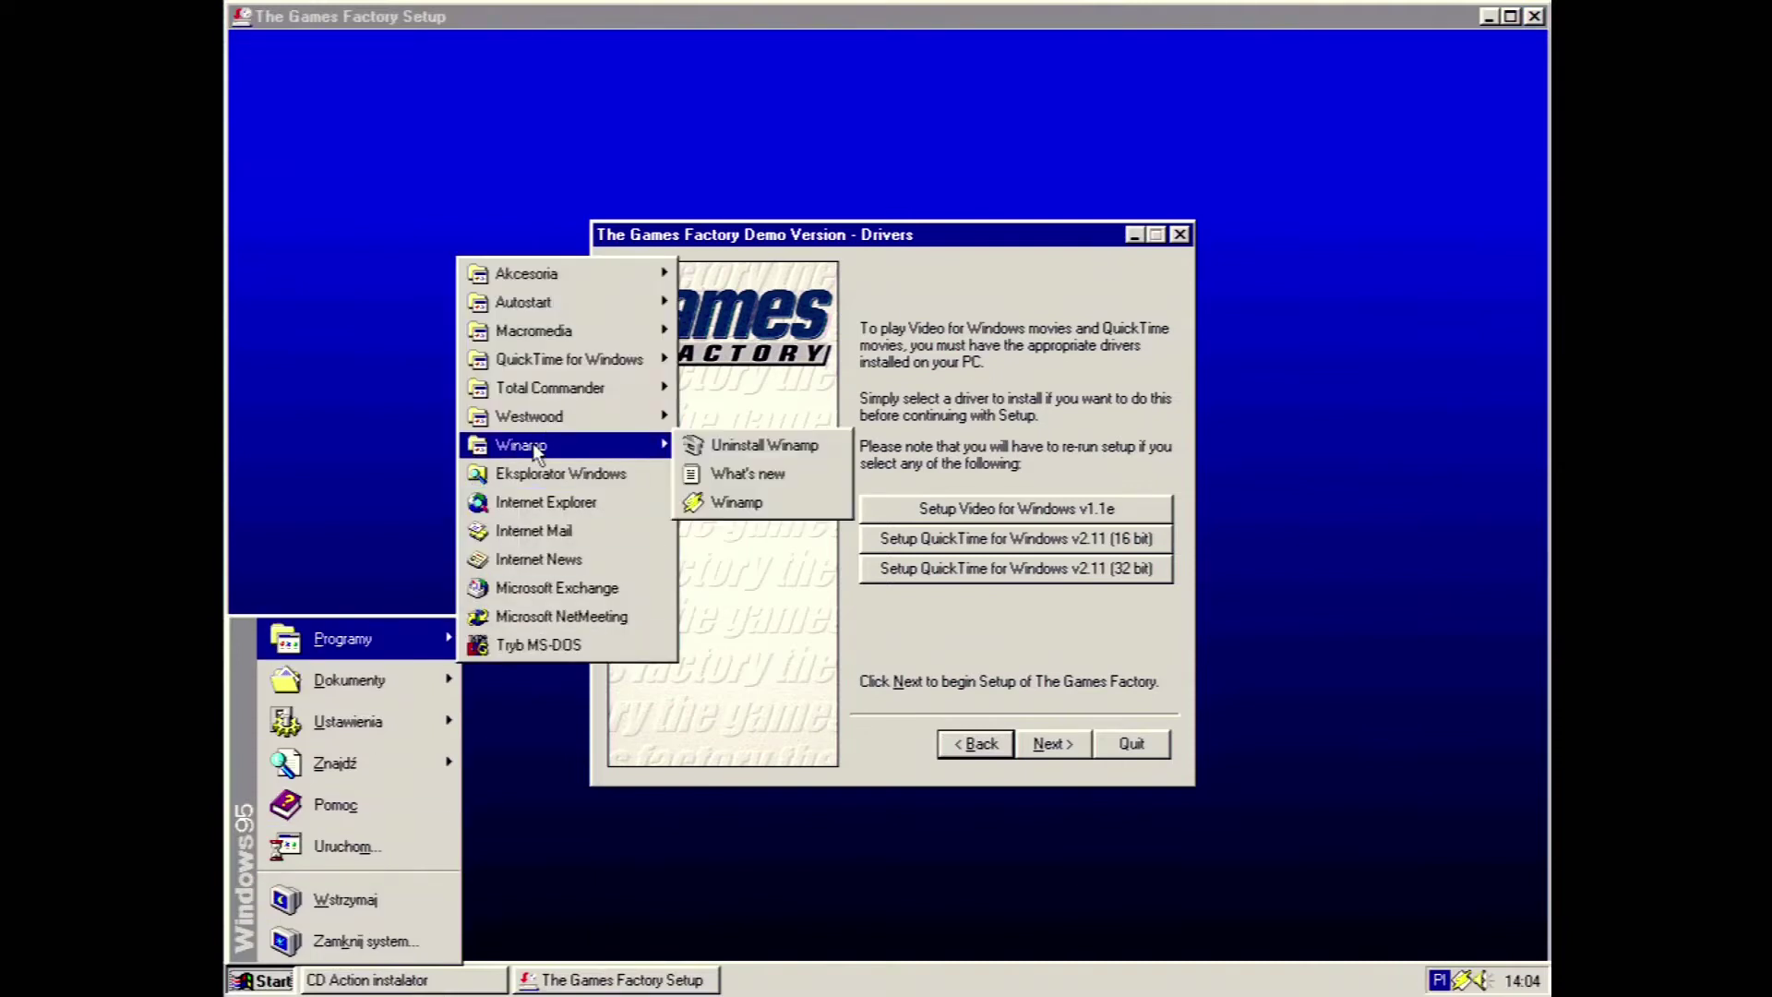
mouse_move(623, 380)
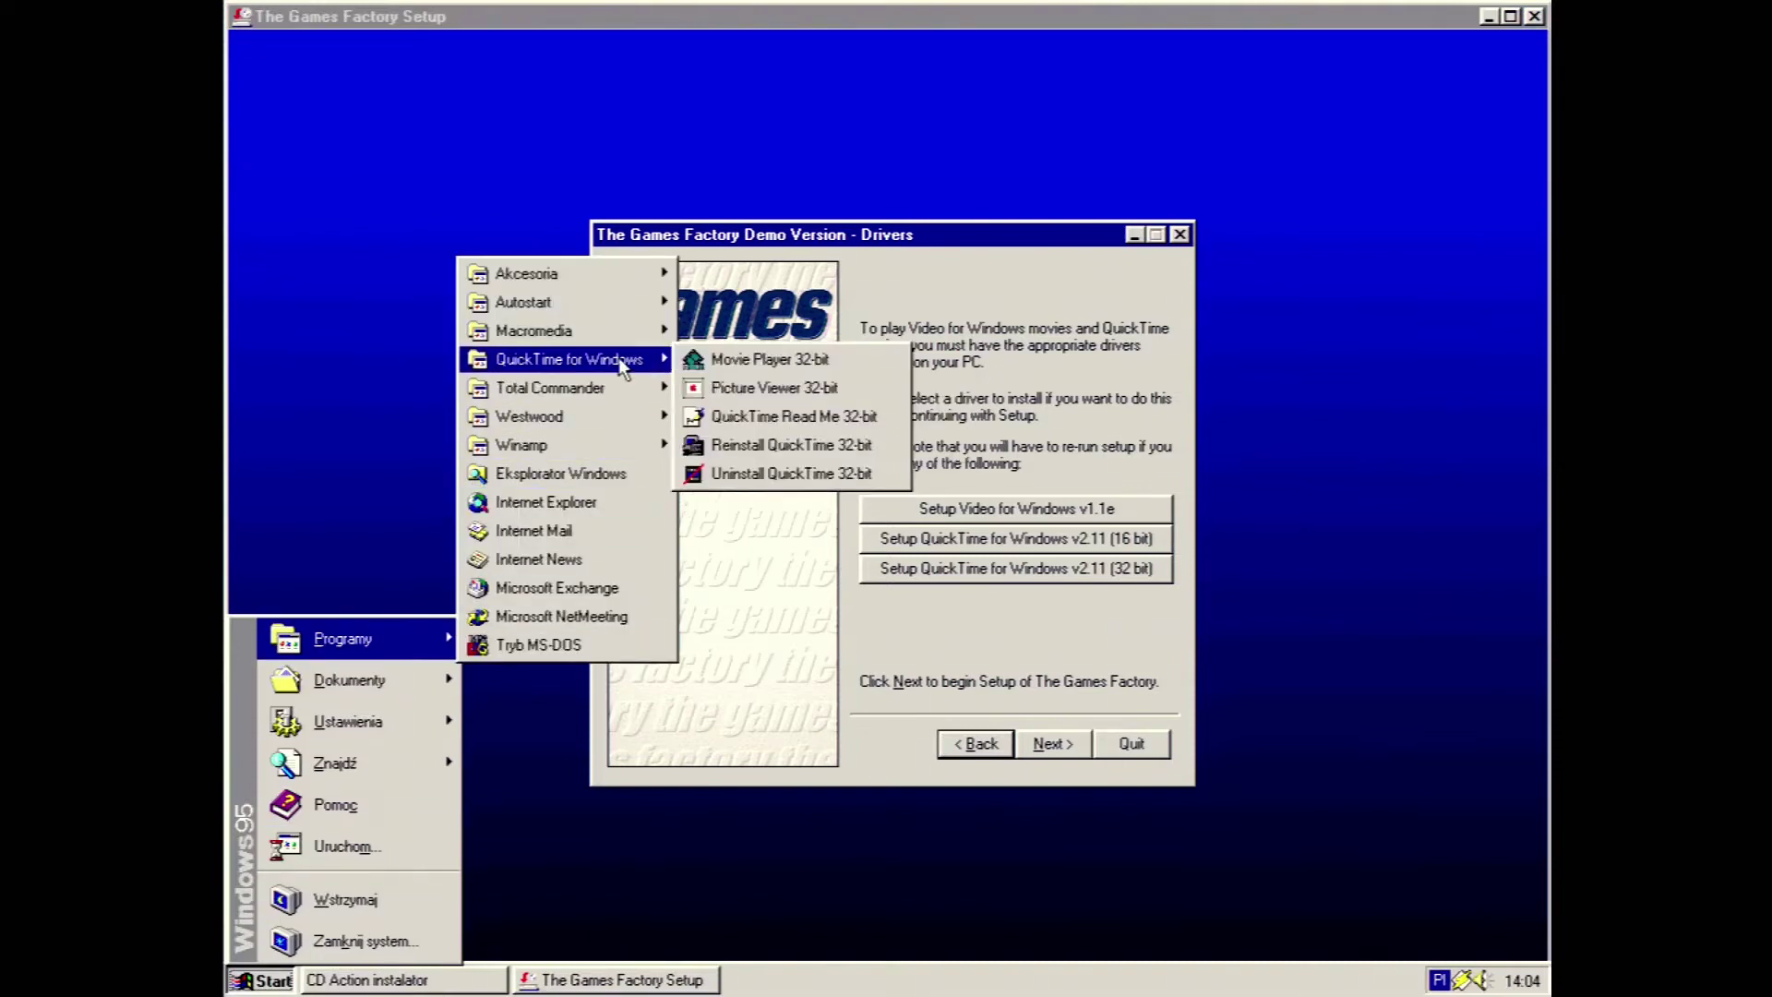
click(1059, 425)
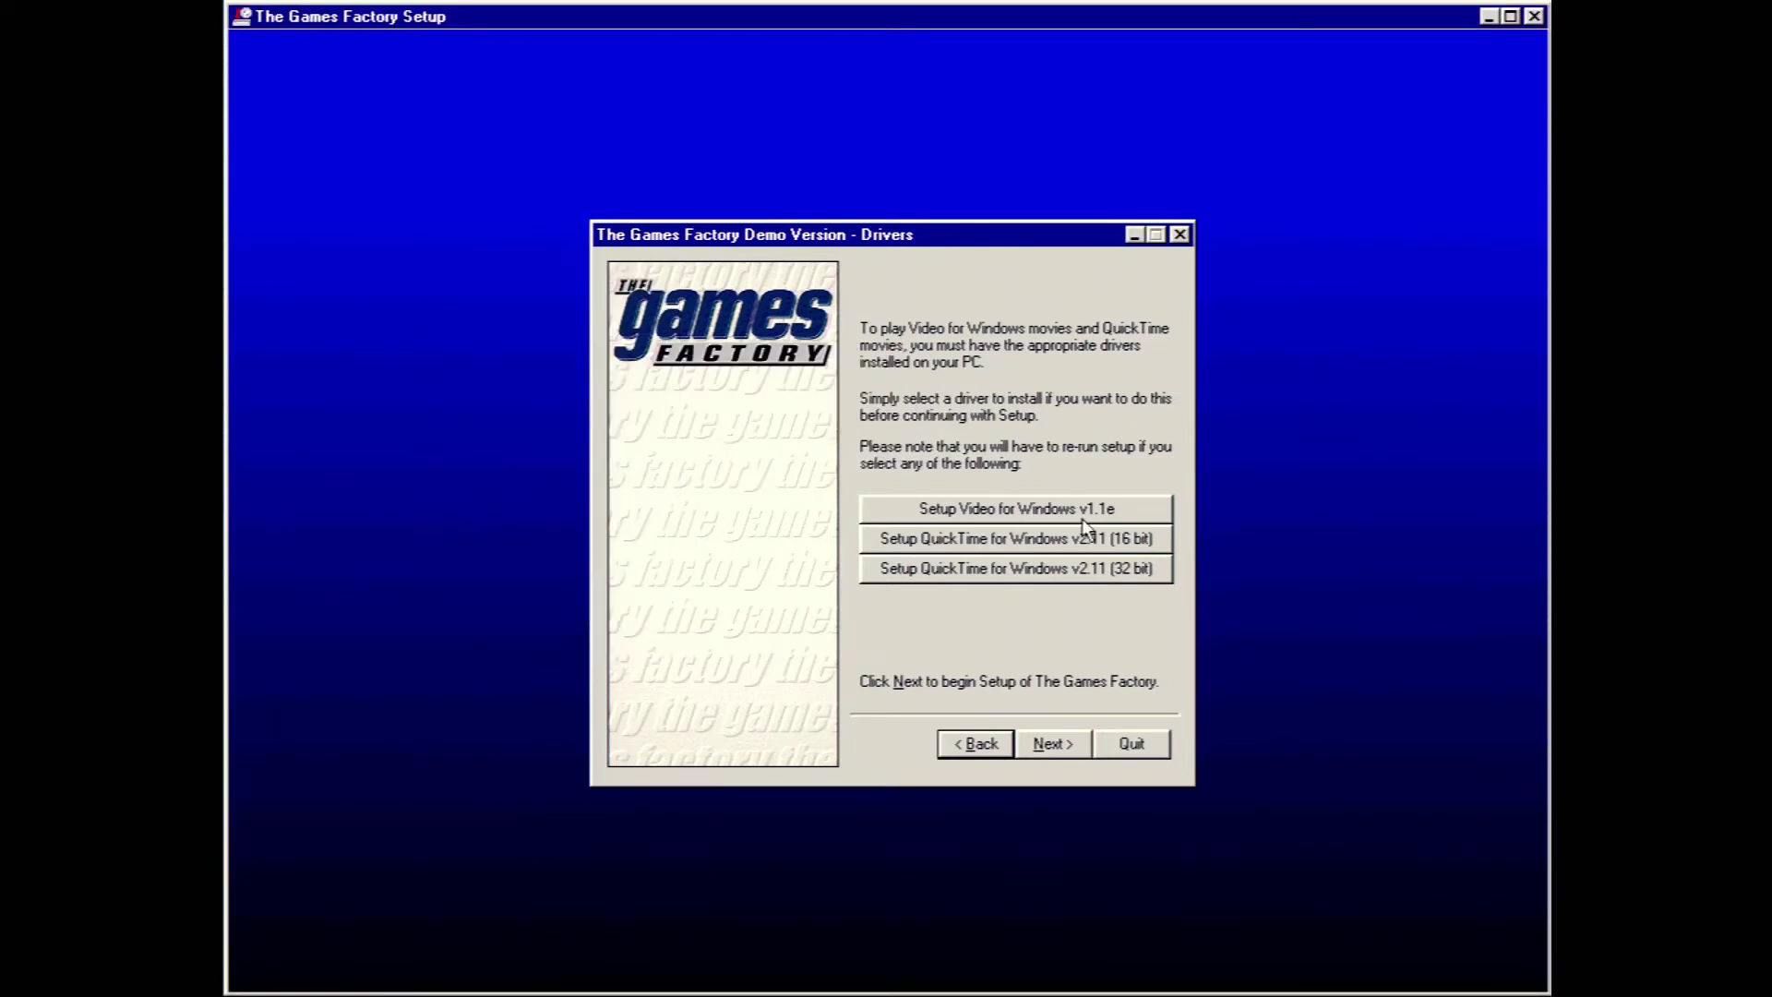
Continue setup without installing any video drivers and fill in the full name on the registration page
click(1061, 744)
text(hel)
key(BackSpace)
key(BackSpace)
text(oo)
click(1052, 744)
click(933, 548)
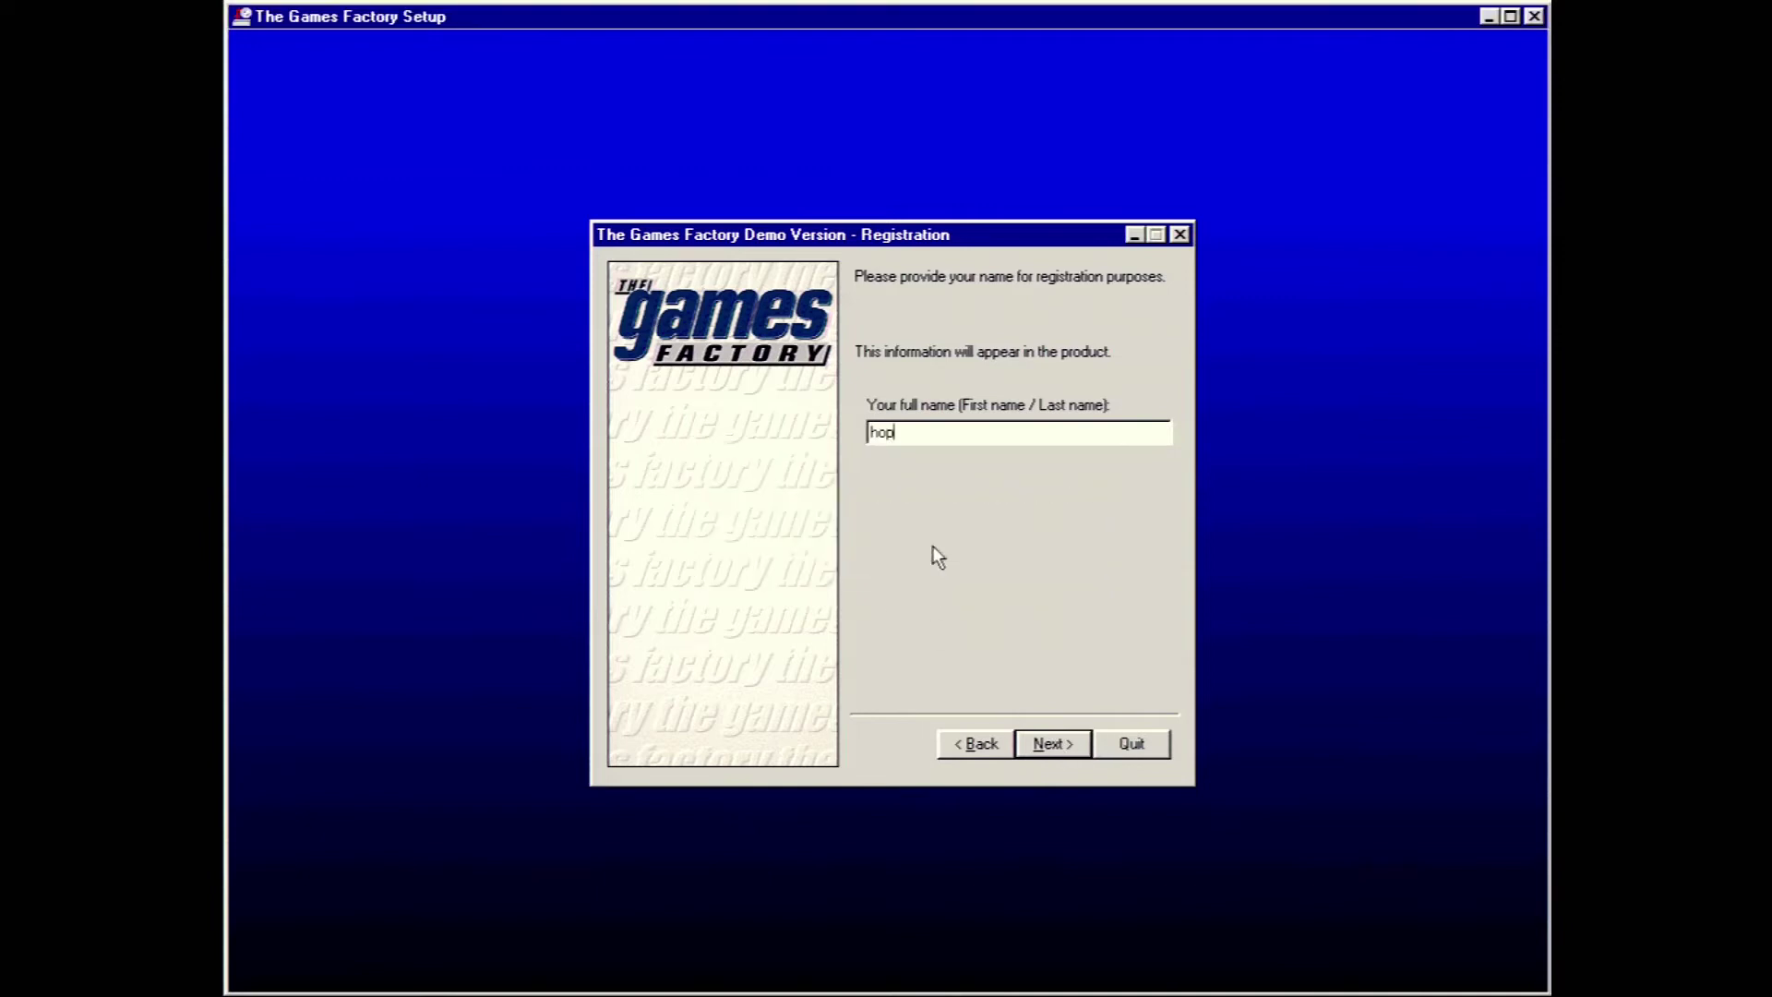
text(hop)
click(1070, 748)
Install the 32-bit version with the Full option that copies the libraries from the CD, creating the c:\gfactory directory
click(868, 430)
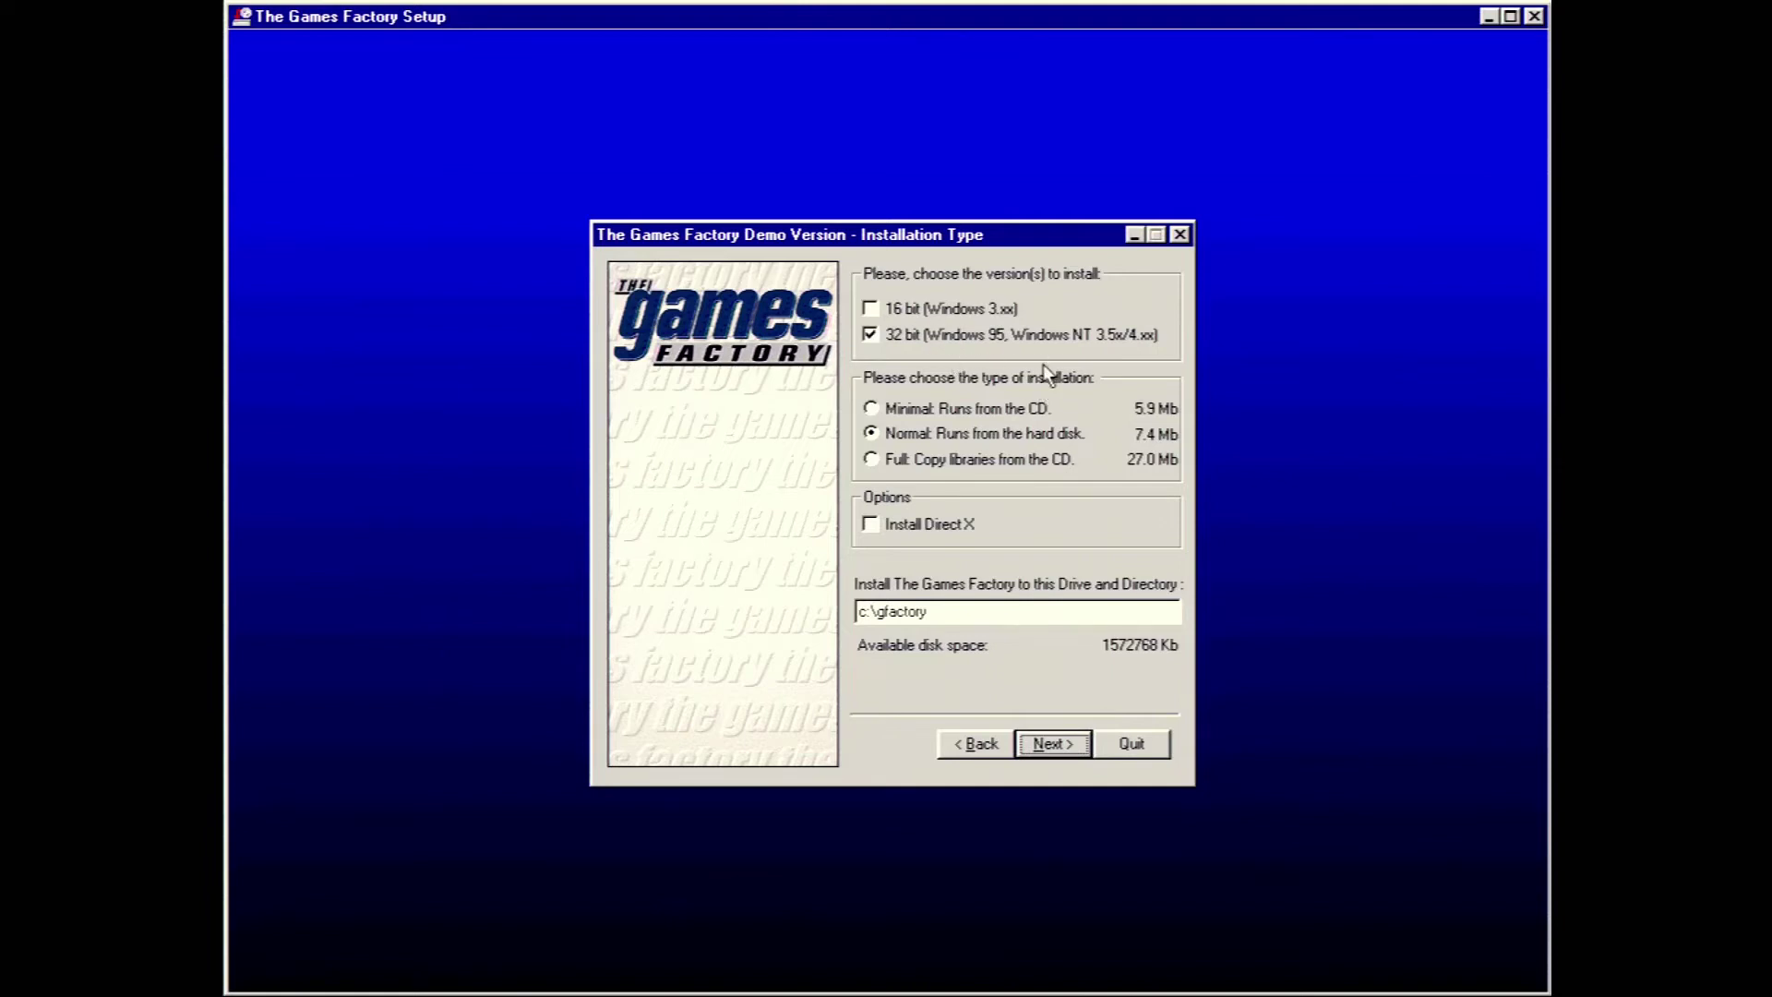
click(1014, 467)
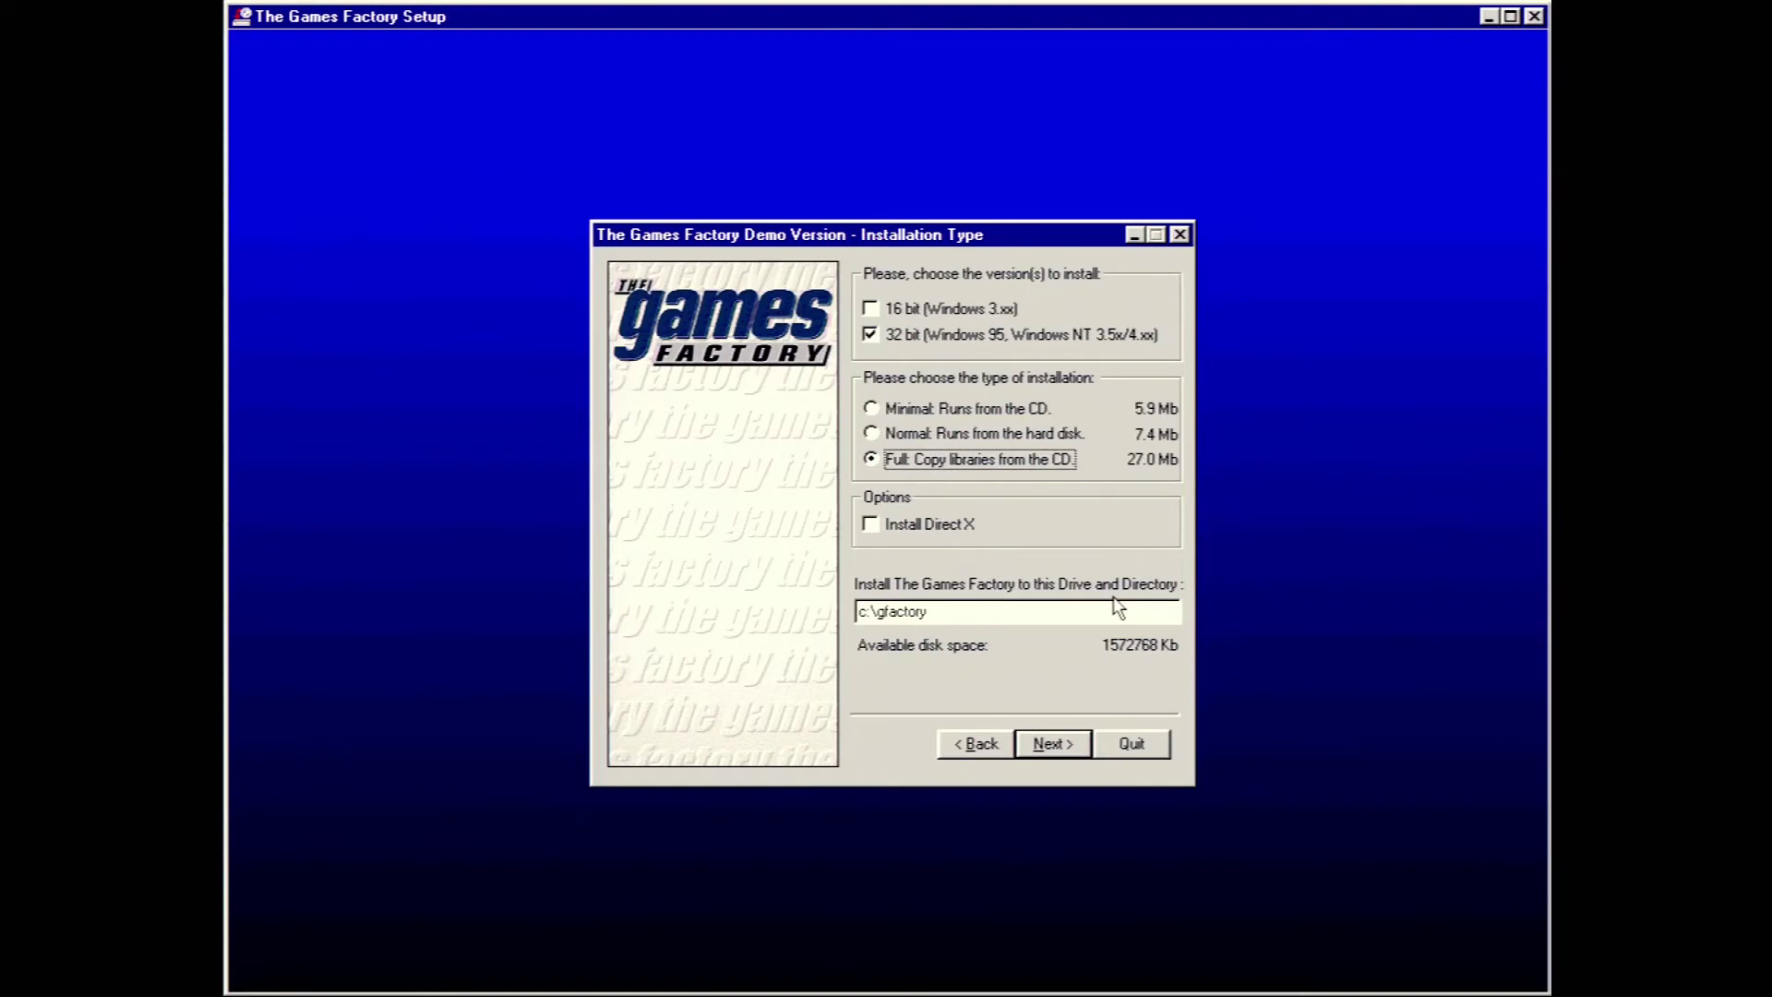
click(1052, 744)
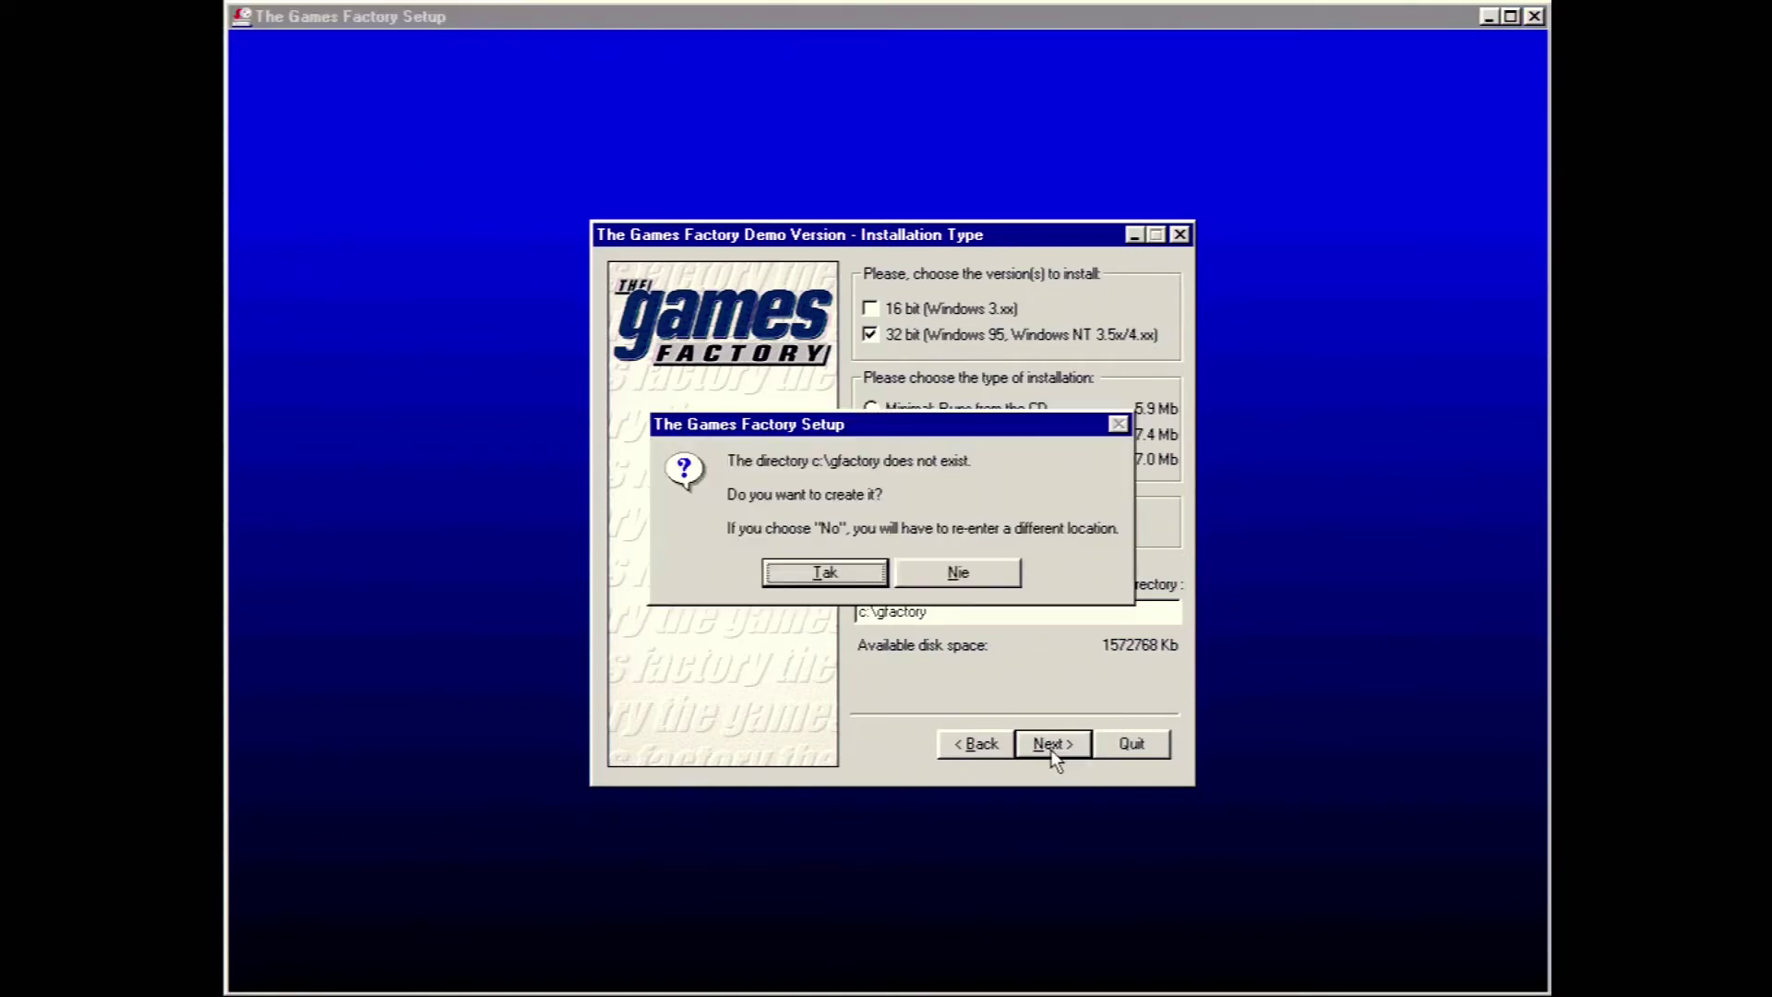
click(844, 569)
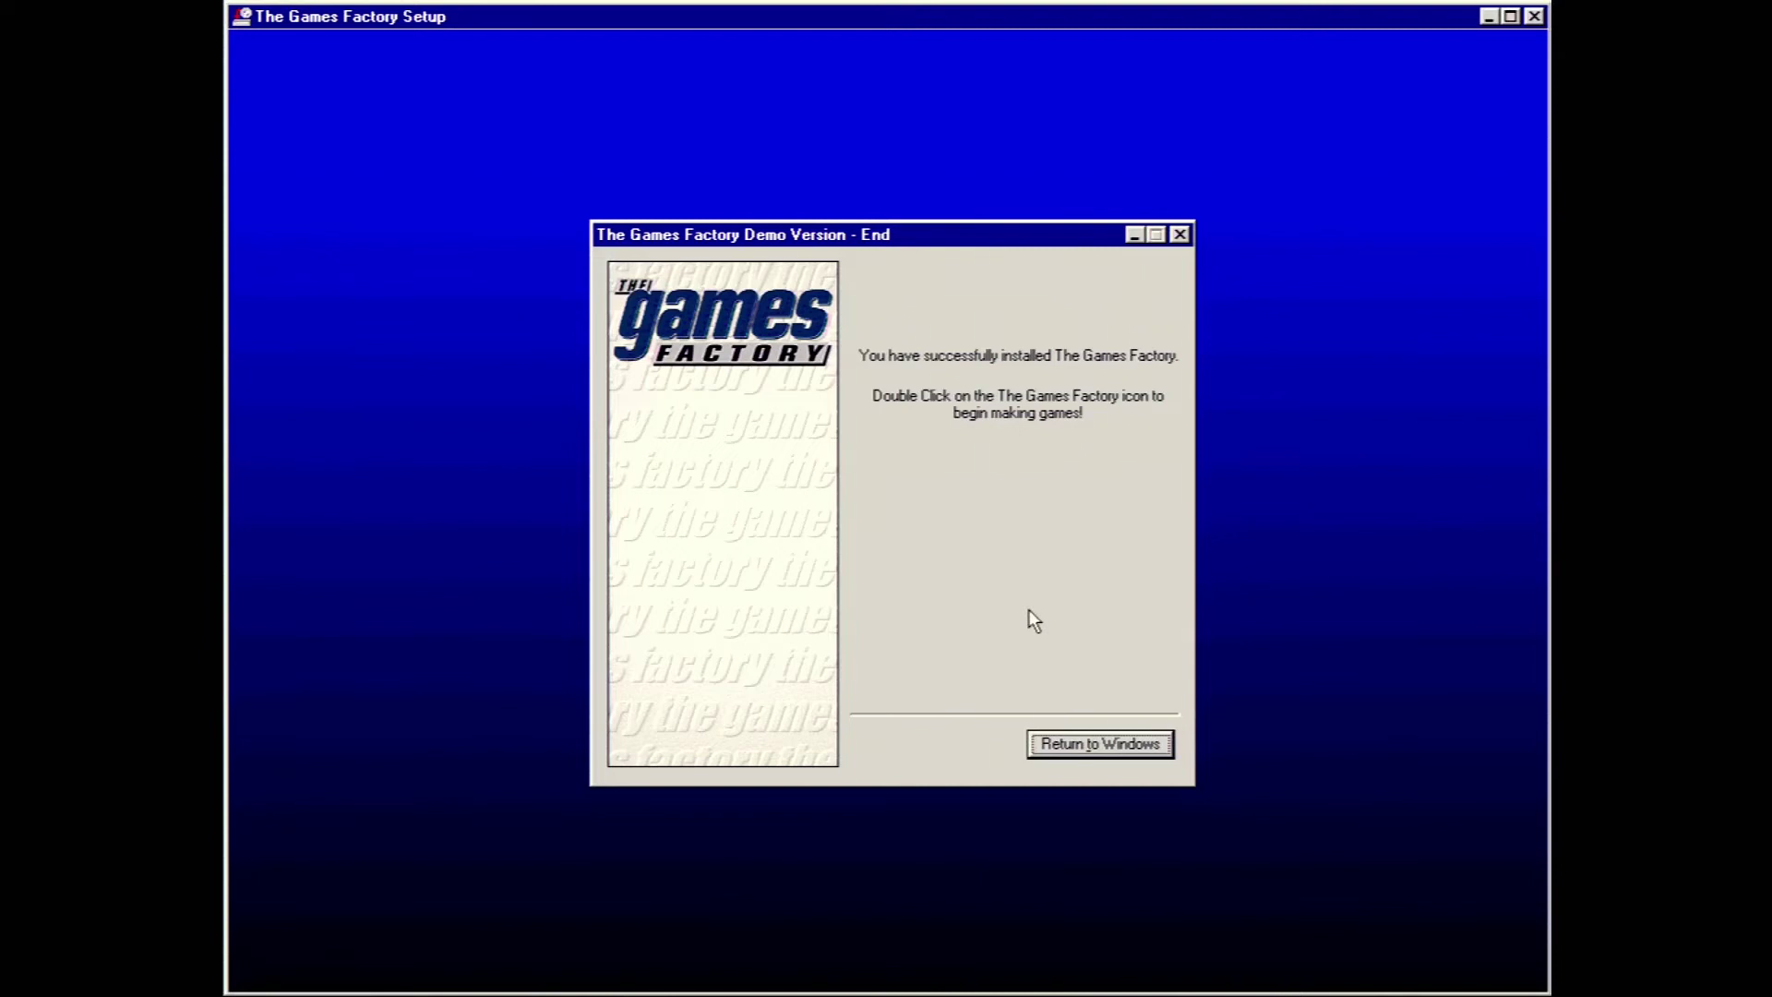
Exit the completed setup and launch The Games Factory - 32 bit
click(1139, 744)
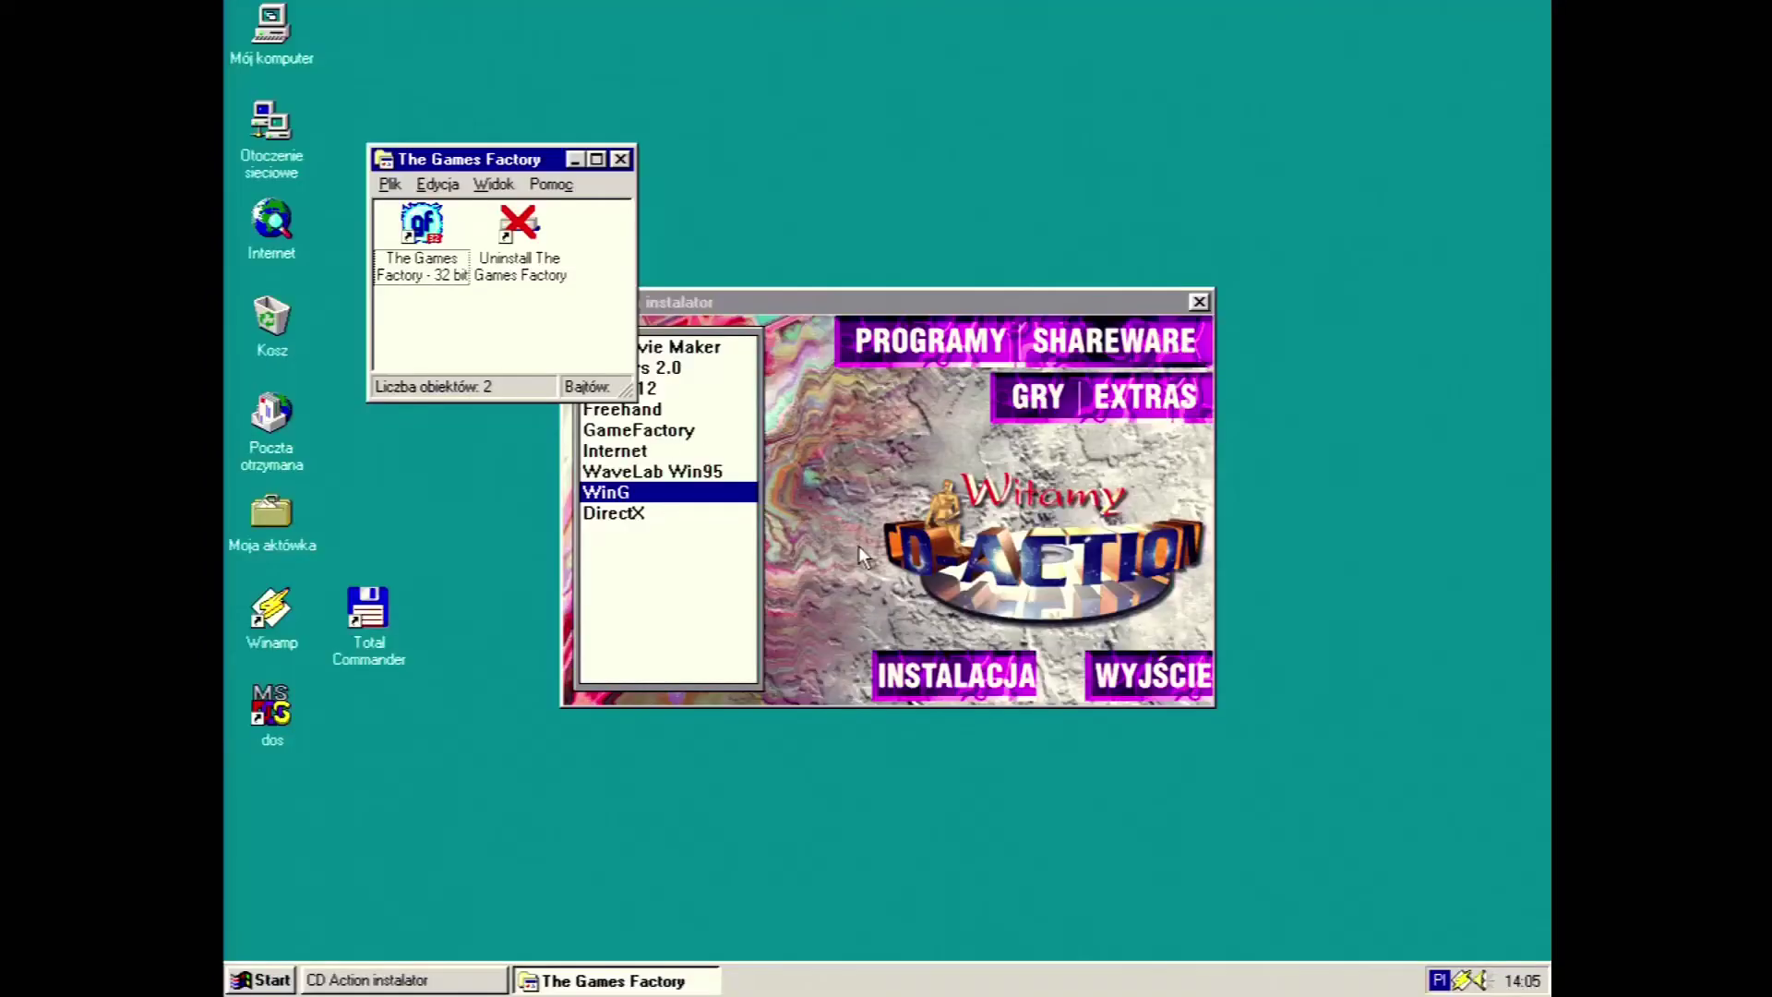
double_click(440, 277)
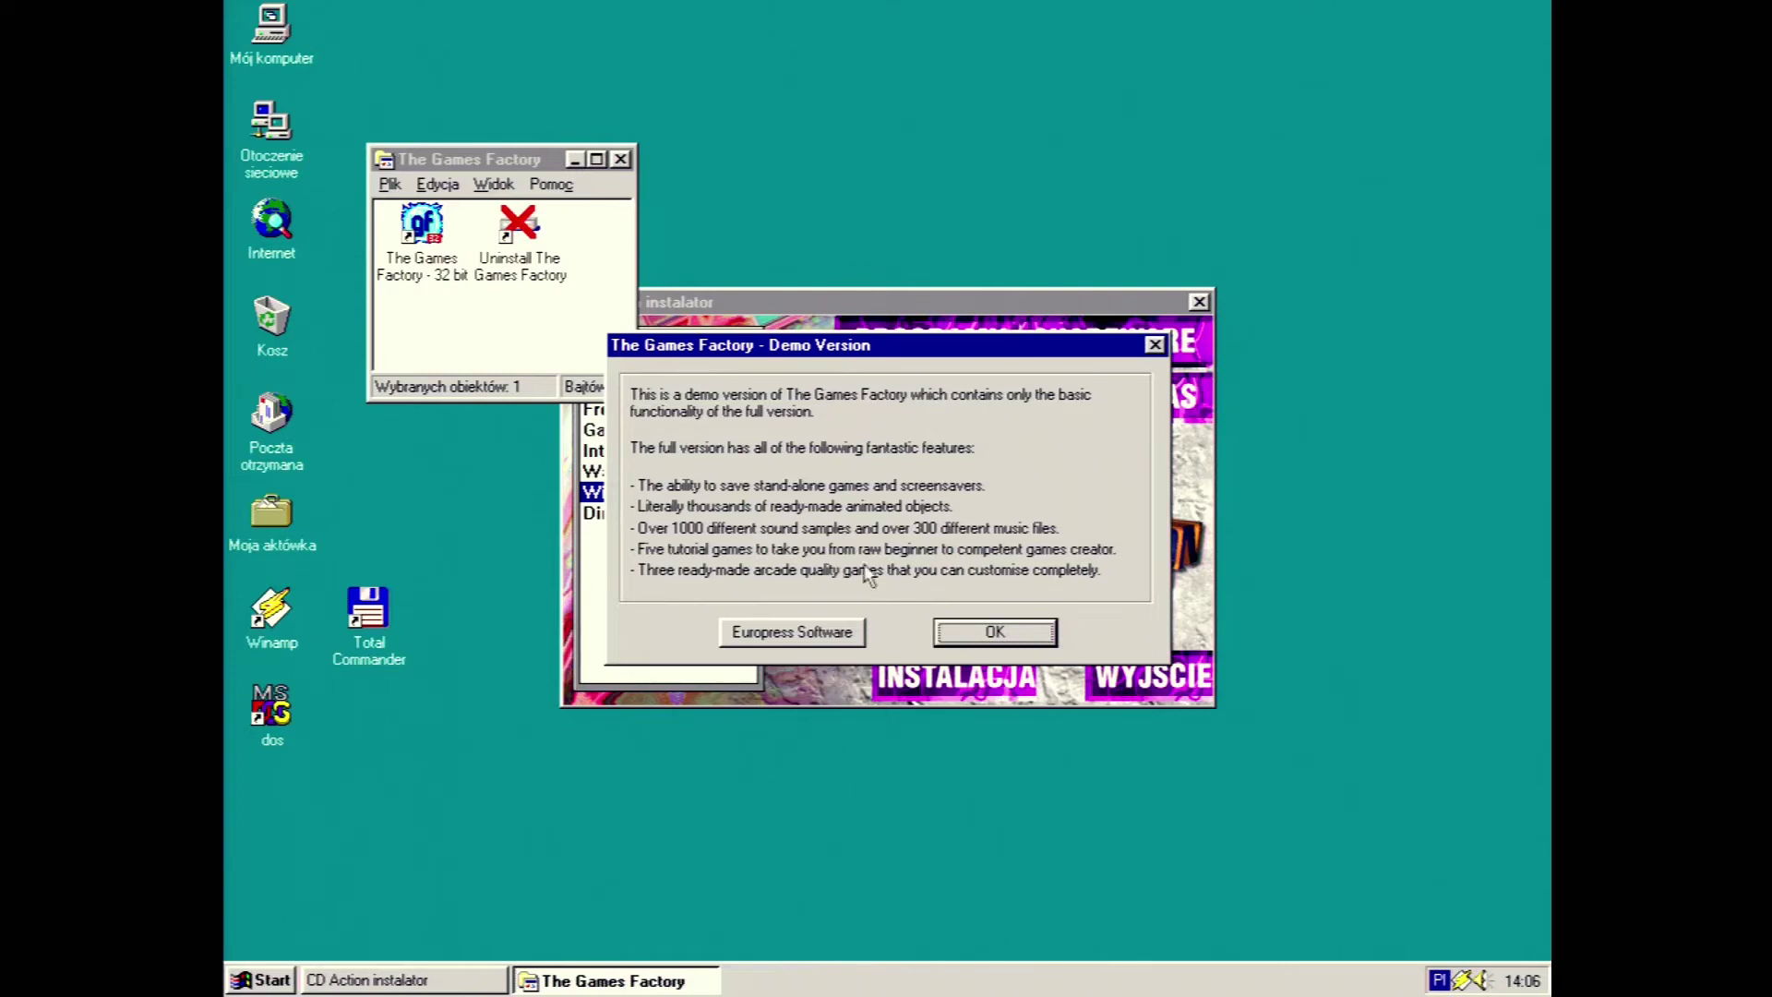
Dismiss the demo notice and run the empty, untitled game
click(994, 631)
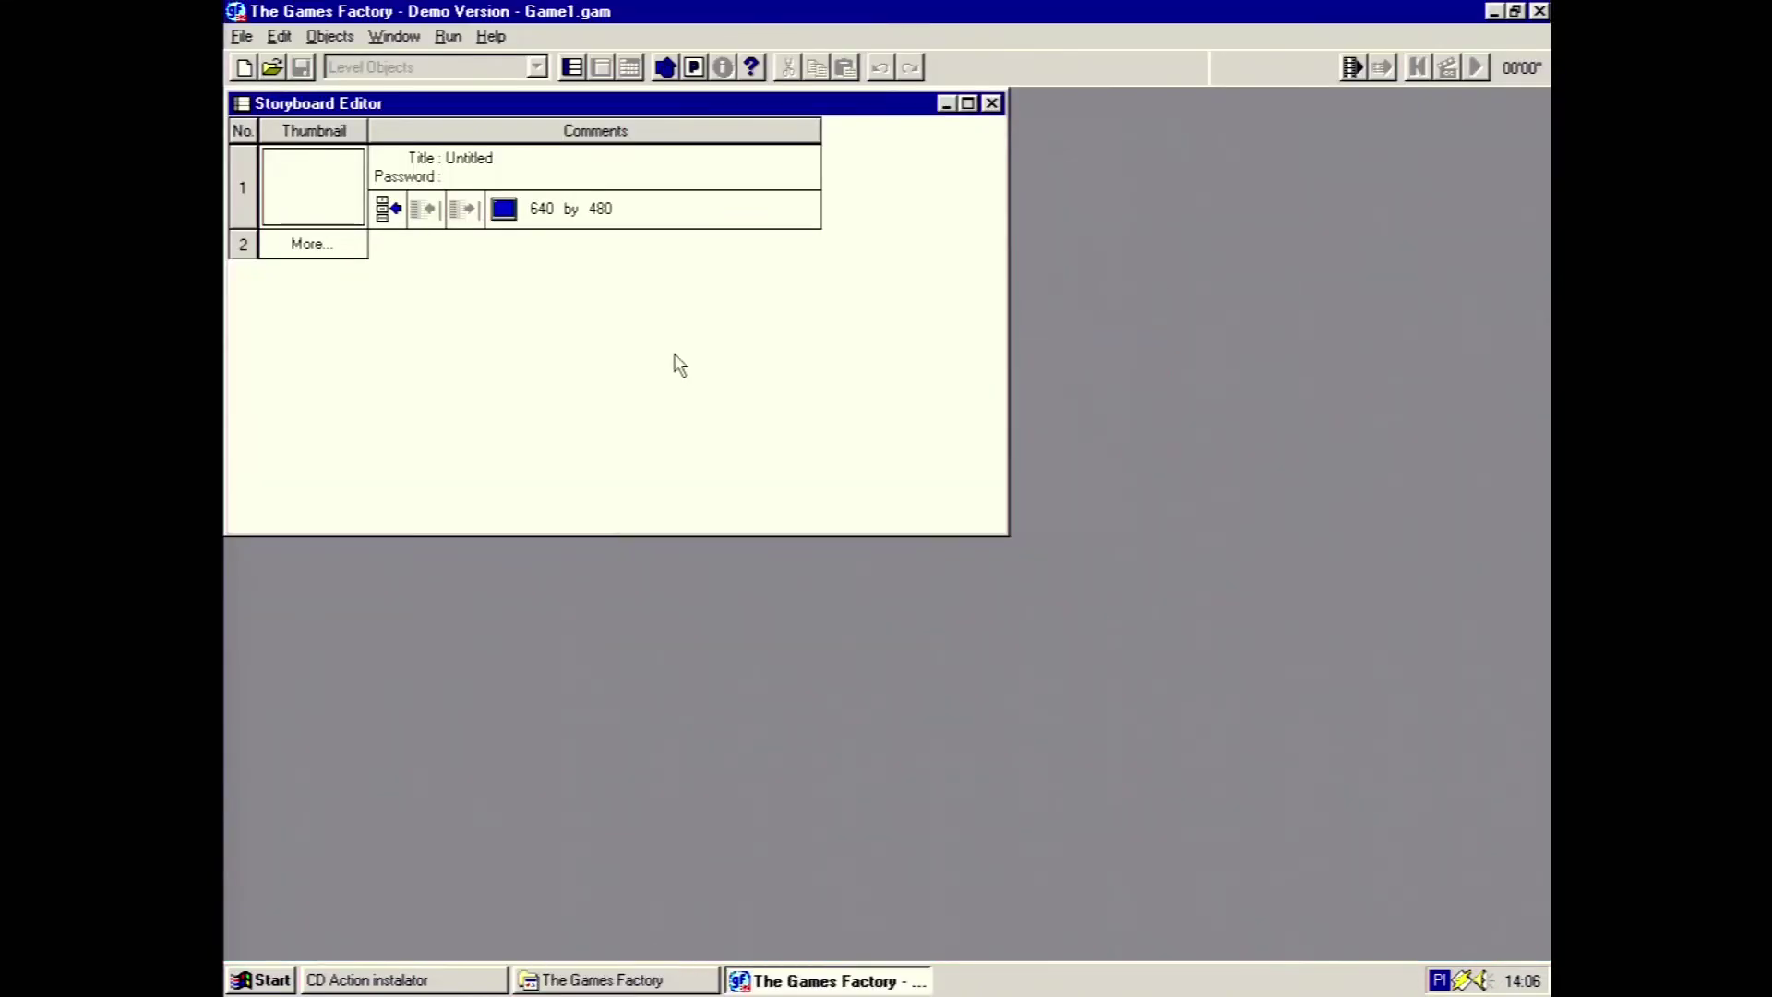
click(330, 176)
click(471, 304)
click(394, 36)
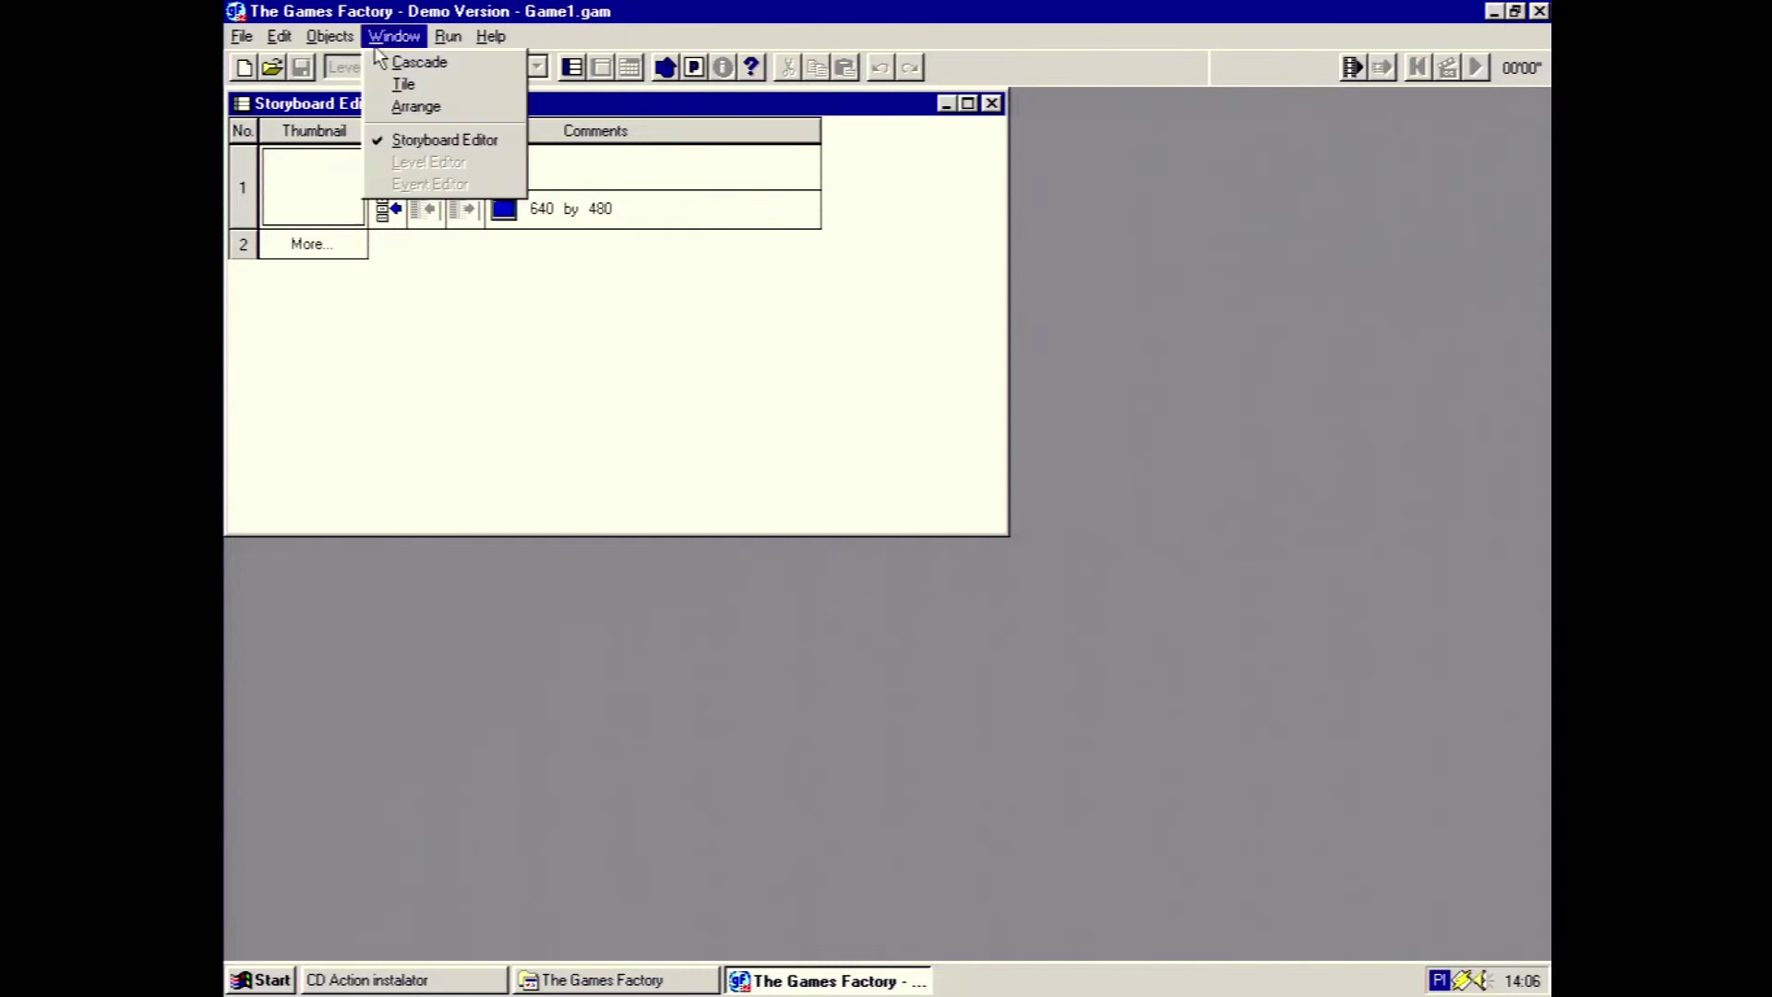
click(461, 64)
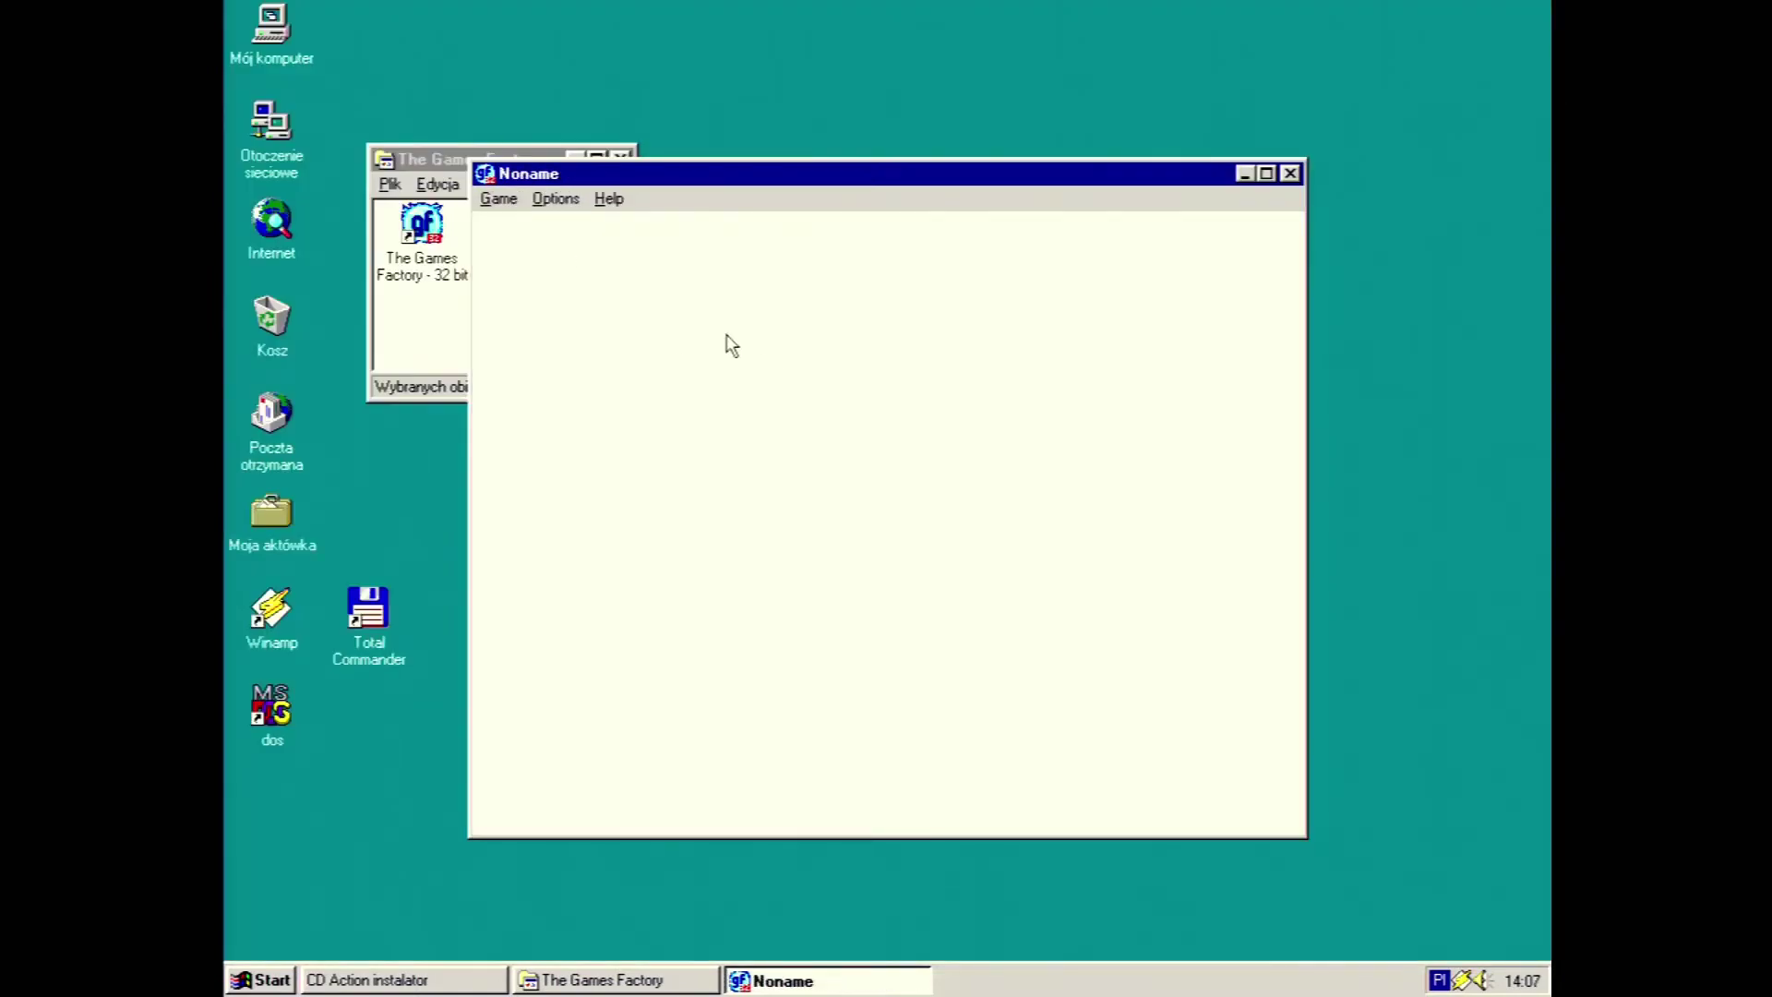
View the running game's About information, dismiss it and close the game window
click(503, 201)
click(661, 259)
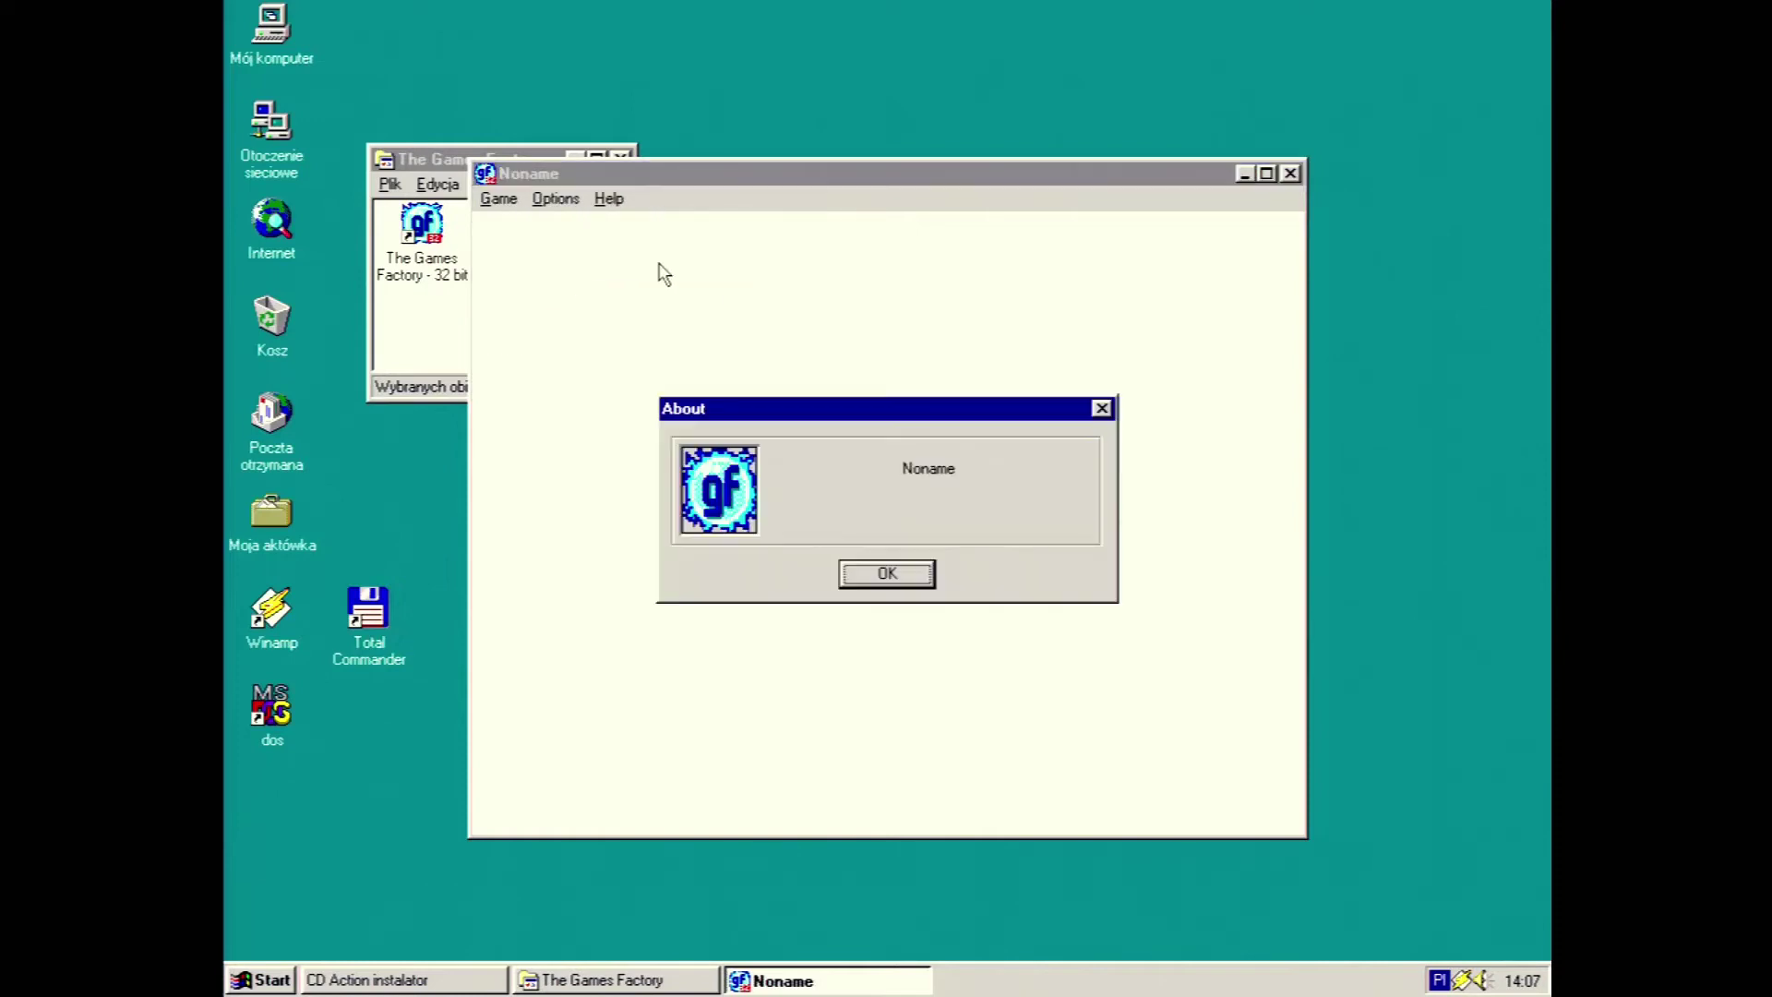
click(888, 572)
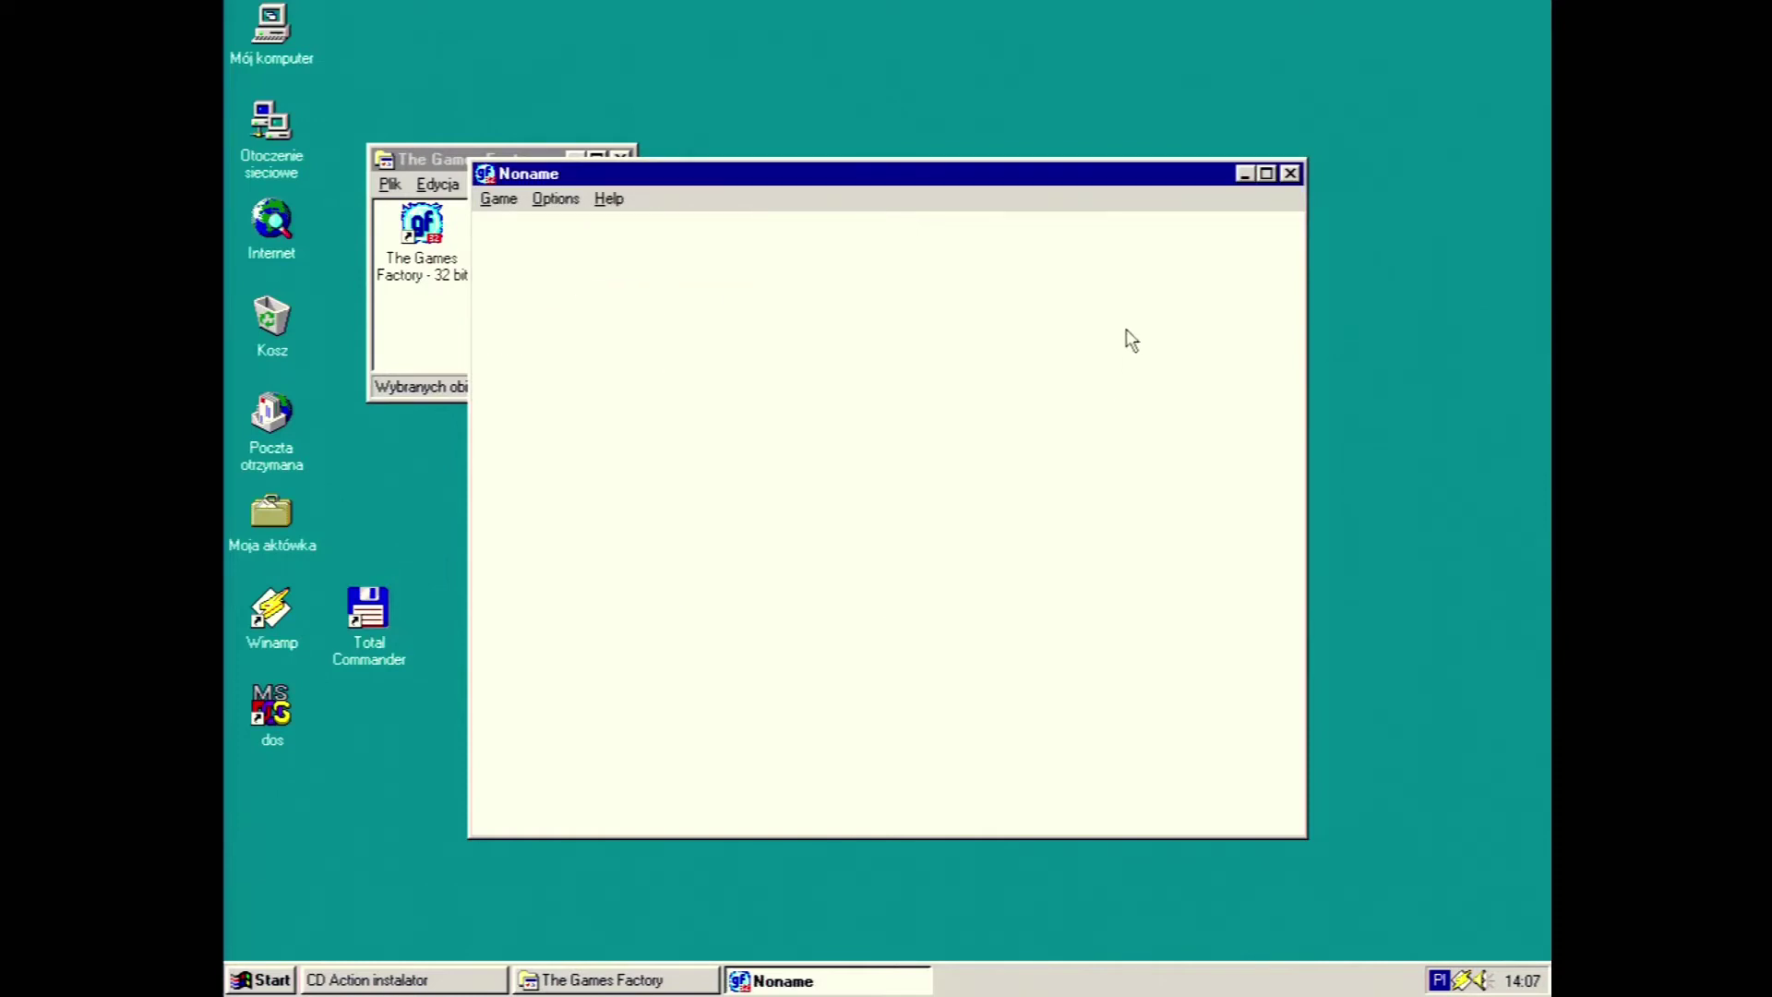
click(1289, 173)
Open level 1 in the Level Editor and enlarge the editor window to fit the whole play area
right_click(317, 181)
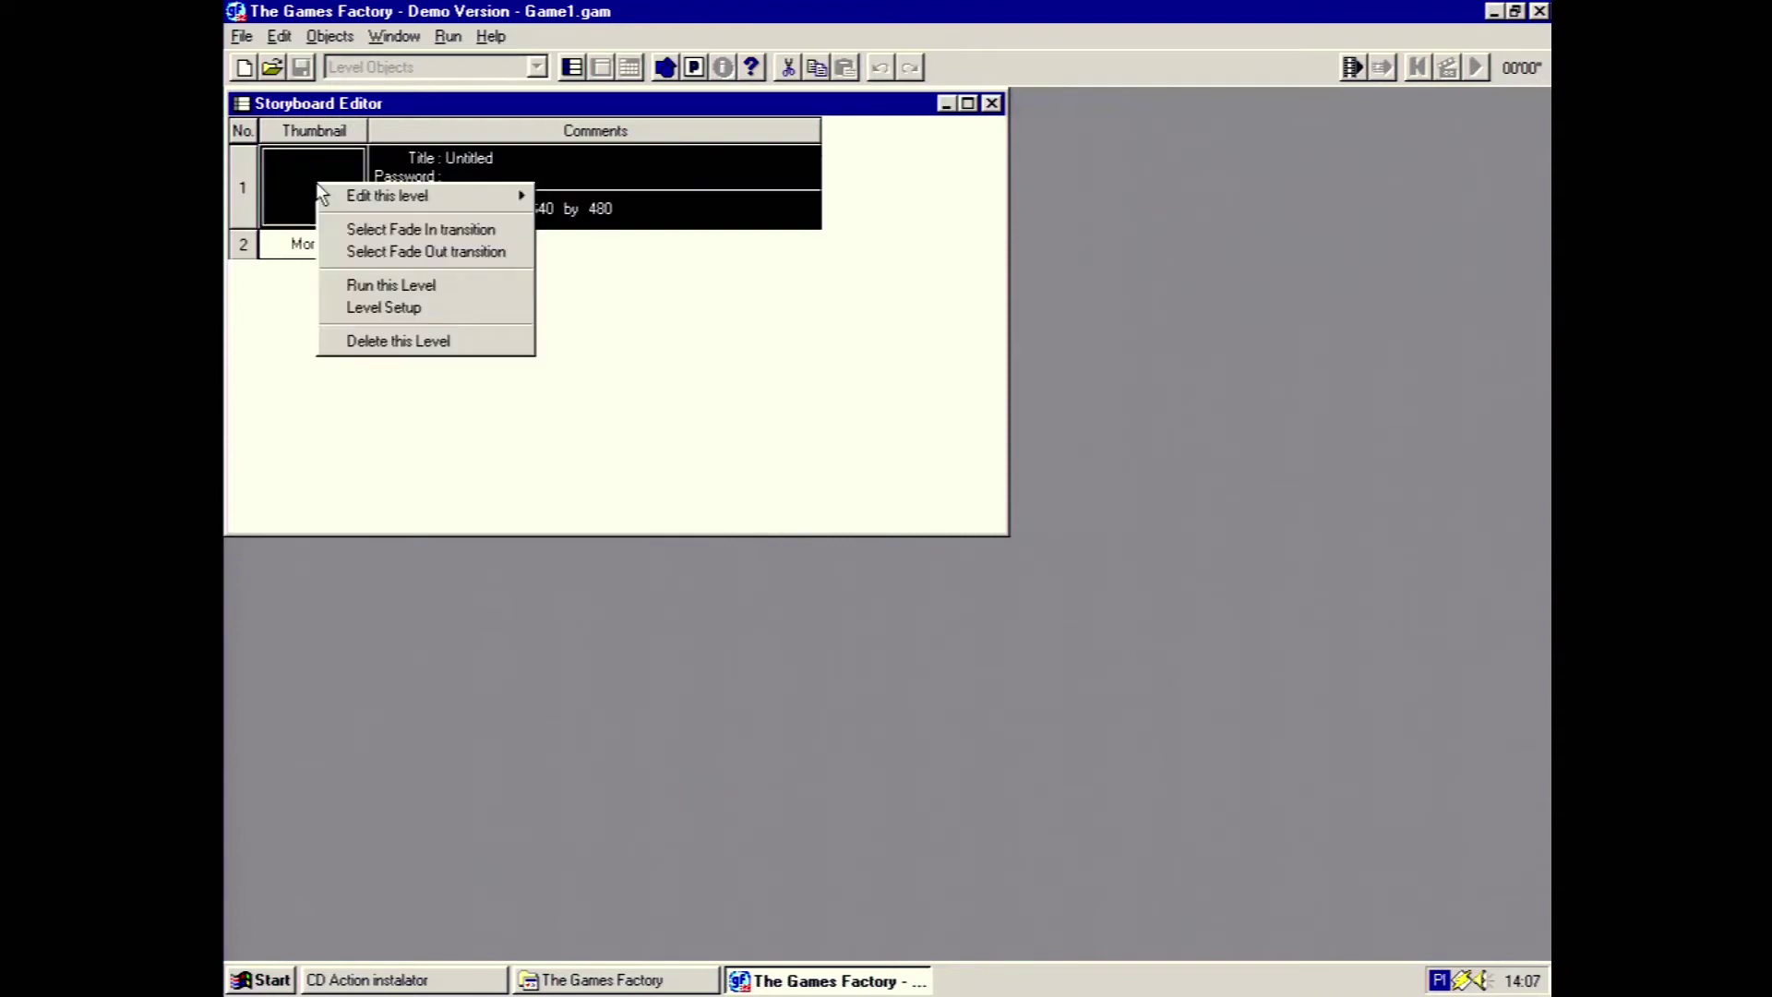
mouse_move(379, 194)
click(596, 196)
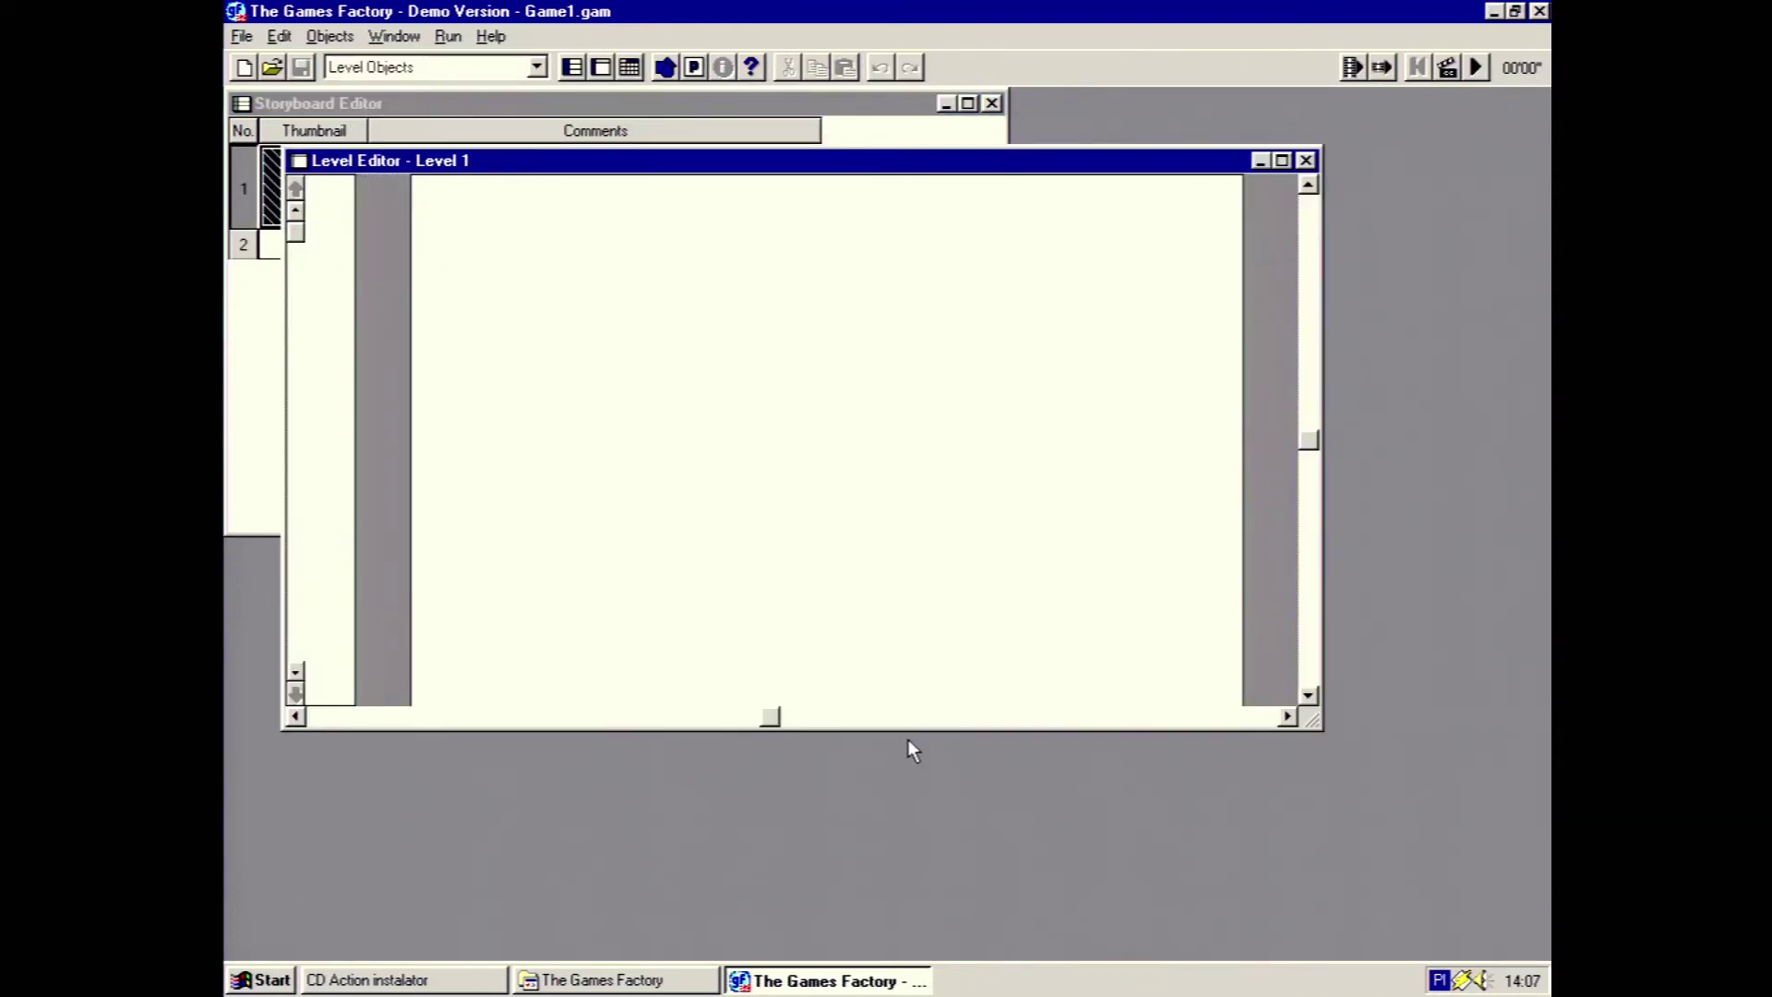
drag(910, 729, 969, 954)
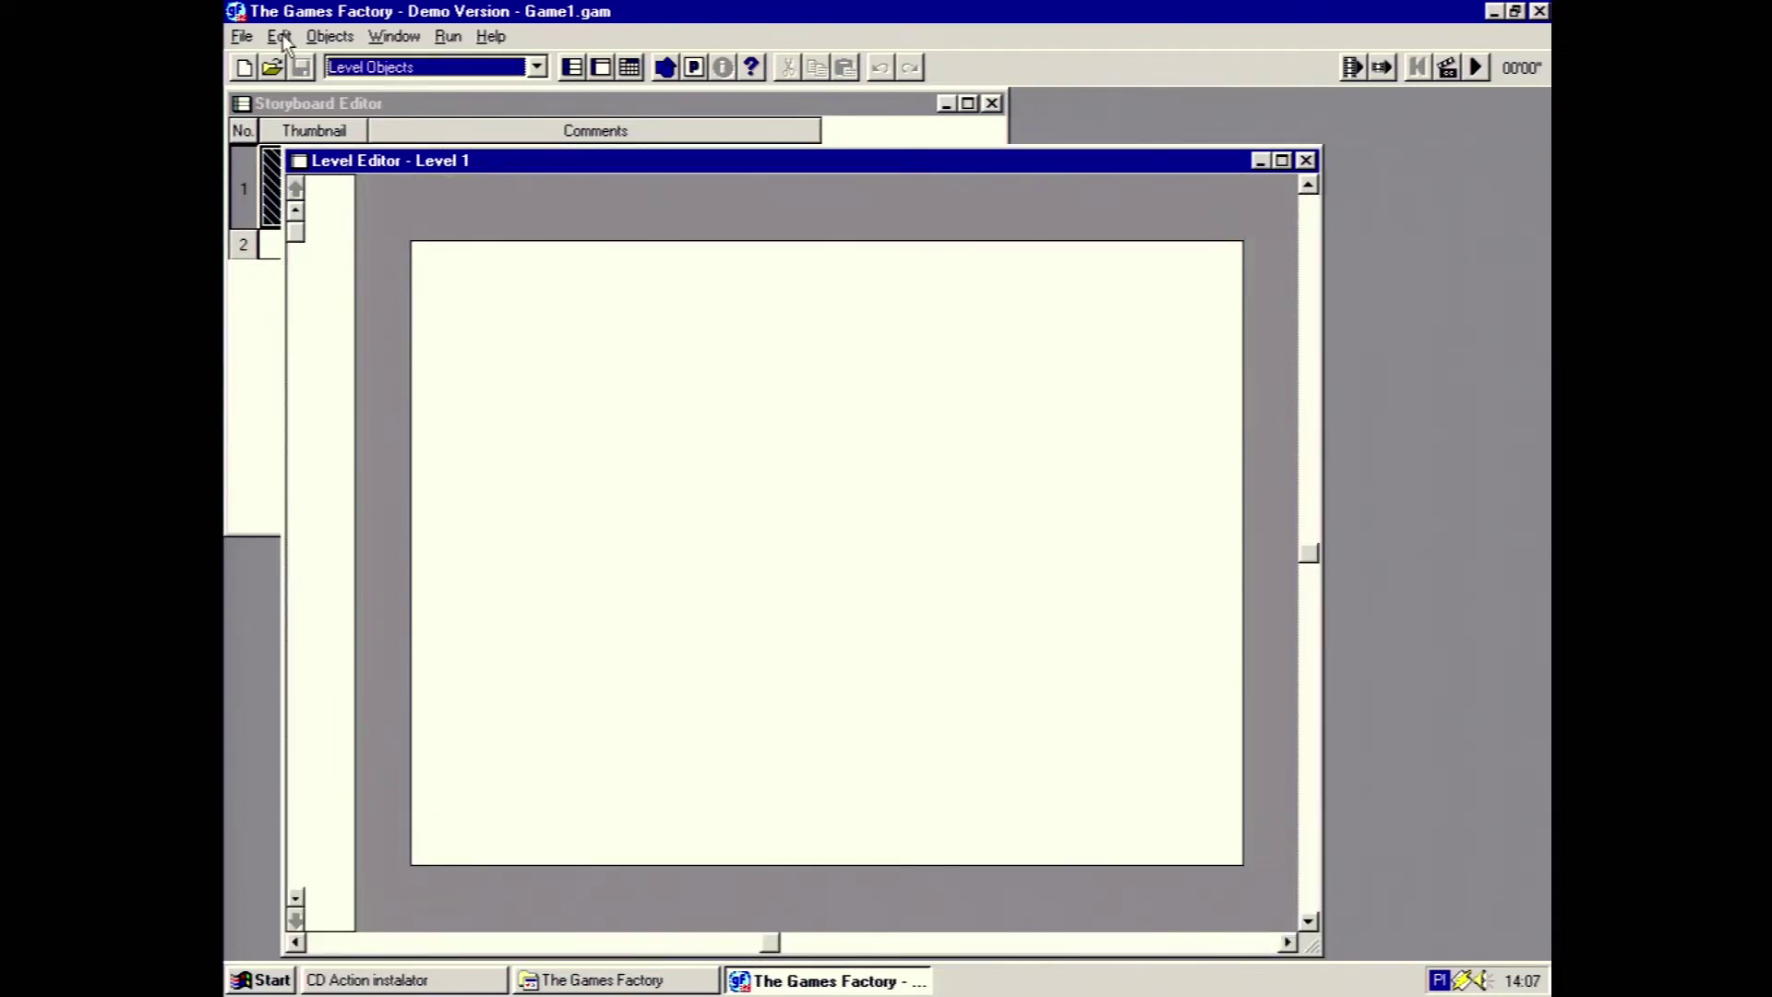
Try backdrops from the Backdrops: Various library and place the fishy seascape so it covers the whole play area
click(330, 36)
click(450, 80)
click(452, 74)
click(457, 104)
click(330, 252)
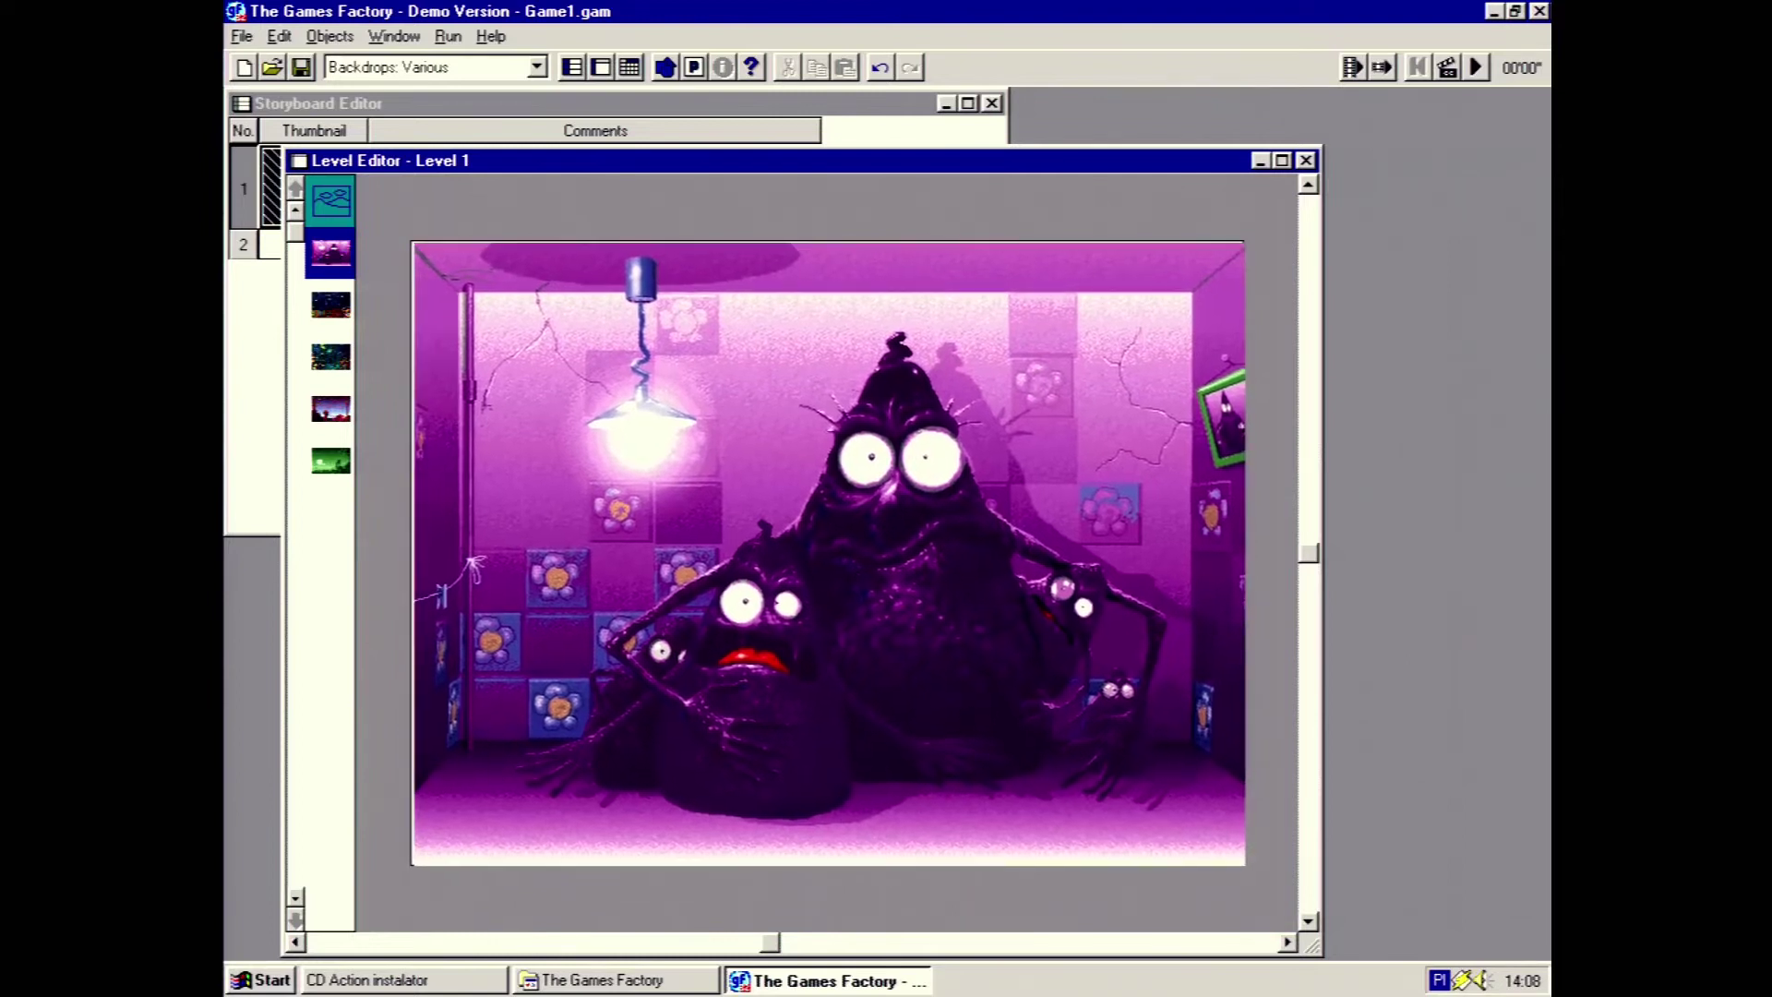
click(330, 305)
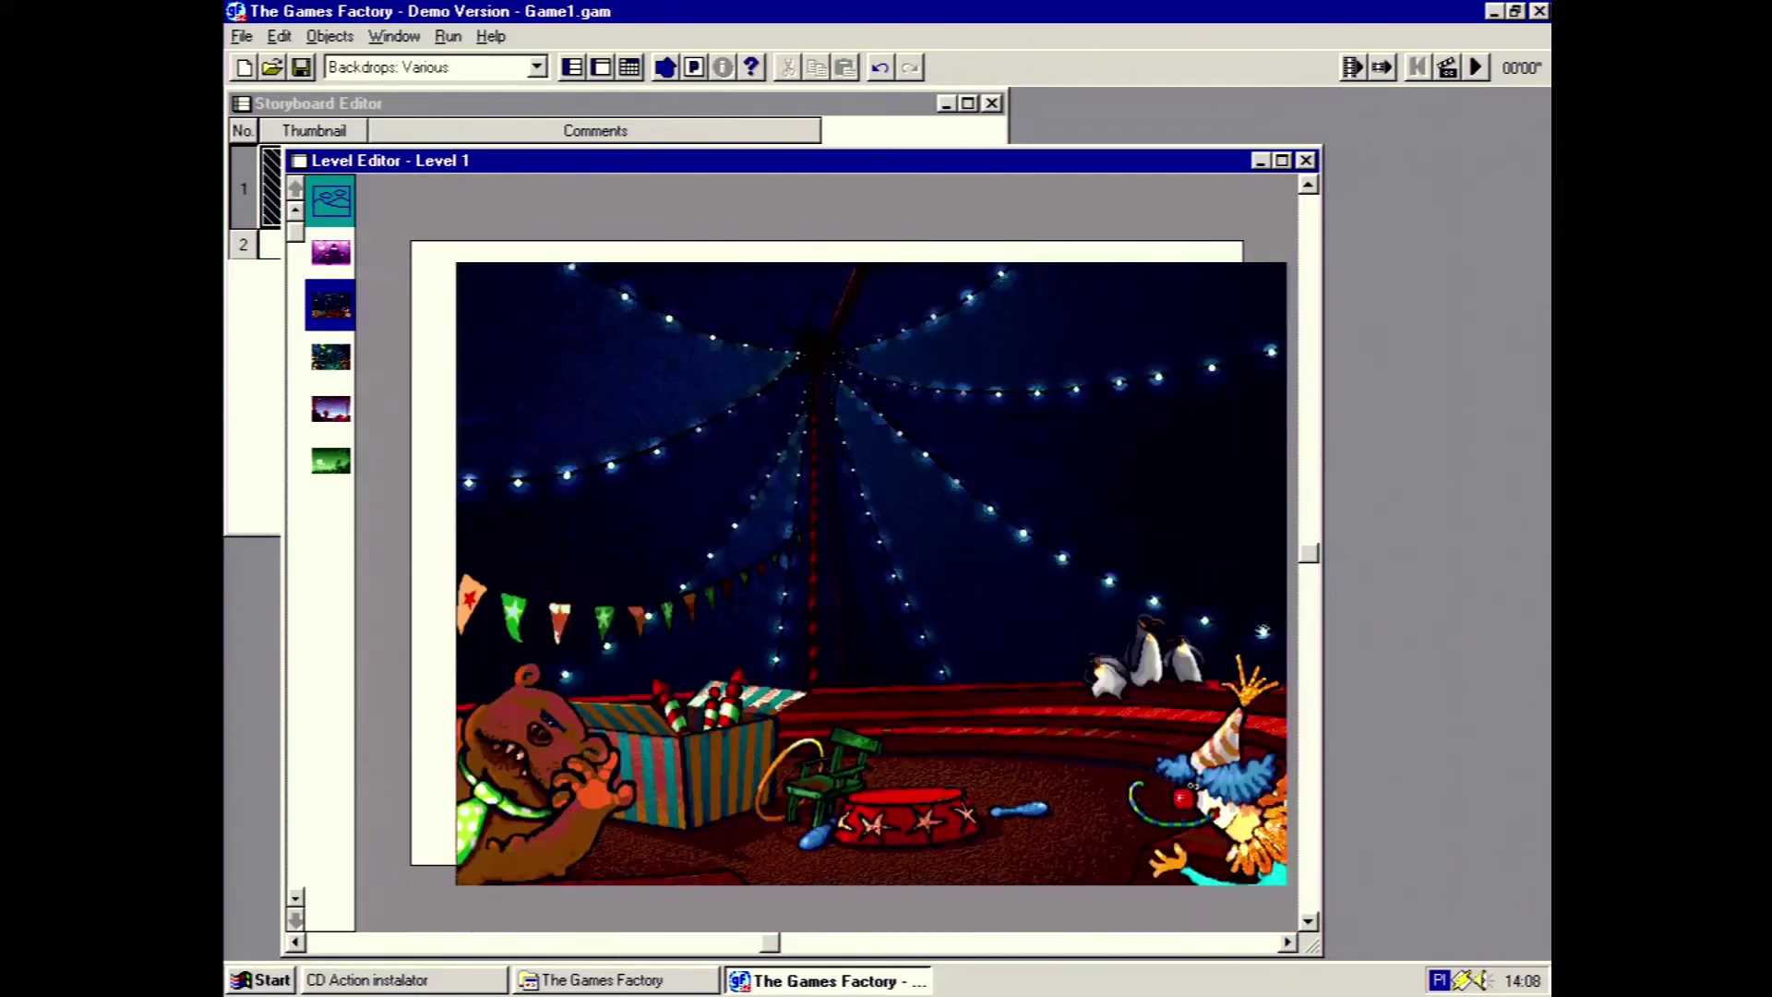
click(331, 354)
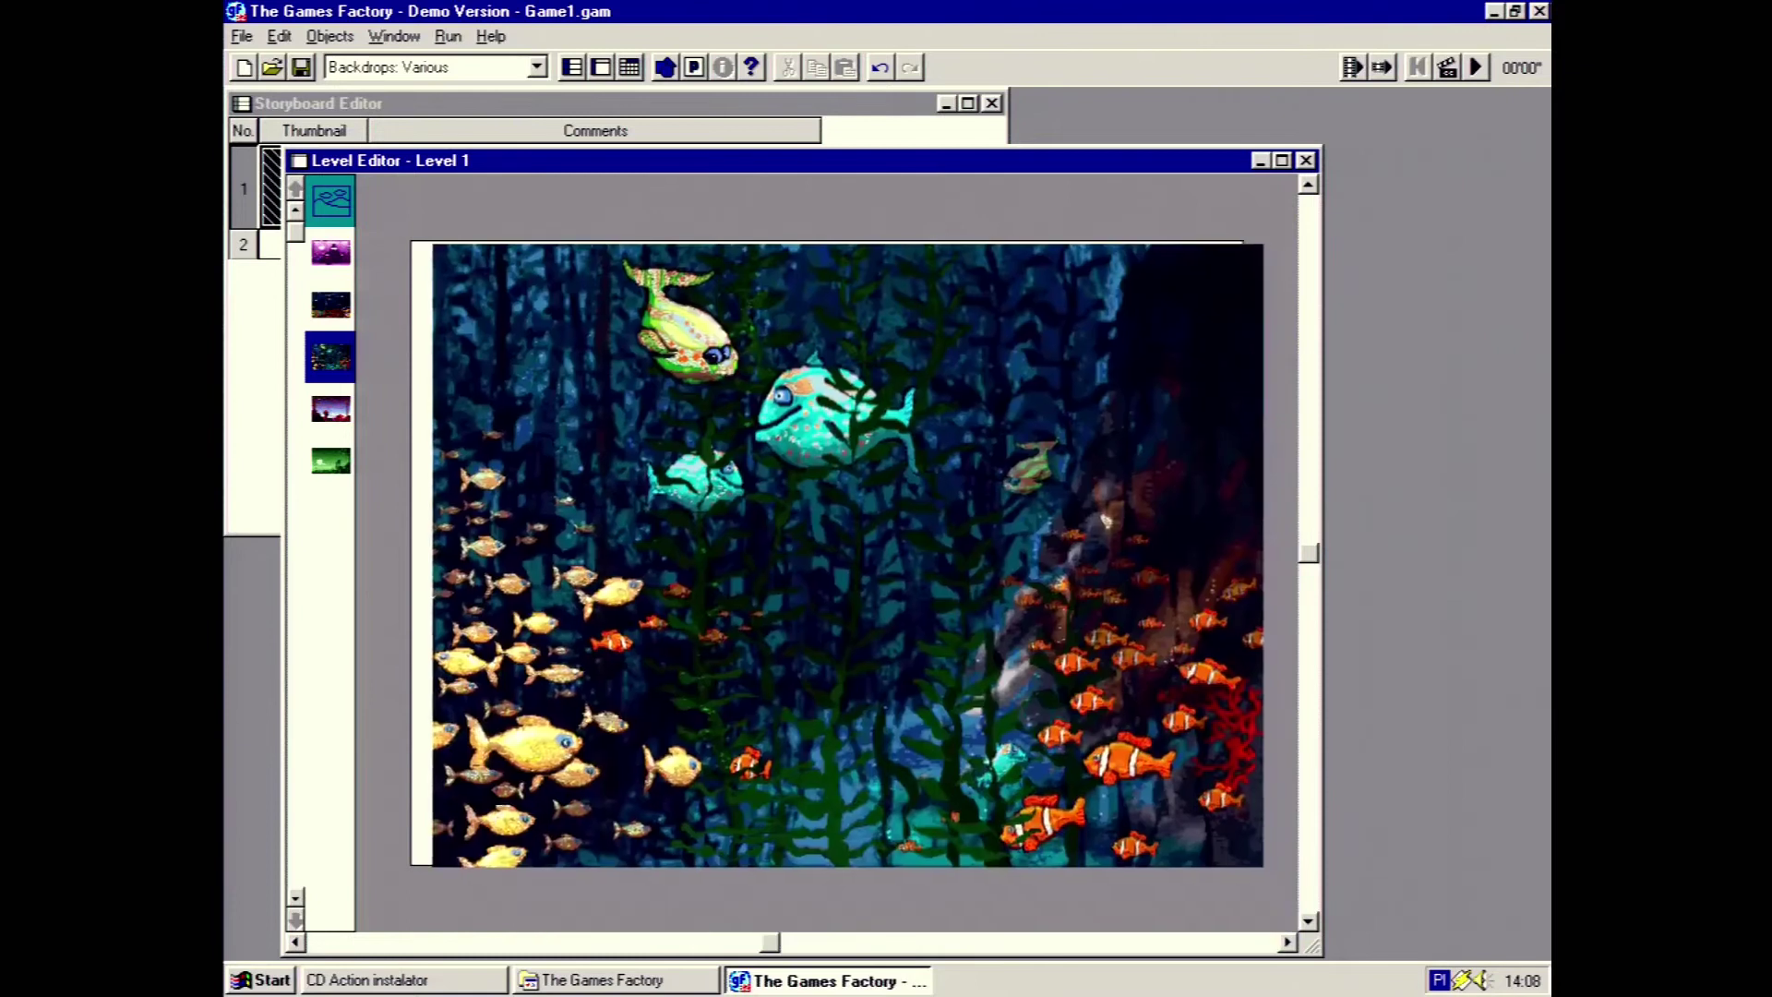
click(415, 236)
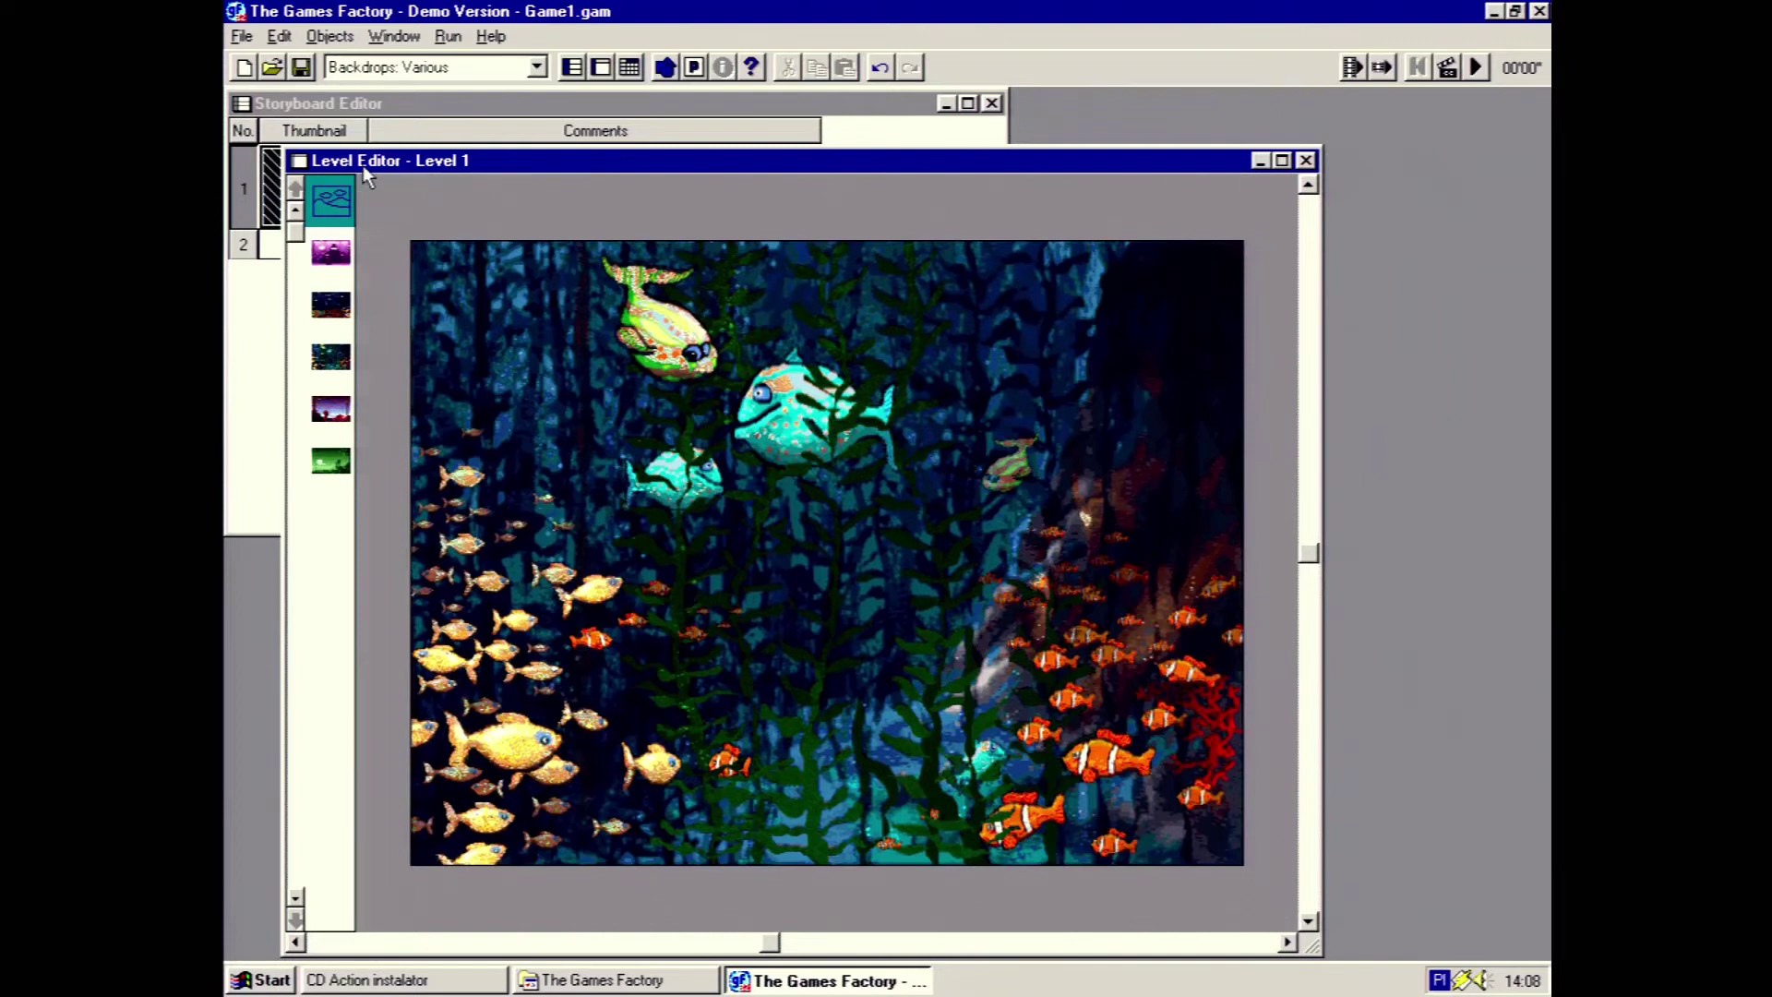
Place the space marine2 character from the Fully animated Characters 1 library in the lower-left corner of the level
click(537, 68)
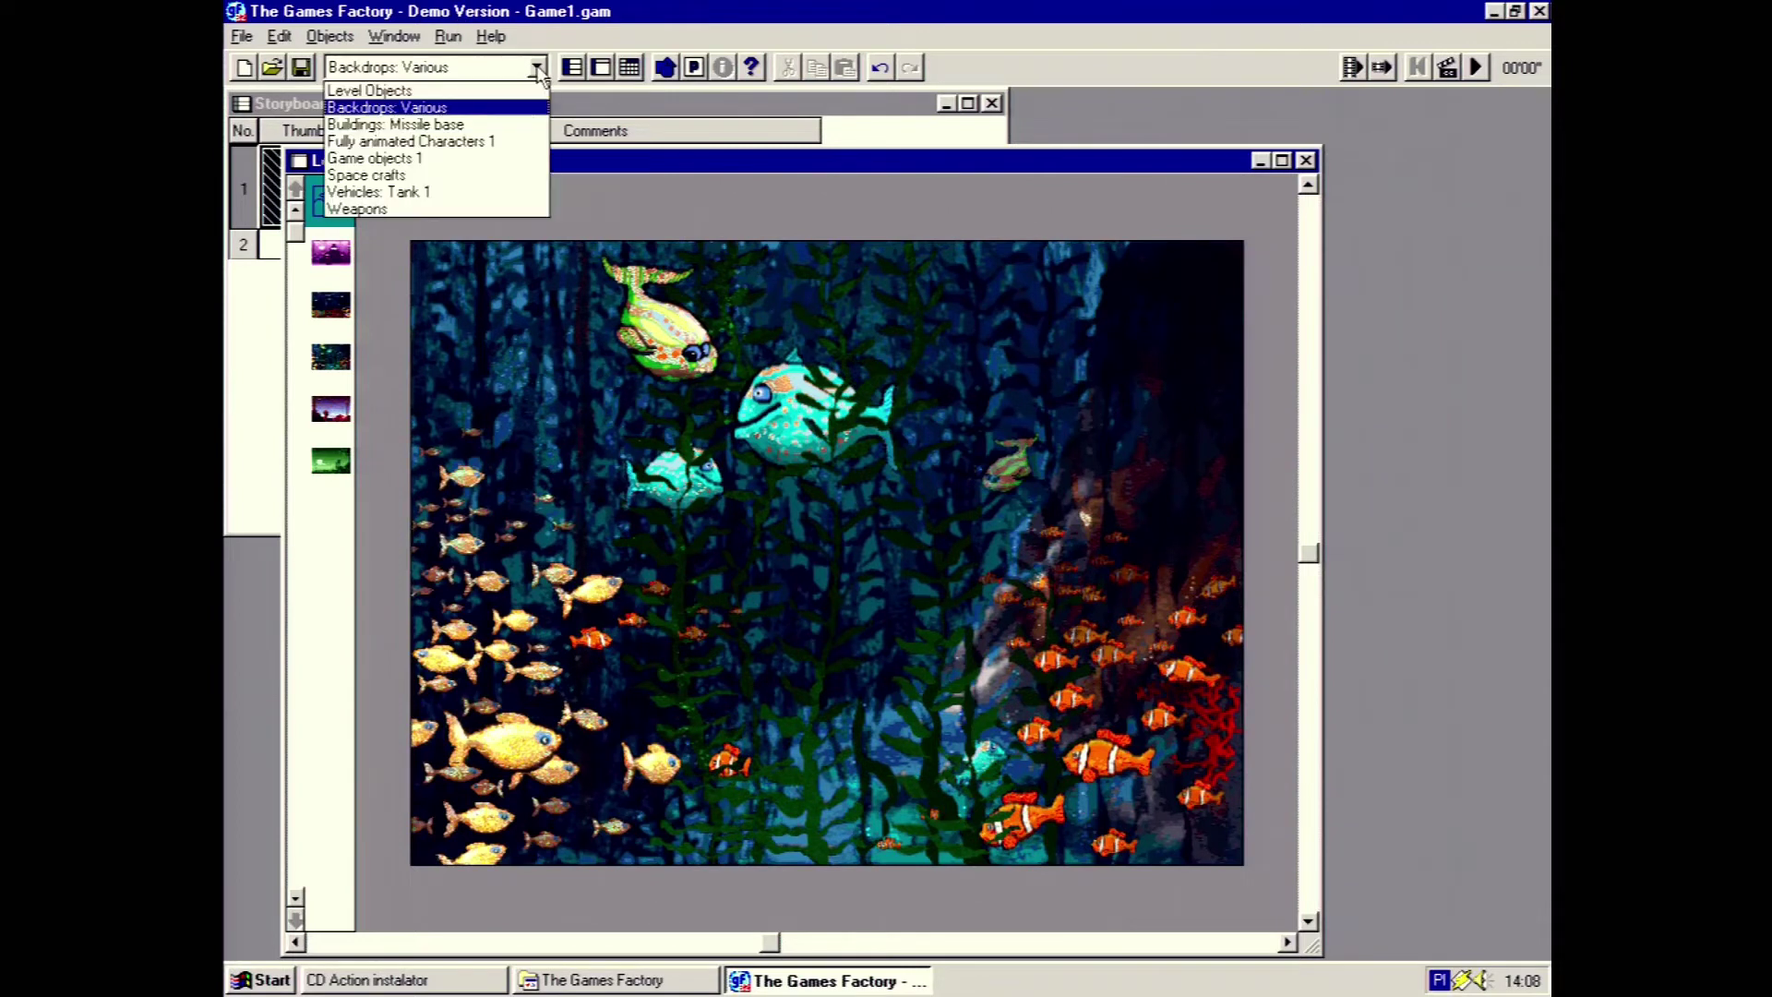
click(483, 141)
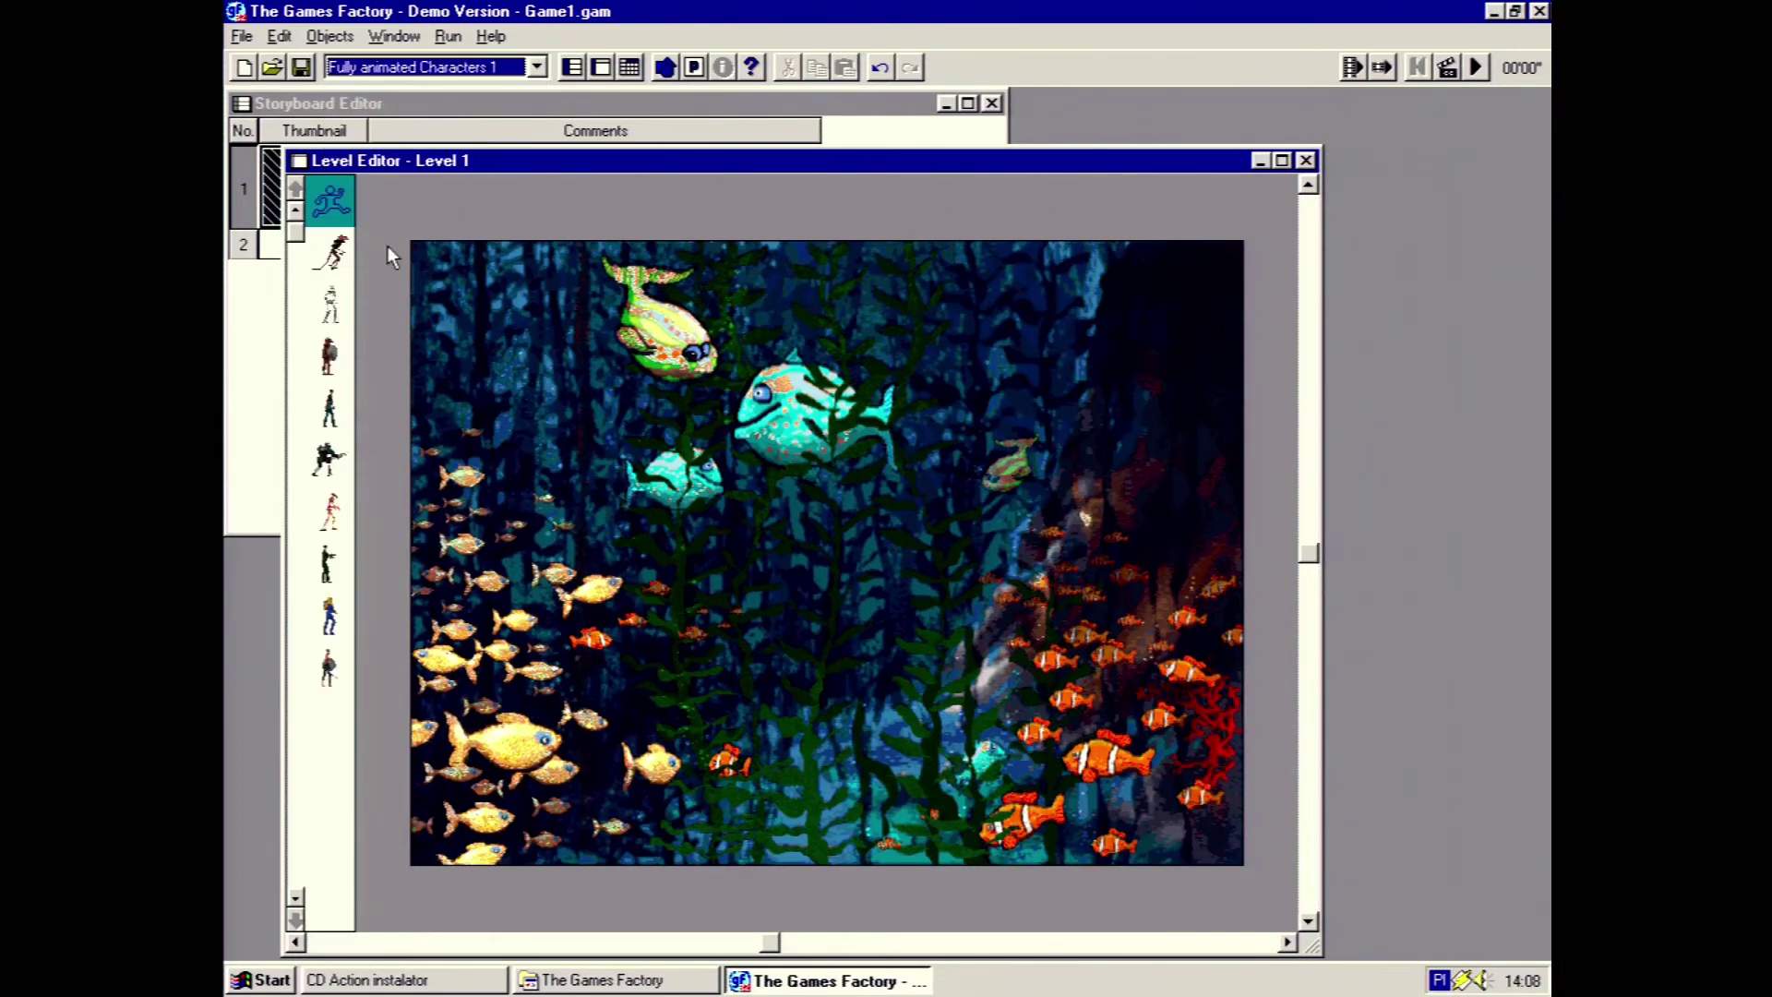
drag(331, 252, 355, 429)
drag(329, 304, 351, 517)
drag(330, 616, 480, 798)
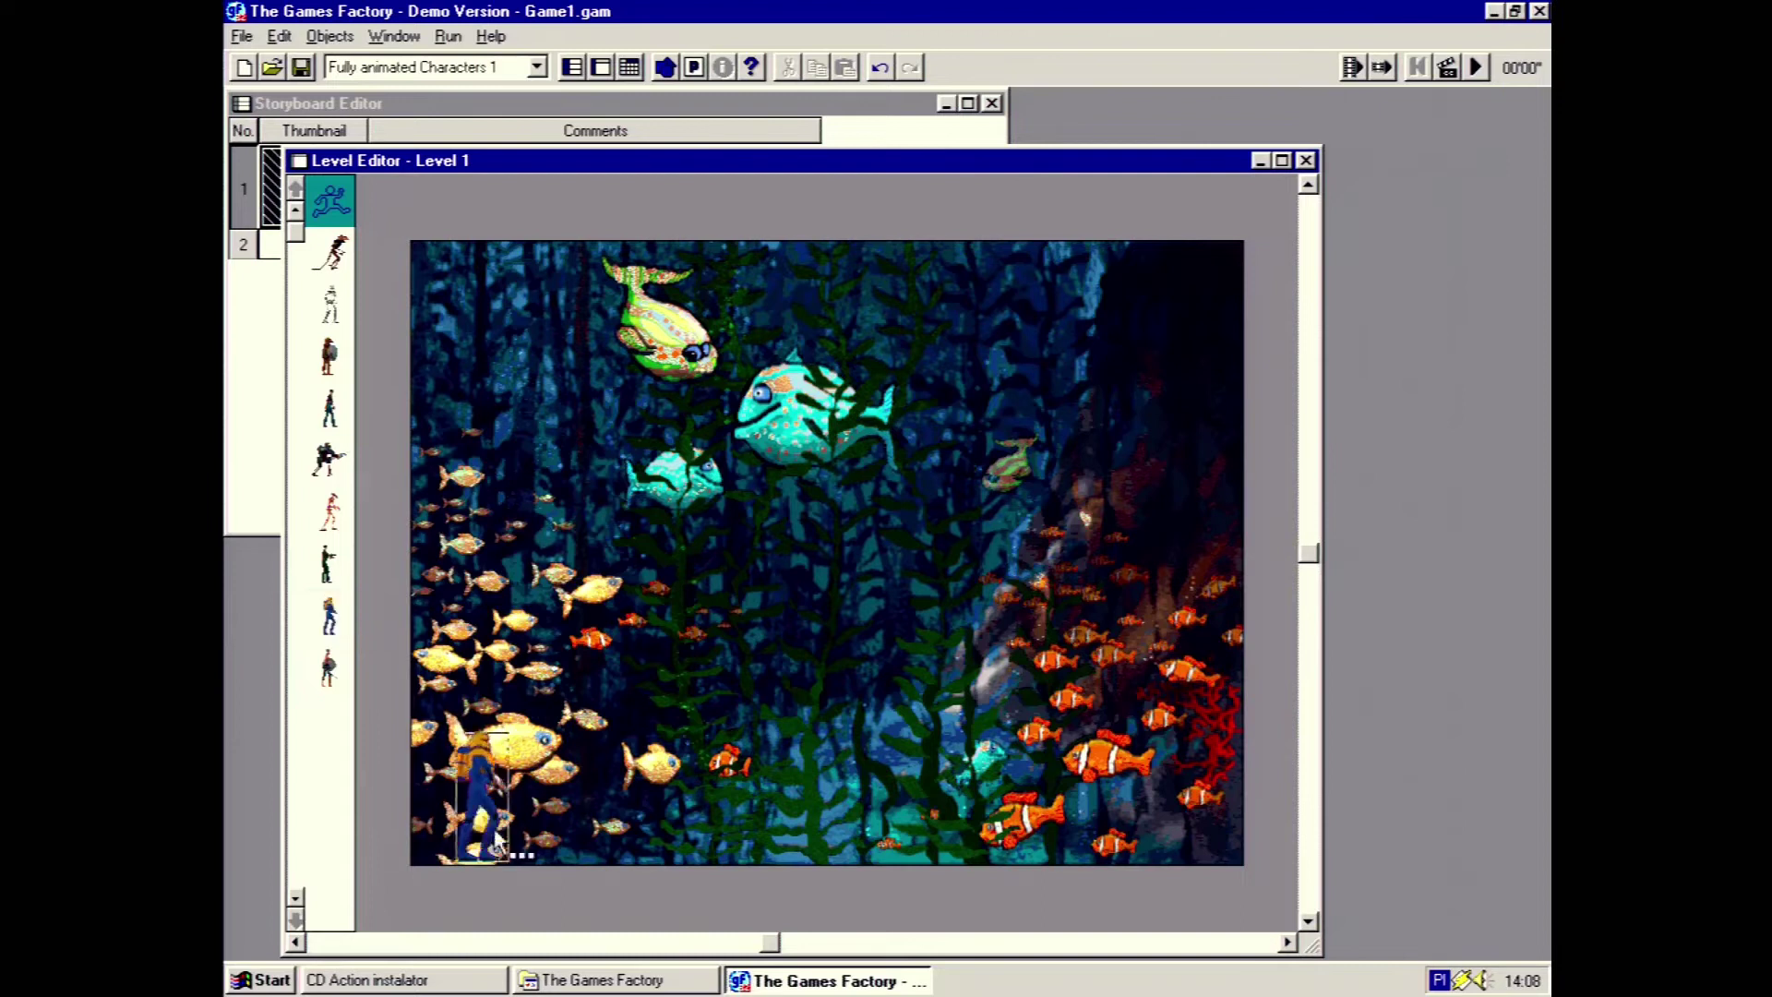
click(480, 783)
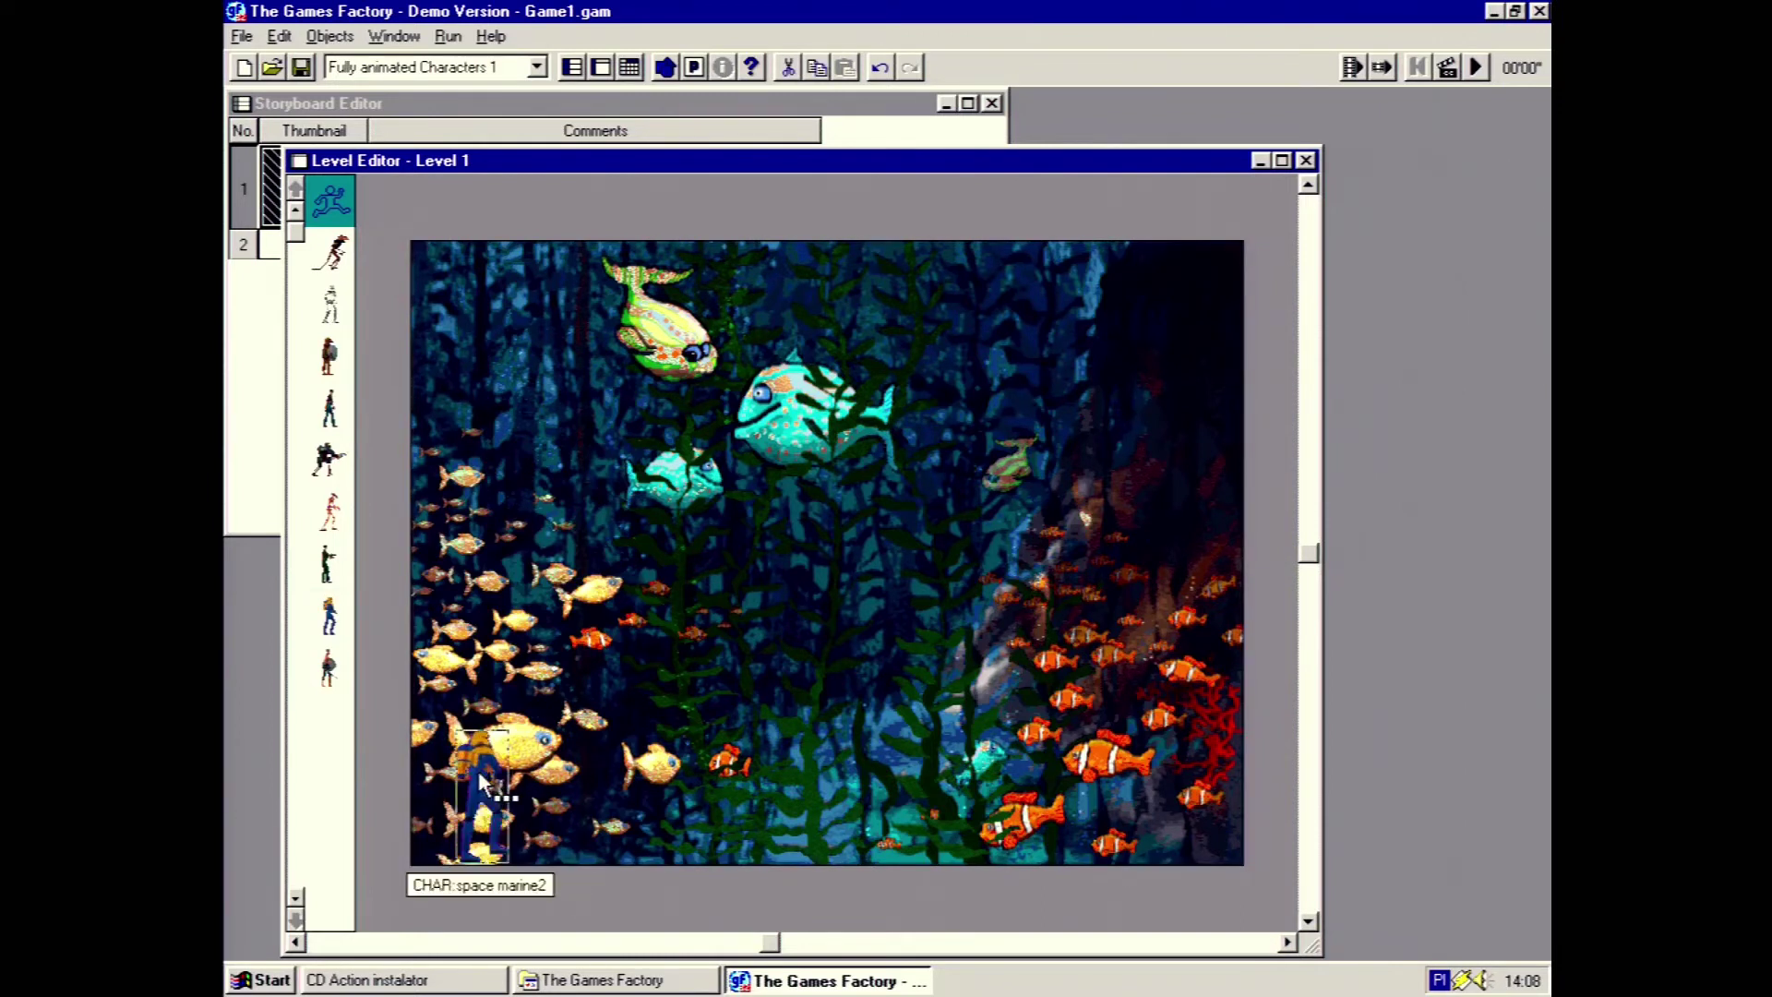
Try the Mouse Controlled movement for the space marine
right_click(480, 778)
mouse_move(554, 789)
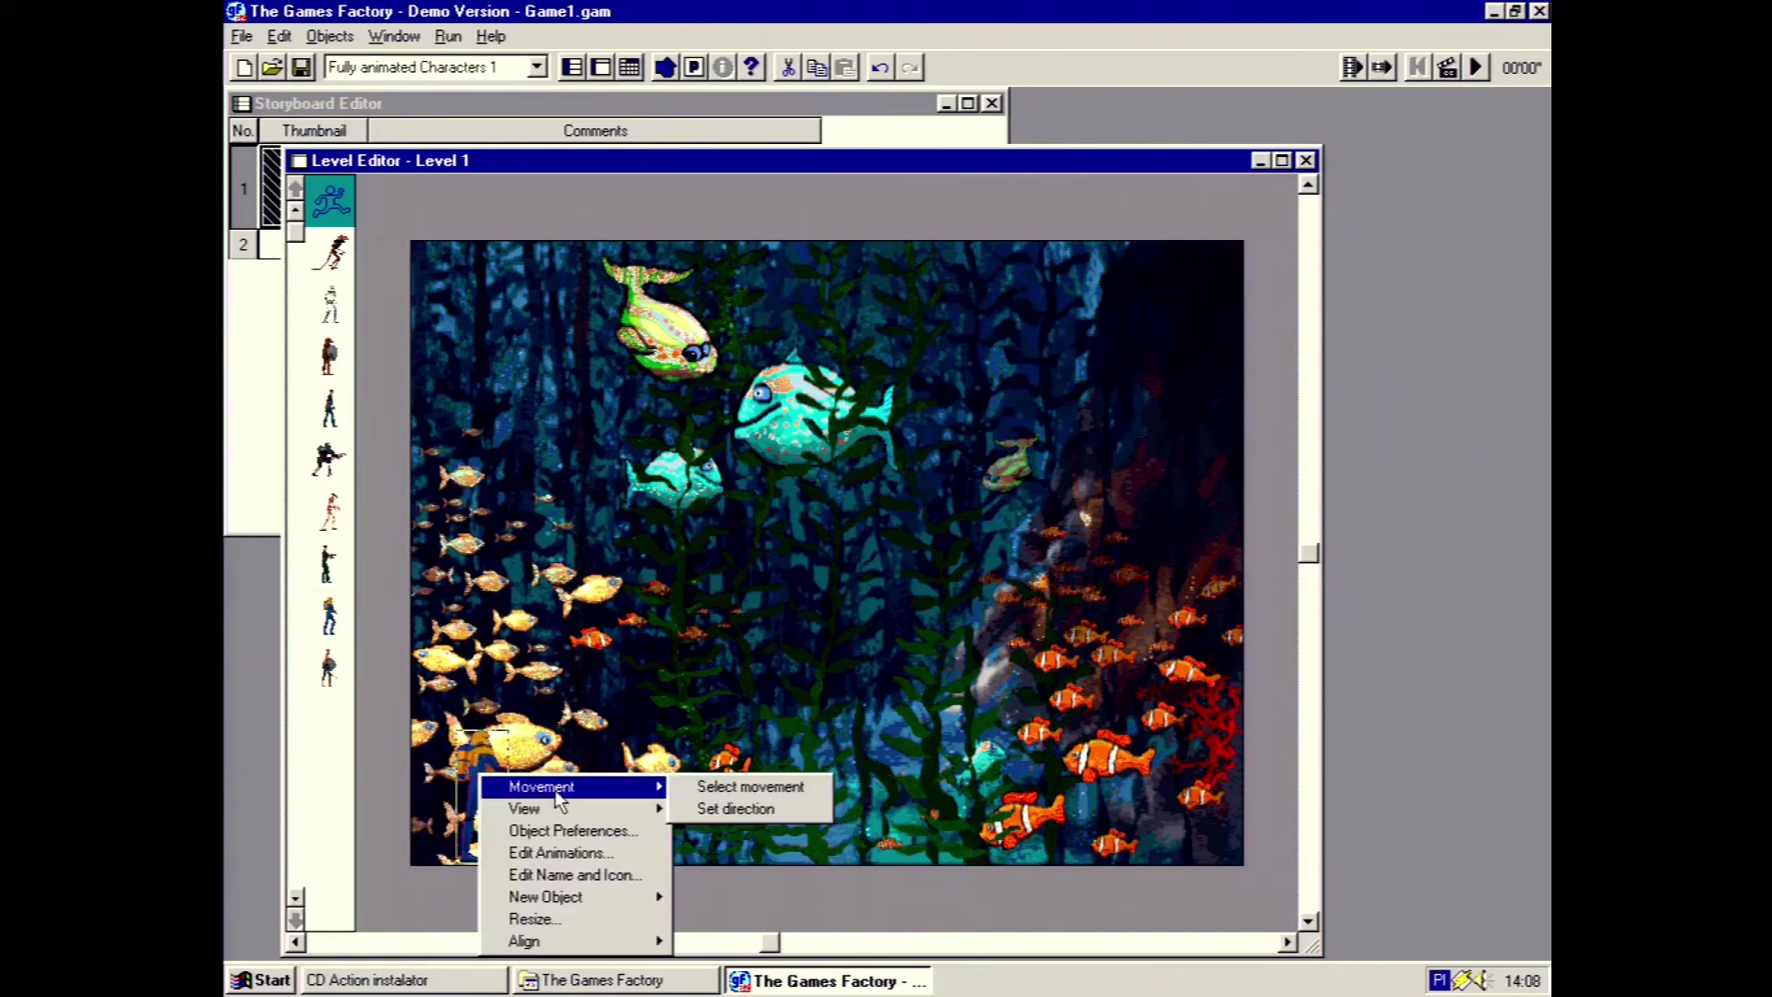
click(728, 790)
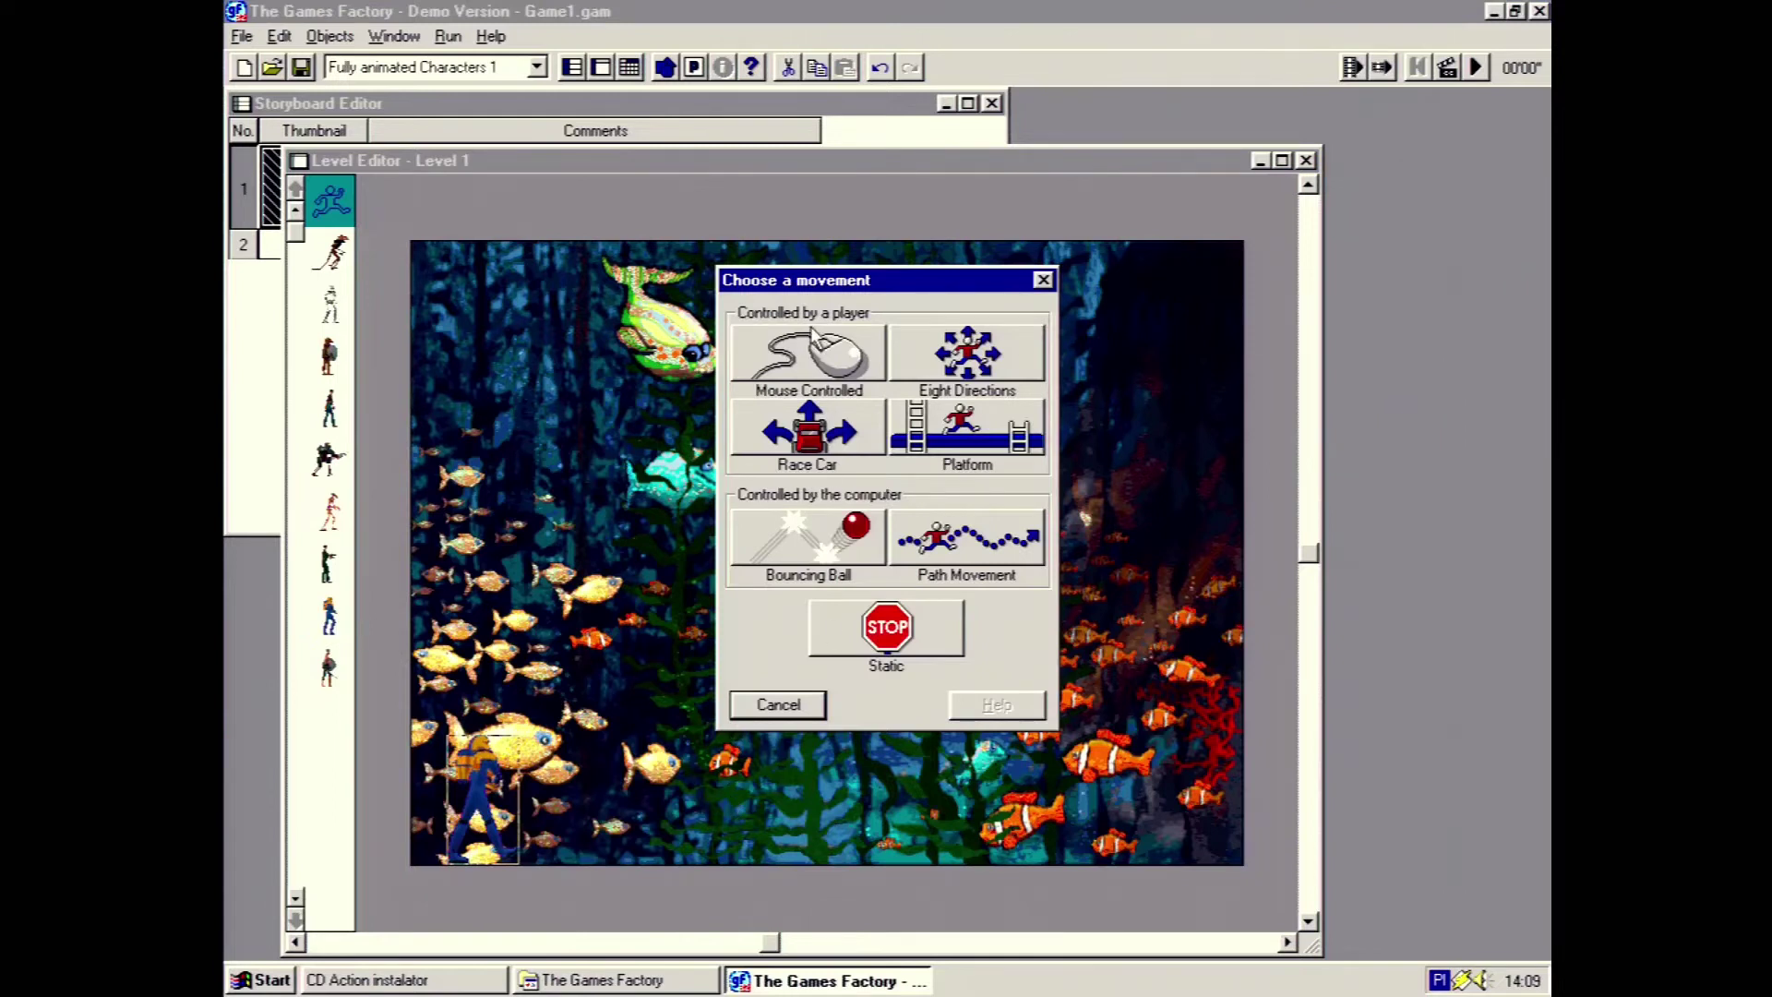
click(811, 334)
click(883, 536)
Give the space marine the Eight Directions movement and review its directions, initial direction and movement settings
mouse_move(606, 785)
click(723, 790)
click(965, 353)
click(852, 348)
click(950, 348)
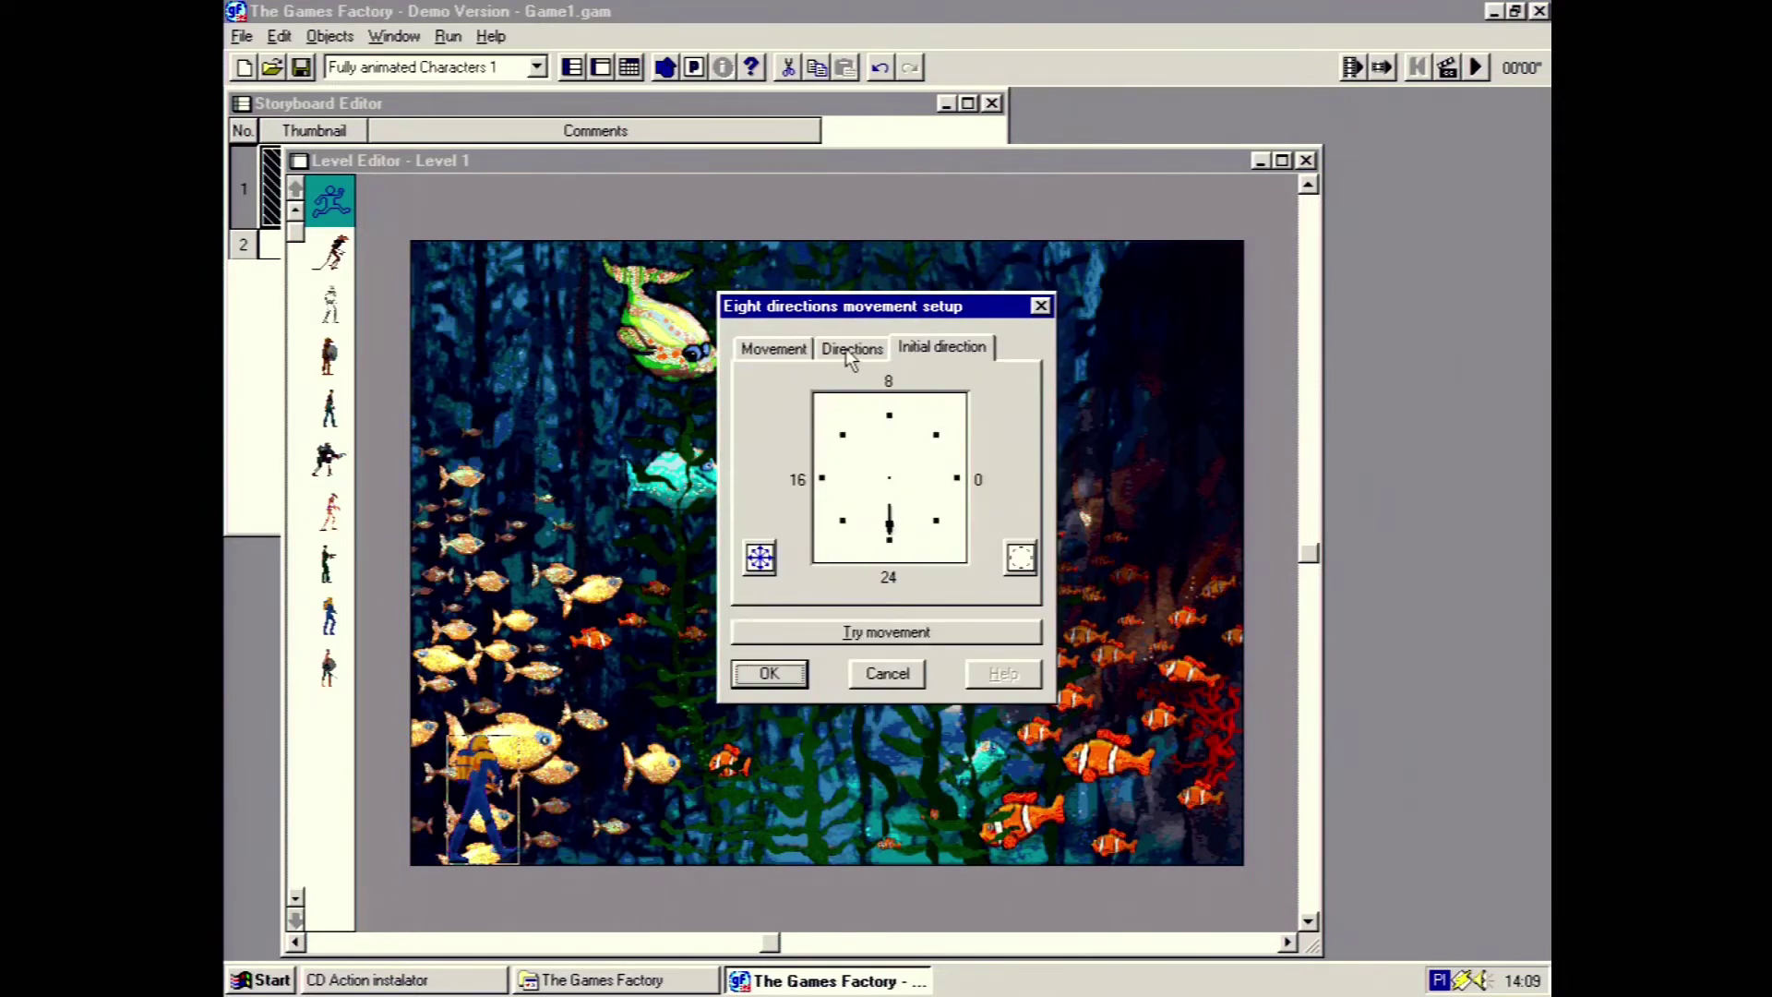
click(804, 350)
Test the movement by steering the space marine around the level, stop the test and accept the eight directions setup
click(858, 635)
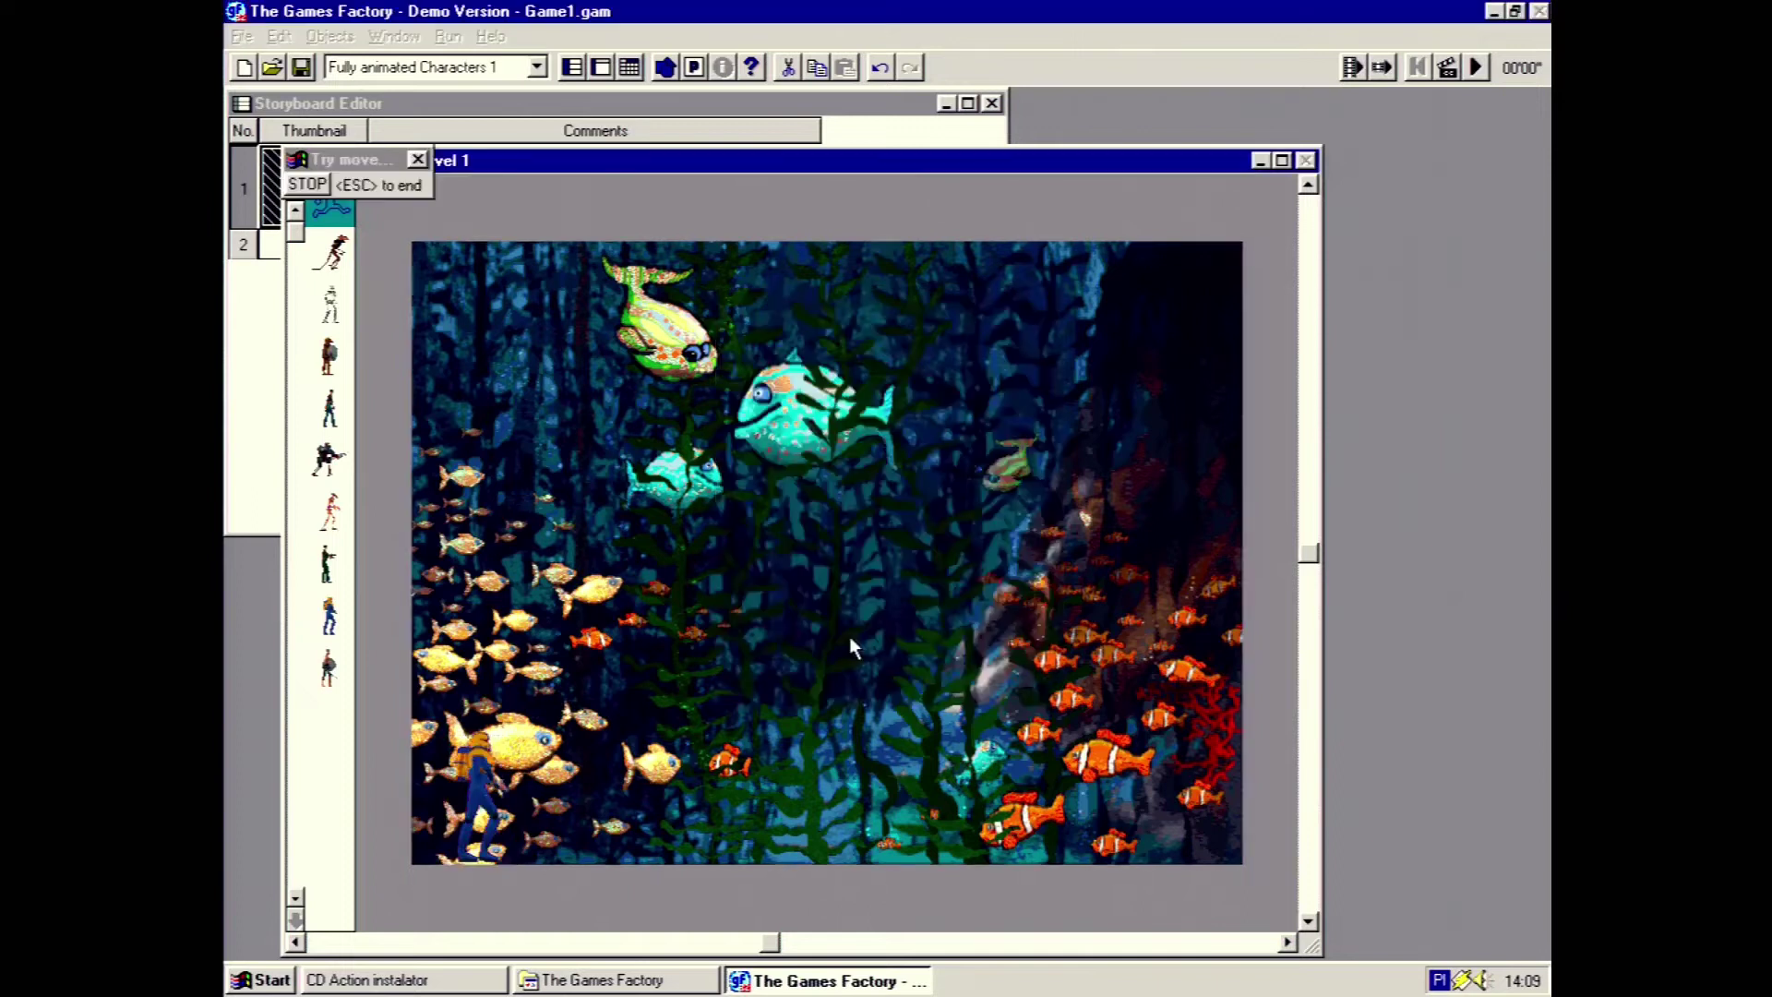
key(Up)
key(Right)
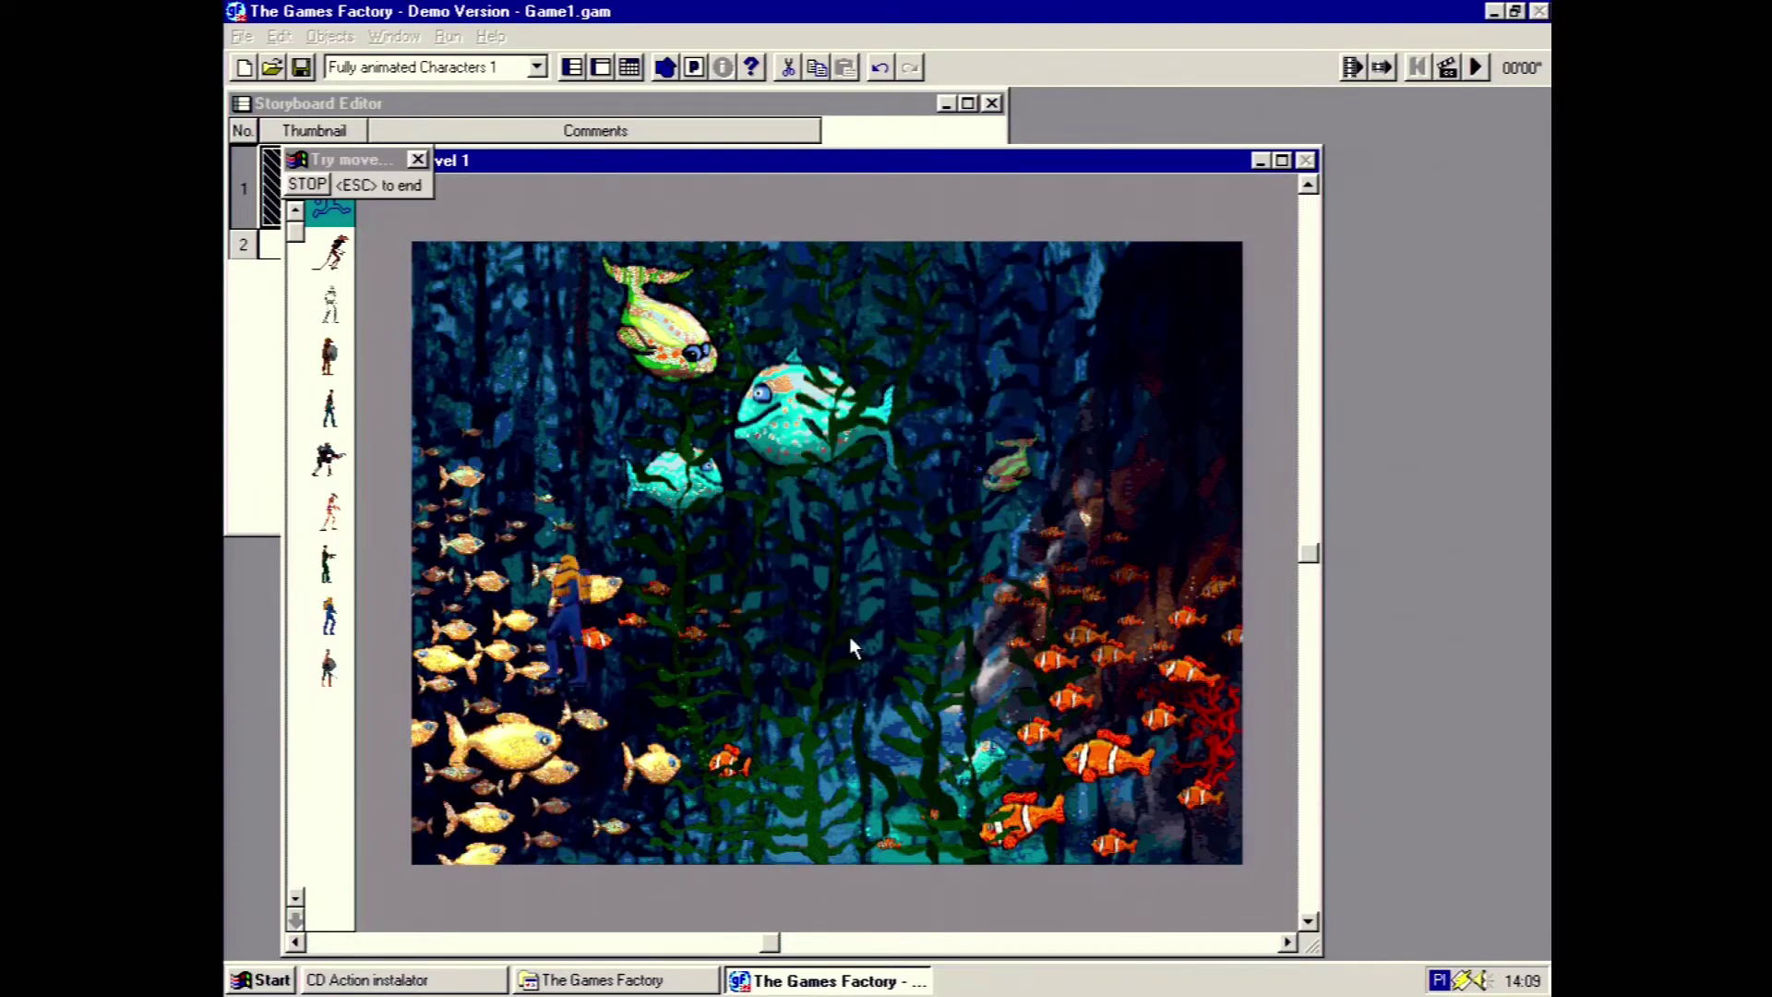
key(Down)
key(Left)
key(Up)
key(Right)
key(Down)
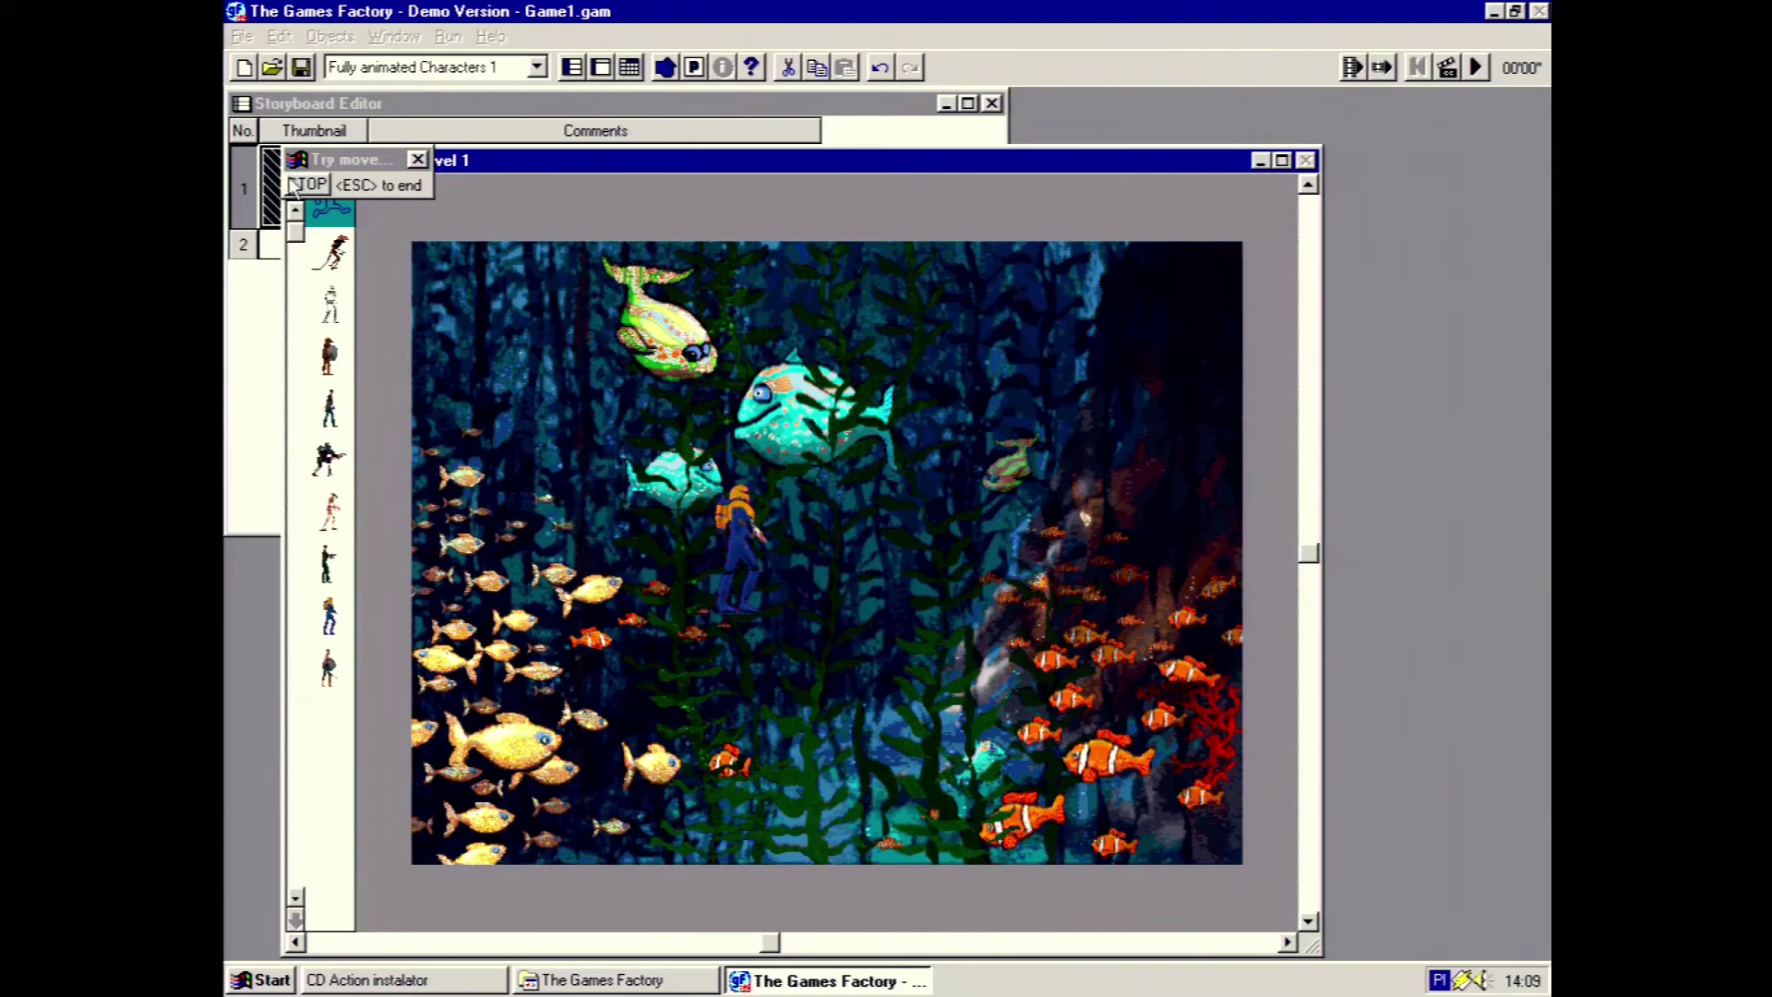
click(309, 184)
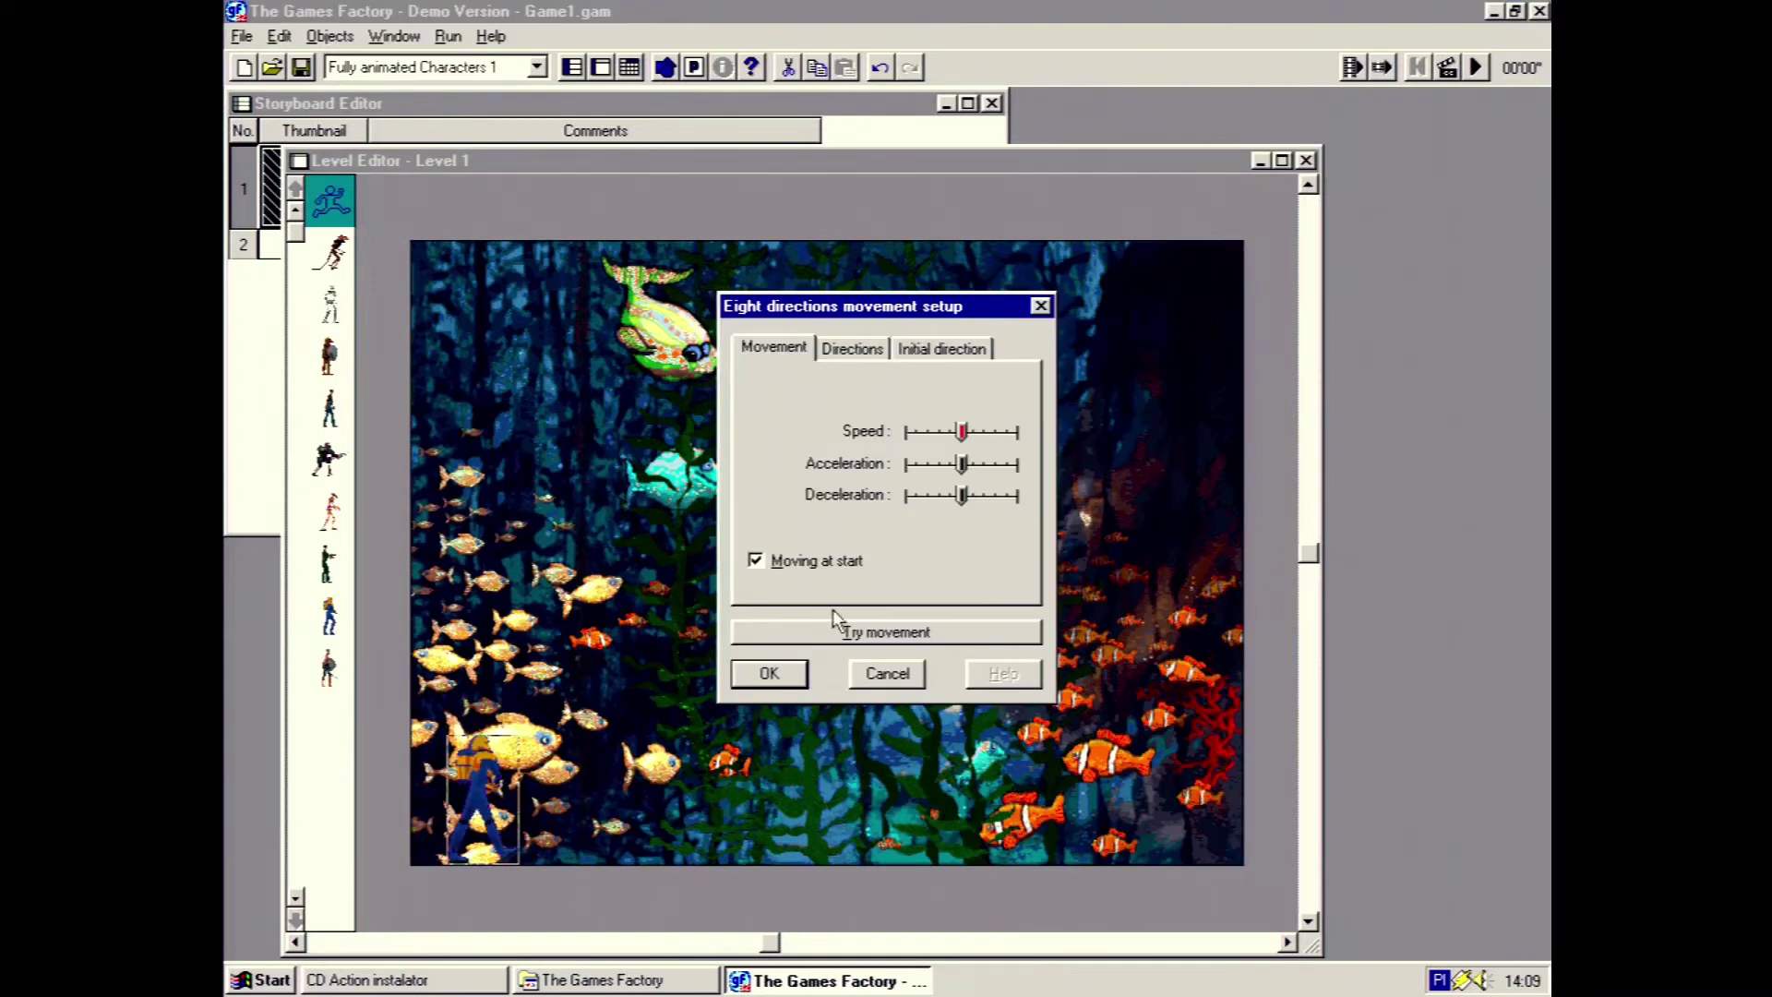
click(769, 673)
Run the game with the seascape and the space marine, then close the game window
click(685, 763)
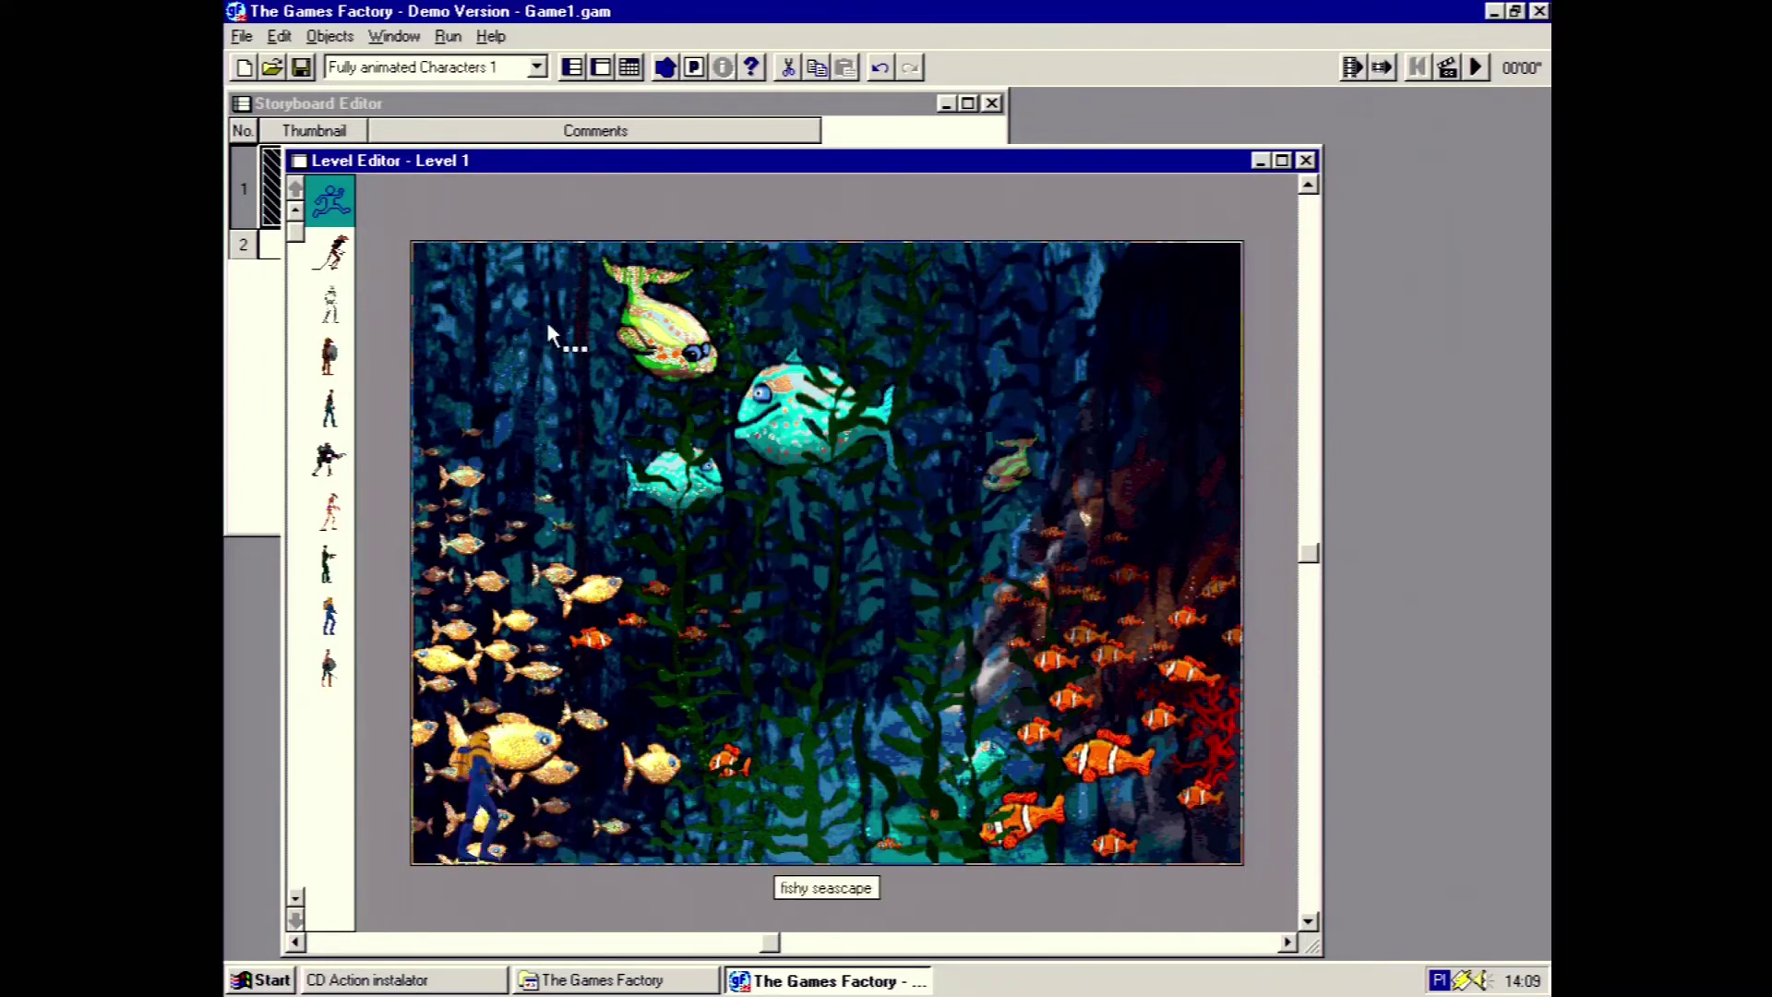
click(394, 36)
mouse_move(306, 43)
click(480, 59)
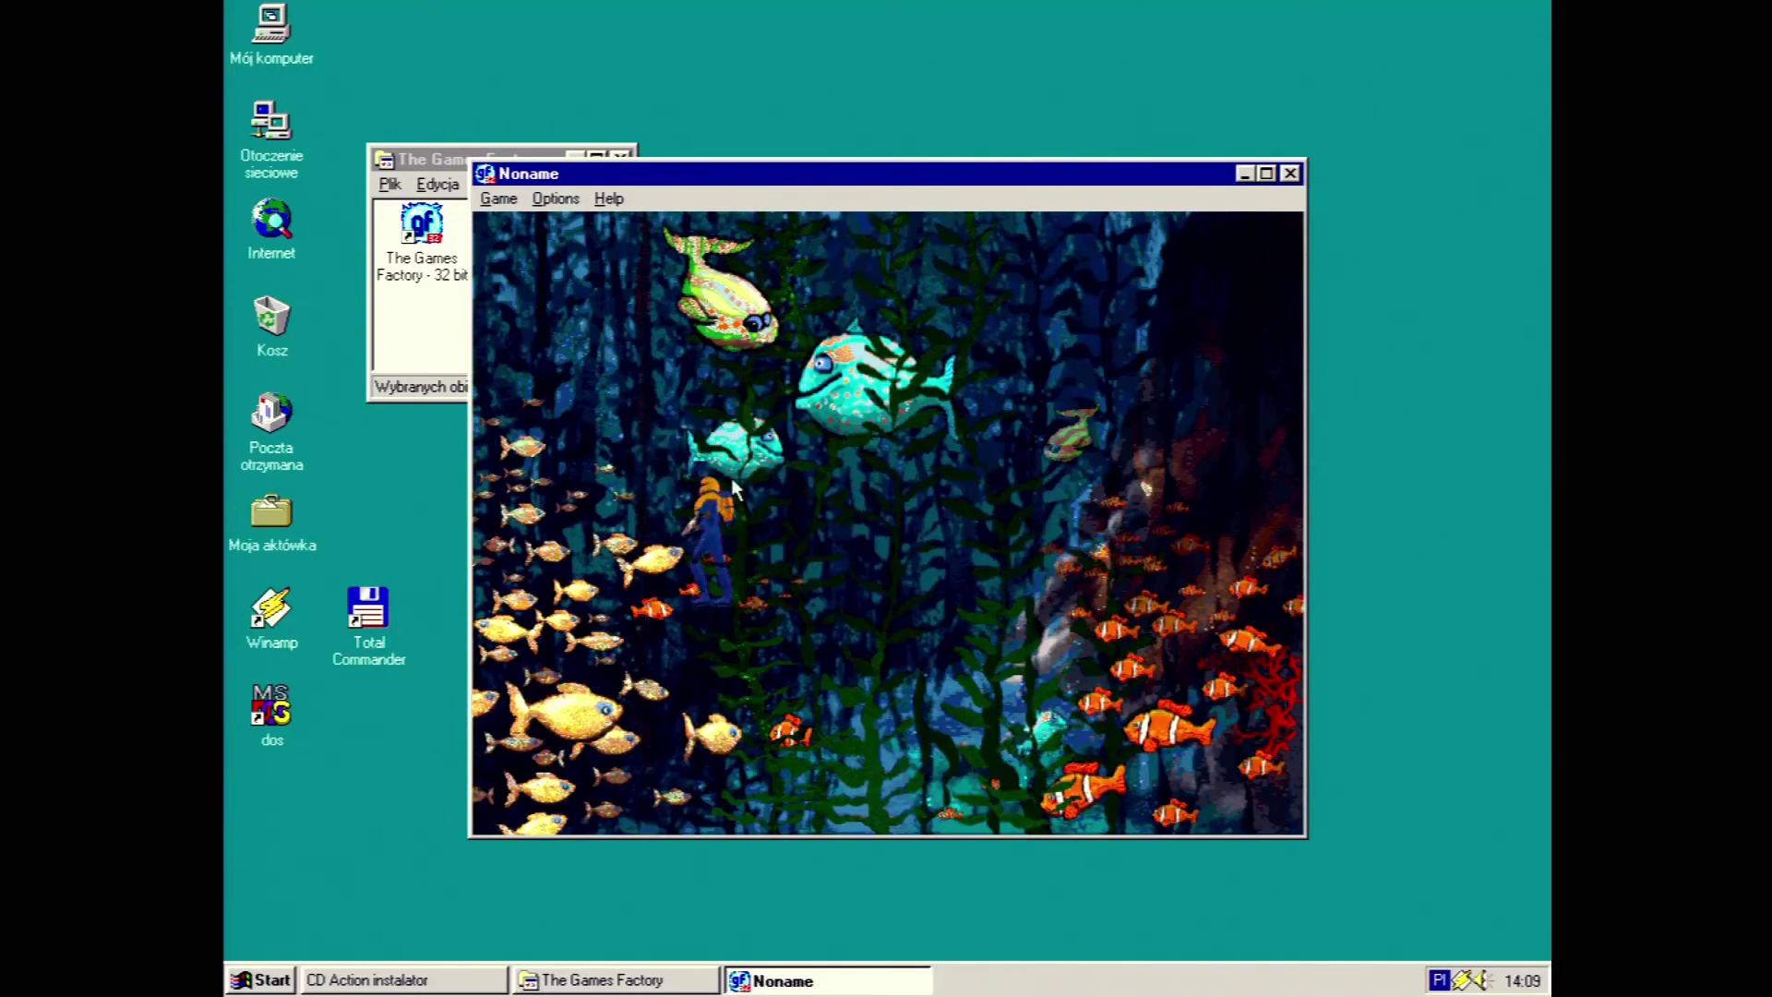
click(1290, 174)
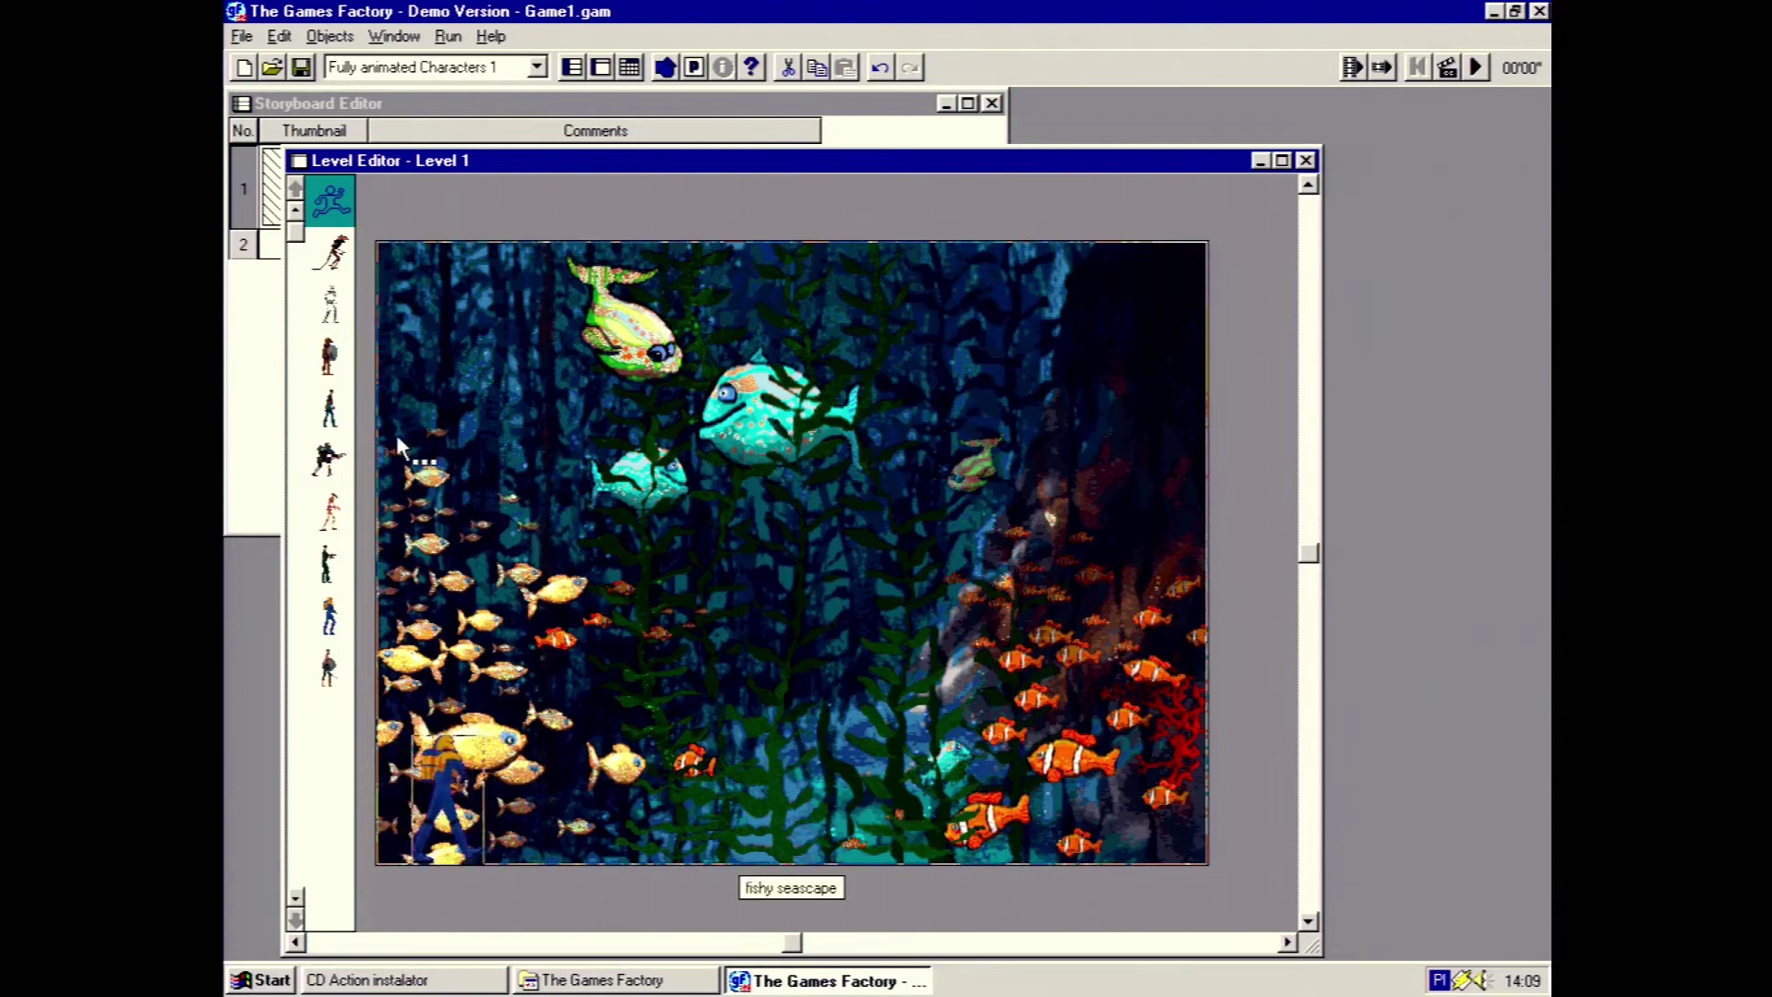
Place the single dynamite stick from the Game objects 1 library near the seabed, just beside the space marine
click(434, 67)
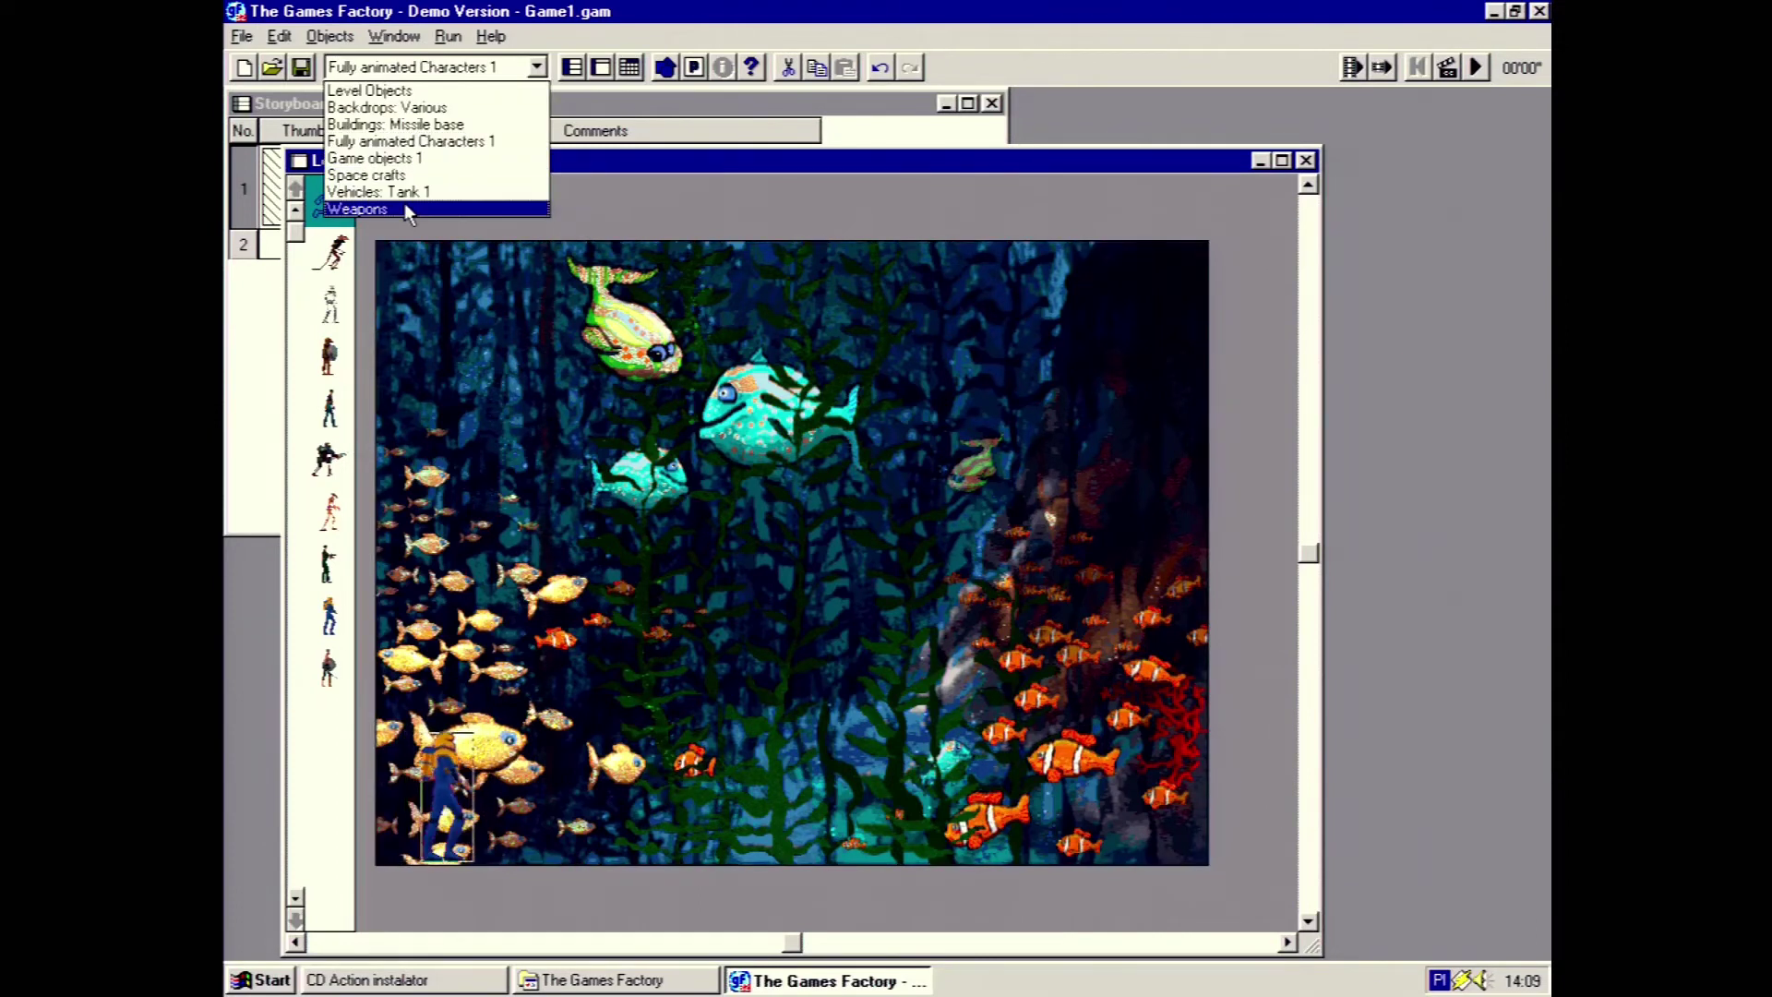
click(406, 160)
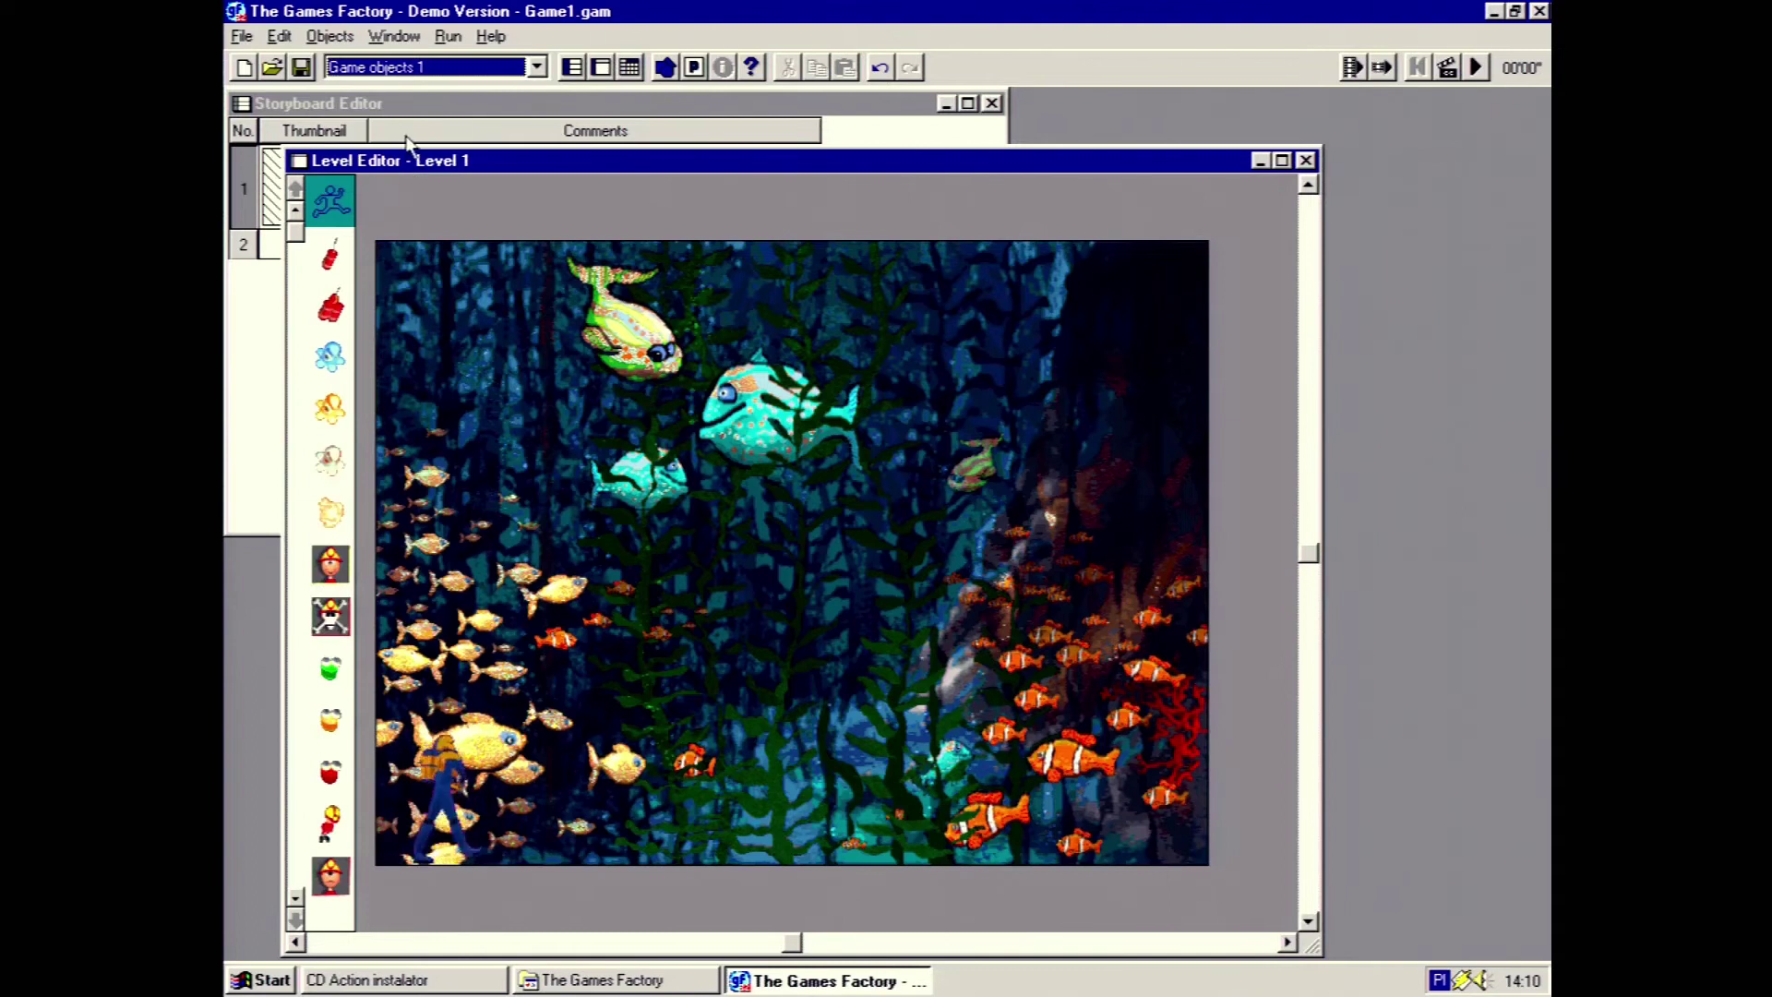
click(342, 263)
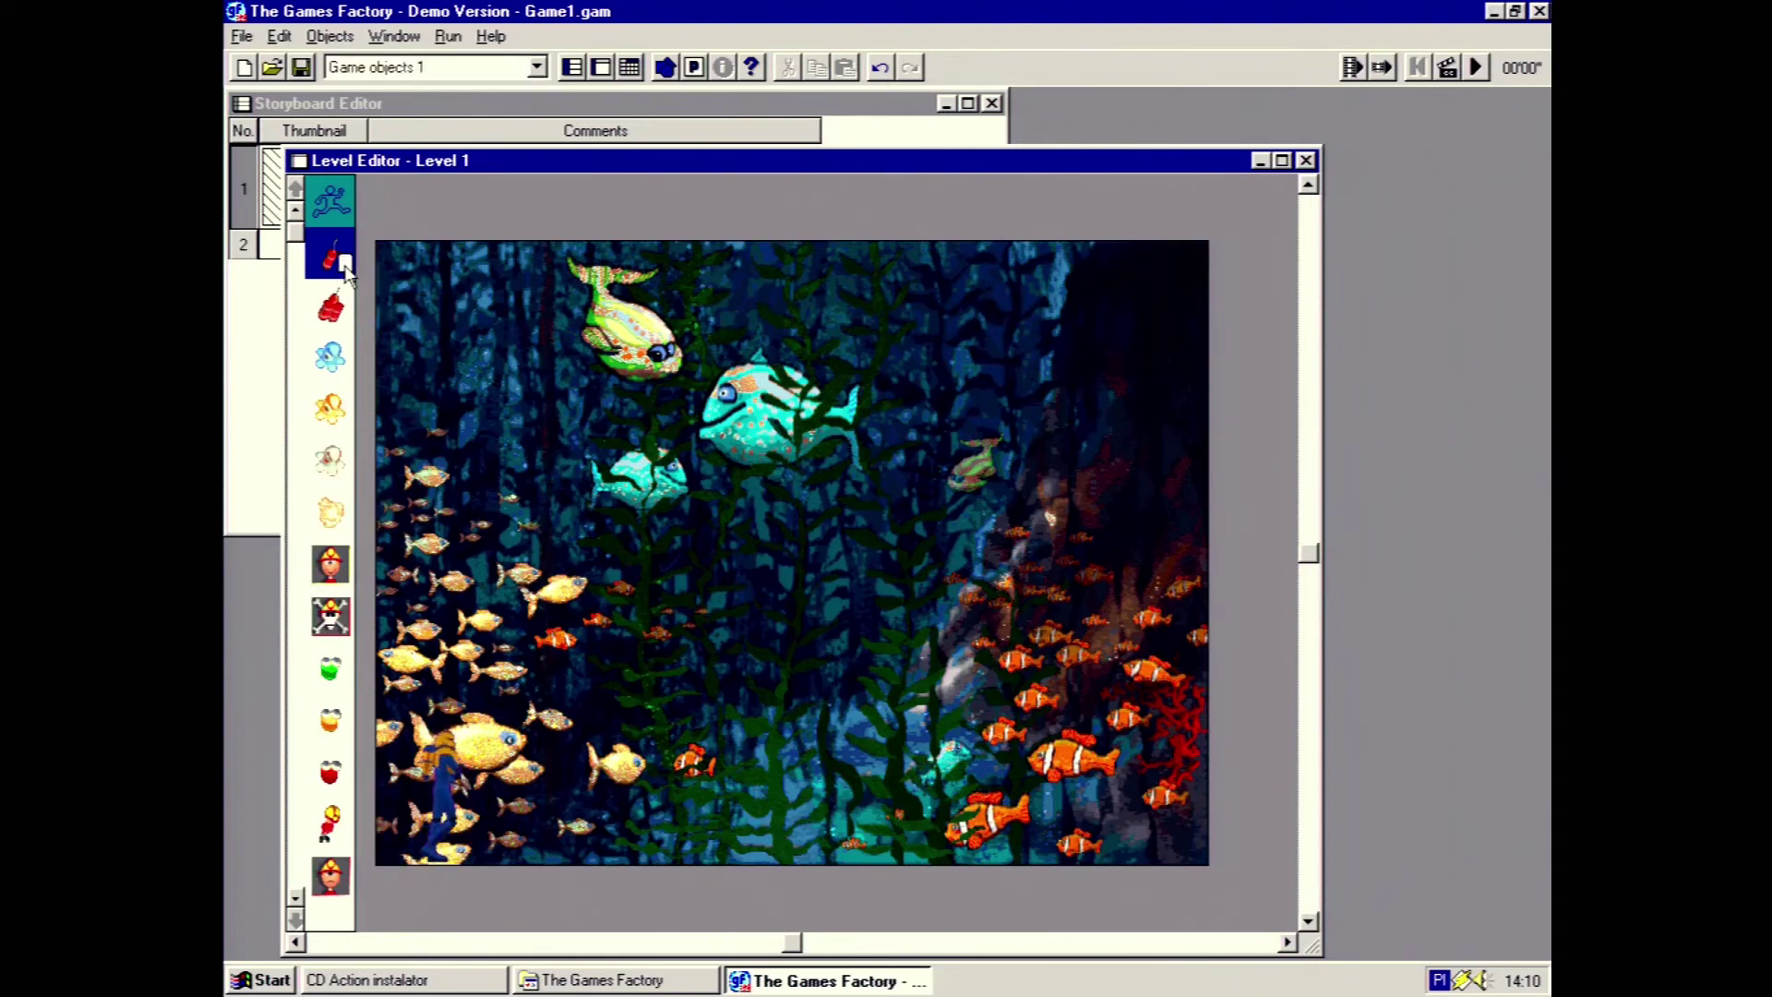
click(592, 637)
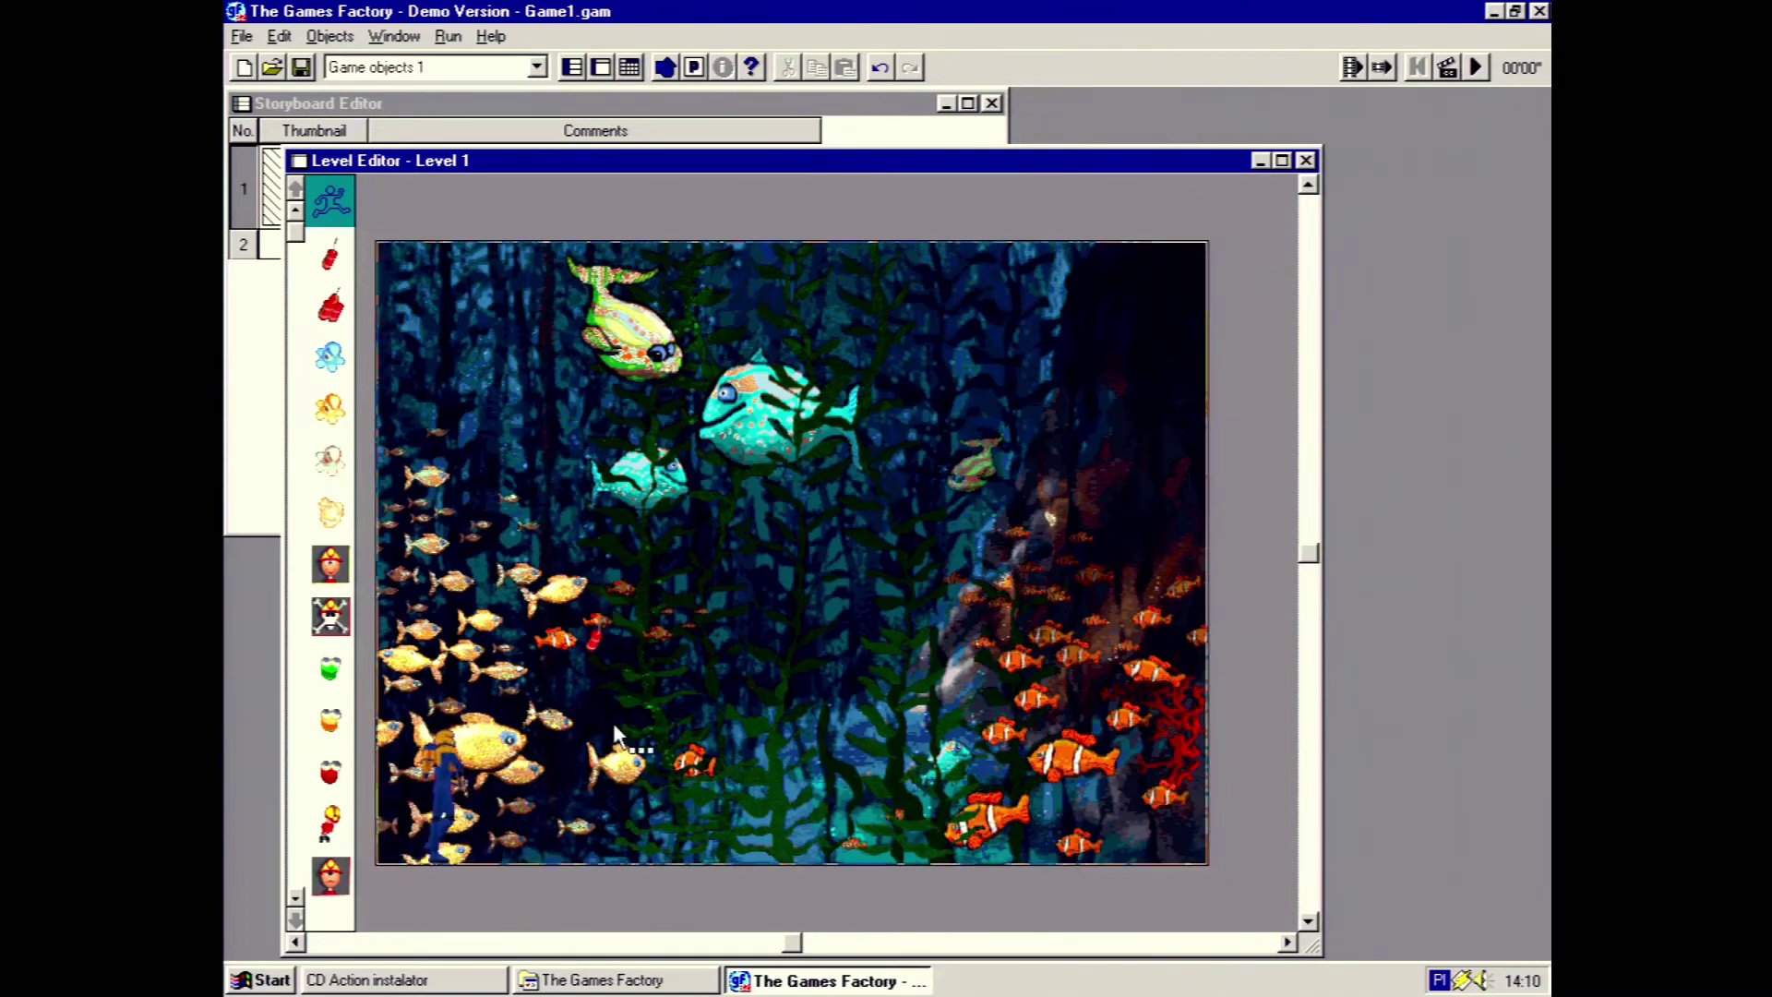
click(591, 637)
drag(590, 801, 591, 800)
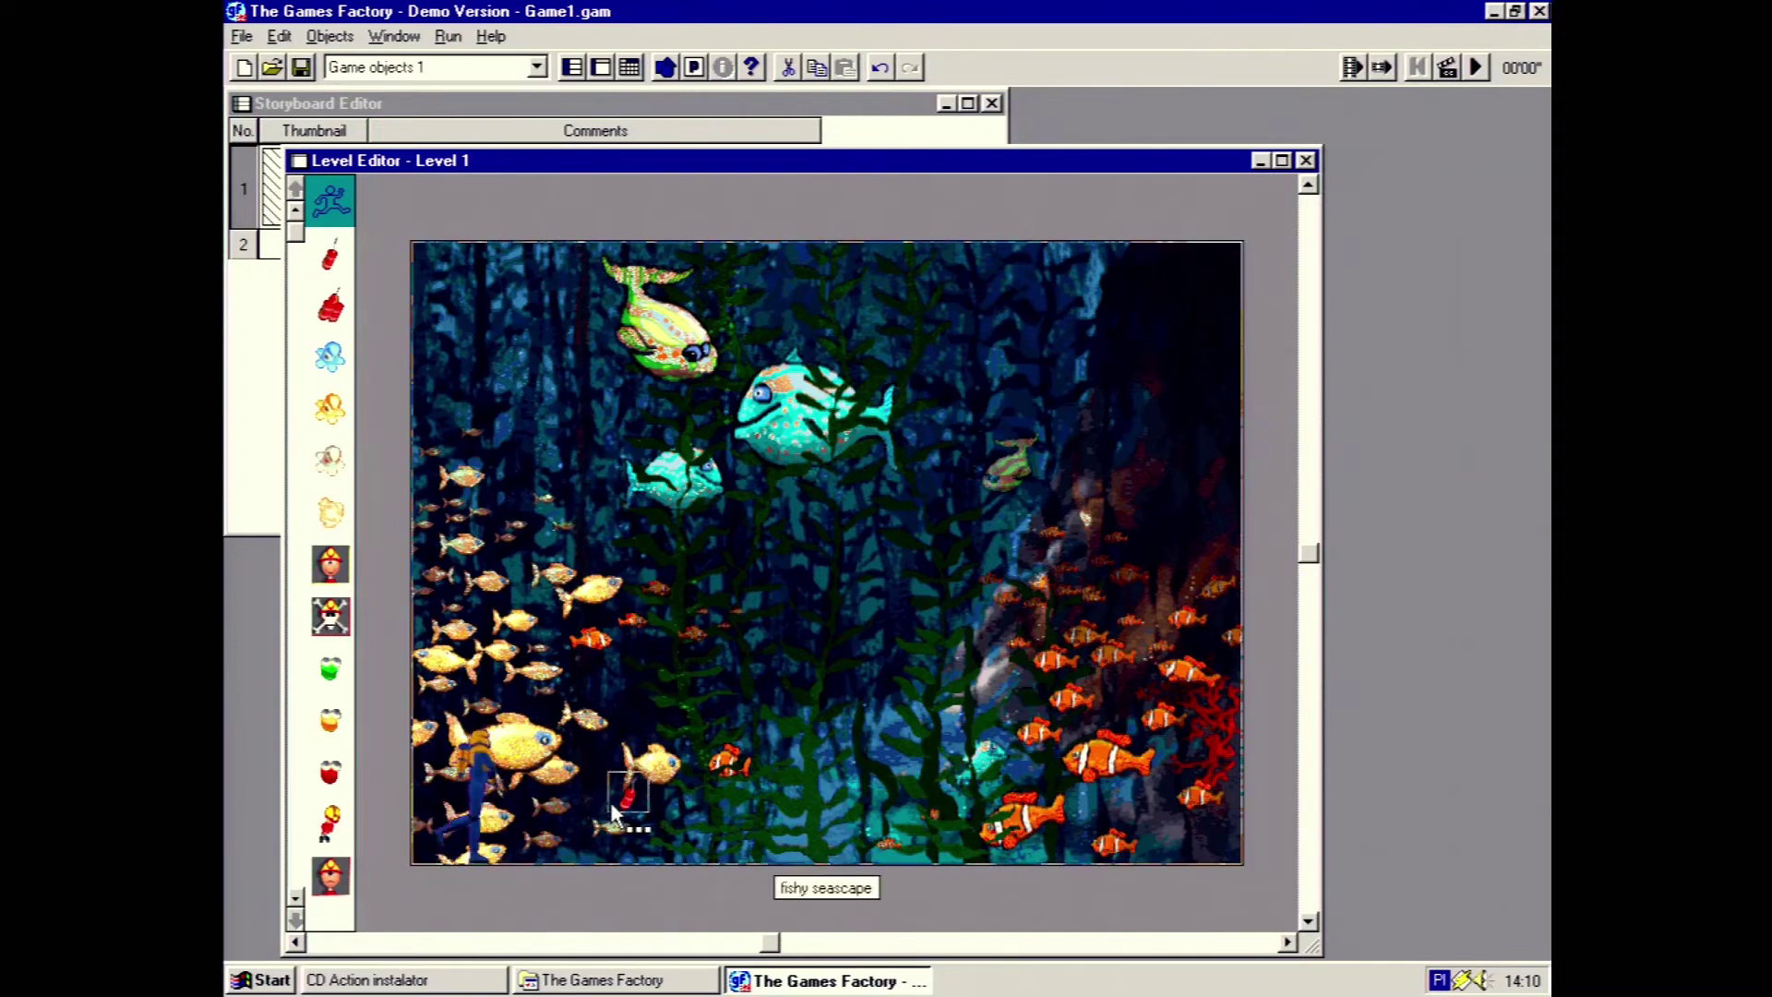
Check the dynamite's object options, then open the space marine's animations for editing
right_click(628, 799)
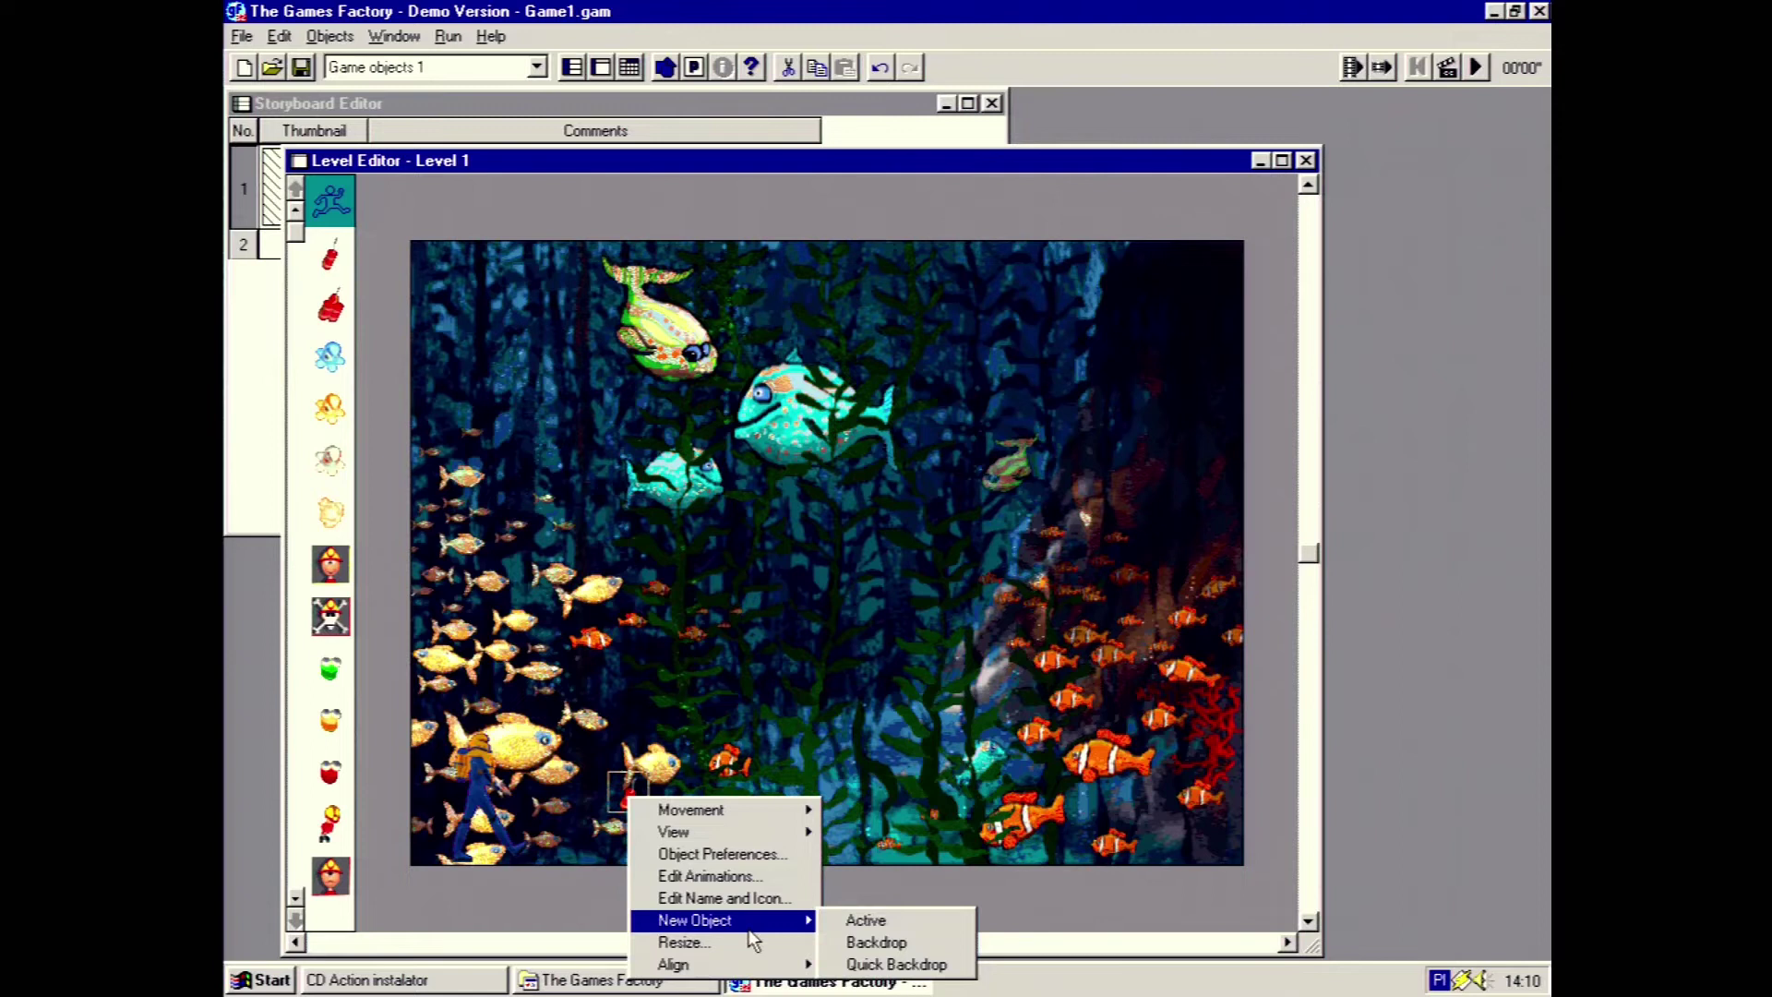
mouse_move(751, 836)
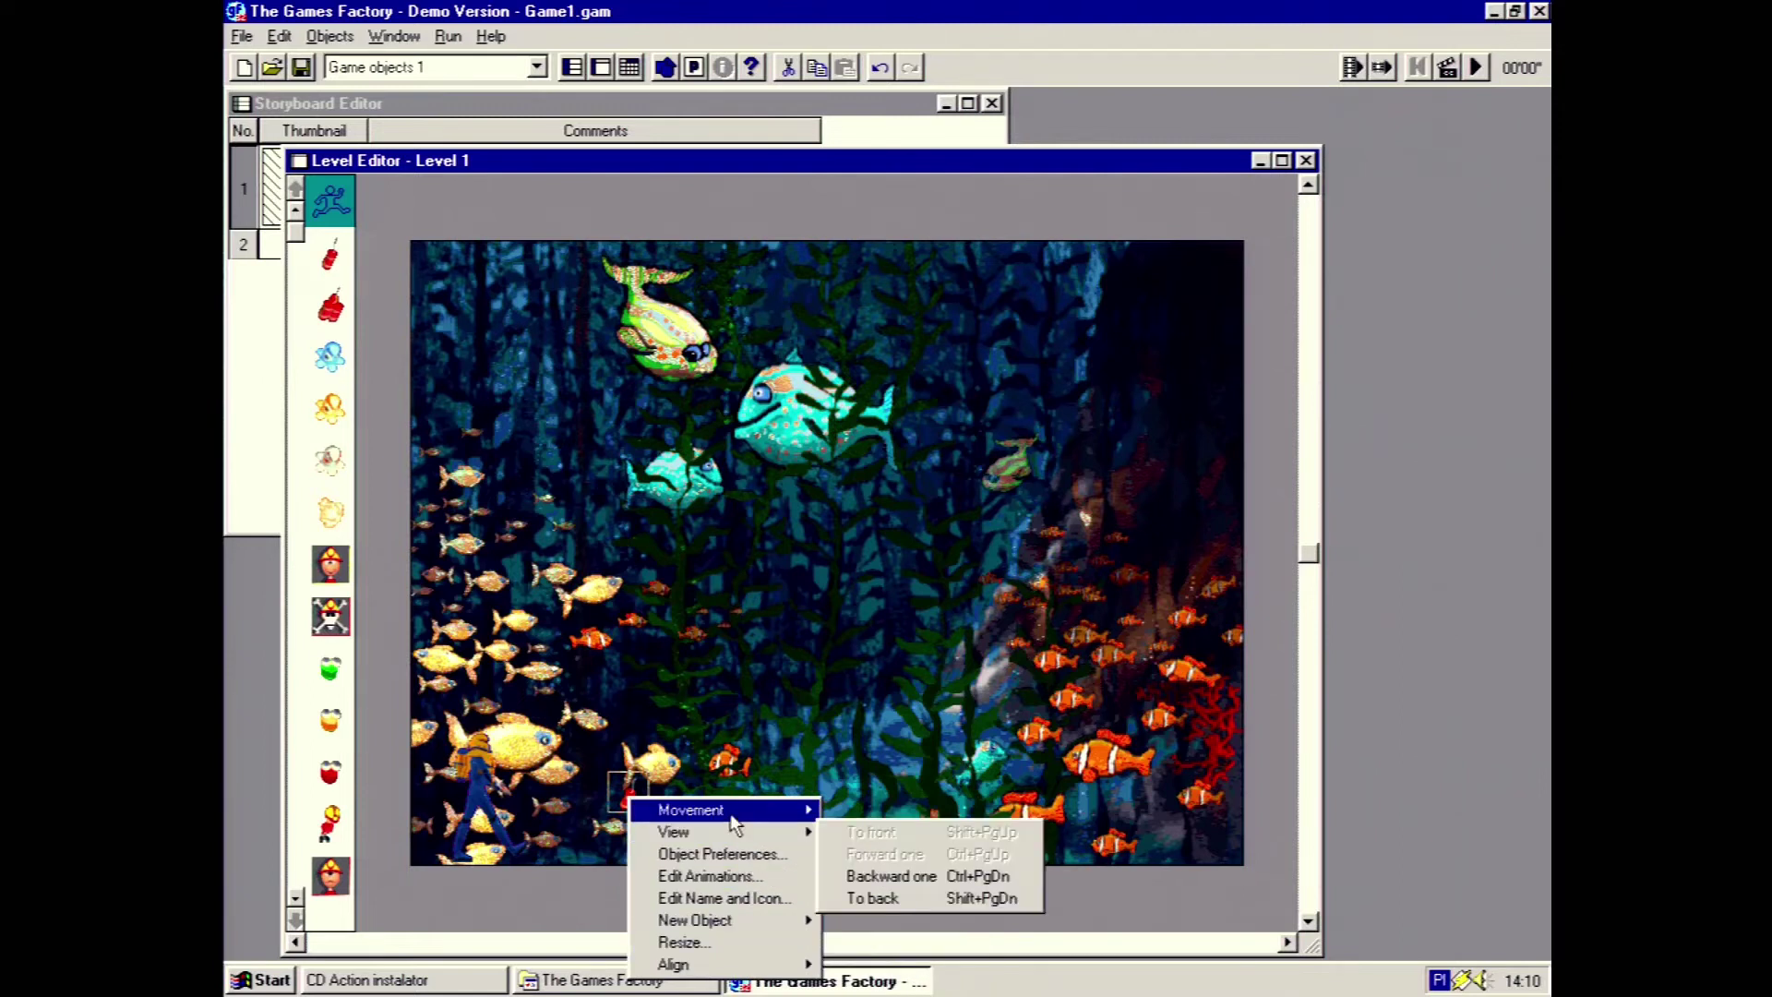
right_click(487, 805)
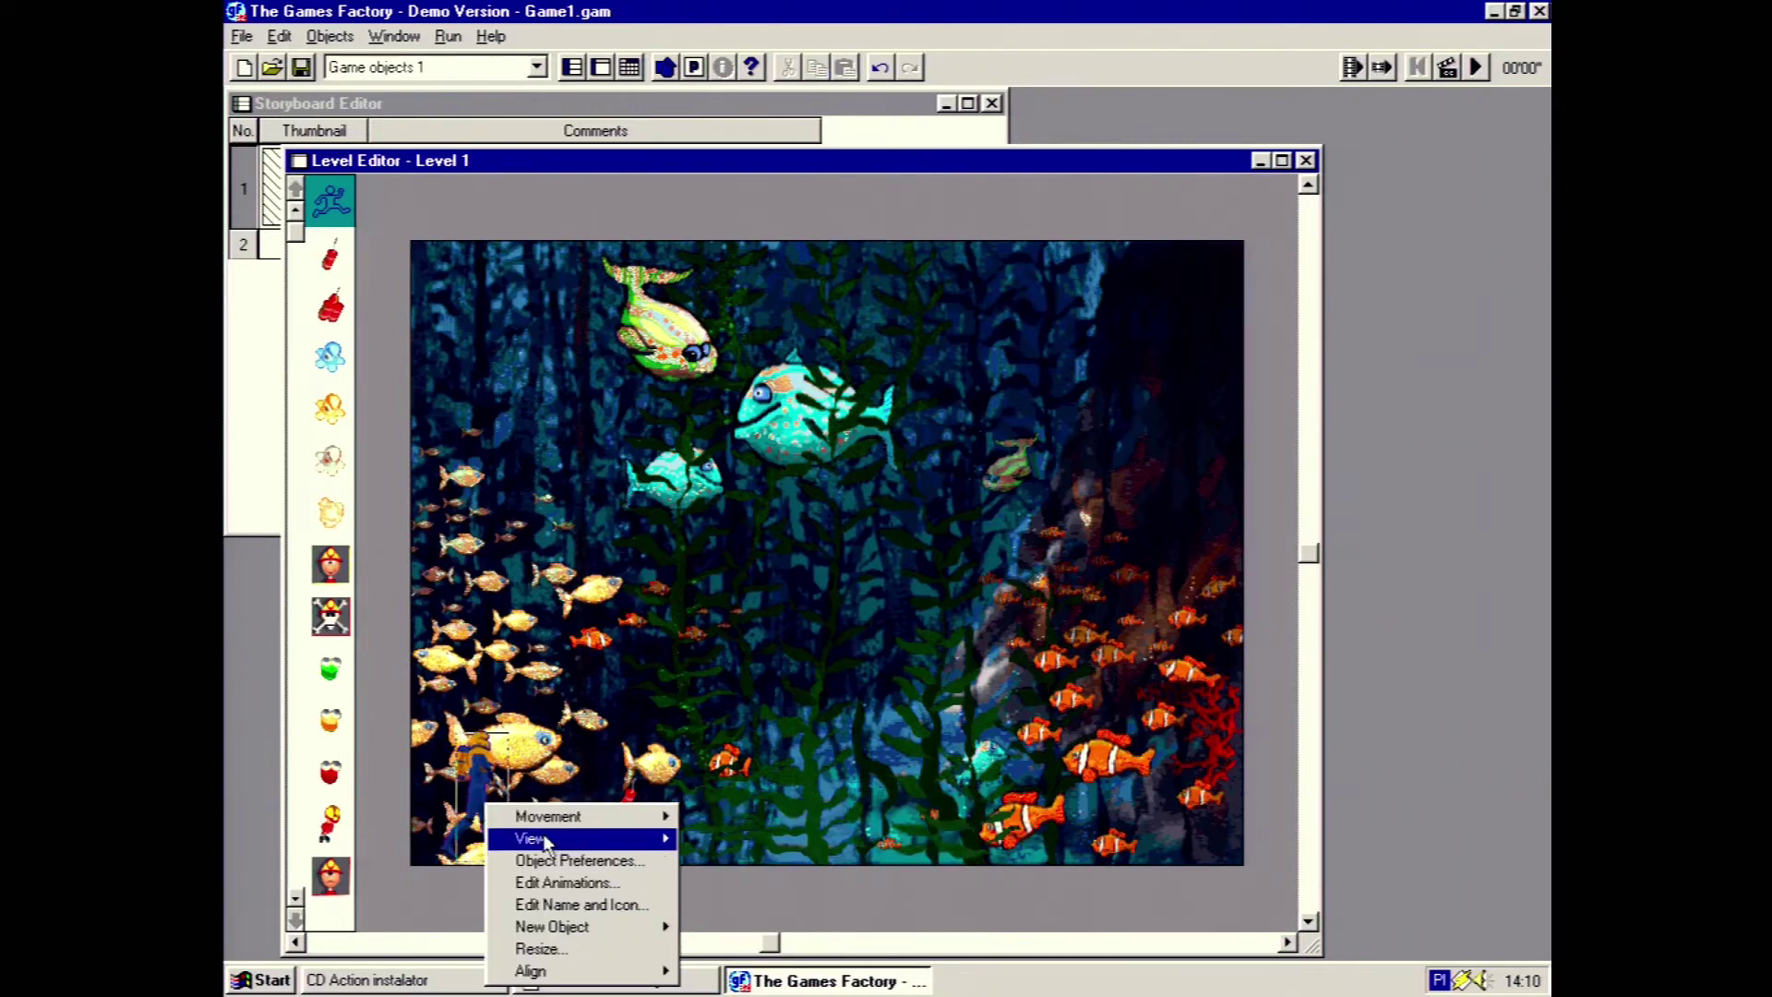
click(567, 883)
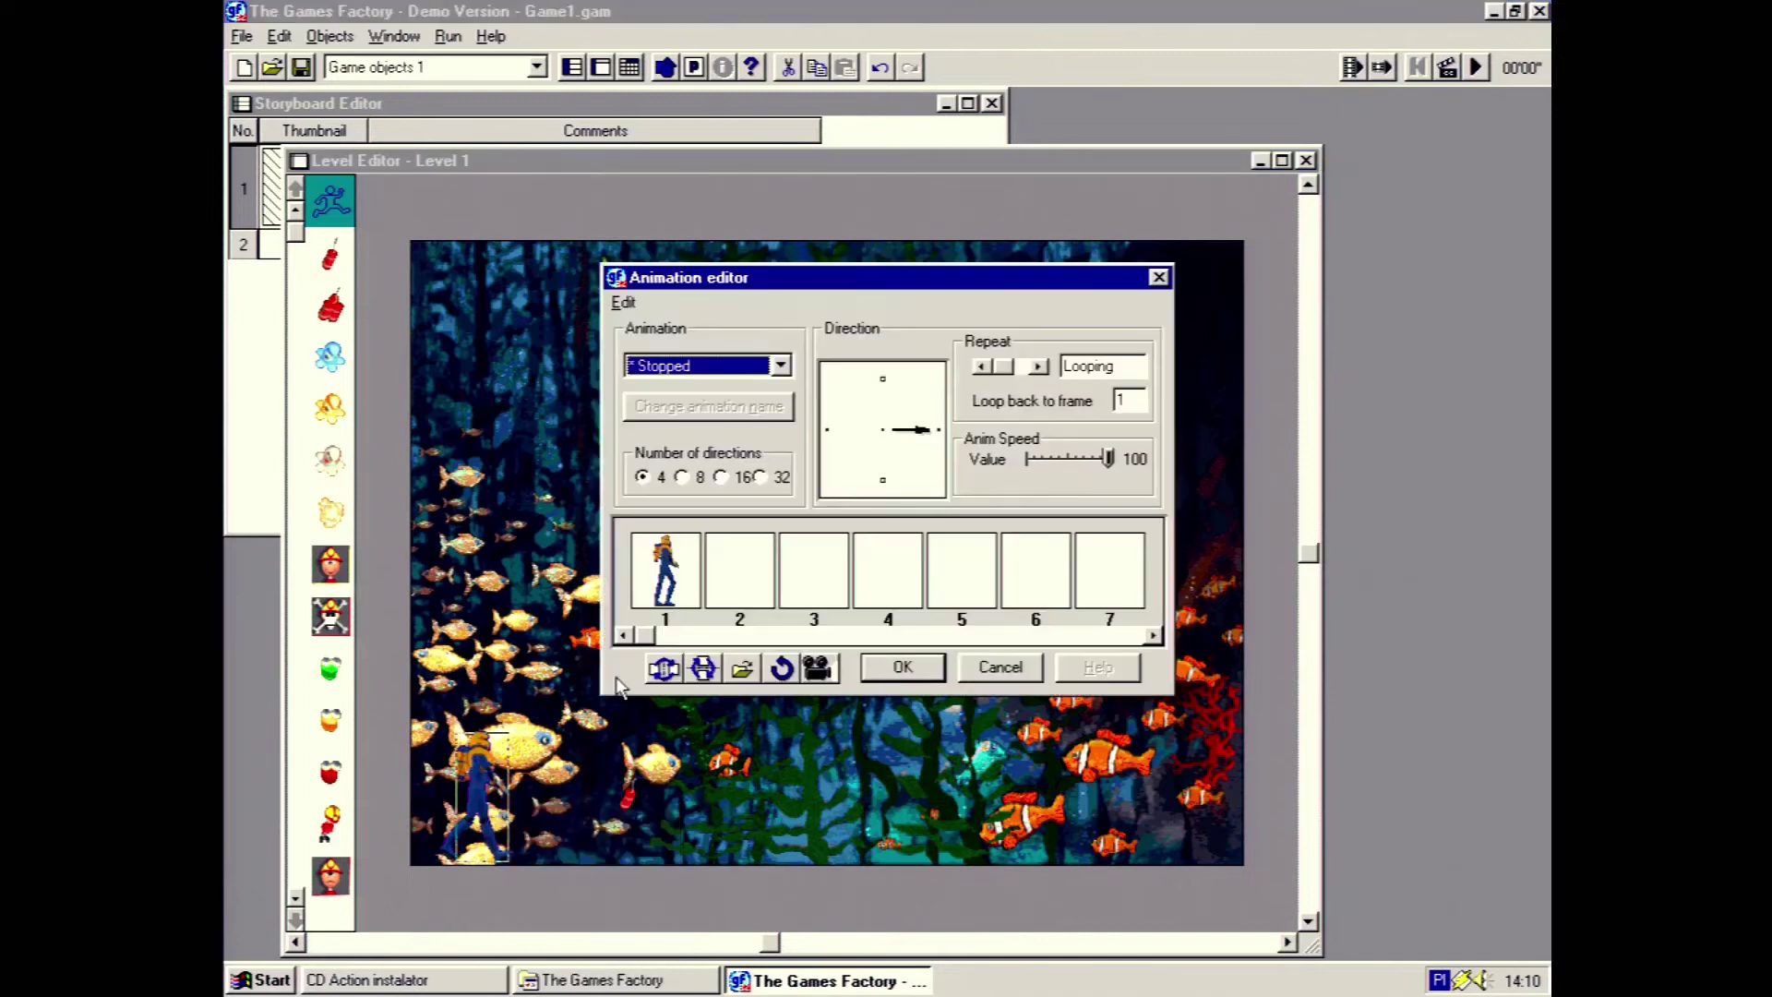
Cancel the animation editing, then look through the space marine's object options and the available object libraries
click(1010, 668)
right_click(487, 806)
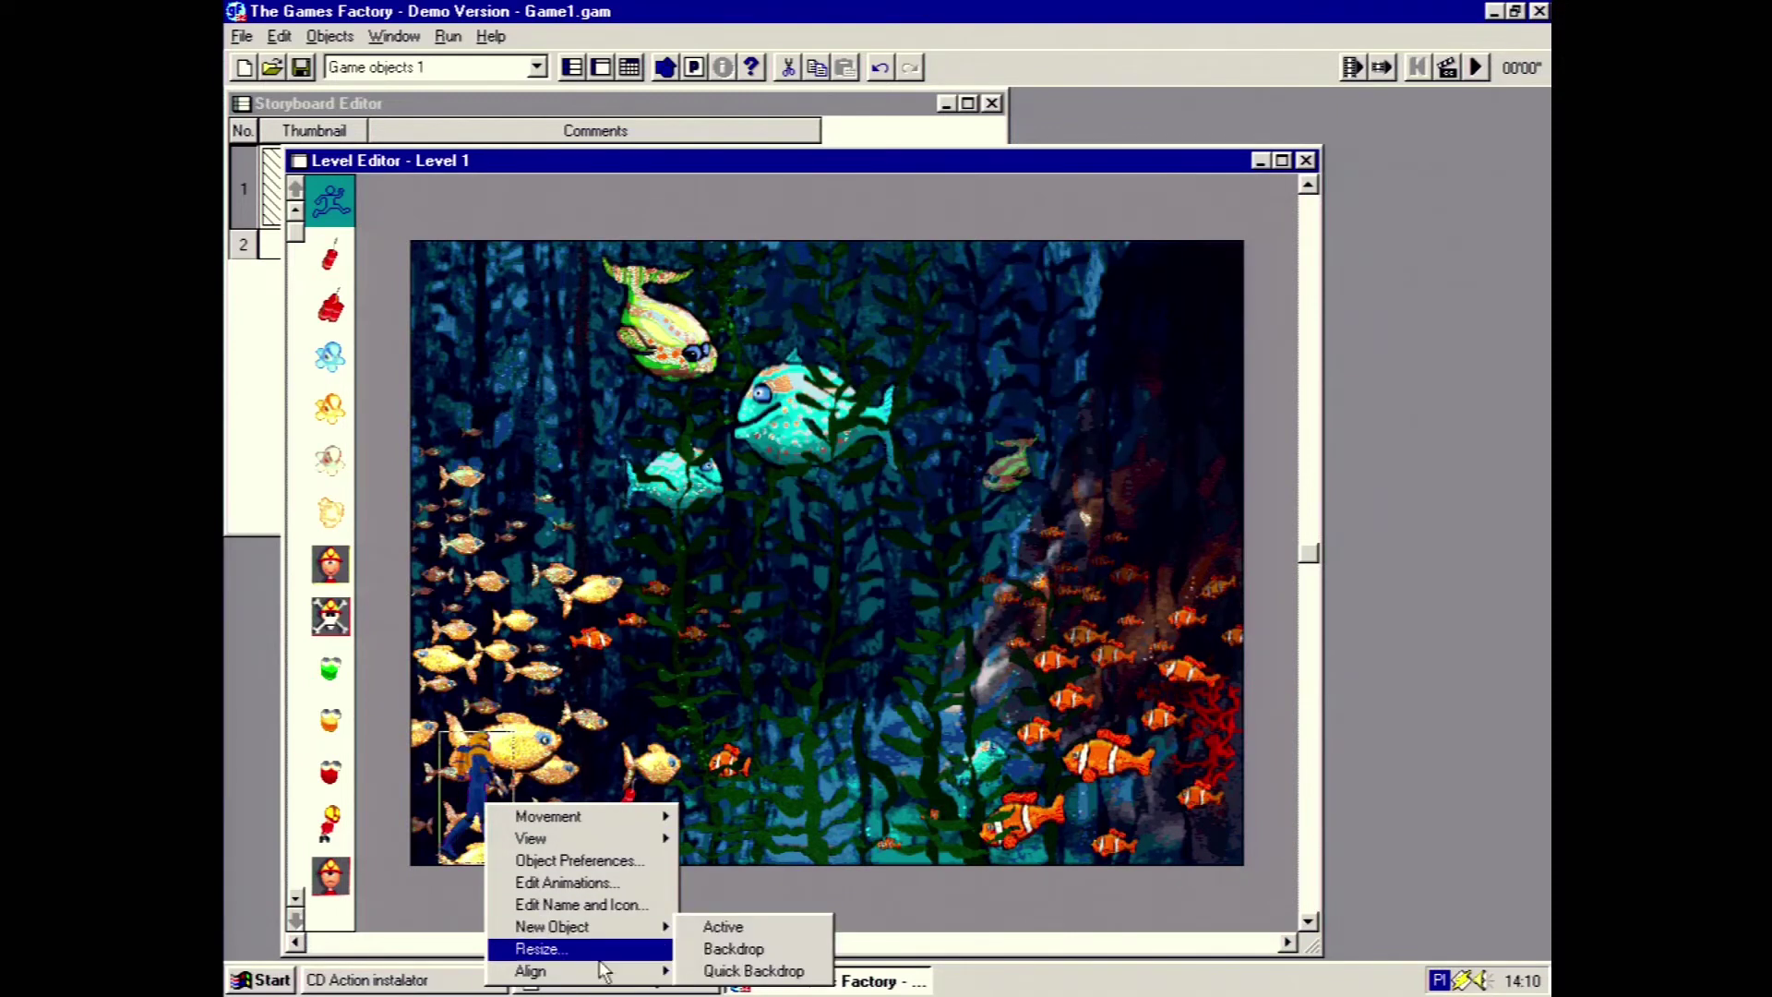
mouse_move(600, 976)
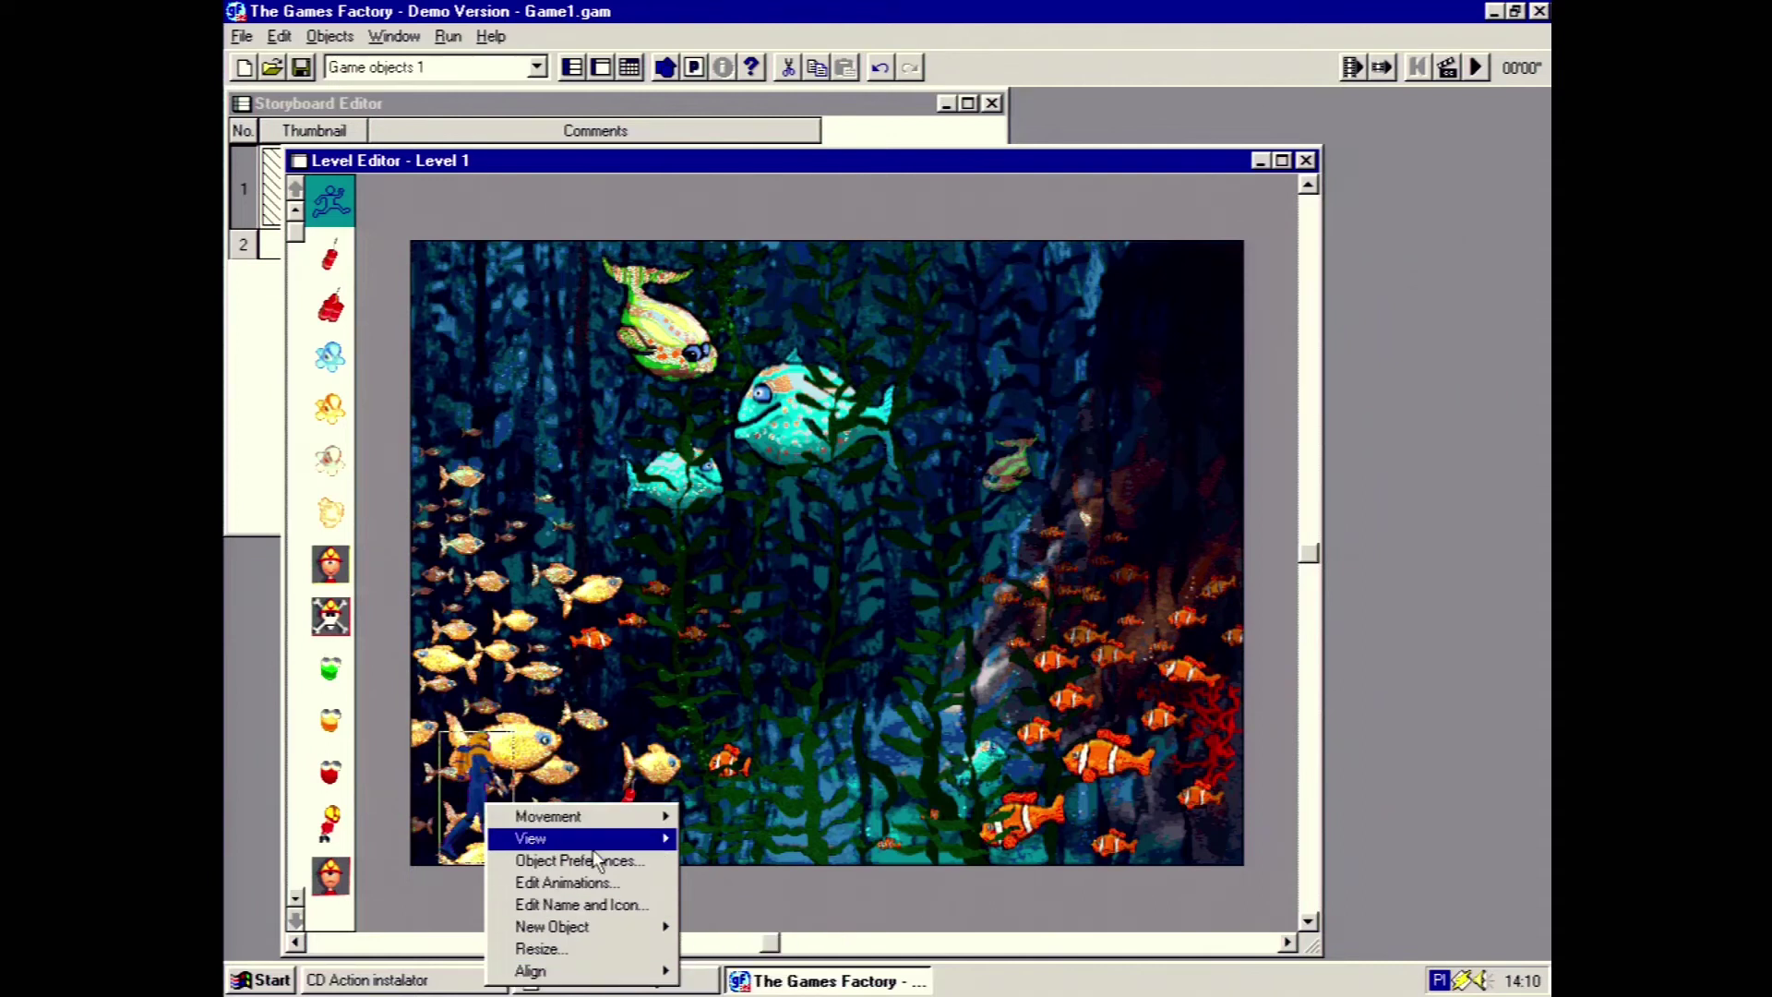
mouse_move(608, 821)
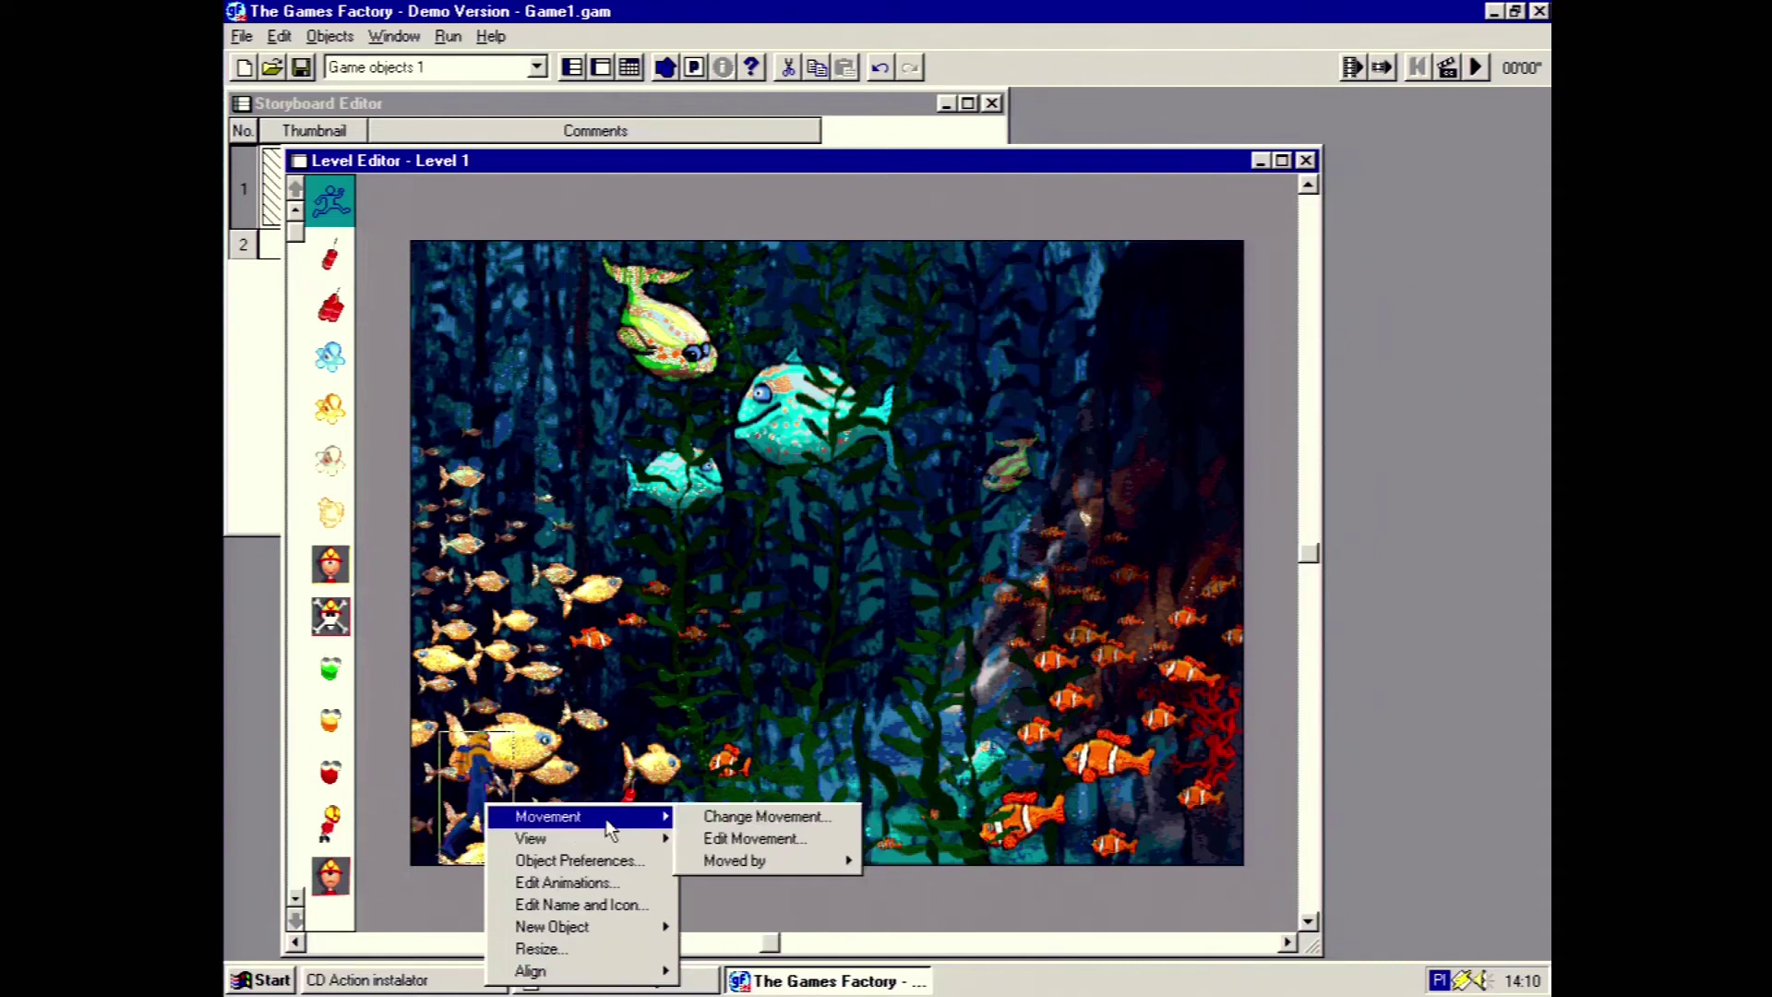
click(571, 258)
click(461, 69)
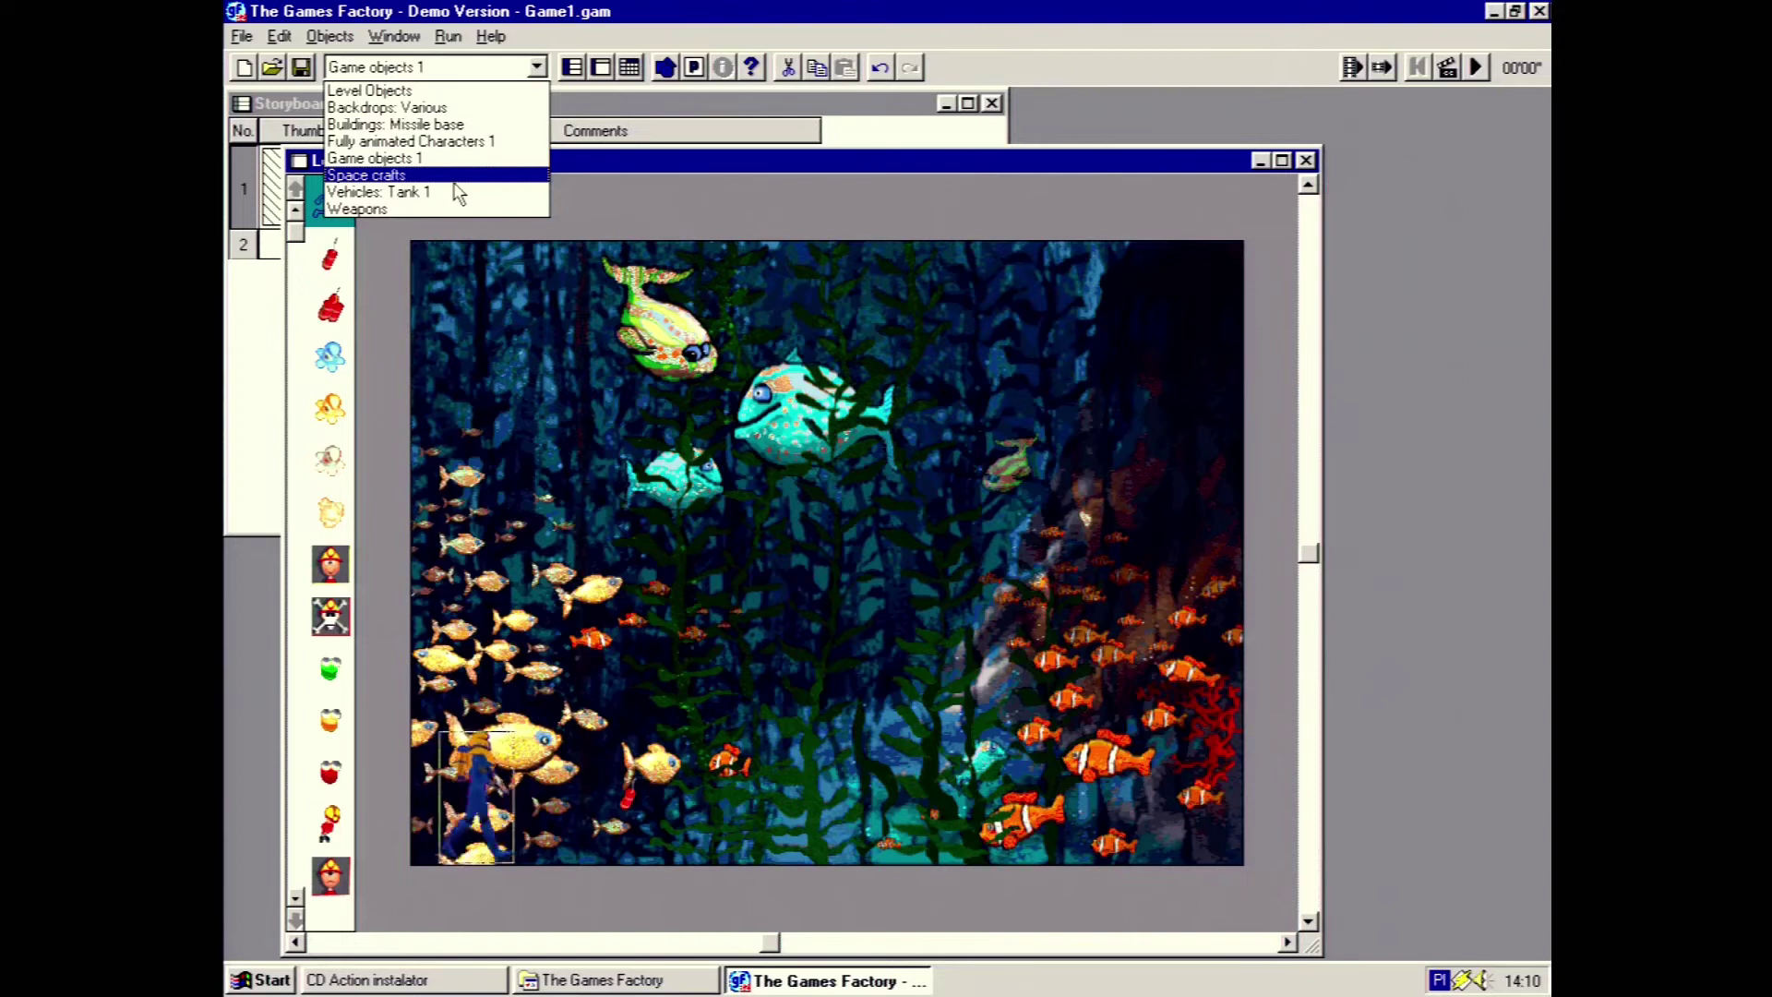
click(664, 360)
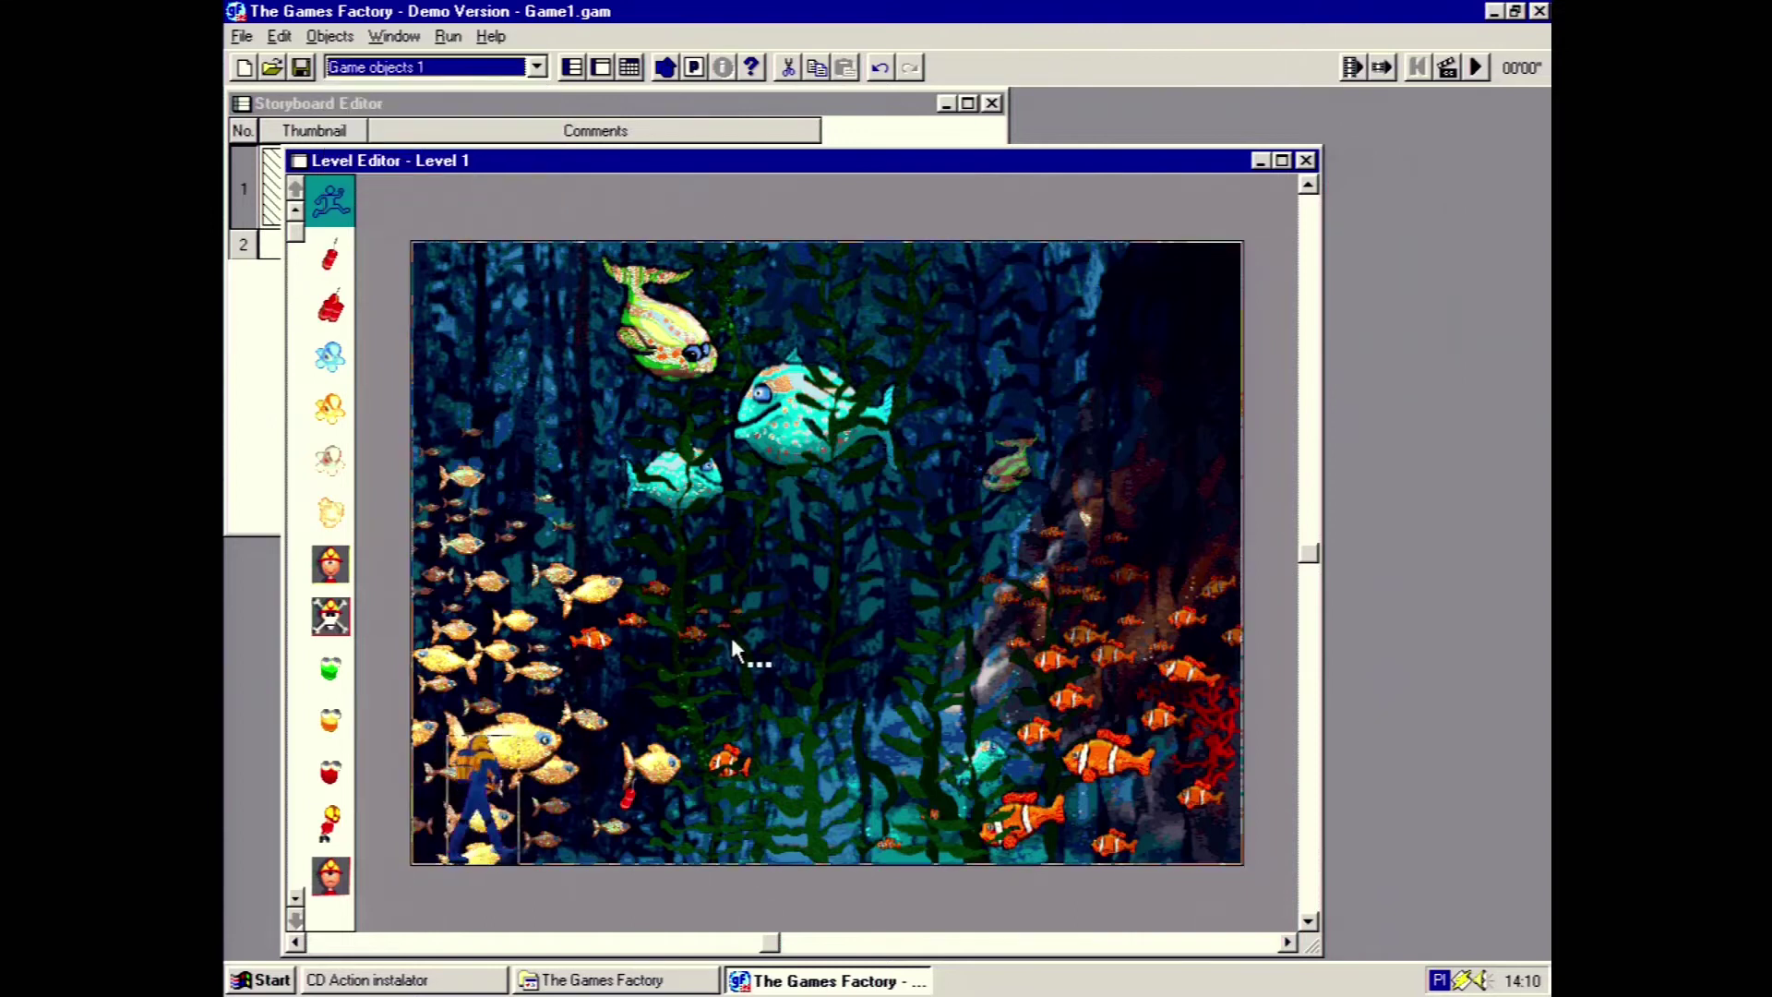
Run the game to see how the space marine and the dynamite behave together, then close the game window
click(448, 36)
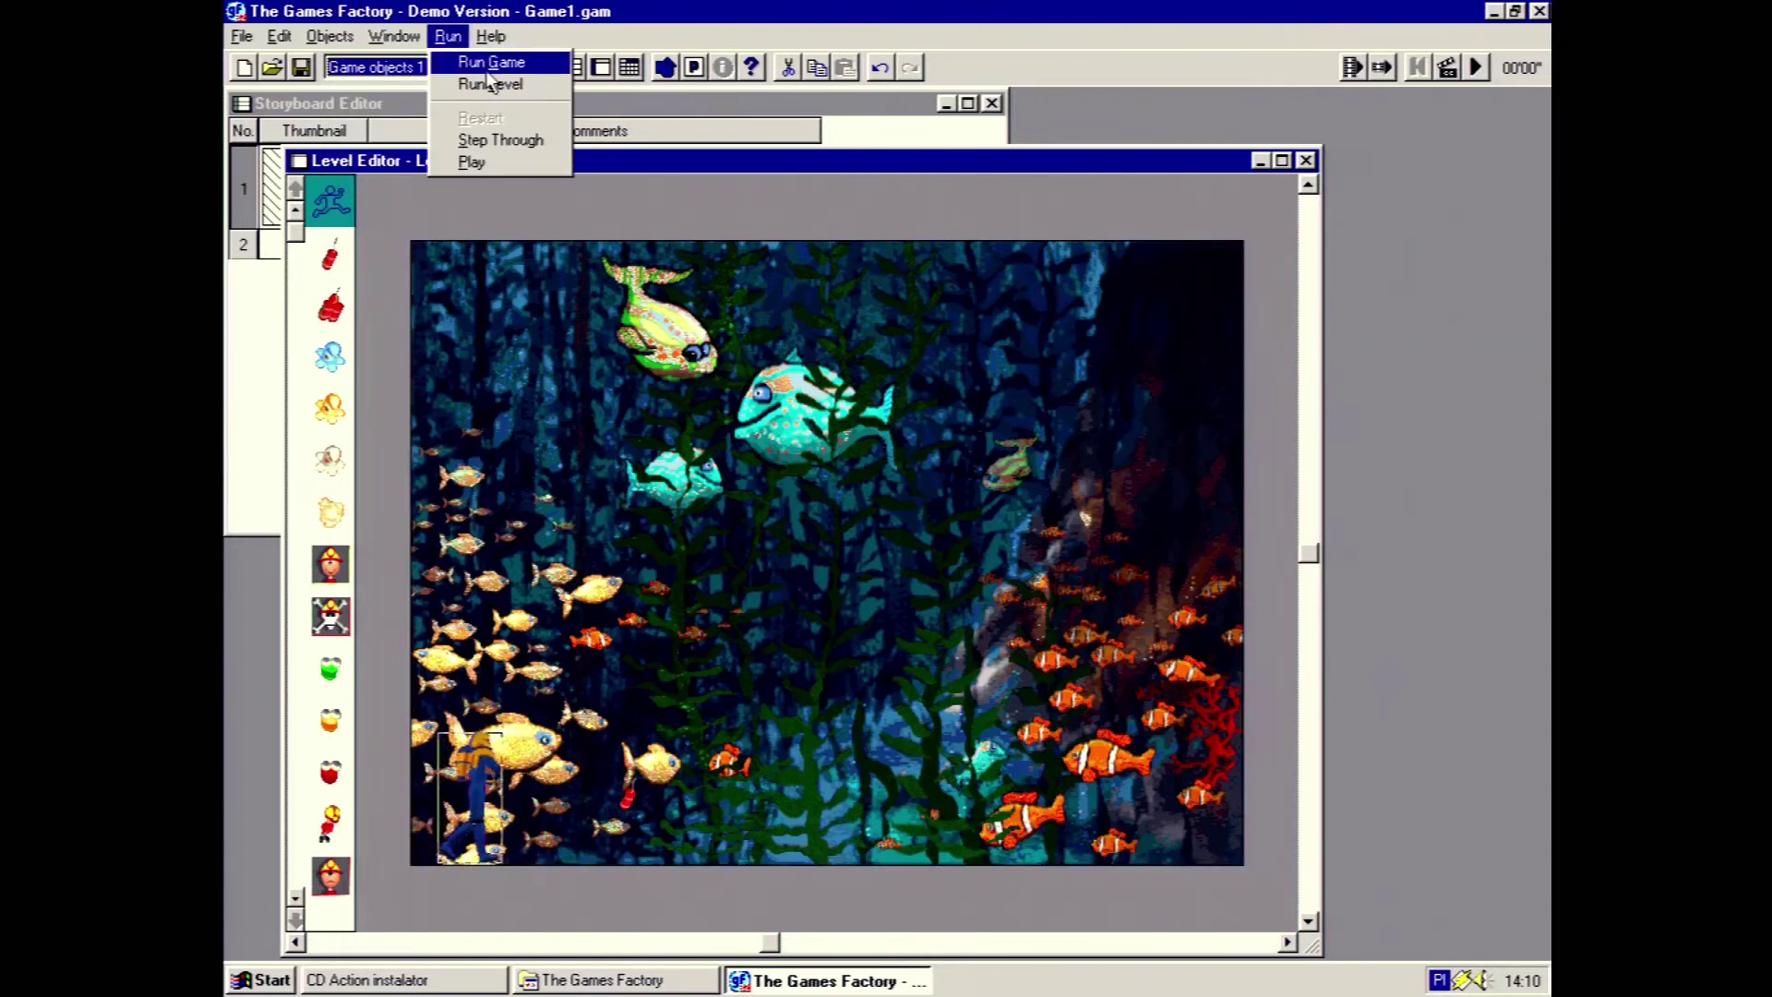
click(490, 56)
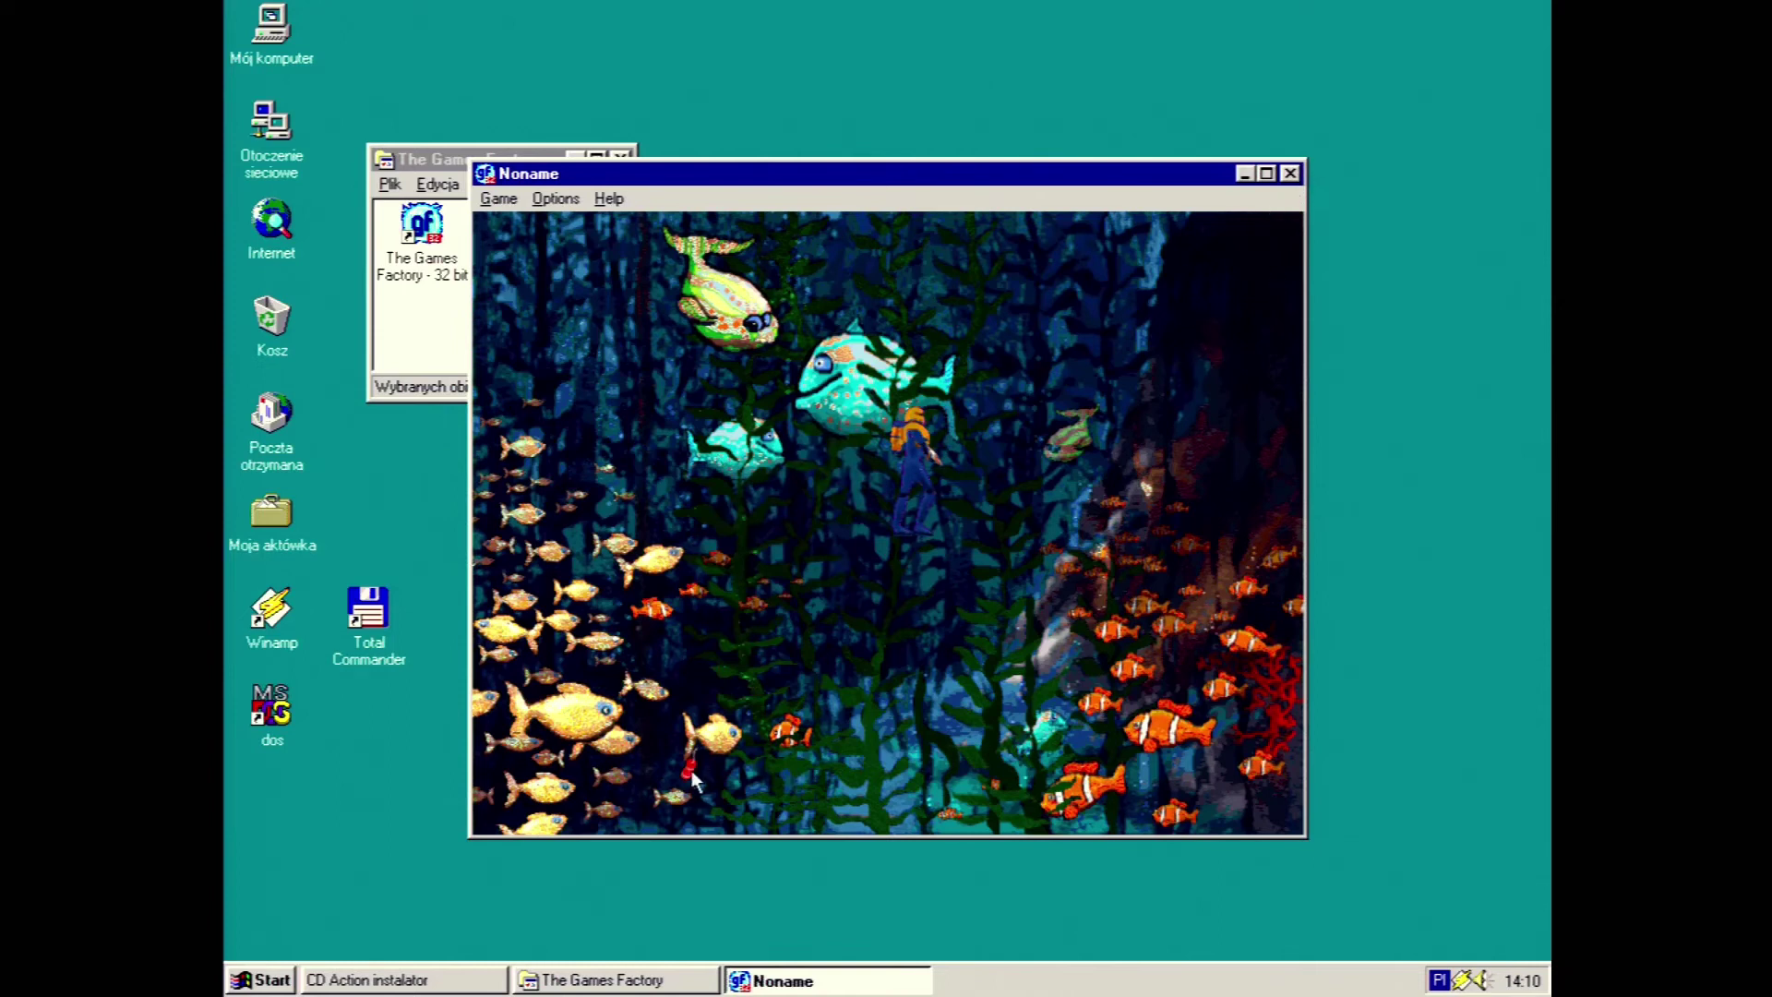
click(1290, 173)
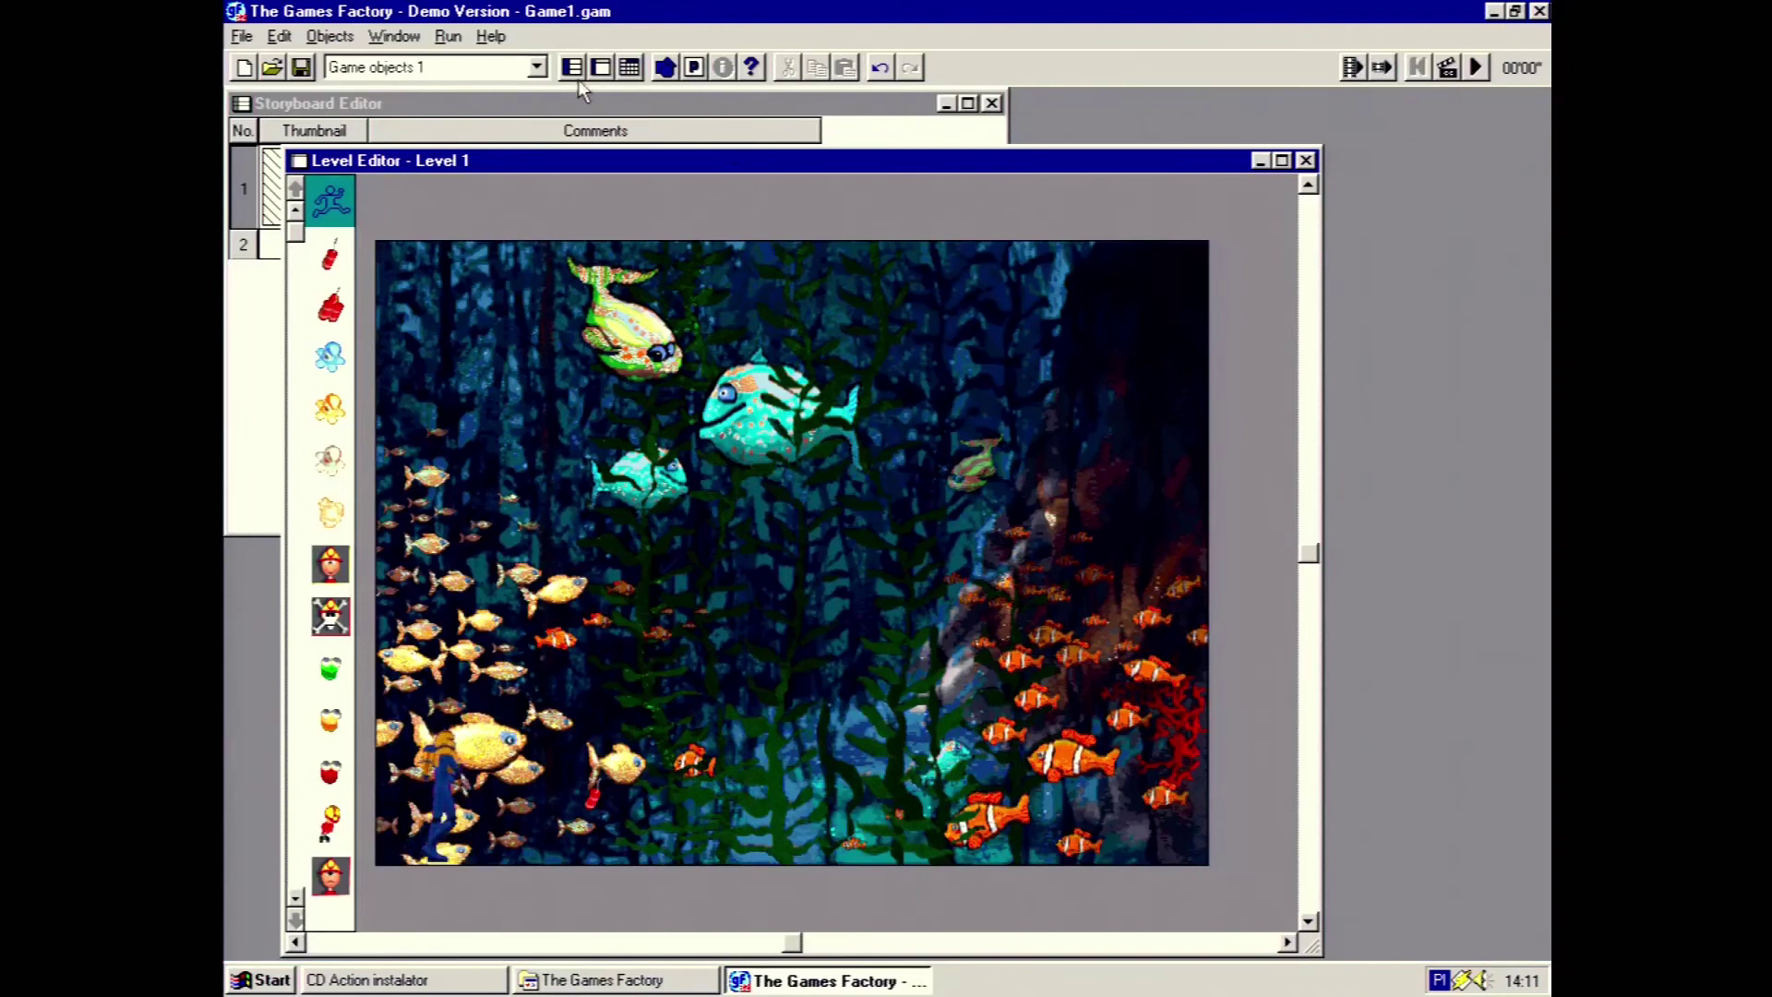
Open the Event Editor for Level 1 and limit the event list to those related to the space marine
click(631, 98)
click(630, 68)
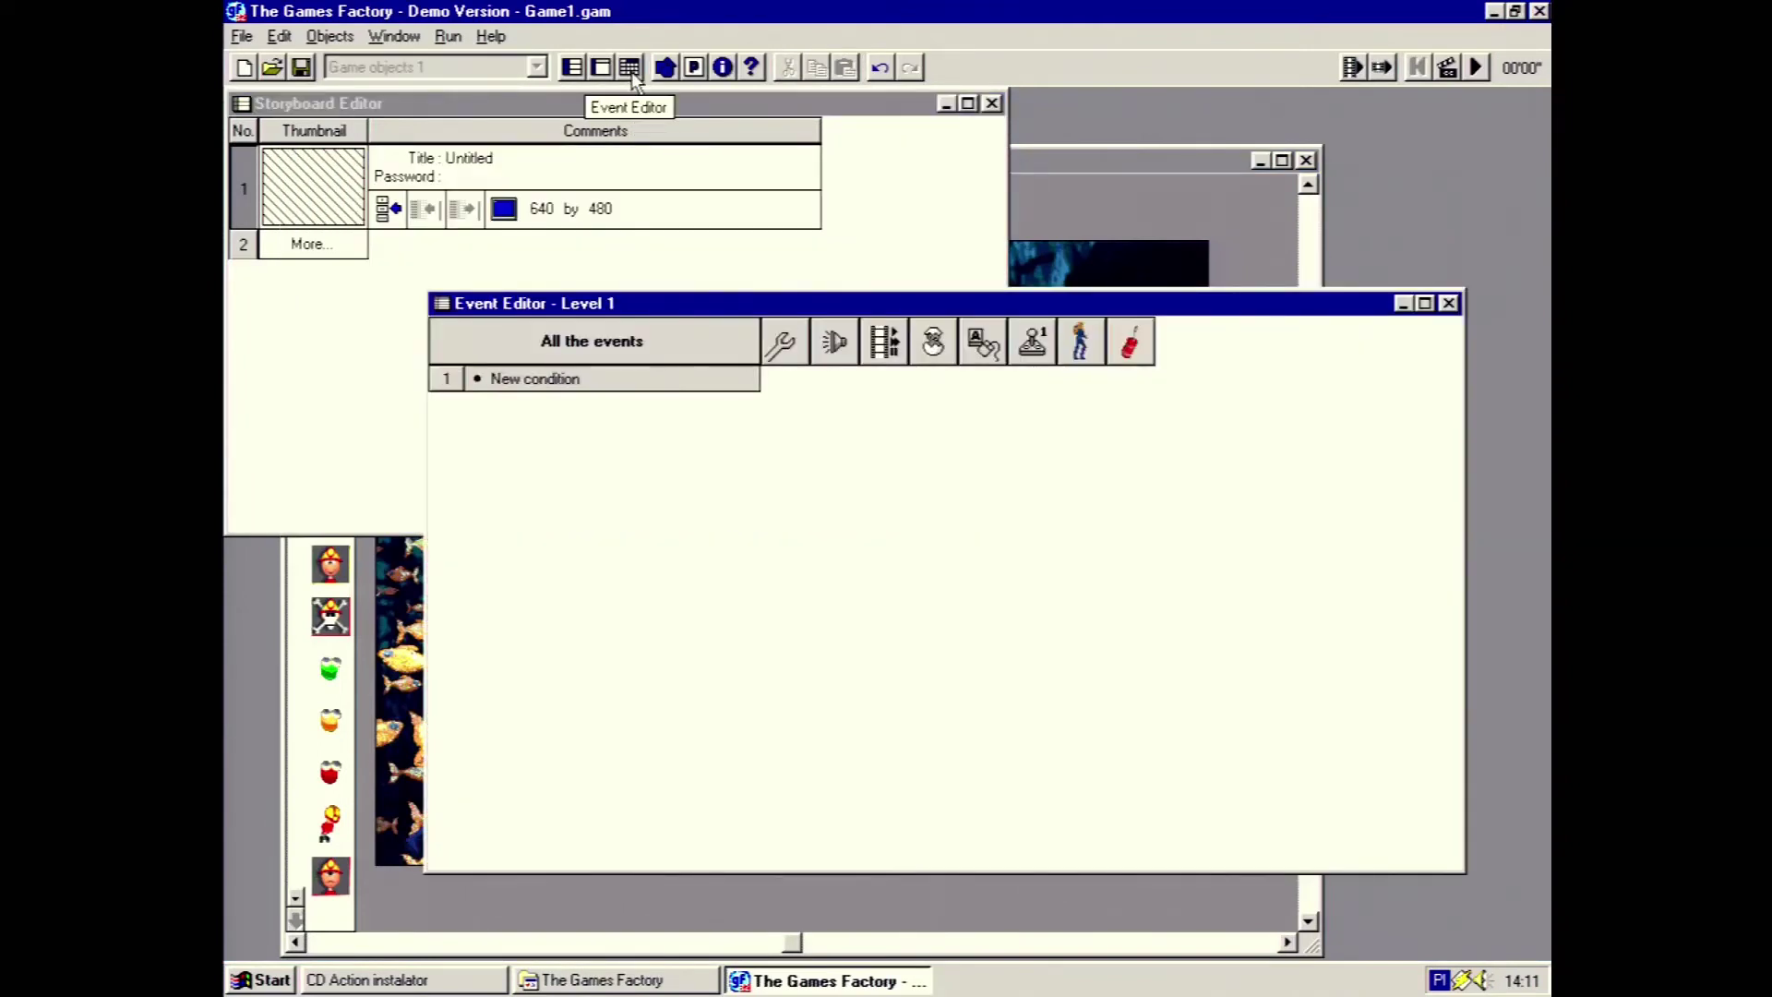
click(1078, 343)
click(1129, 344)
click(1077, 349)
Add a keyboard condition of the type Upon pressing a key, using Enter as the key
double_click(556, 386)
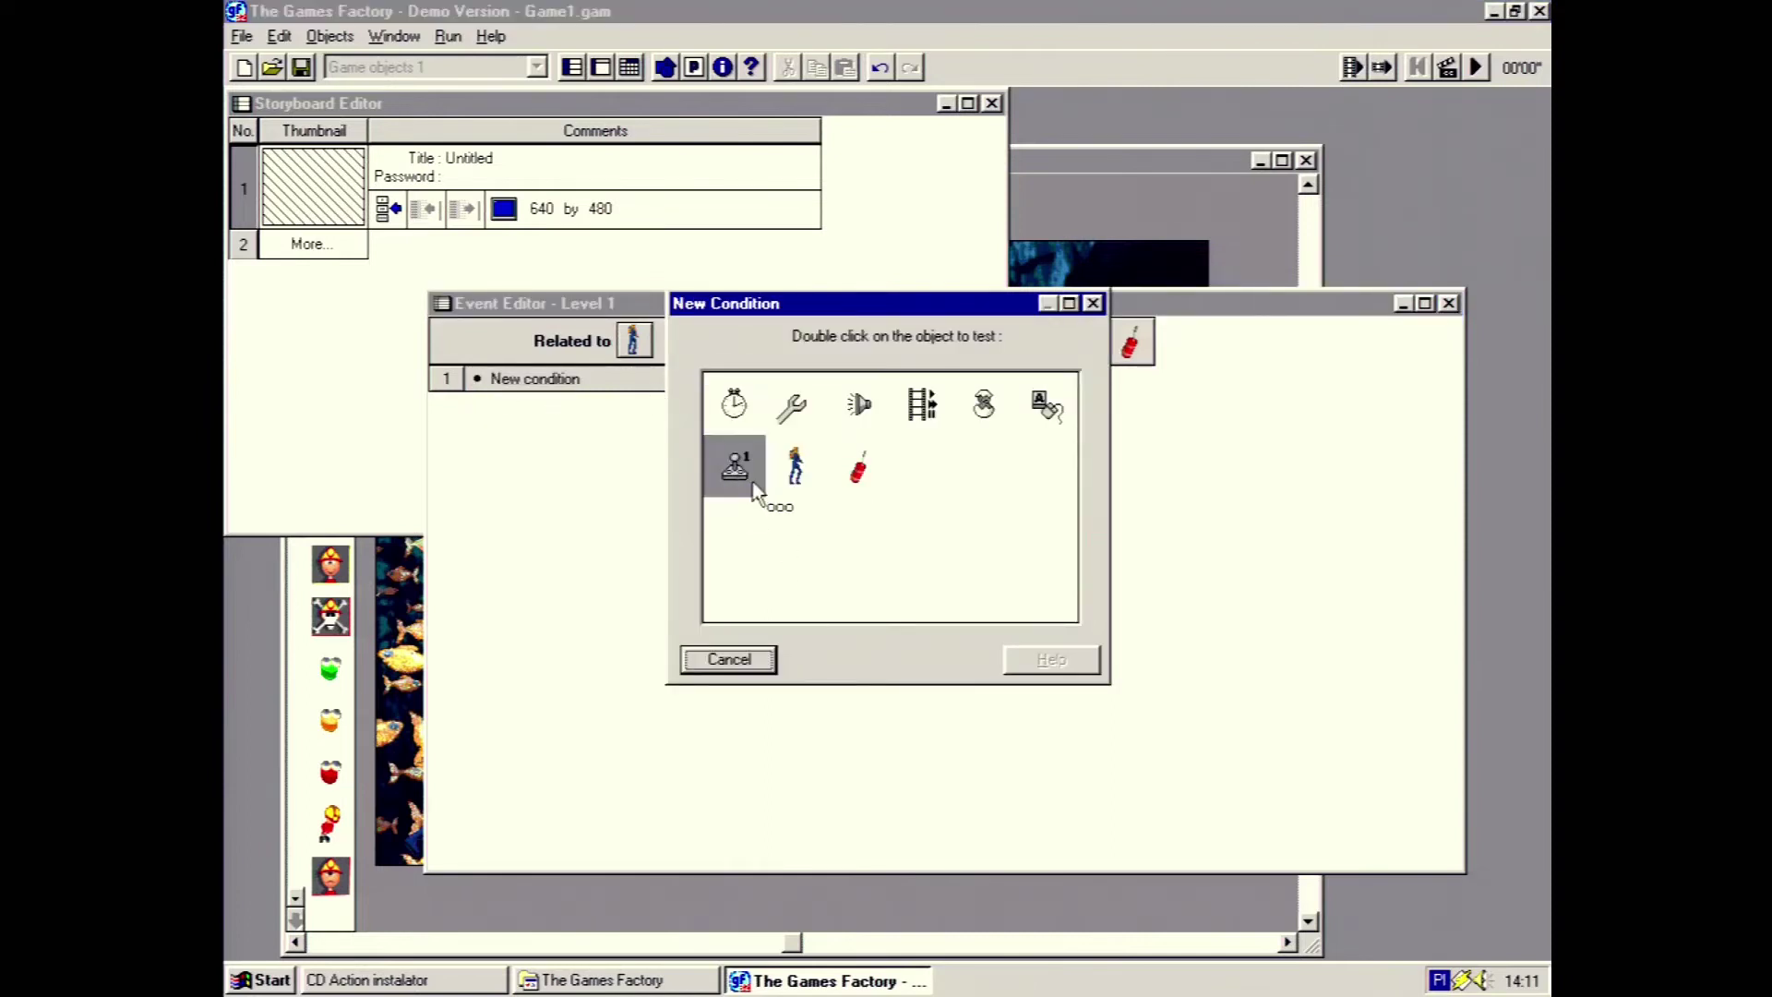
double_click(1047, 411)
mouse_move(1099, 423)
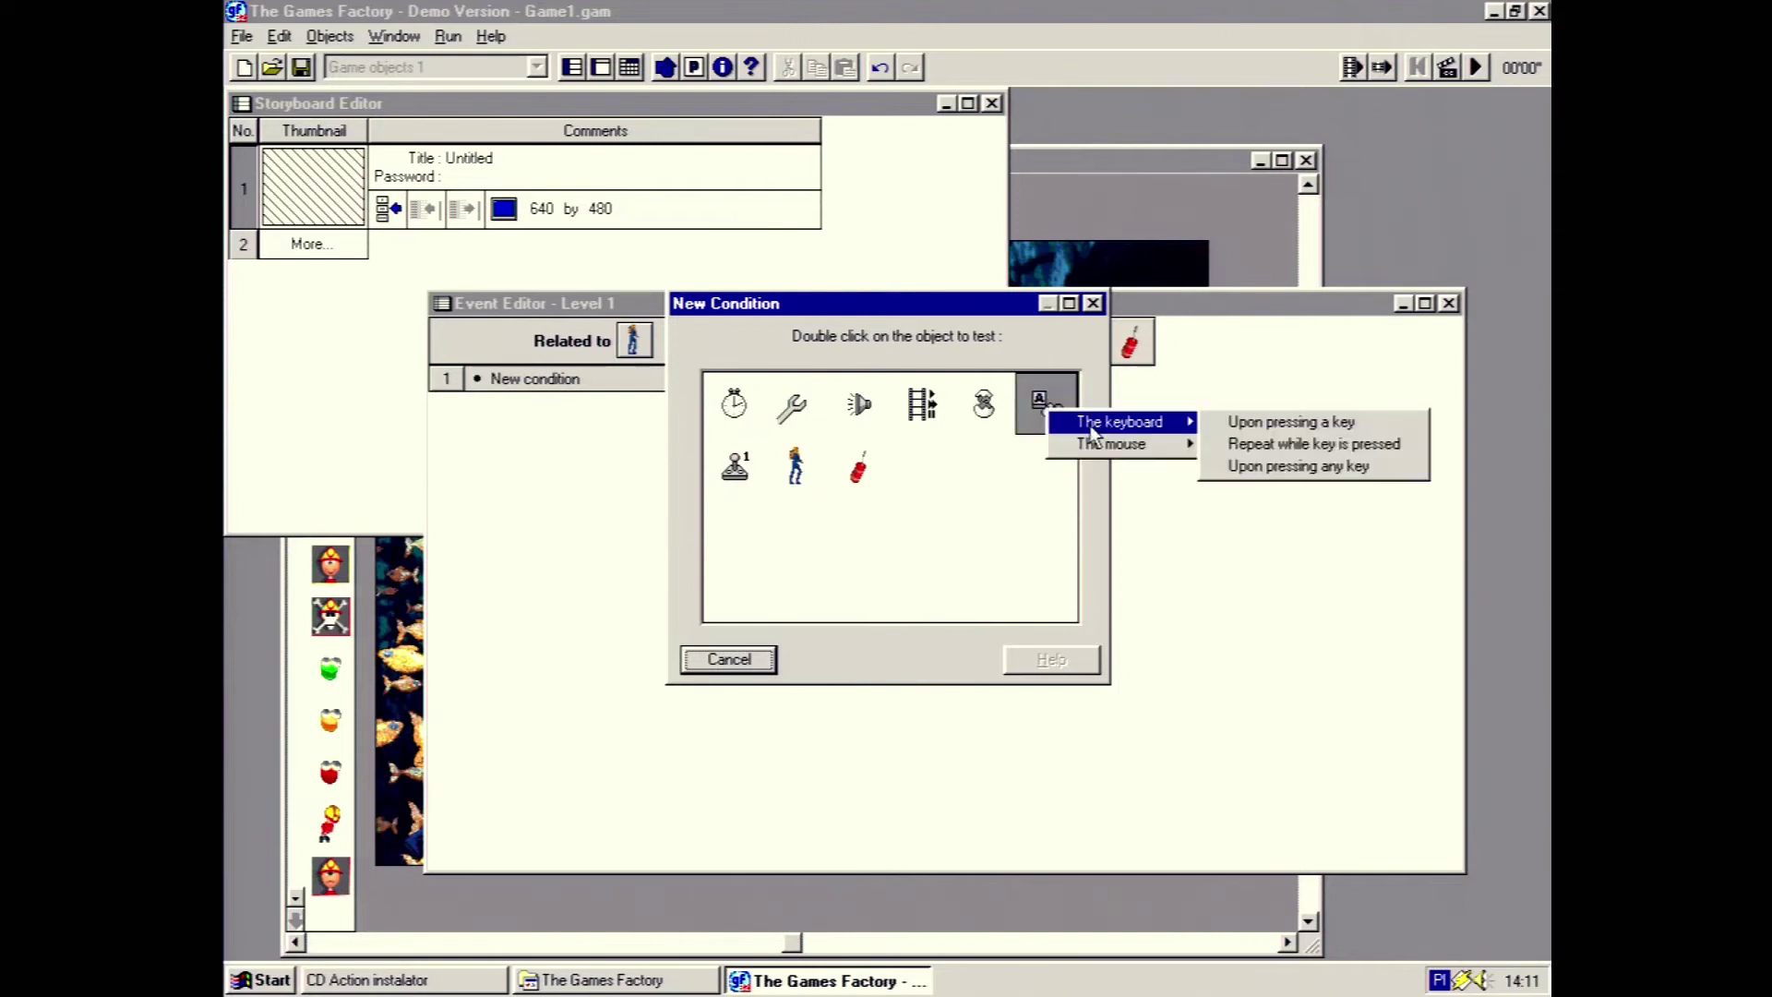
click(1249, 423)
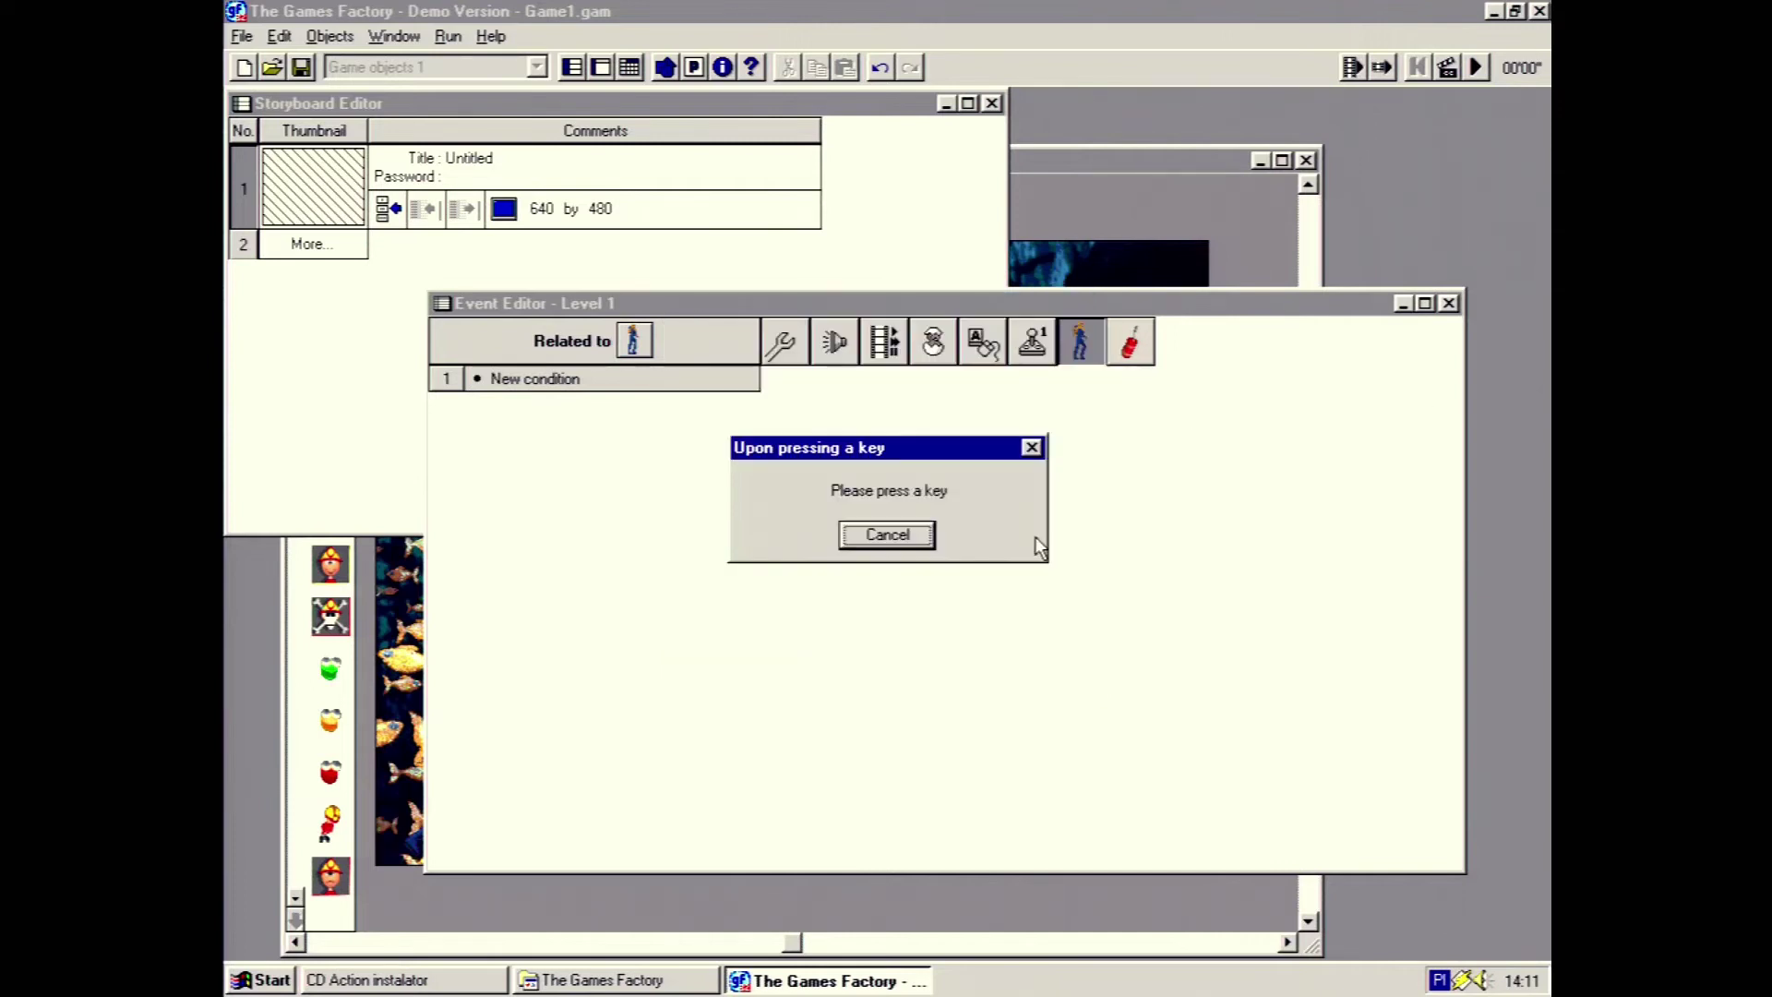
key(Return)
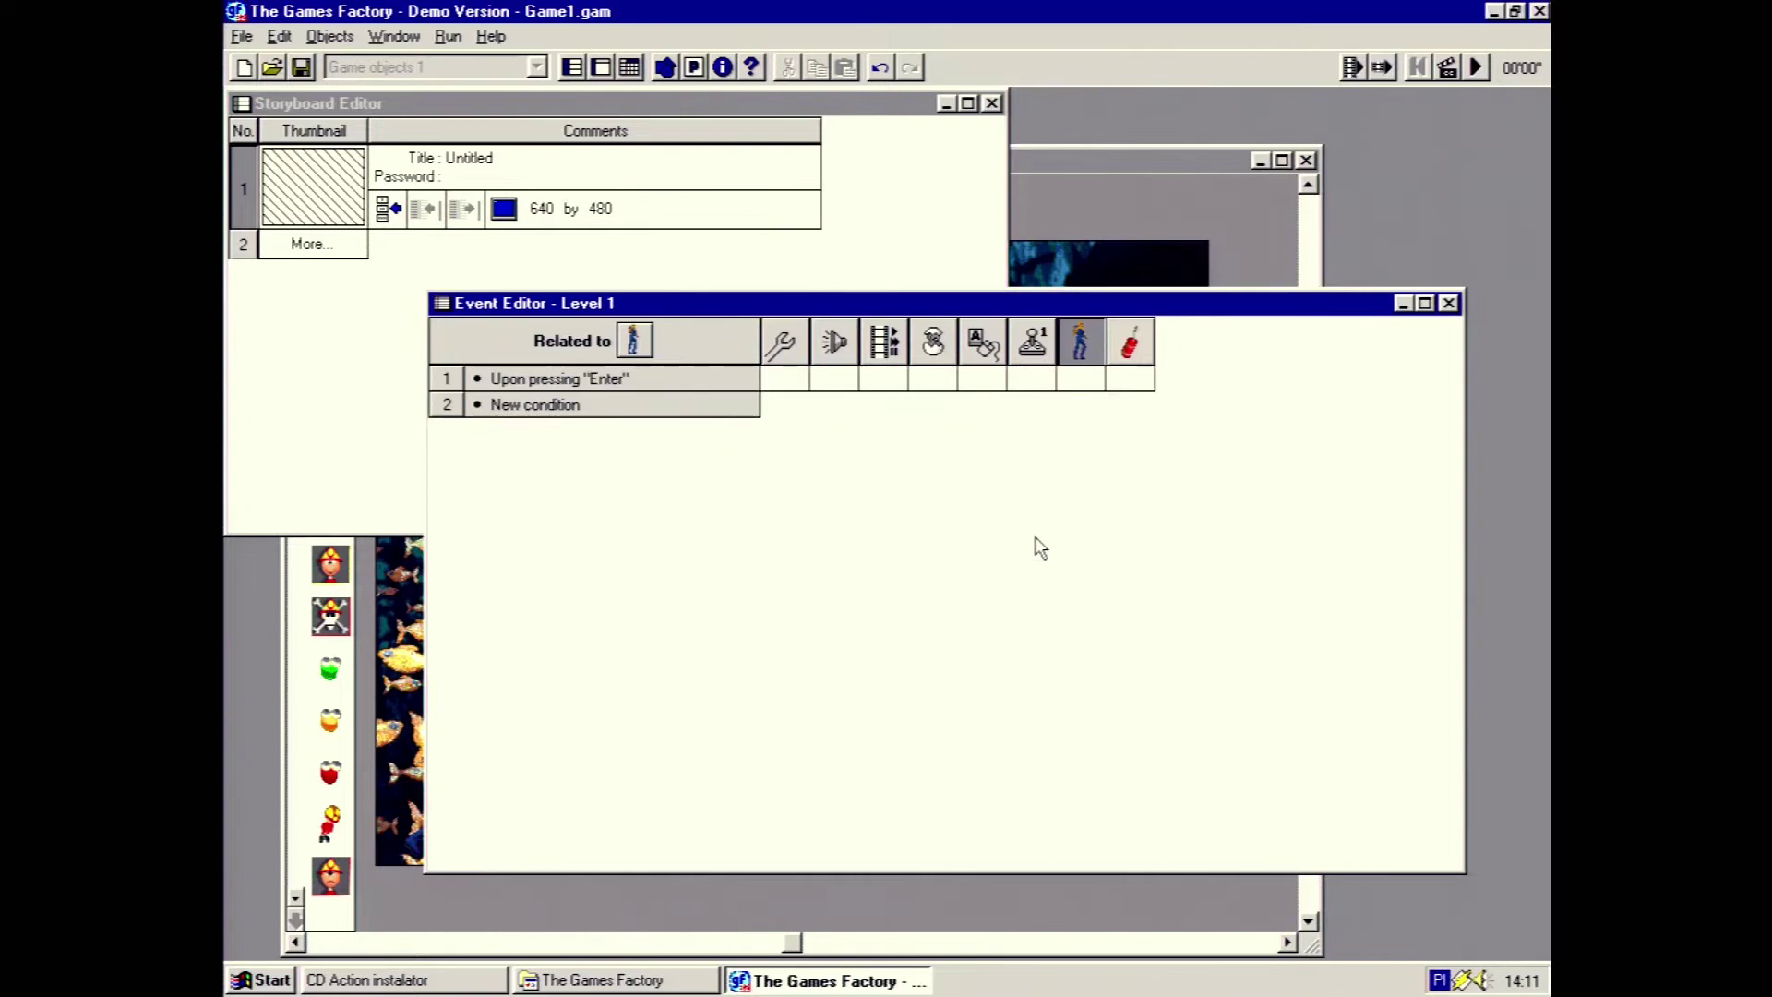
Give the dynamite stick an action for the Enter event that changes its animation sequence to explosion
double_click(1141, 386)
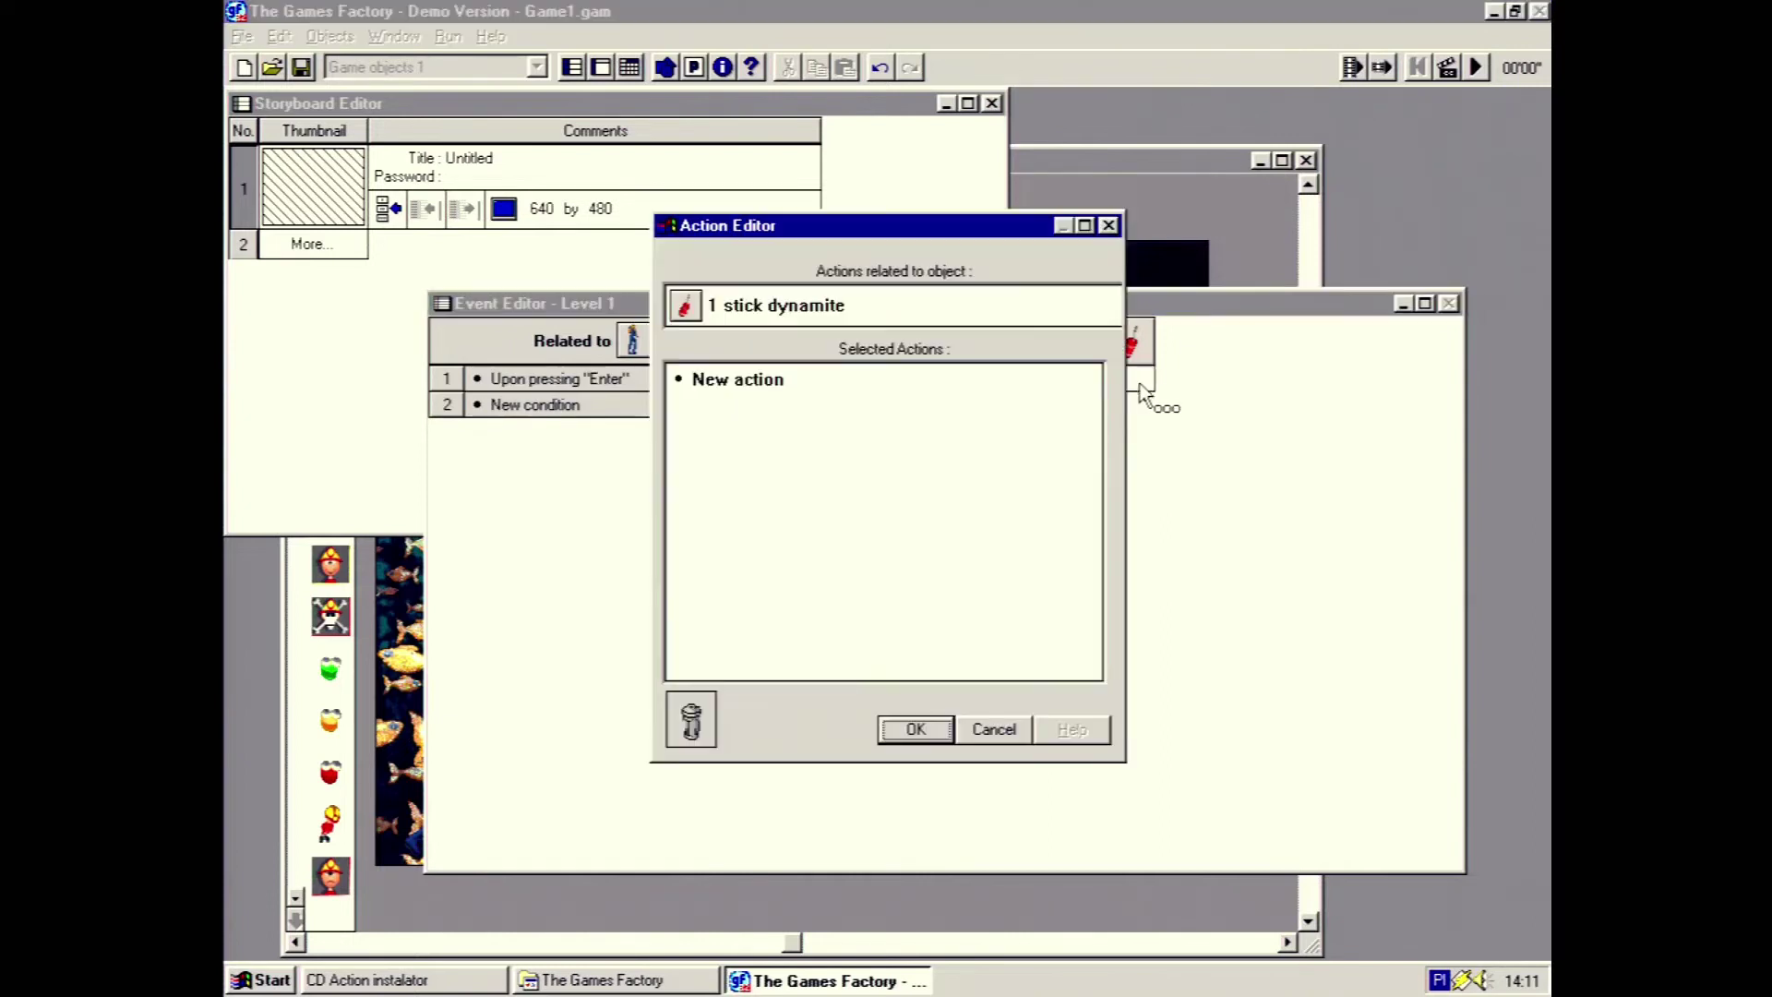
click(763, 386)
mouse_move(919, 395)
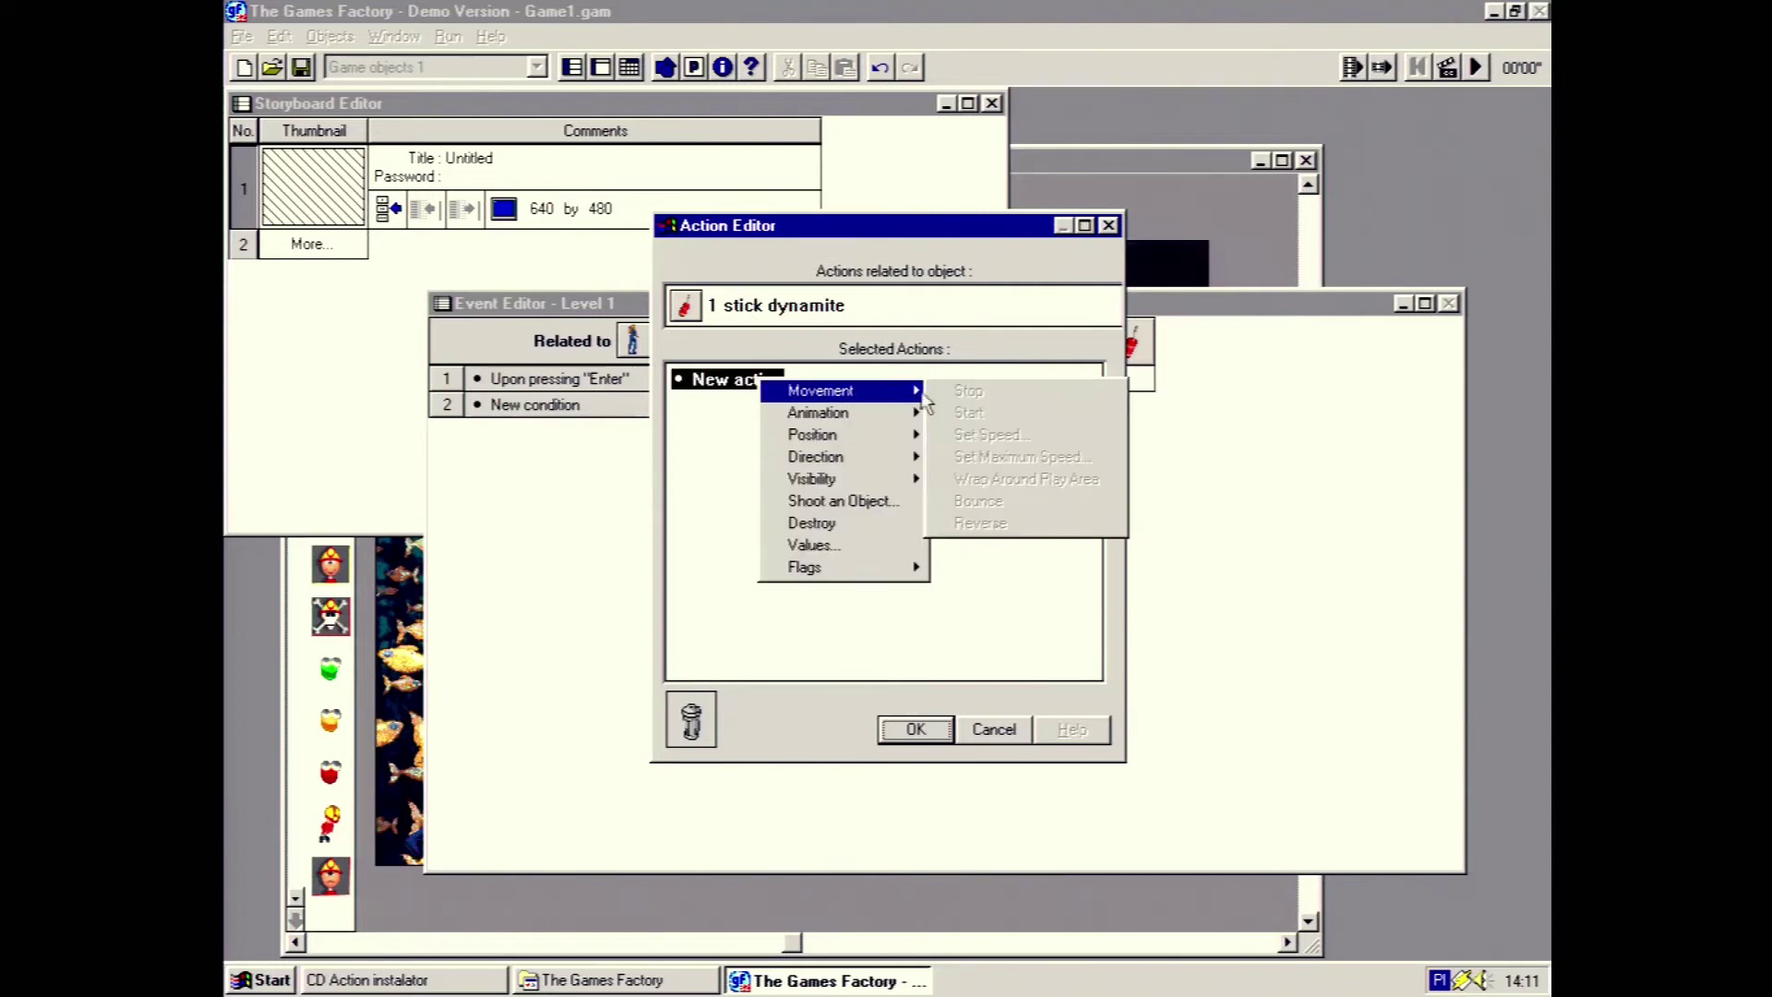
mouse_move(857, 425)
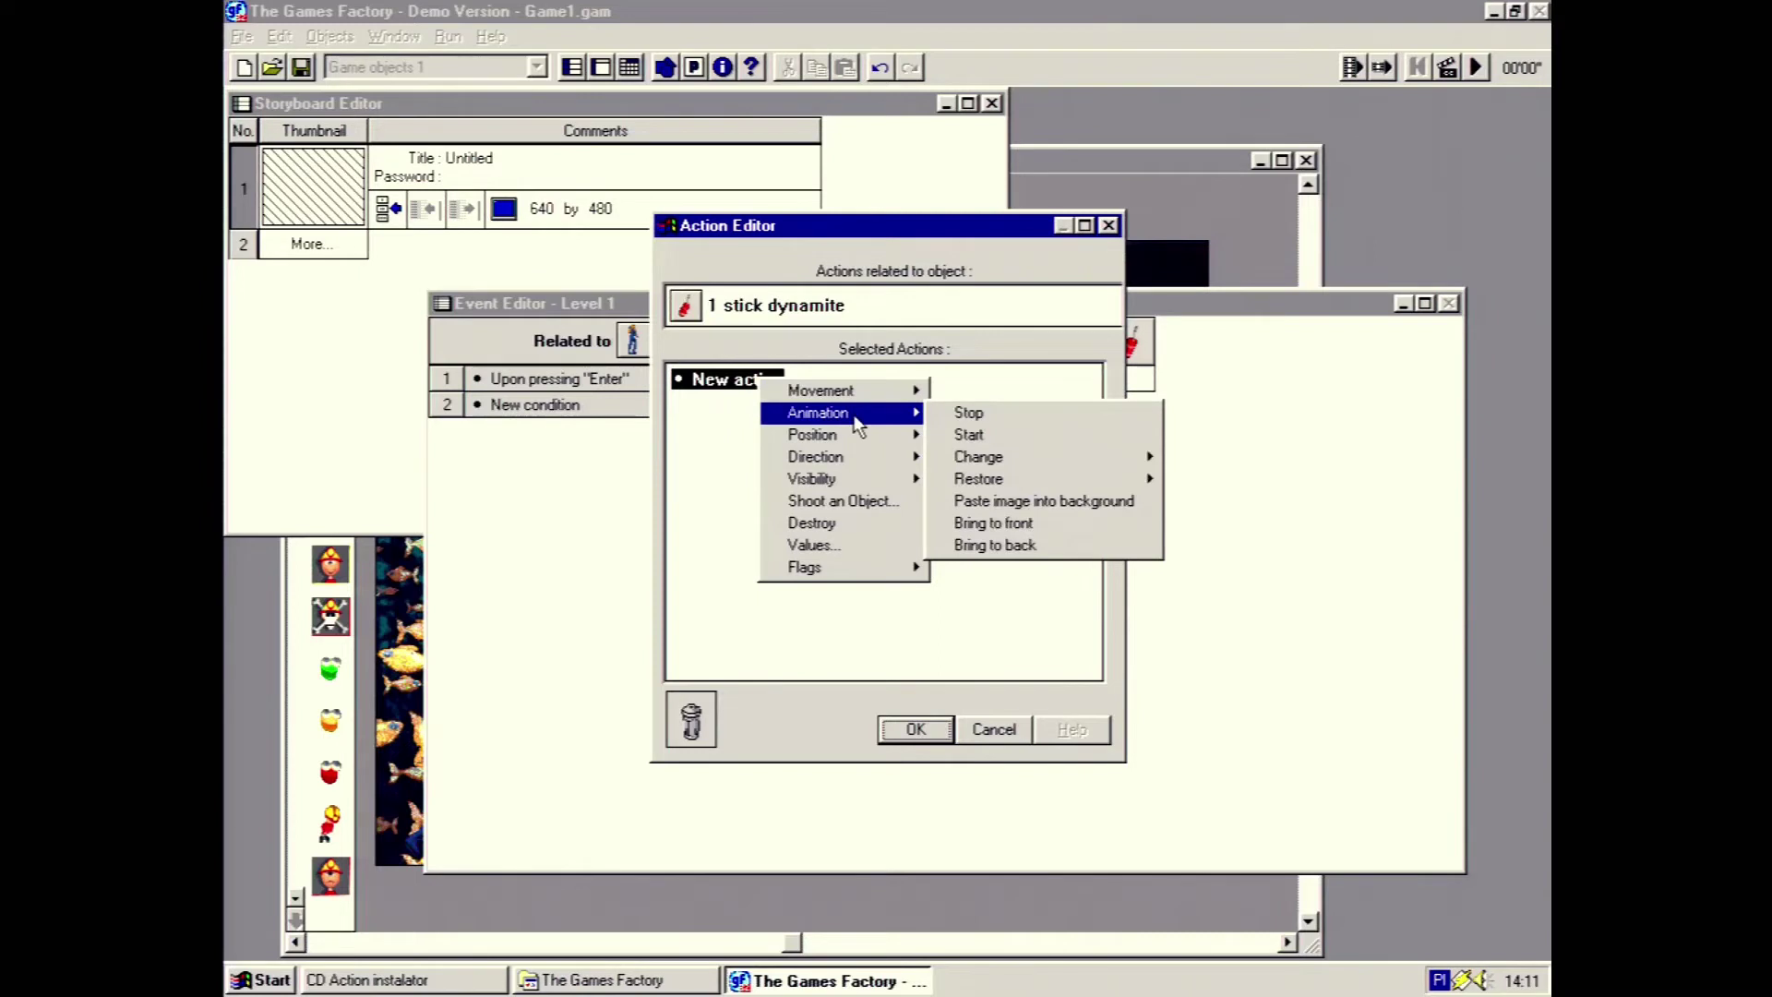
mouse_move(978, 456)
click(1212, 456)
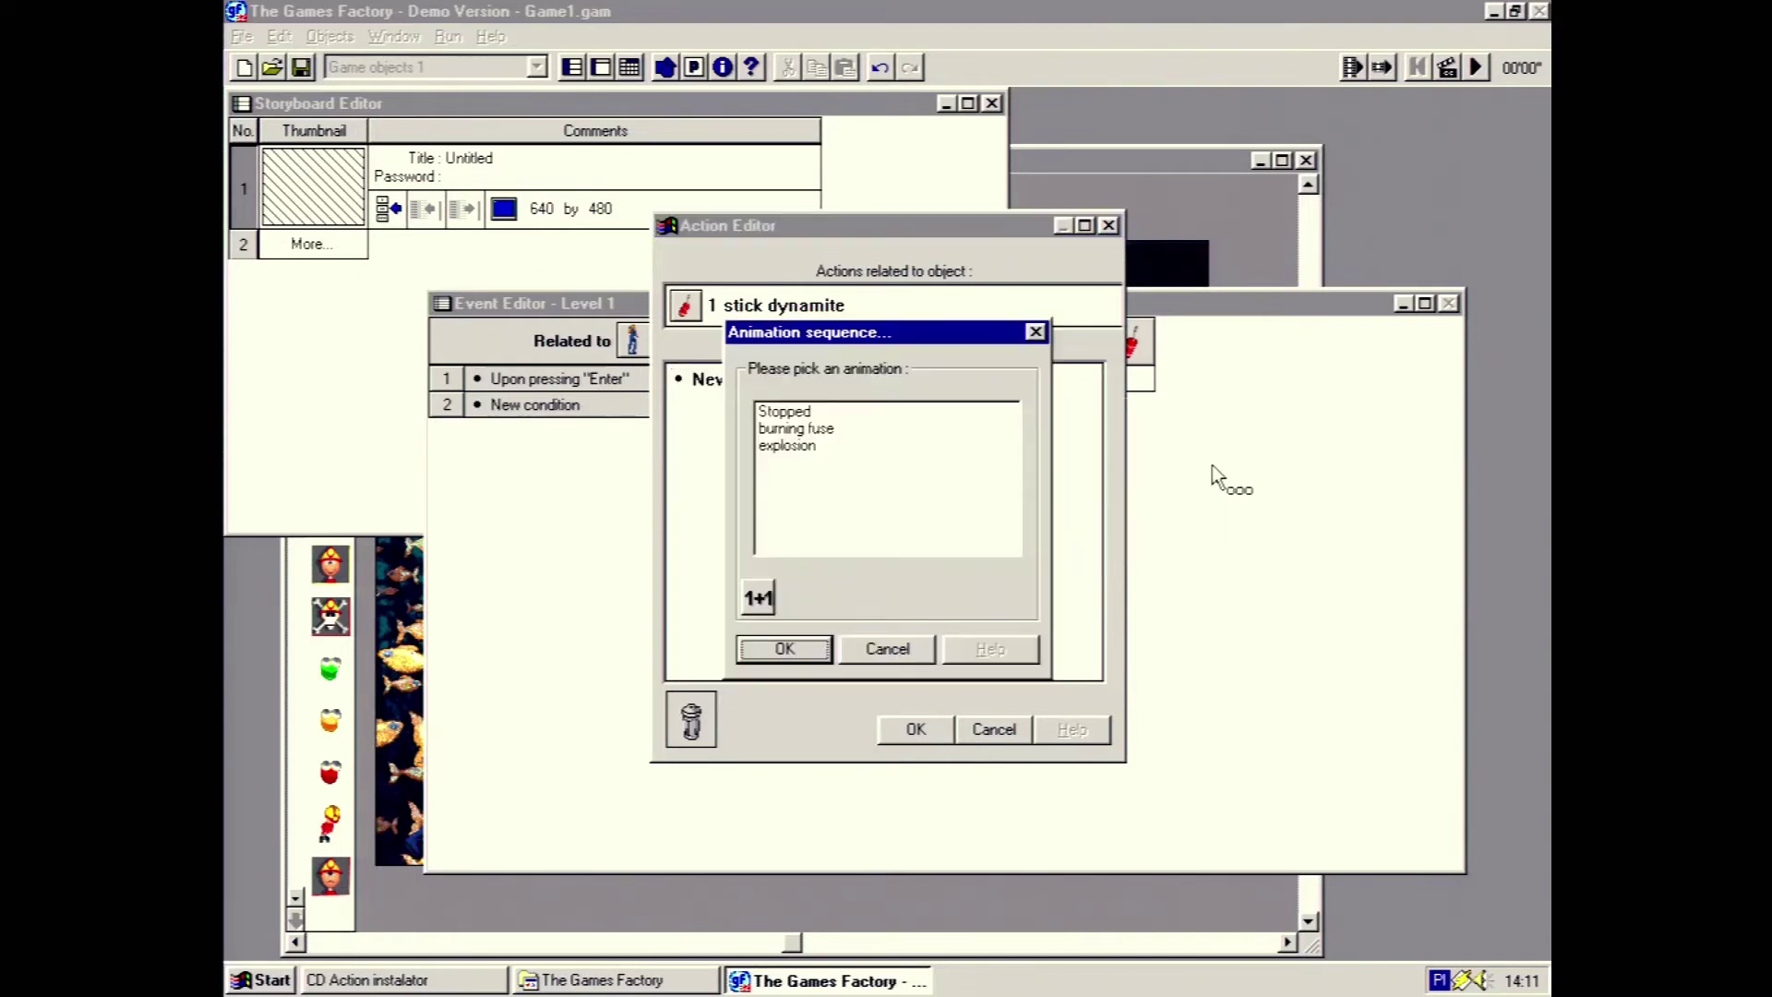
click(816, 446)
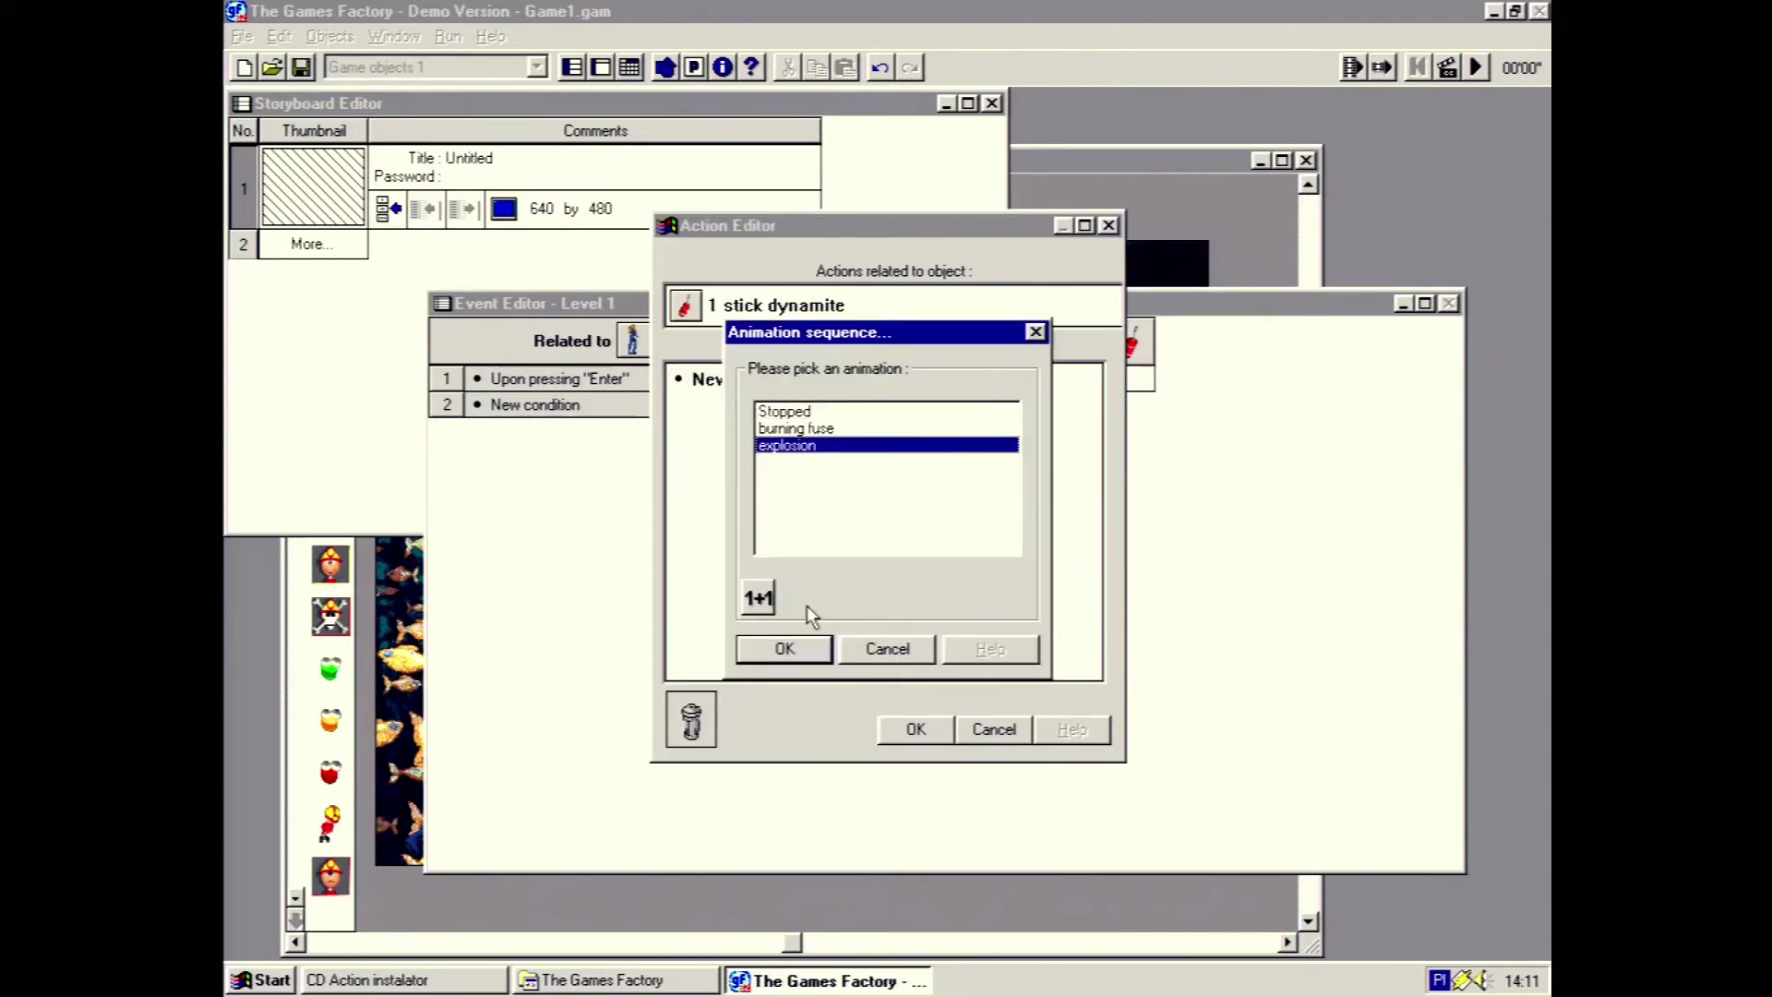
click(784, 649)
click(917, 730)
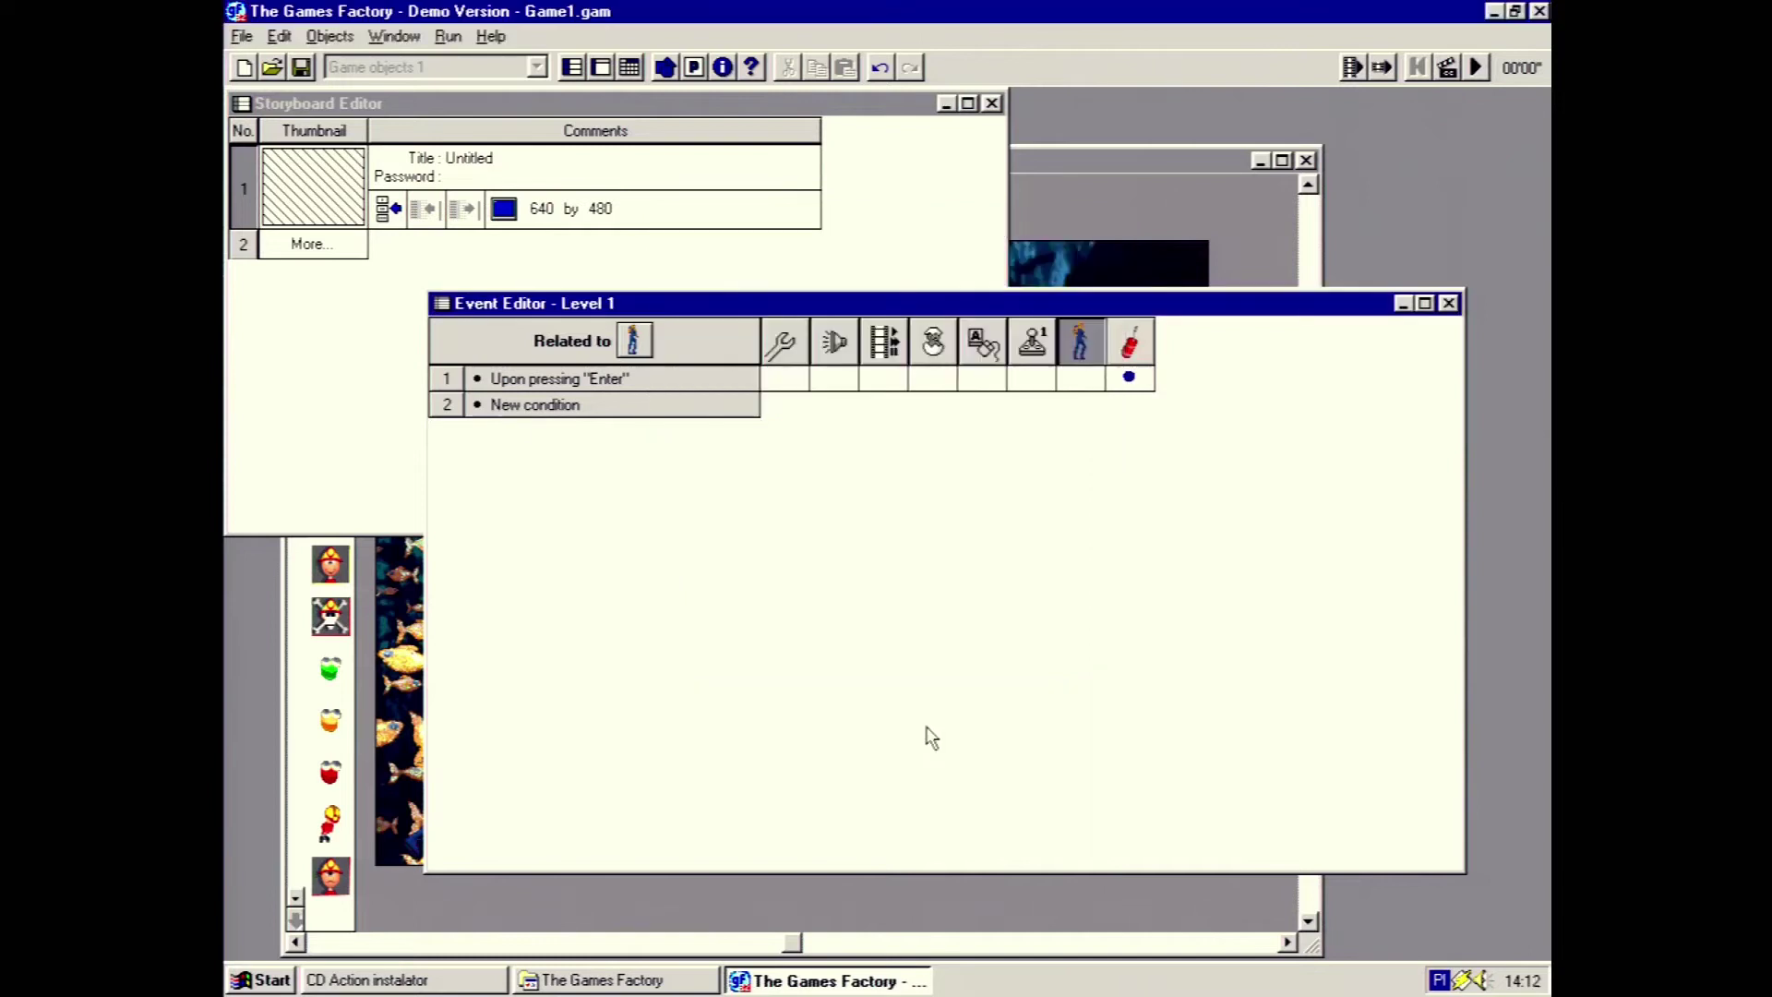
Run the game to test the dynamite's Enter event, then quit it and close the Event Editor
click(394, 36)
mouse_move(449, 36)
click(487, 64)
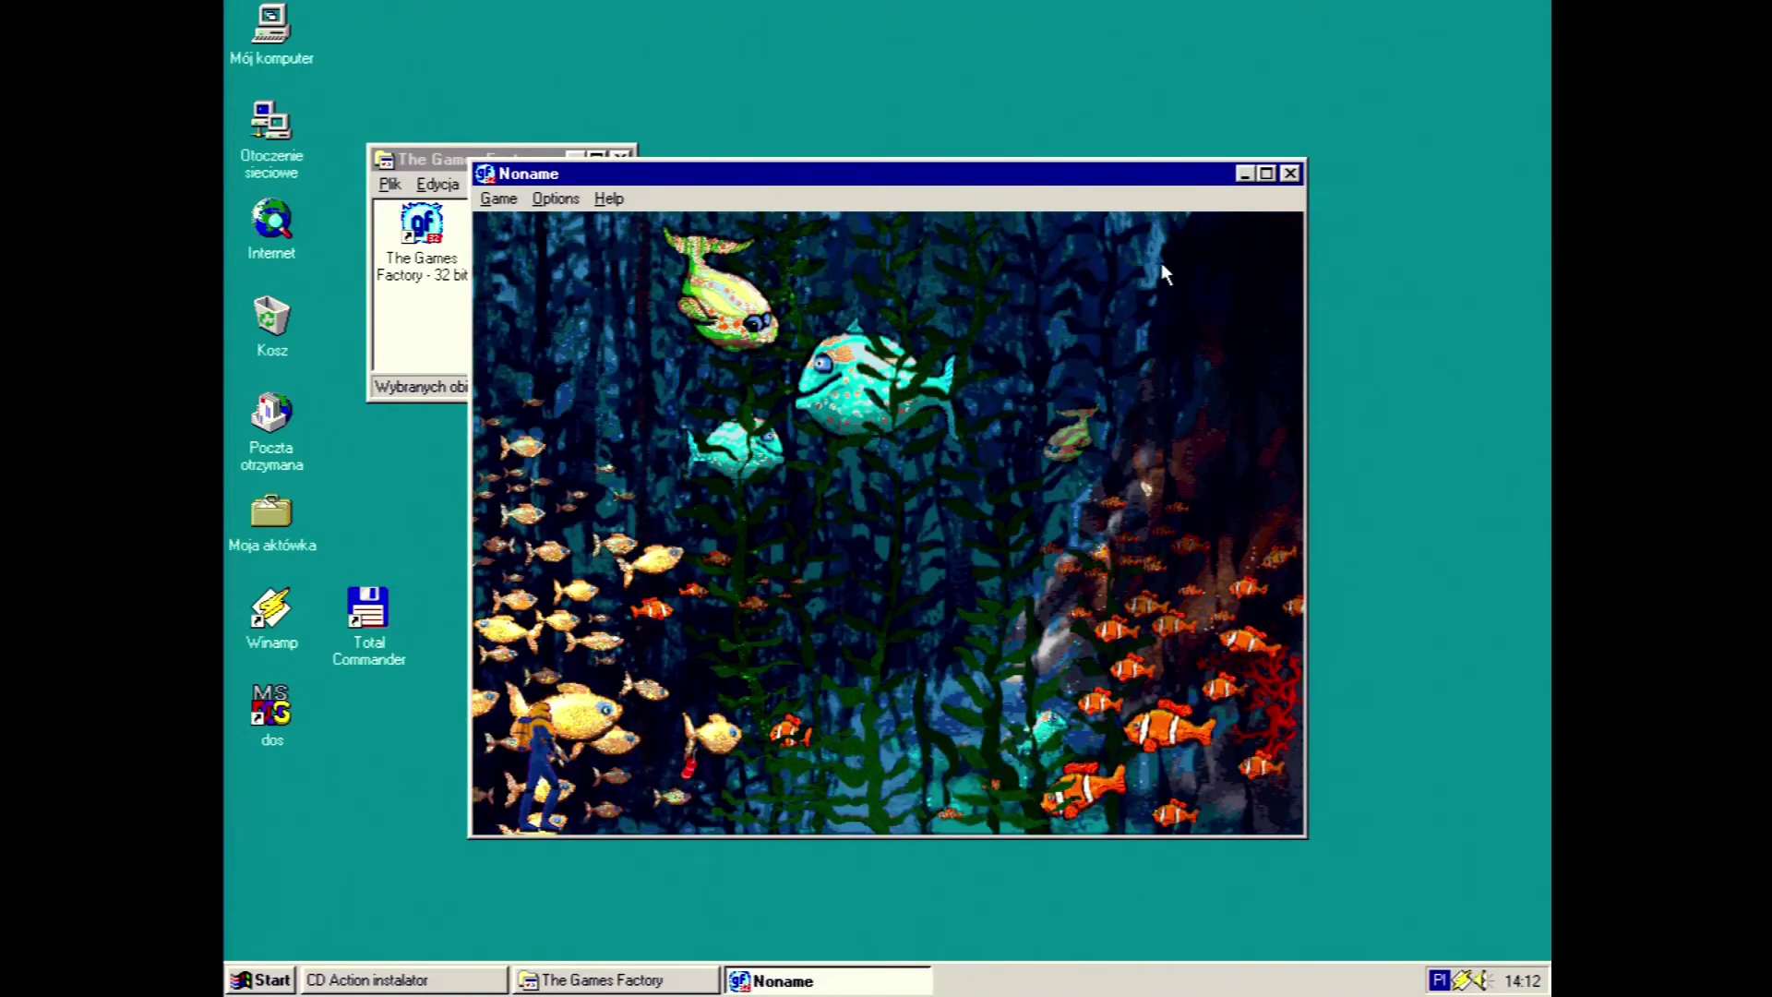
click(1291, 174)
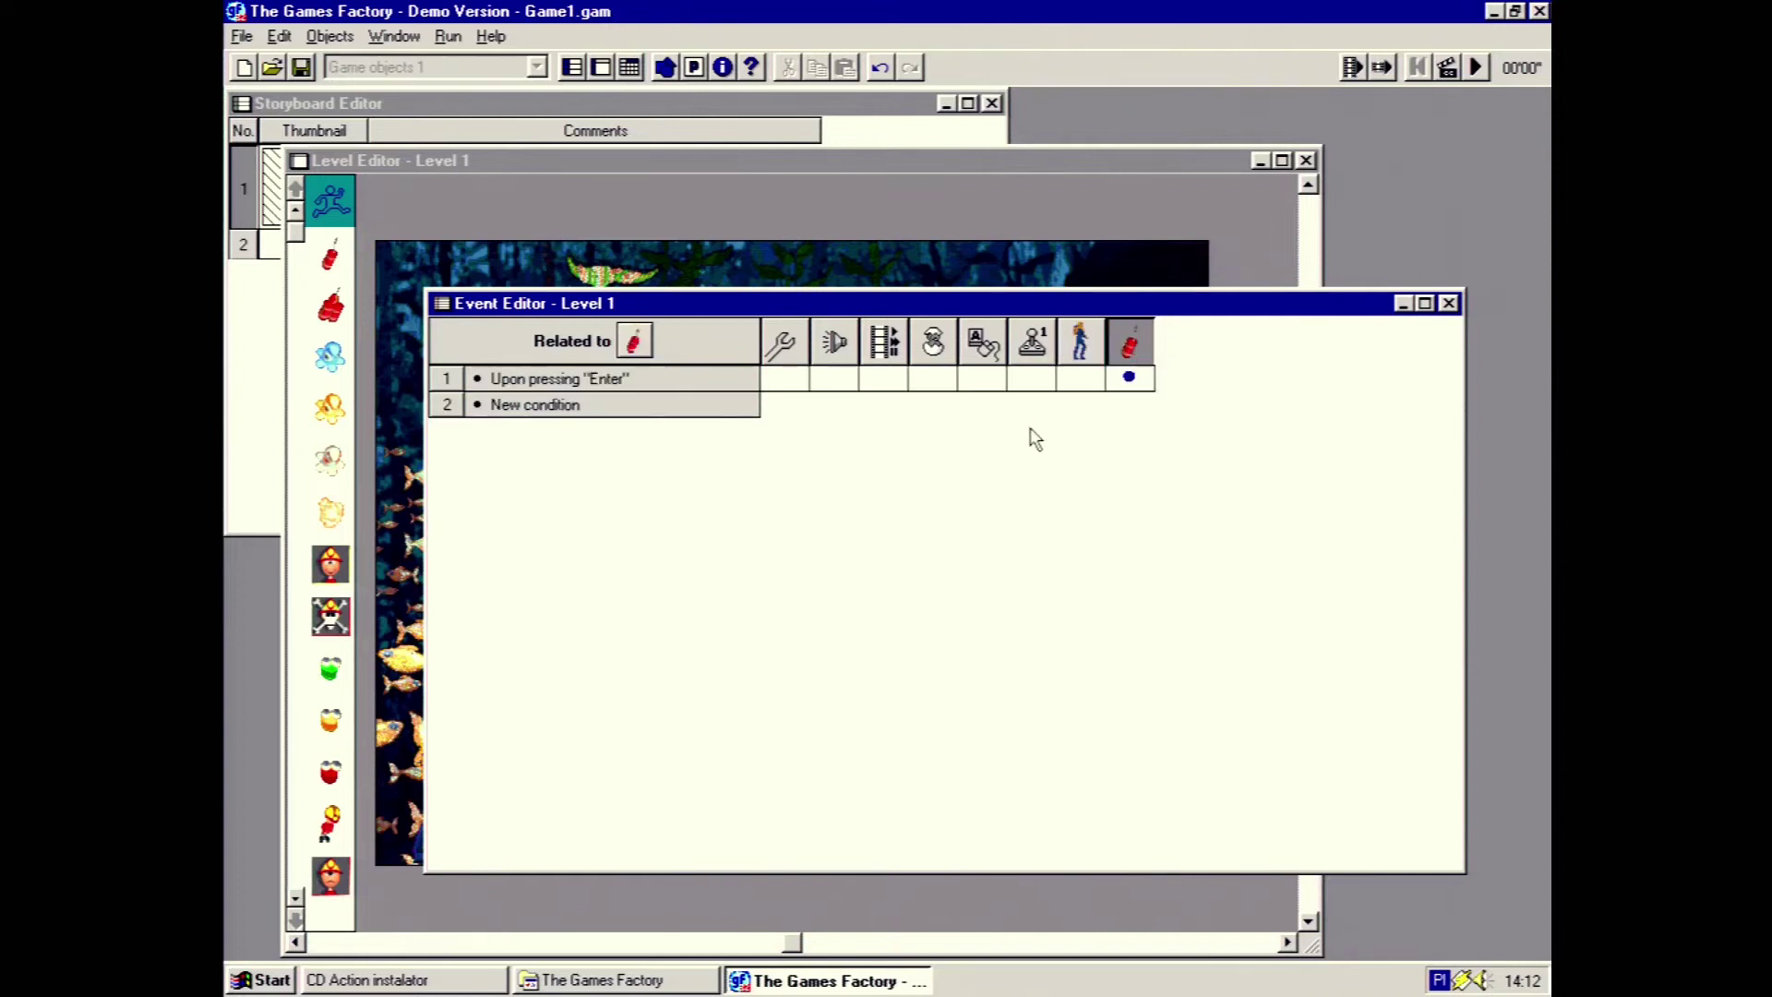
click(1089, 360)
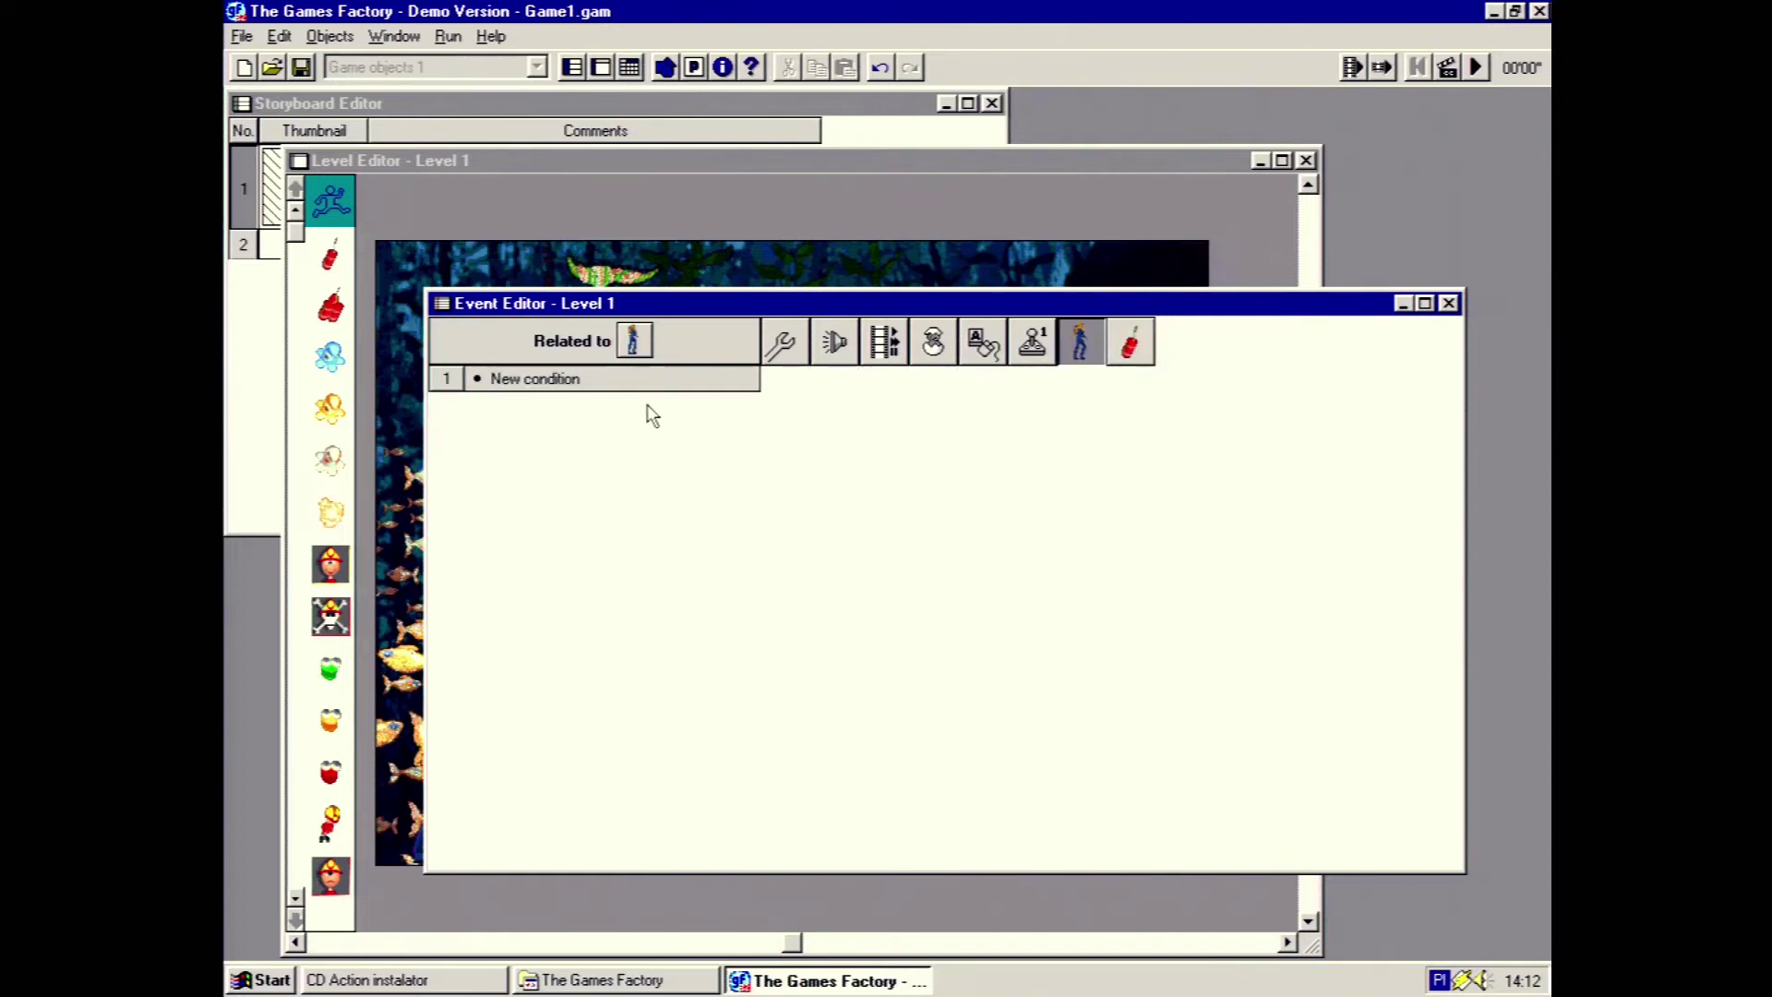
key(ctrl+F4)
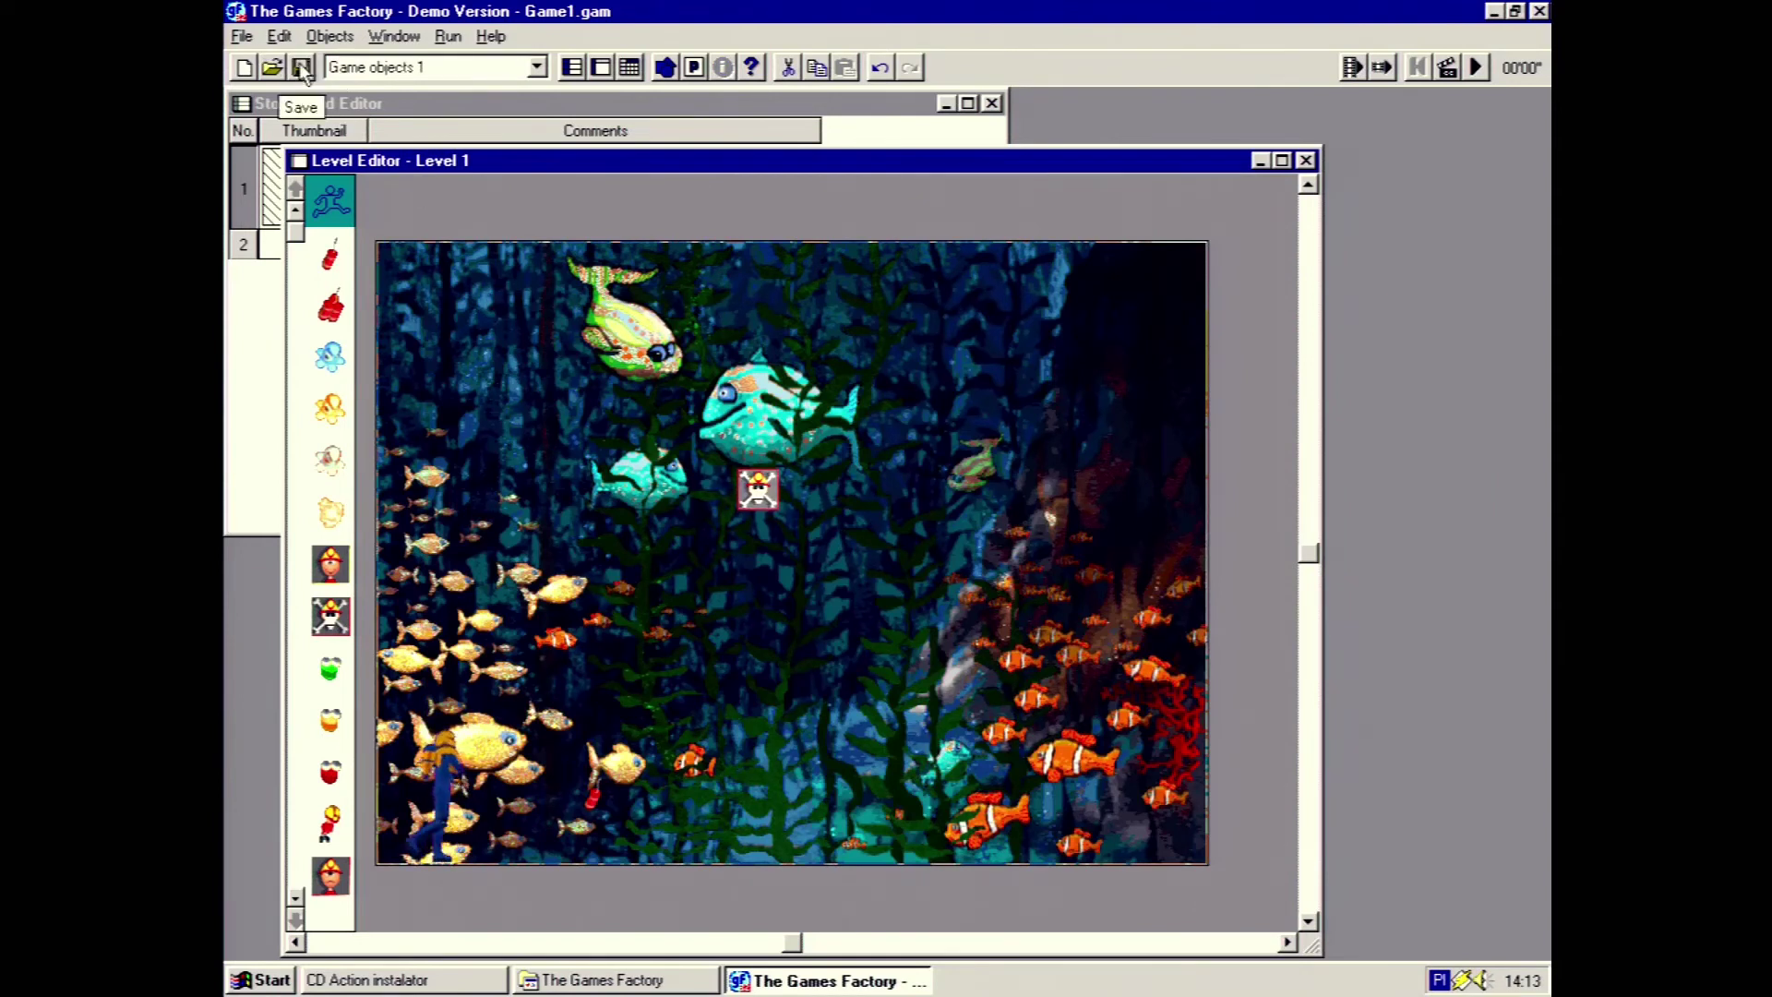
Review the game setup's About, Window, Instructions and Players settings, then cancel without changing anything
key(alt+f)
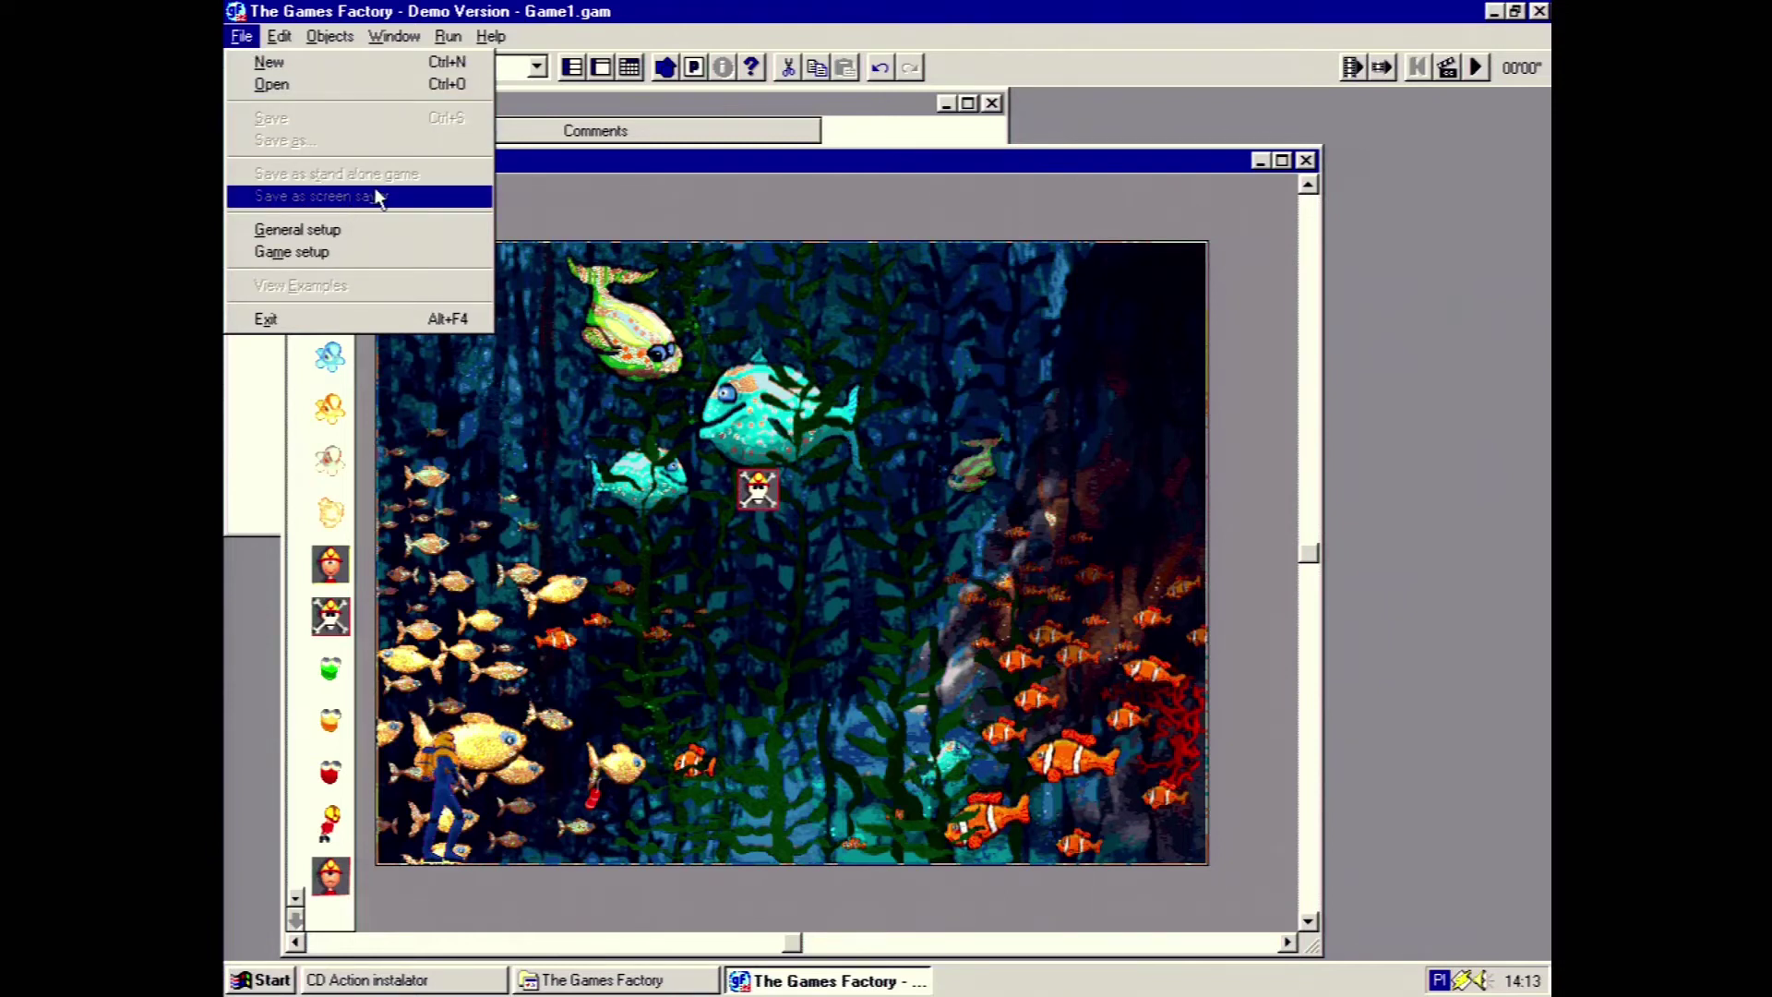
click(370, 252)
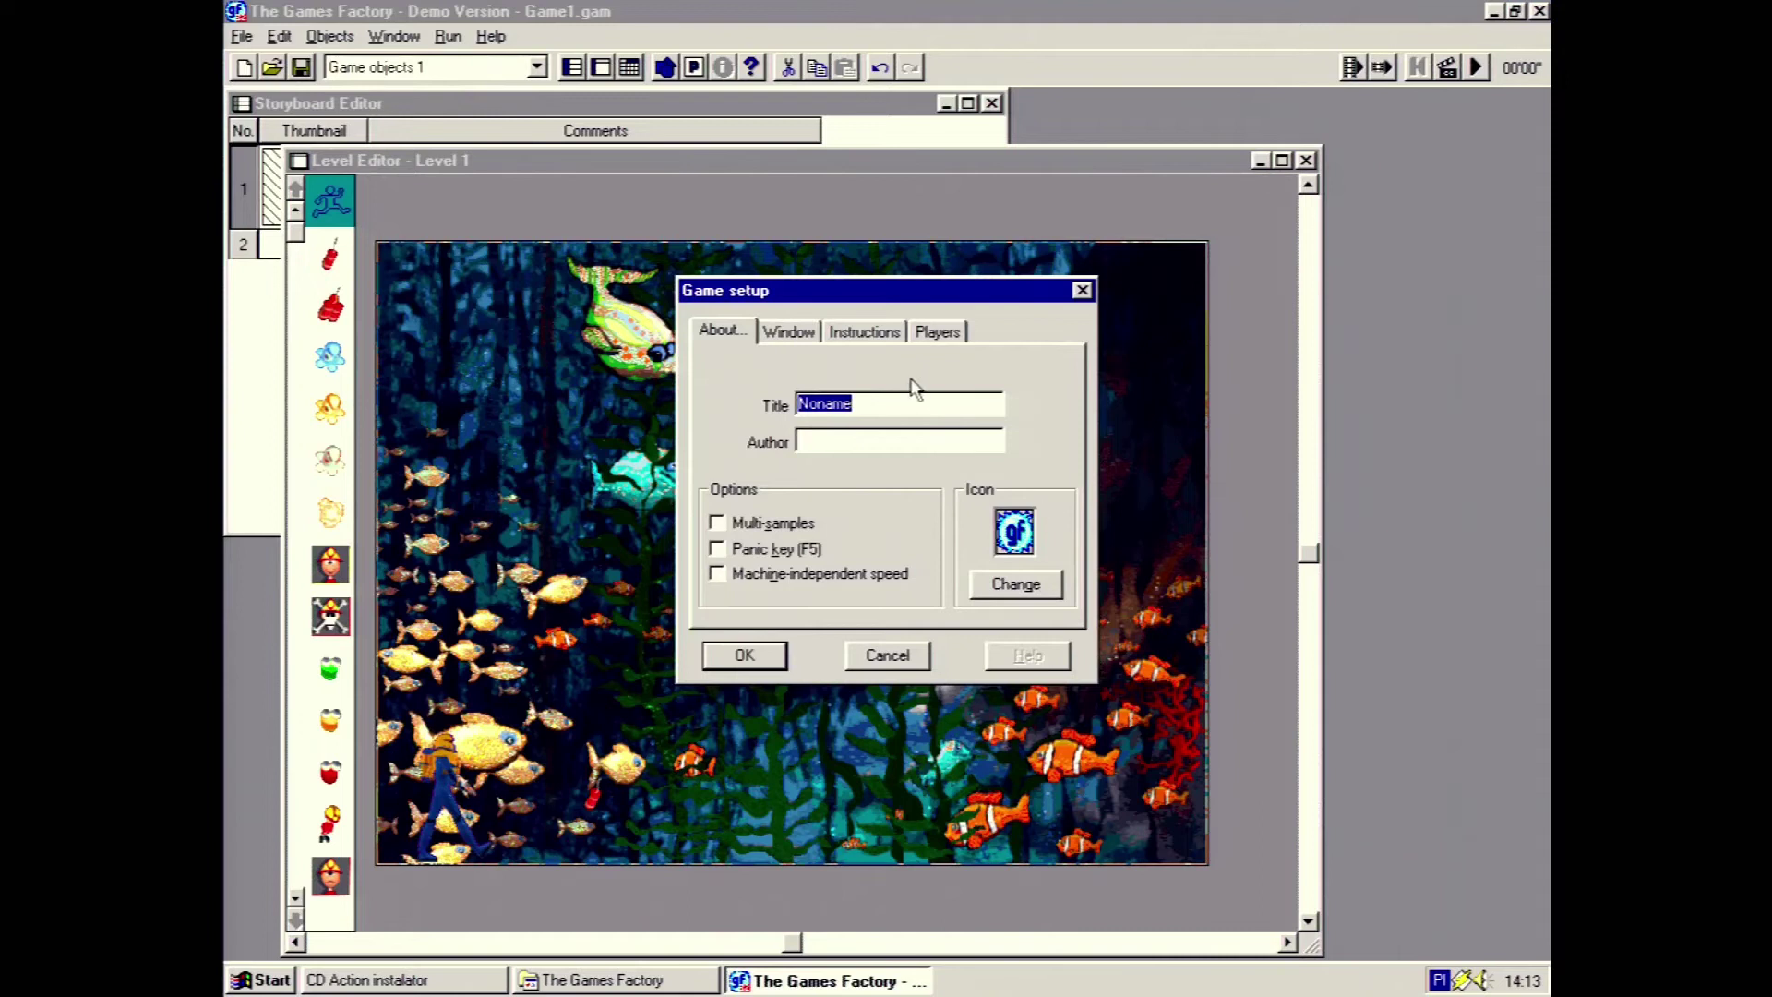
click(790, 332)
click(873, 335)
click(948, 335)
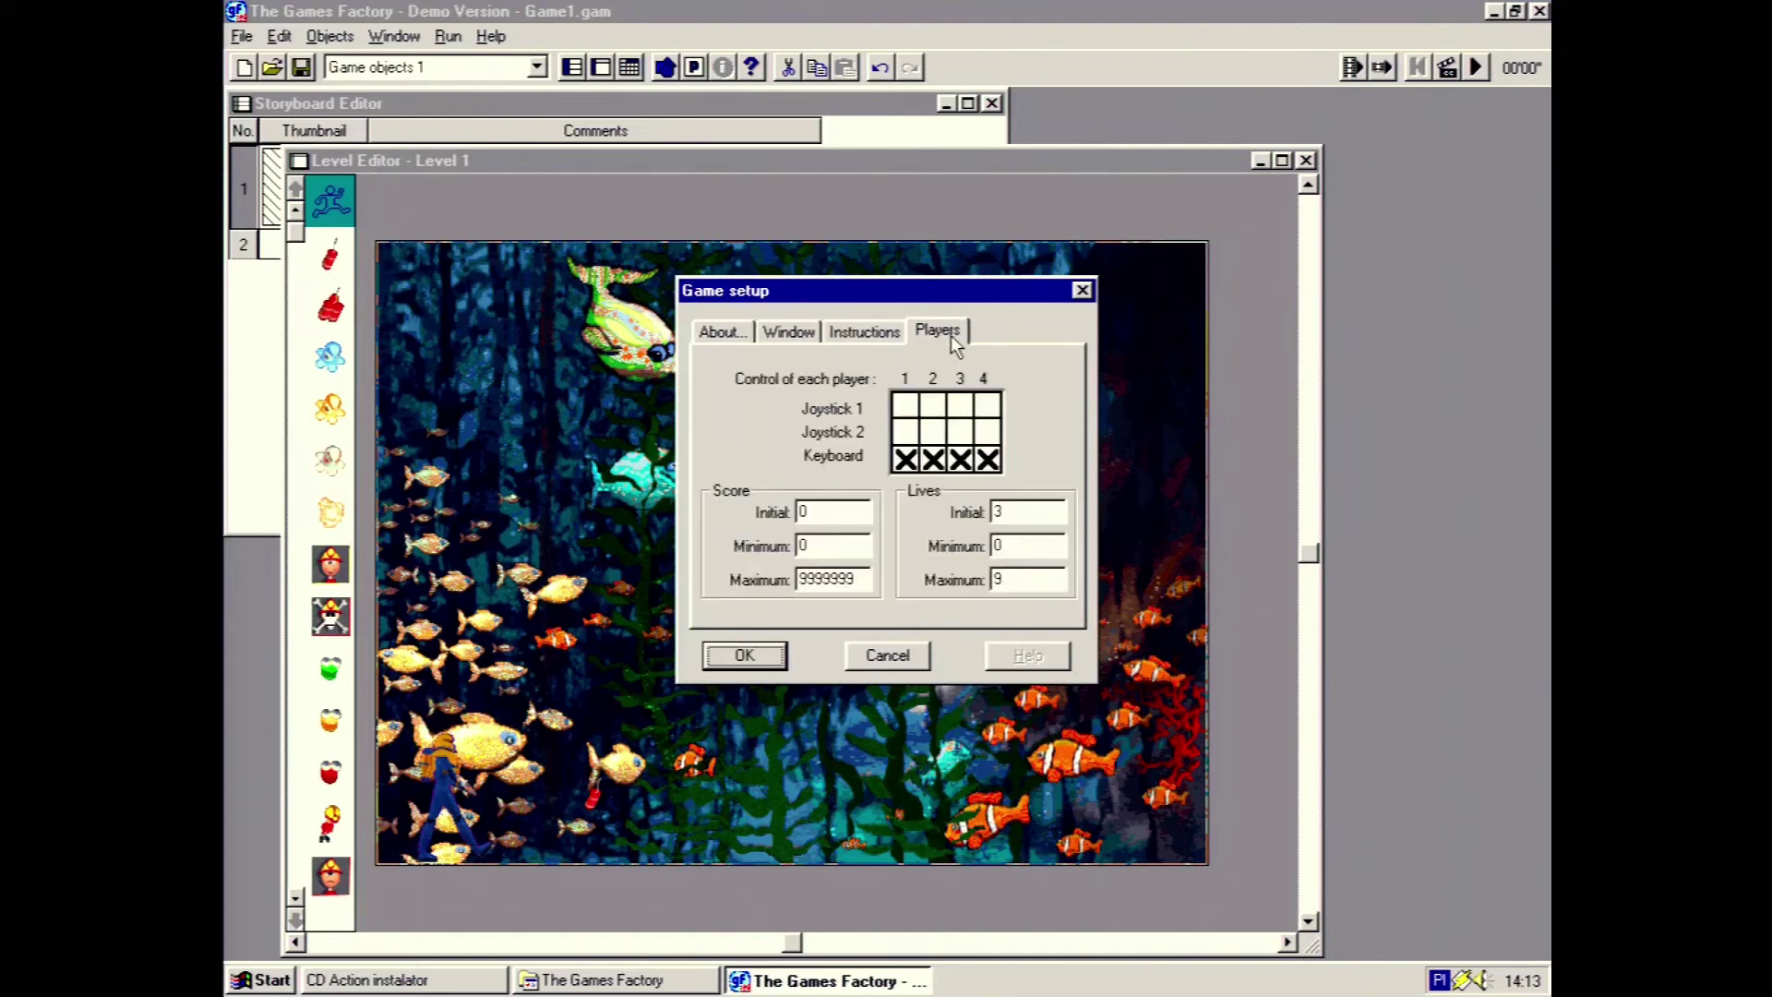
click(799, 332)
click(737, 330)
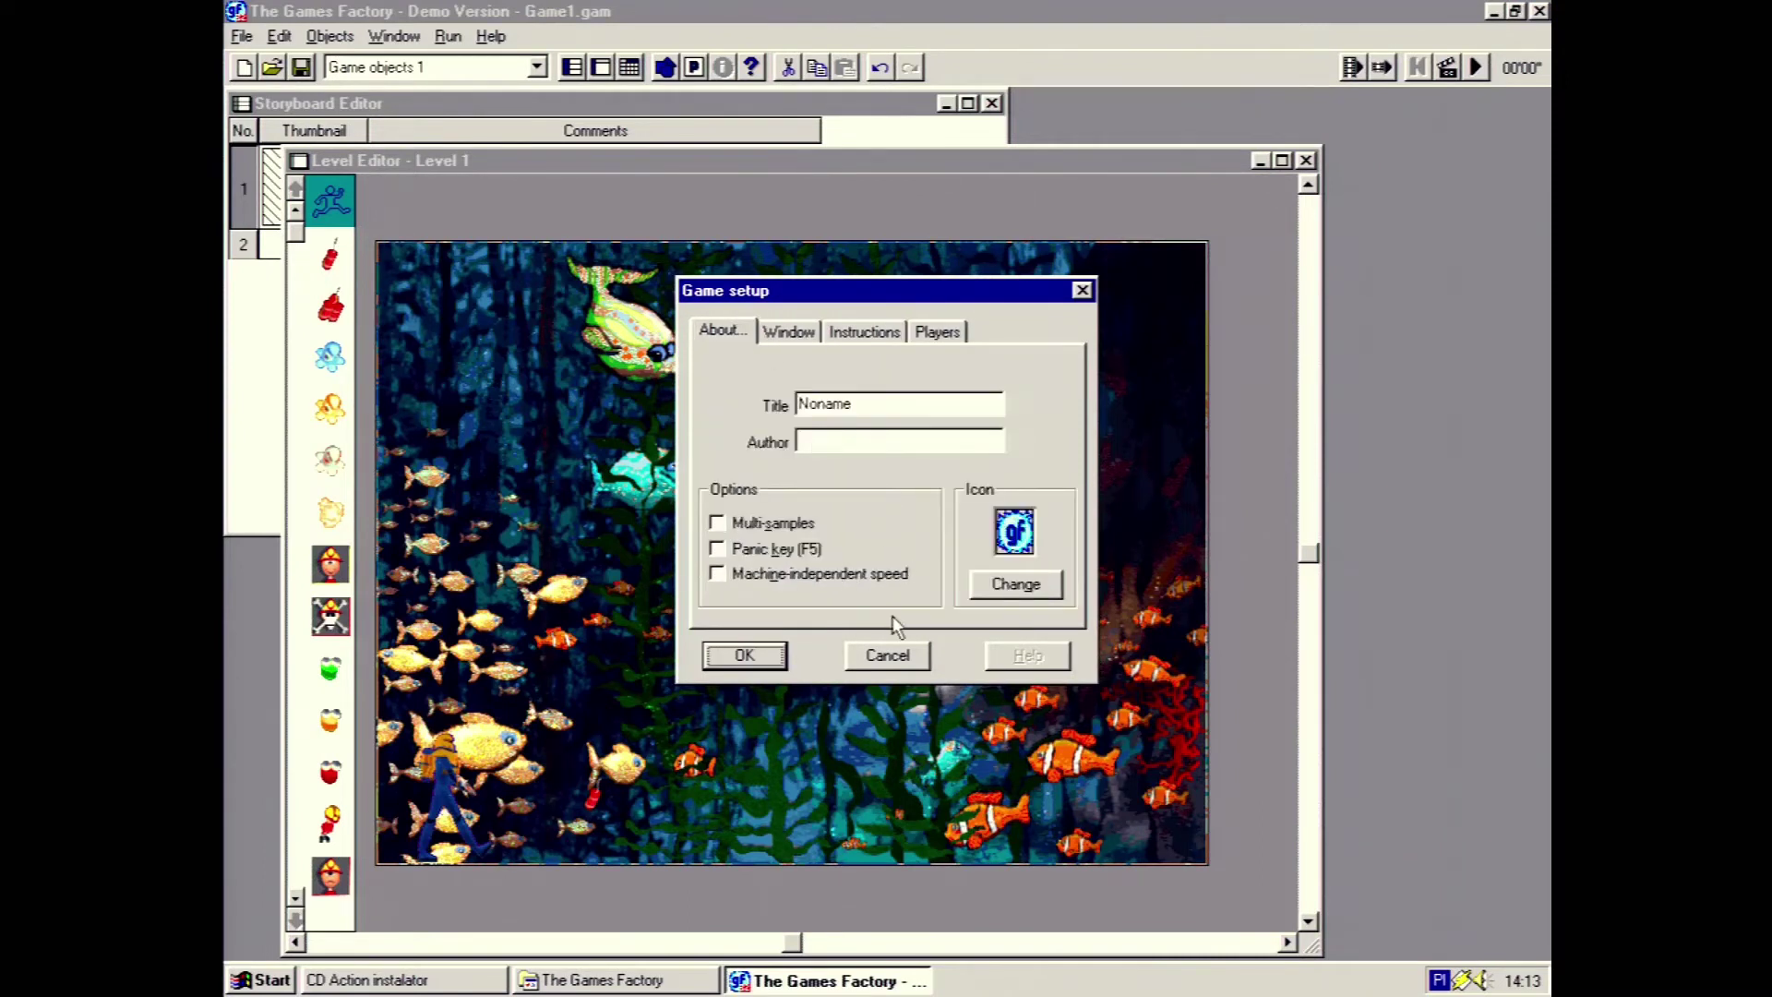
click(903, 657)
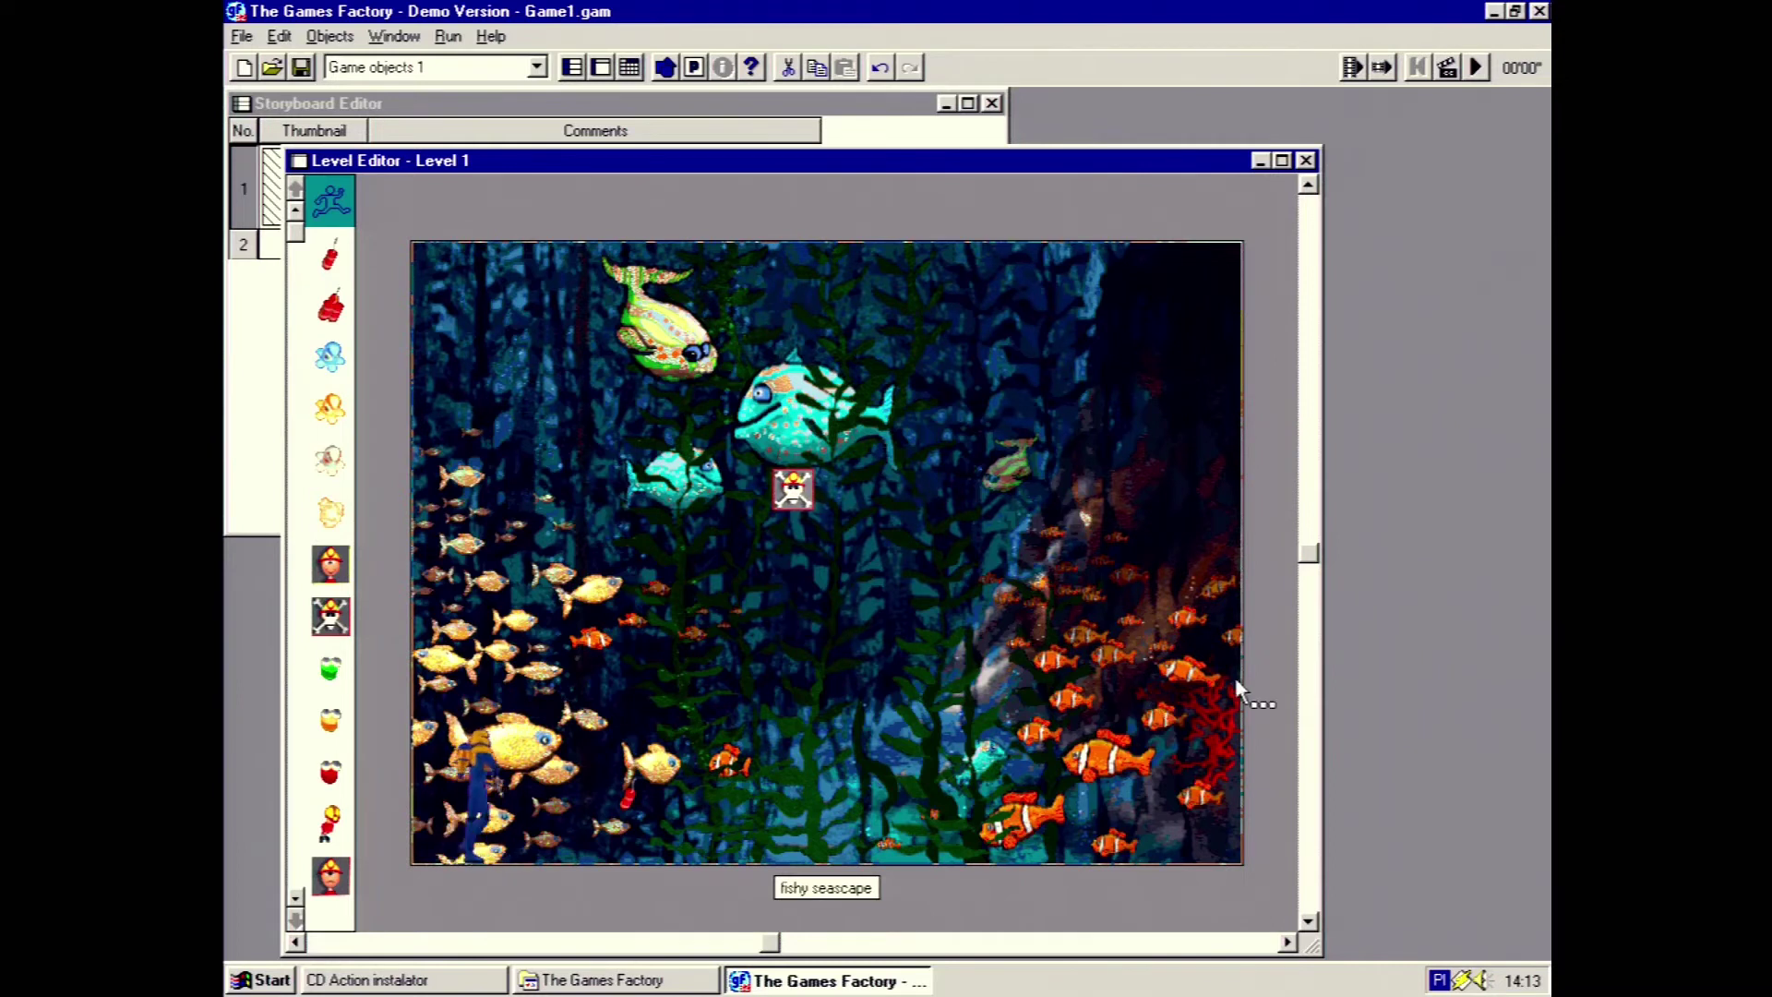
click(1290, 688)
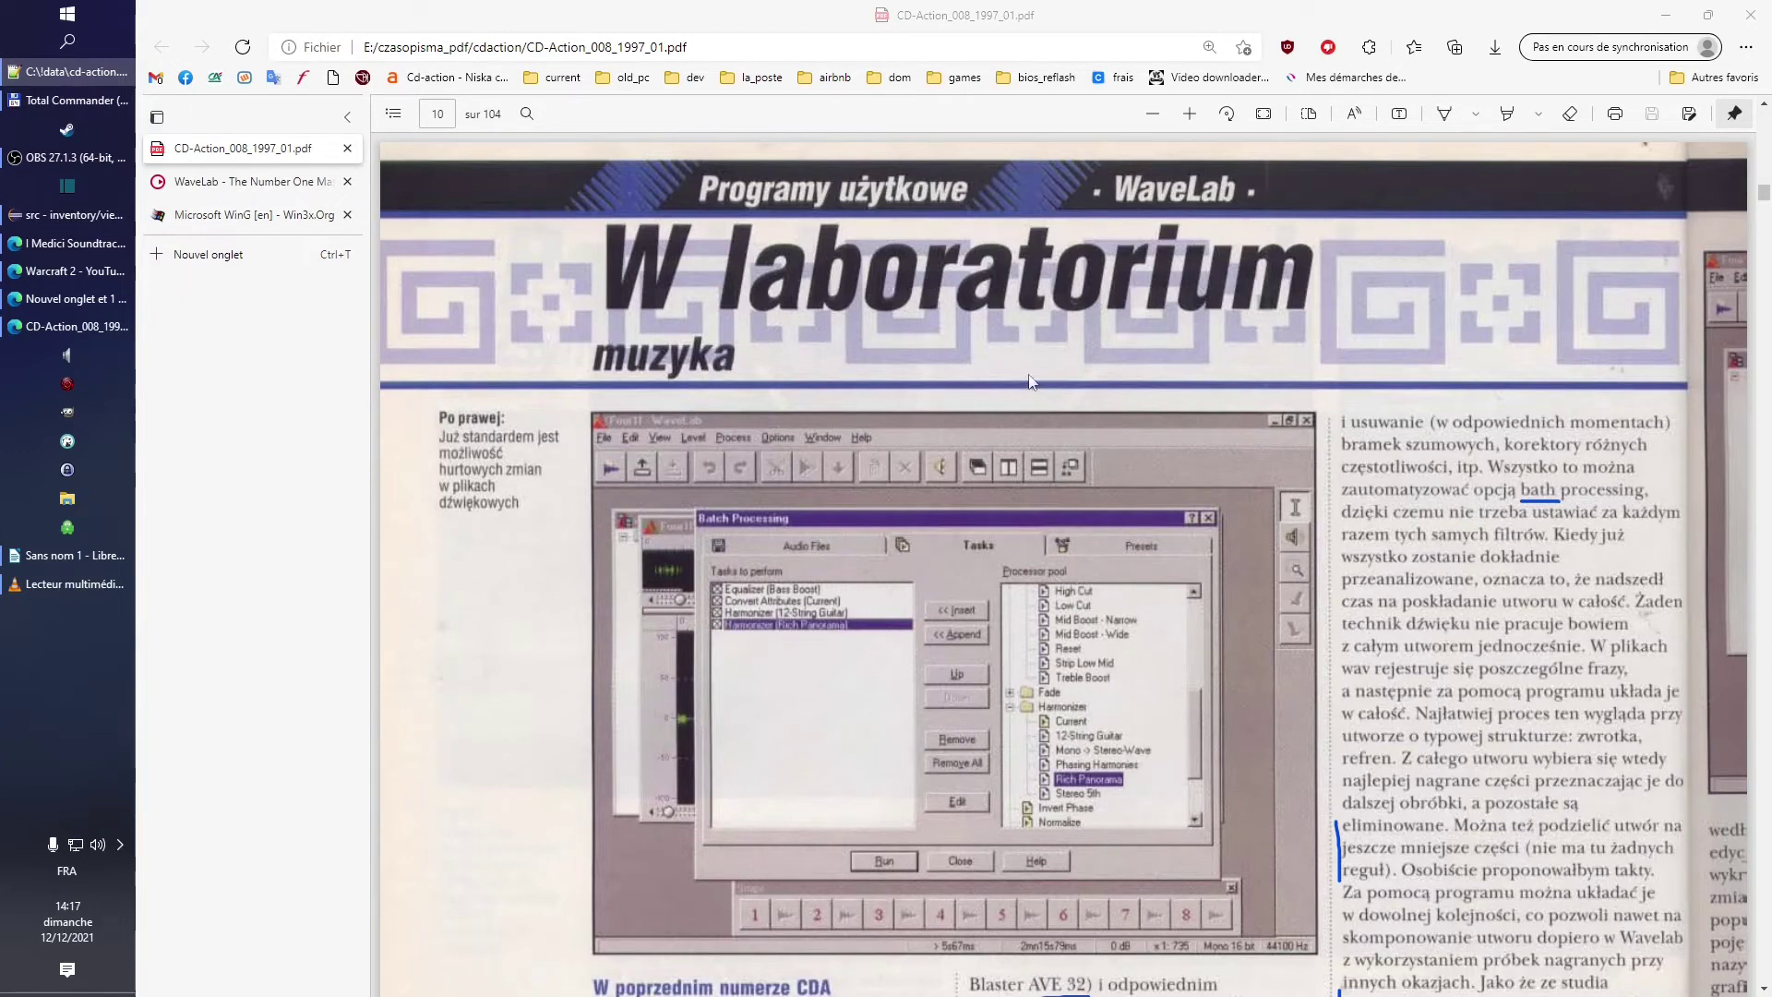
Switch to Steinberg's WaveLab page in the browser and read through its feature overview, interface screenshots and application areas
click(249, 181)
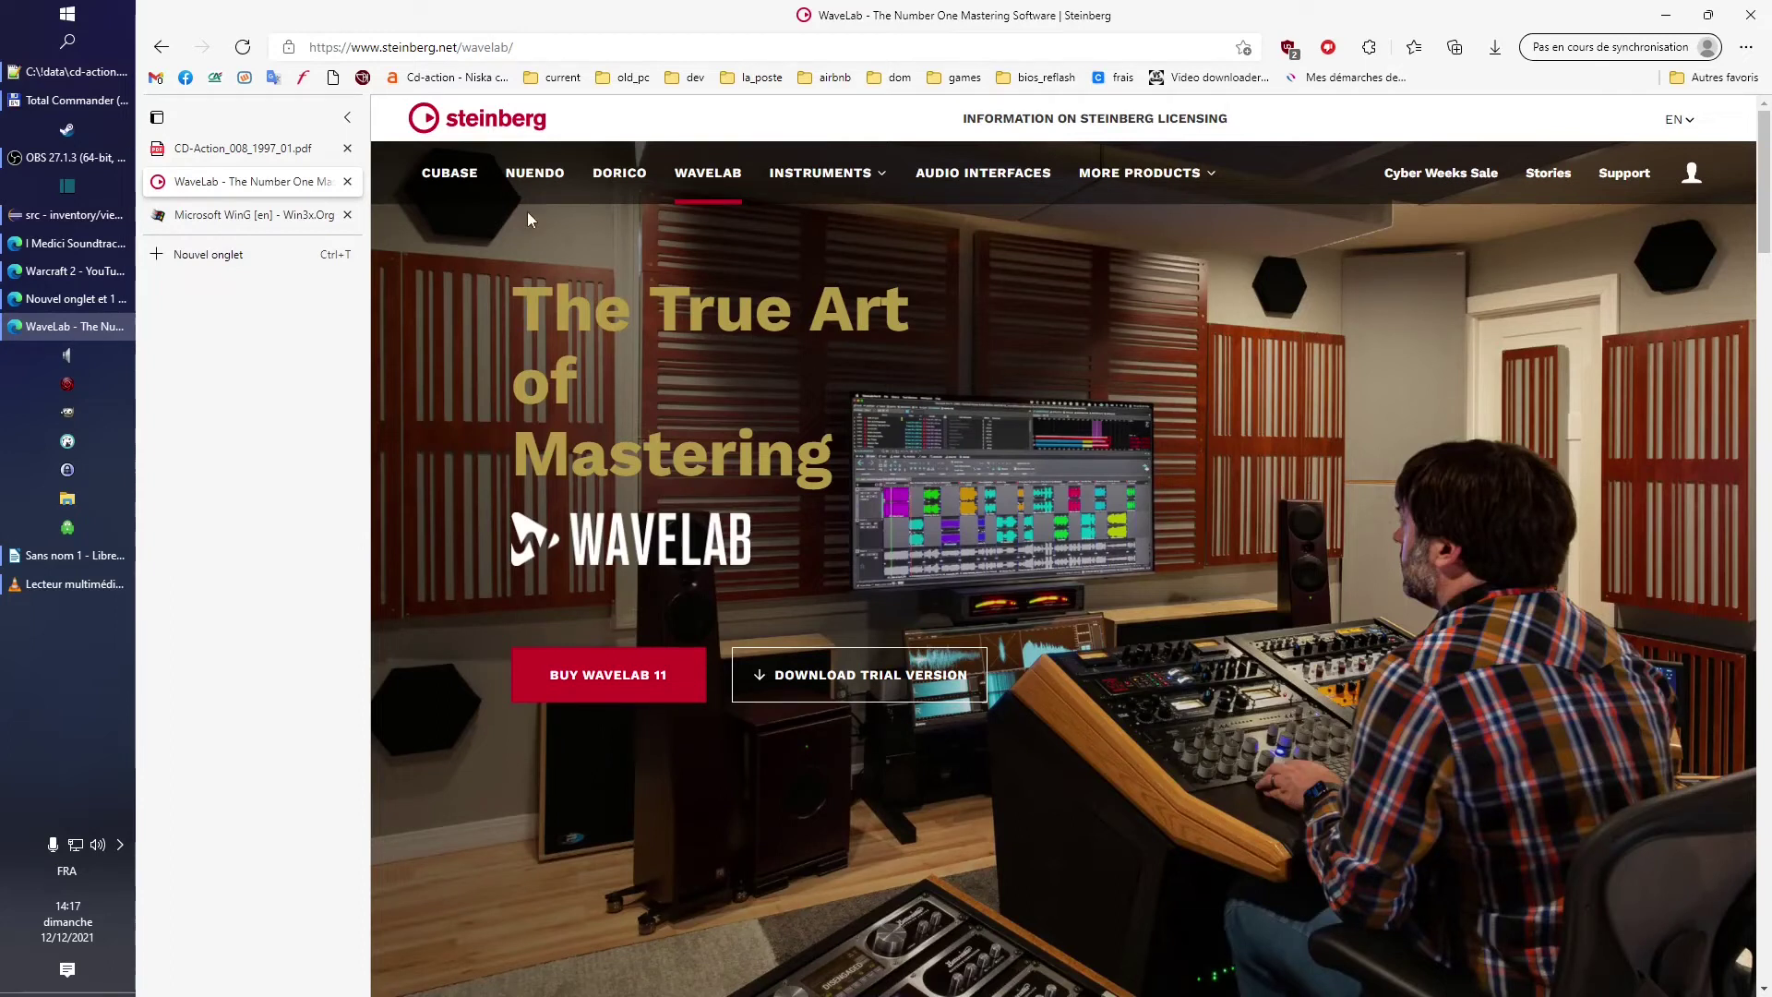
scroll(1420, 497, down, 5)
scroll(1418, 498, down, 3)
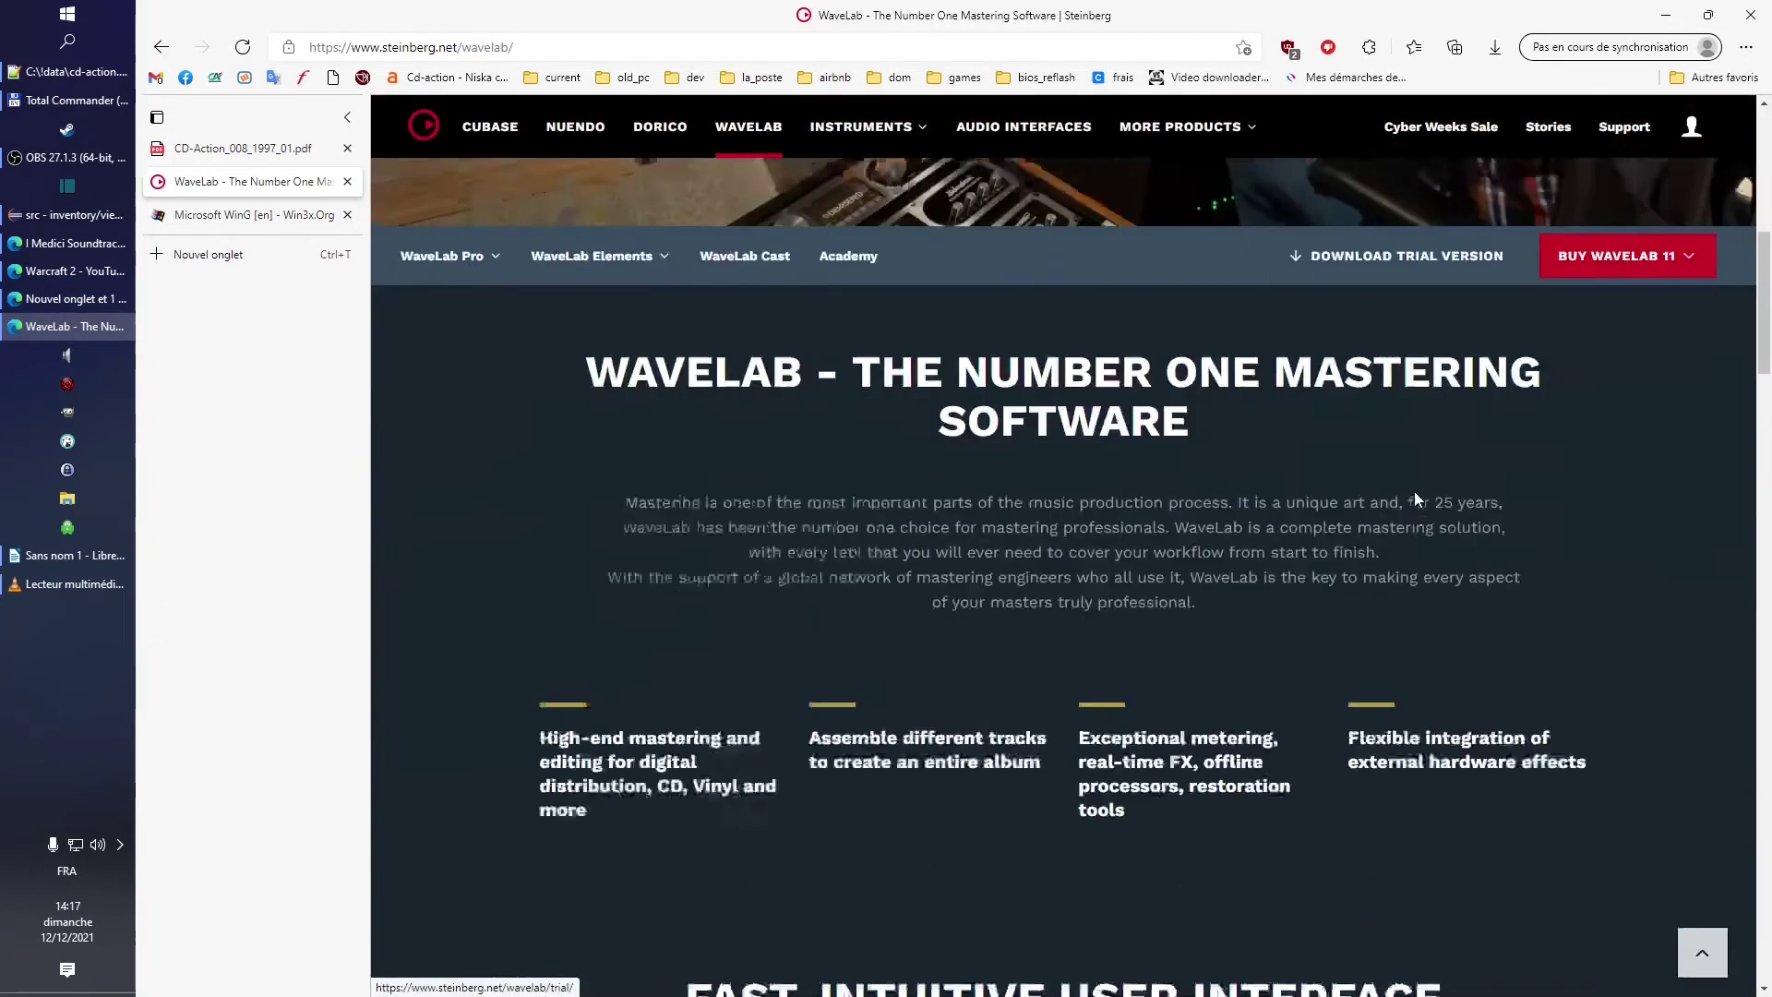
scroll(1417, 498, up, 3)
scroll(1418, 498, down, 3)
scroll(1425, 528, down, 10)
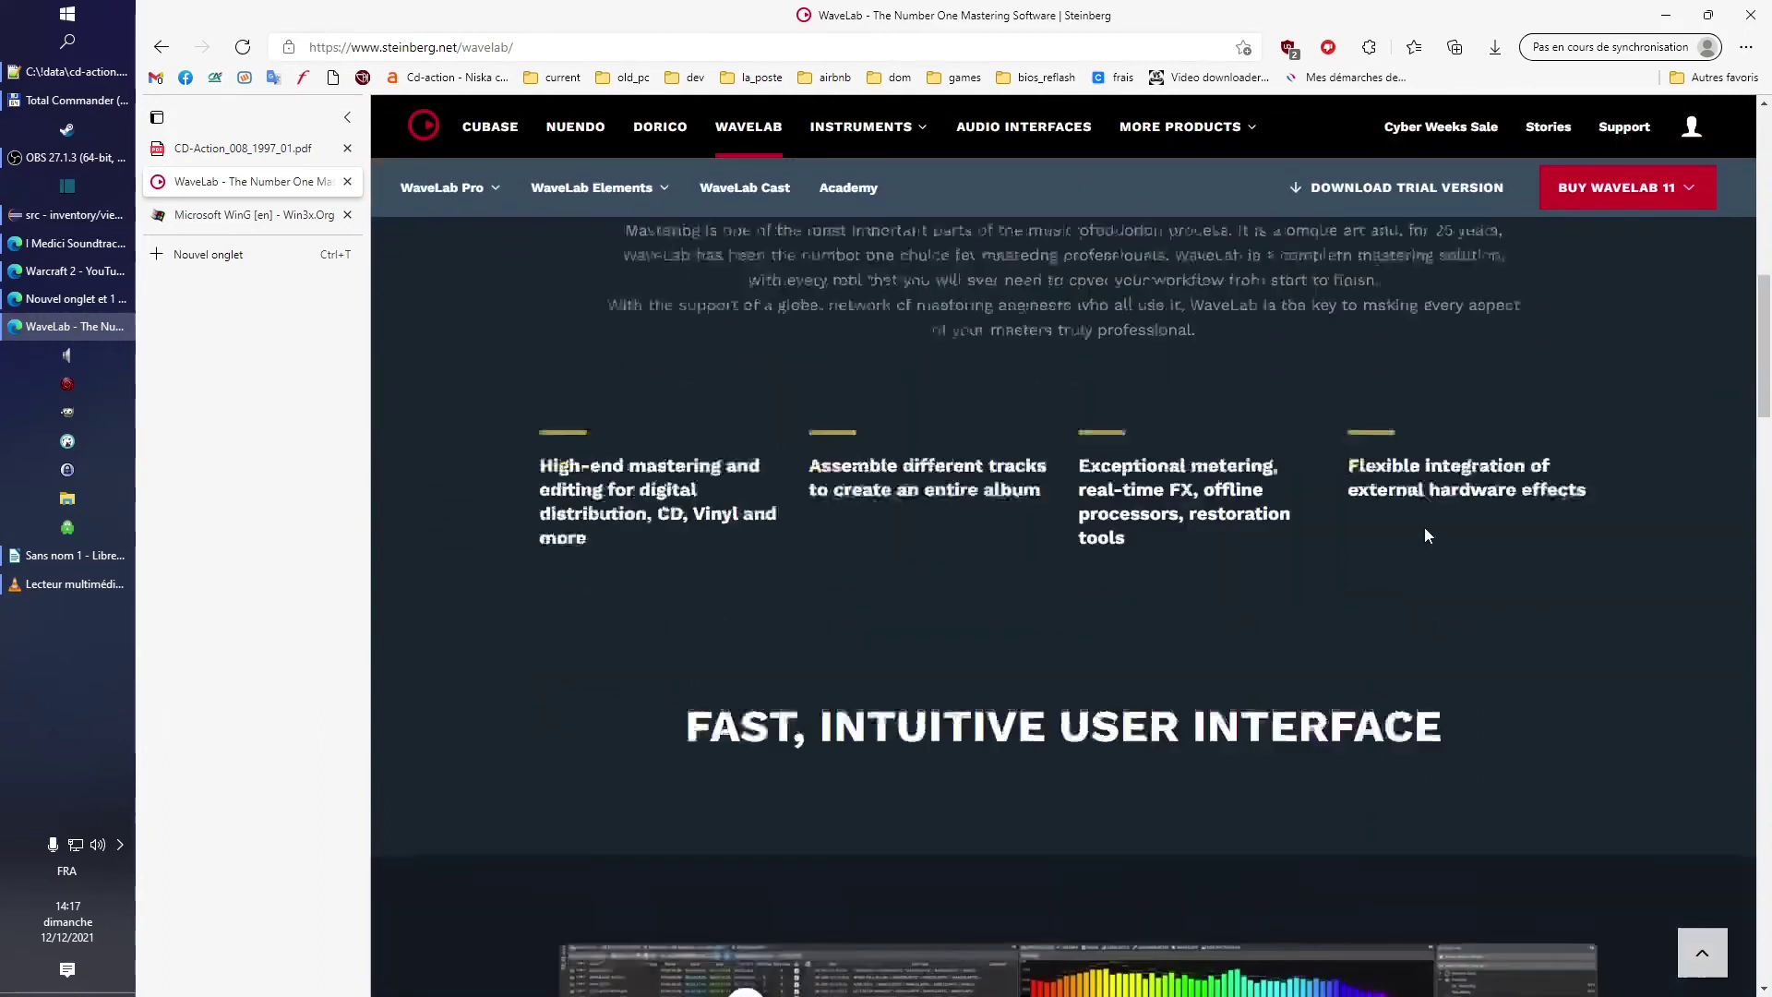
scroll(1428, 524, down, 1)
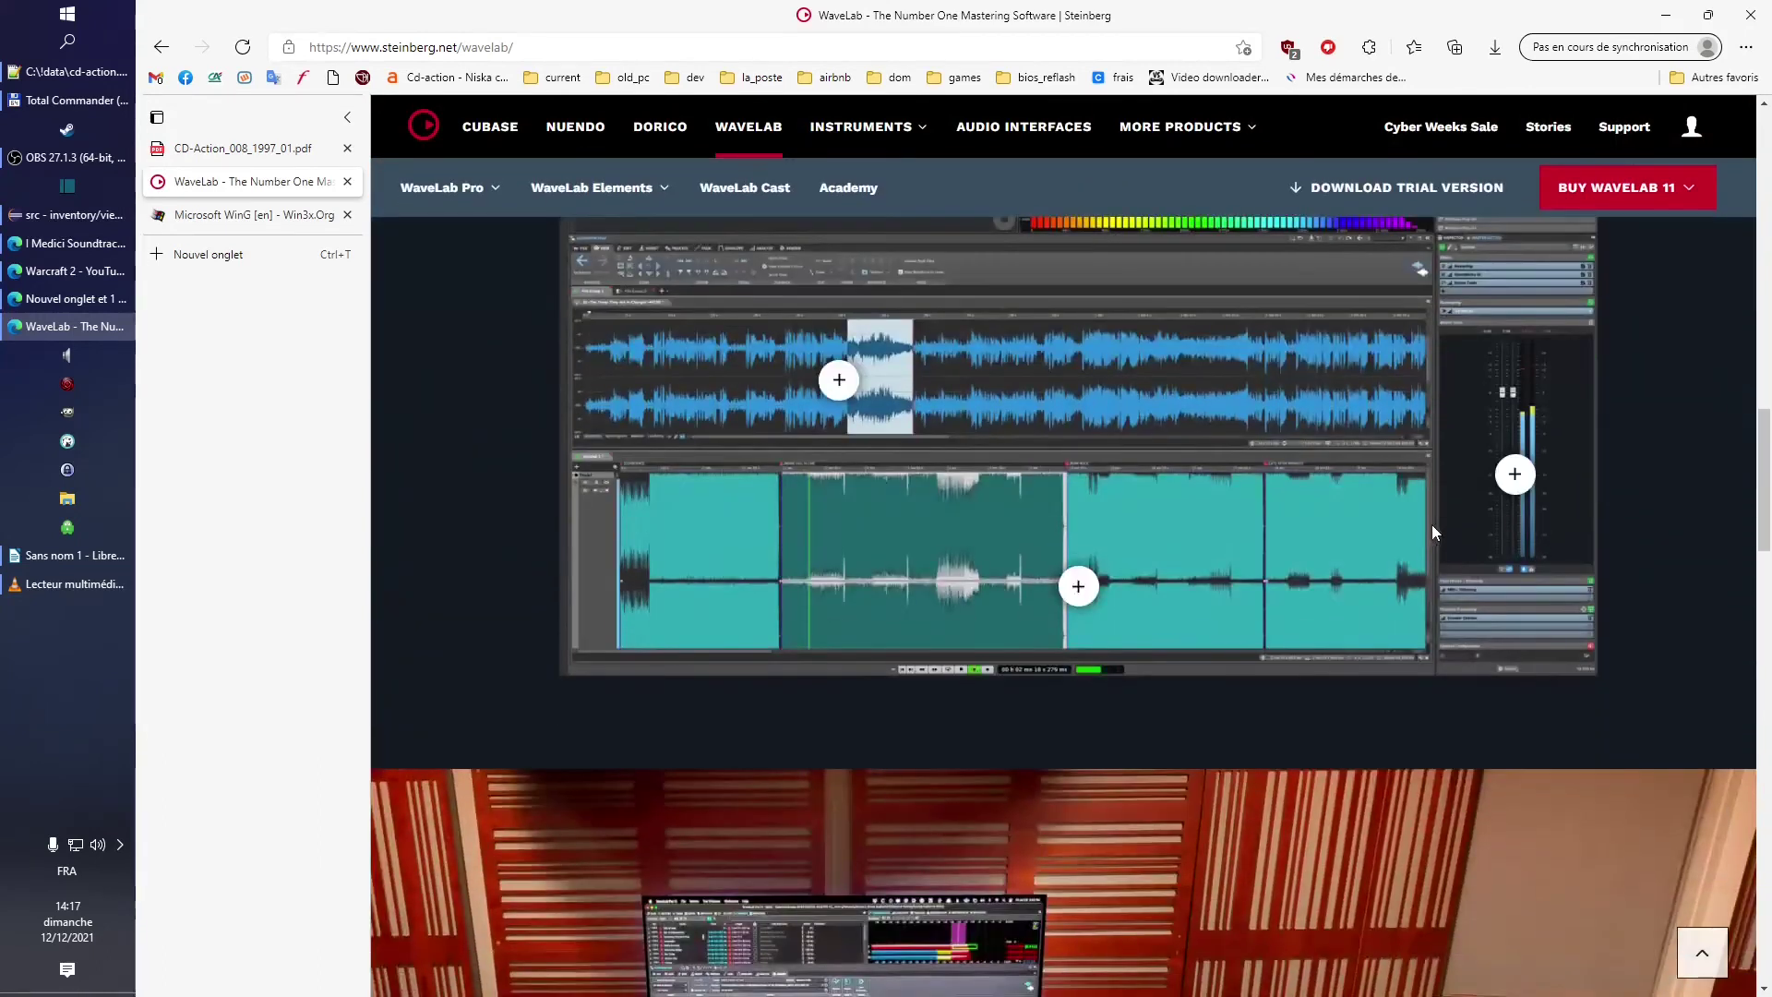
scroll(1435, 523, up, 1)
scroll(1440, 524, down, 4)
scroll(1436, 536, down, 6)
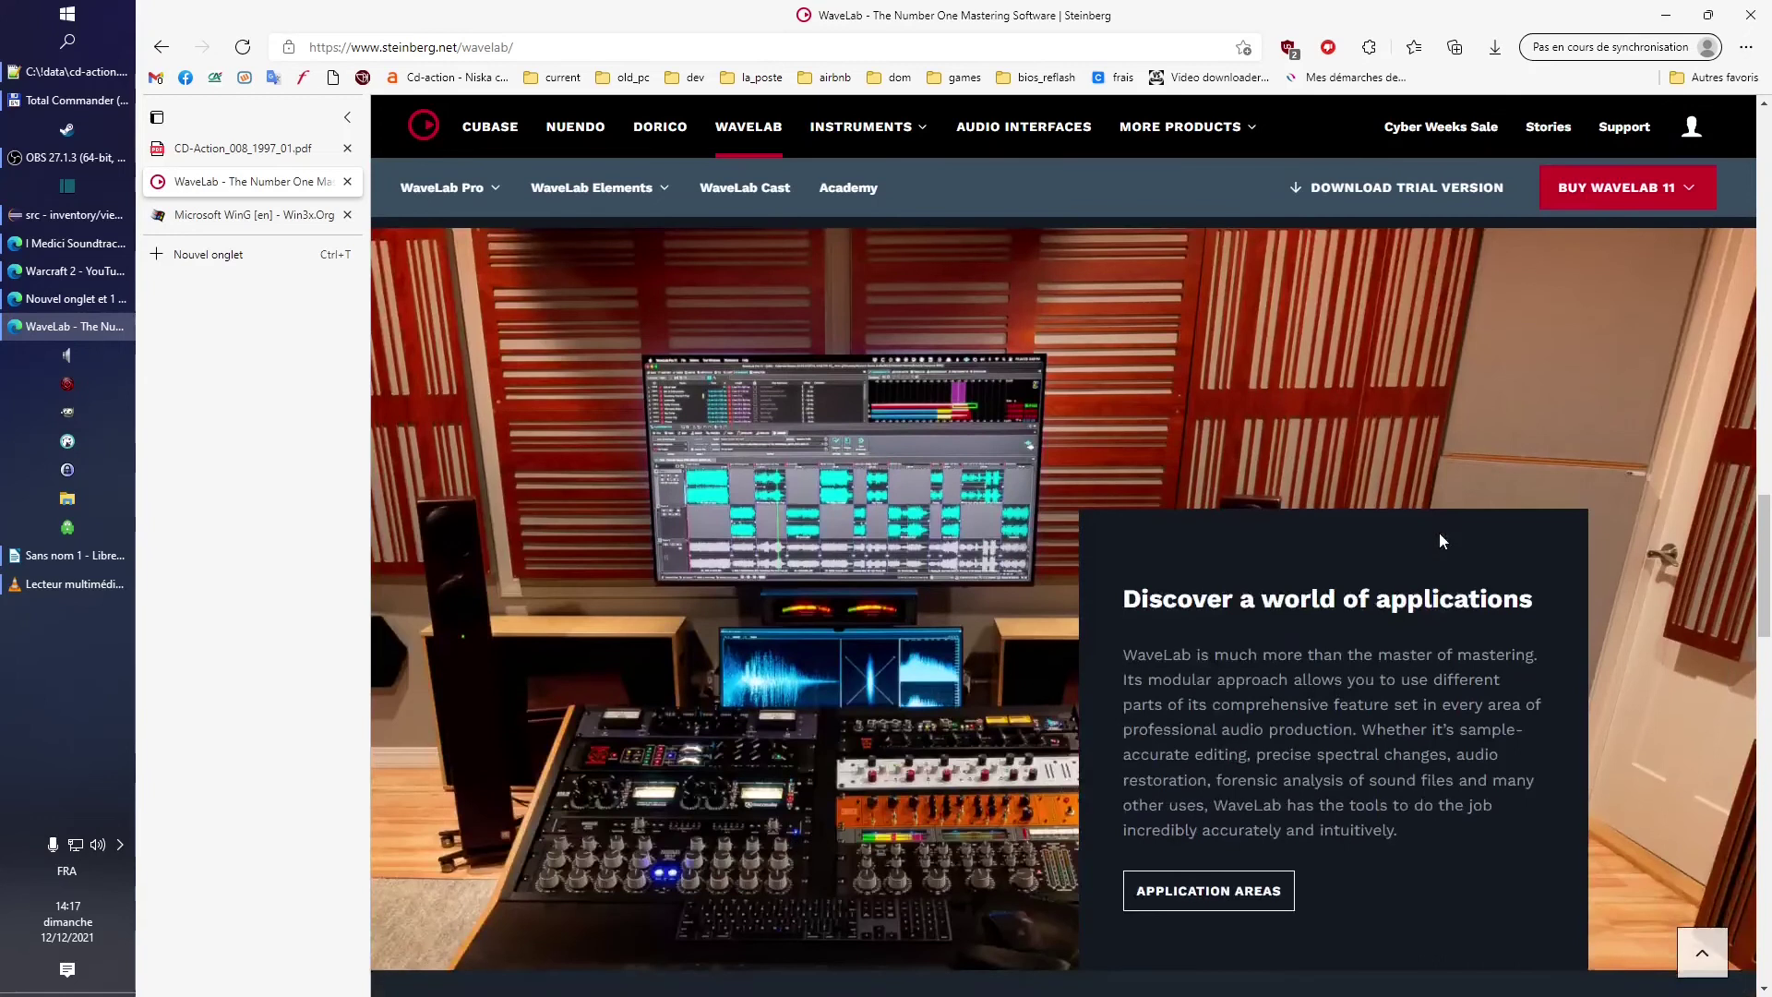
scroll(1472, 526, down, 3)
scroll(1476, 524, down, 15)
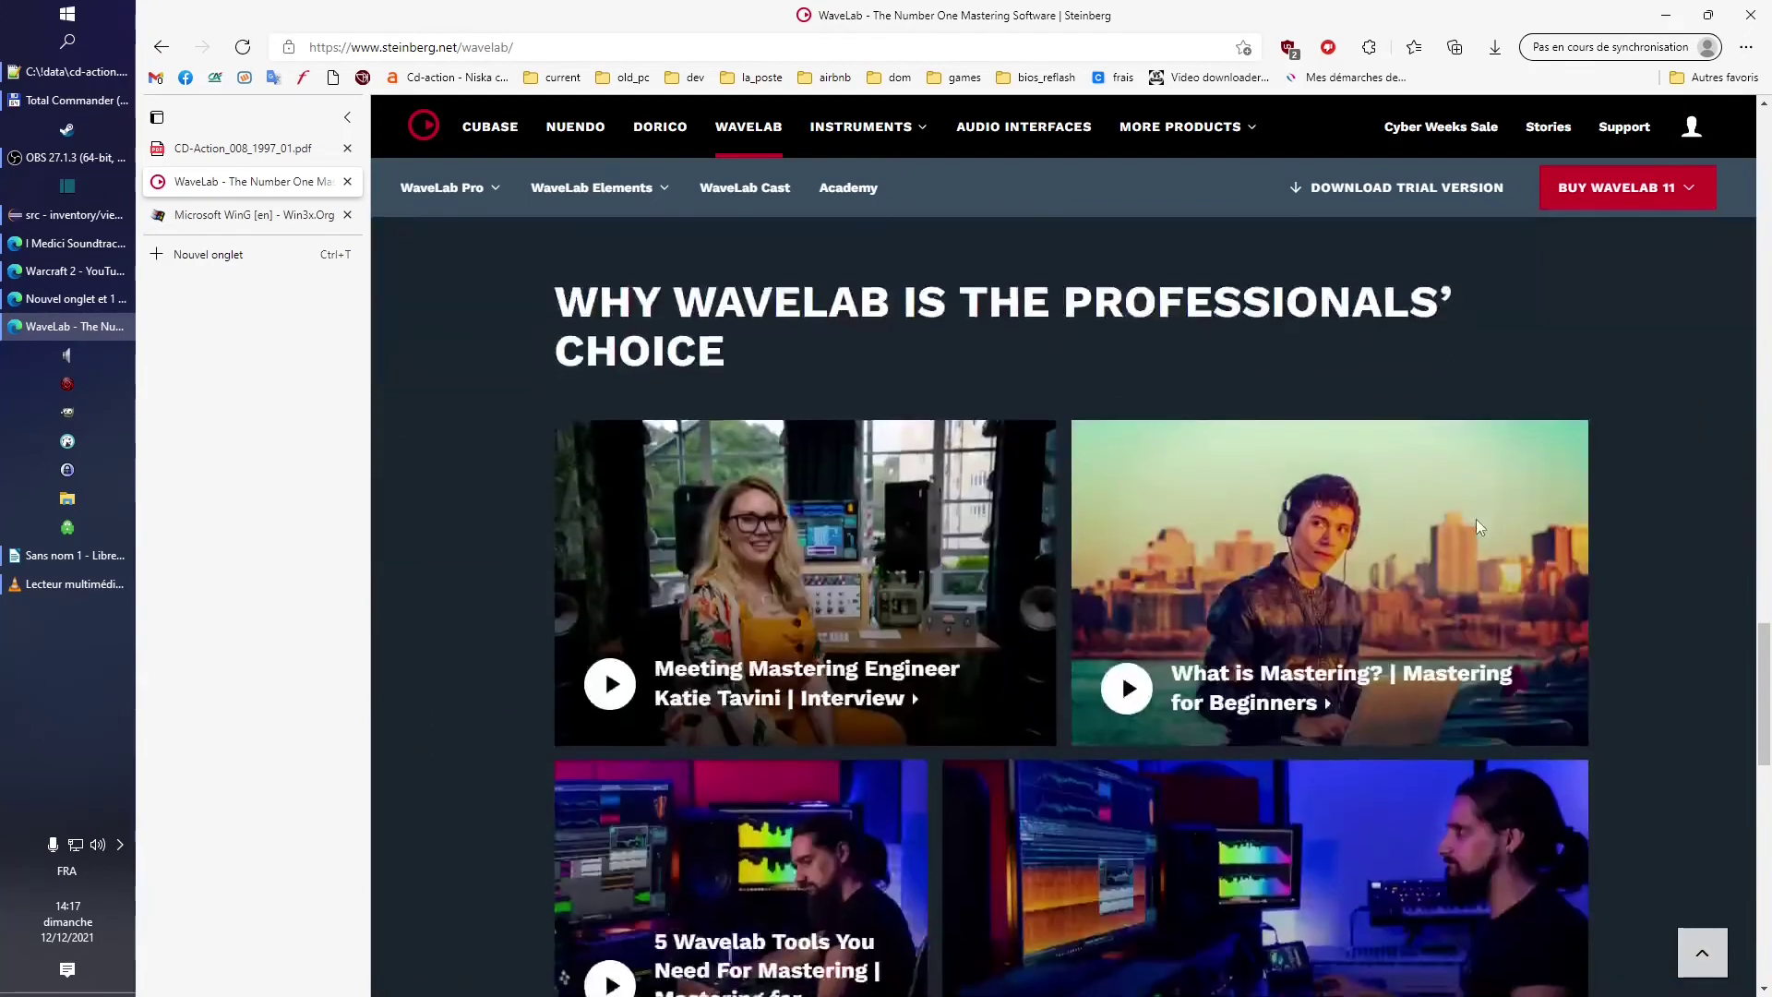
Check the WaveLab Pro 11 prices, switch to the CD-Action PDF and read the WaveLab article's introduction on page 10
scroll(1447, 461, up, 3)
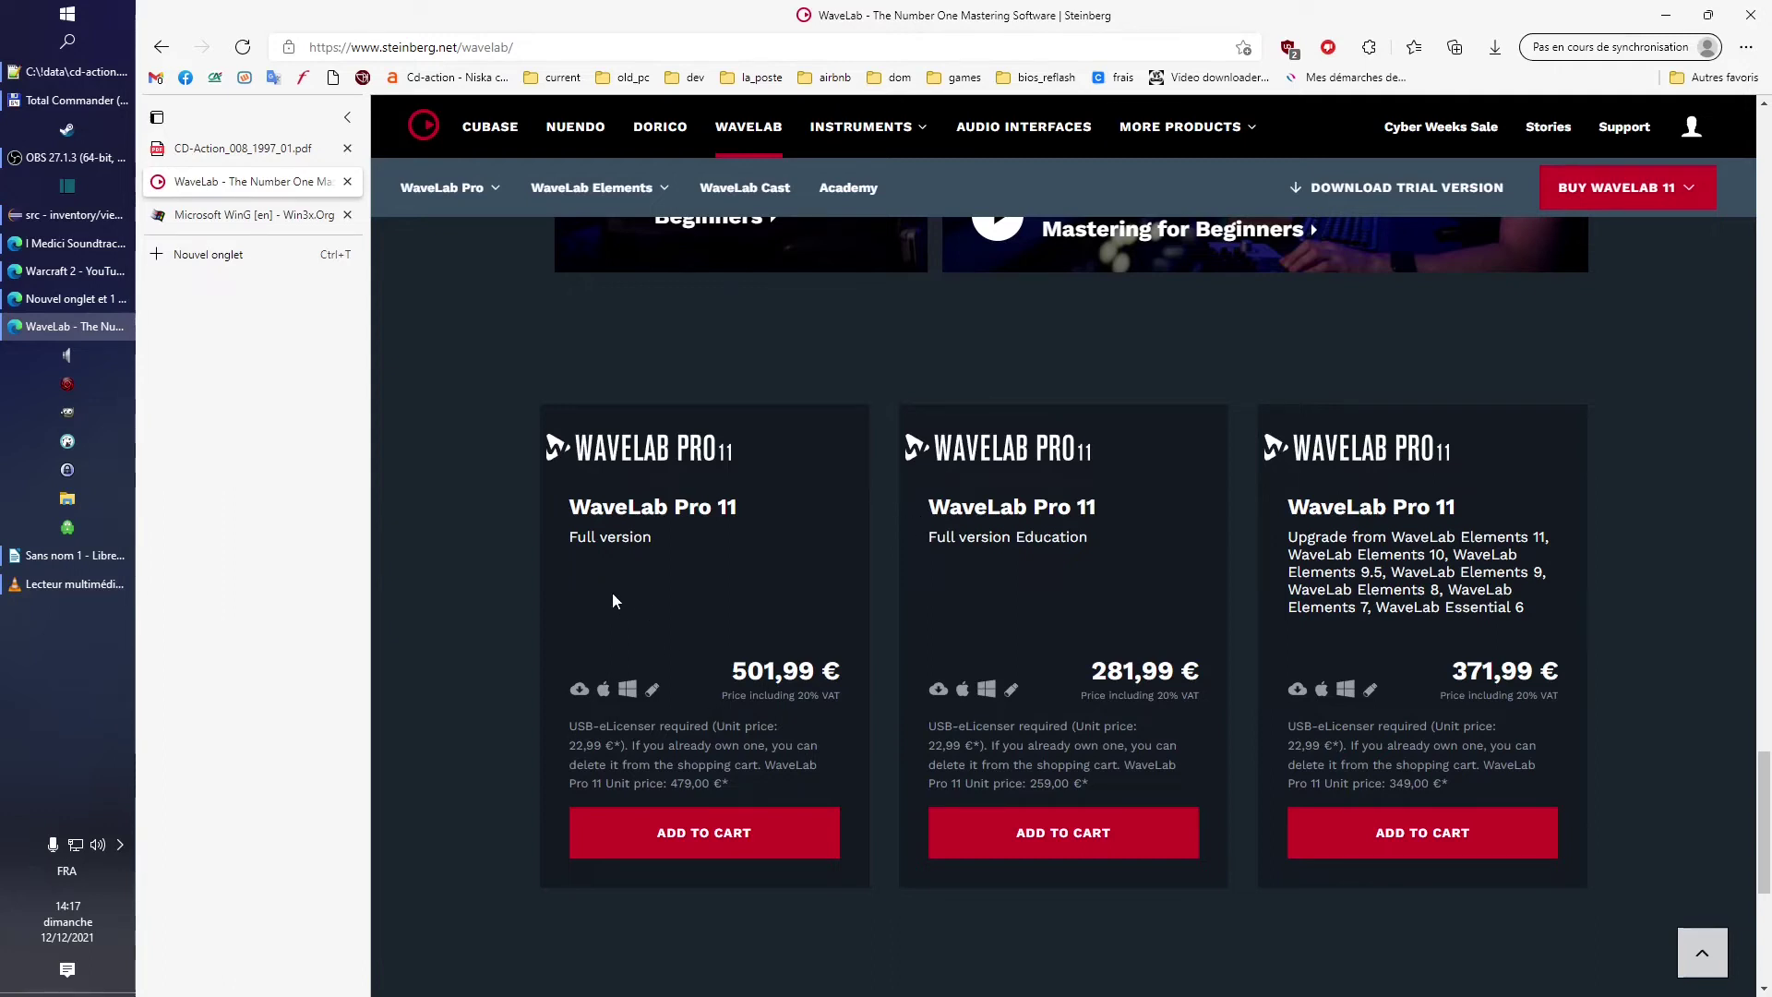
click(285, 154)
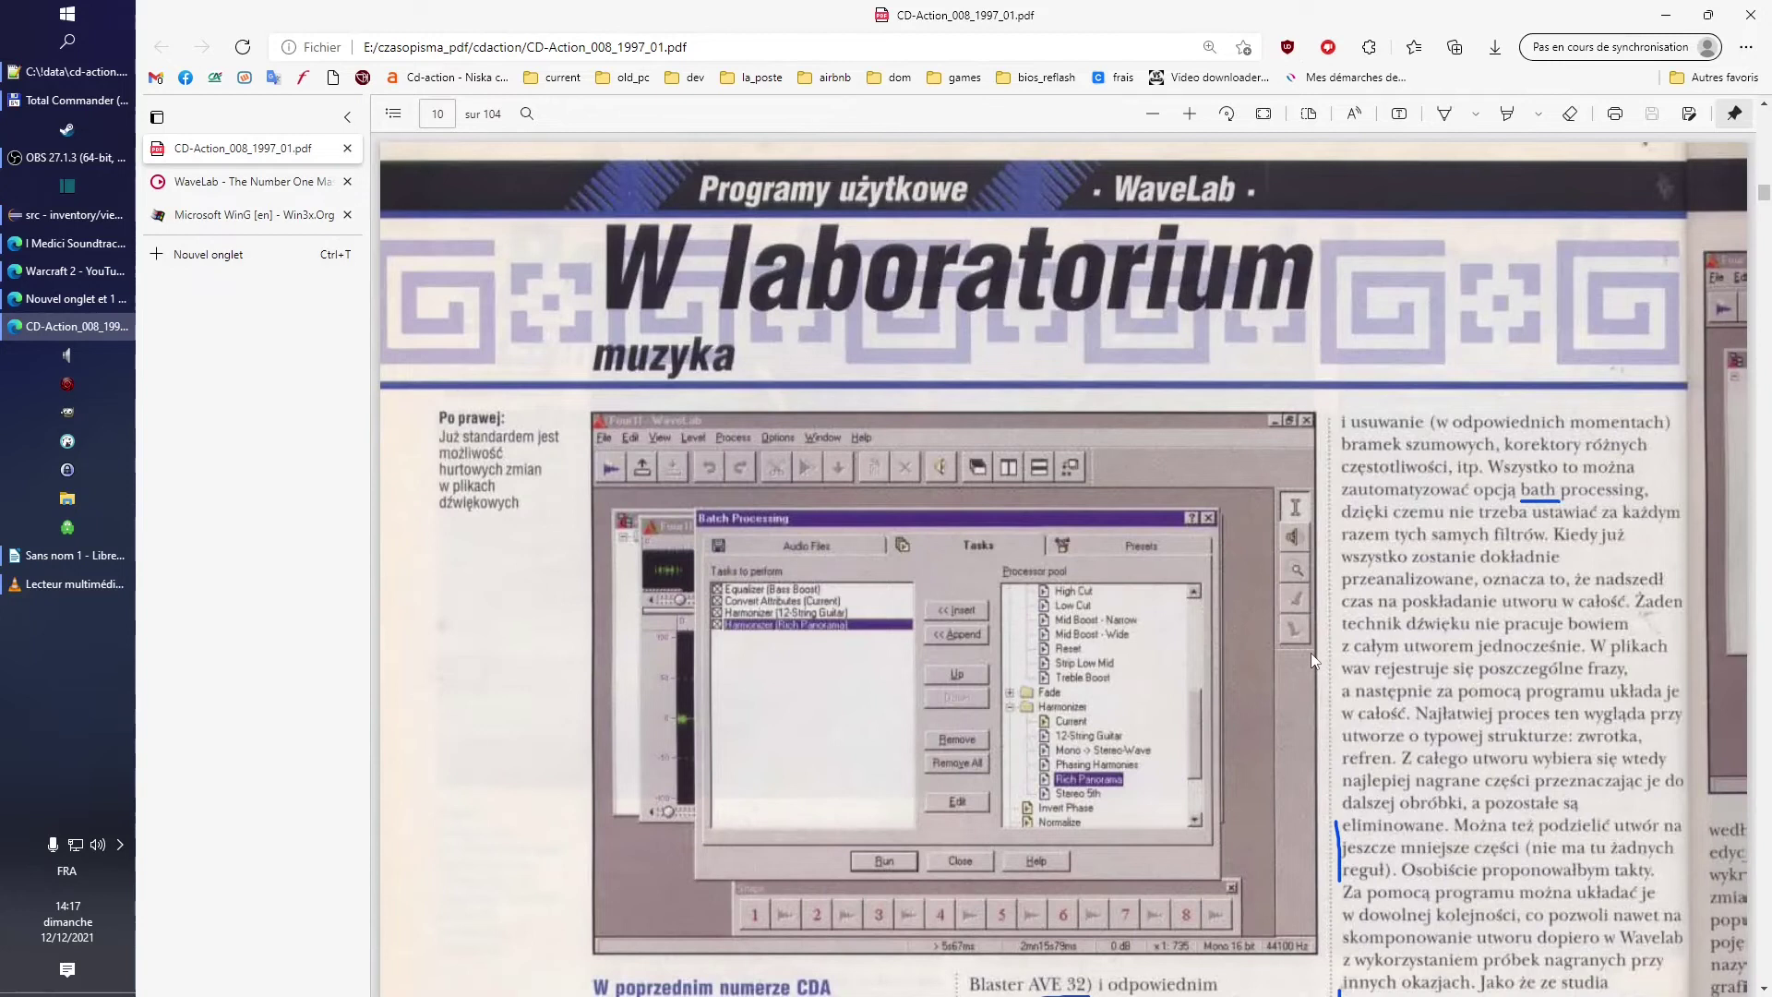
scroll(1111, 639, down, 3)
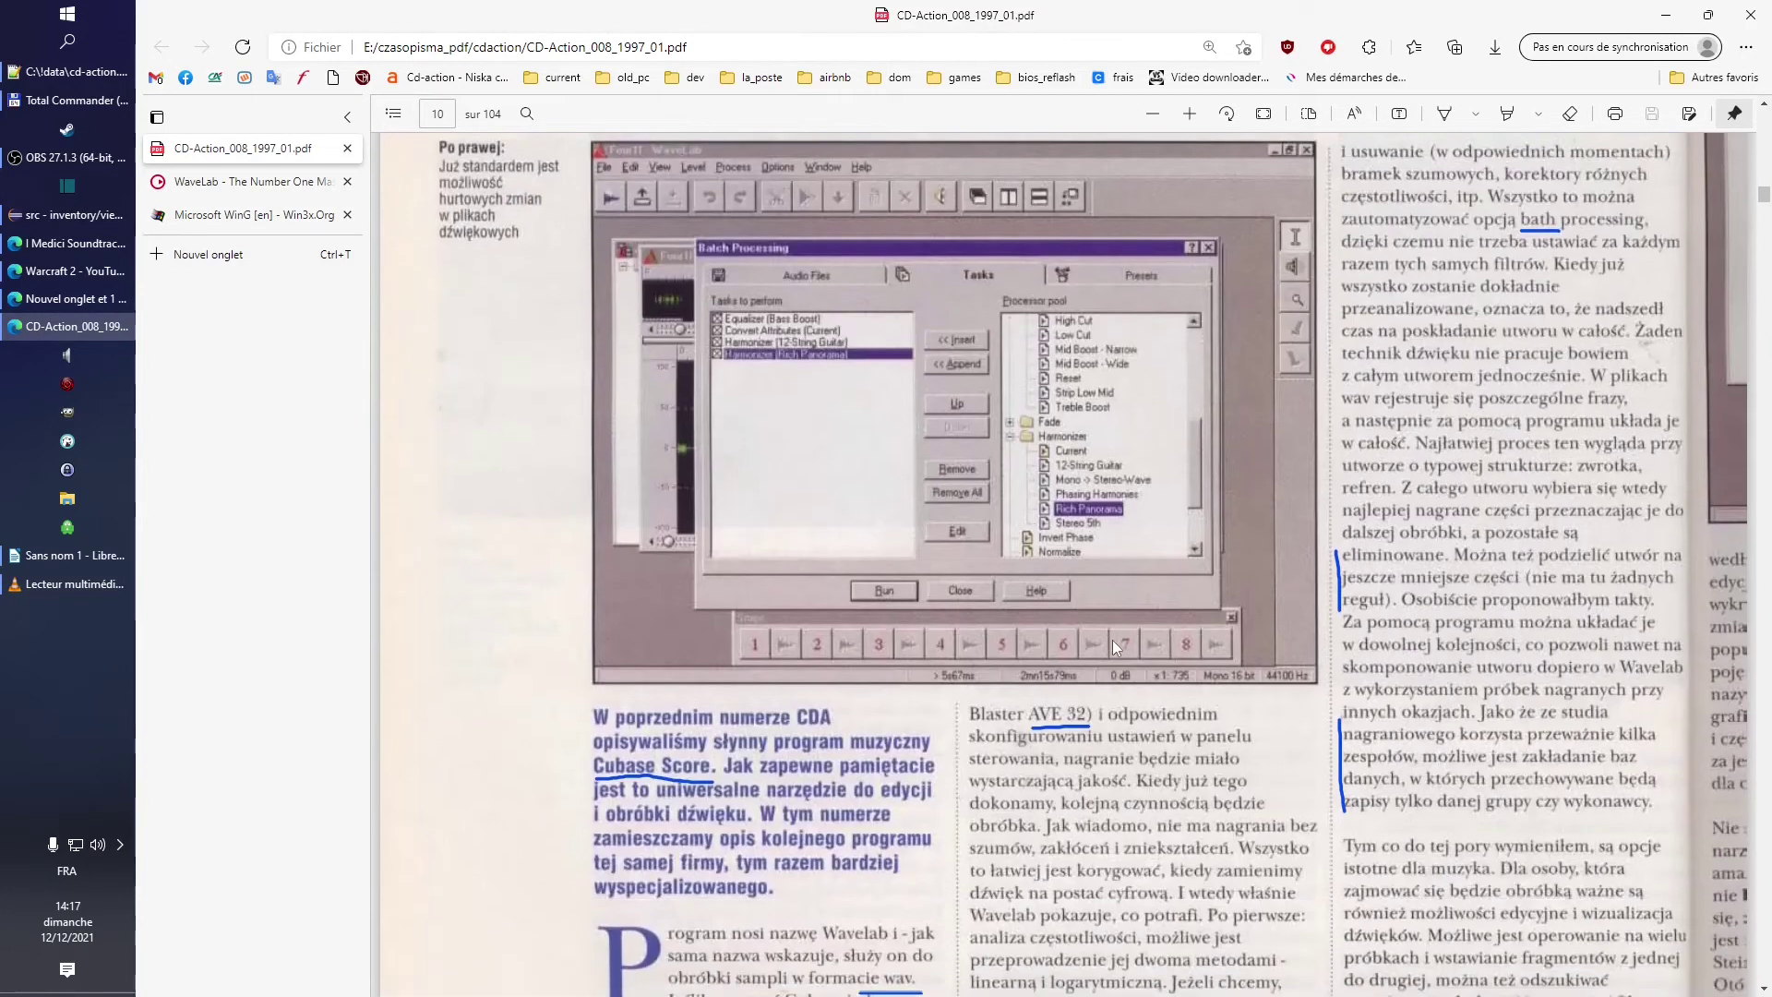
scroll(904, 754, down, 2)
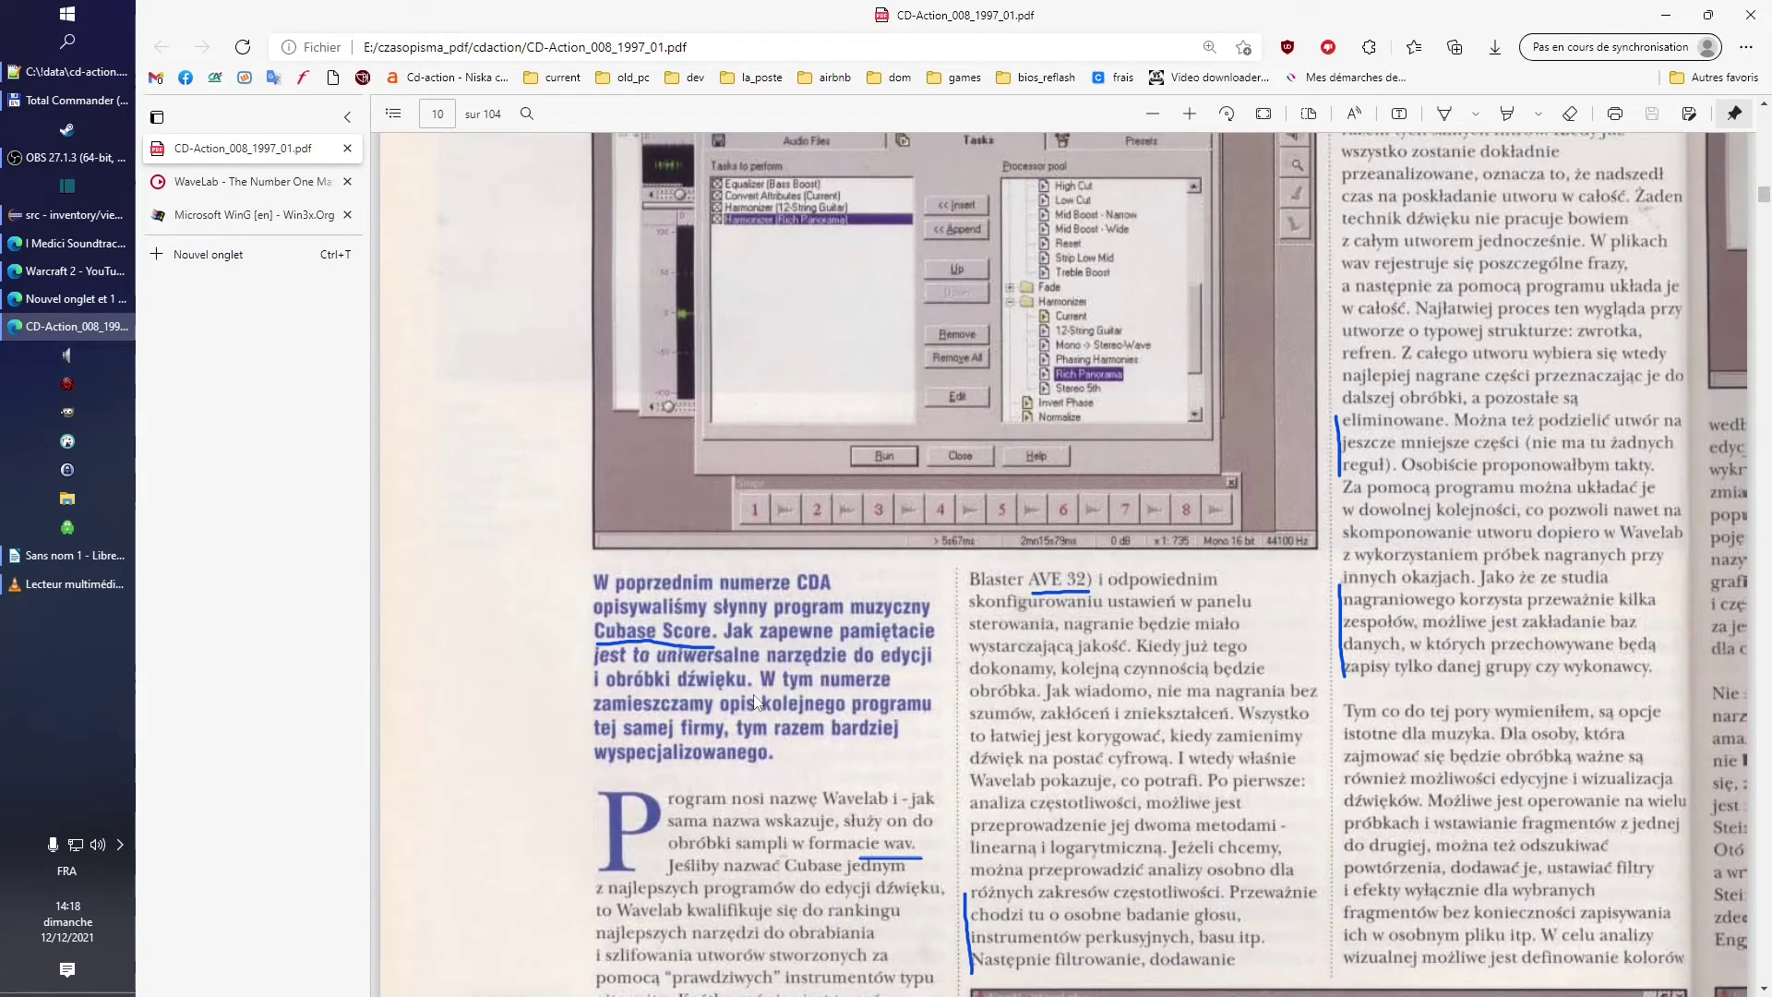
scroll(741, 703, down, 2)
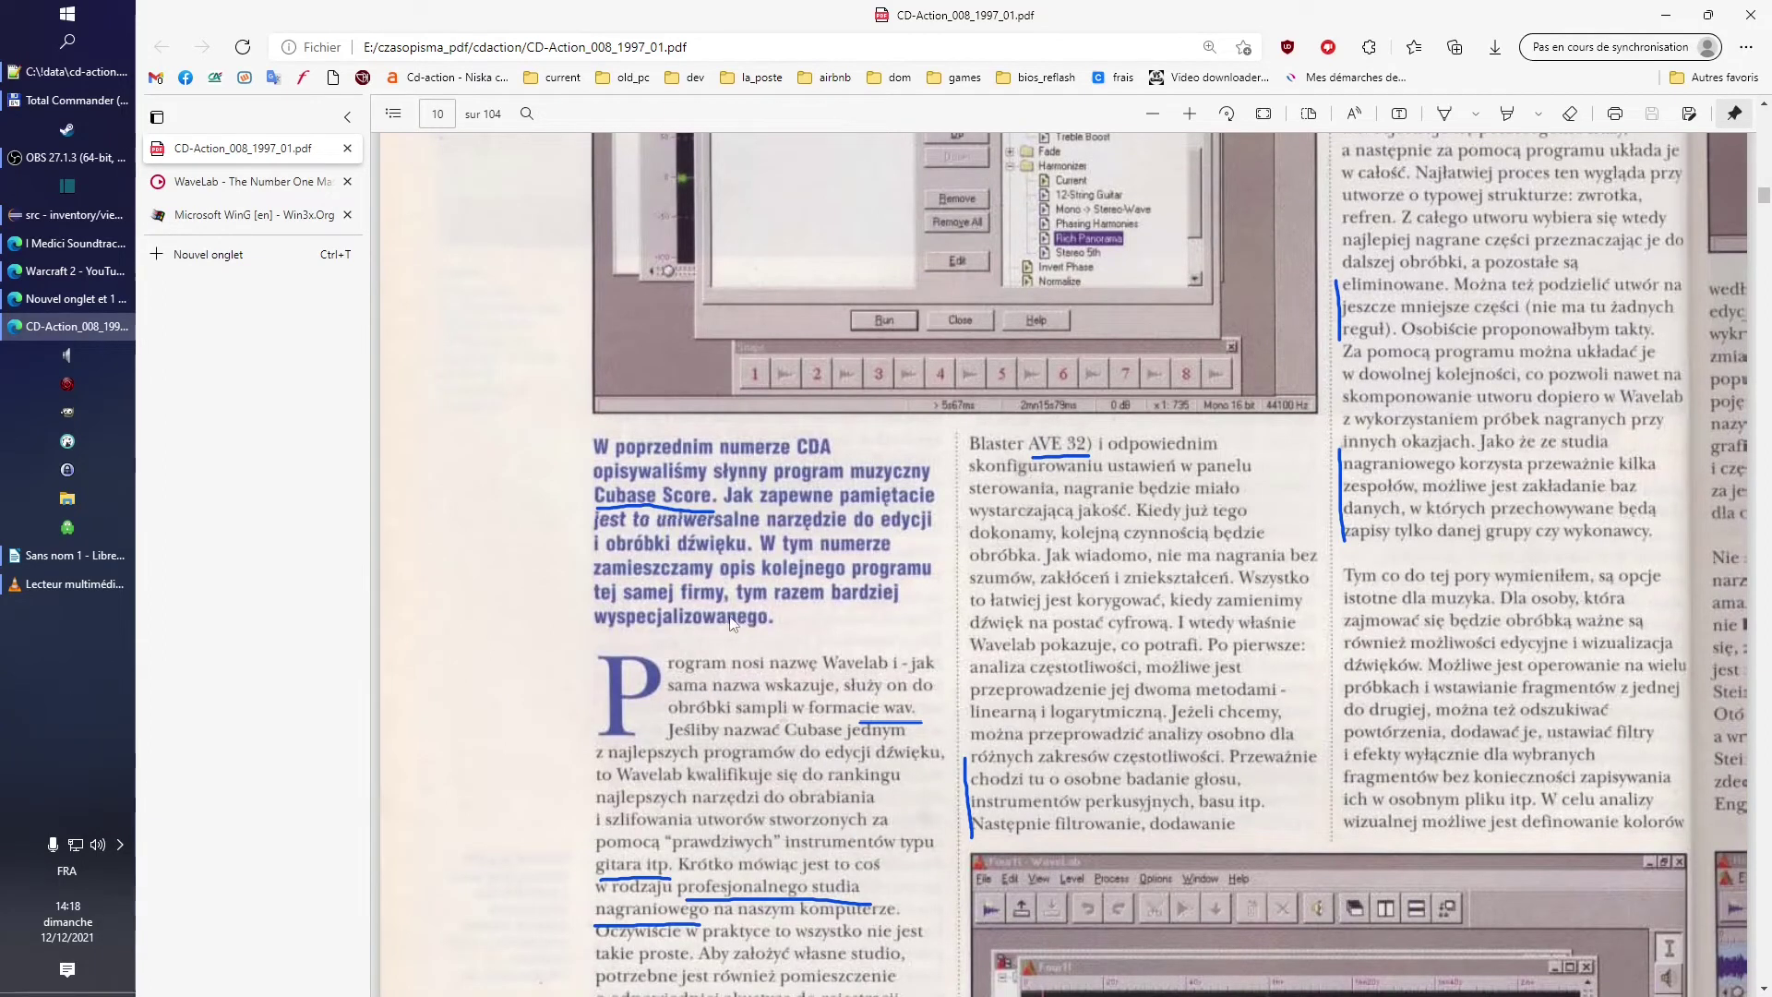
scroll(732, 628, down, 2)
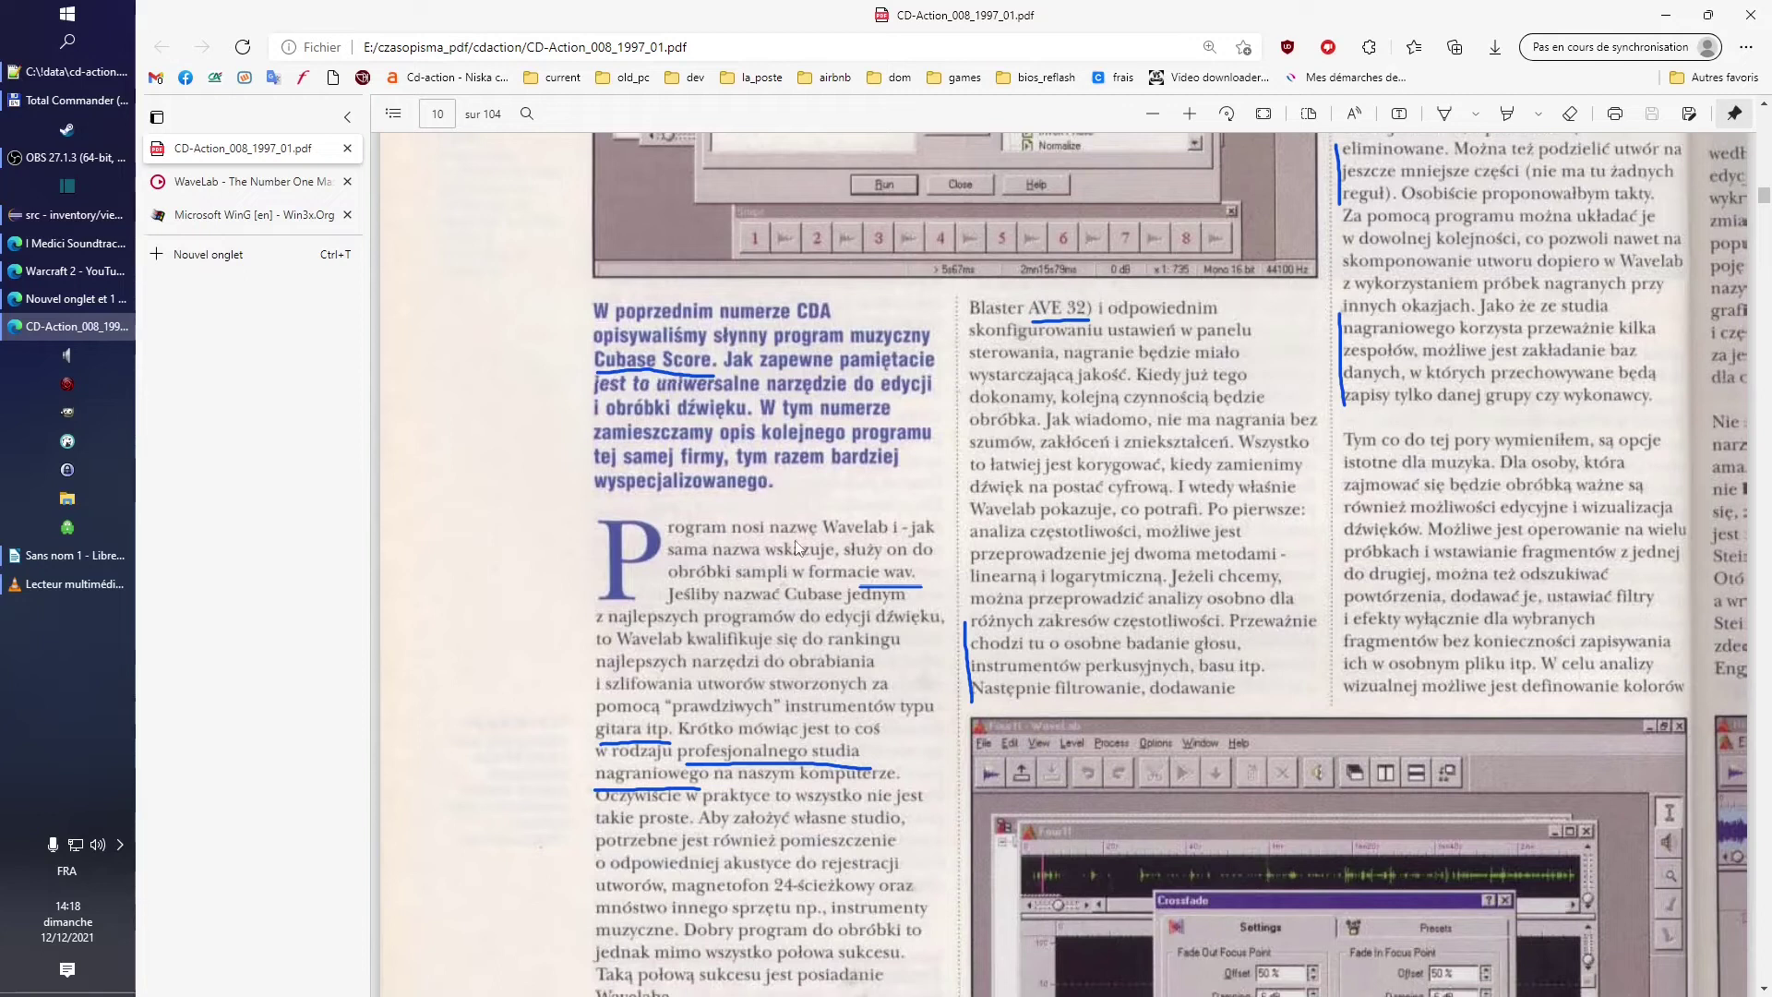
scroll(824, 517, down, 3)
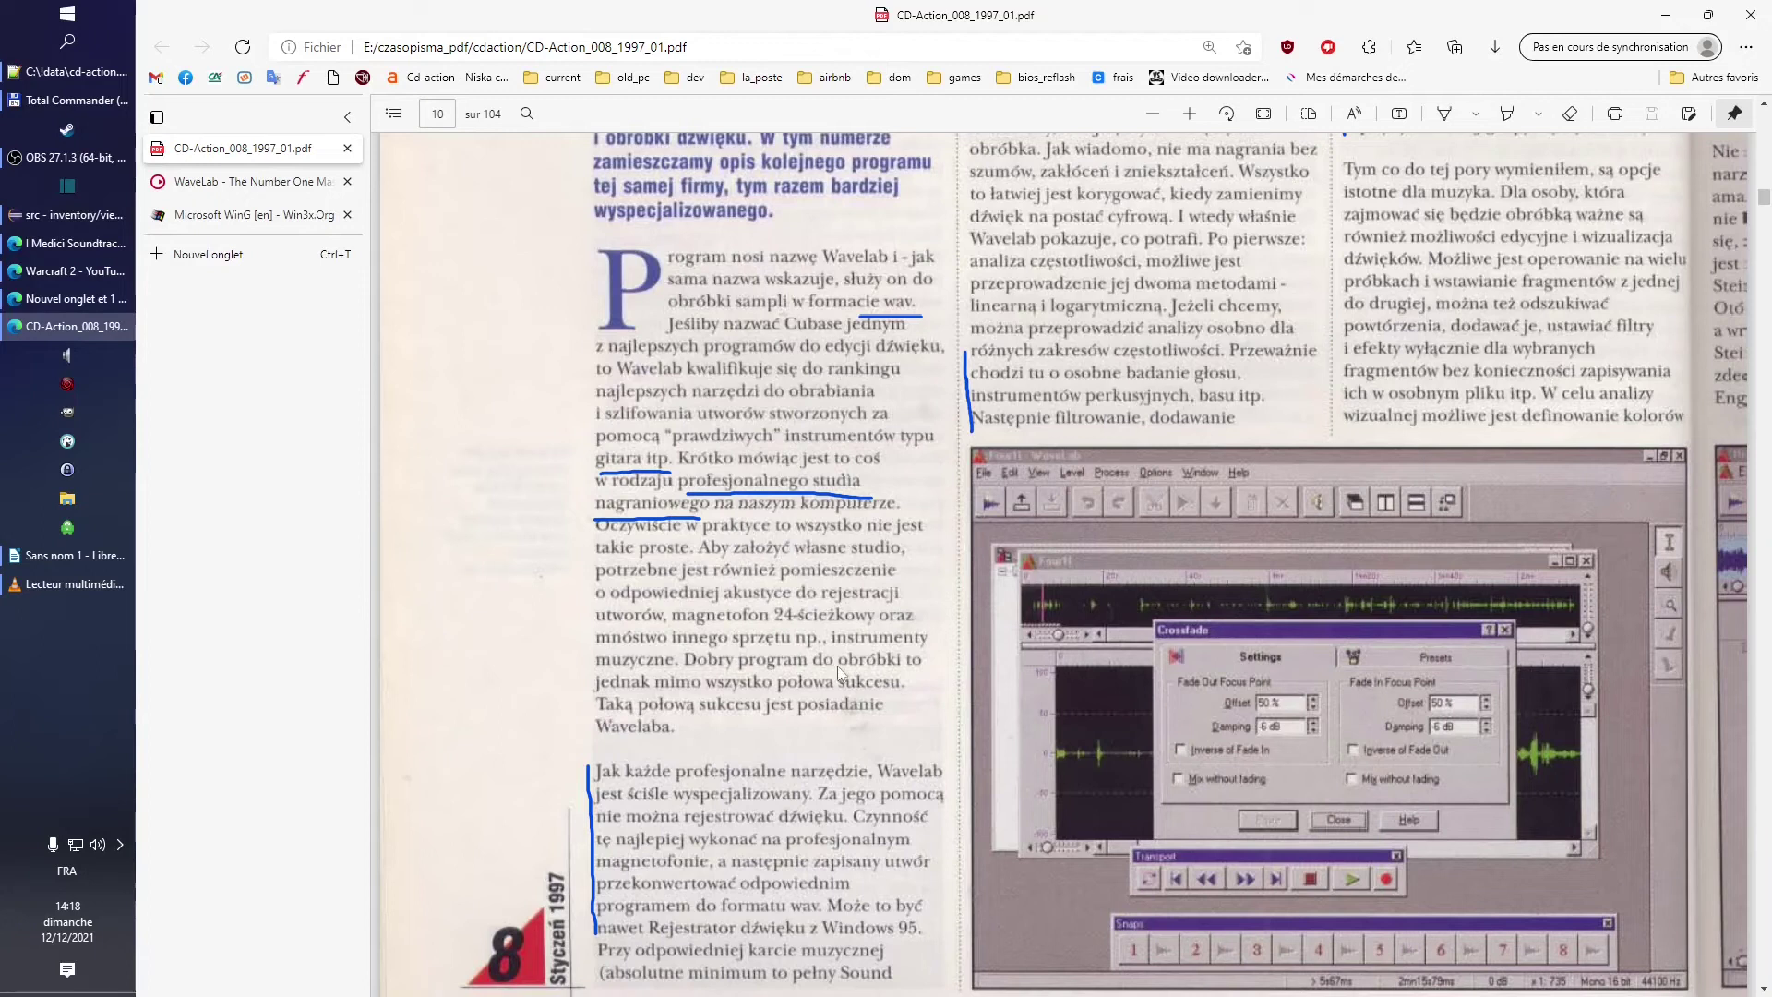
scroll(849, 672, down, 2)
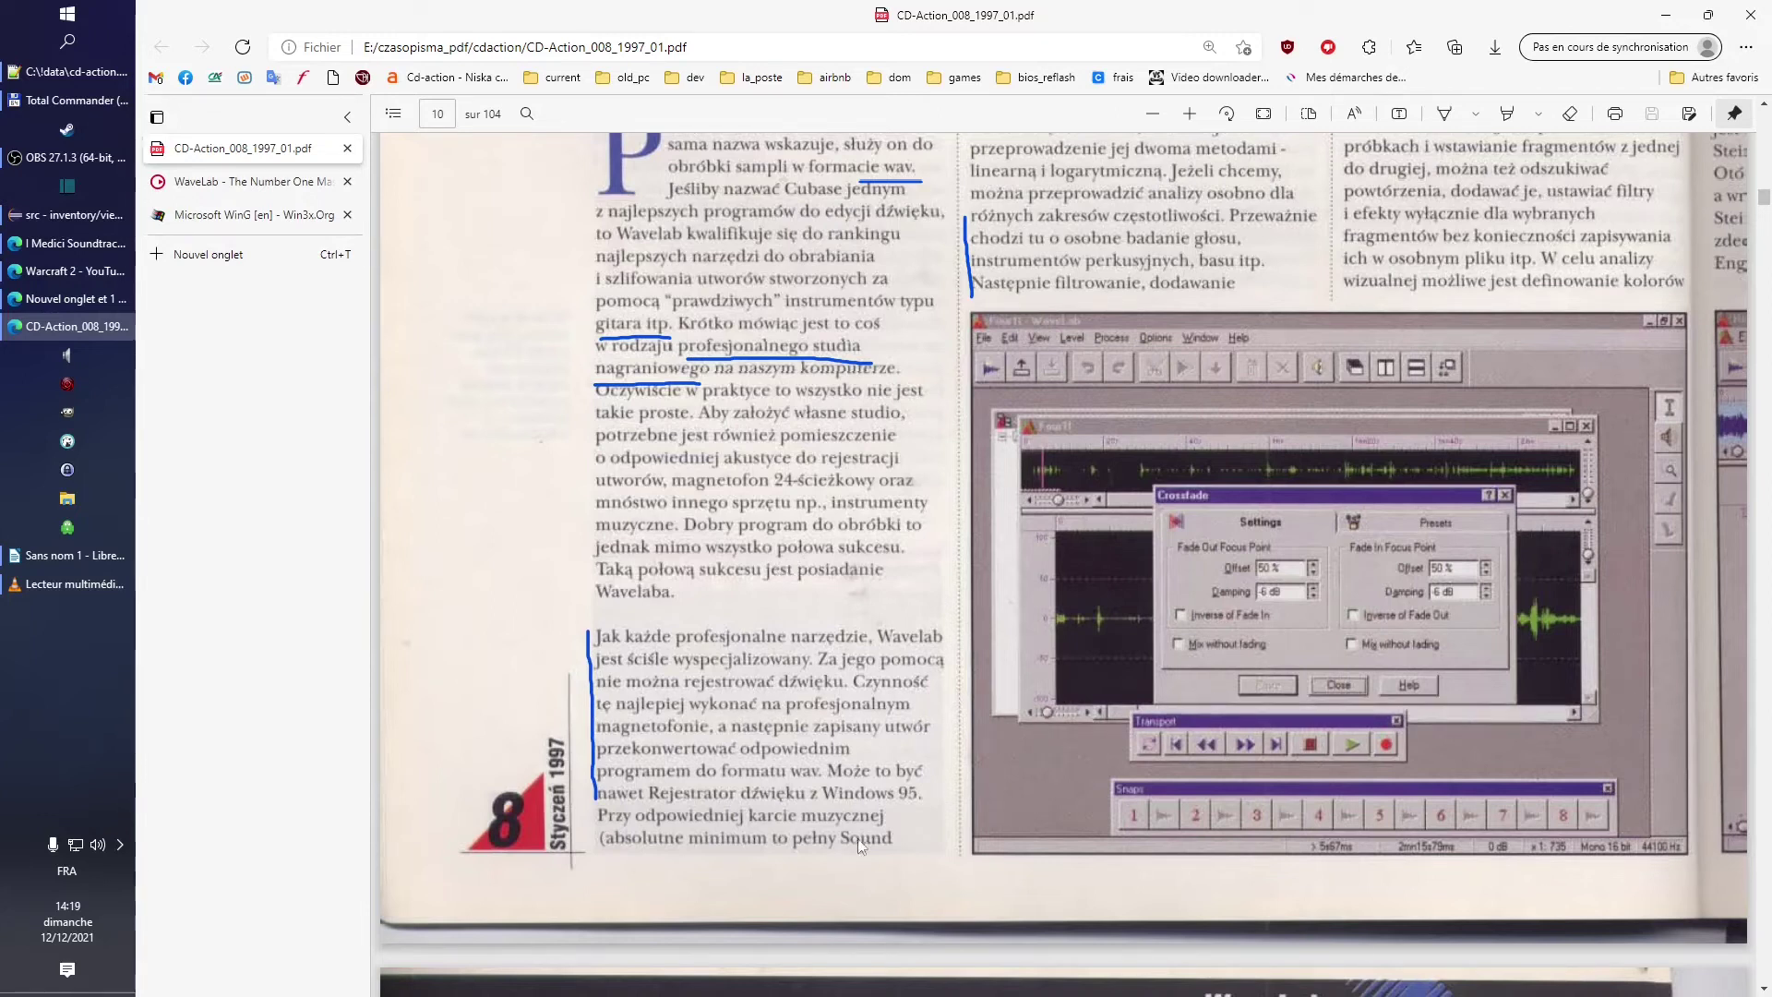
Read the remaining columns of the WaveLab article on page 10, including the Batch Processing and Crossfade screenshots
scroll(867, 832, up, 4)
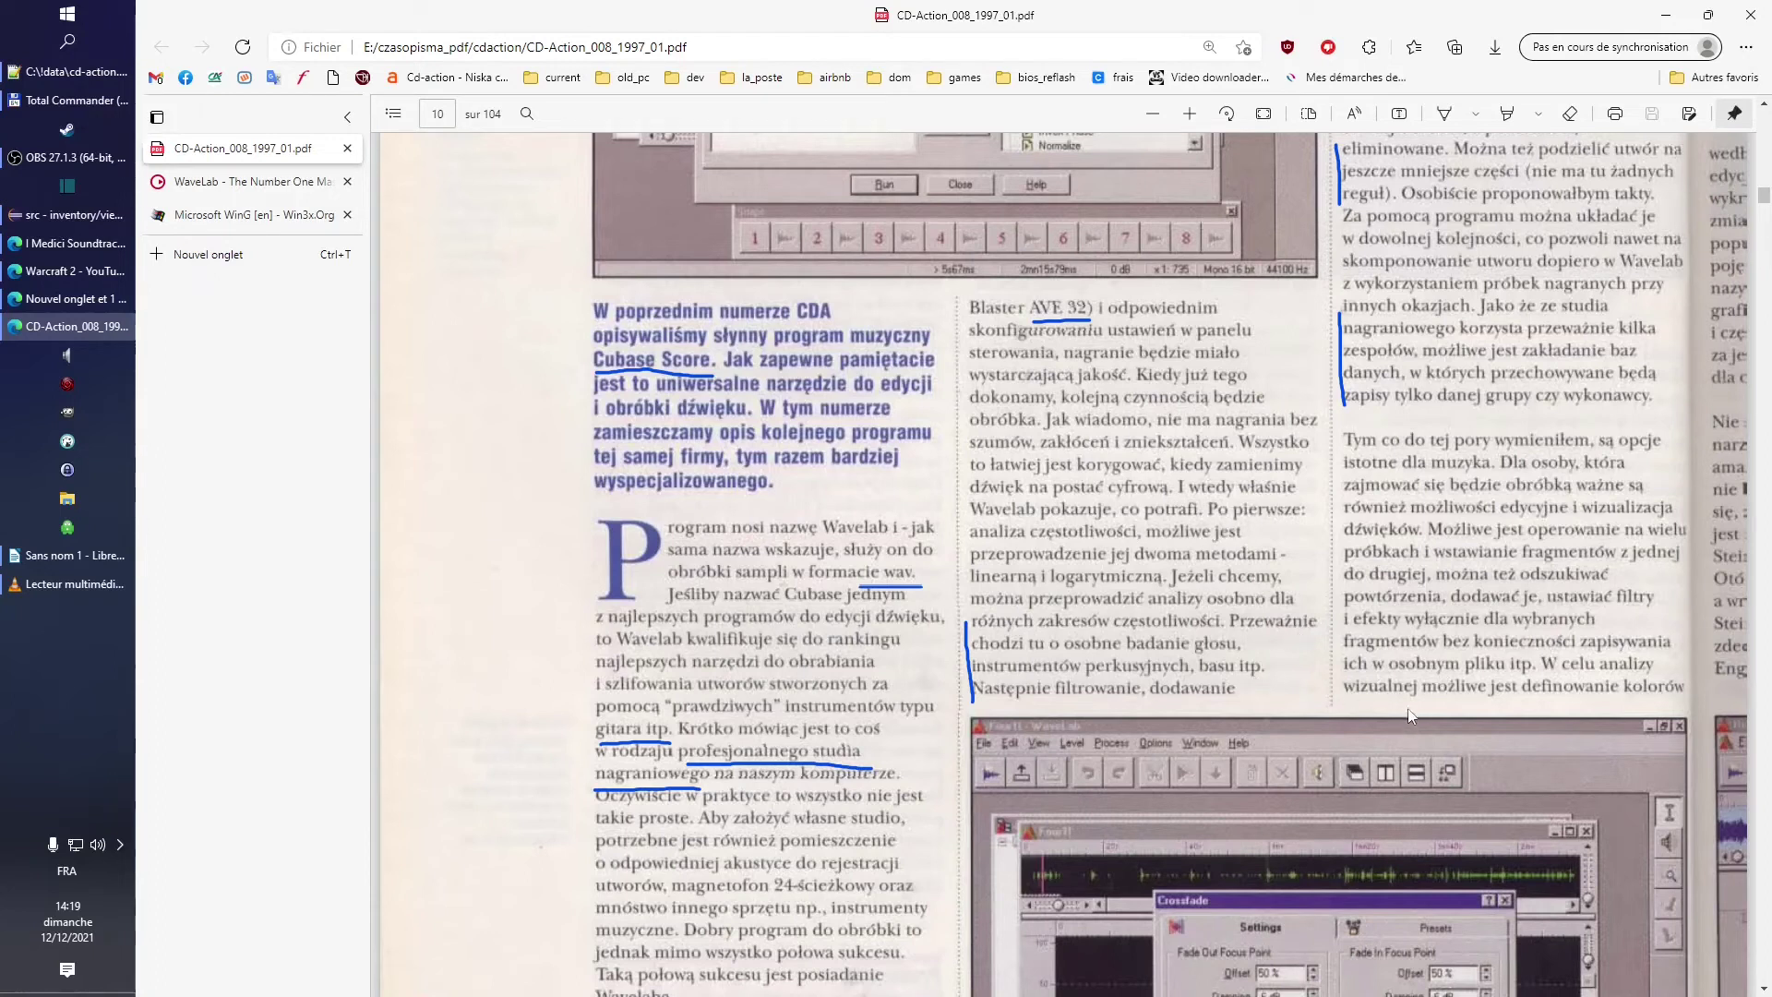
scroll(1400, 631, up, 3)
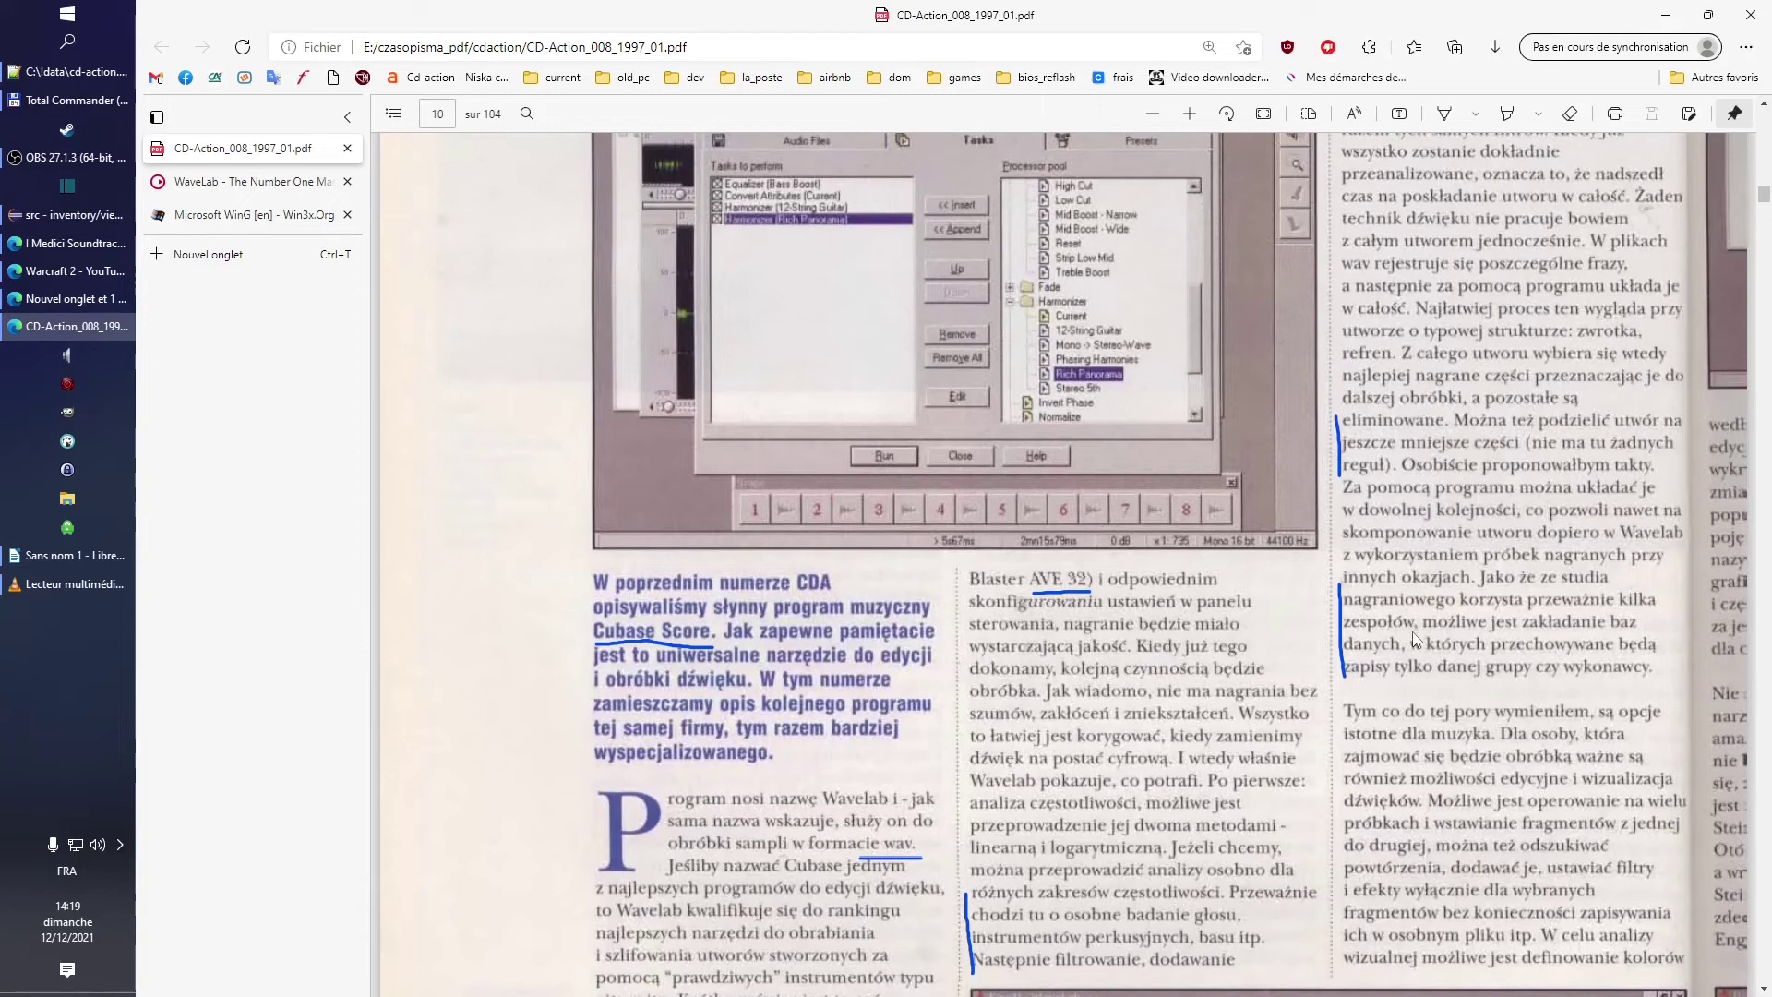
scroll(1413, 631, up, 3)
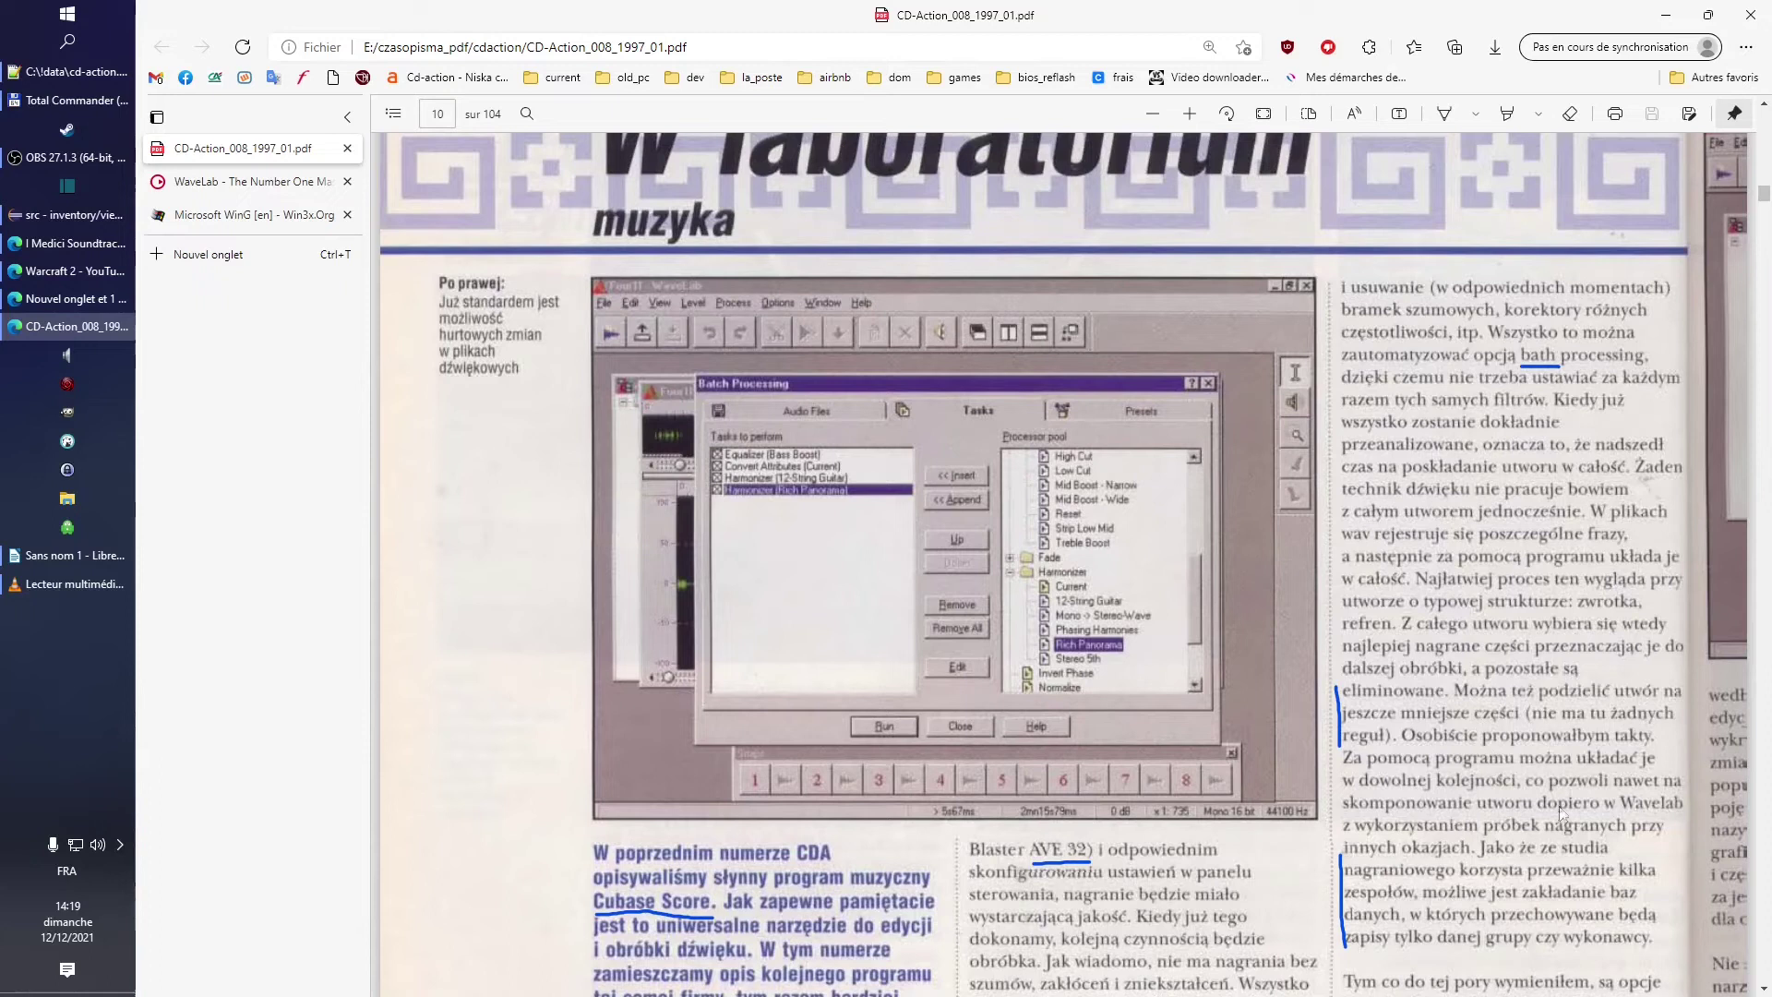
scroll(1515, 729, down, 3)
scroll(1477, 785, down, 9)
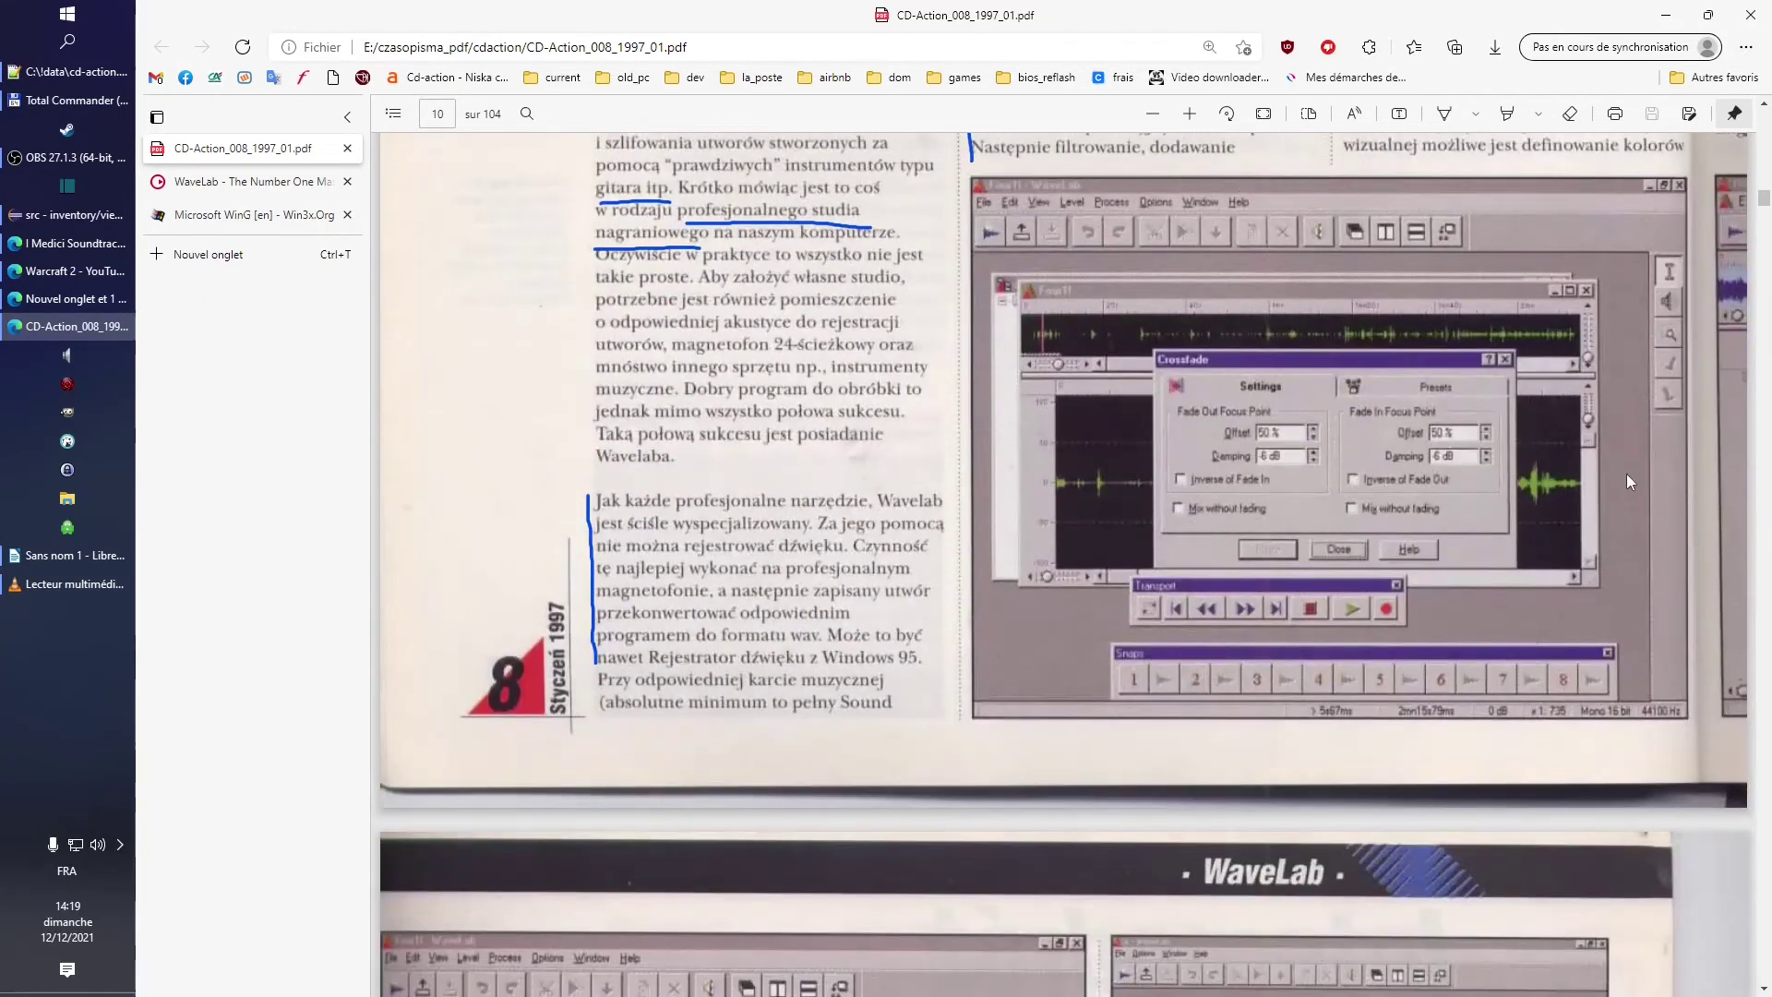
scroll(1397, 551, down, 1)
scroll(1397, 551, down, 1)
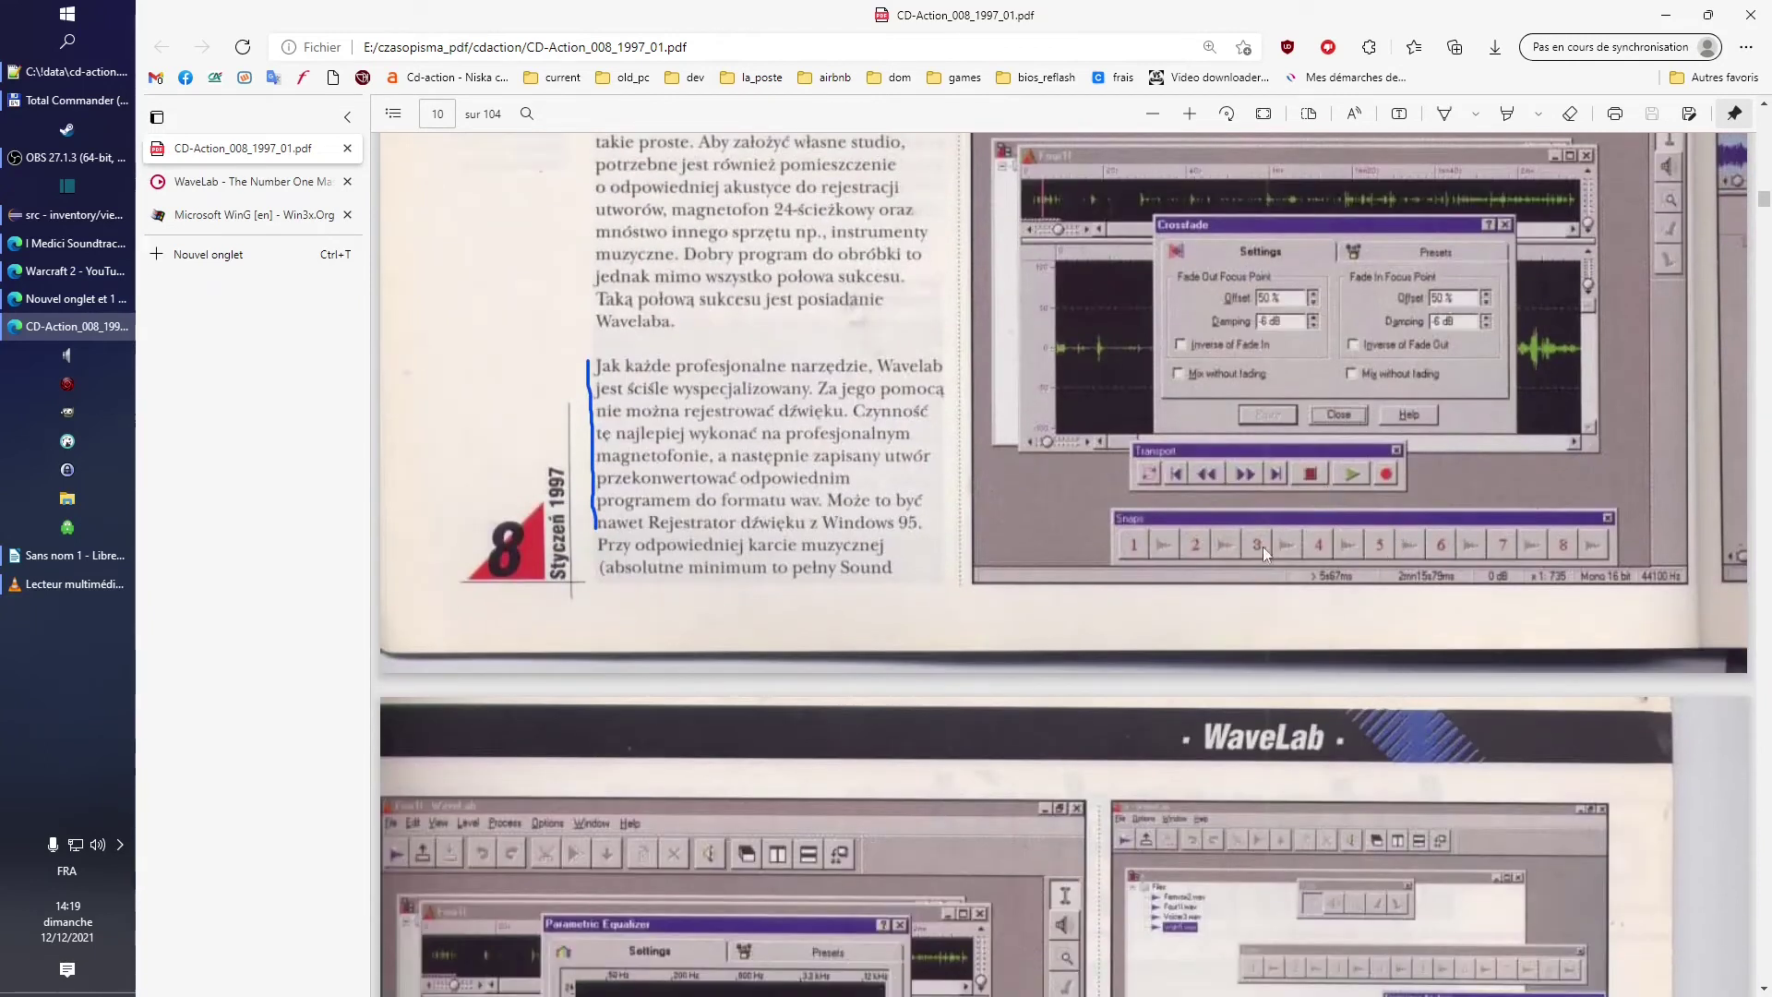
Read page 11 of the WaveLab article, covering the equalizer, plug-ins, reviewer's verdict and minimum system requirements
scroll(1239, 552, down, 4)
scroll(1244, 646, down, 1)
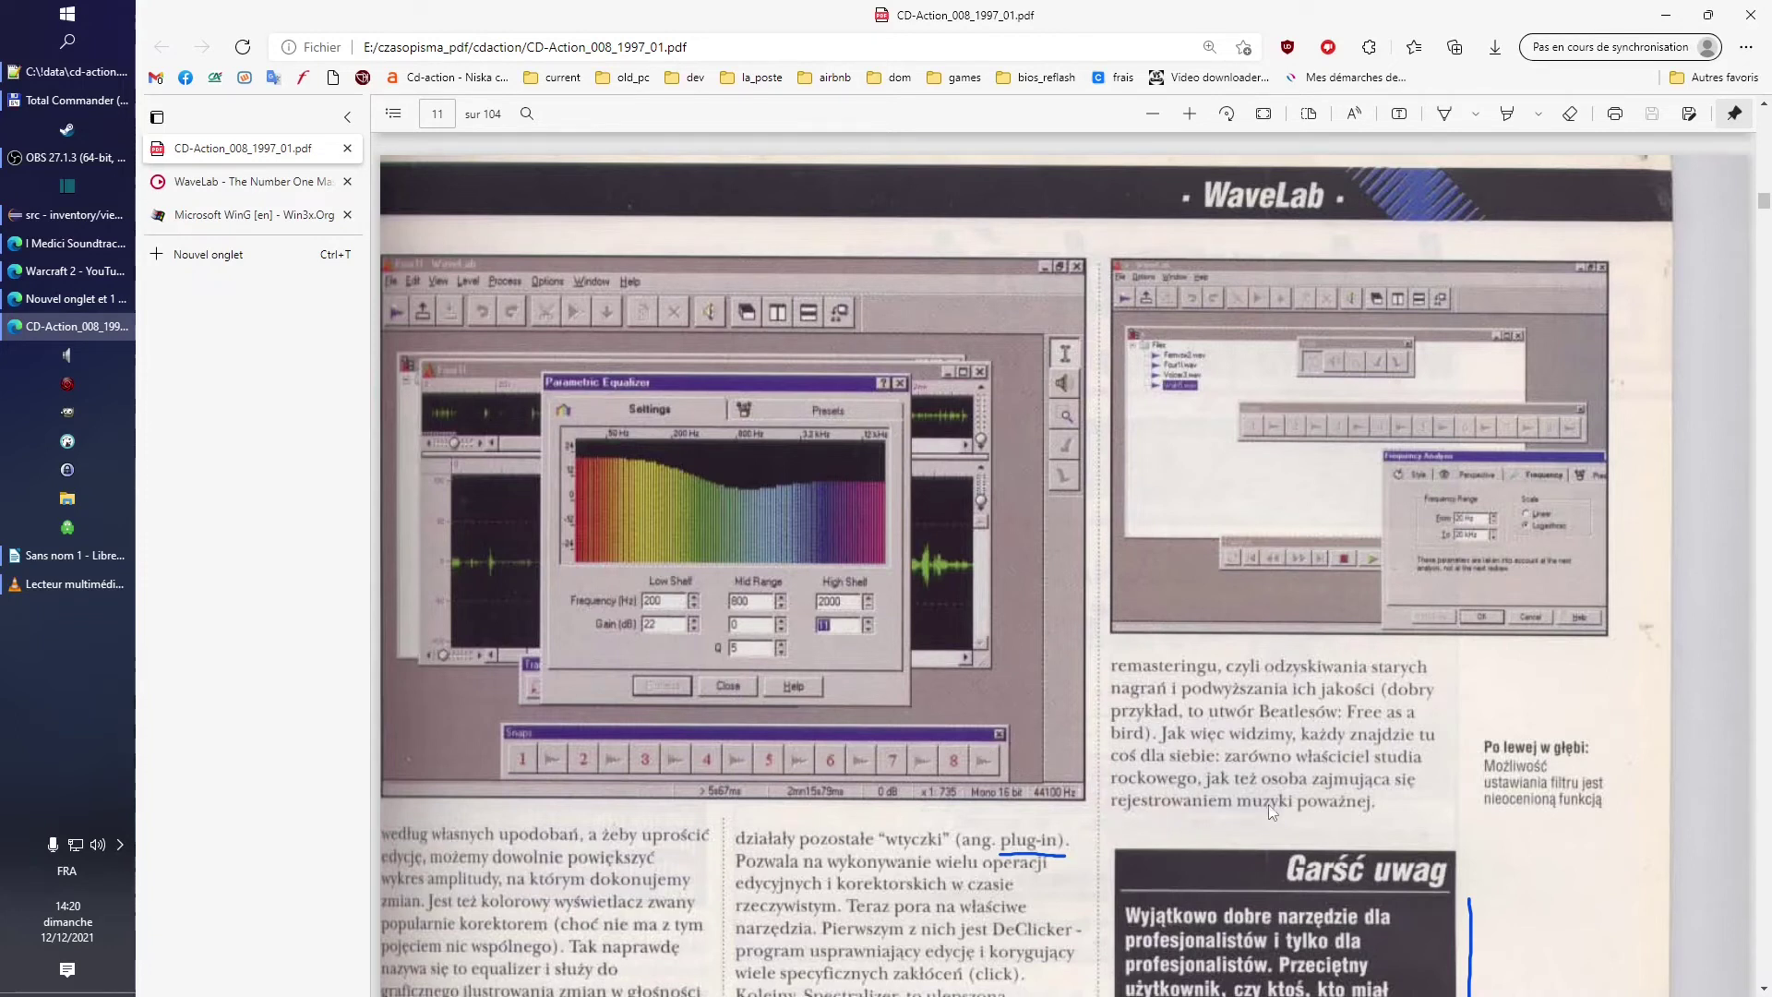
scroll(1288, 774, down, 2)
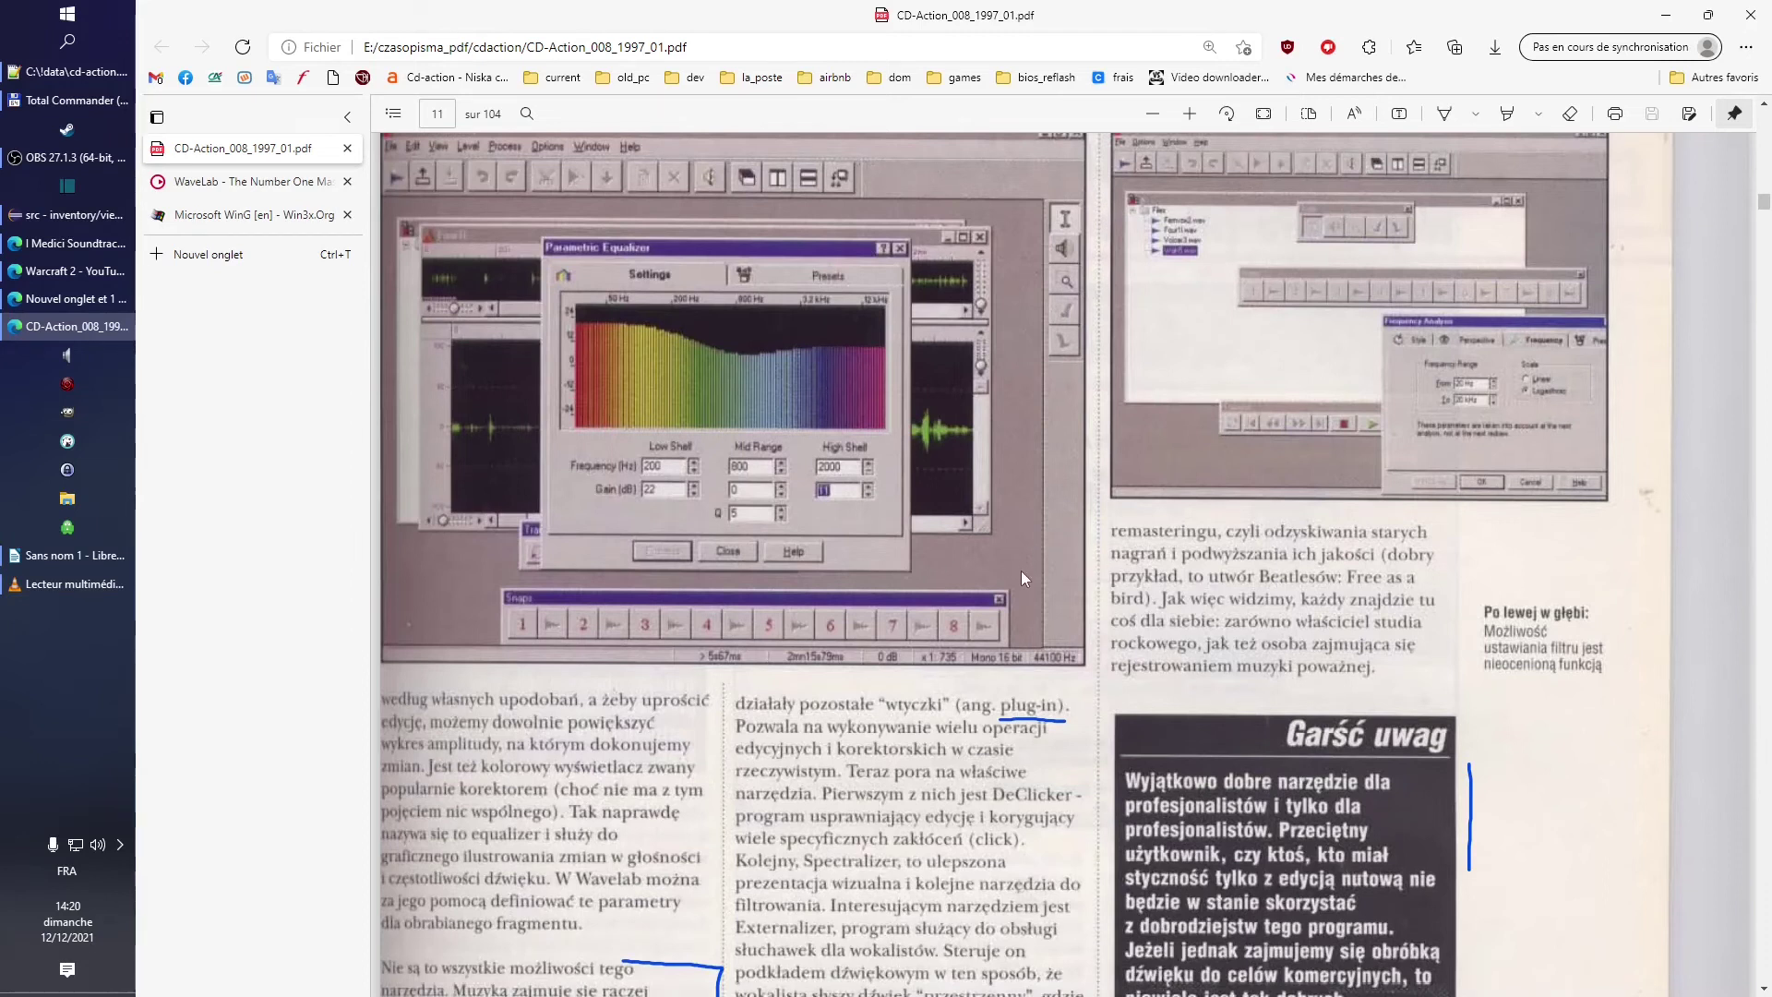
scroll(1020, 570, down, 2)
scroll(1006, 655, down, 2)
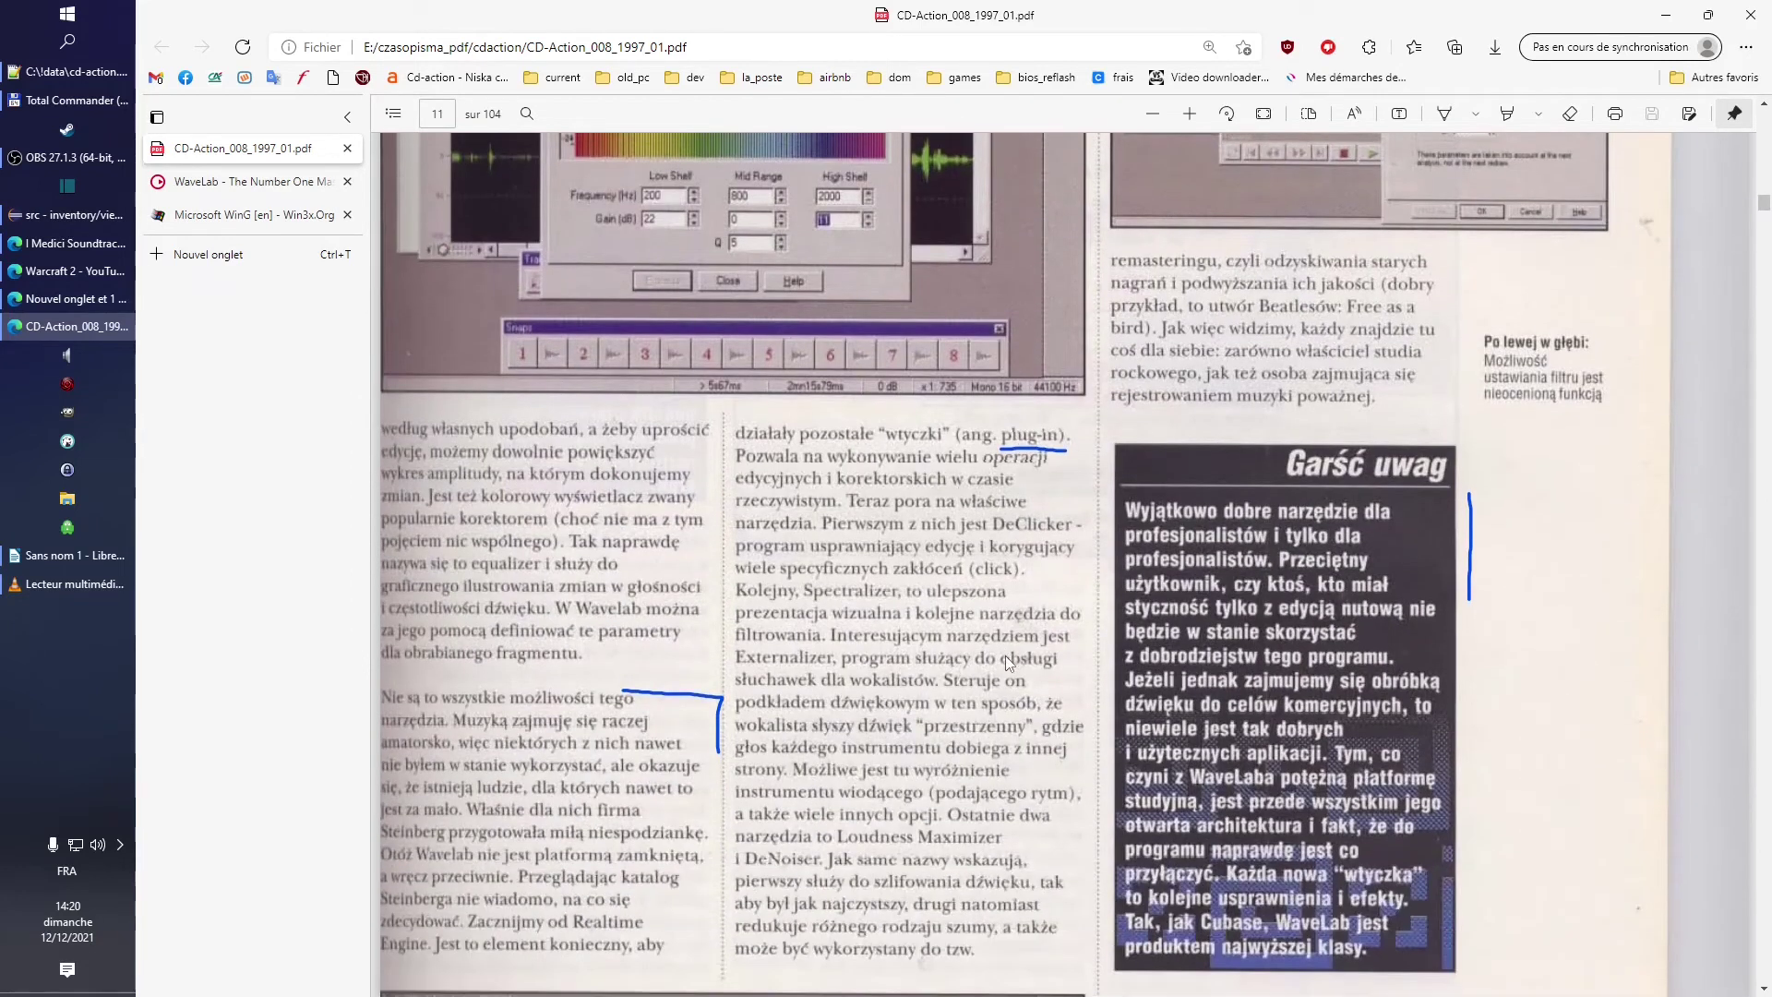
scroll(998, 612, down, 2)
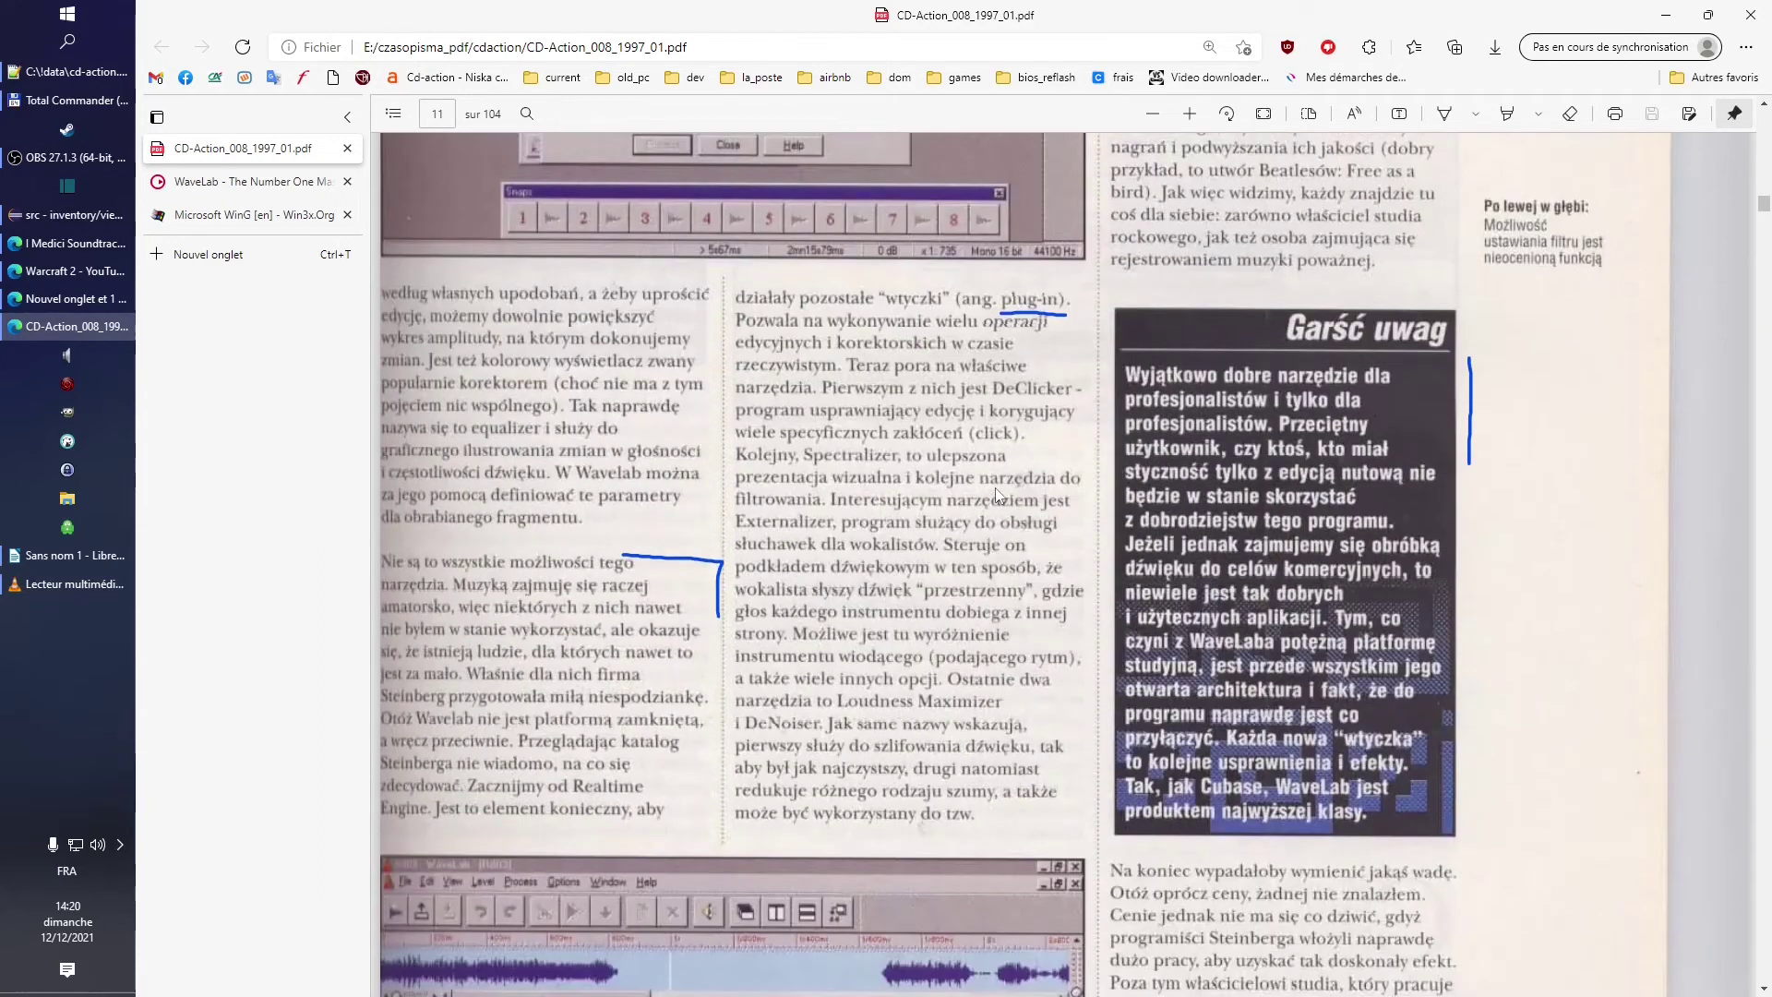
scroll(995, 487, down, 2)
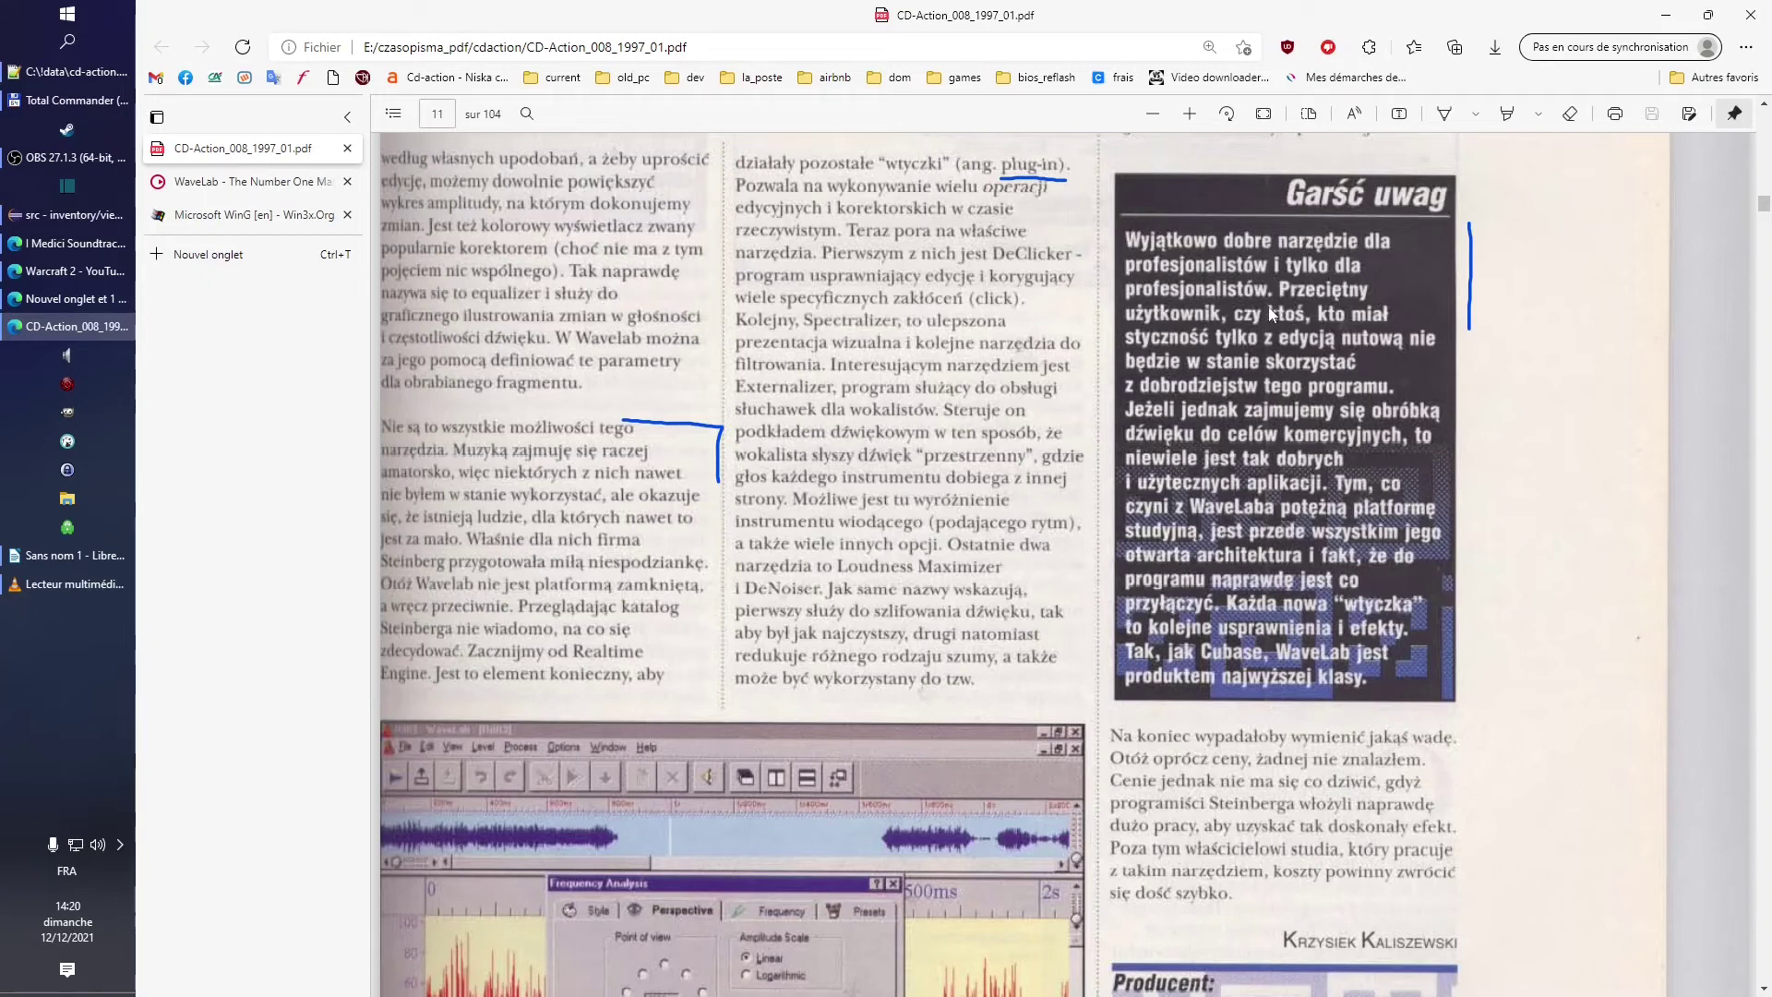
scroll(1492, 595, down, 4)
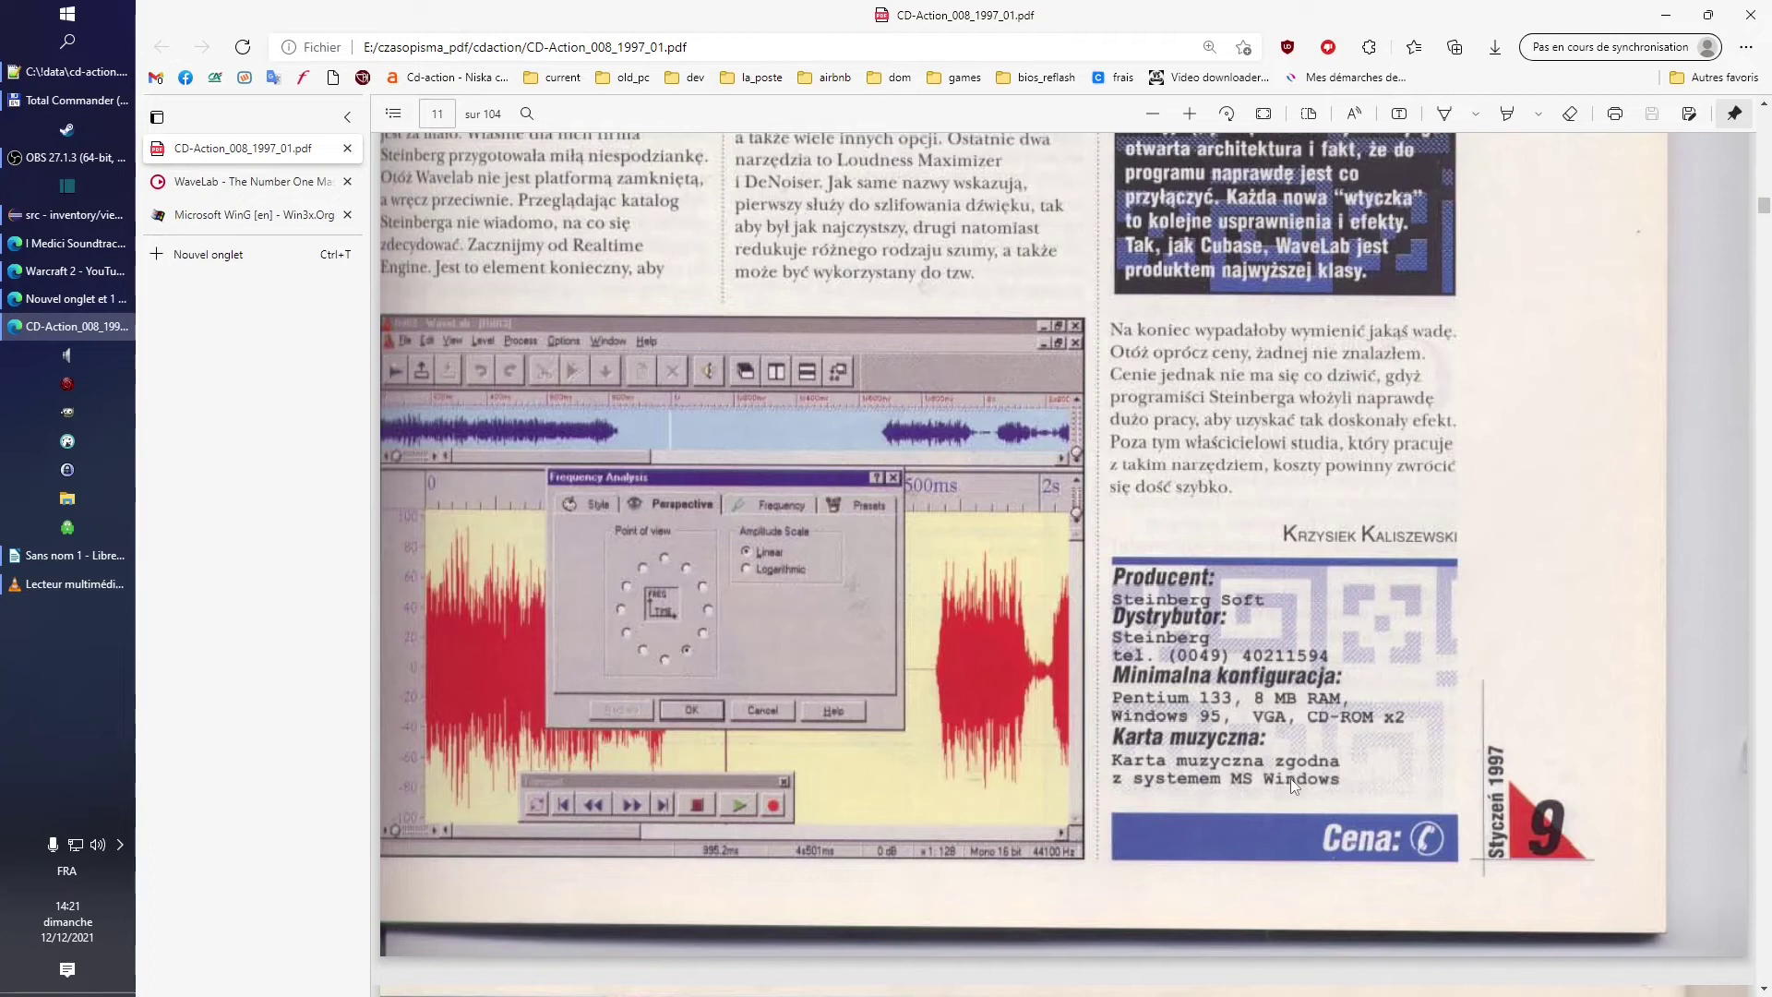
Switch to the Windows 95 machine and install WaveLab Win95 in the default folder, entering the user's name and declining the file associations
key(alt+Tab)
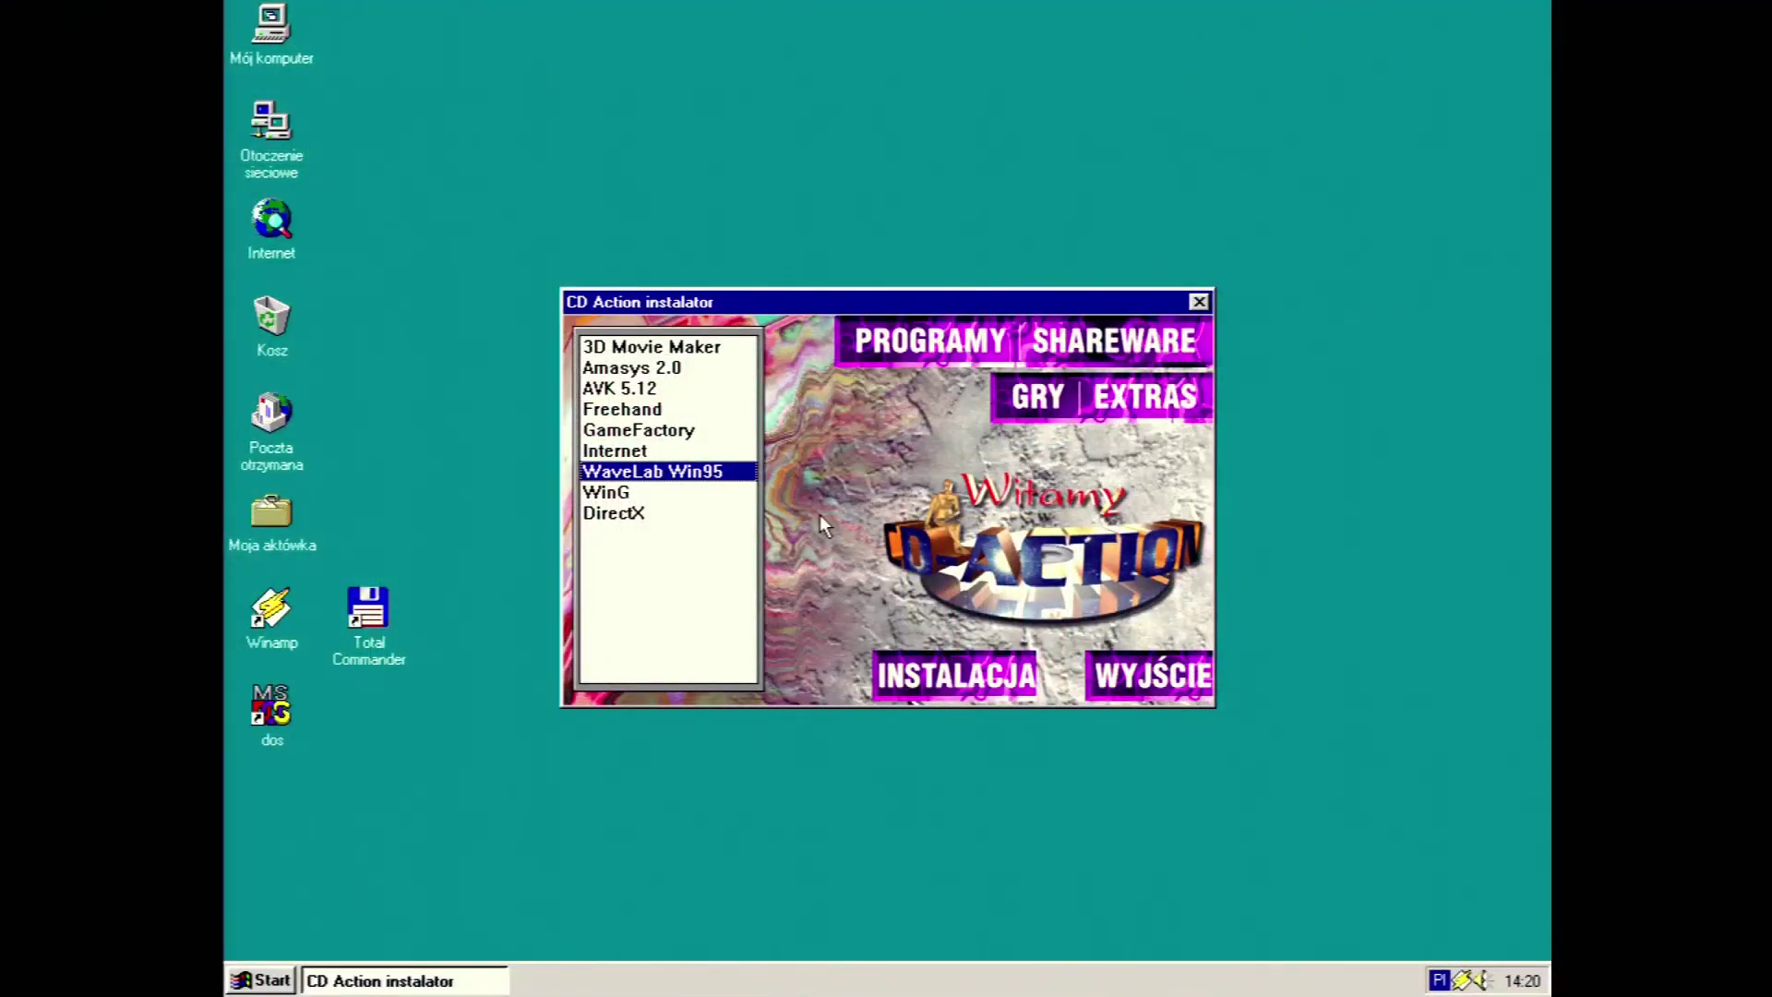
double_click(623, 472)
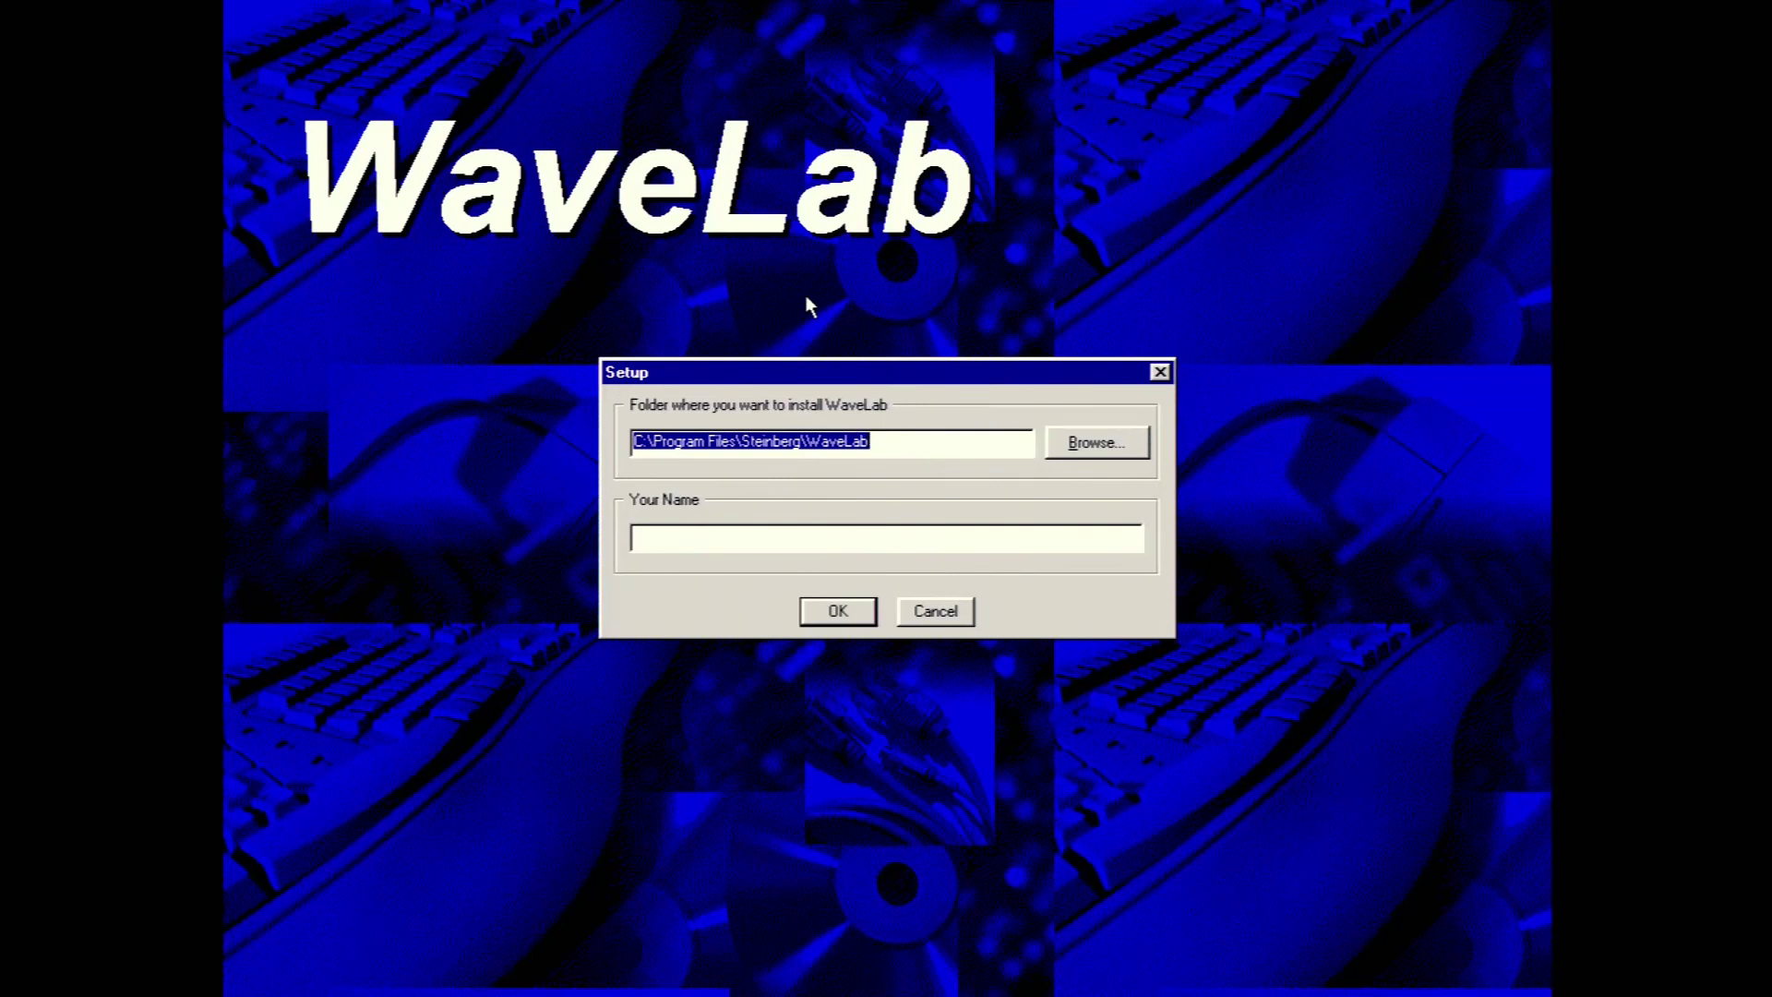
click(868, 541)
text(Hsp)
click(845, 616)
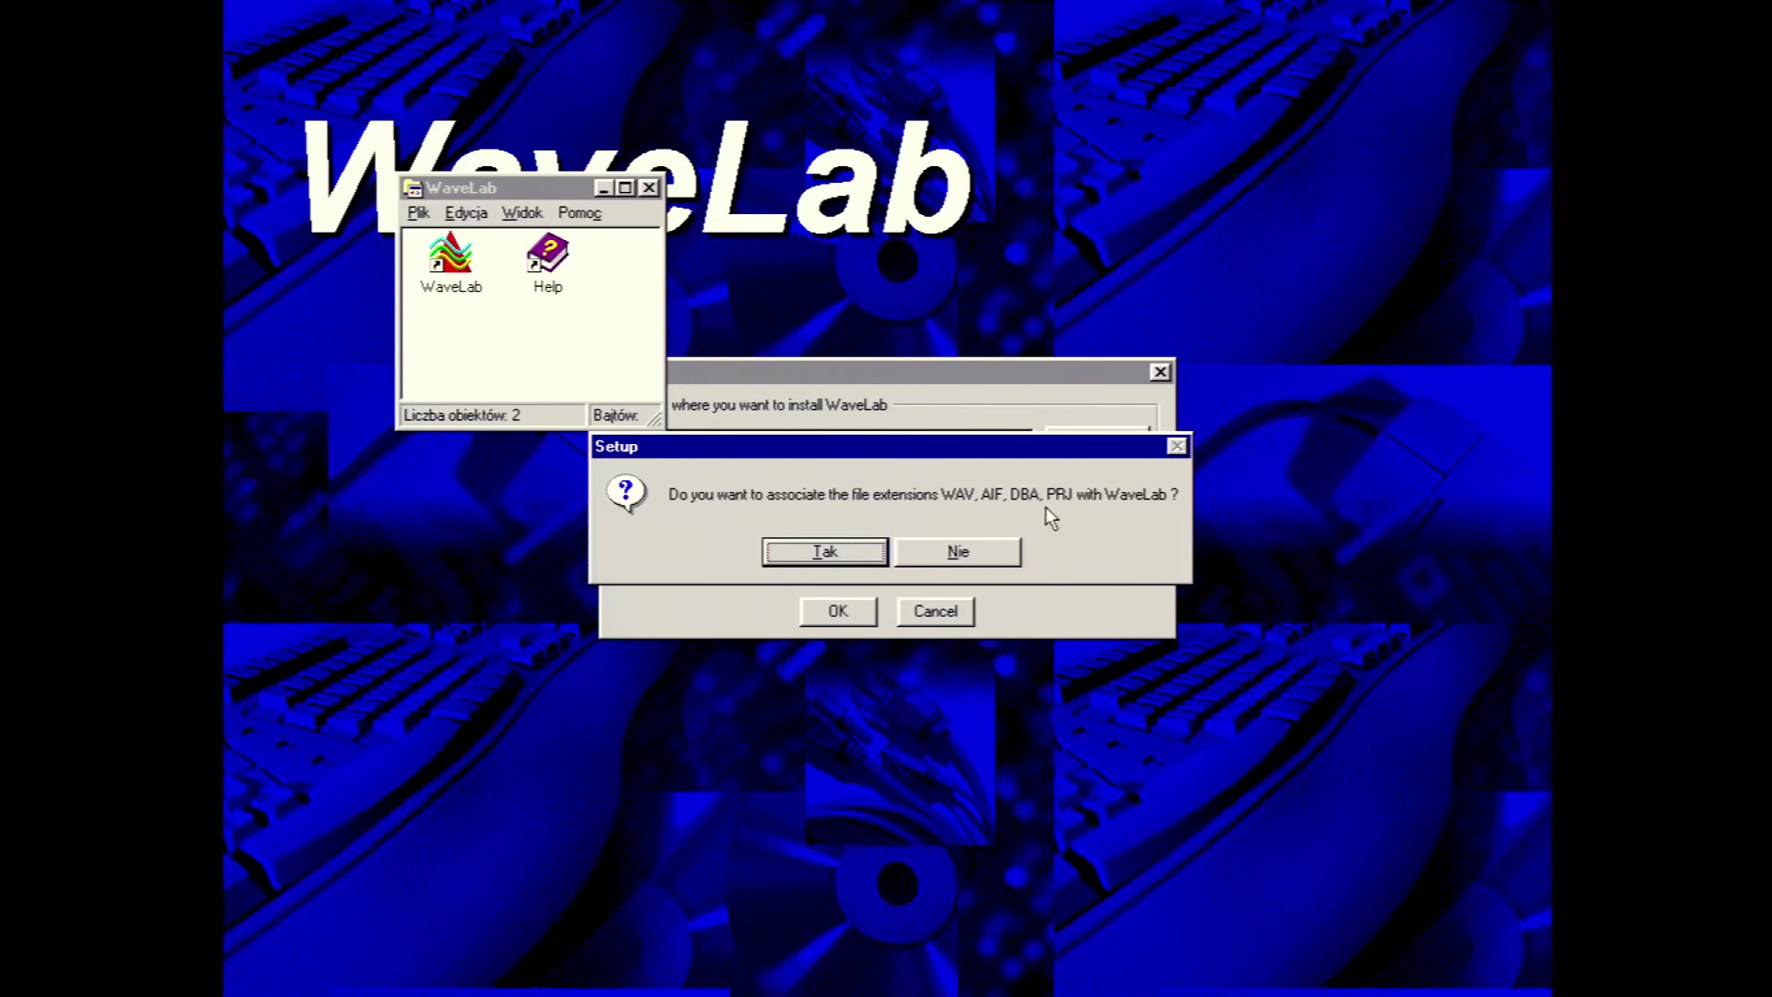
click(969, 554)
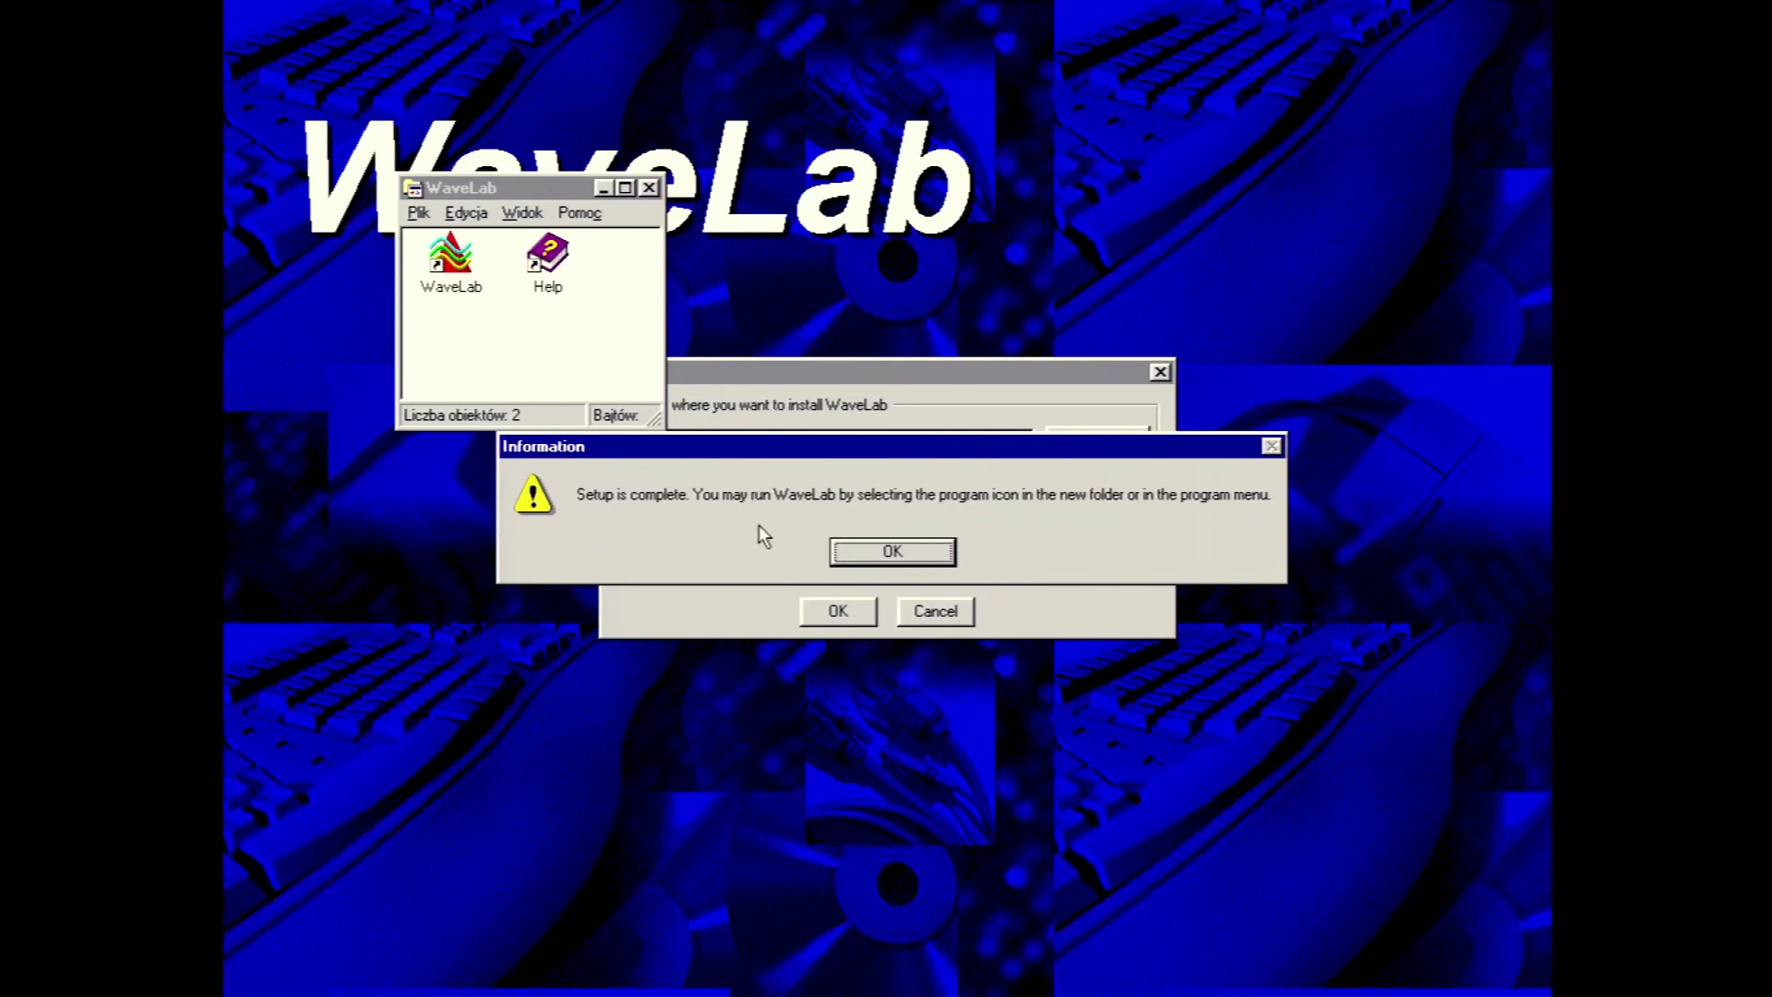
click(891, 551)
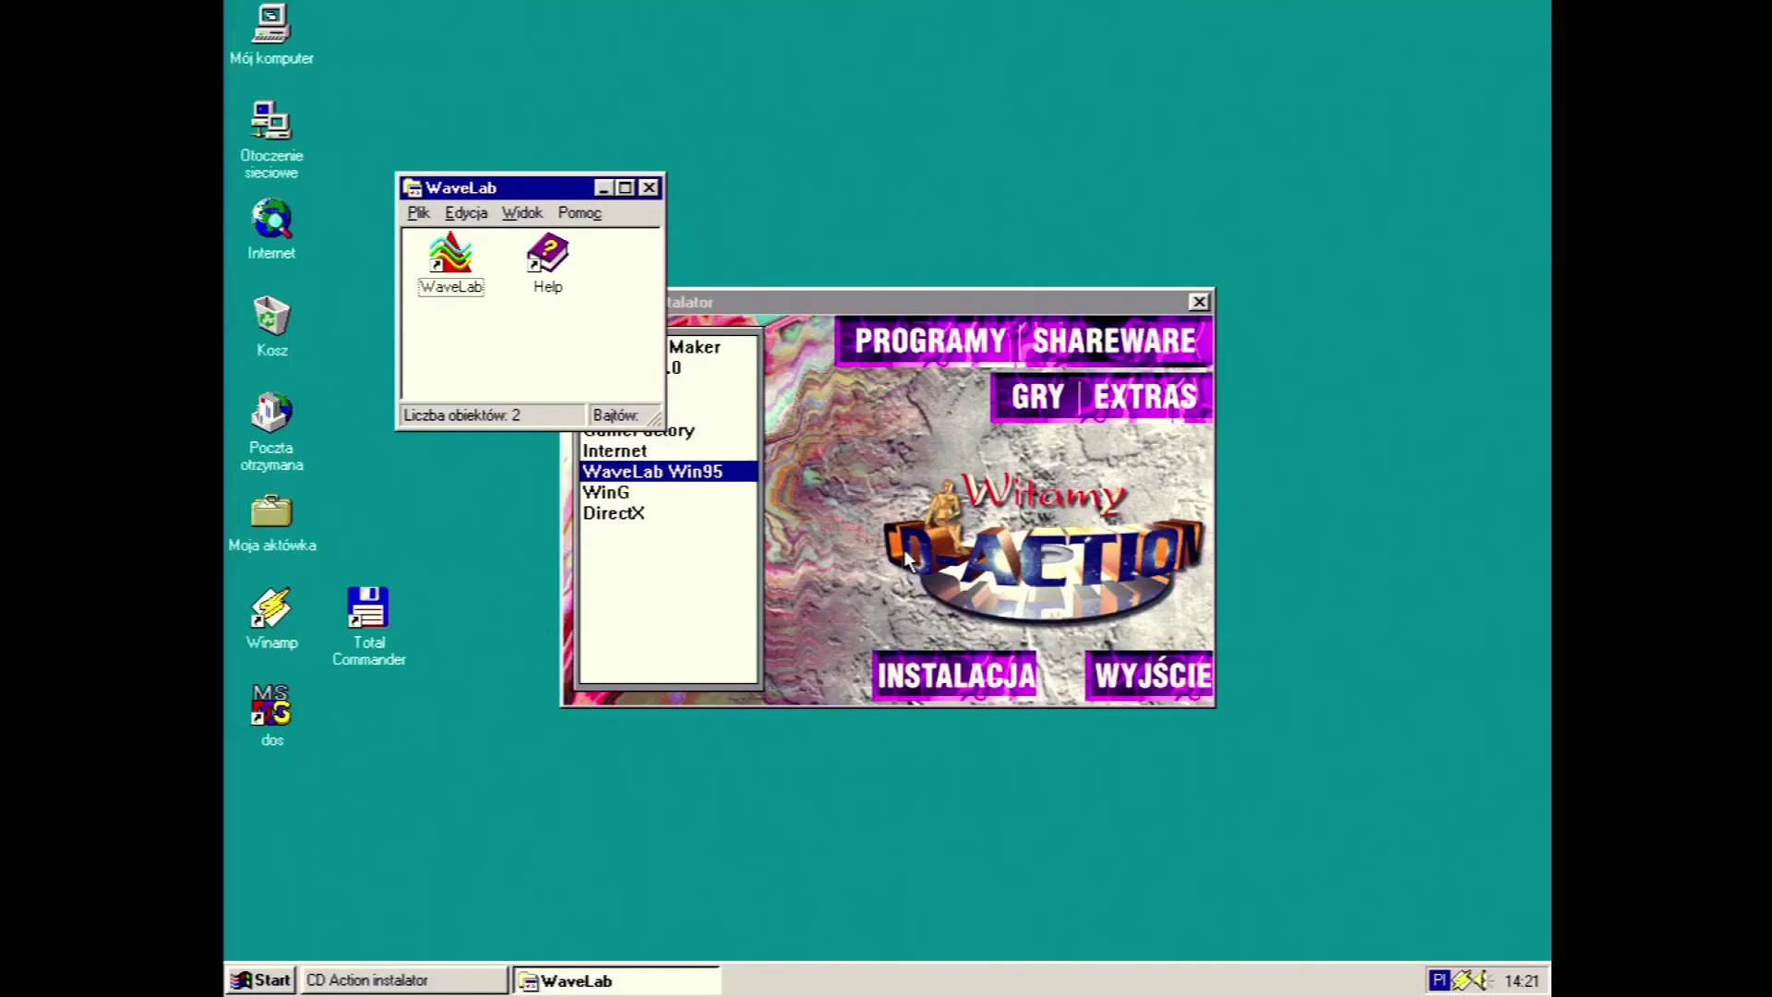
Open WaveLab's Help maximized and view the Welcome to WaveLab! topic and the Add File index entry
double_click(556, 270)
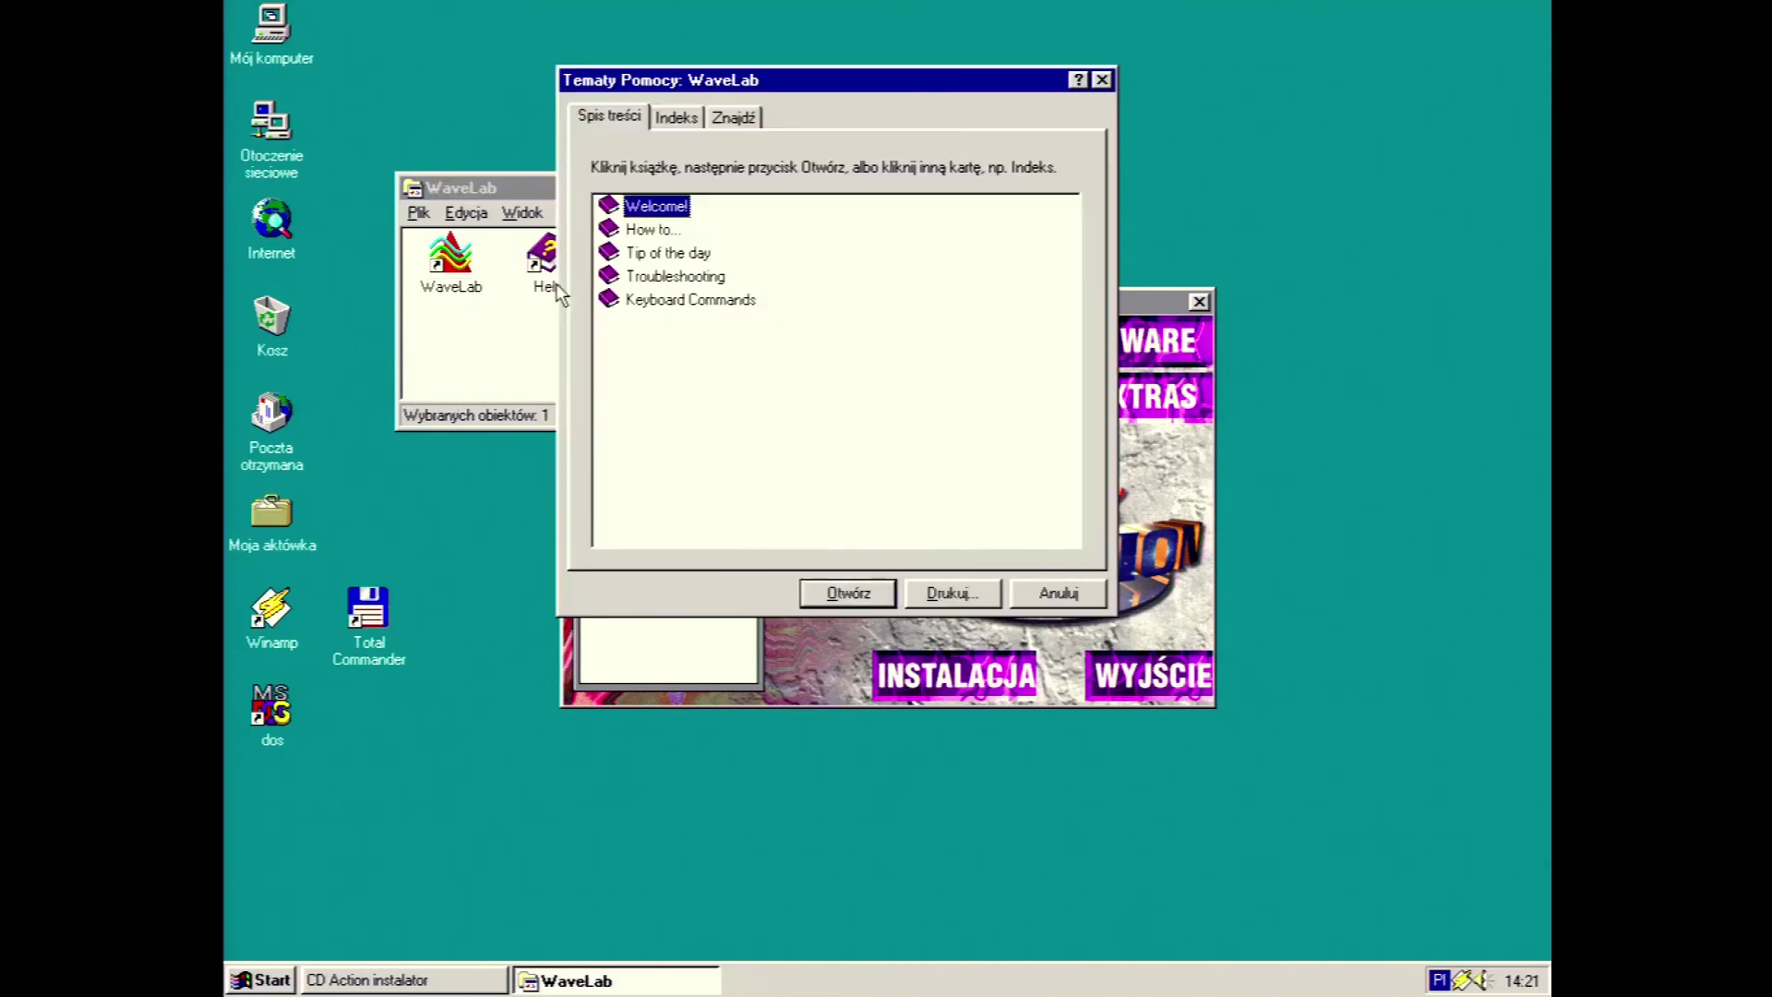
double_click(678, 208)
double_click(689, 230)
double_click(1190, 85)
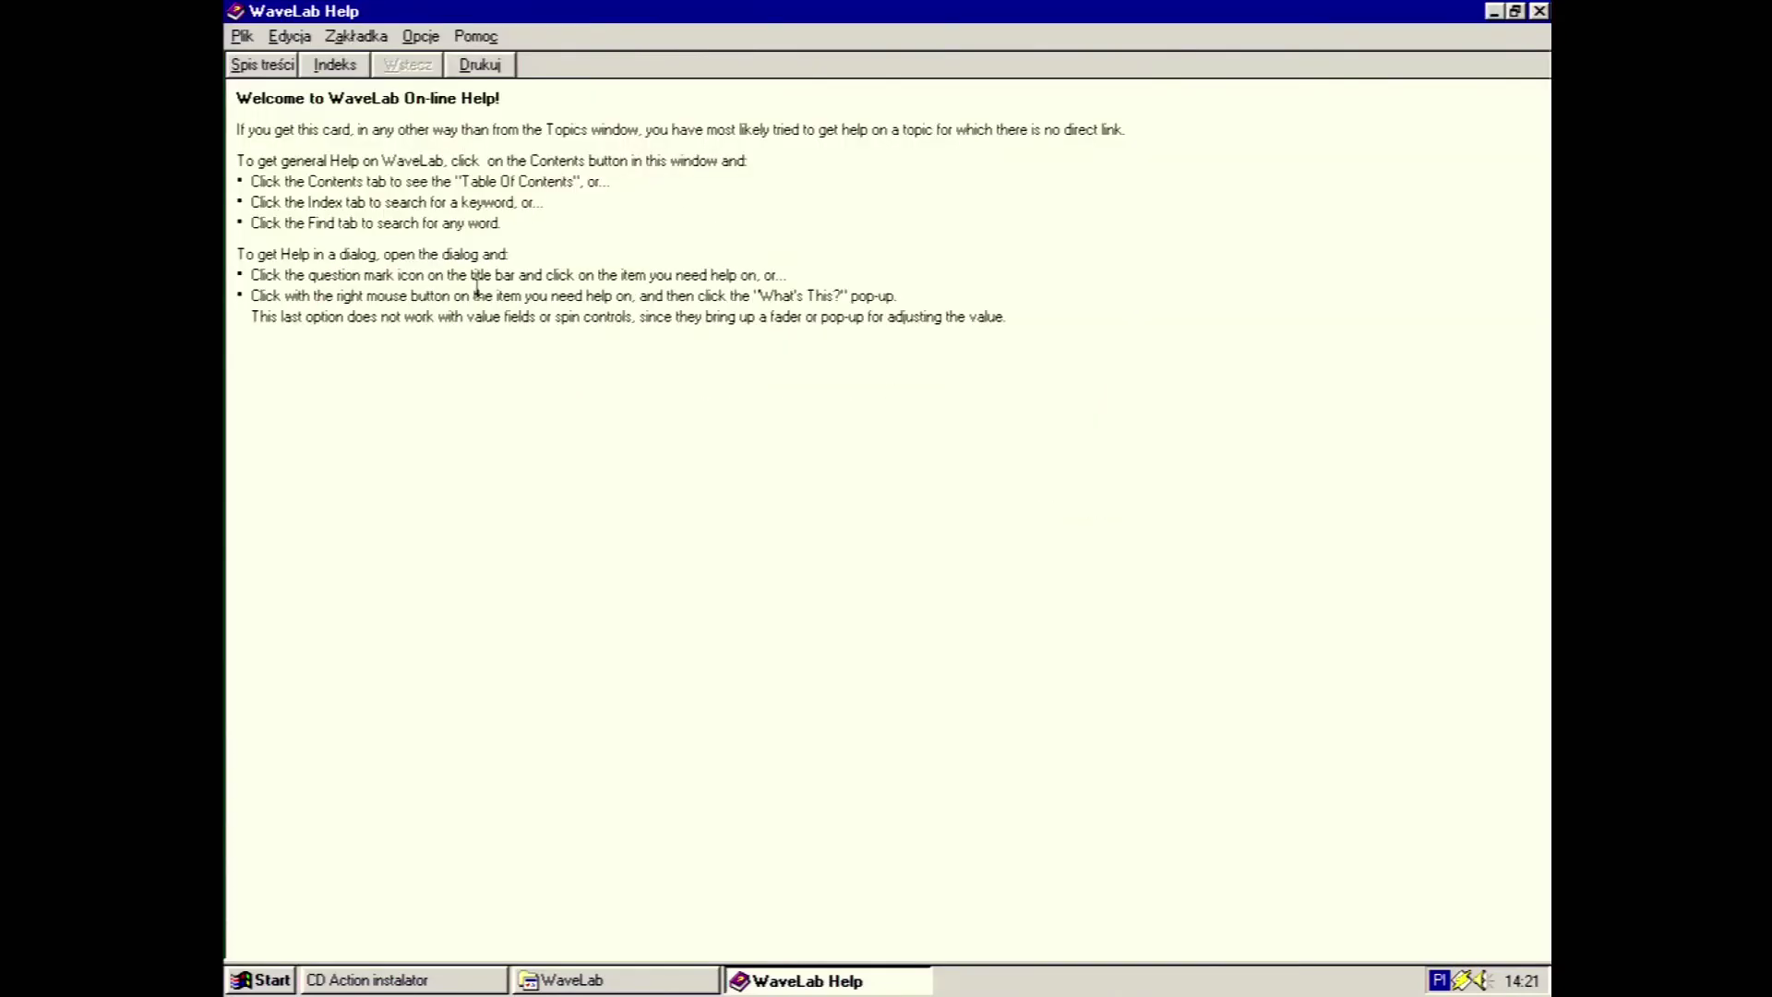
click(341, 70)
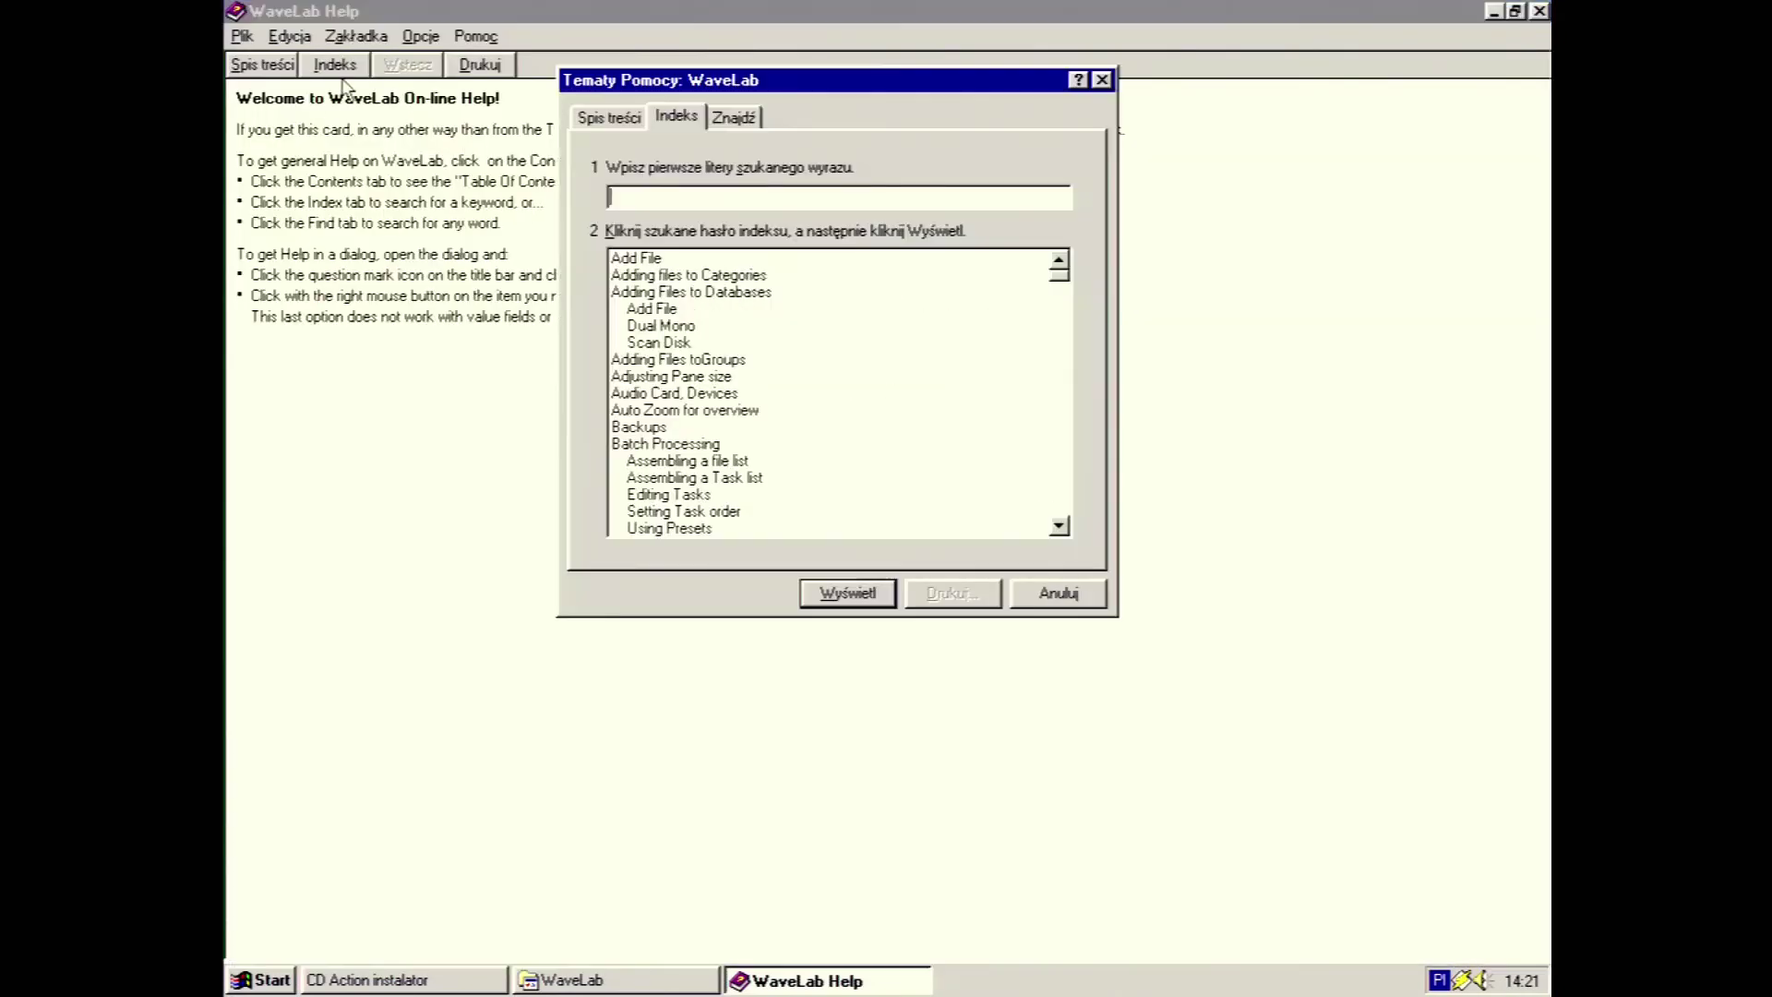
double_click(752, 259)
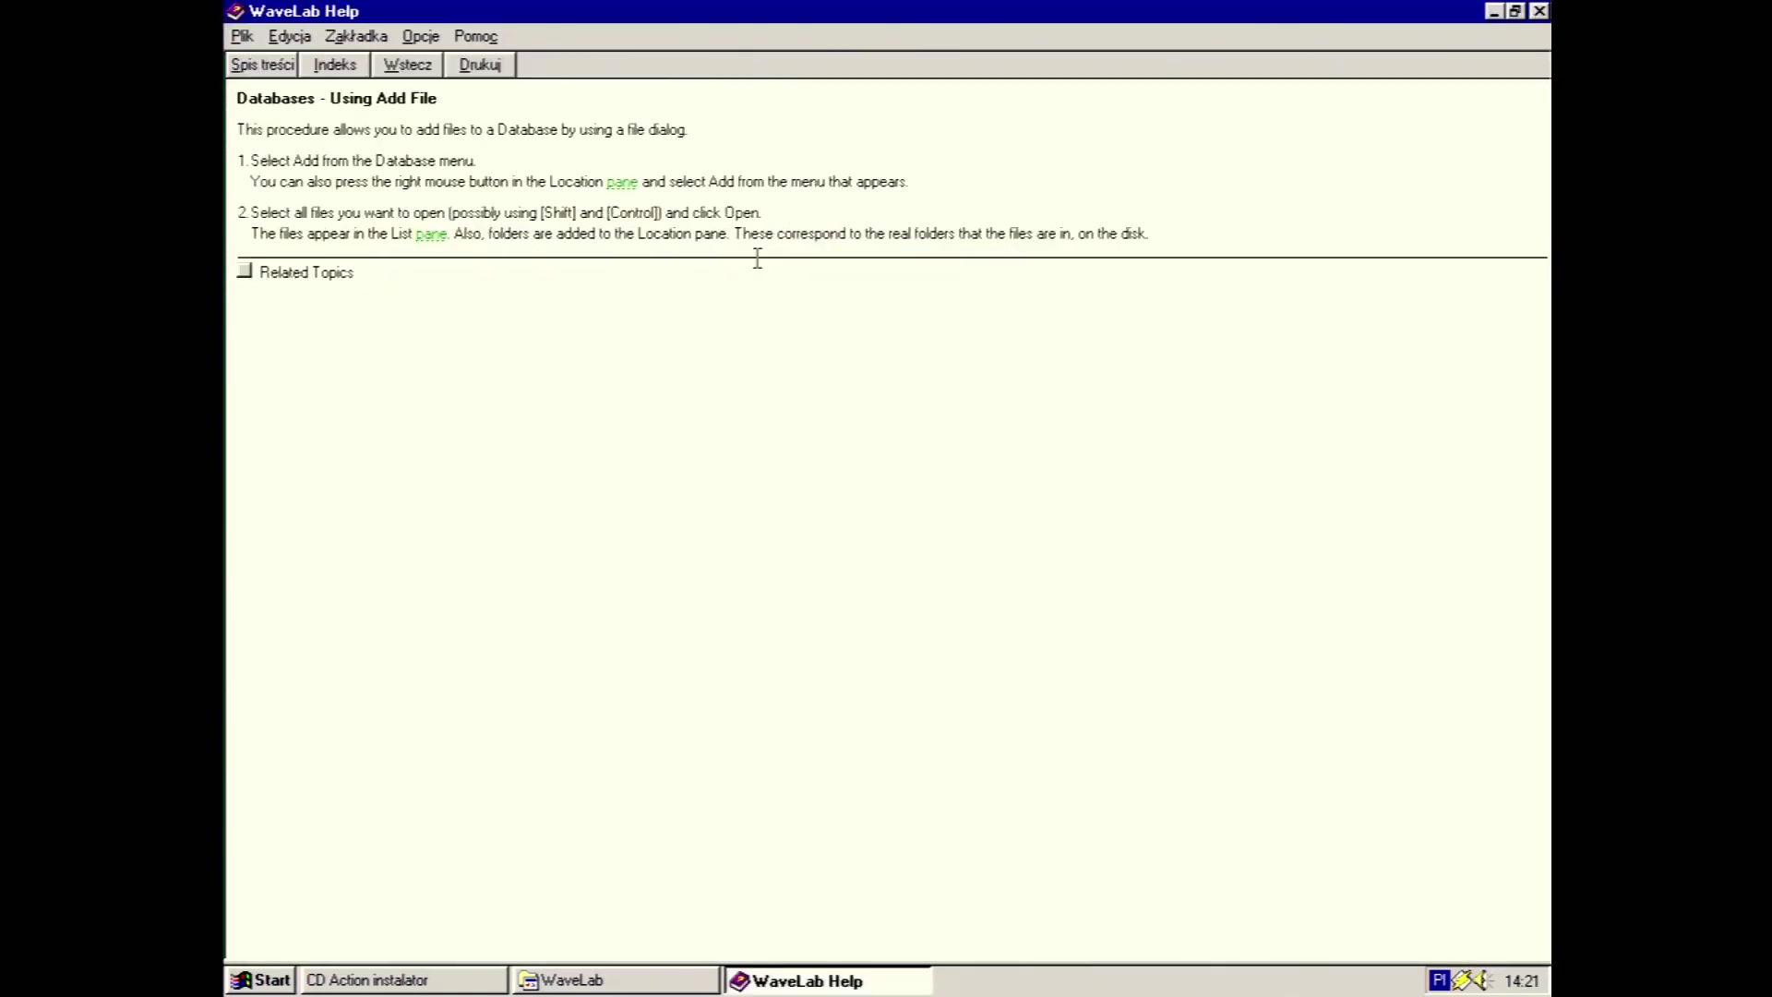
Show the Dock a "Bar" help topic under How to, Window Operations
click(266, 66)
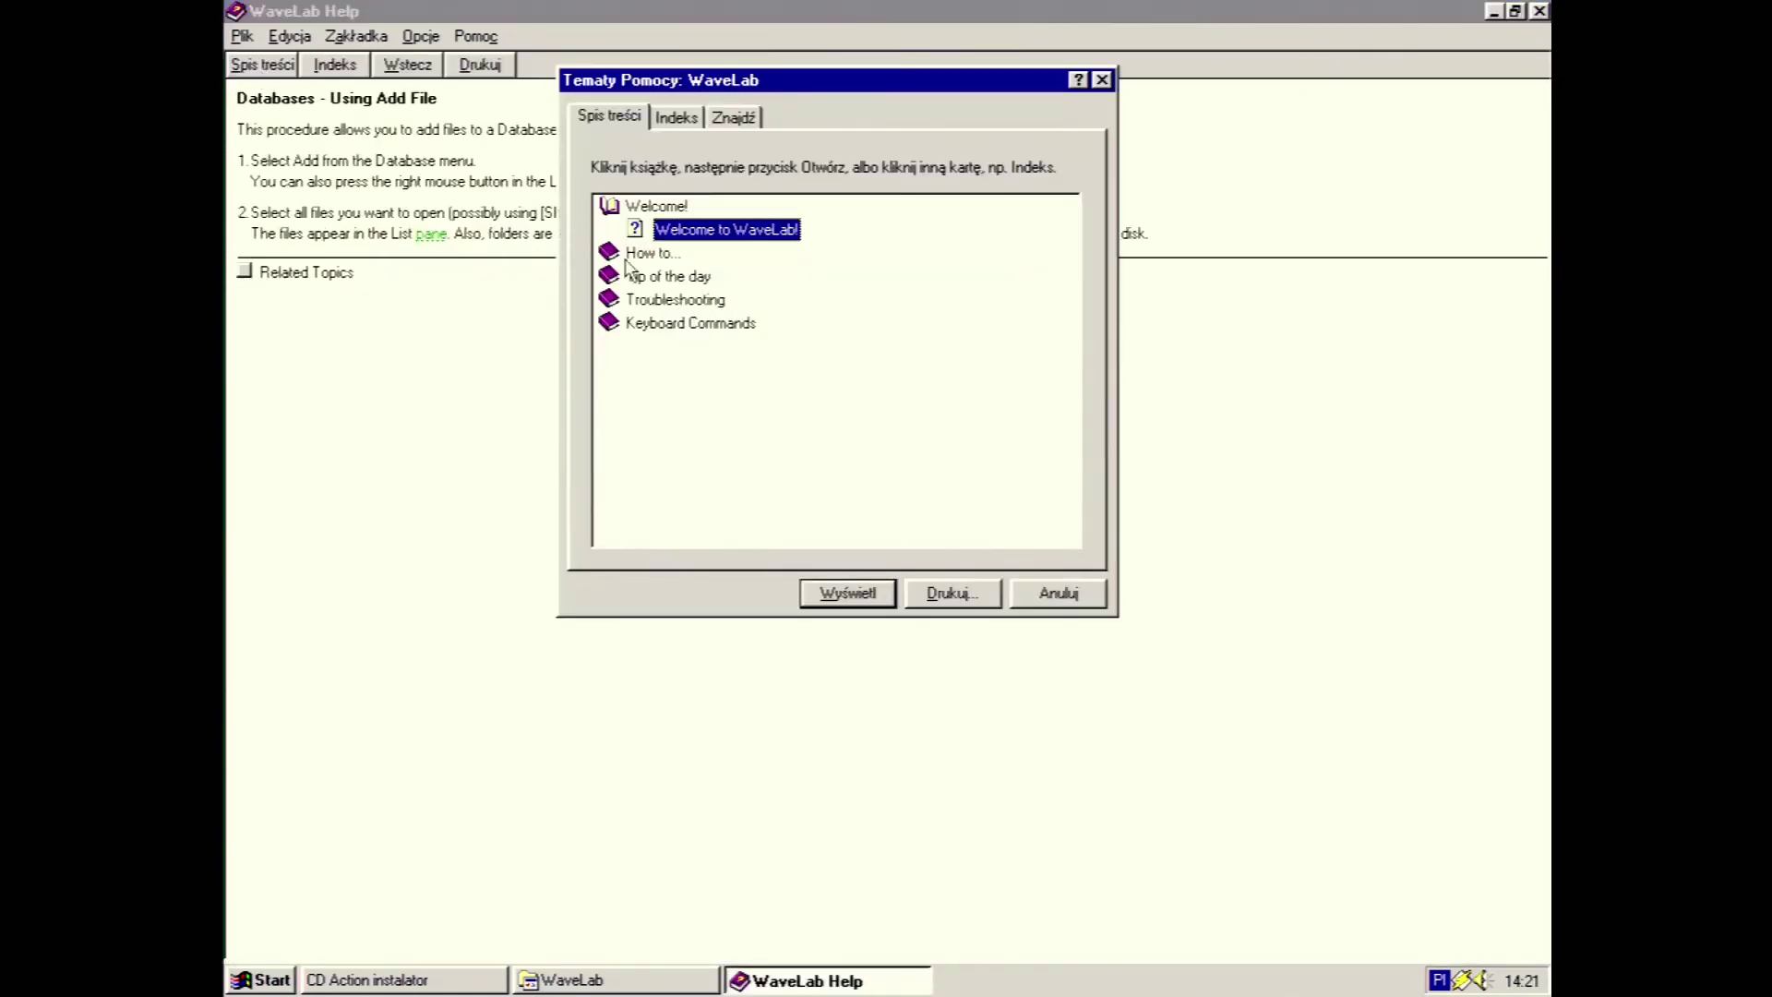
double_click(651, 259)
double_click(701, 276)
double_click(714, 248)
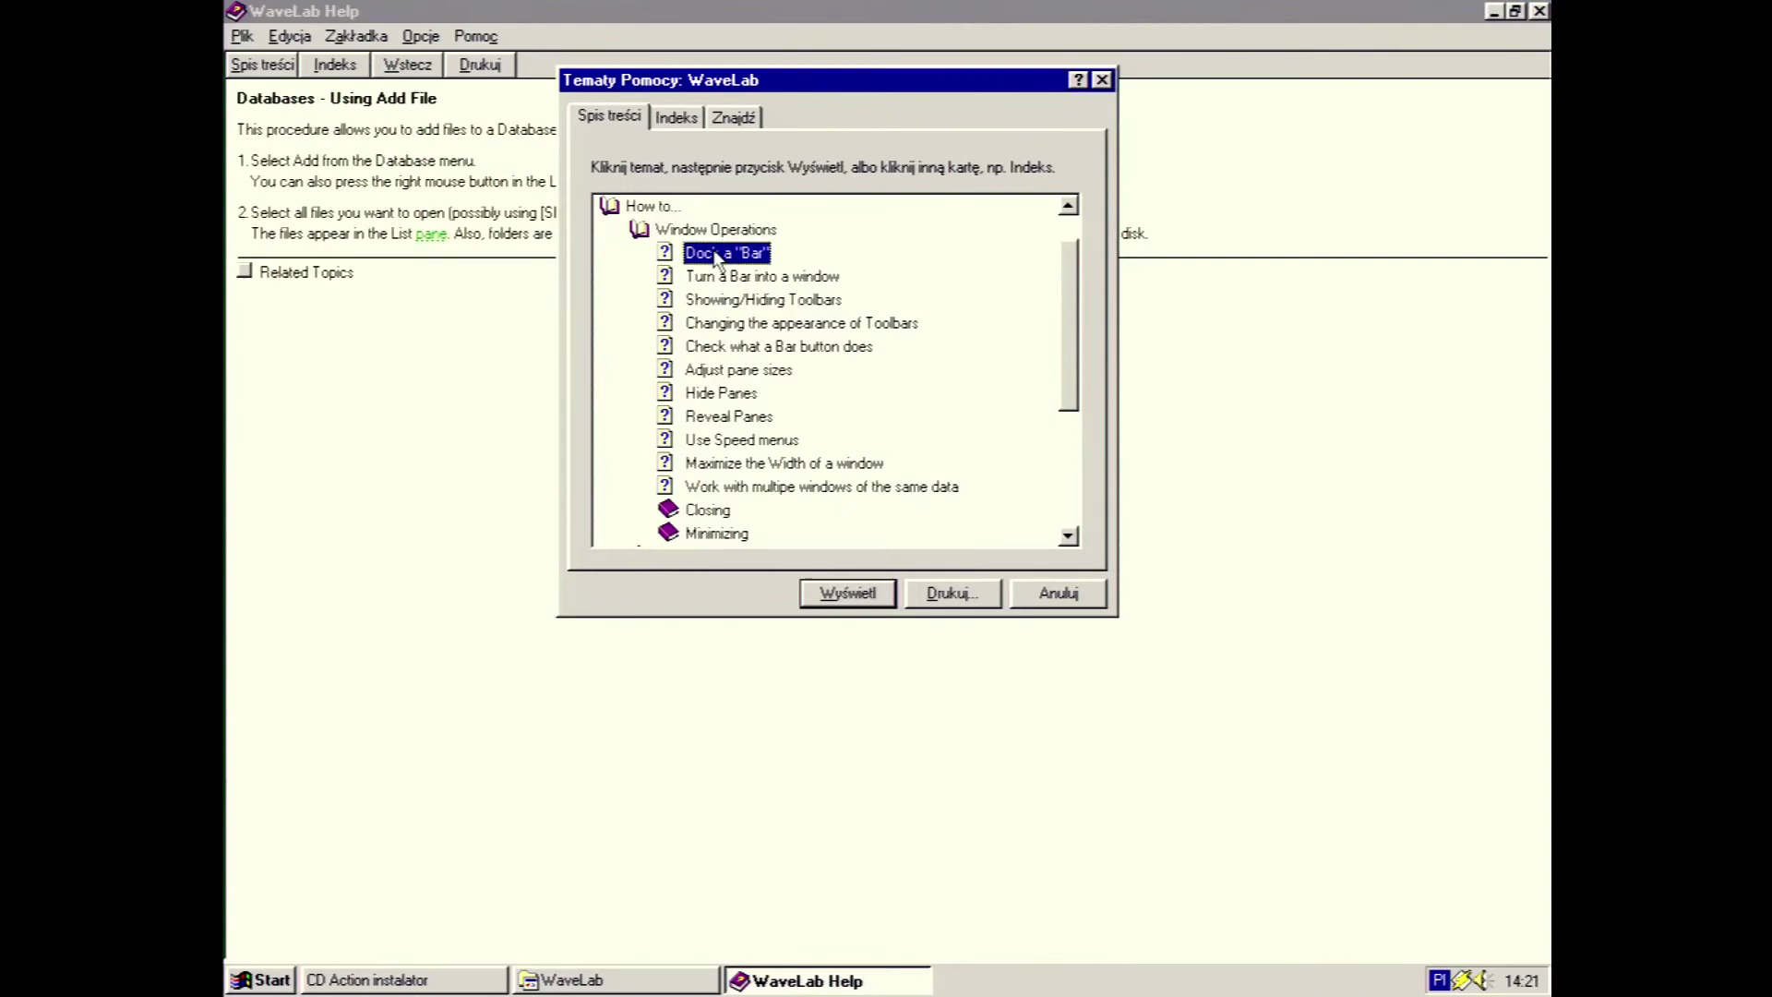
Read the General Operations help topic on optimizing the virtual memory settings, and return to the help contents
click(242, 36)
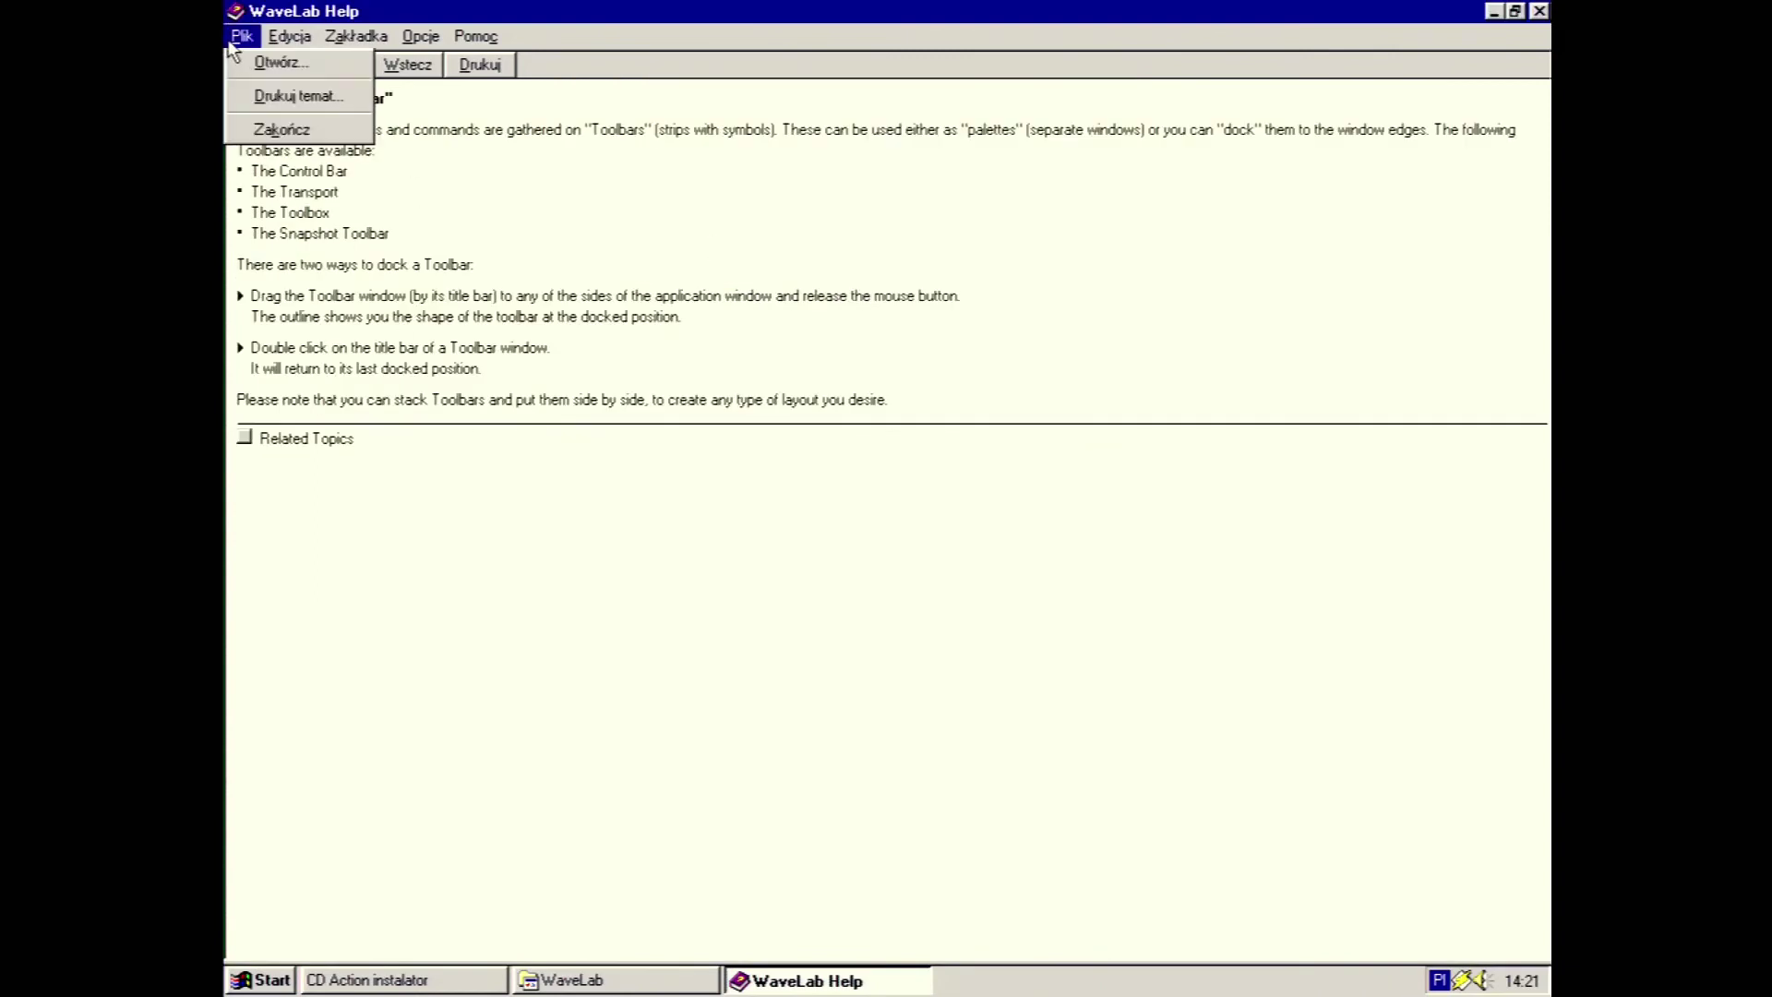
click(251, 66)
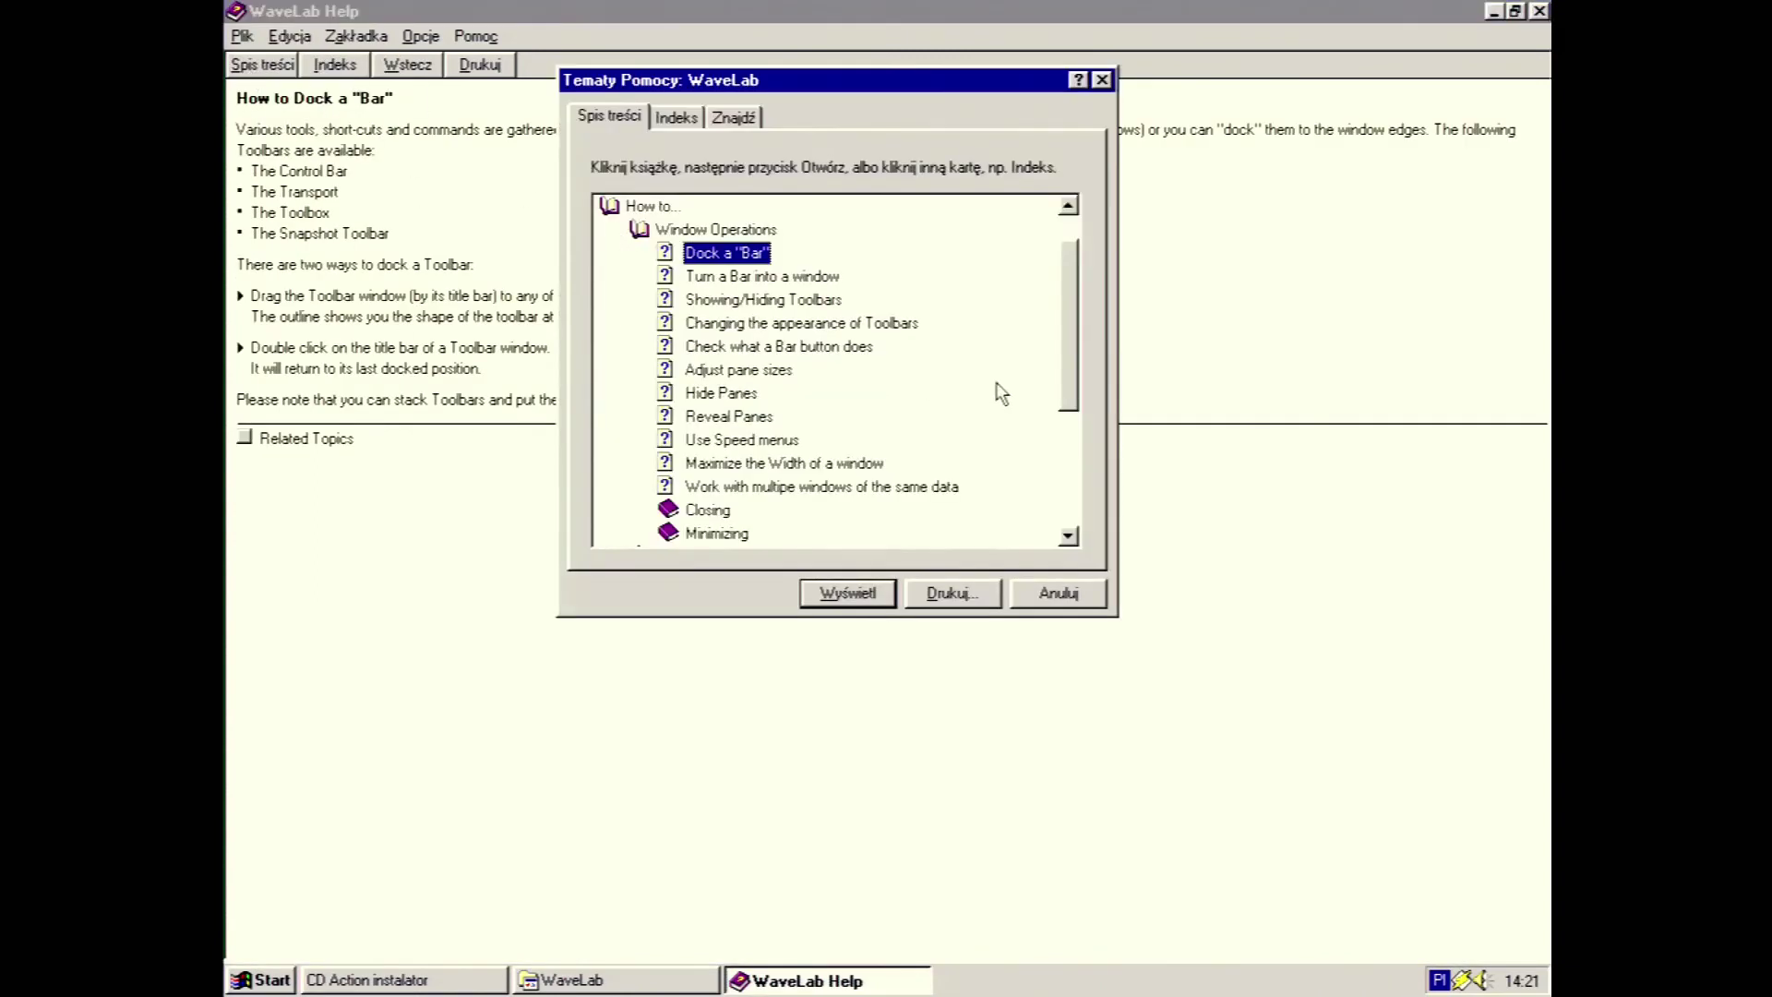
scroll(1077, 376, down, 3)
double_click(740, 328)
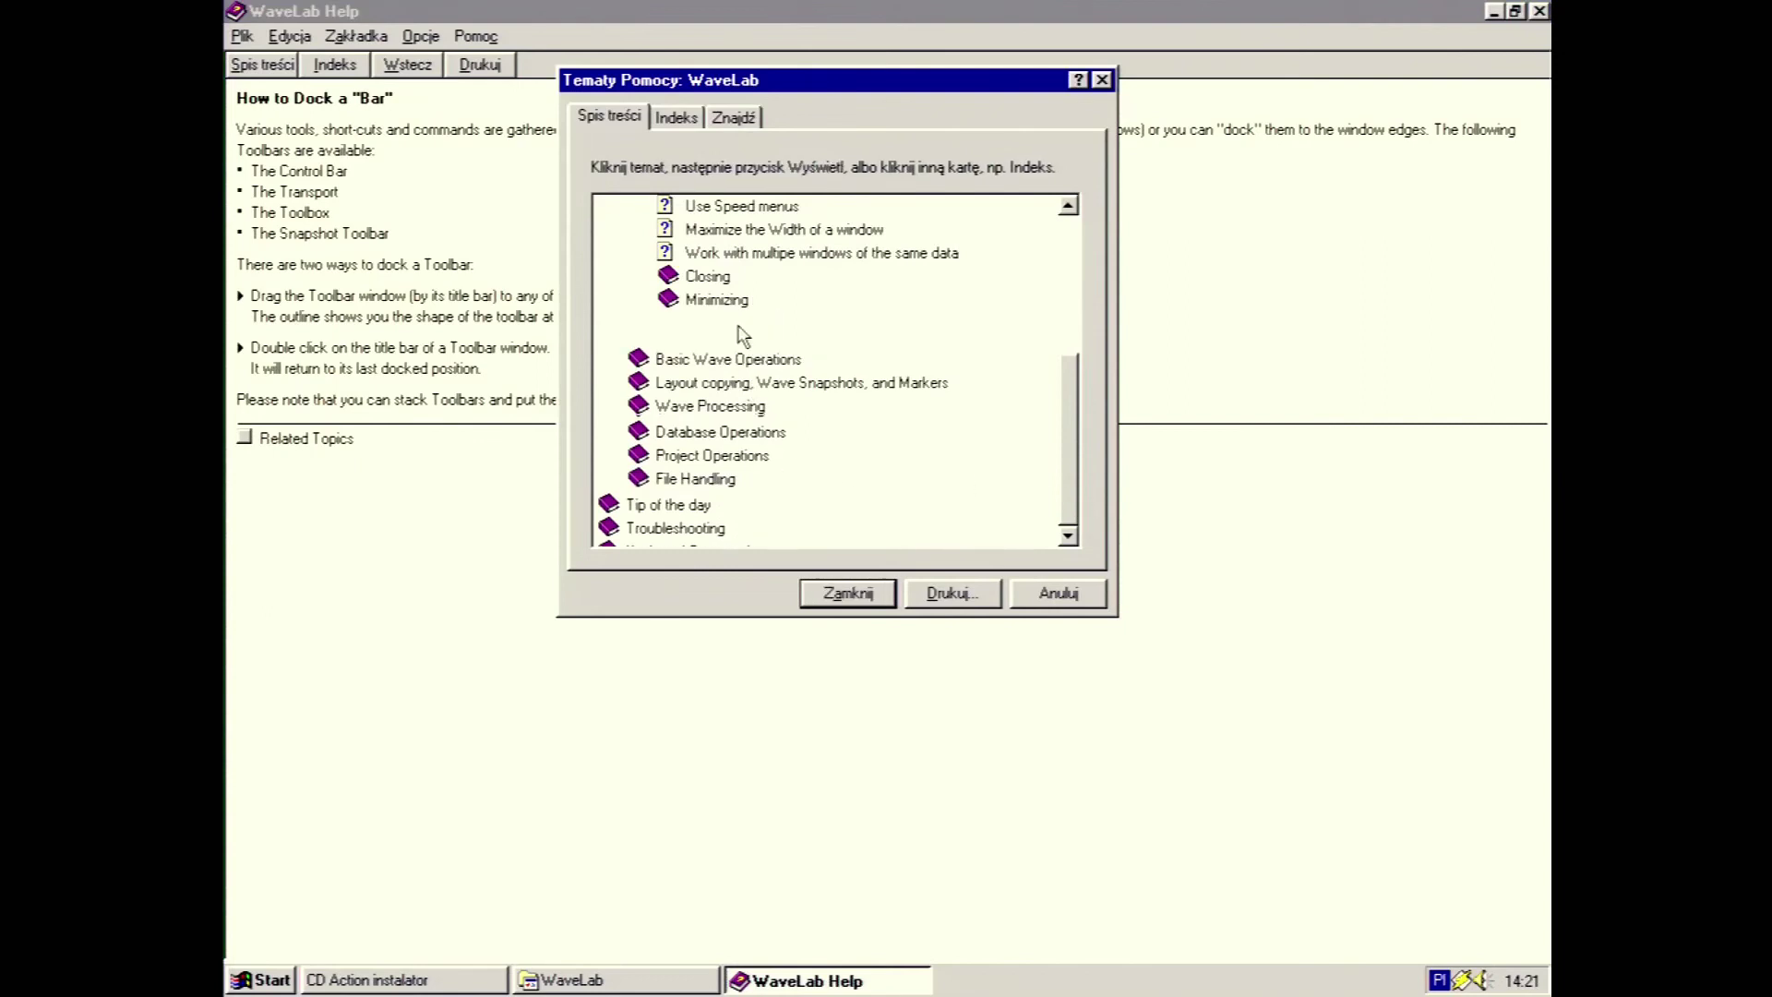
double_click(756, 254)
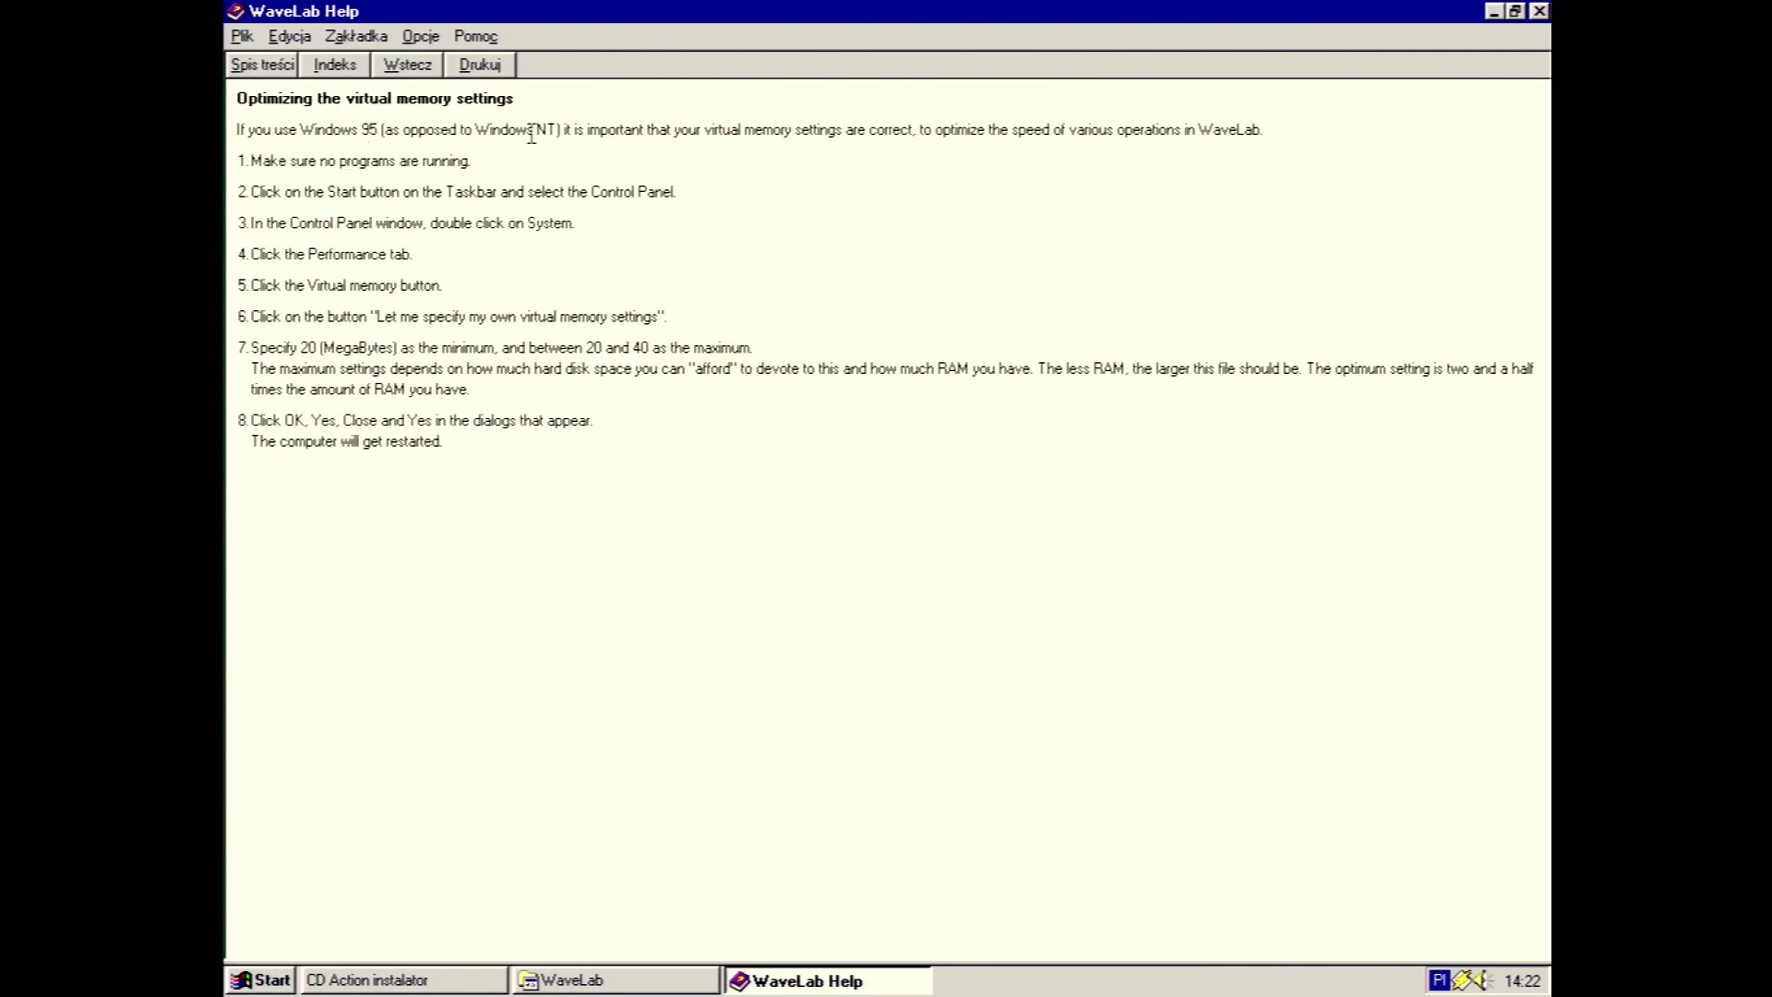
click(274, 71)
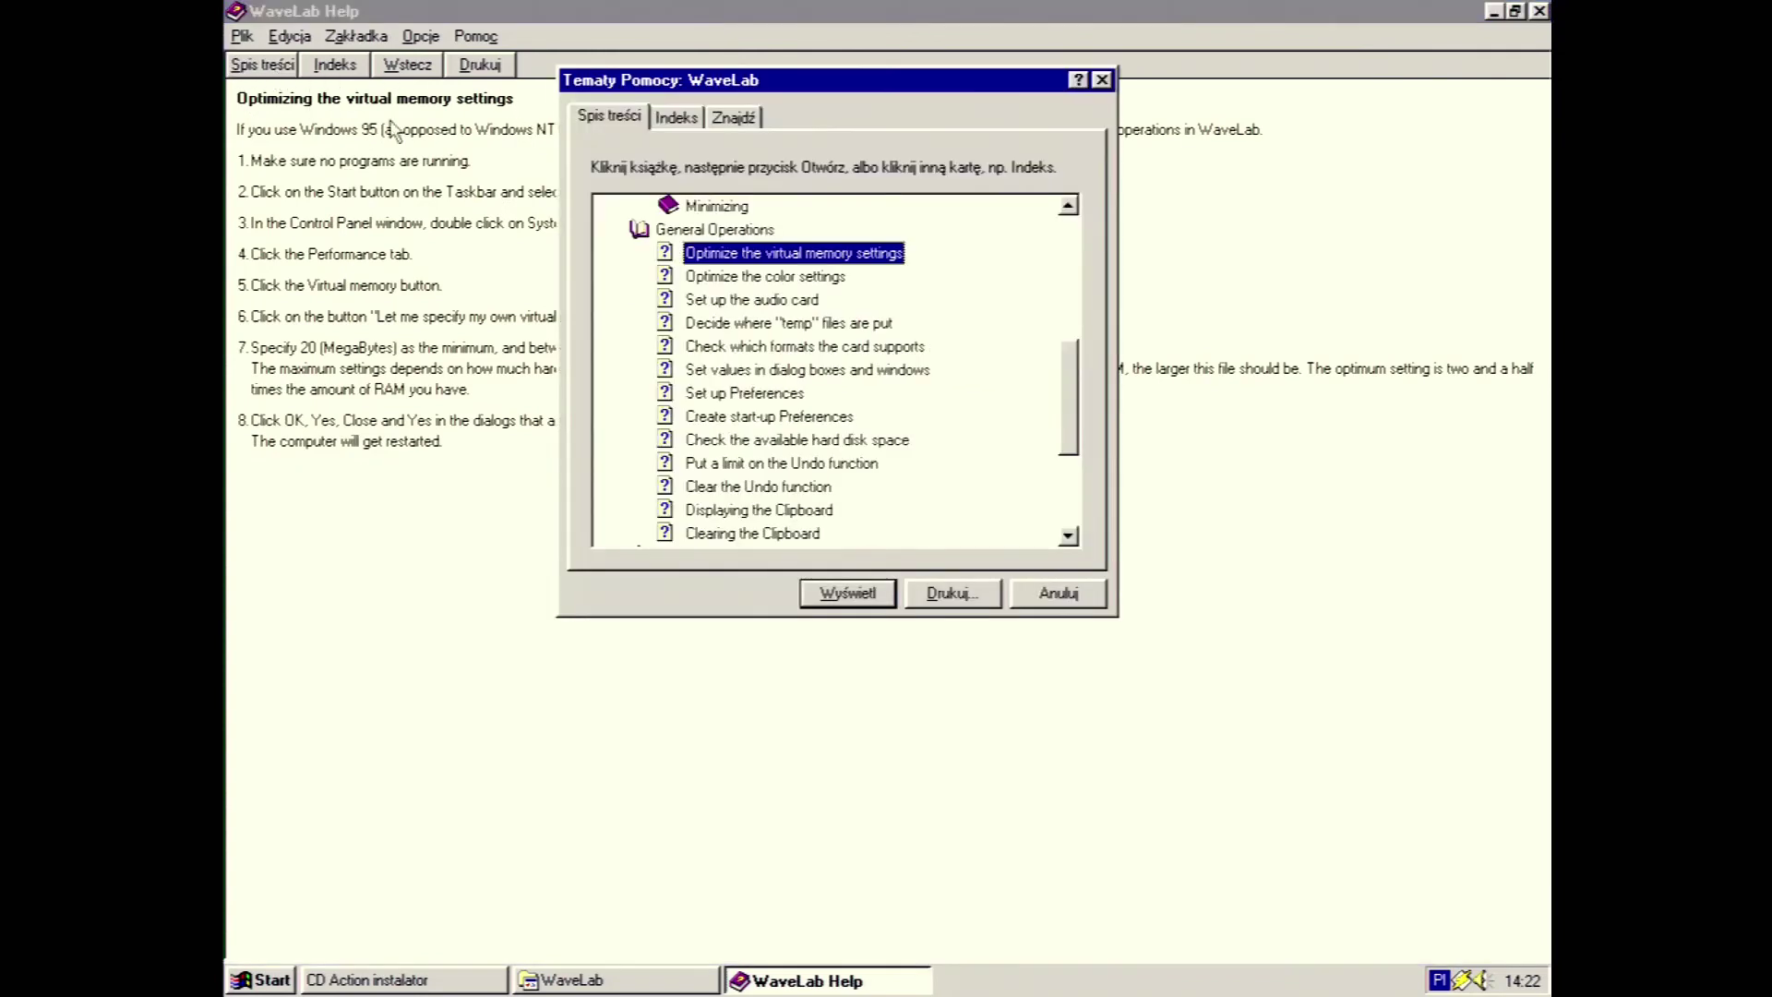
Read the "Optimize the color settings" help topic under General Operations, and return to the help contents
click(1056, 595)
click(328, 67)
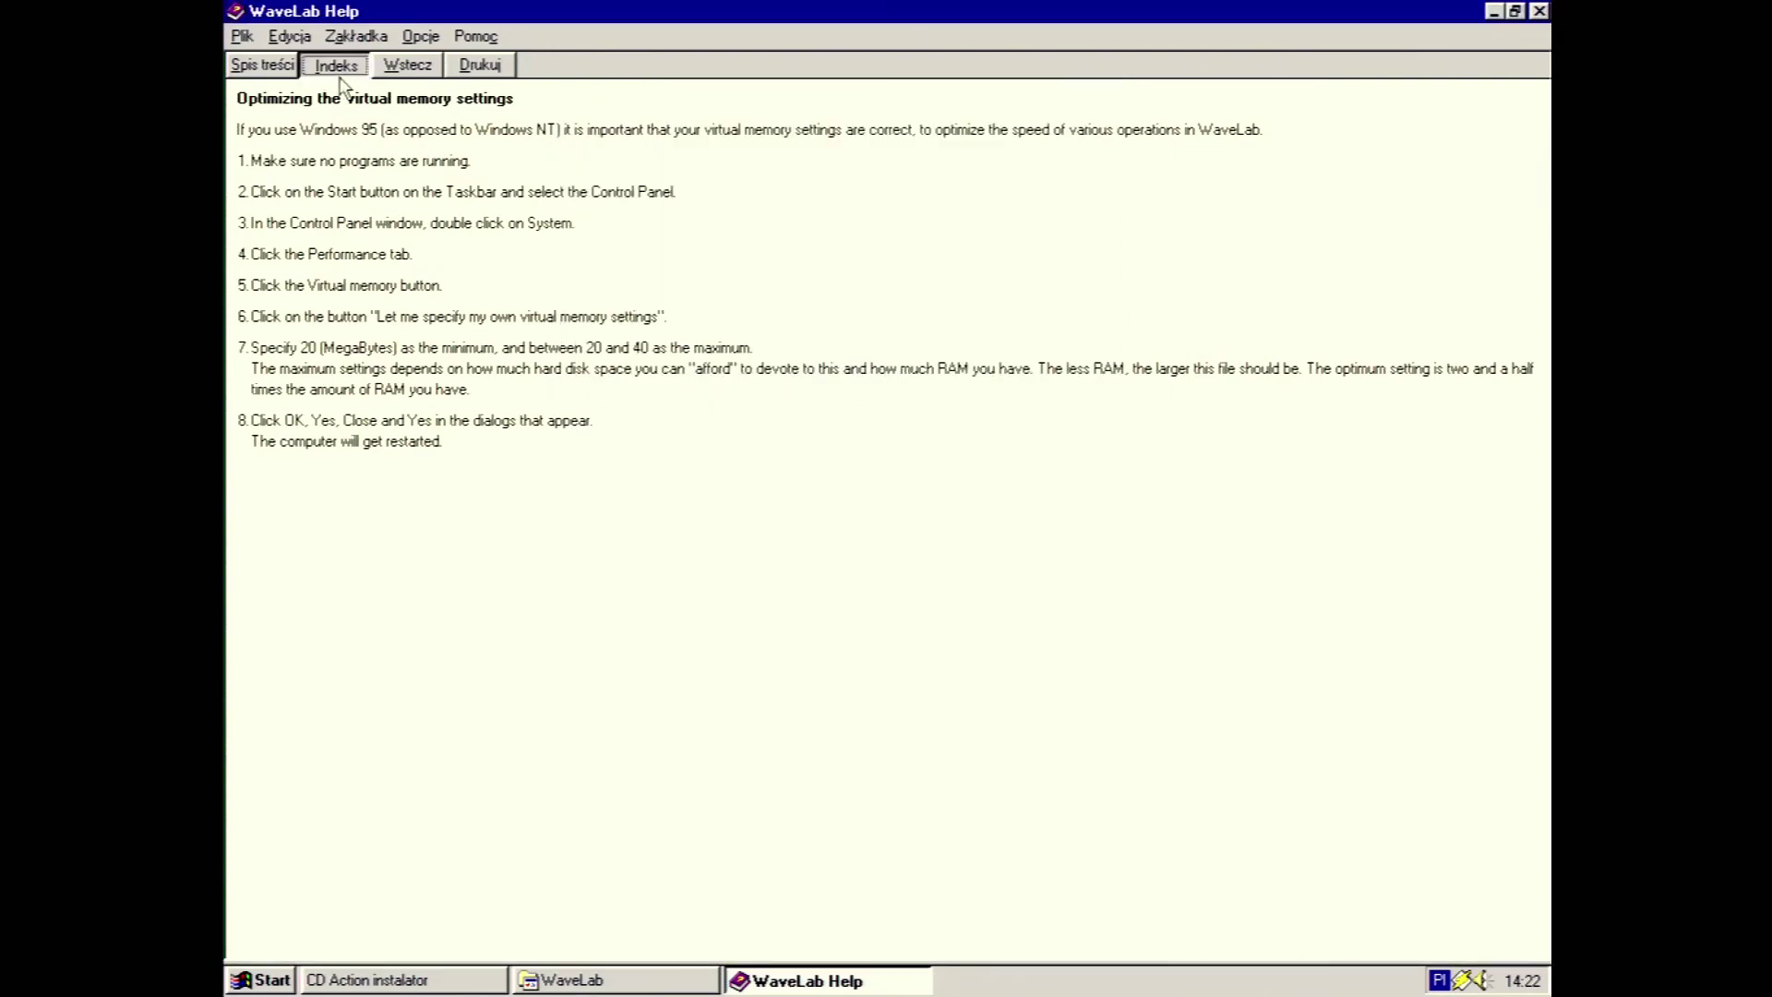
click(1031, 589)
click(274, 69)
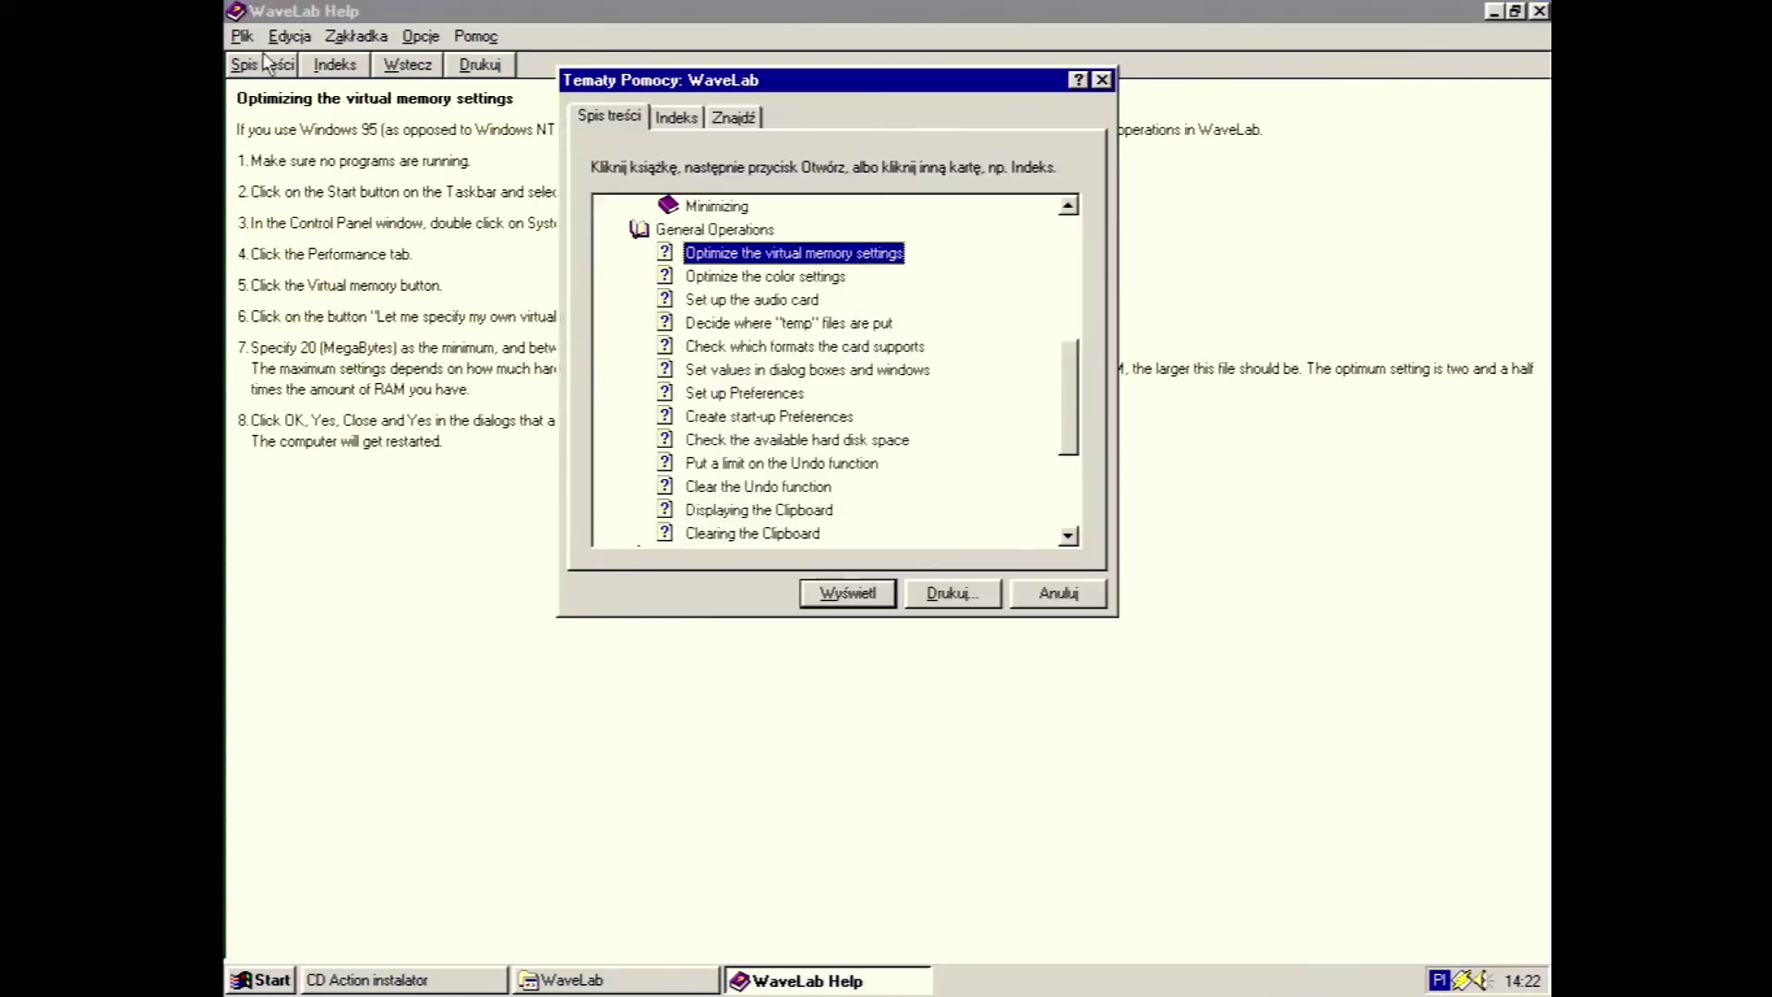
double_click(728, 276)
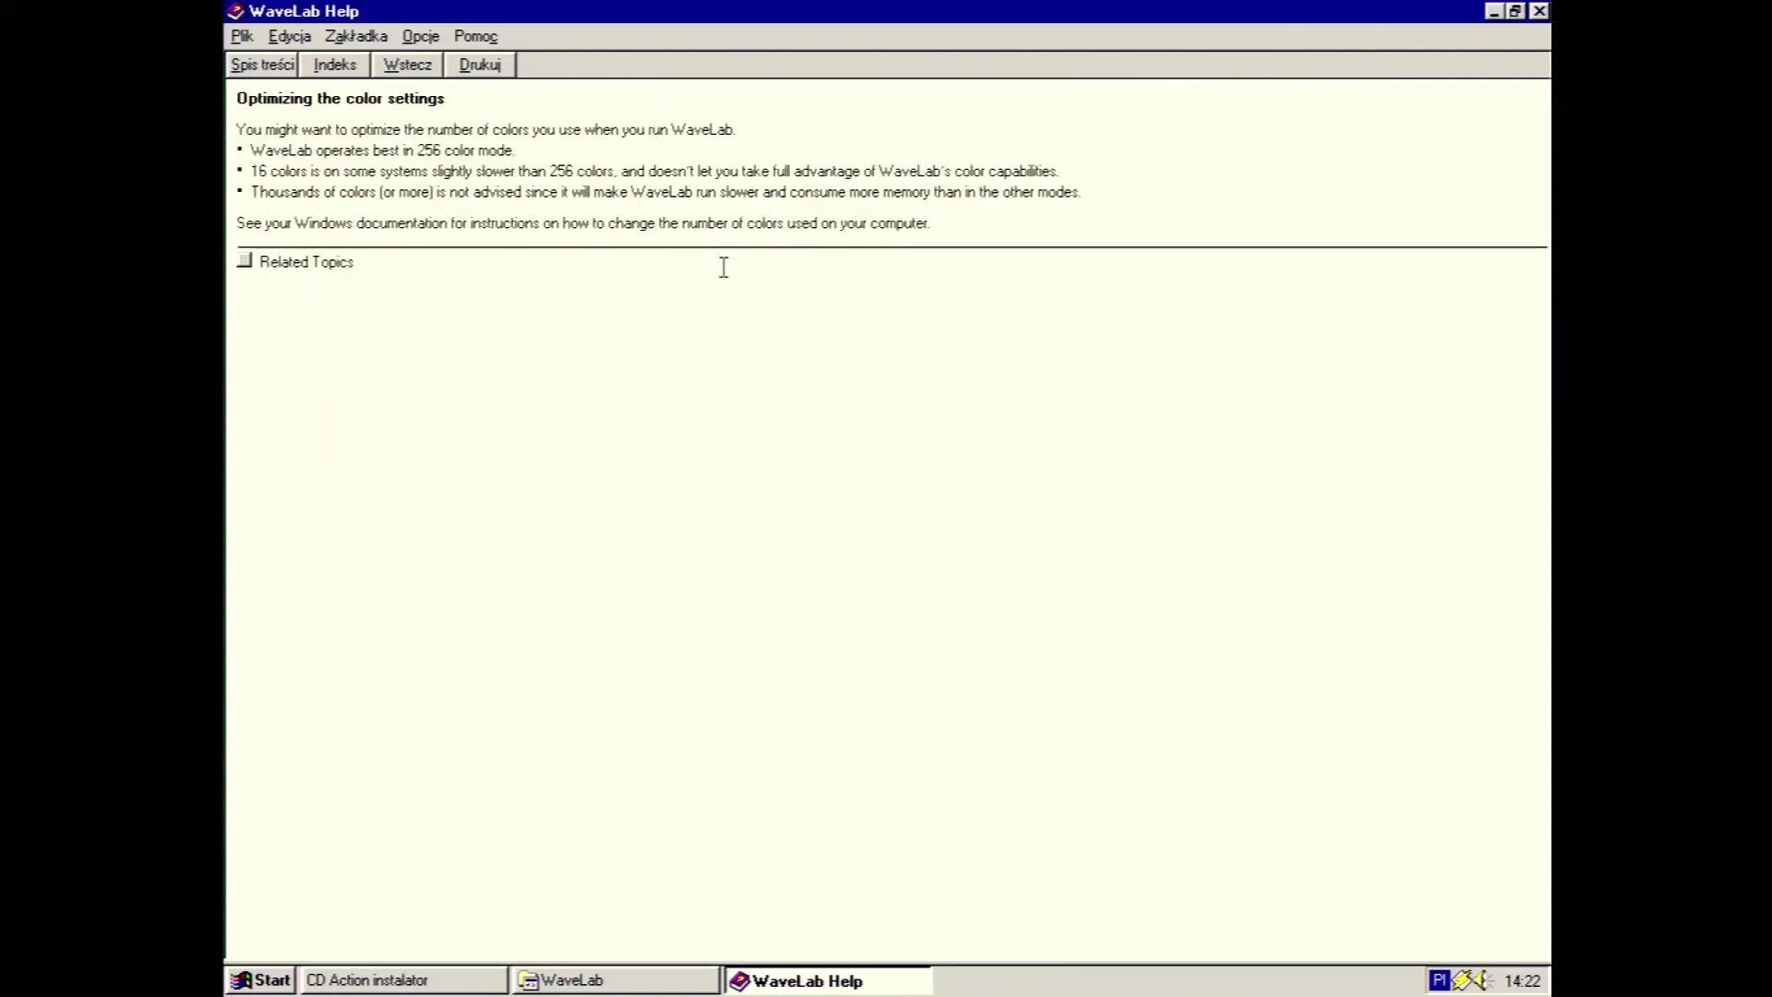
click(262, 64)
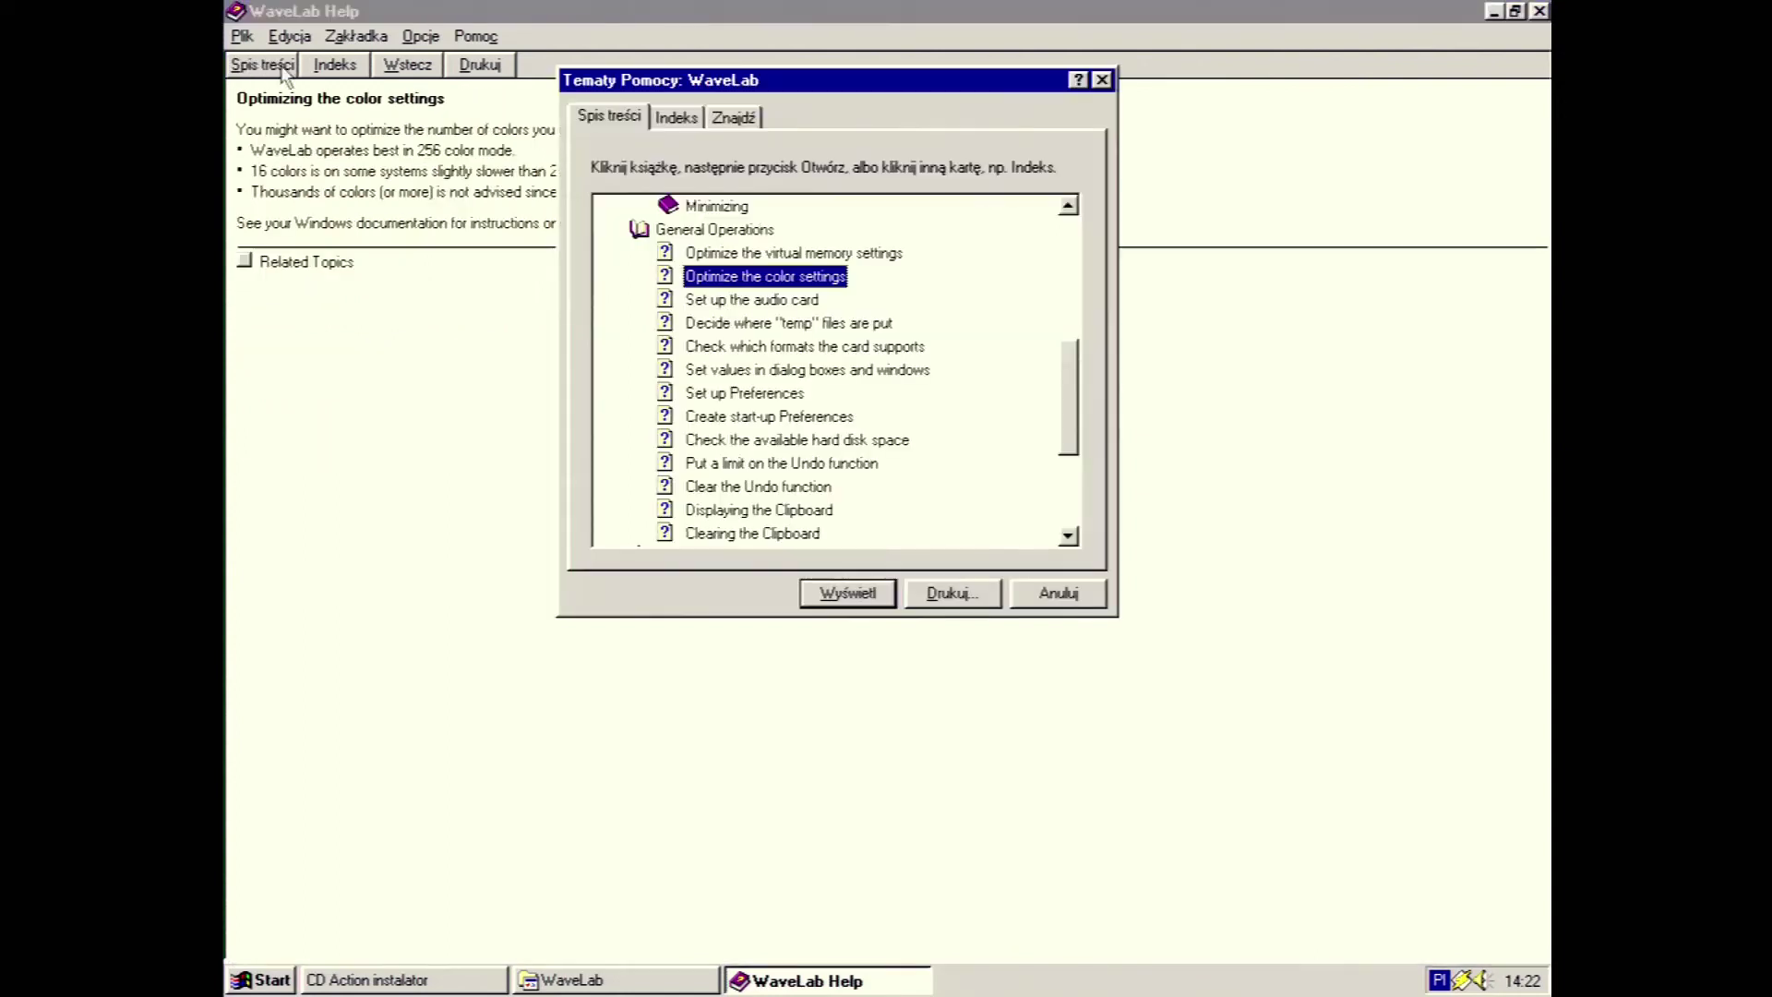
Set up the help's word search with the minimized database size, skim its word list, and return to the contents
scroll(1066, 418, down, 4)
drag(1068, 517, 1111, 517)
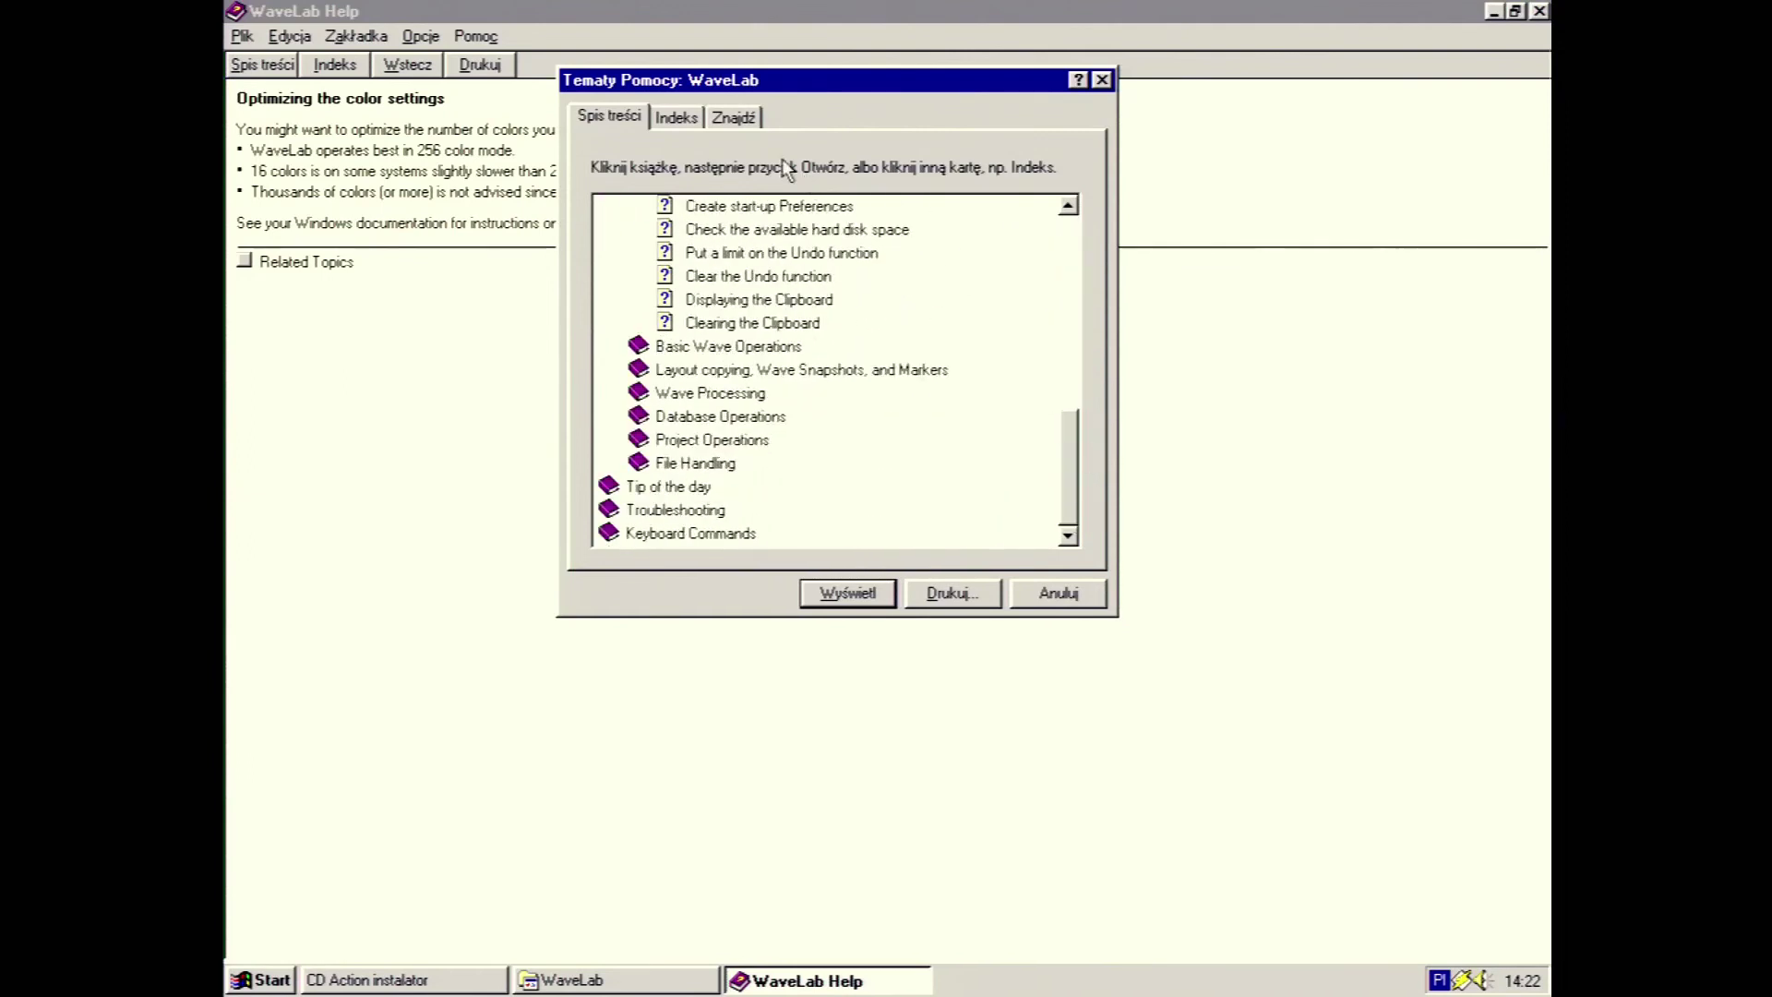
click(733, 118)
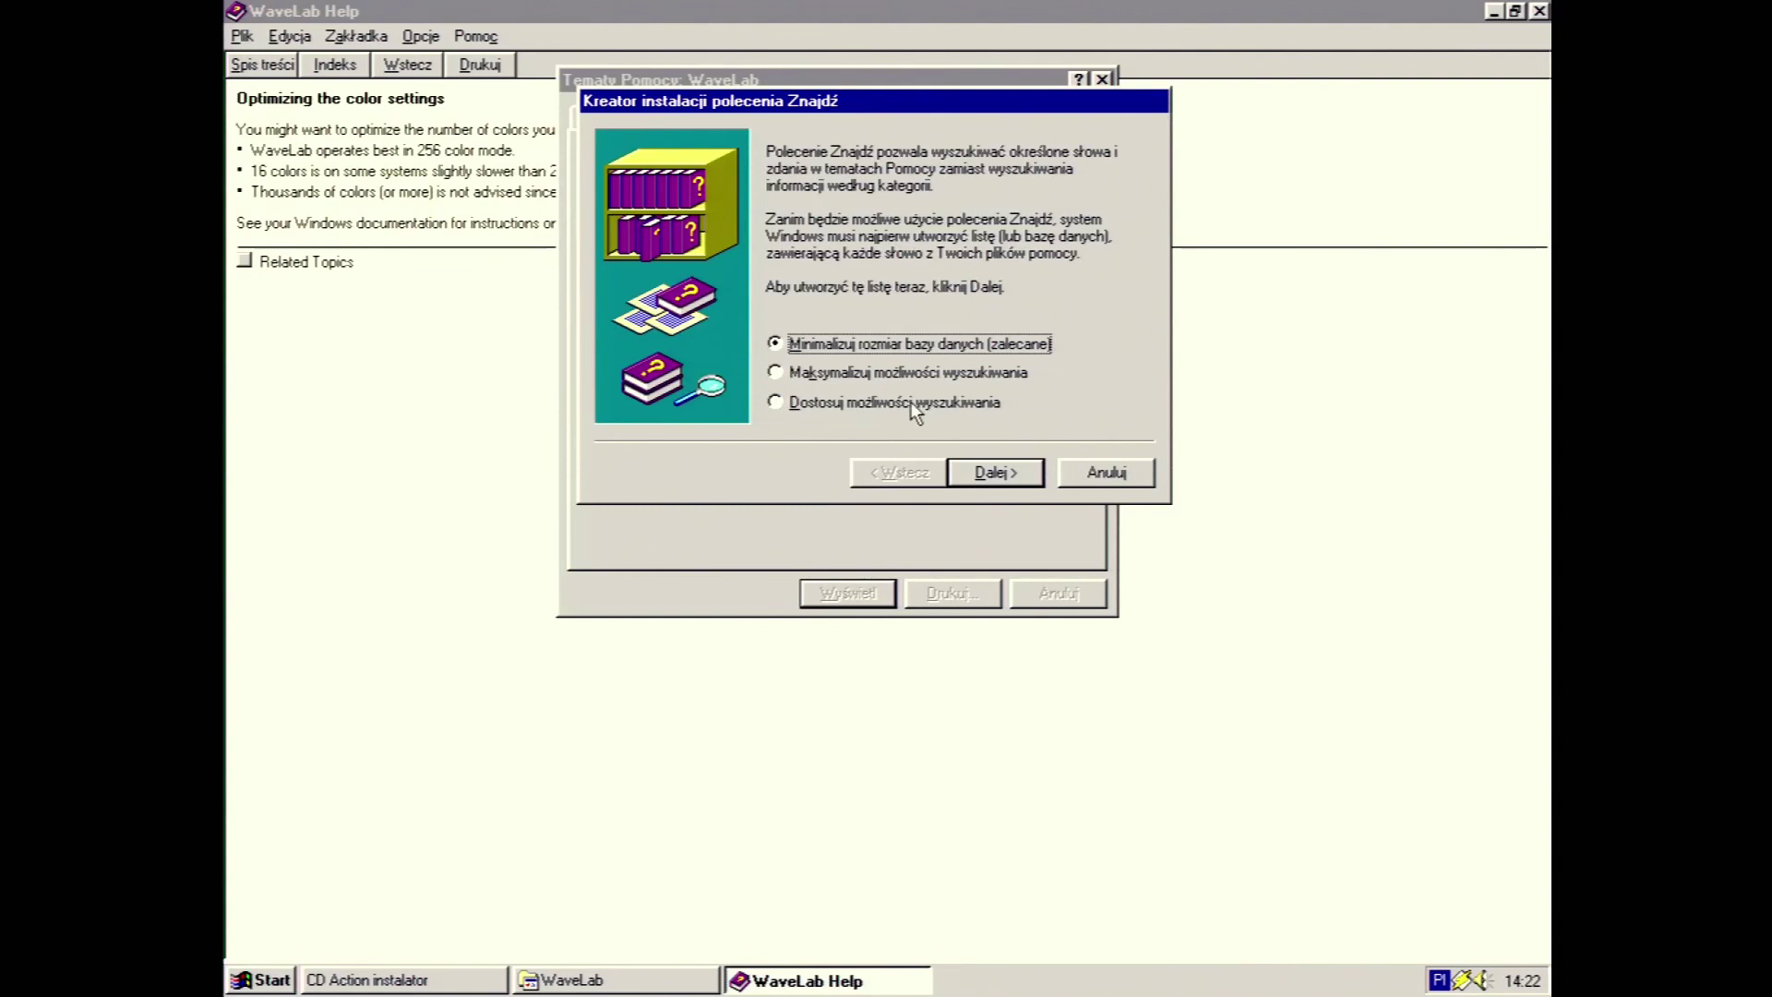
click(1011, 480)
click(1011, 477)
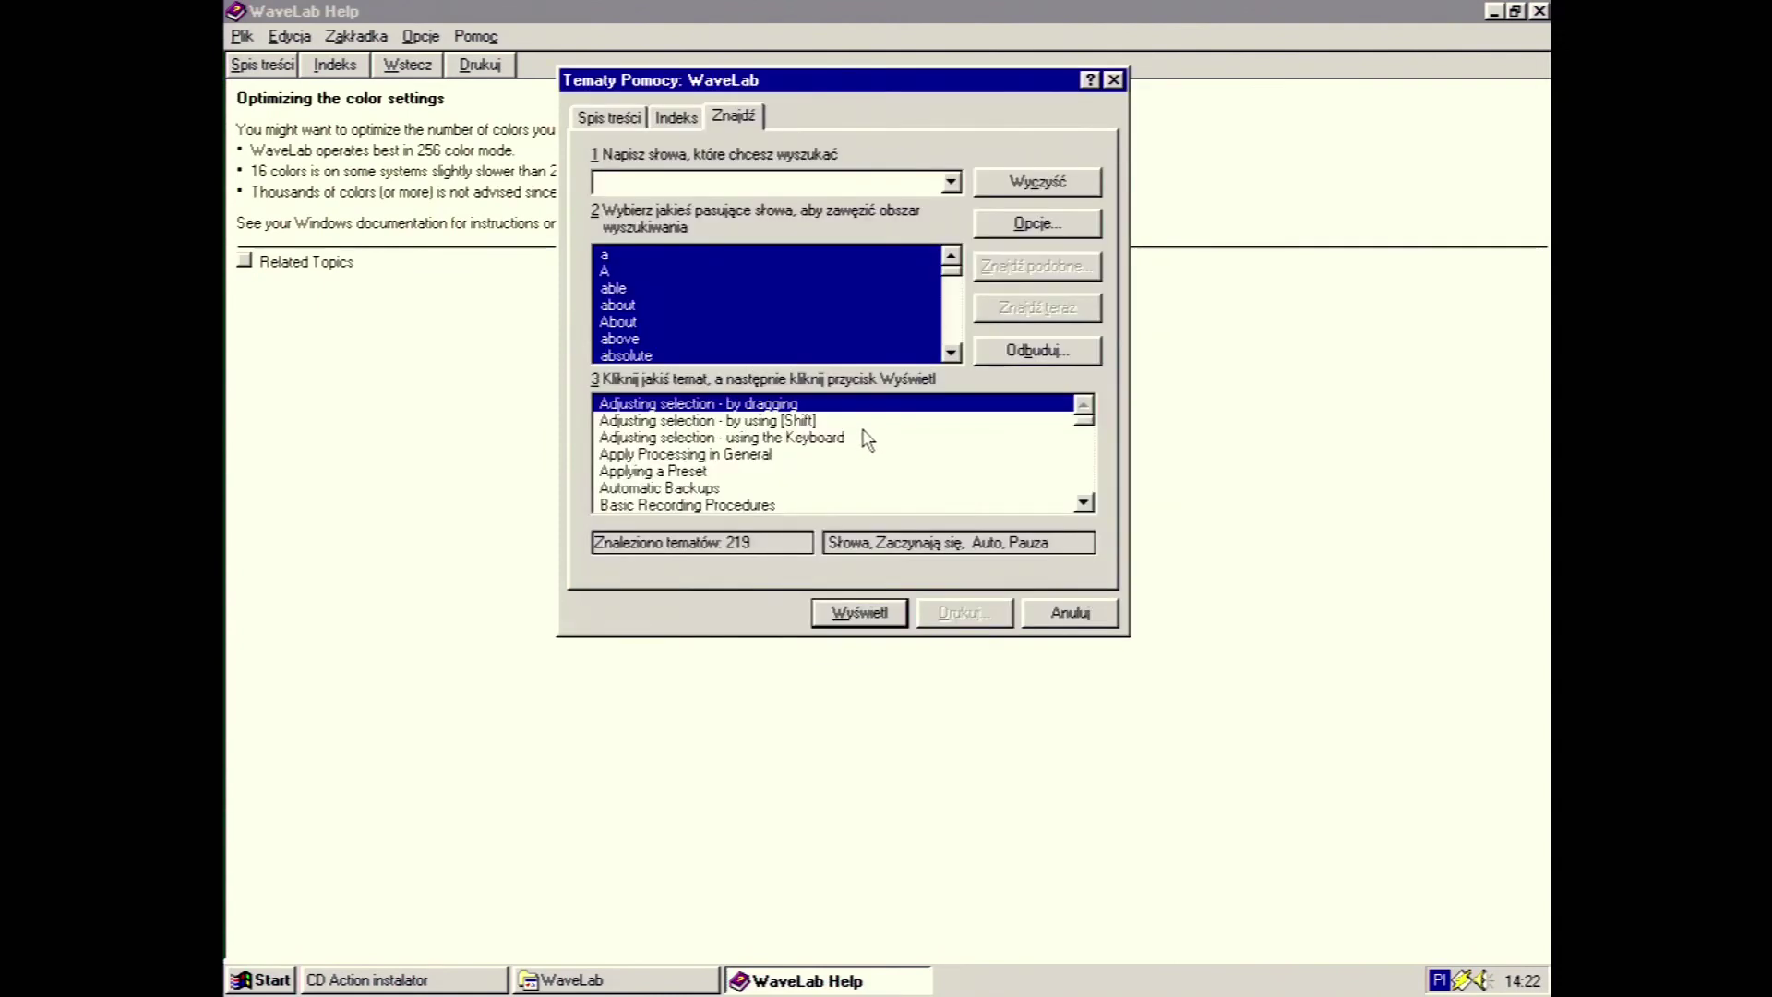
mouse_move(956, 270)
mouse_down()
mouse_move(957, 314)
mouse_move(954, 271)
mouse_up()
drag(954, 281, 961, 272)
click(609, 117)
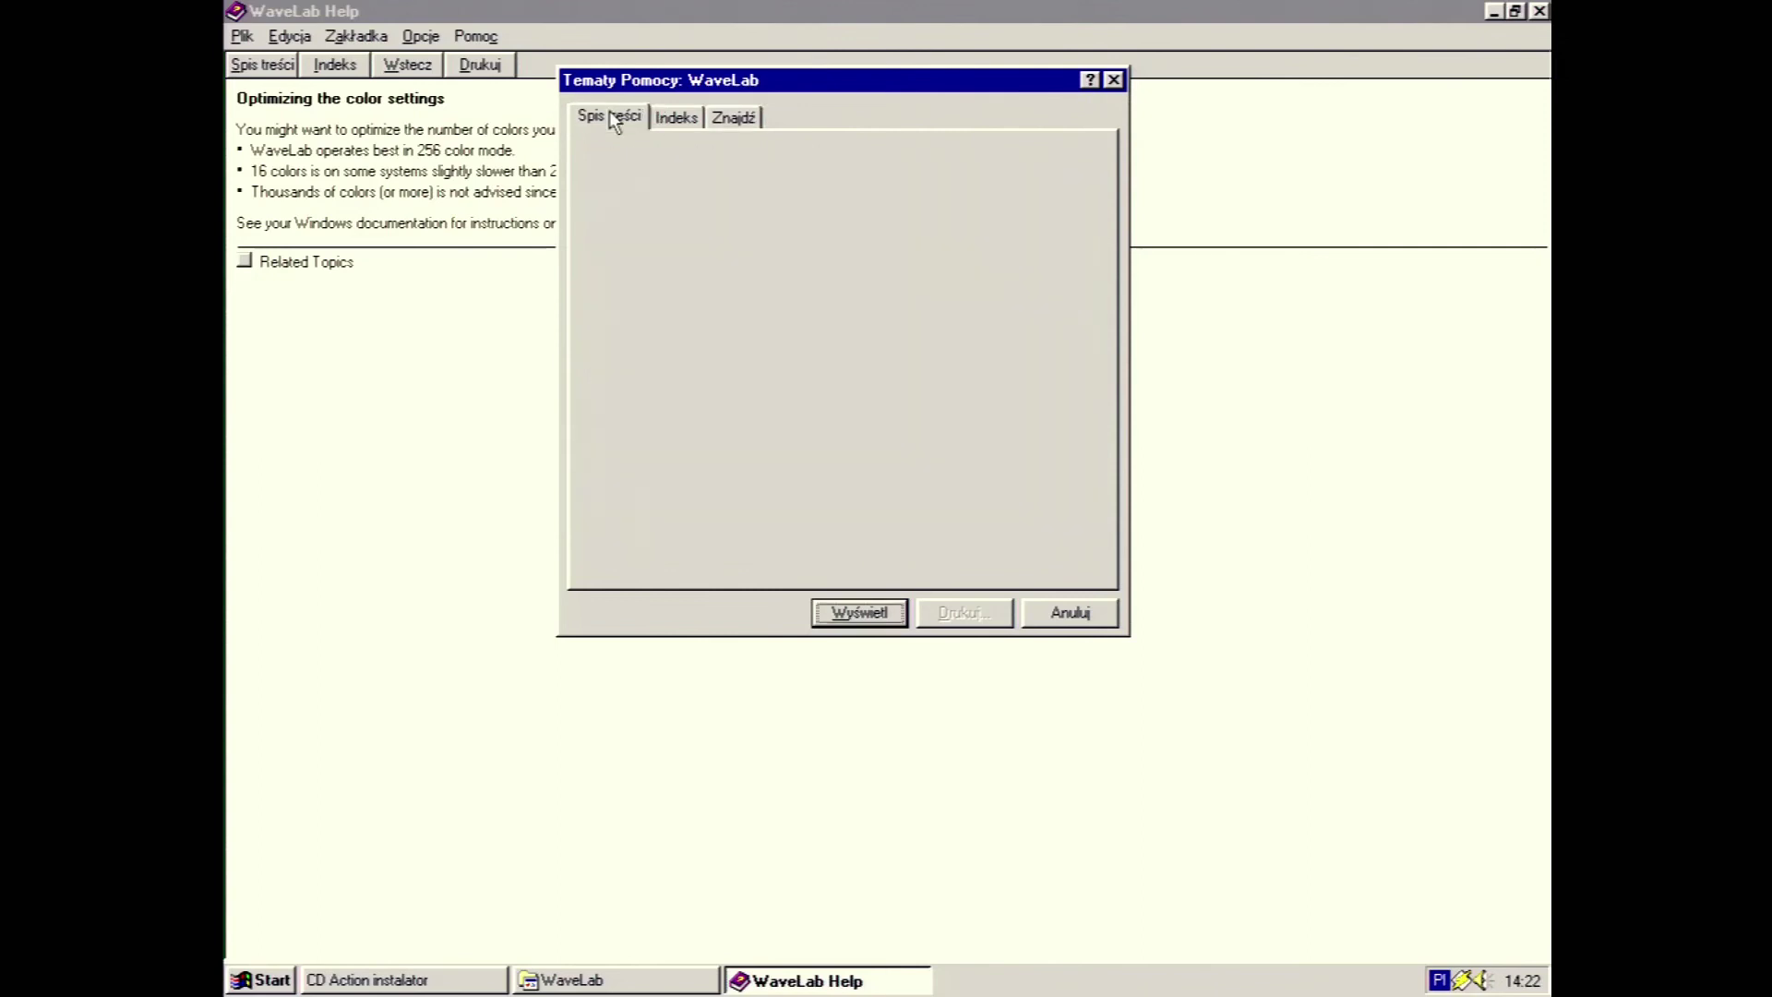
Expand Project Operations and its Work with Groups section in the help contents
drag(1073, 406, 957, 462)
click(734, 439)
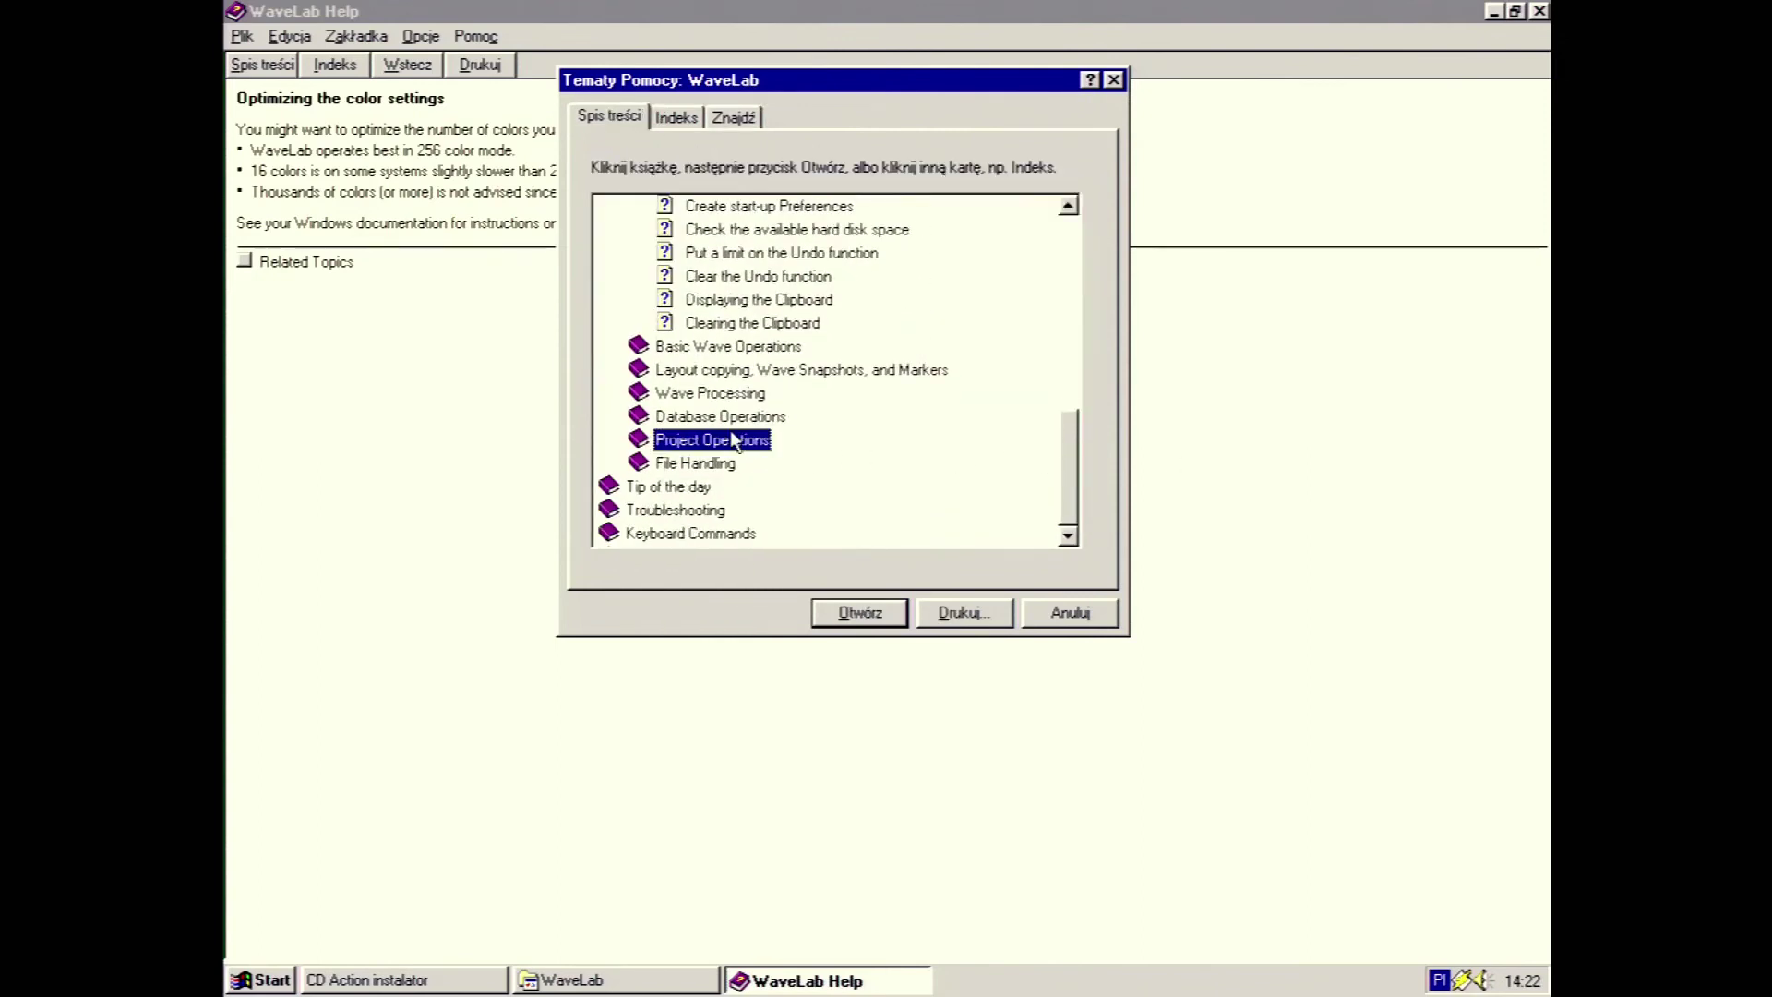
double_click(734, 439)
double_click(753, 464)
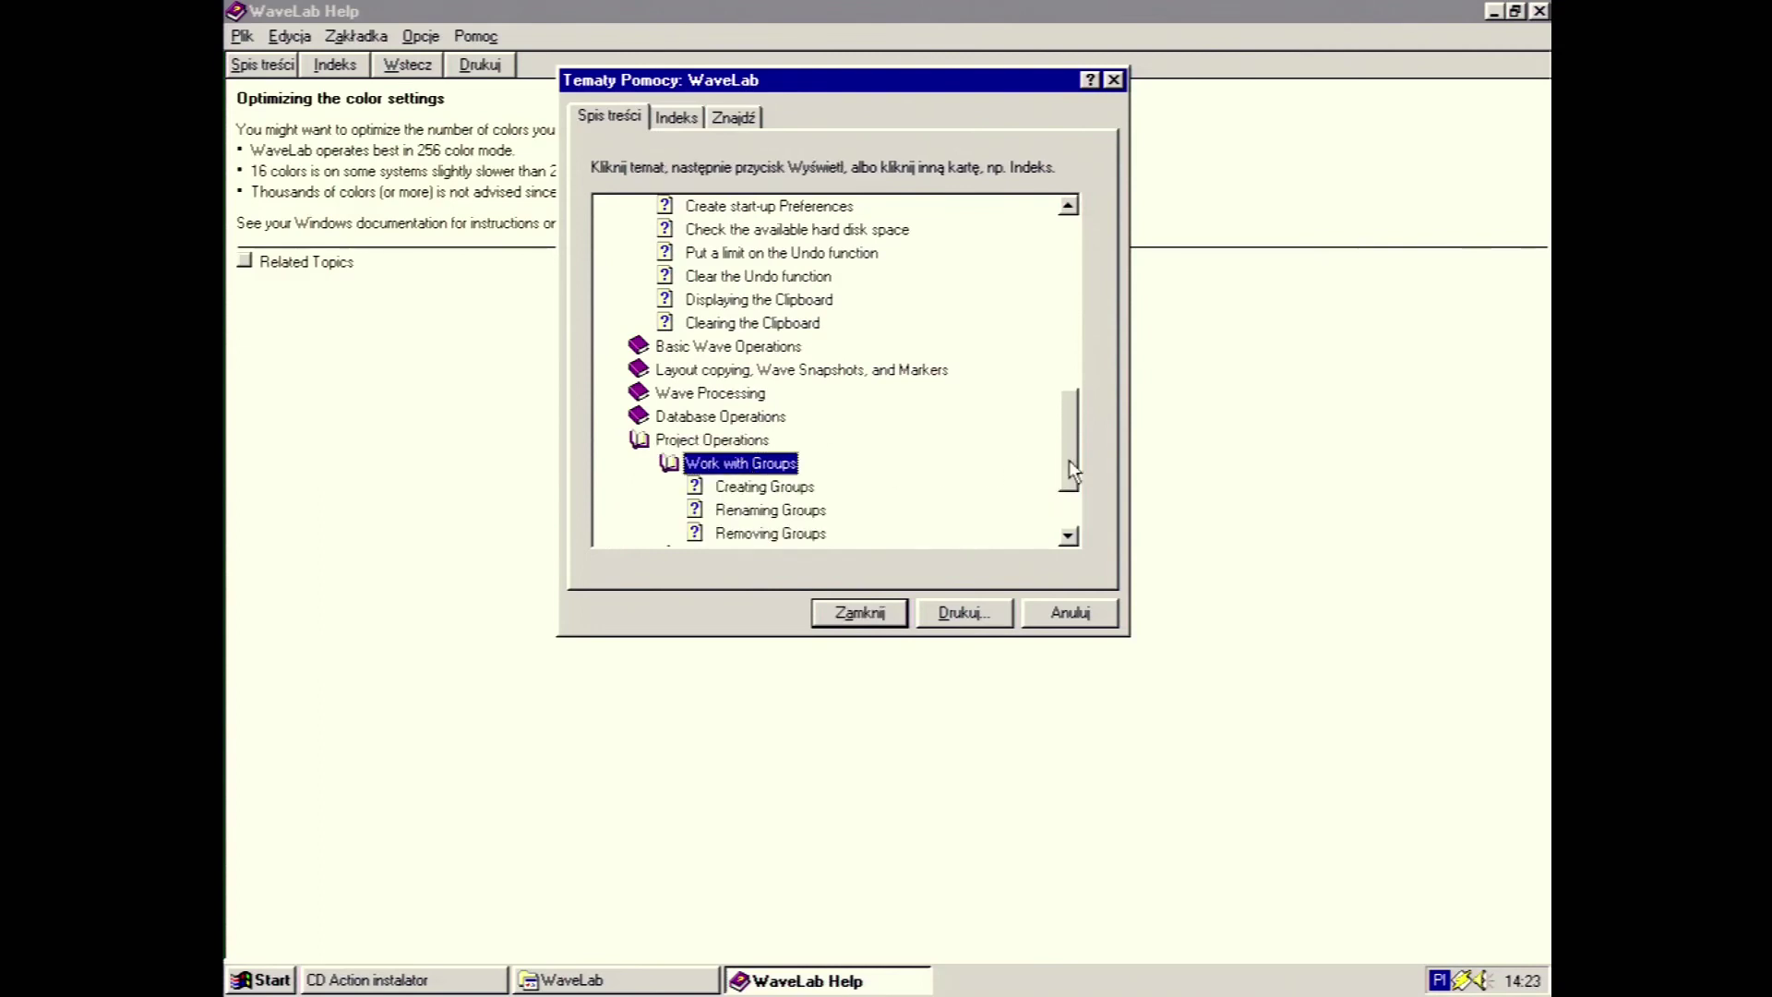
View the Multitasking topic under Tip of the day, and close the tip and the WaveLab Help window
drag(1070, 470, 1071, 506)
double_click(710, 487)
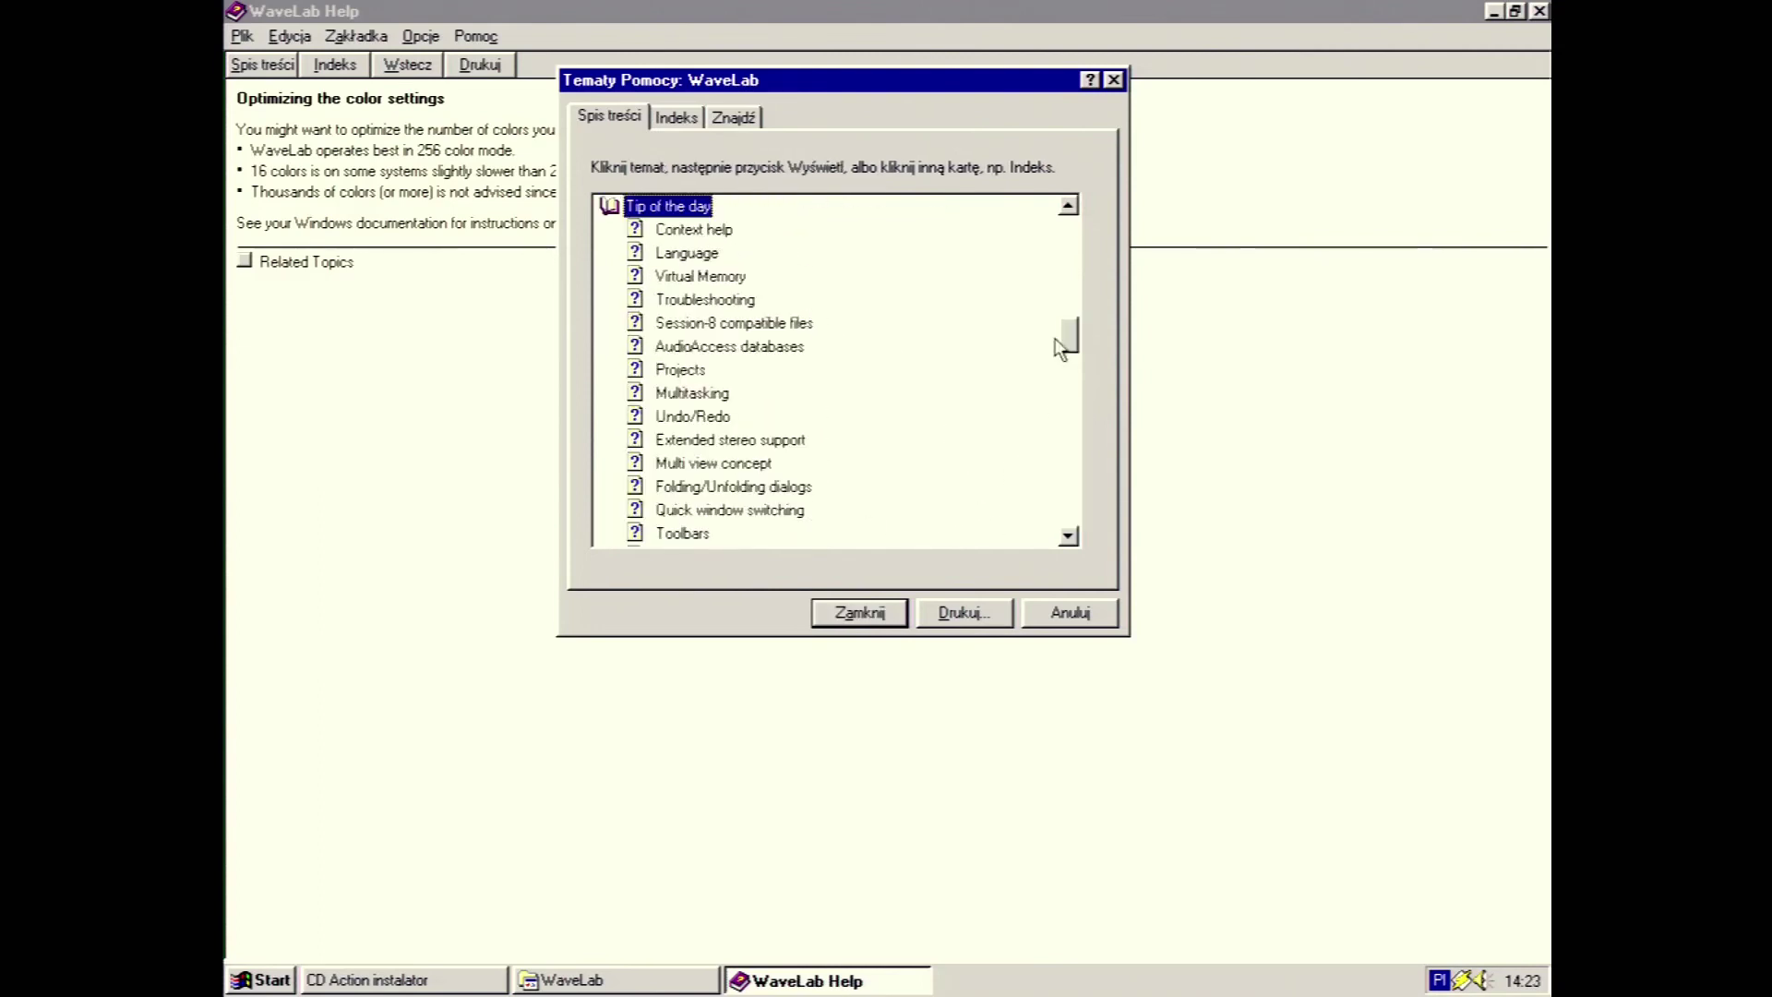
scroll(1066, 345, down, 1)
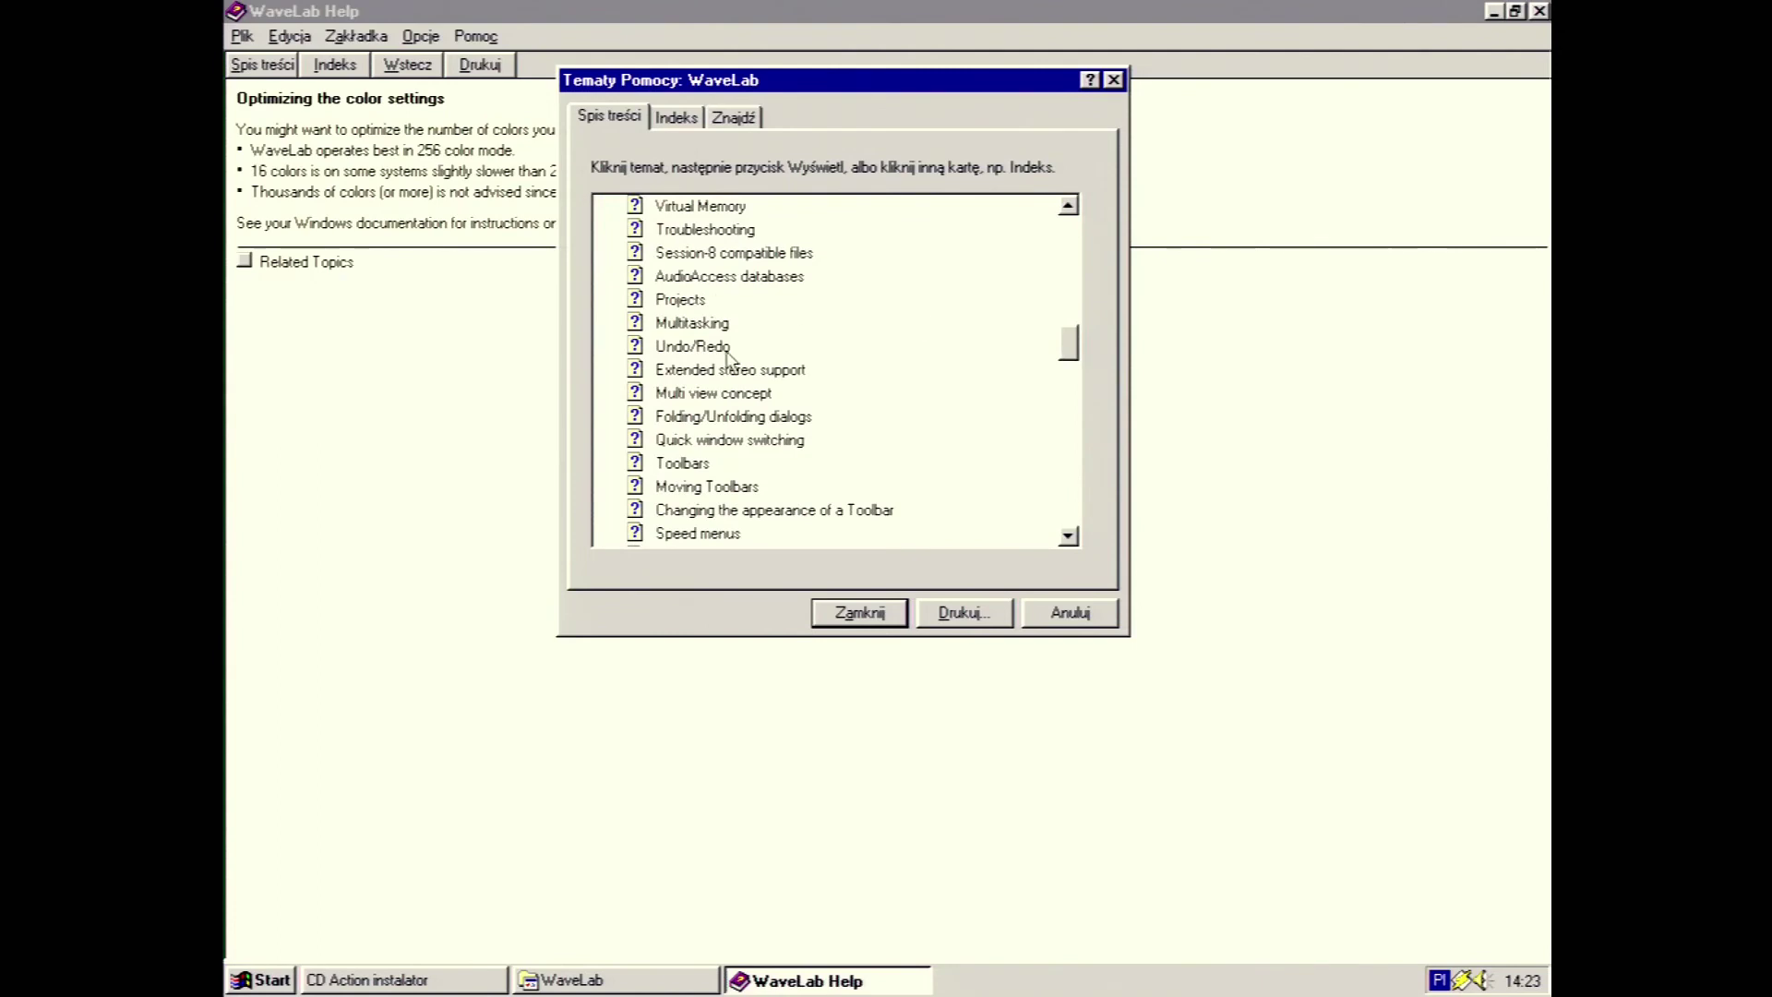
double_click(706, 323)
click(900, 214)
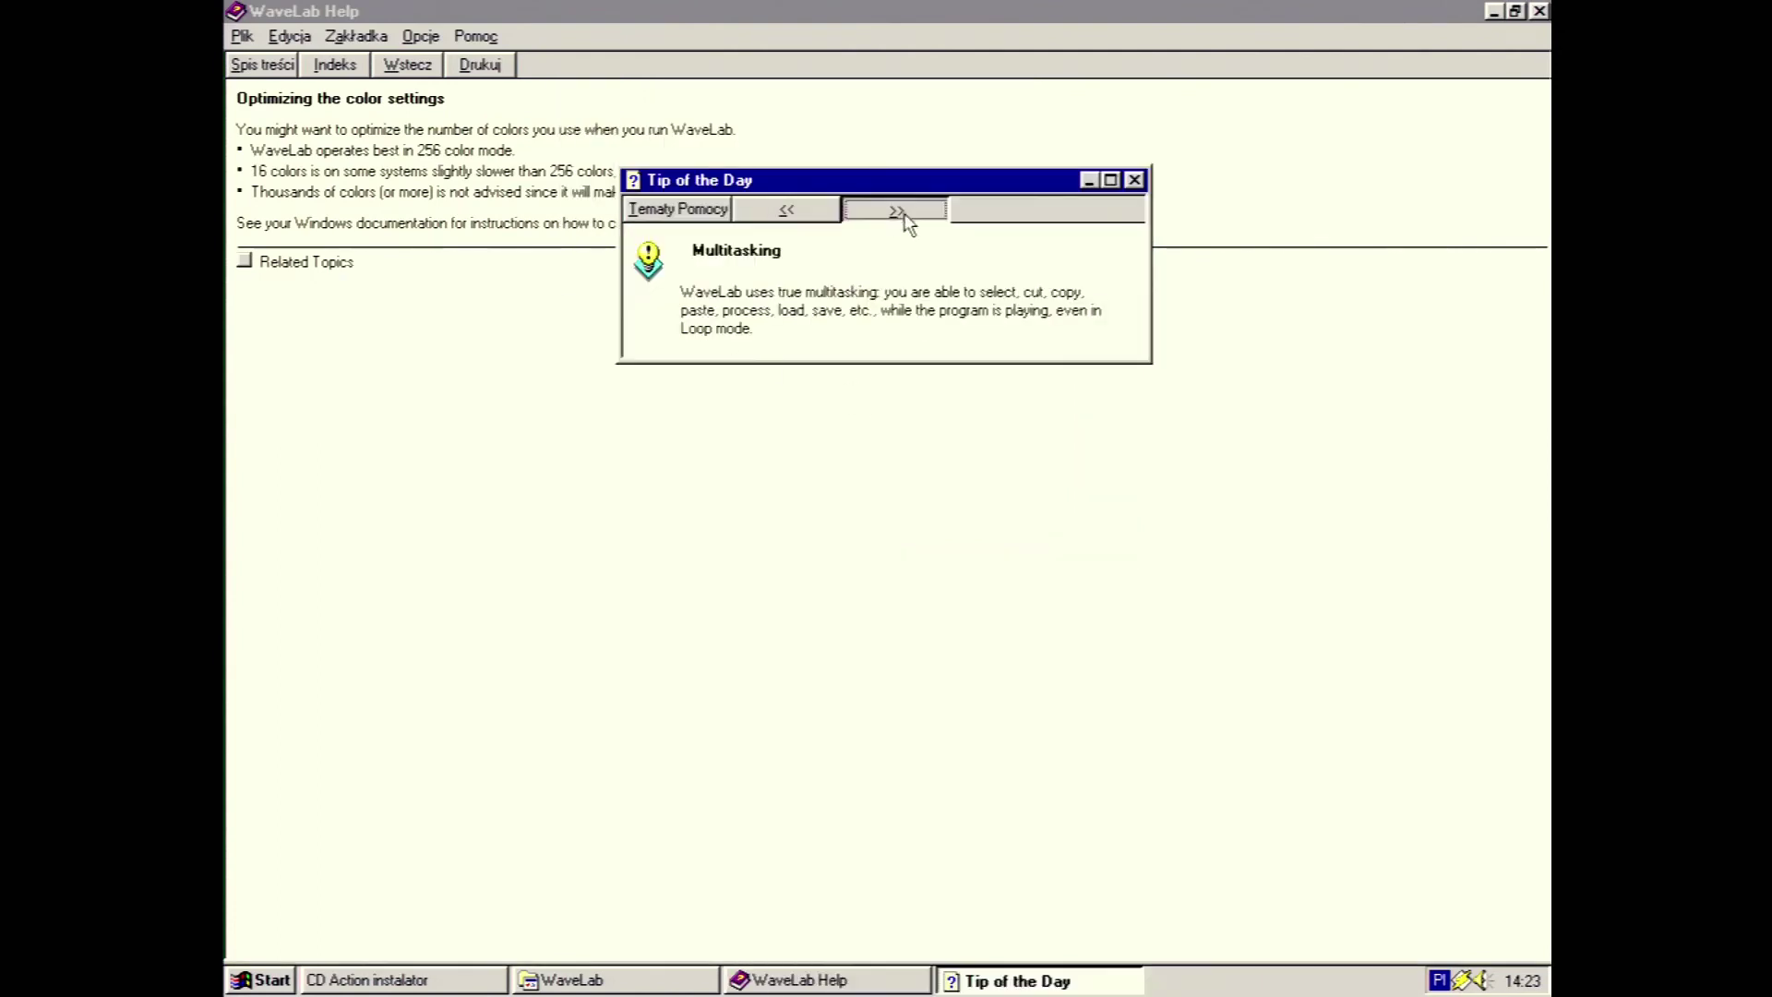
click(1134, 179)
key(alt+F4)
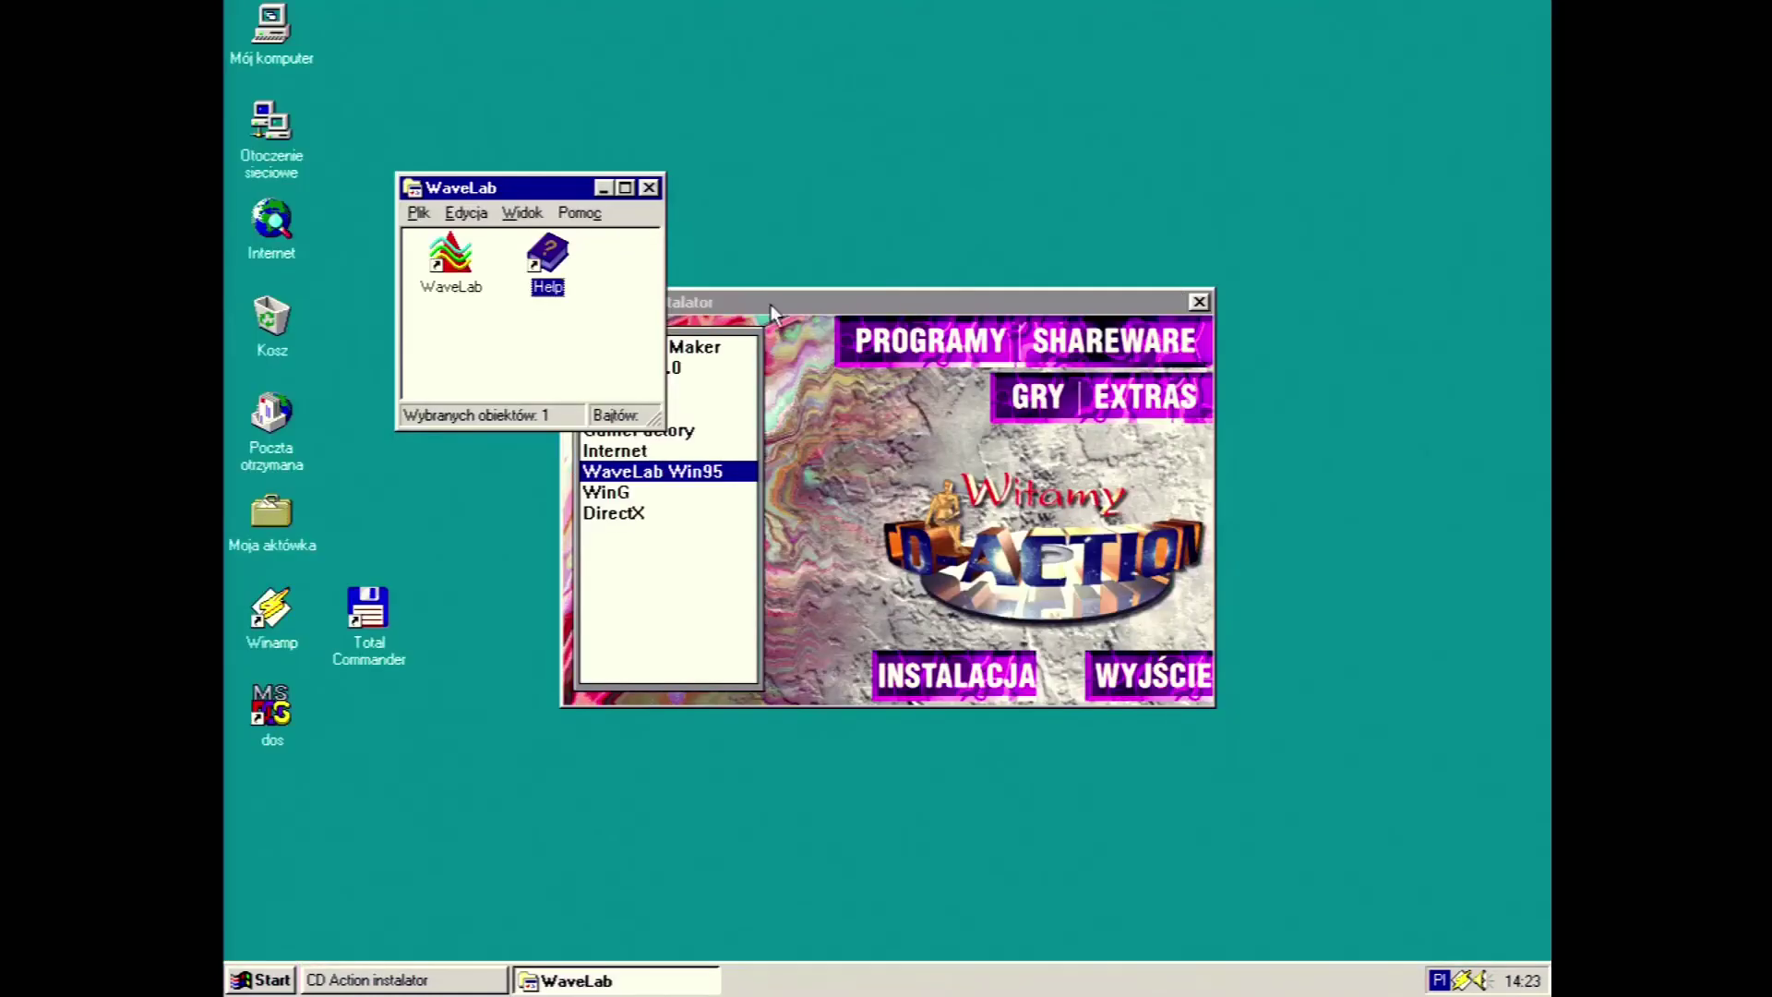
Start WaveLab from its program folder and dismiss the Tip of the Day
double_click(468, 288)
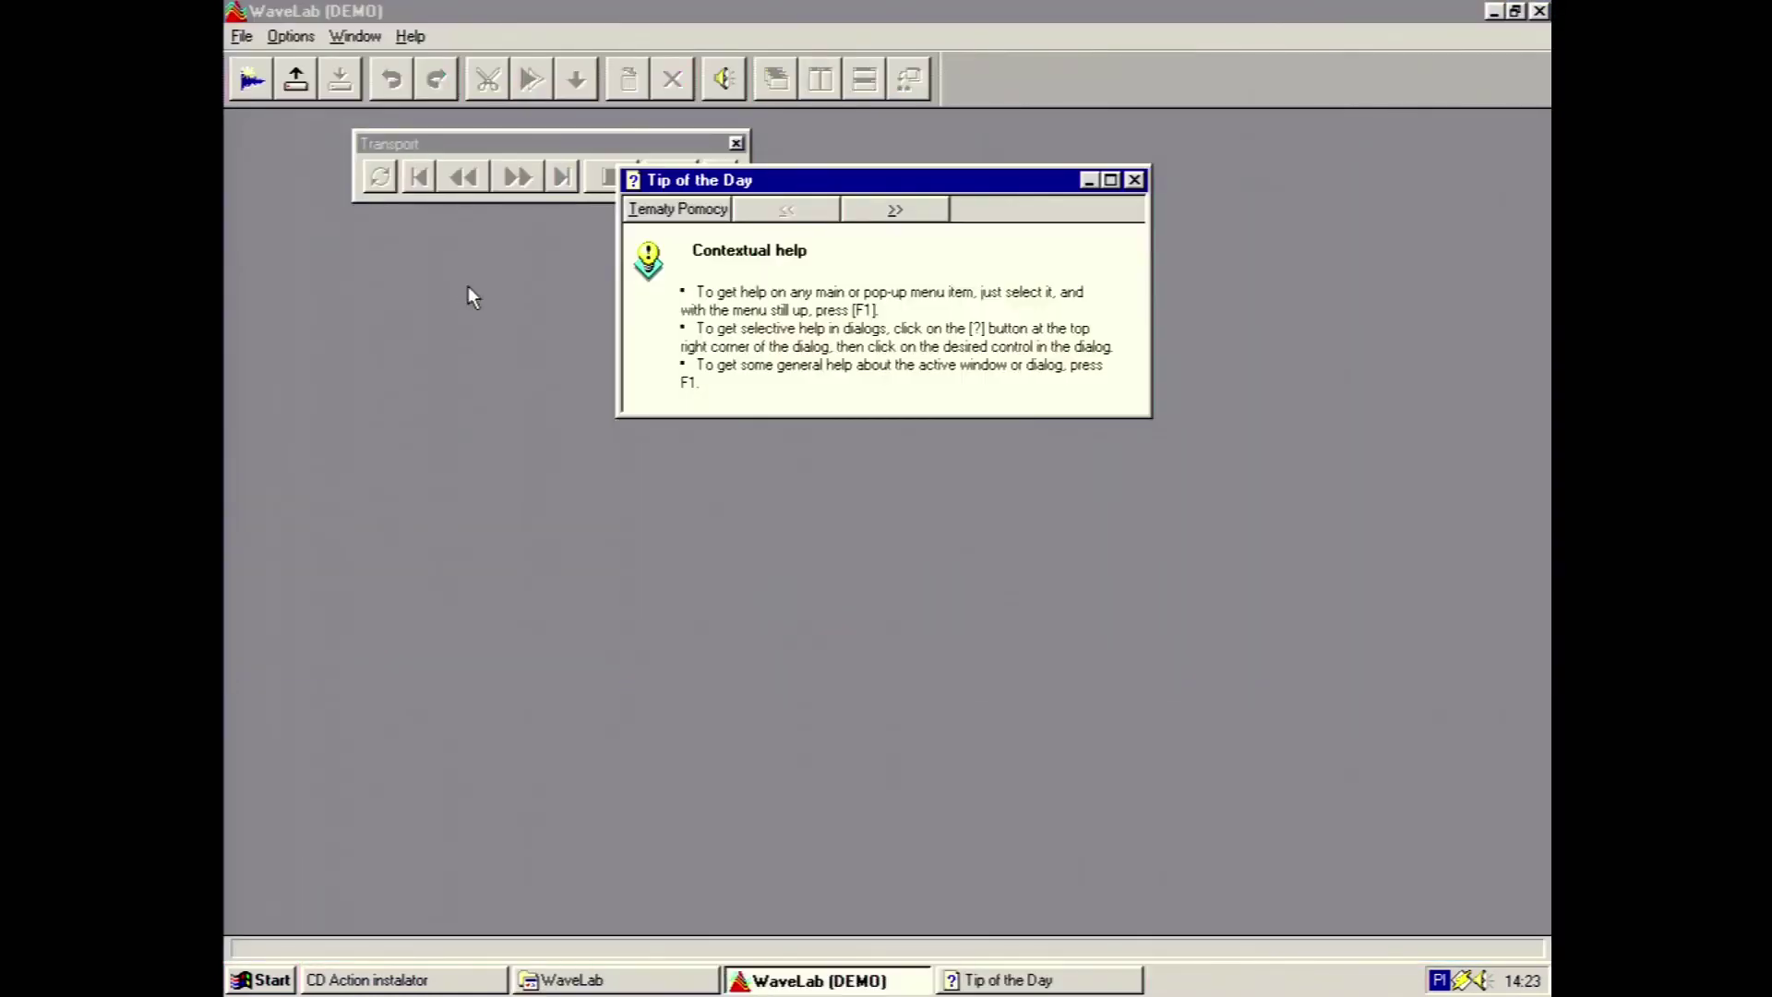
click(1134, 179)
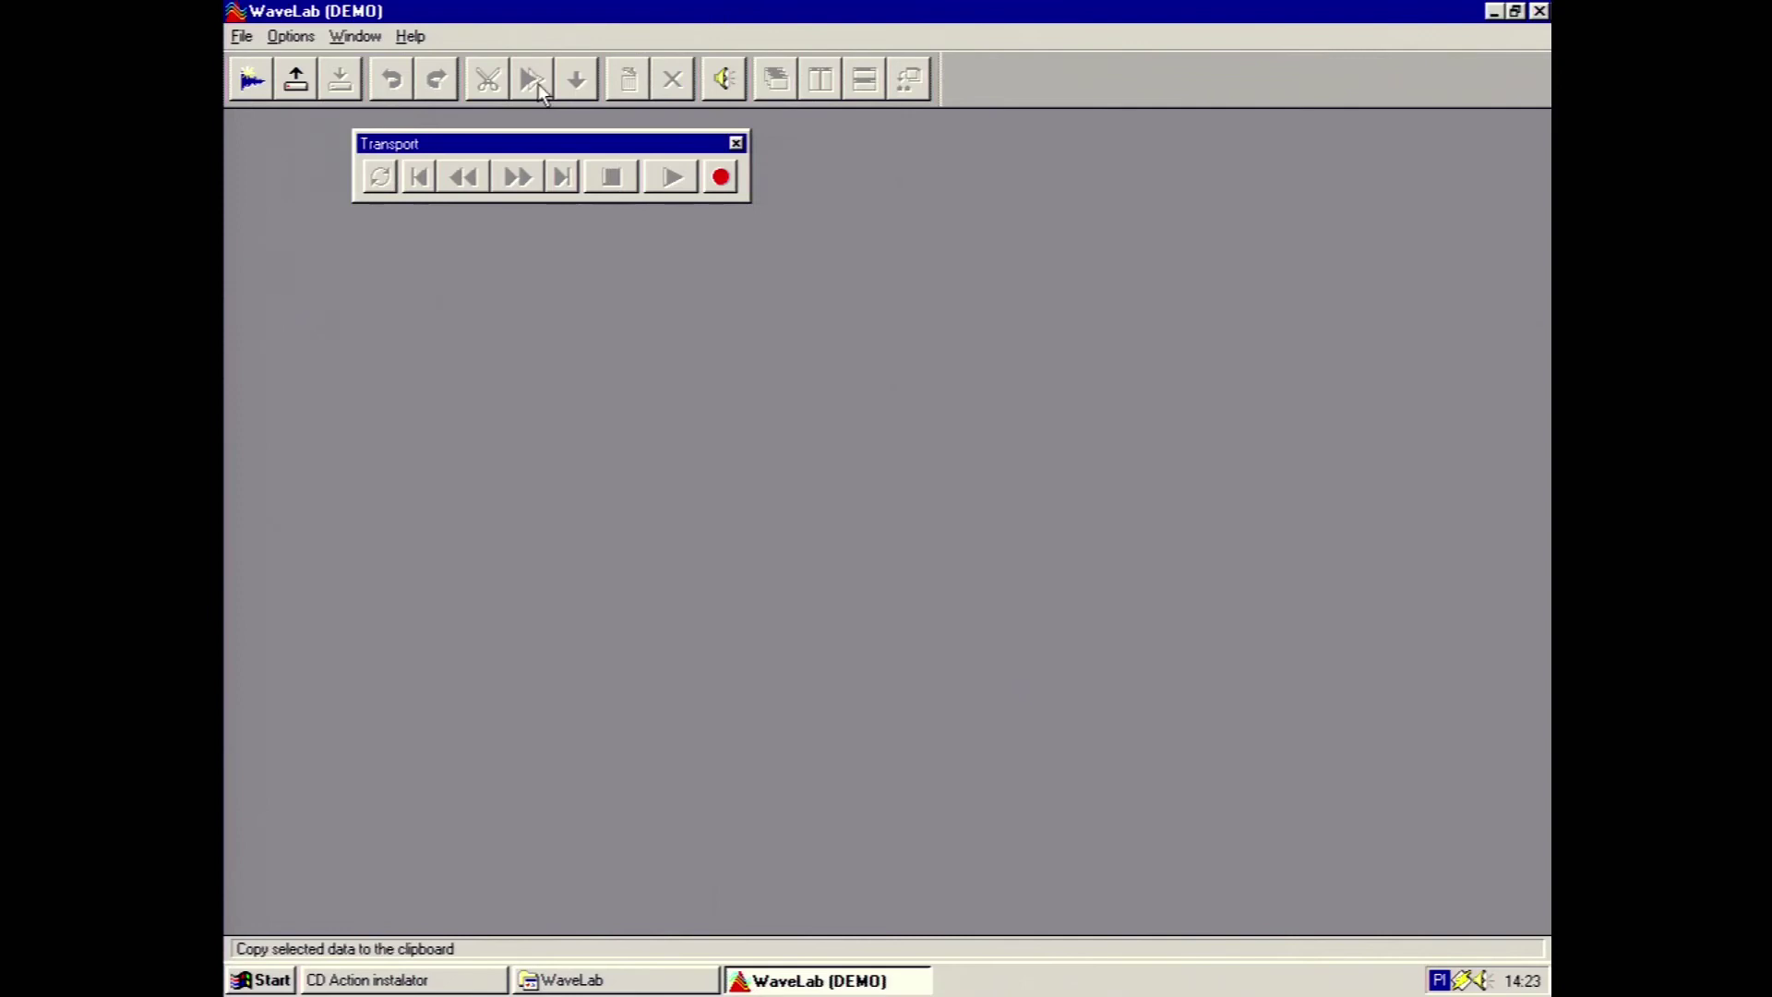
Bring up the dialog for opening a wave file and browse from the WaveLab folder up to Program Files
click(242, 37)
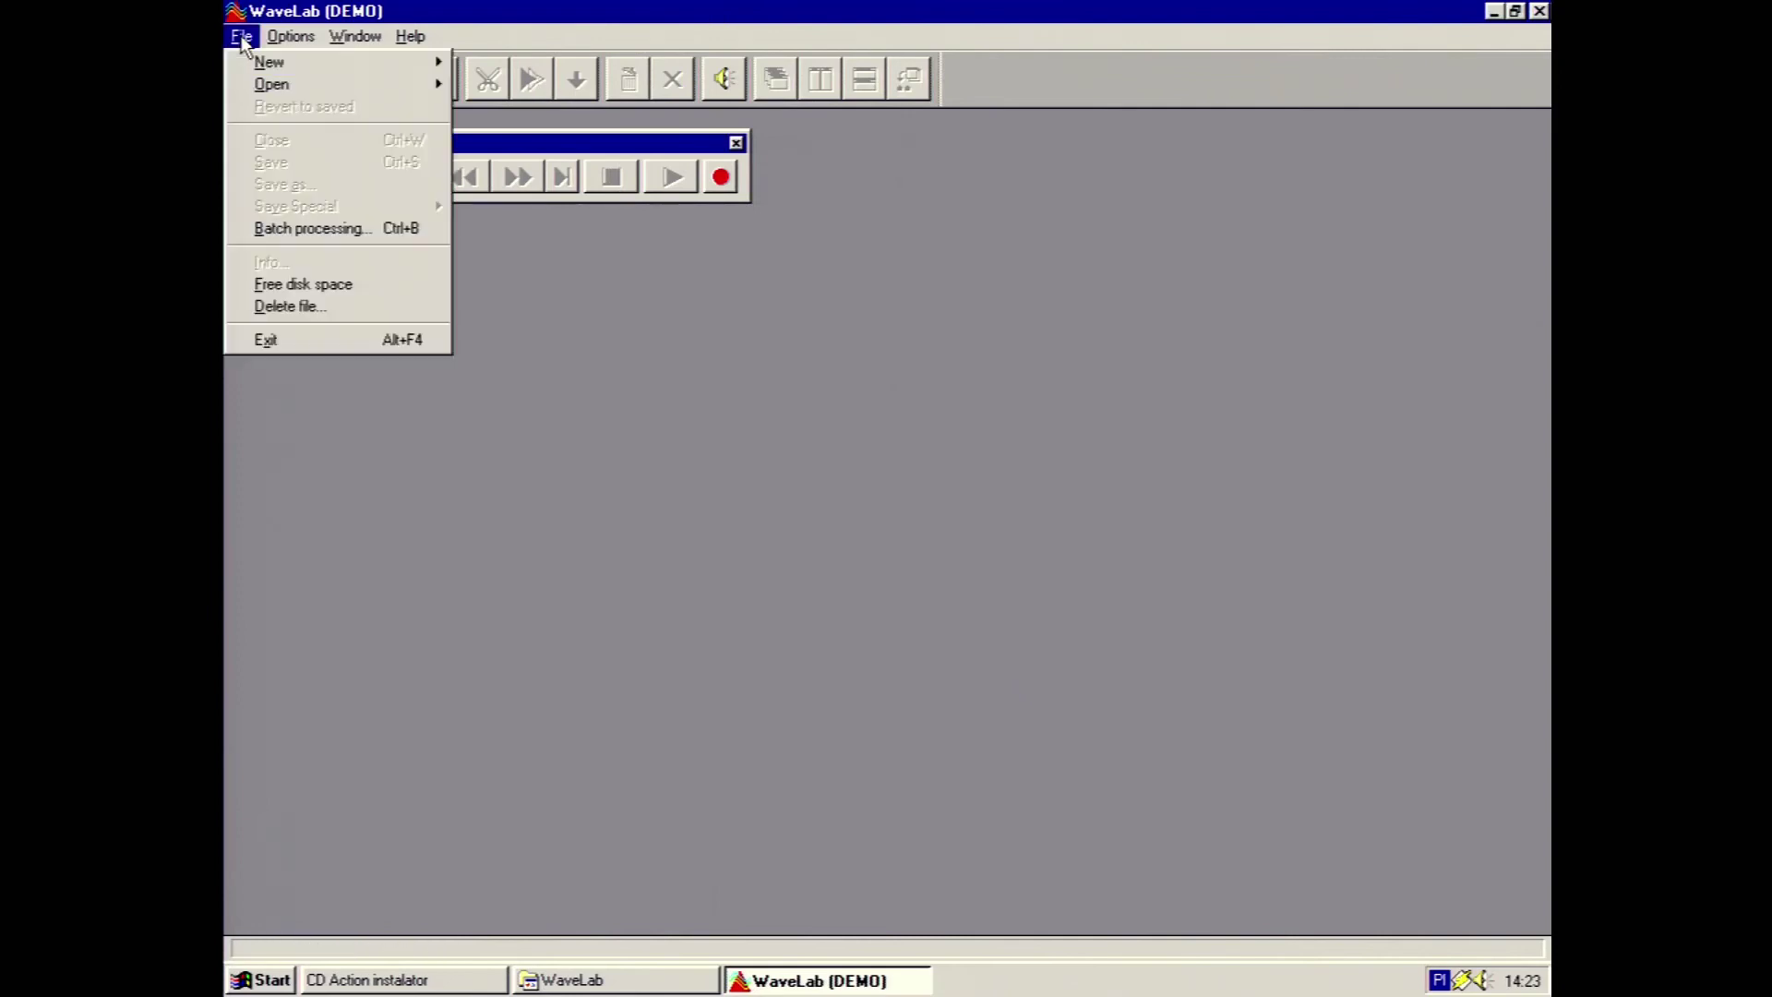
mouse_move(282, 85)
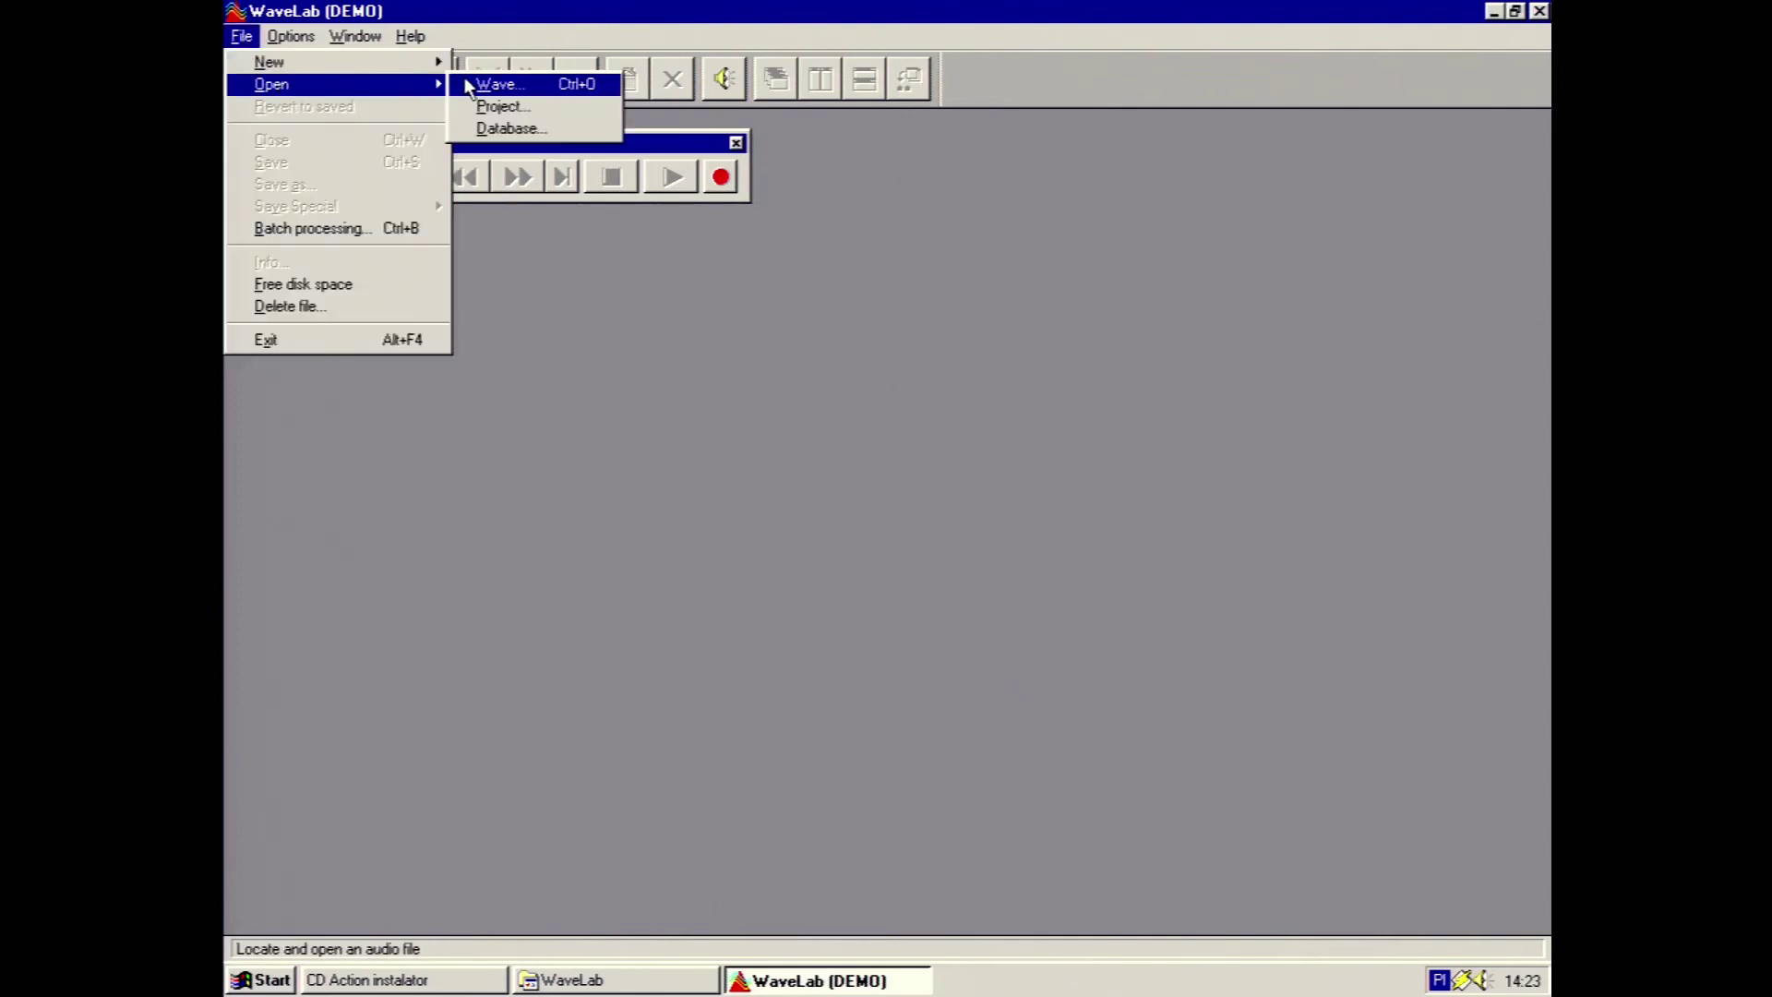
click(498, 84)
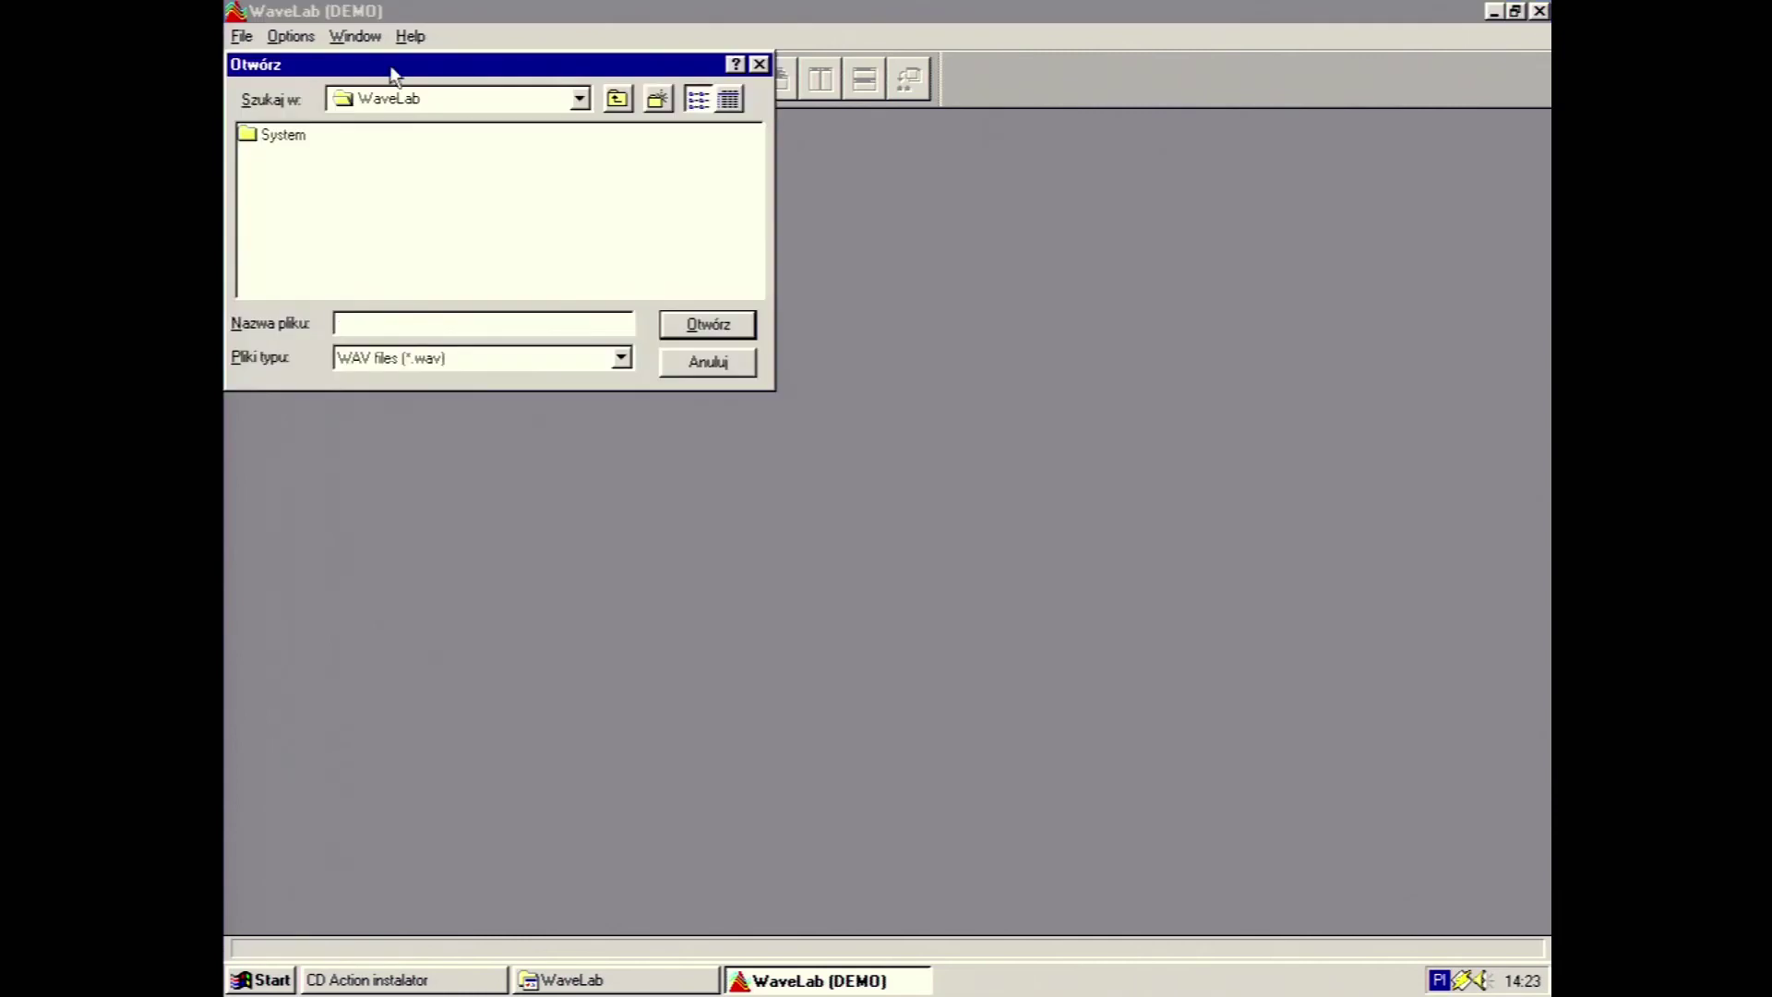
double_click(296, 135)
click(616, 99)
click(616, 98)
click(616, 99)
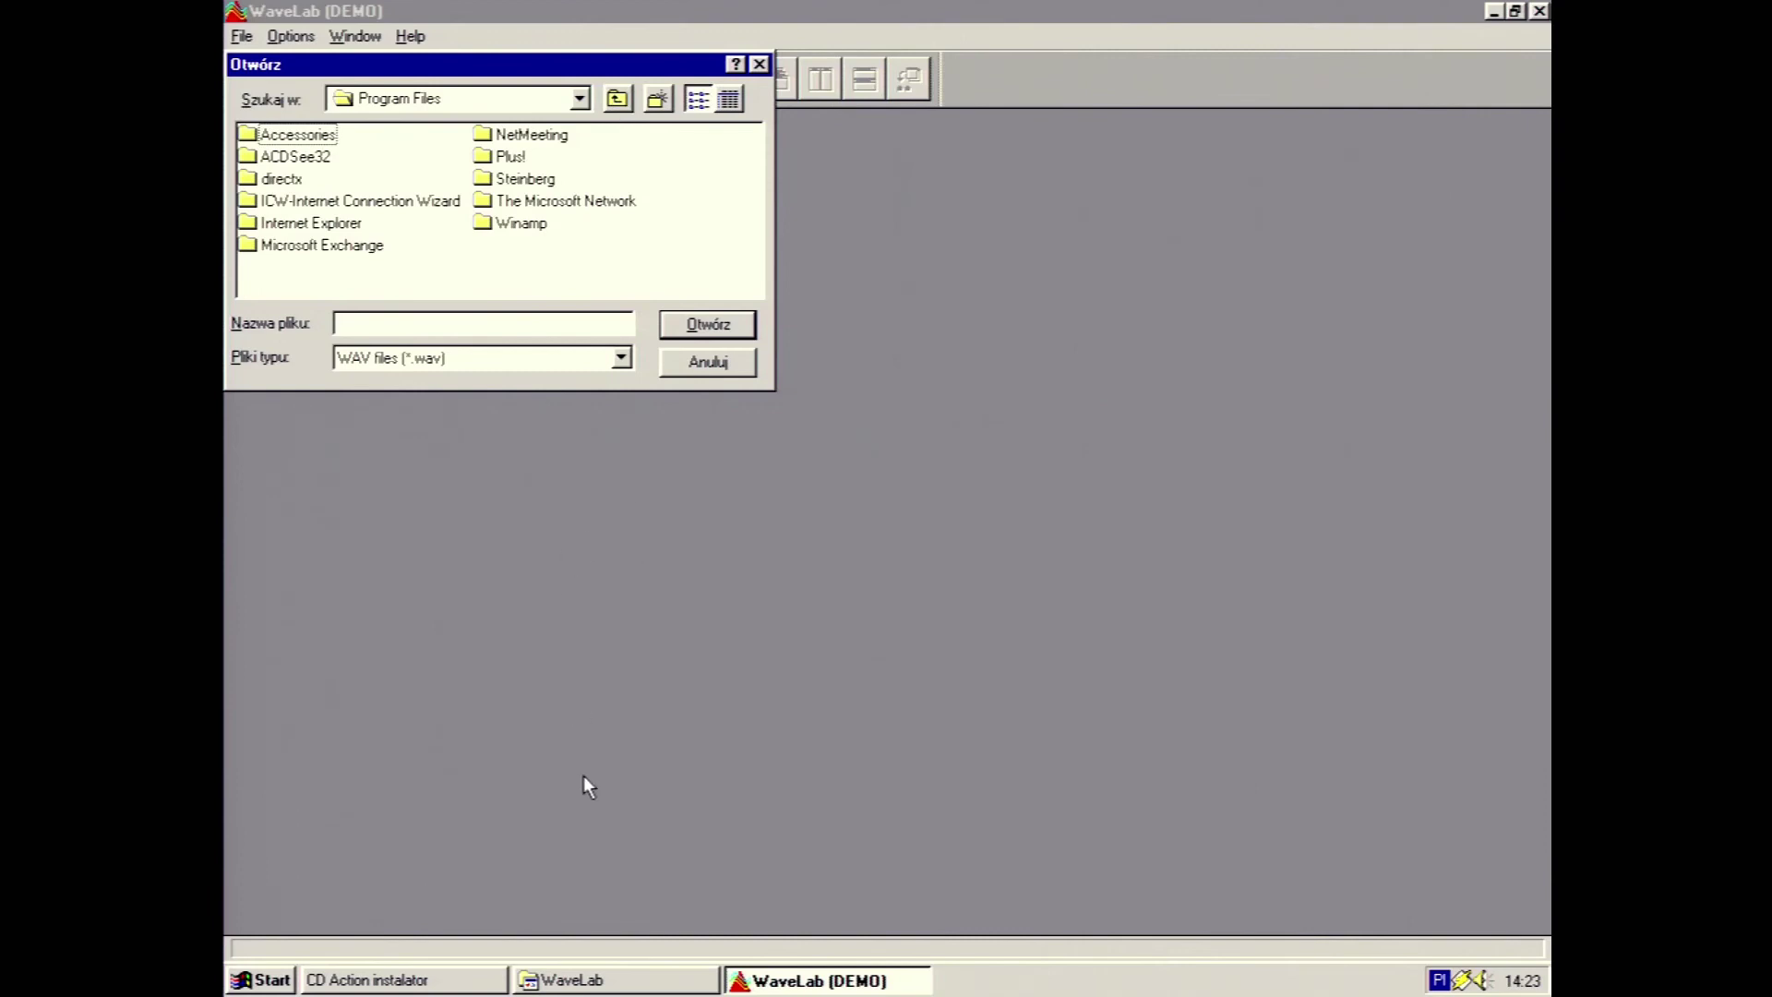
Launch Total Commander and pass its shareware notice by choosing number 1
click(260, 981)
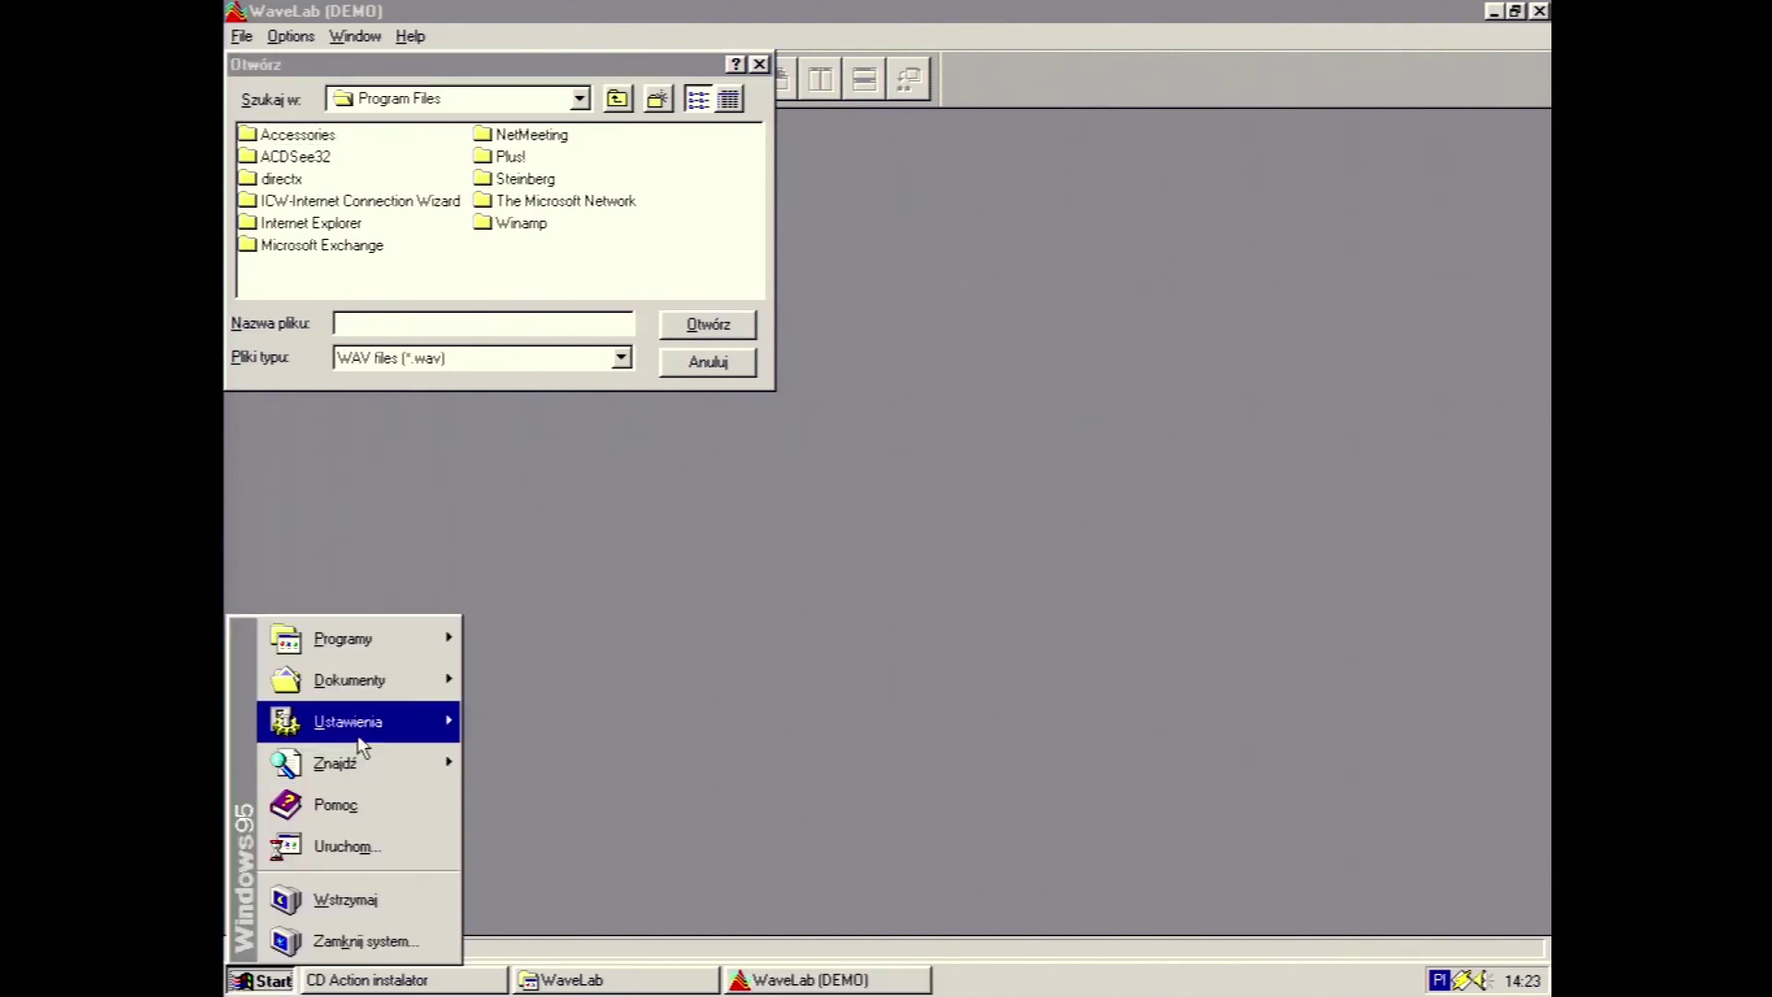
mouse_move(371, 645)
mouse_move(600, 359)
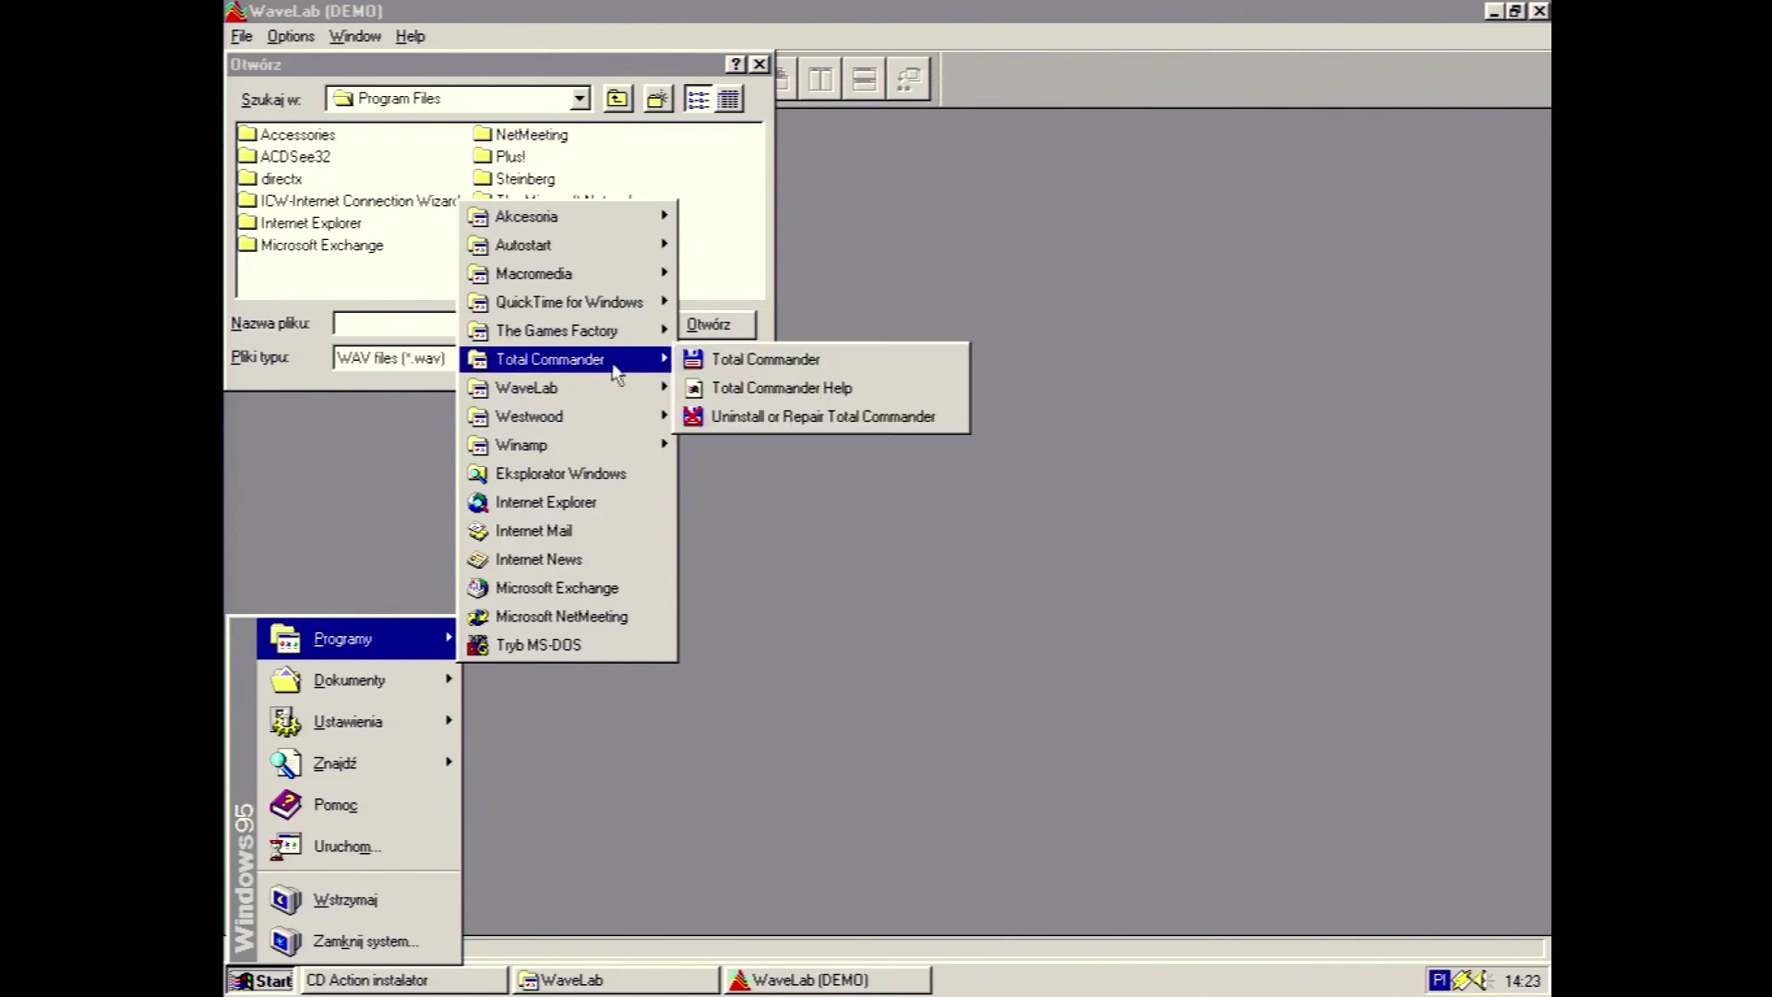
click(757, 358)
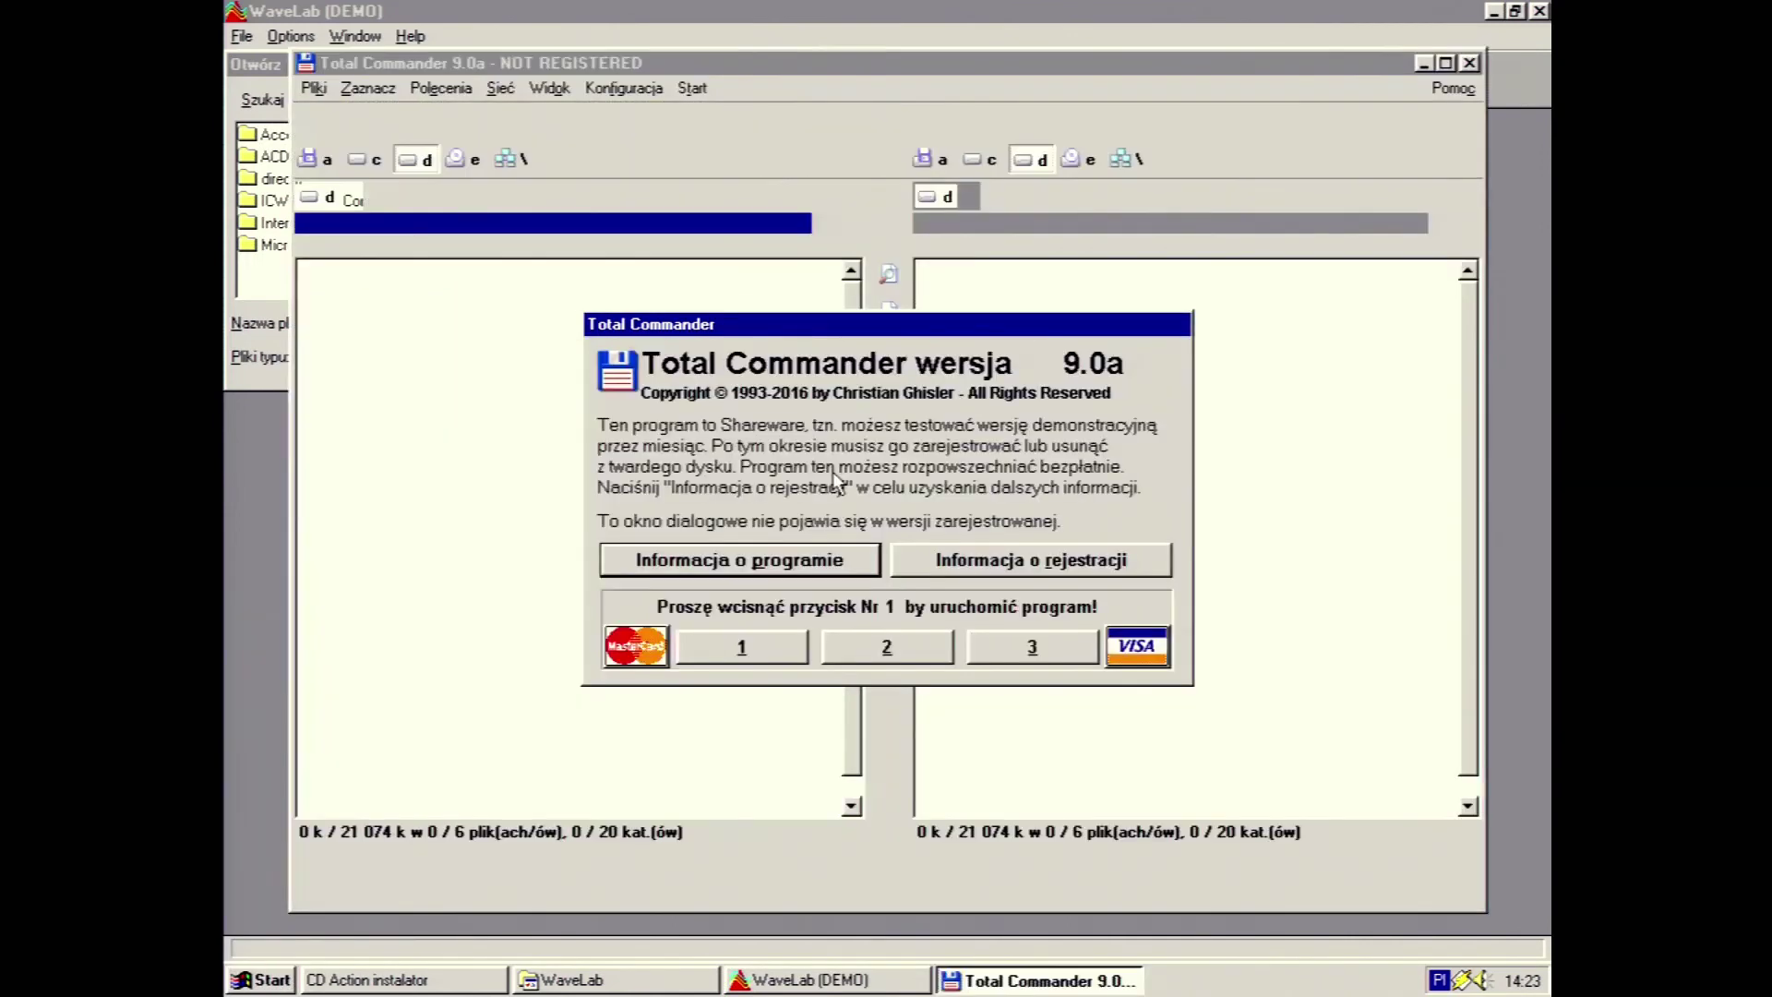
click(741, 646)
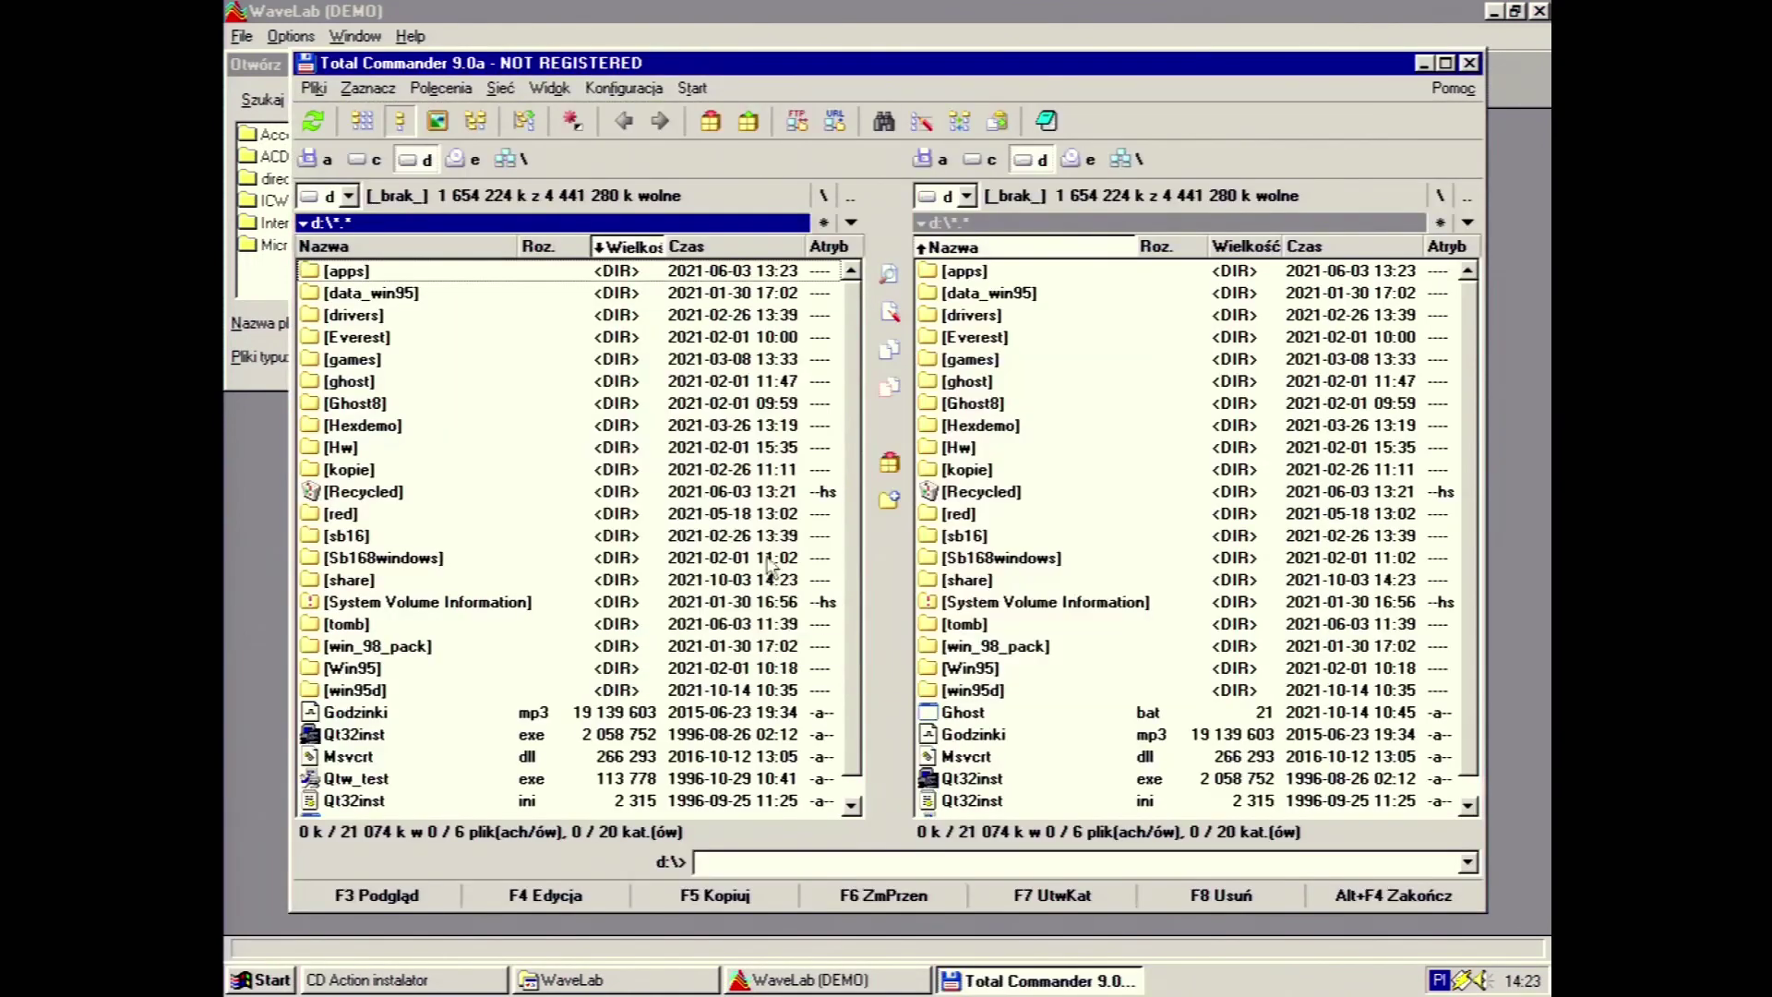
Search drive C and all its subfolders for files matching *wav
click(981, 159)
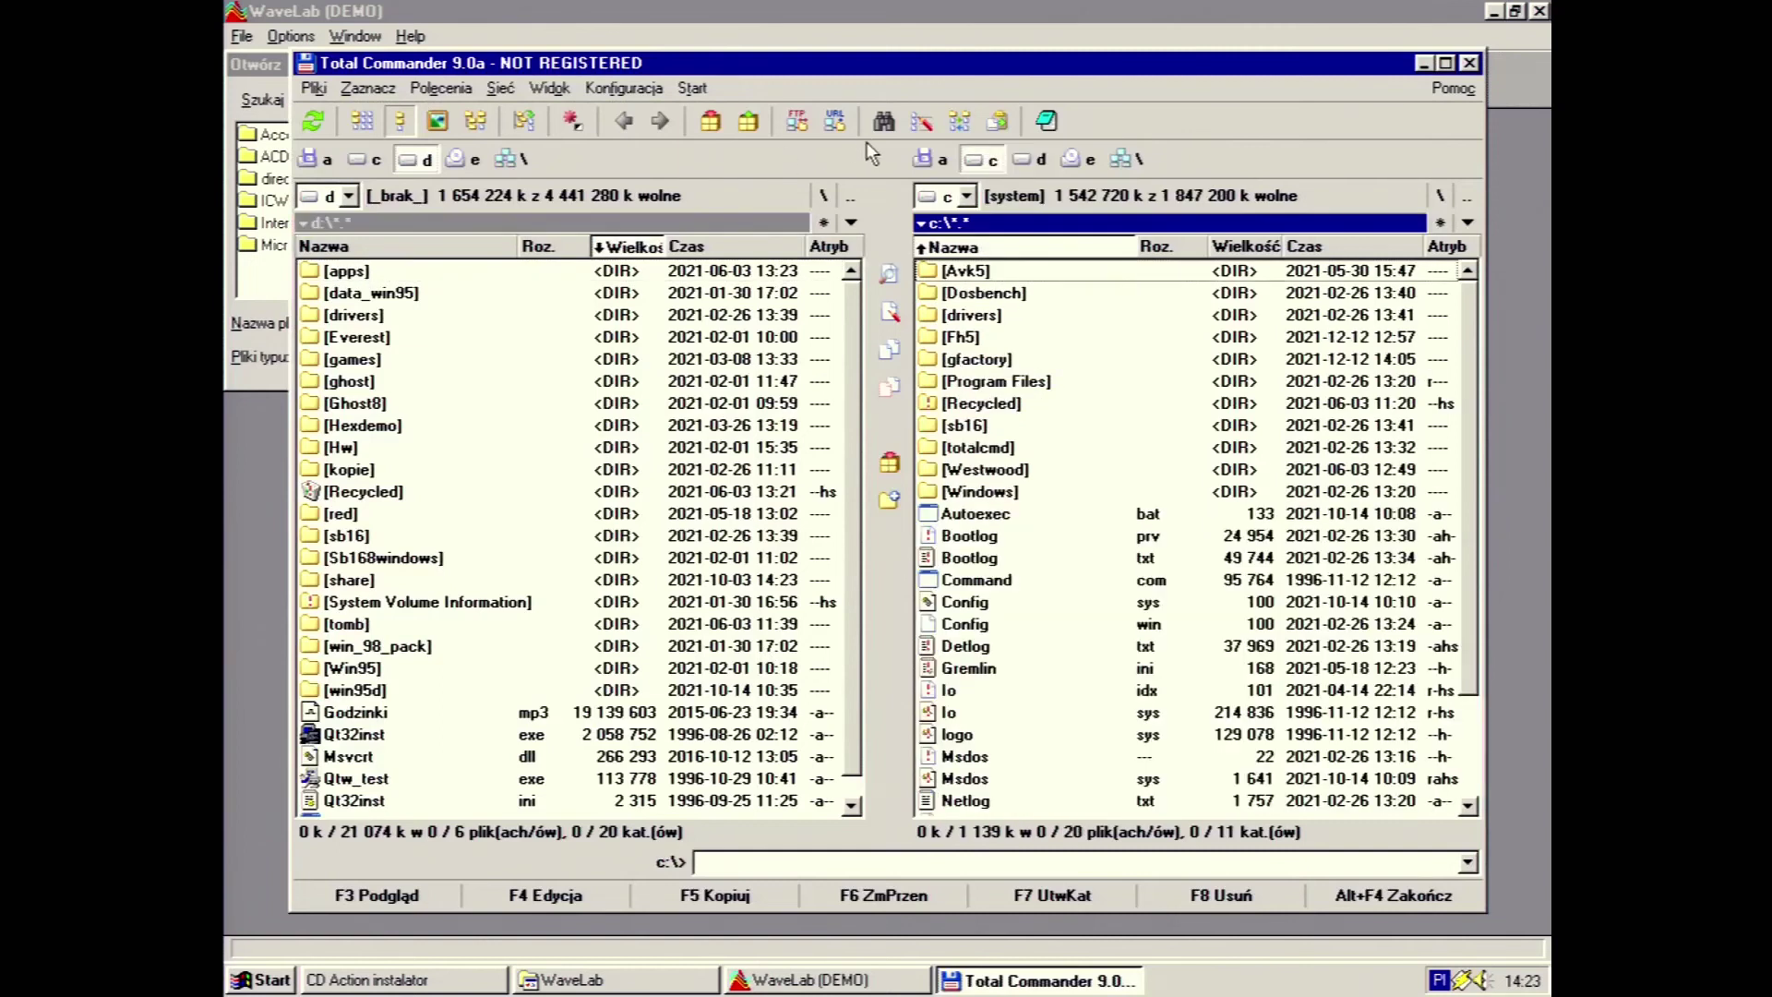
click(886, 129)
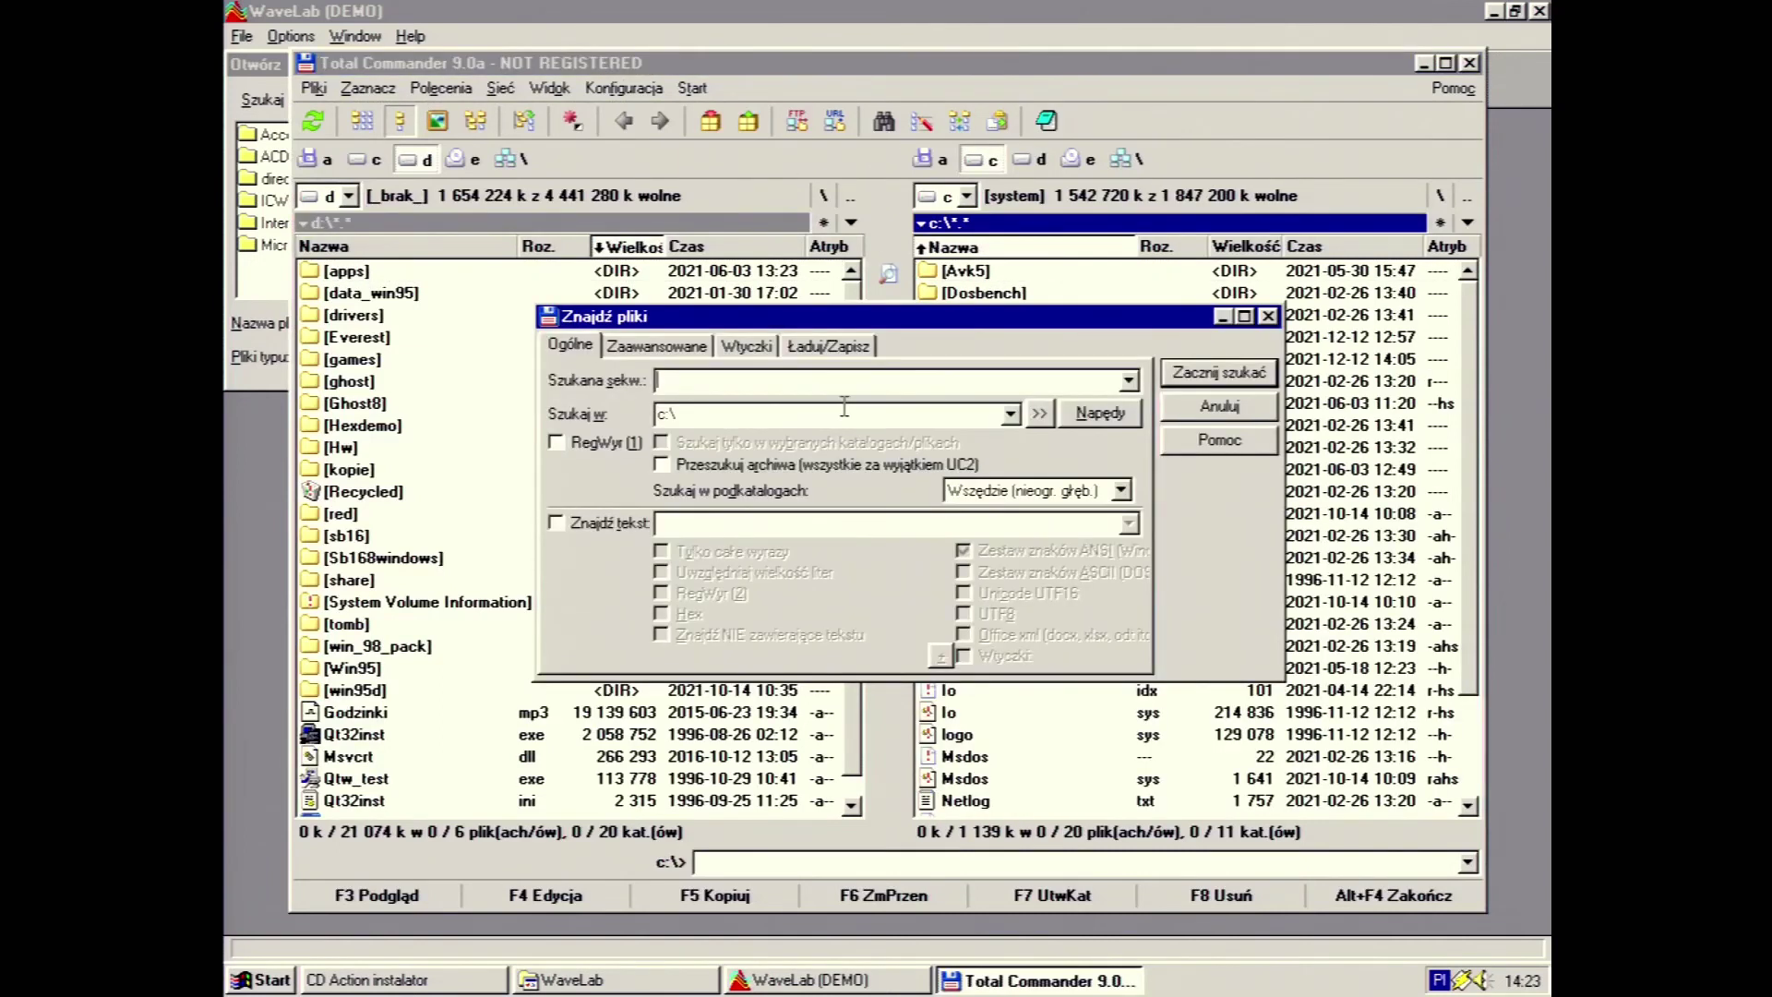
text(*wav)
key(Return)
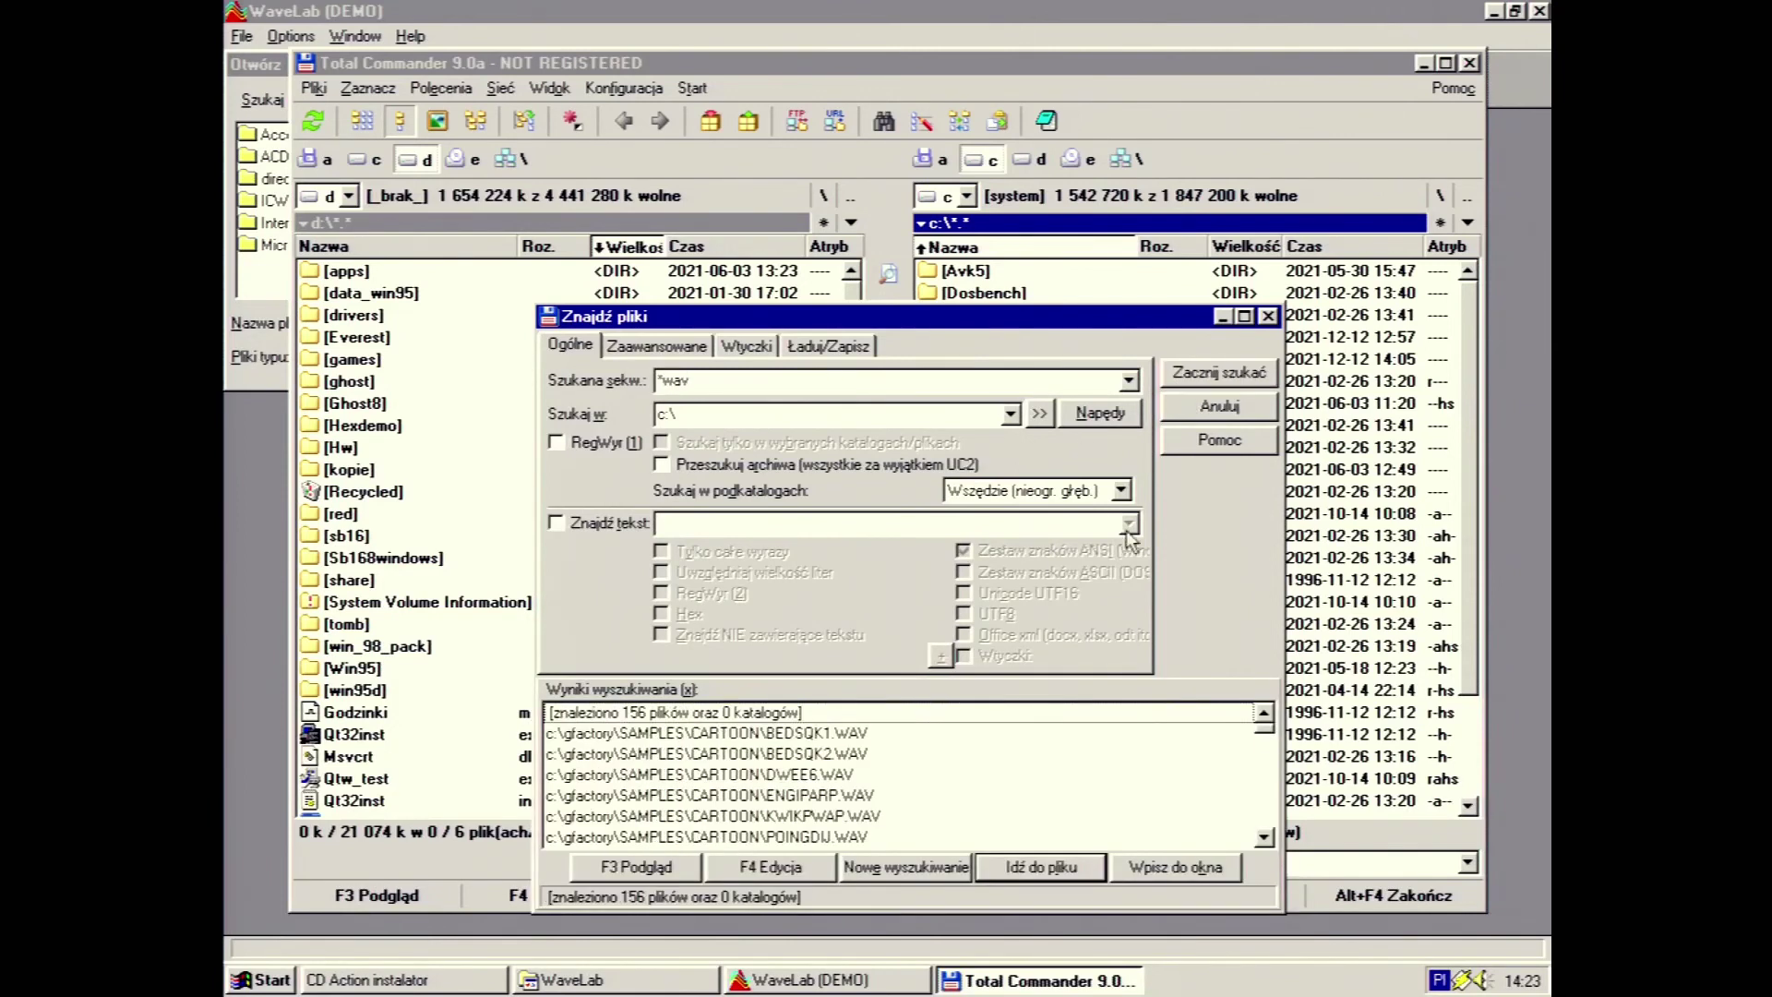
Go to the found sample files, preview HOLLY.WAV from c:\gfactory\Samples\Music, and close the viewer
click(899, 734)
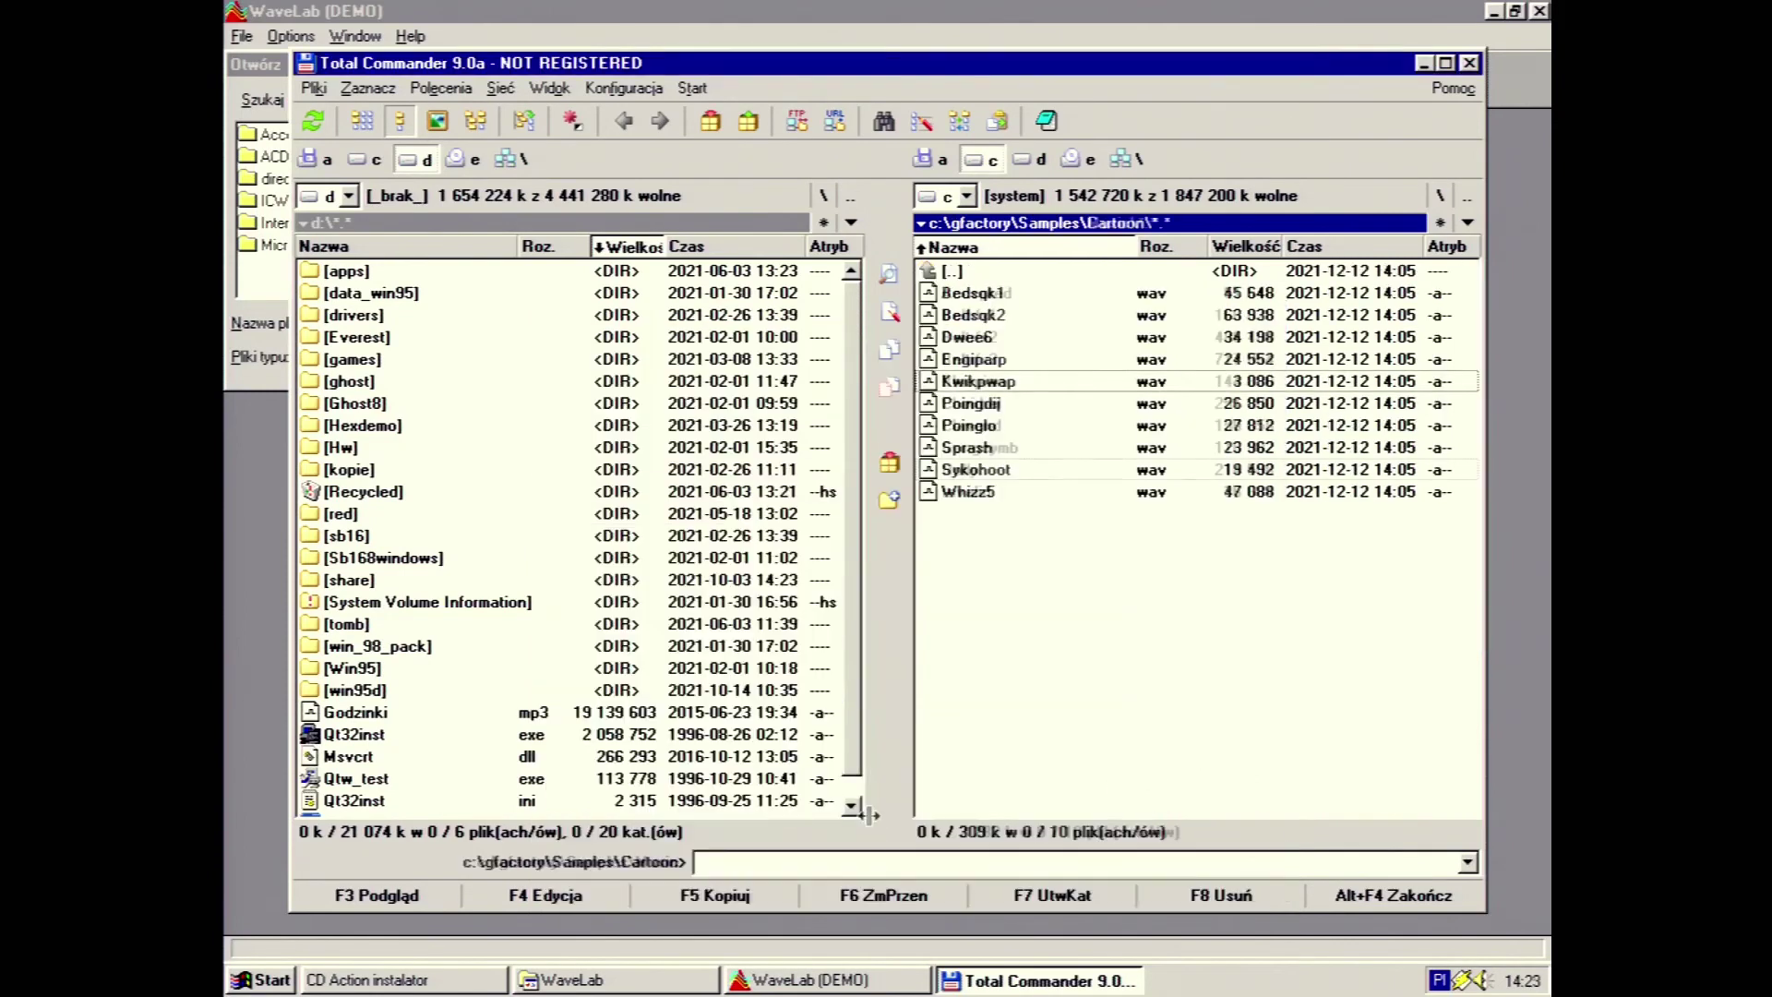
click(960, 469)
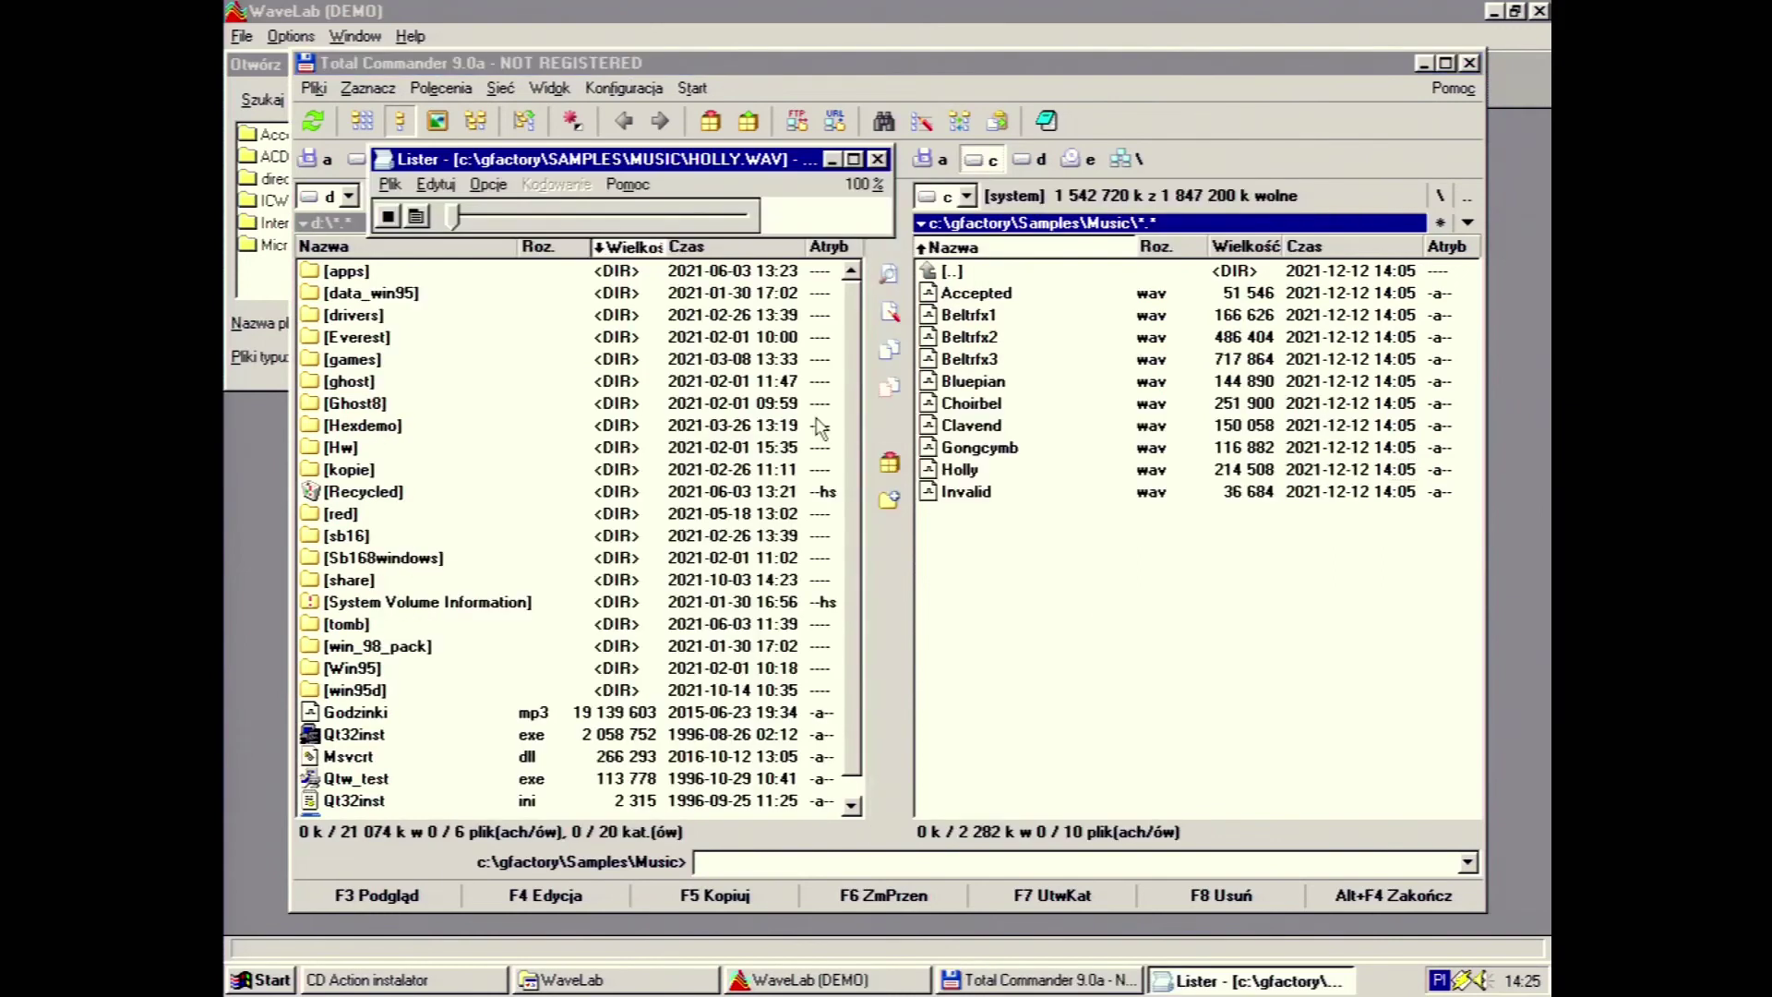
click(878, 160)
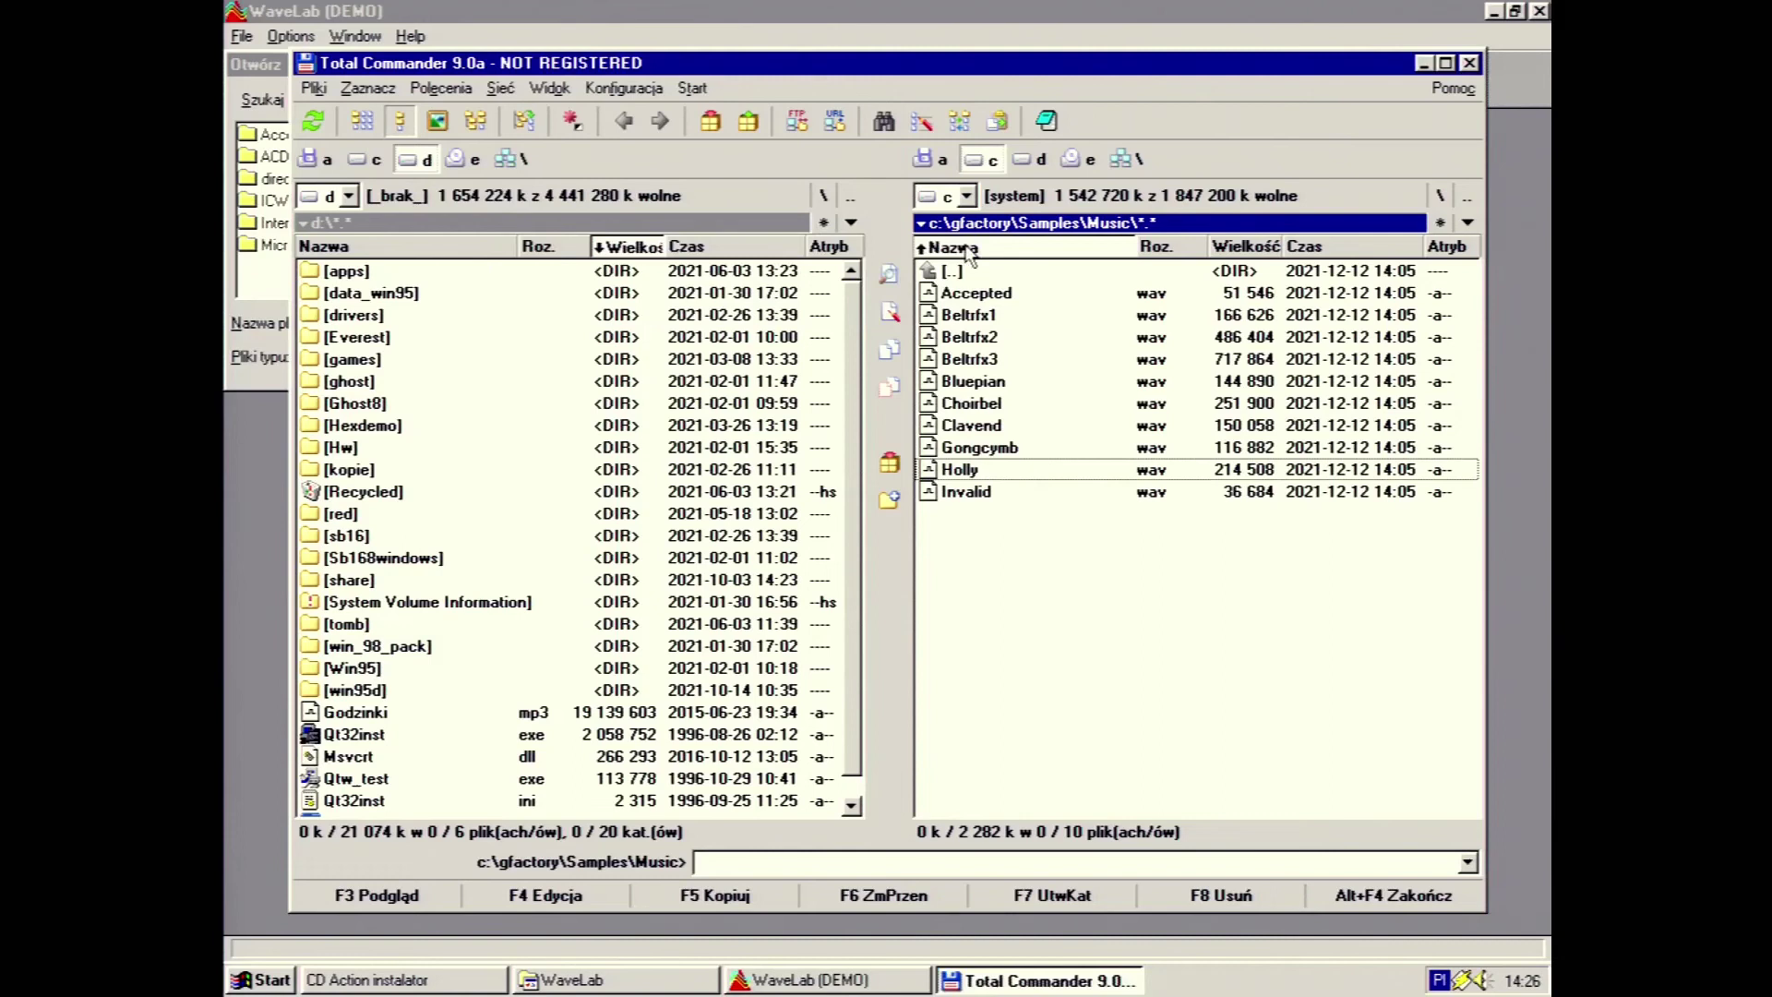
Switch back to WaveLab and open the Holly wave file from the gfactory Samples\Music folder
click(791, 9)
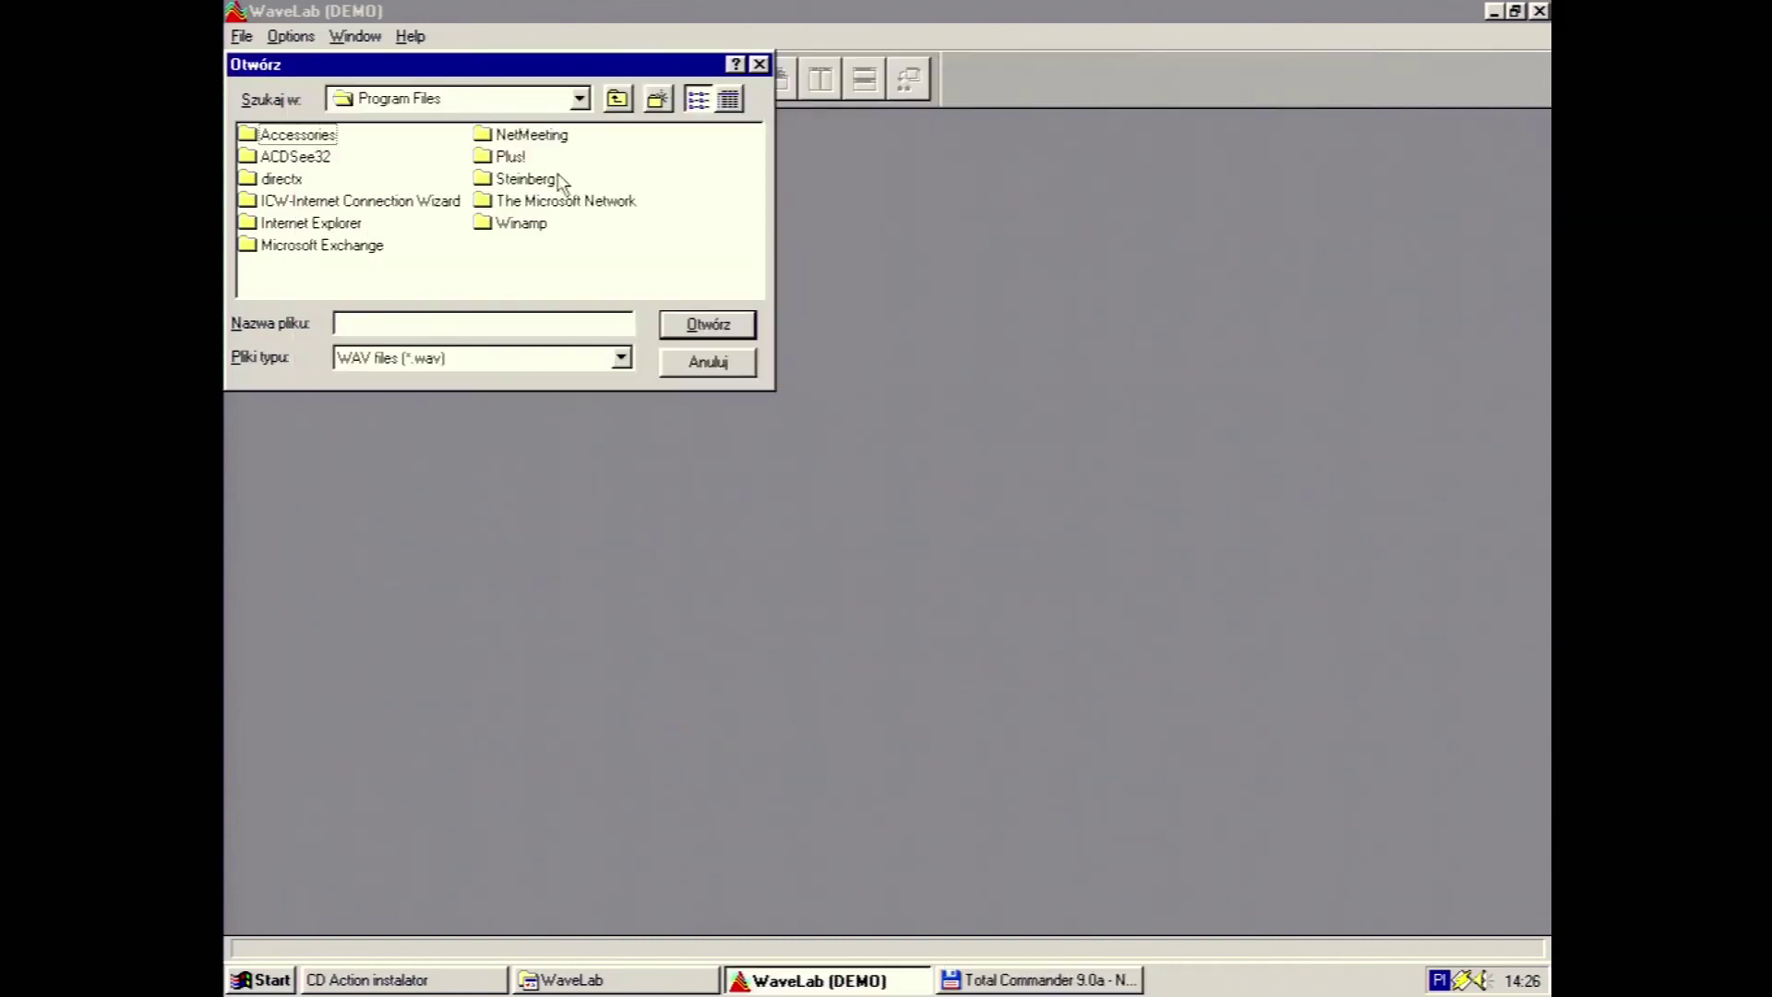
click(617, 98)
double_click(297, 224)
key(alt+Tab)
key(alt+Tab)
double_click(286, 224)
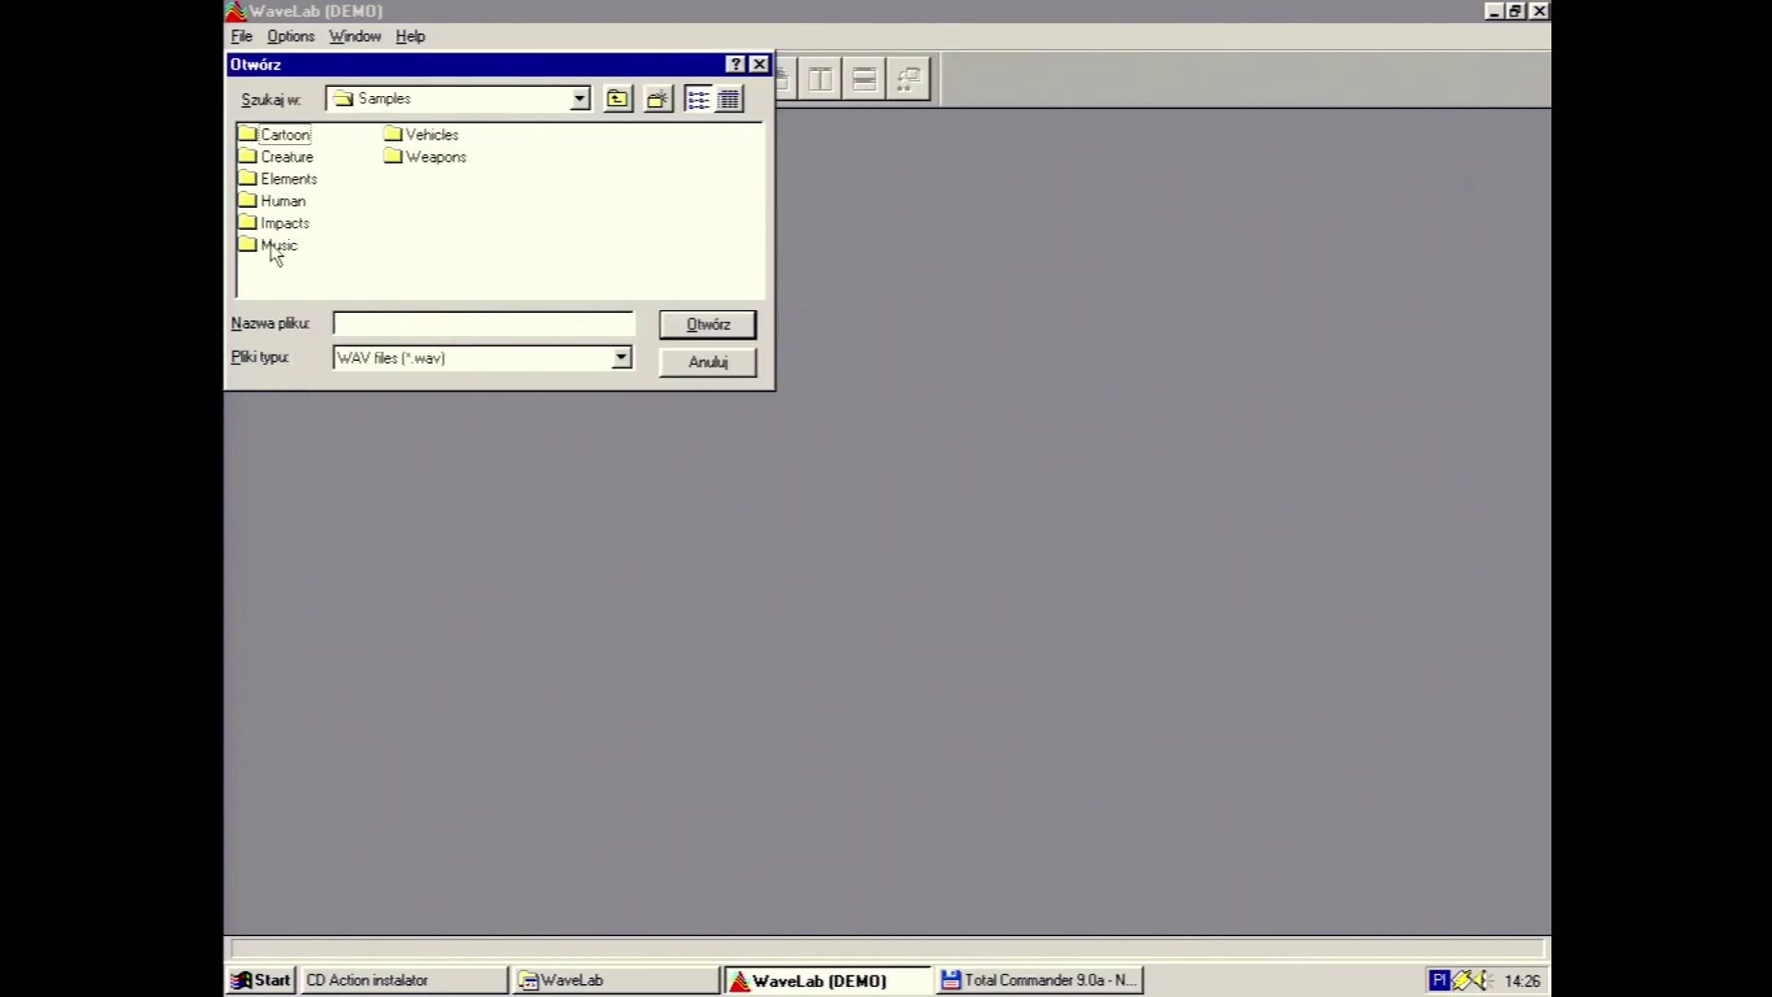
double_click(278, 245)
double_click(422, 180)
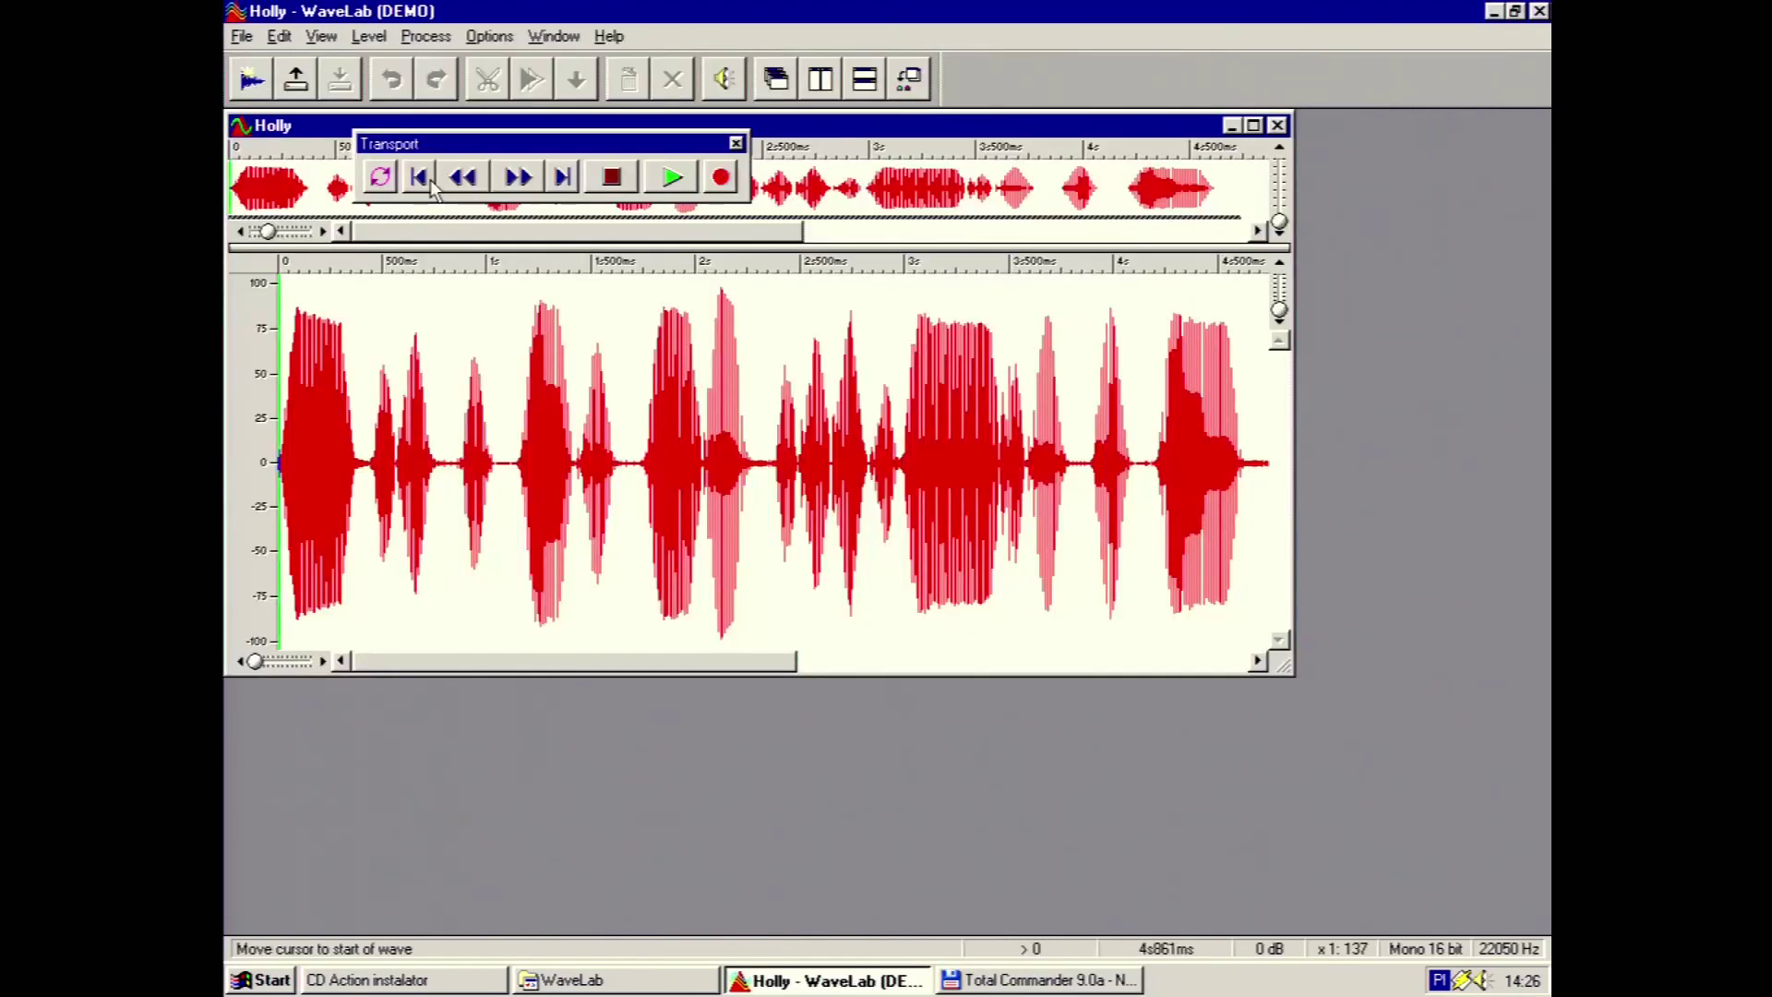
Maximize the Holly waveform window and play the sound
drag(799, 140, 838, 295)
double_click(837, 288)
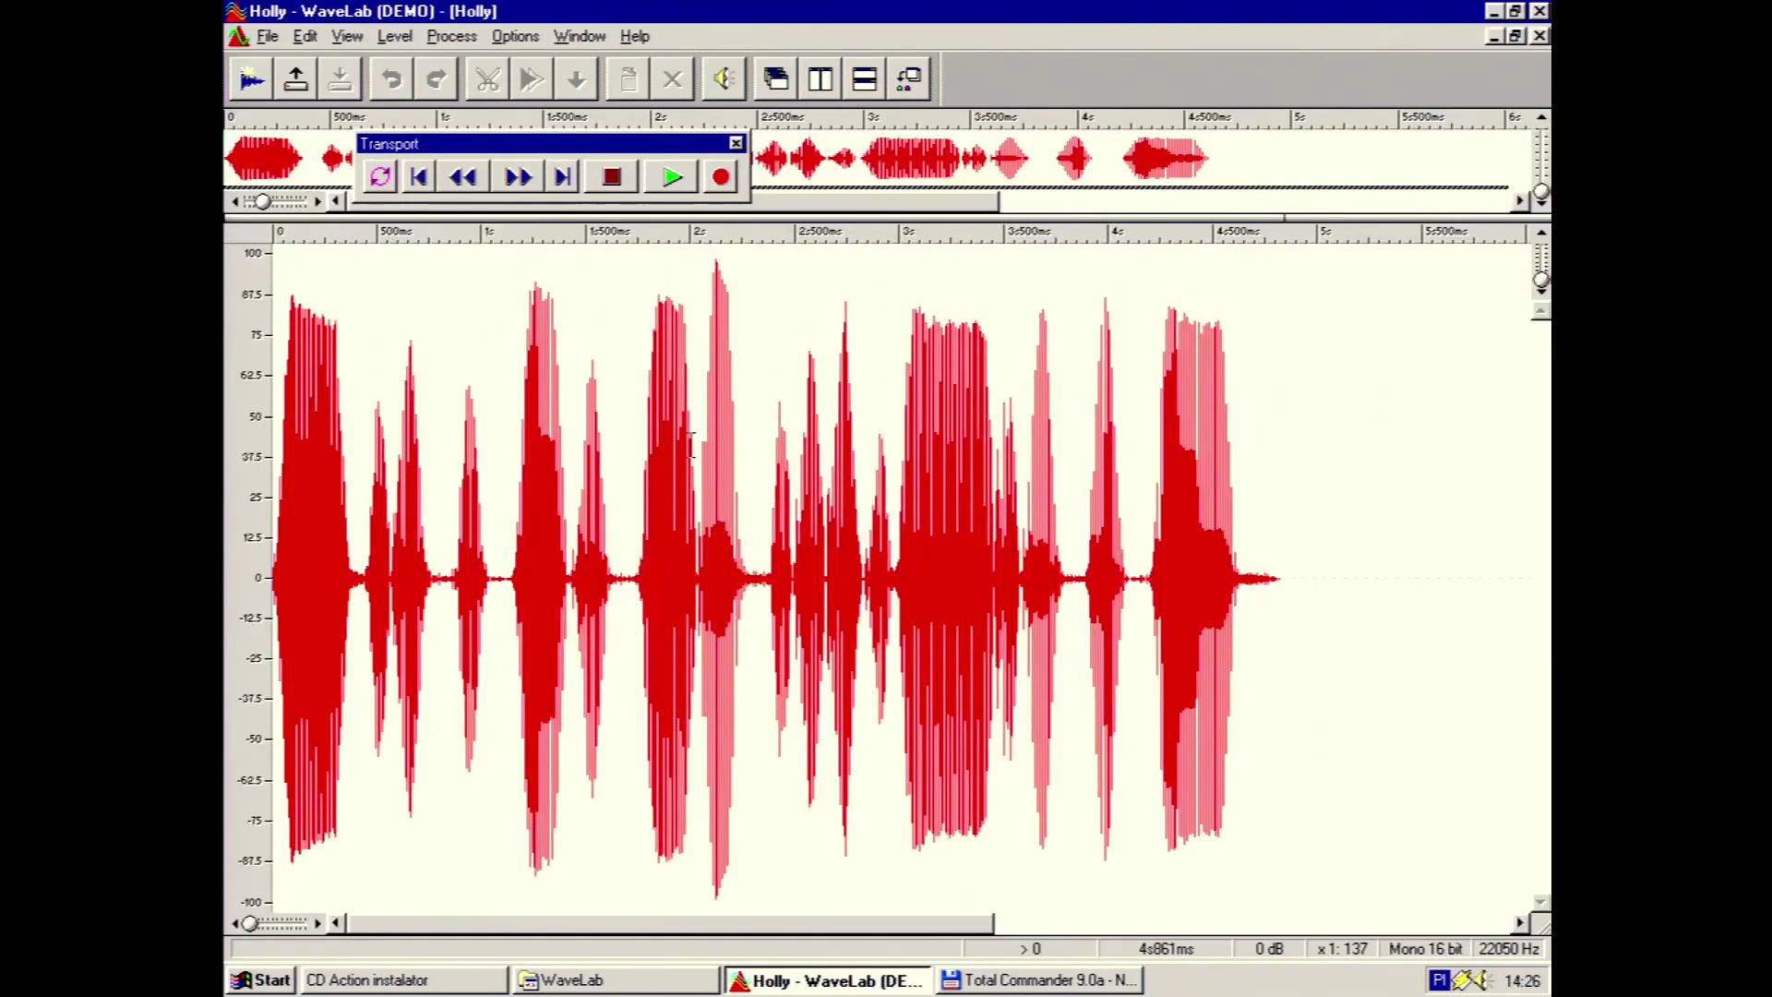
click(672, 177)
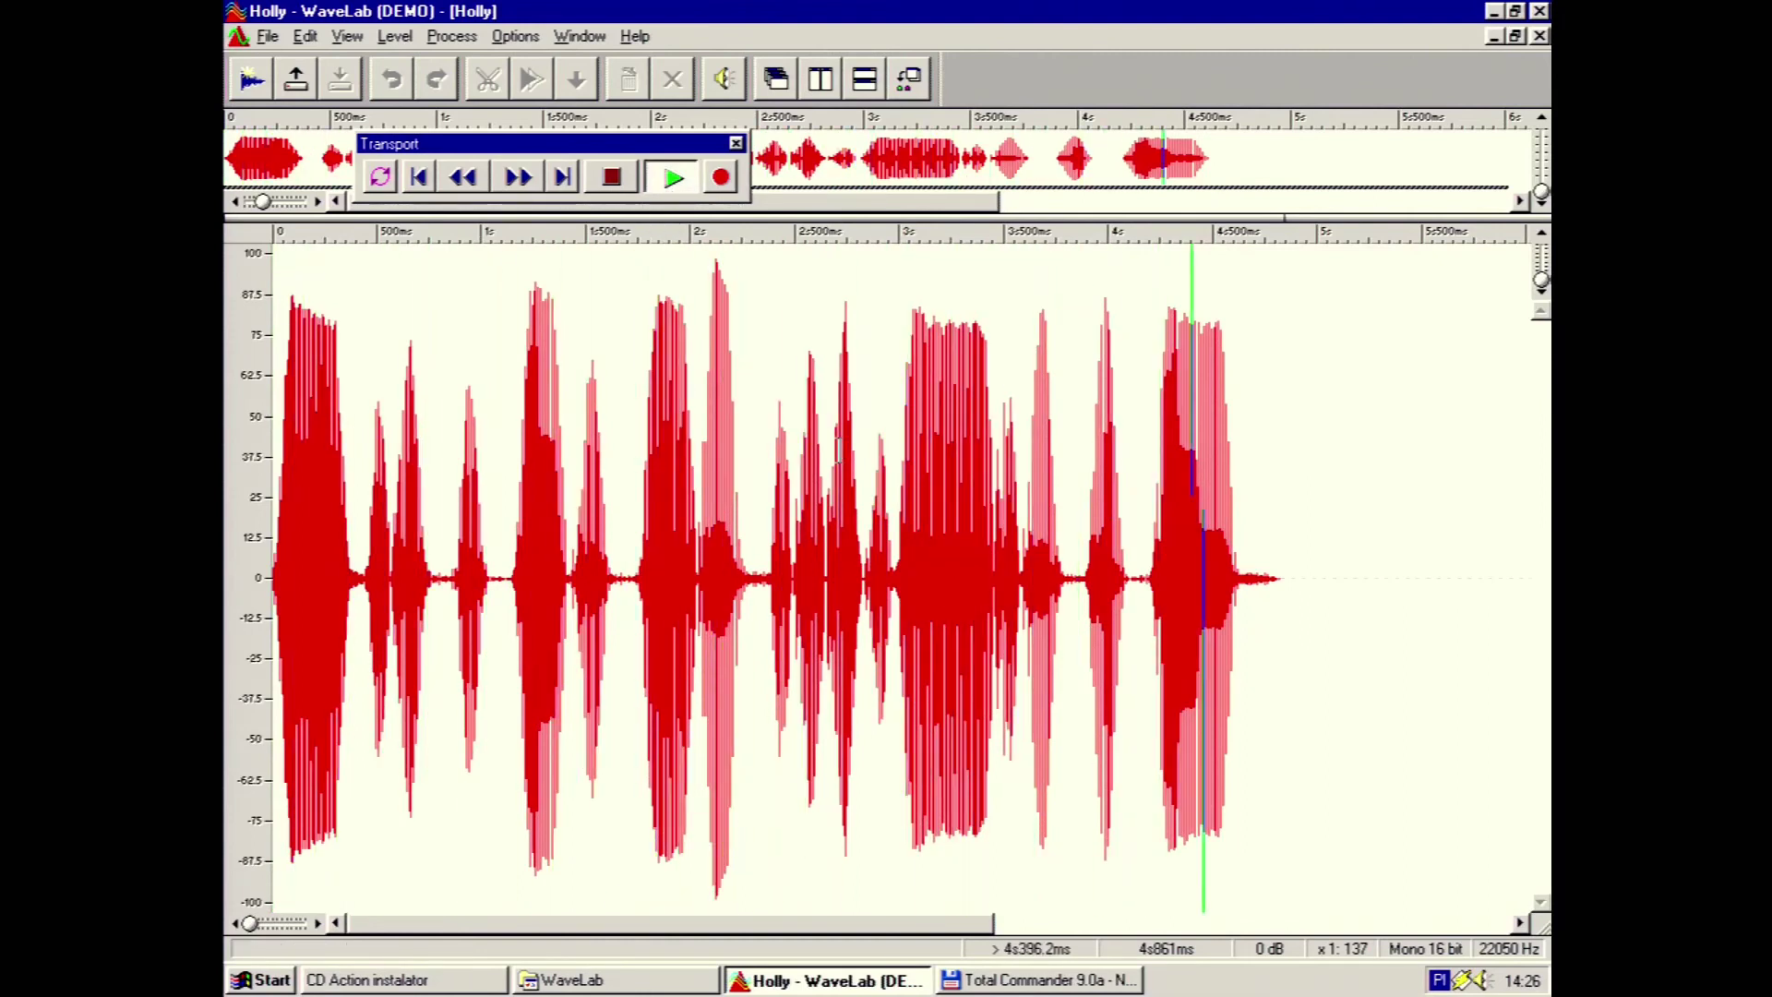
Move the Transport bar off the overview waveform, and view the Save as dialog for the Holly file without saving
drag(425, 145, 1013, 225)
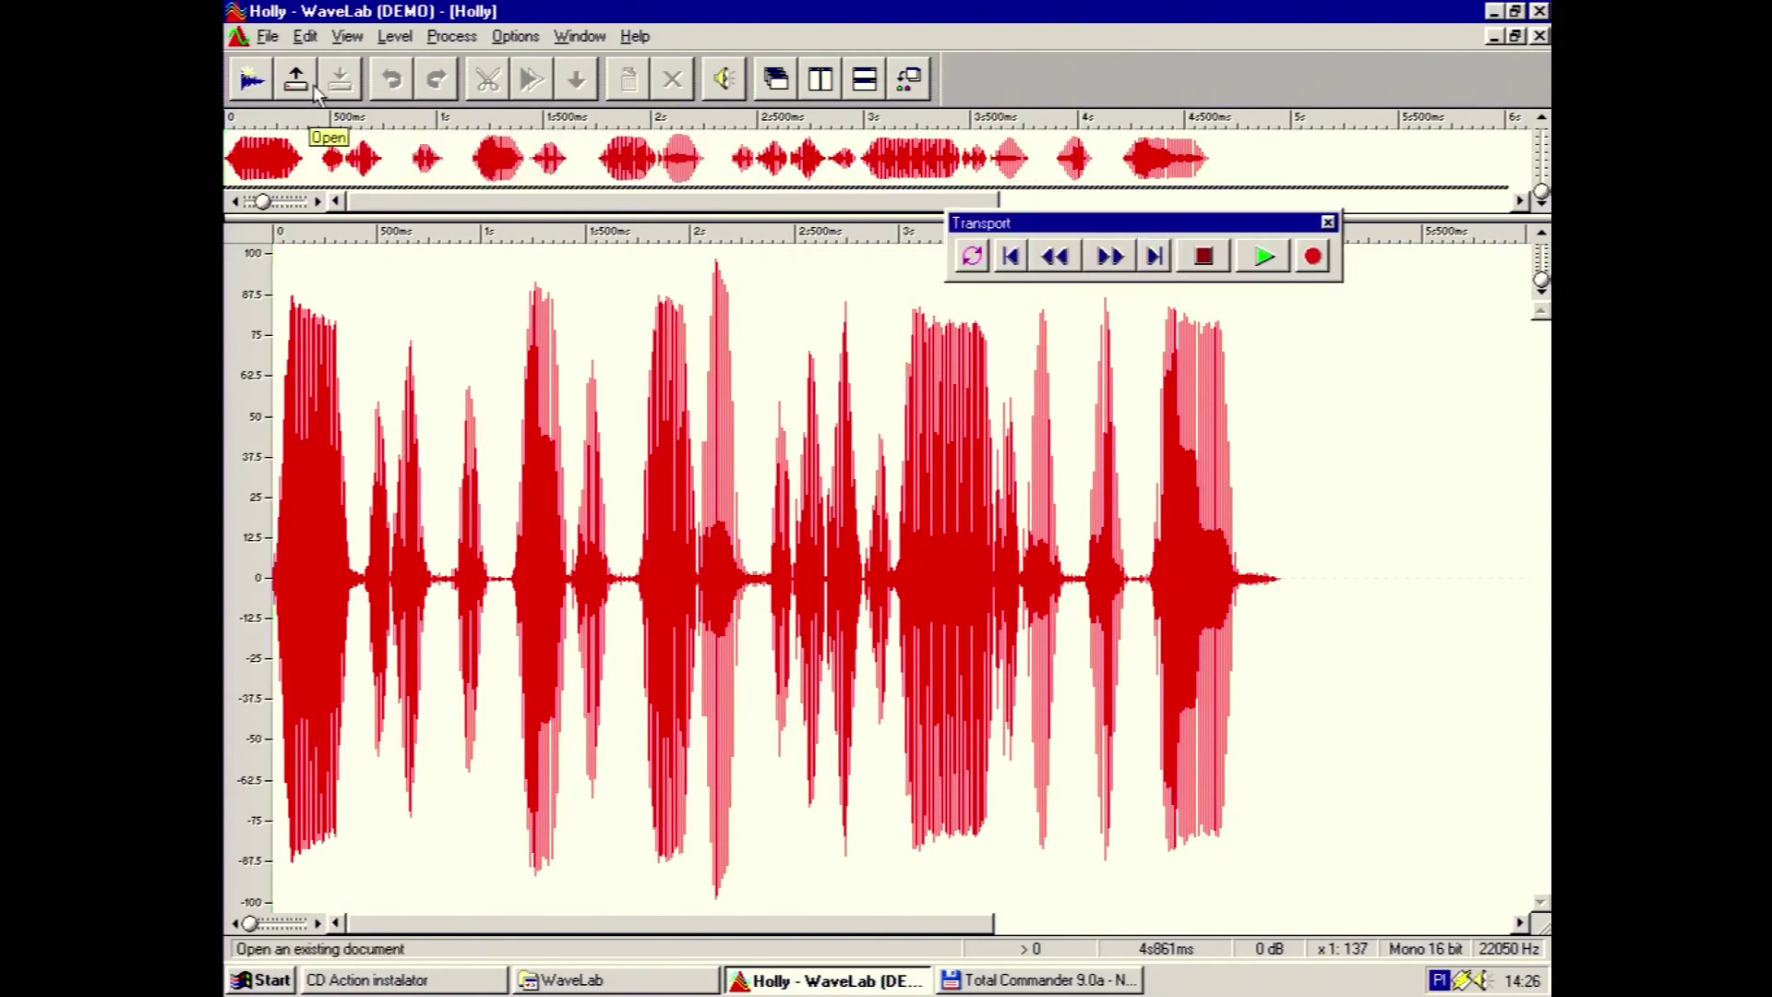
click(268, 38)
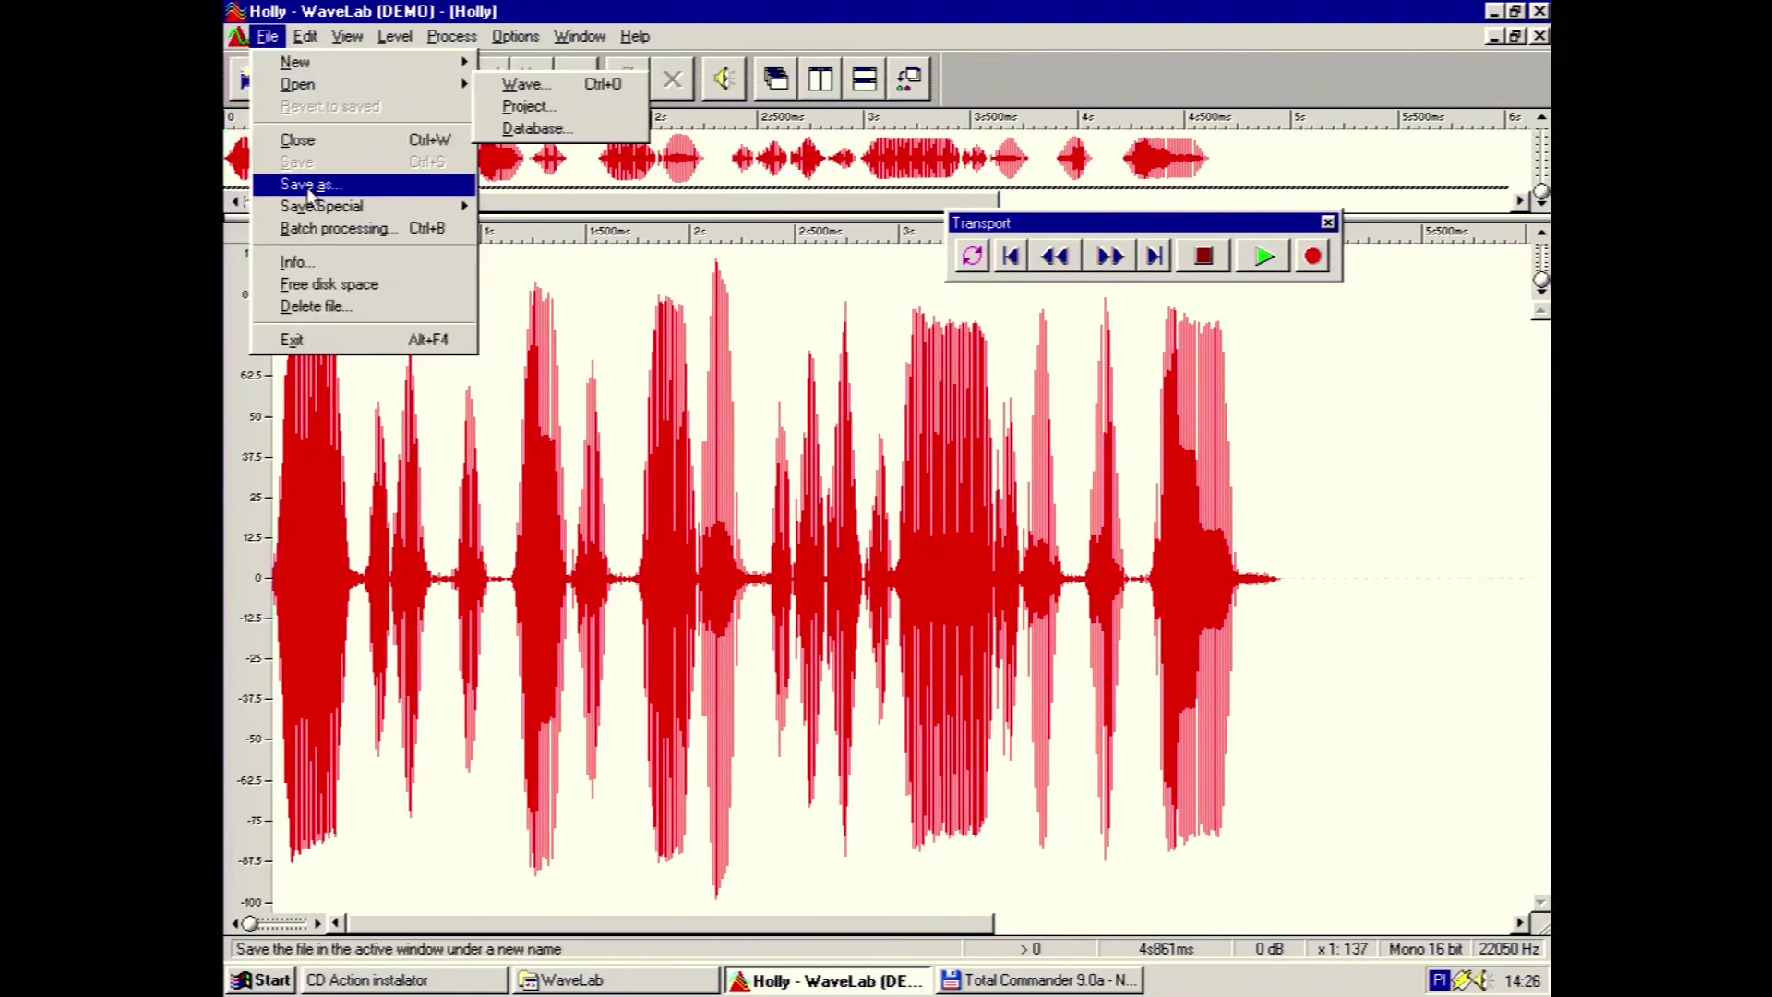
click(358, 191)
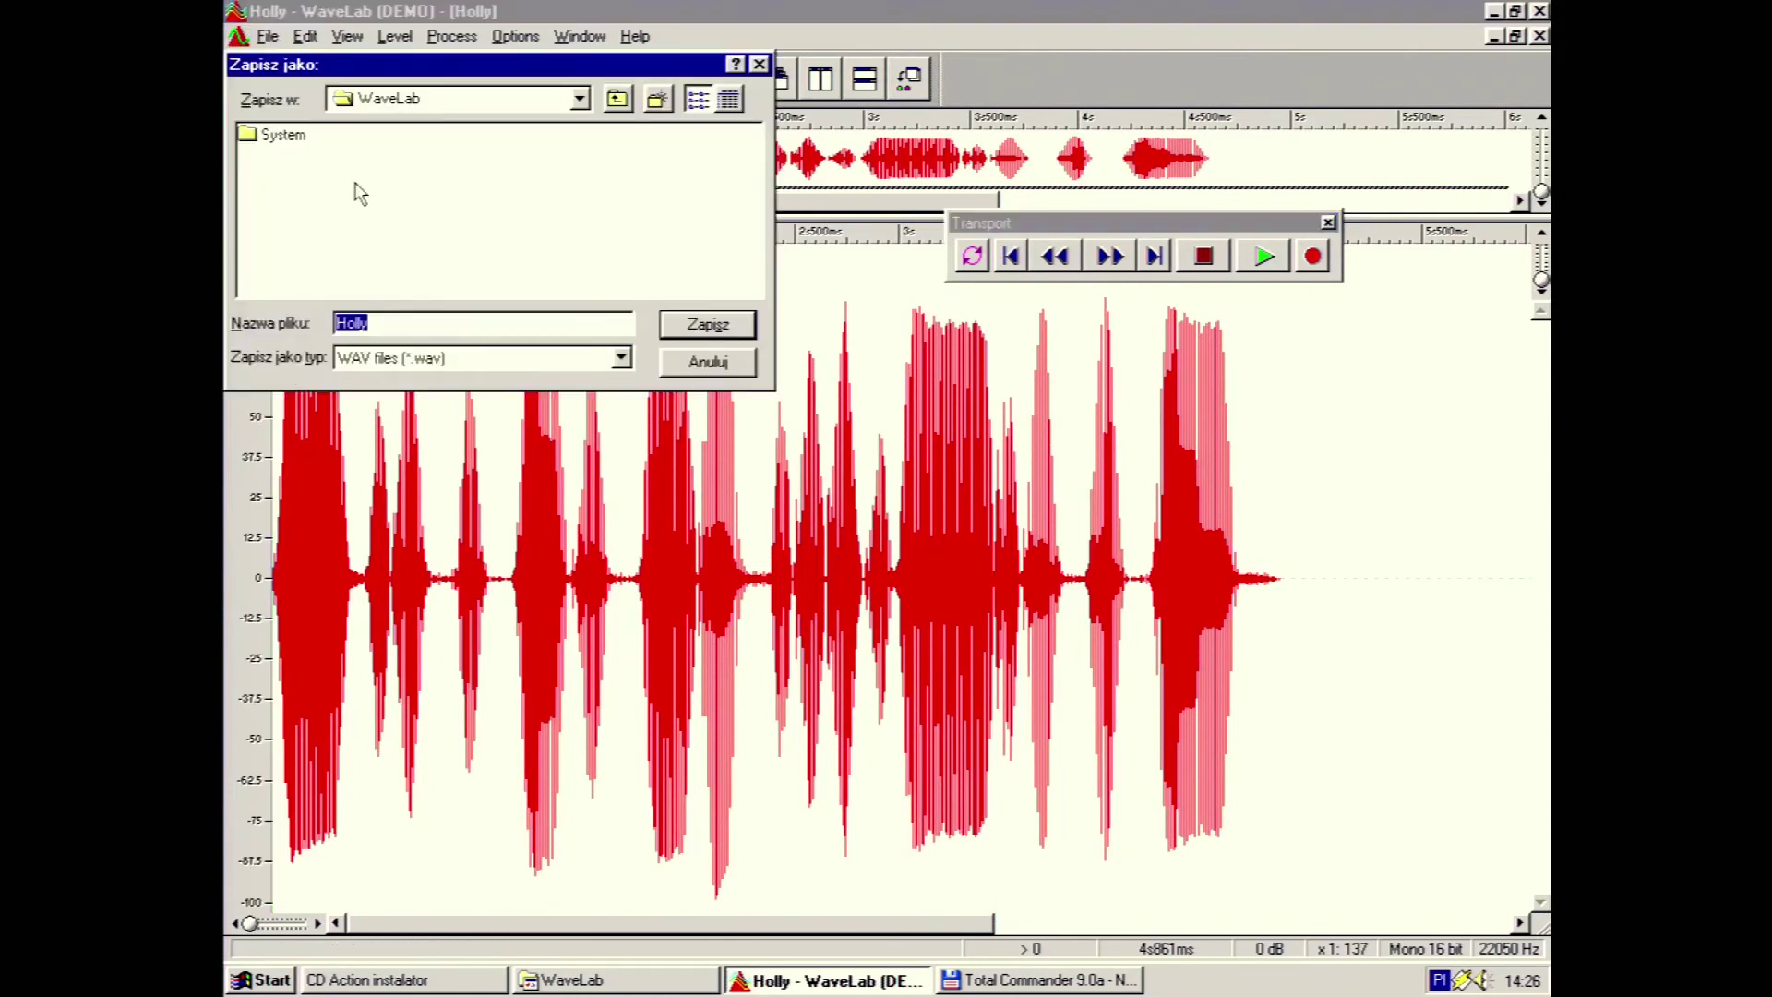
click(703, 362)
Try a source tempo of 180 in Time Stretching for the Holly sound and close the dialog without processing
click(268, 36)
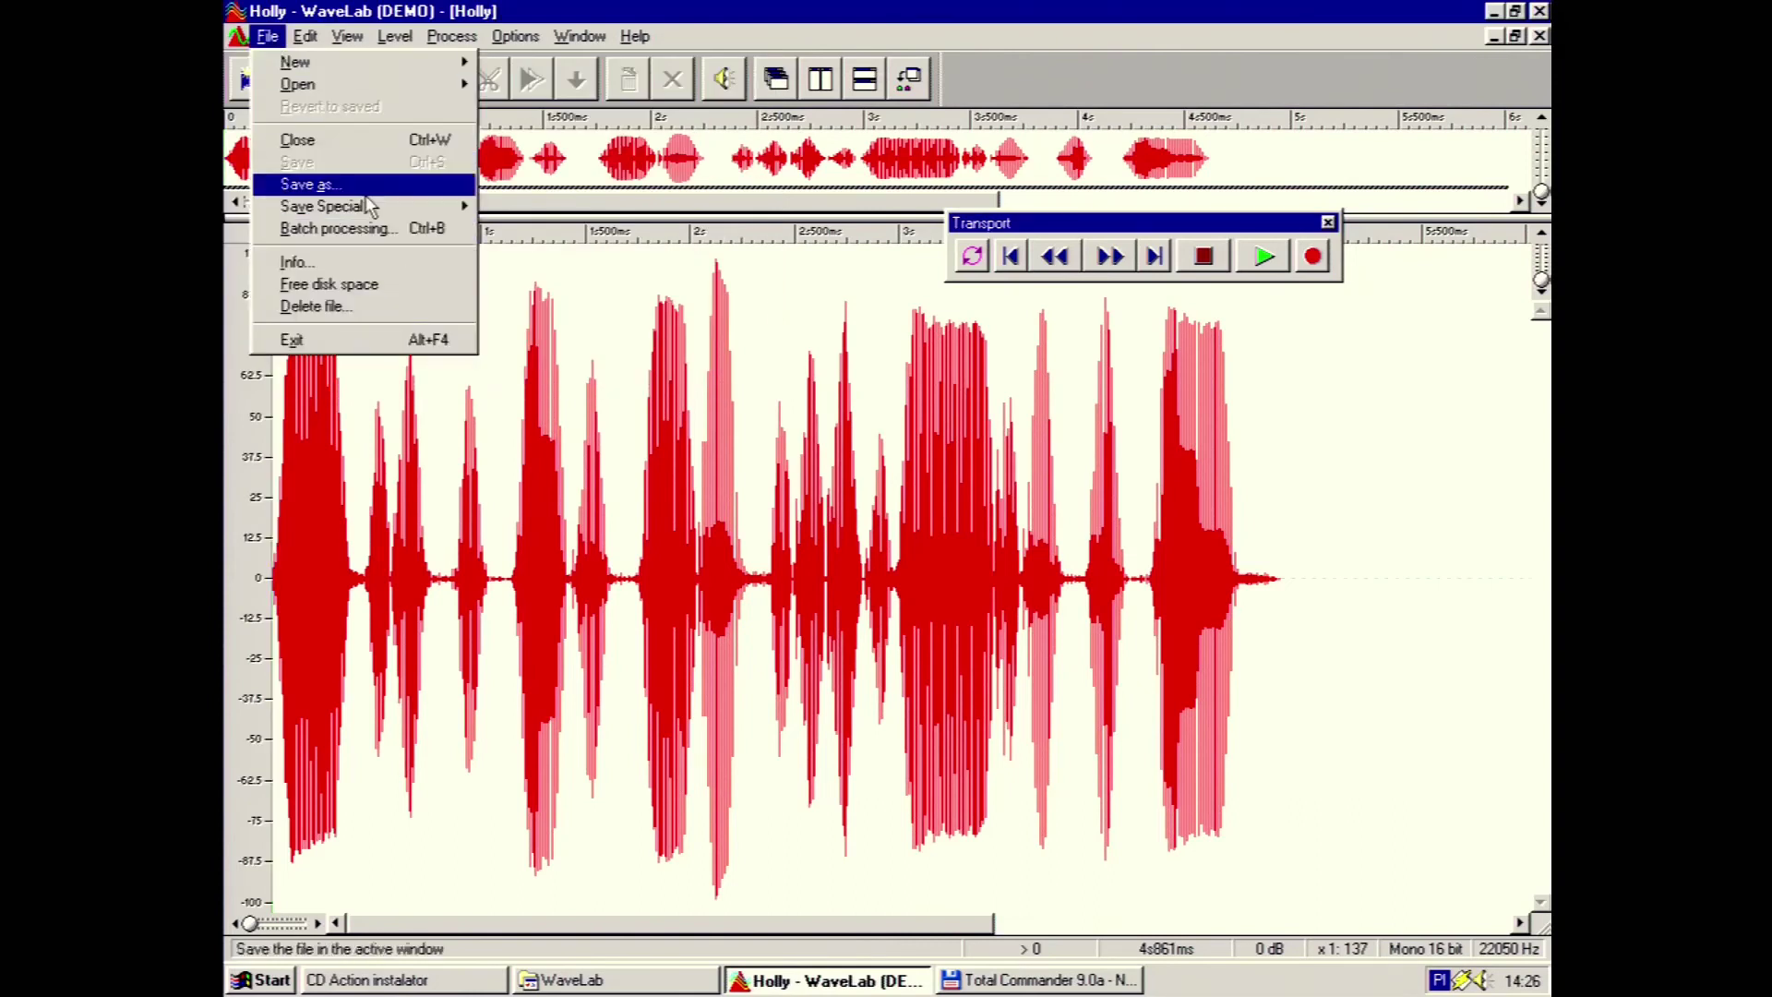
mouse_move(356, 44)
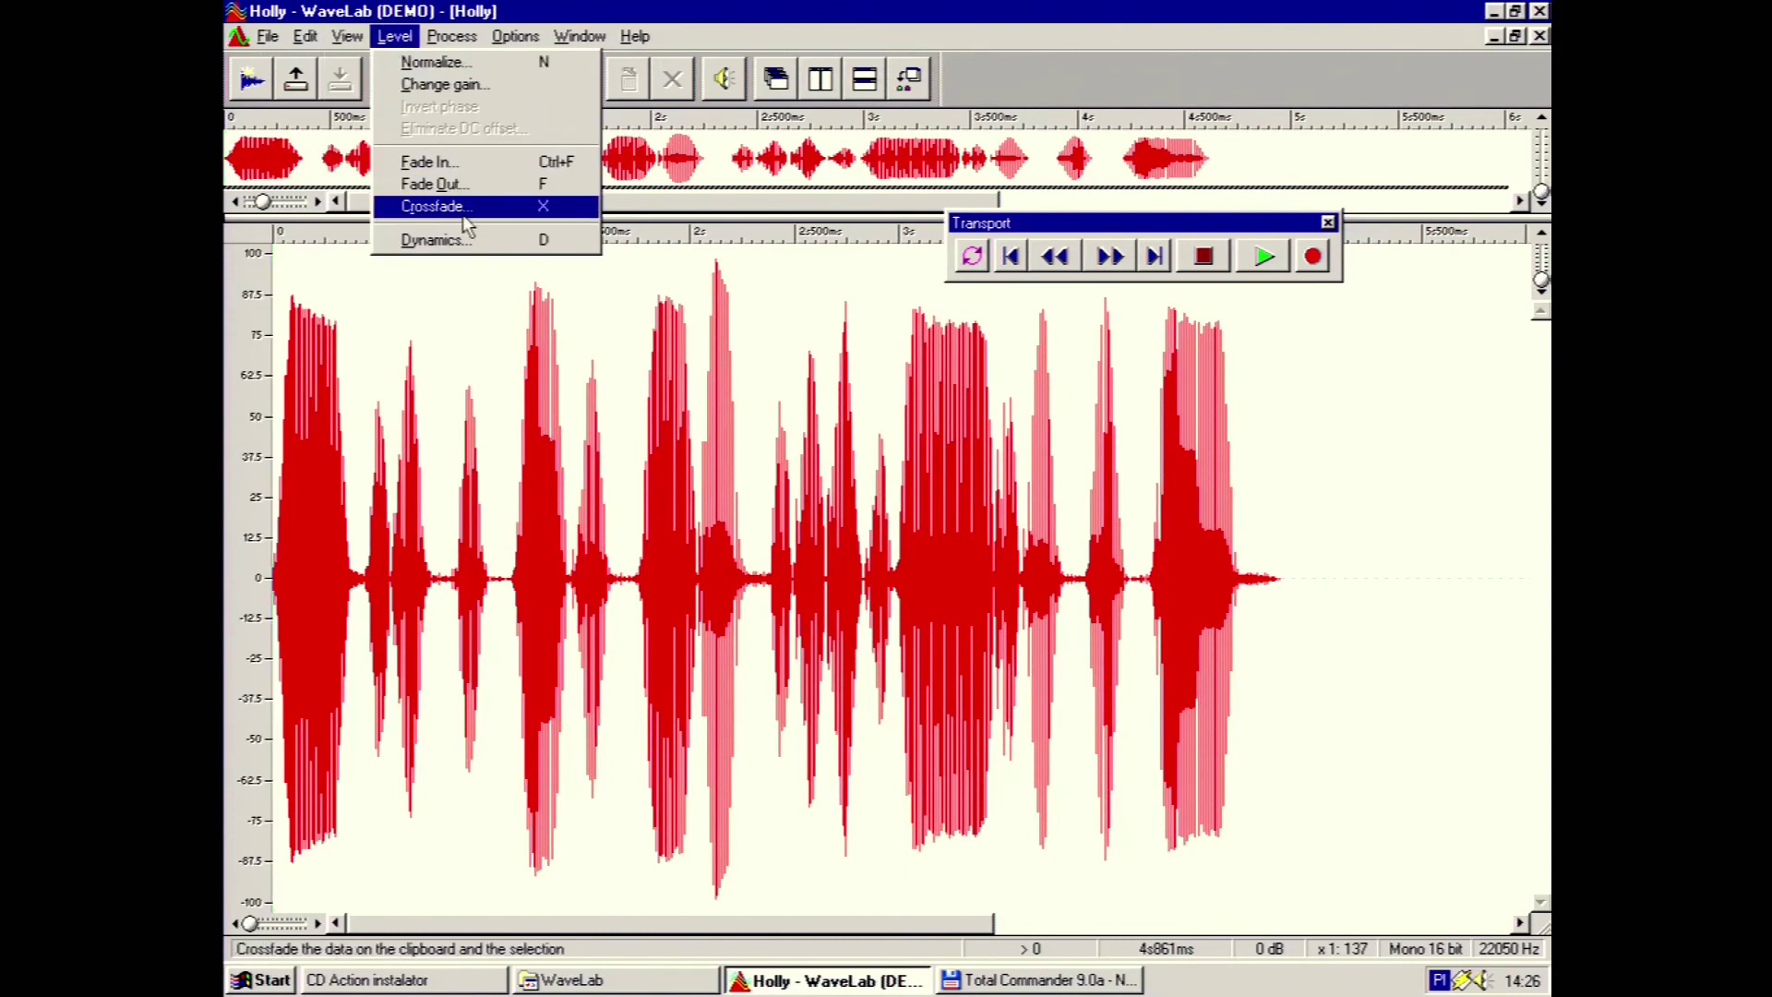
mouse_move(453, 48)
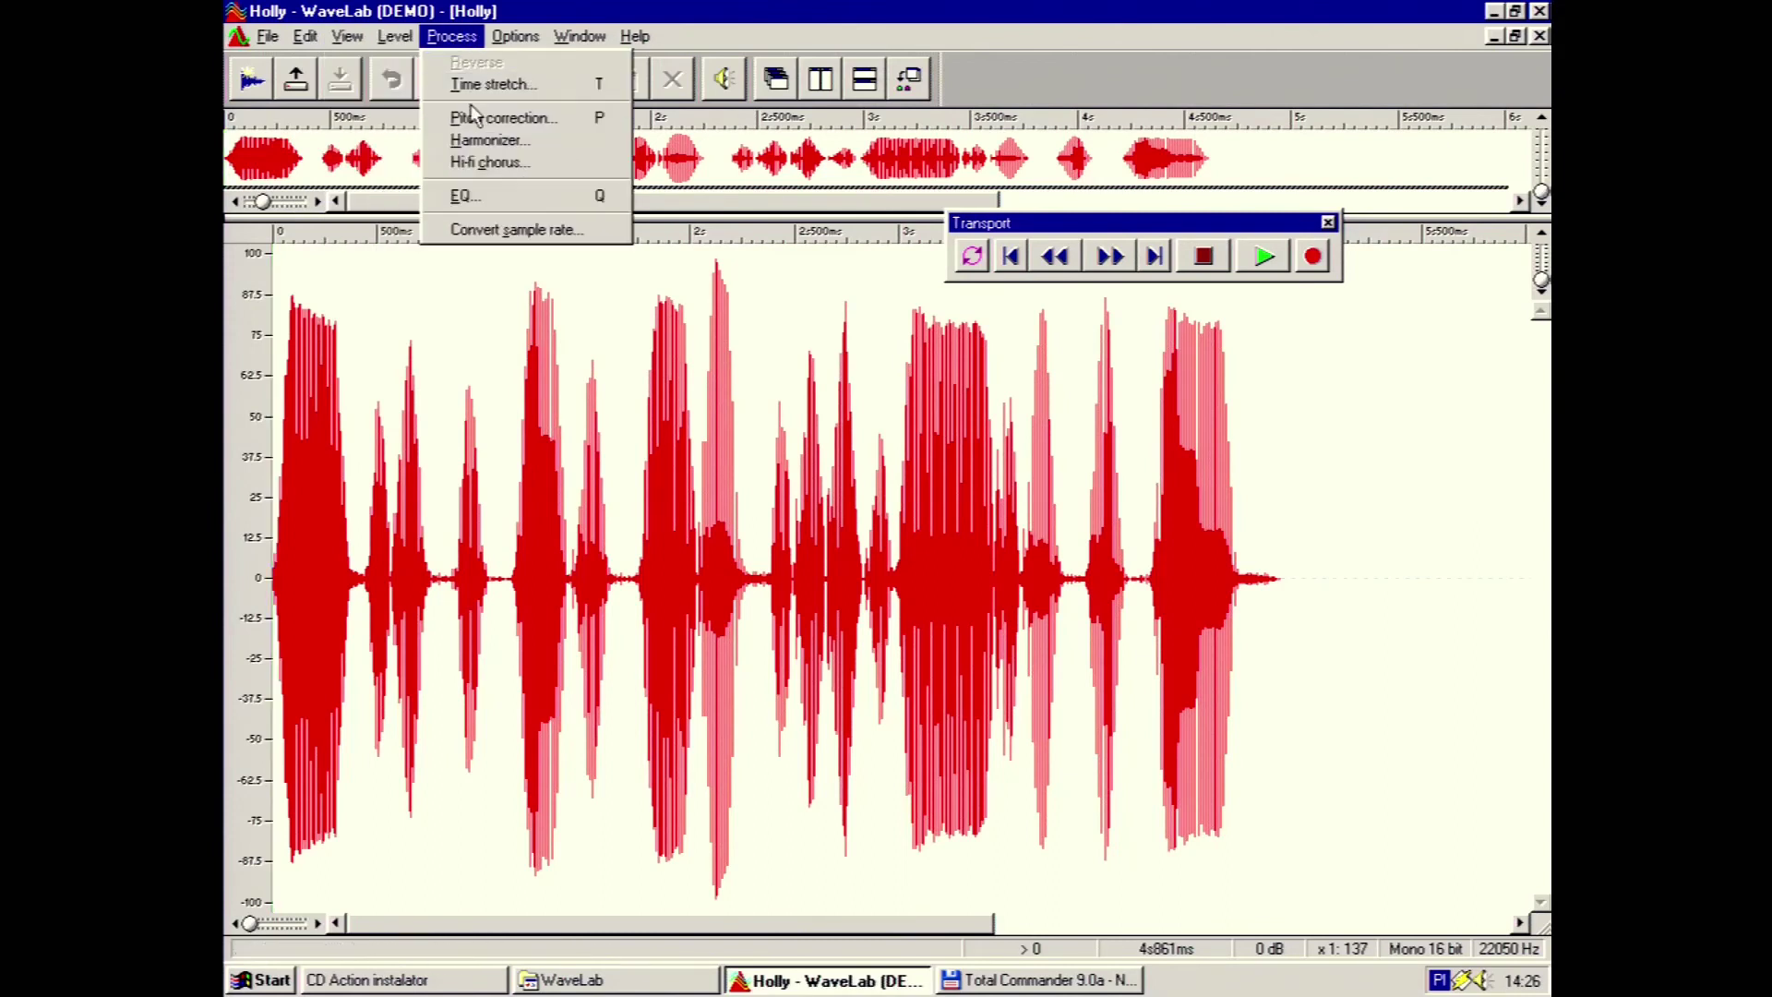
click(489, 84)
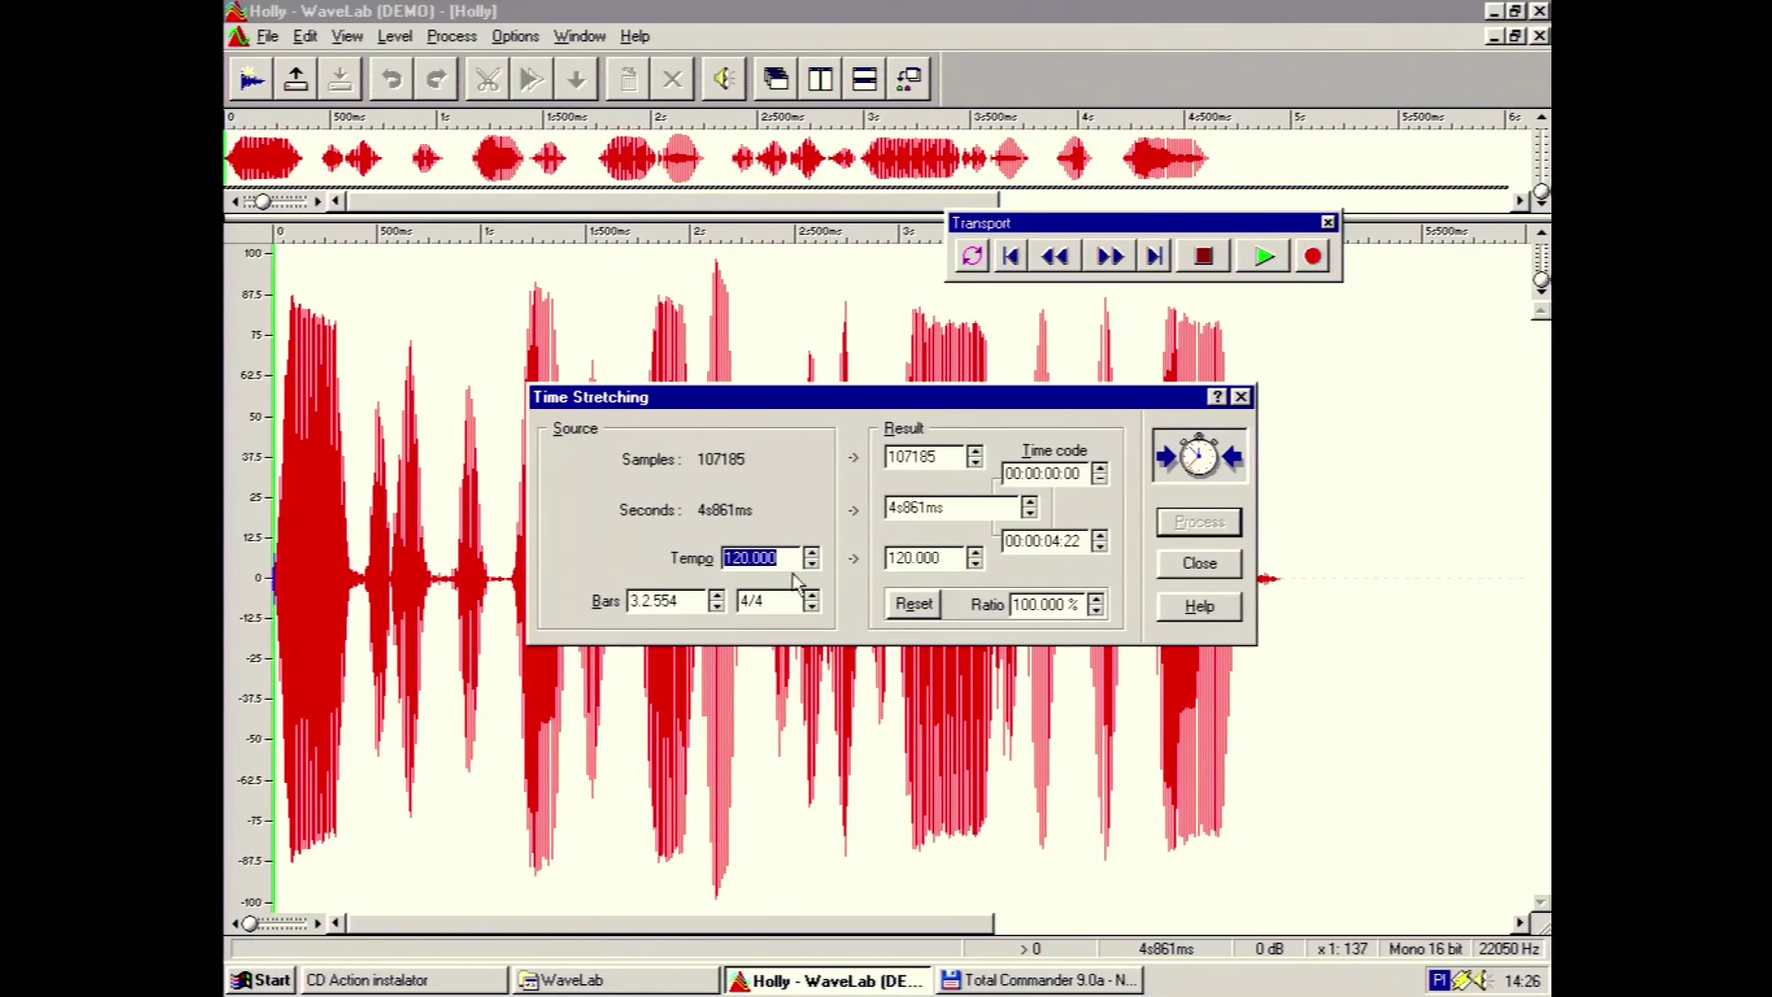
text(180)
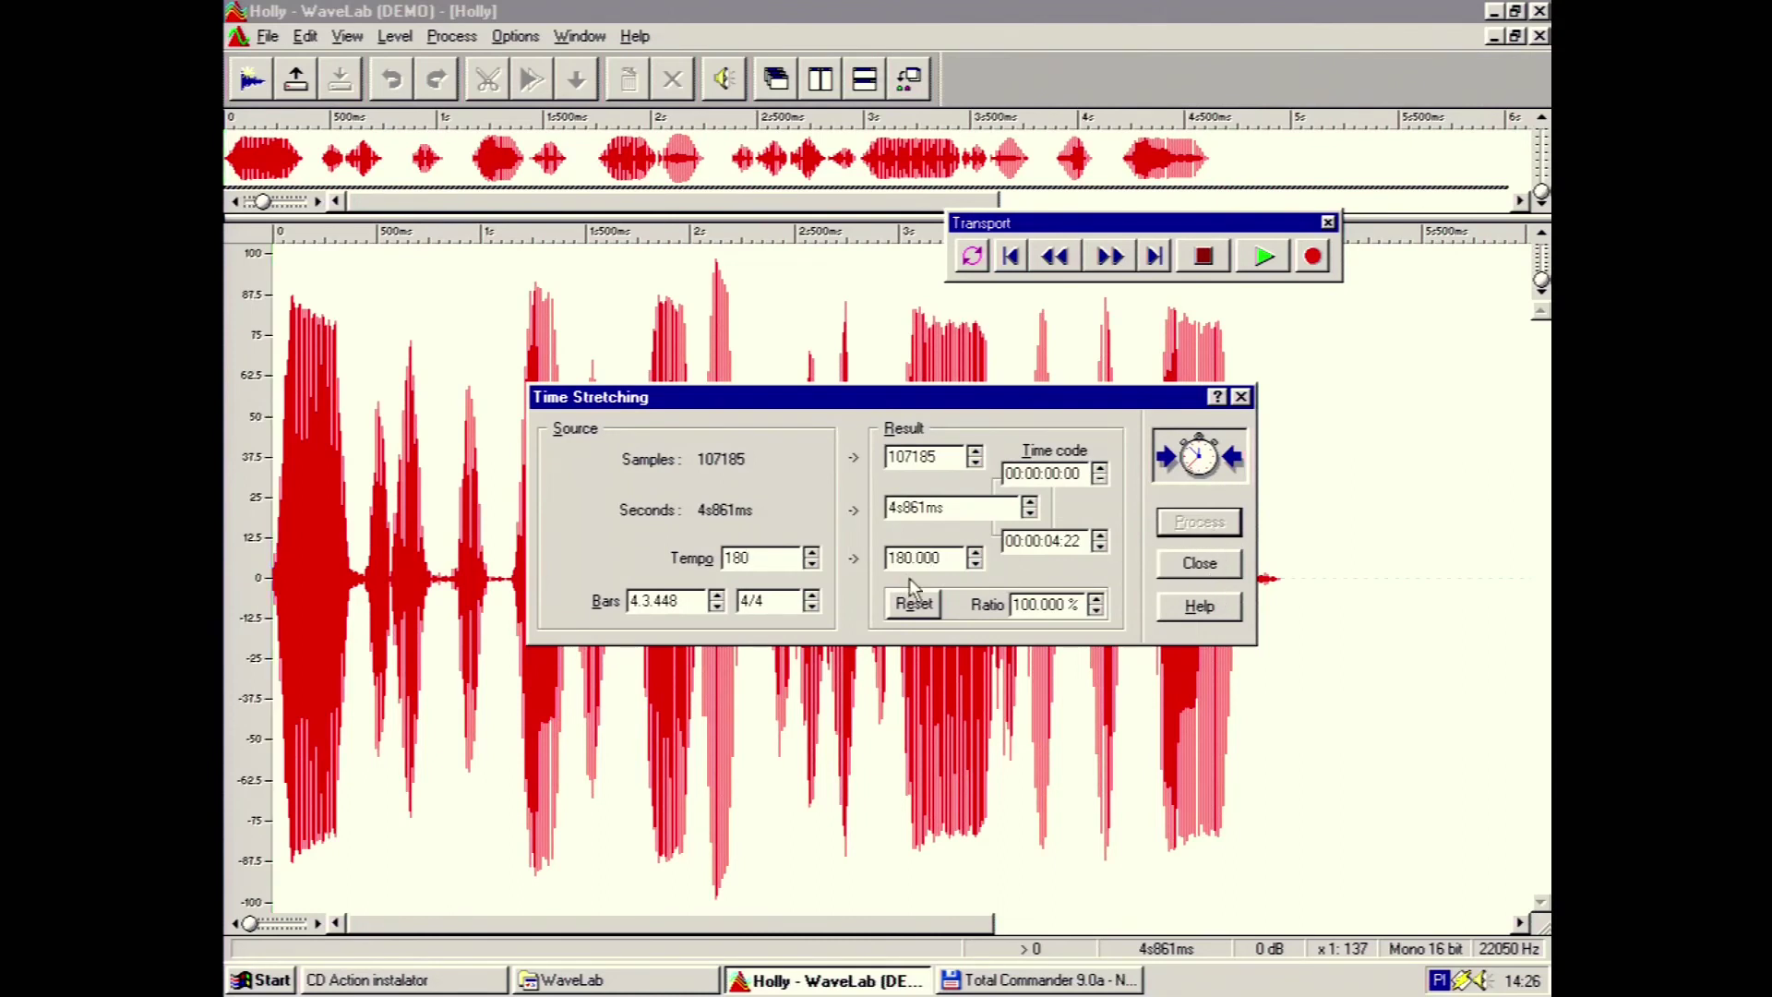
click(1200, 563)
Try raising the semitone shift in Pitch Correction for the Holly sound and close the dialog without applying it
click(452, 36)
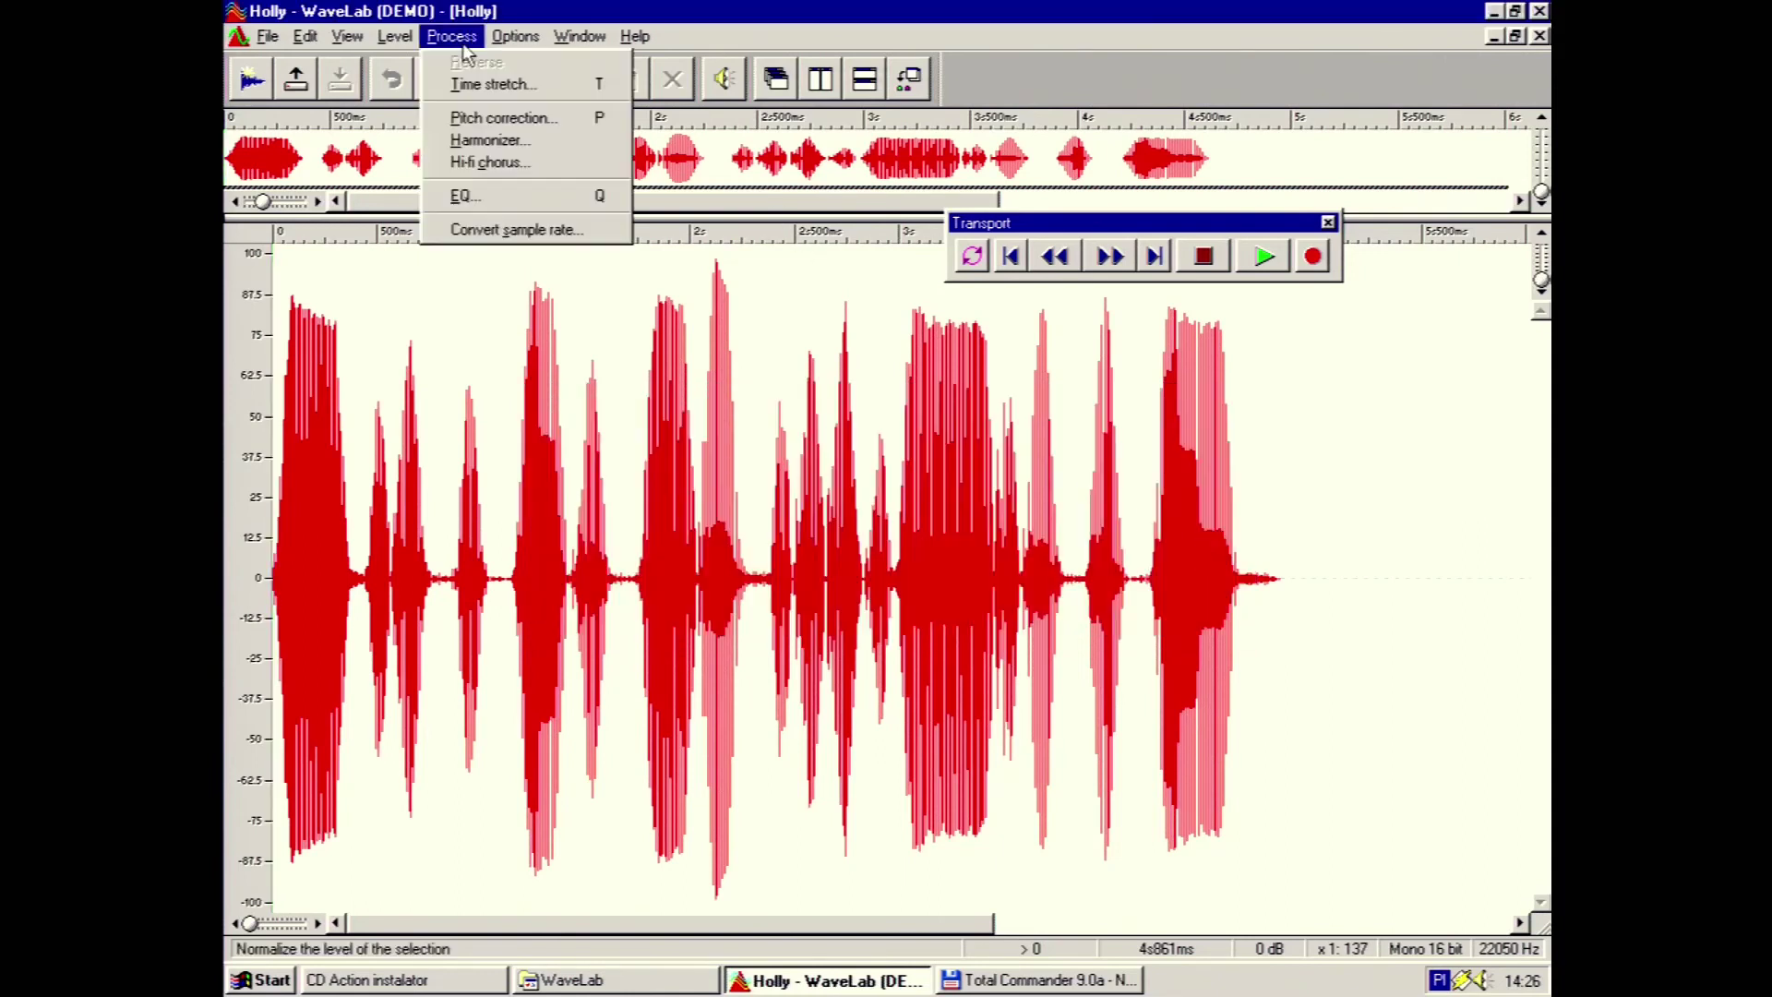
click(494, 123)
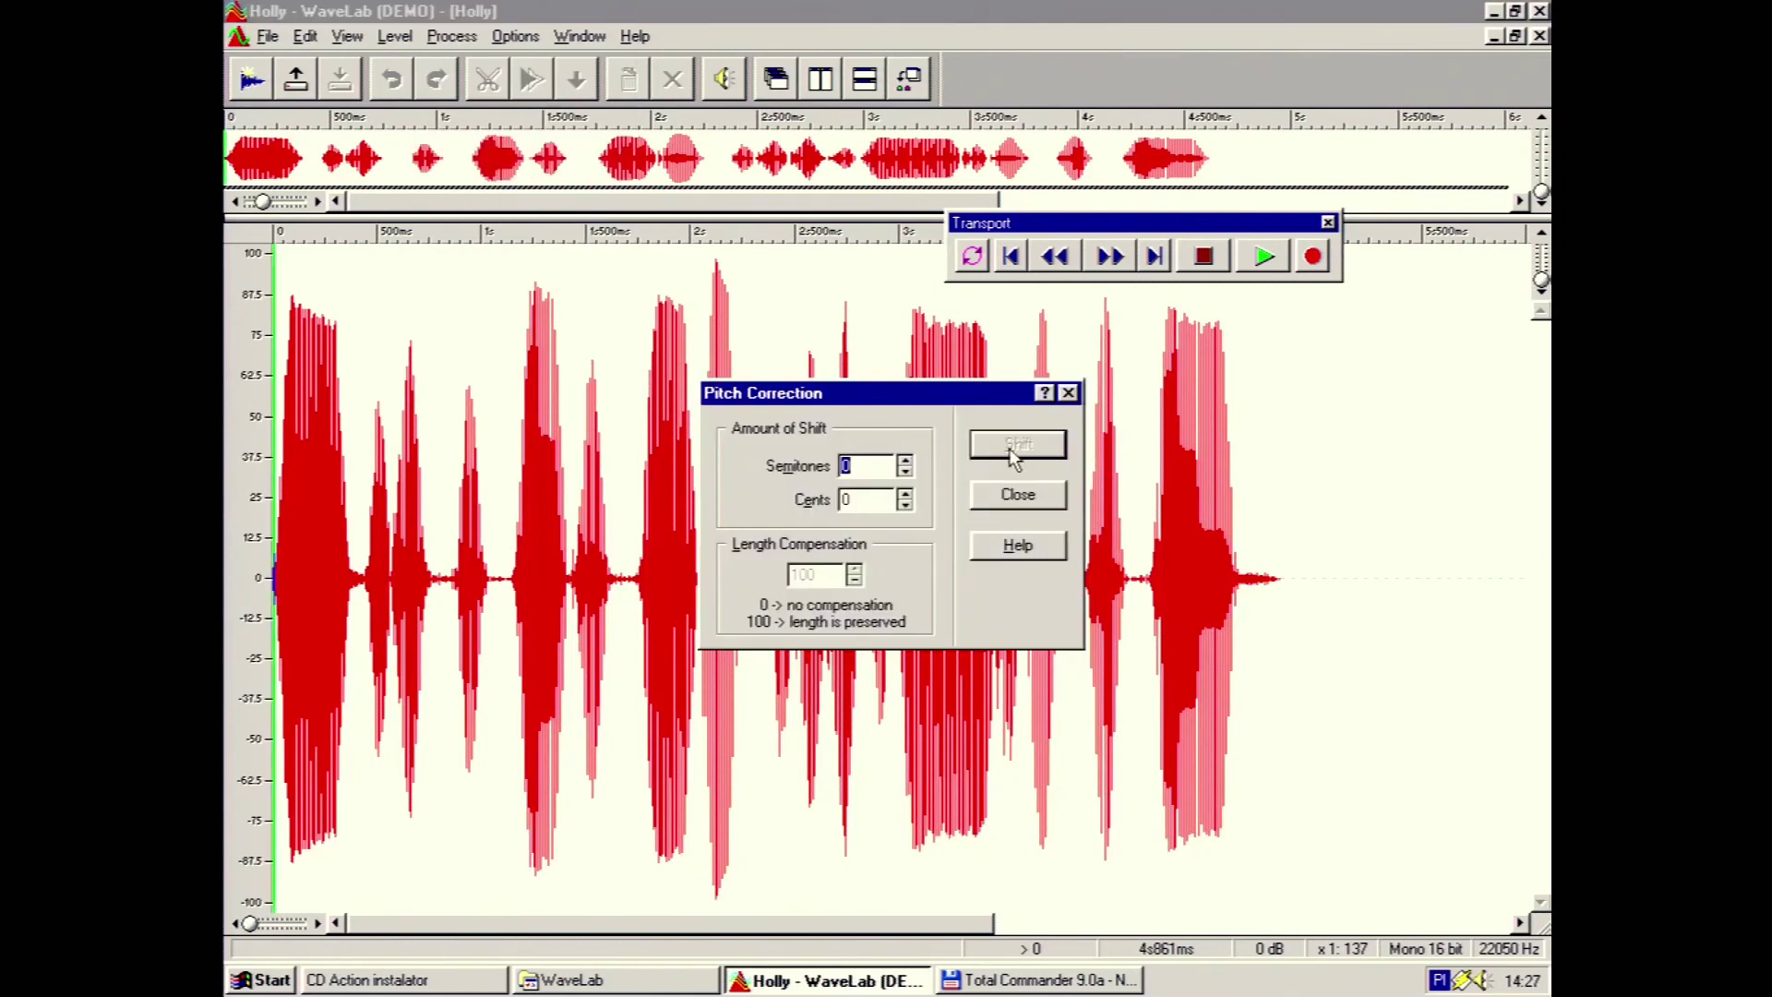
click(905, 459)
click(905, 458)
click(905, 459)
click(1018, 496)
Convert the Holly sound's sample rate to 48 kHz with Standard (fast) quality
click(452, 37)
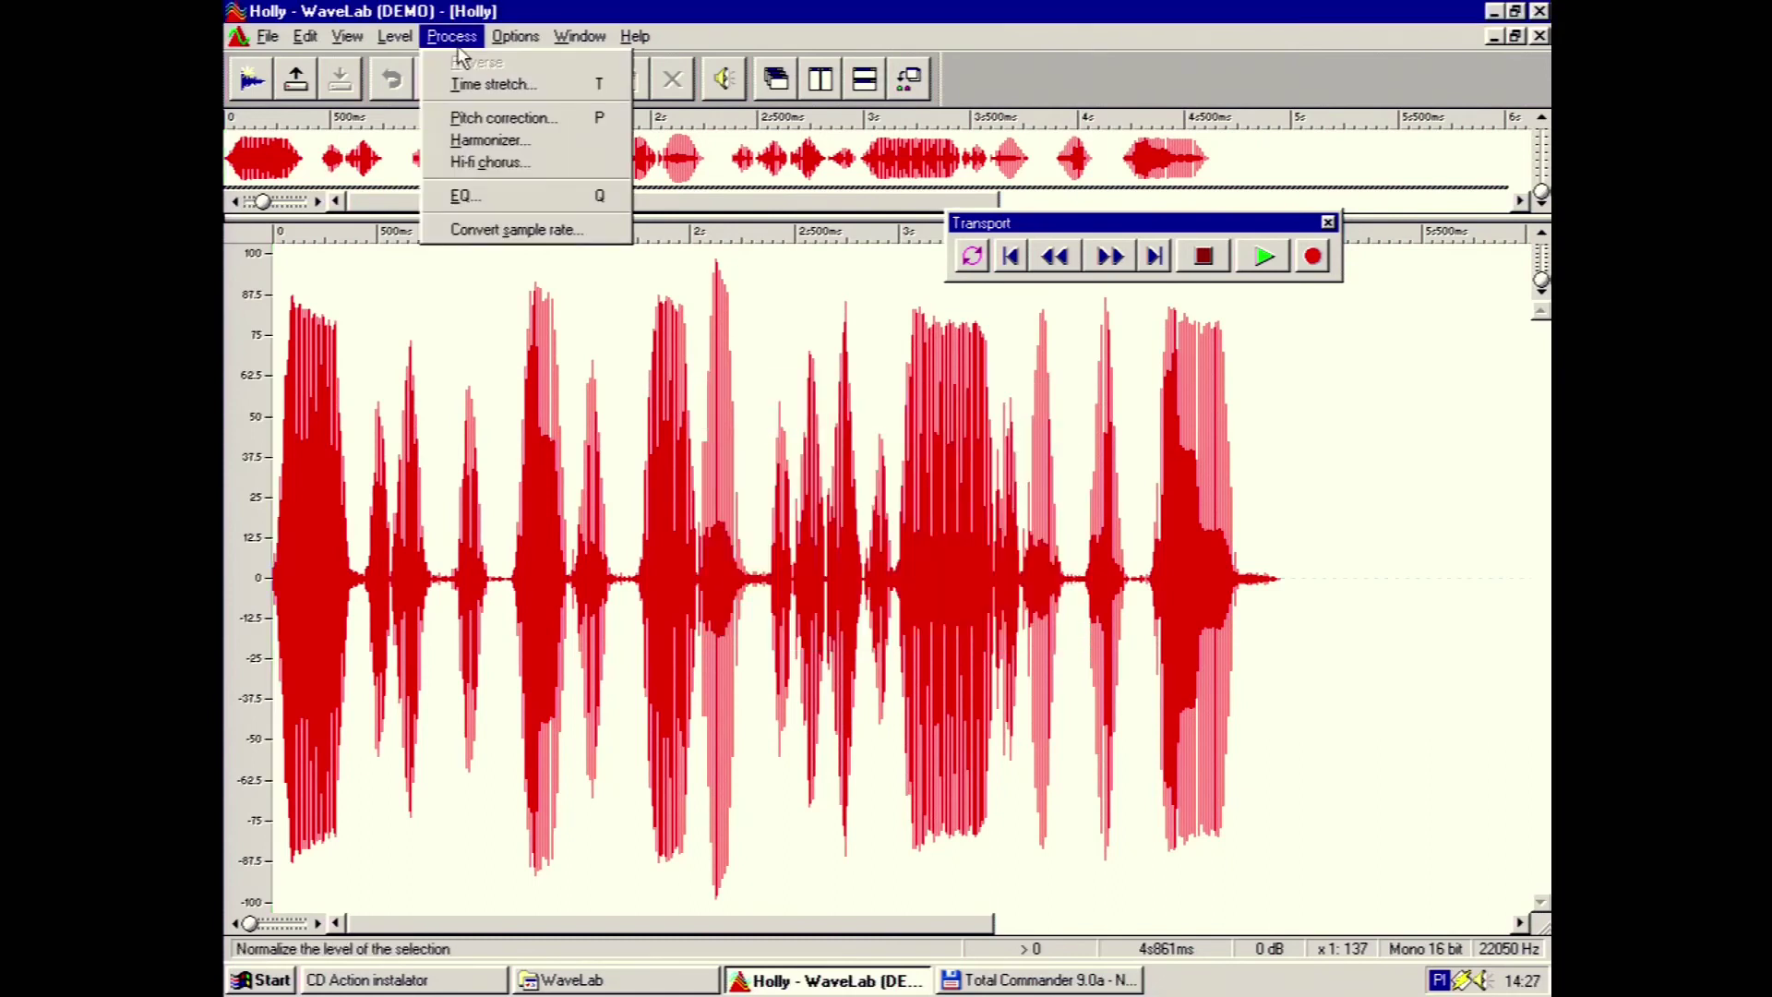
mouse_move(498, 39)
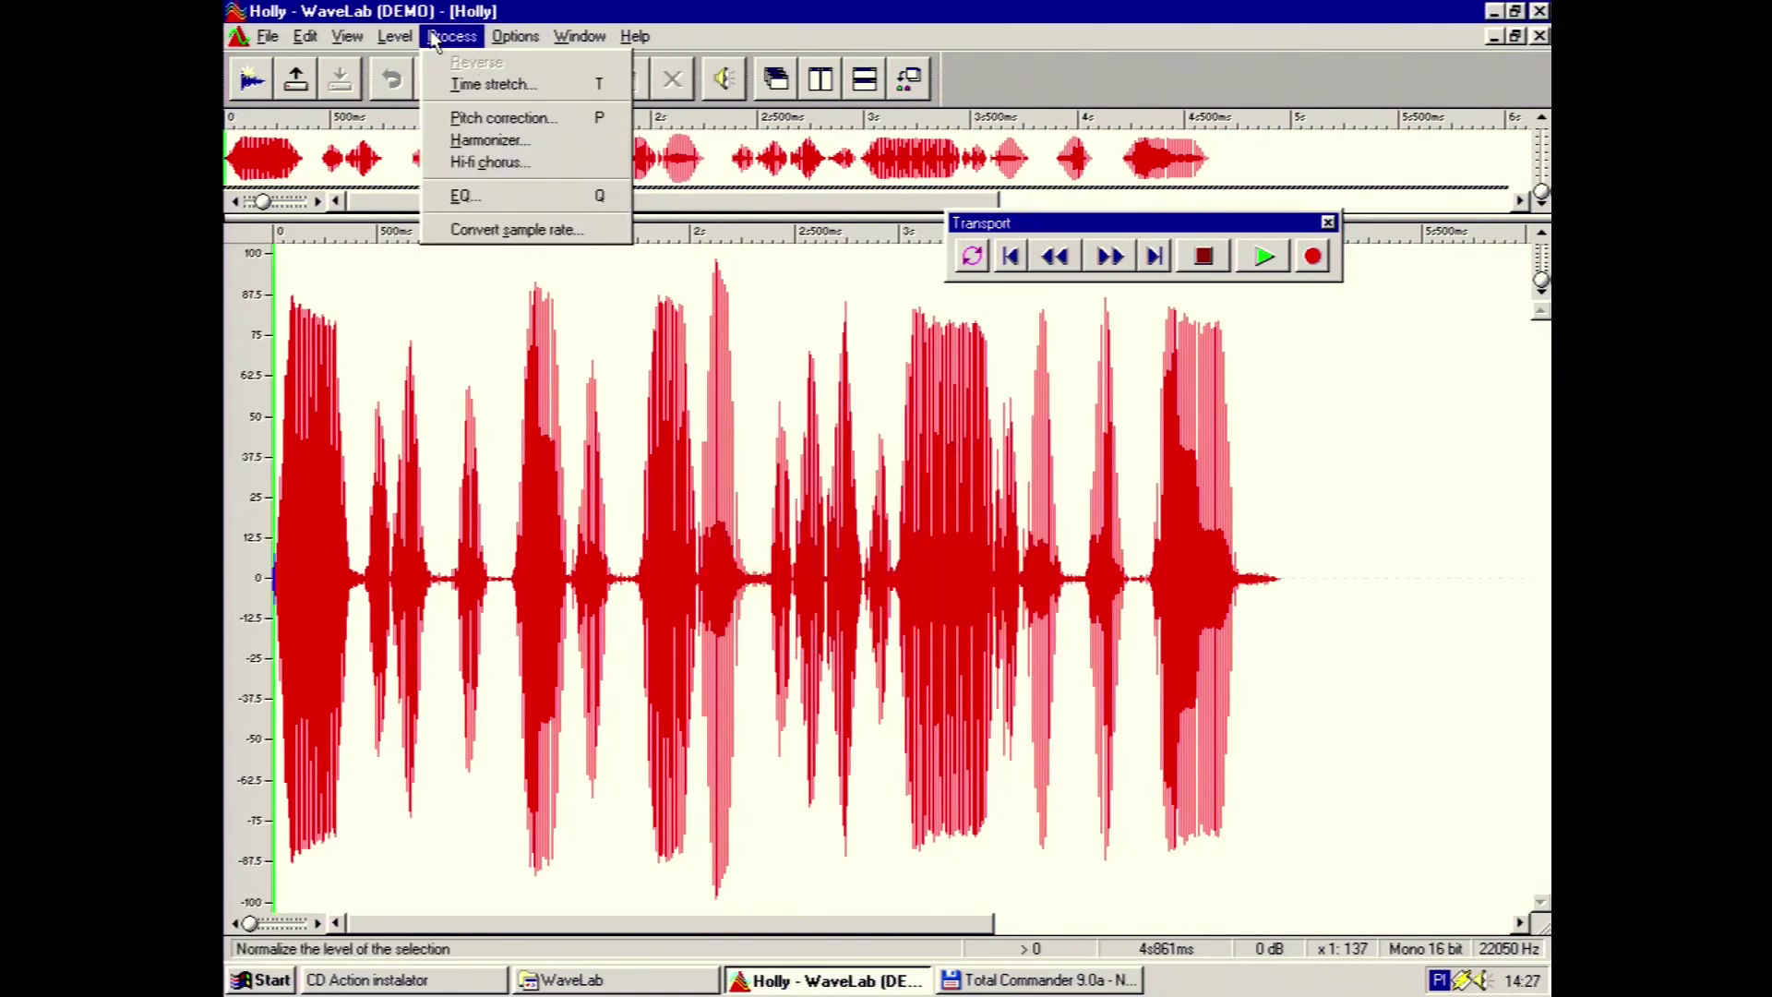
mouse_move(383, 42)
click(505, 231)
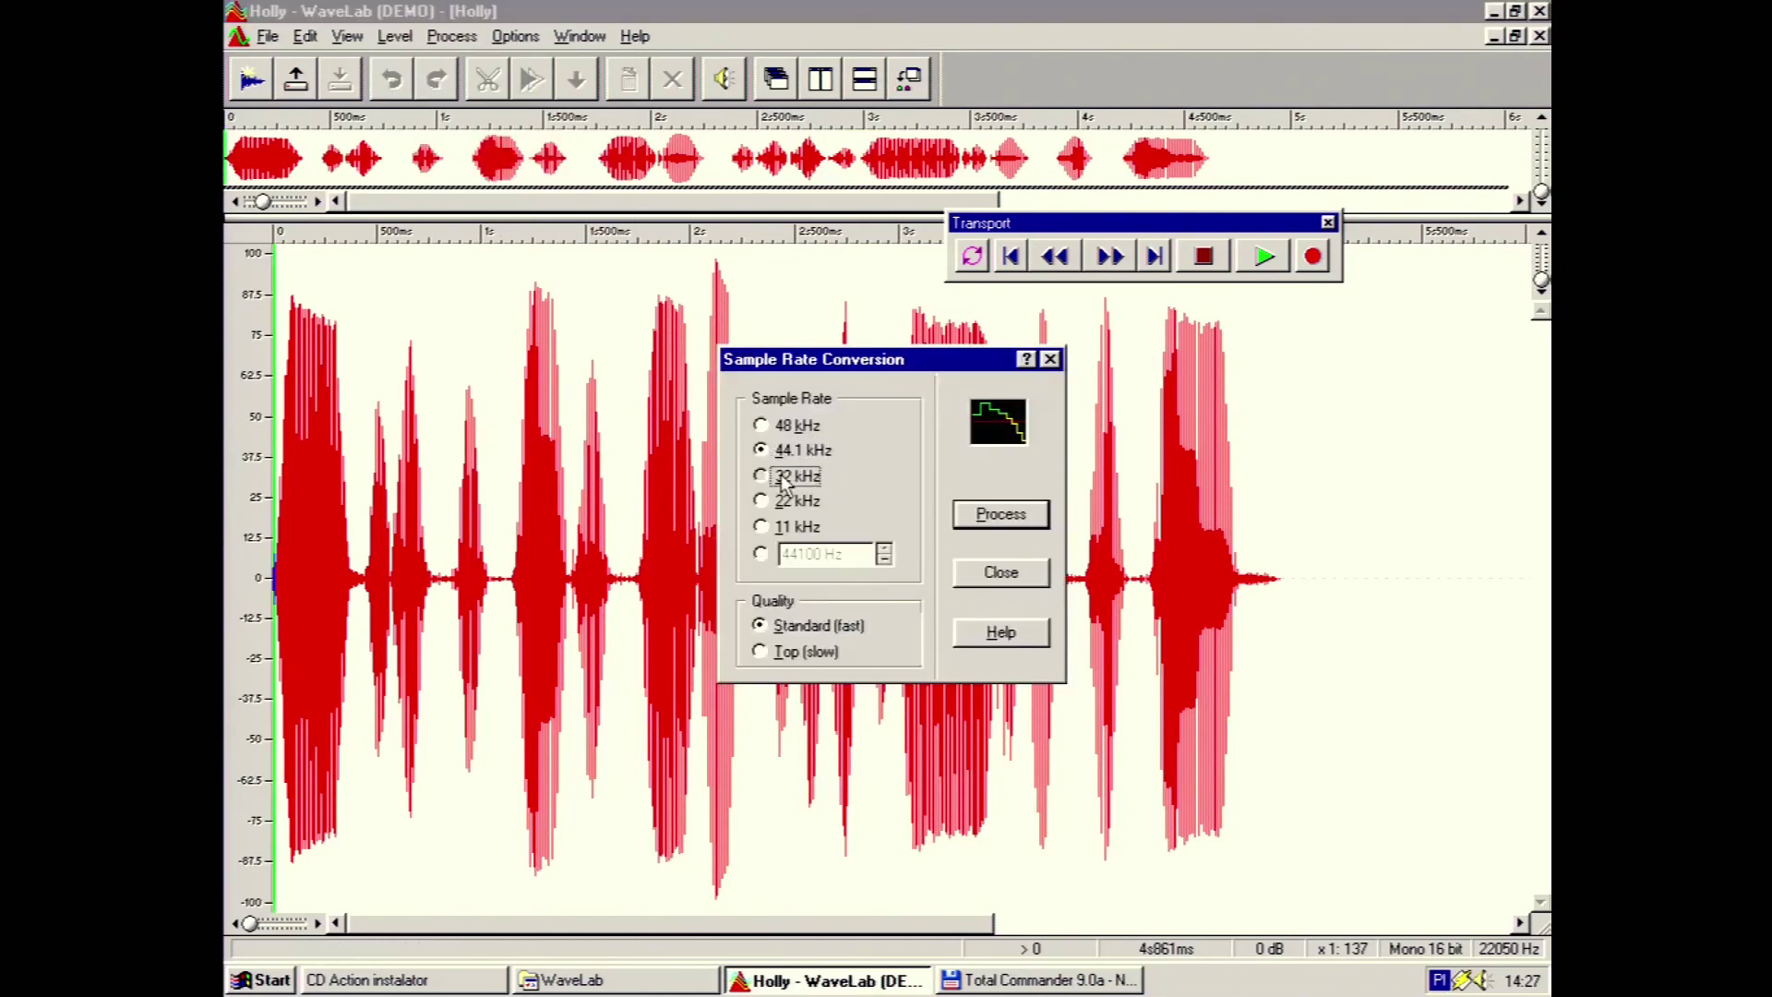
click(793, 426)
click(995, 517)
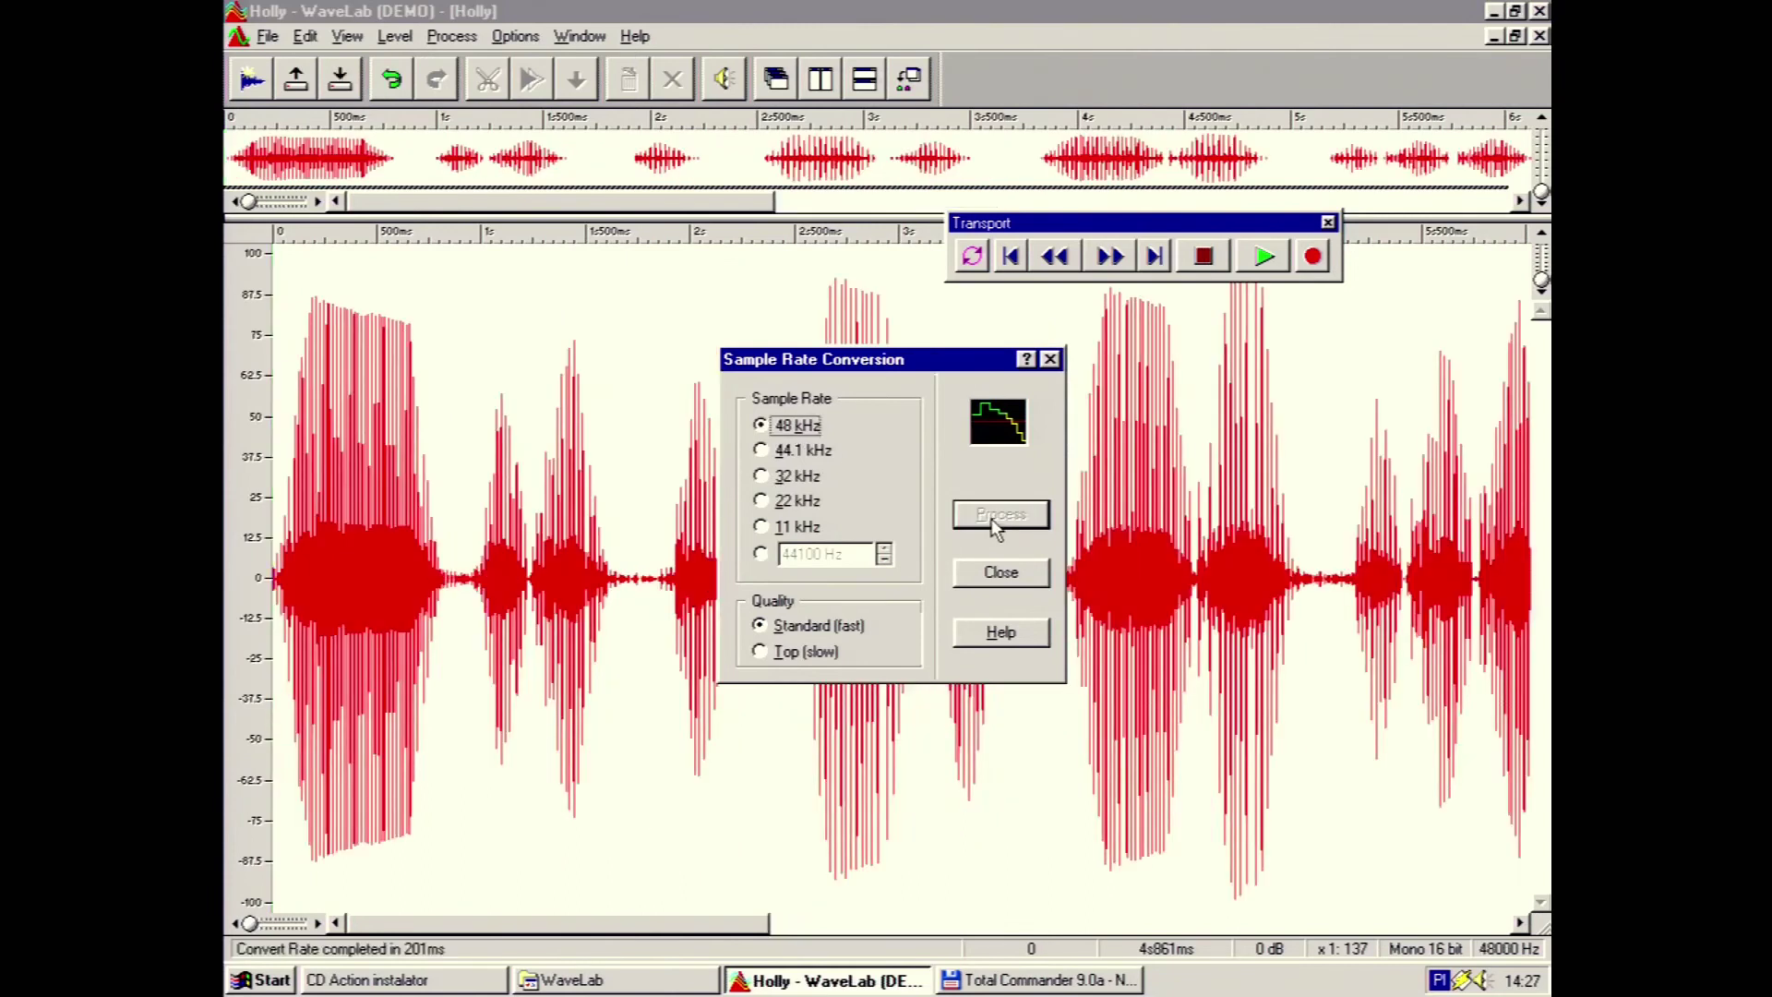